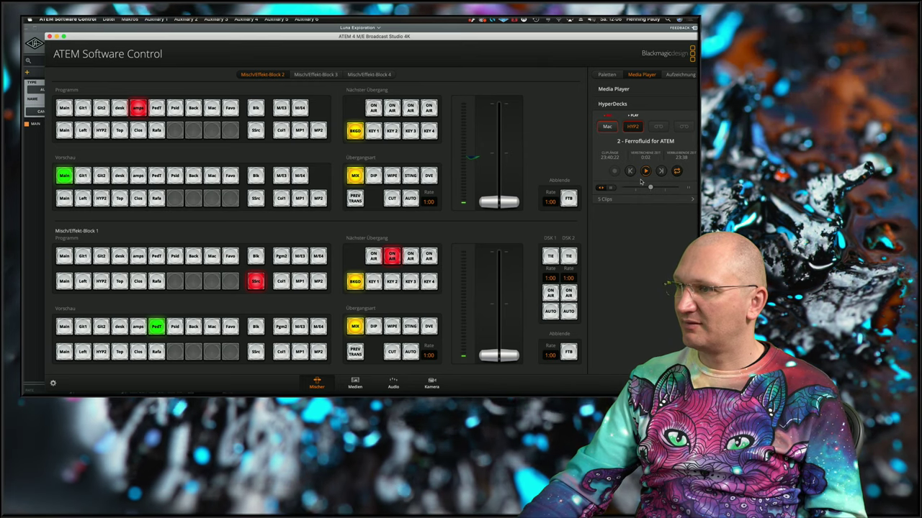
# - Restart the Ferrofluid for ATEM clip on the HYP2 HyperDeck, minimize ATEM Software Control and switch to LUNA
pyautogui.click(651, 187)
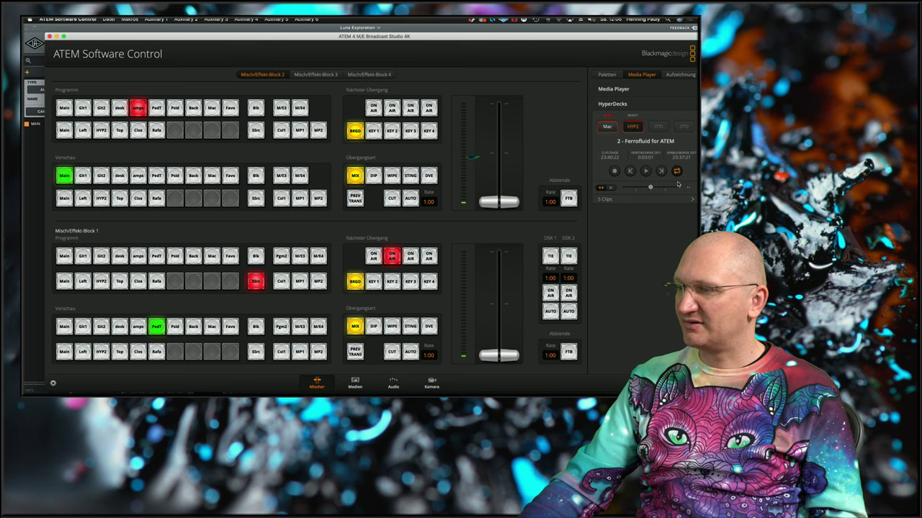
pyautogui.click(645, 171)
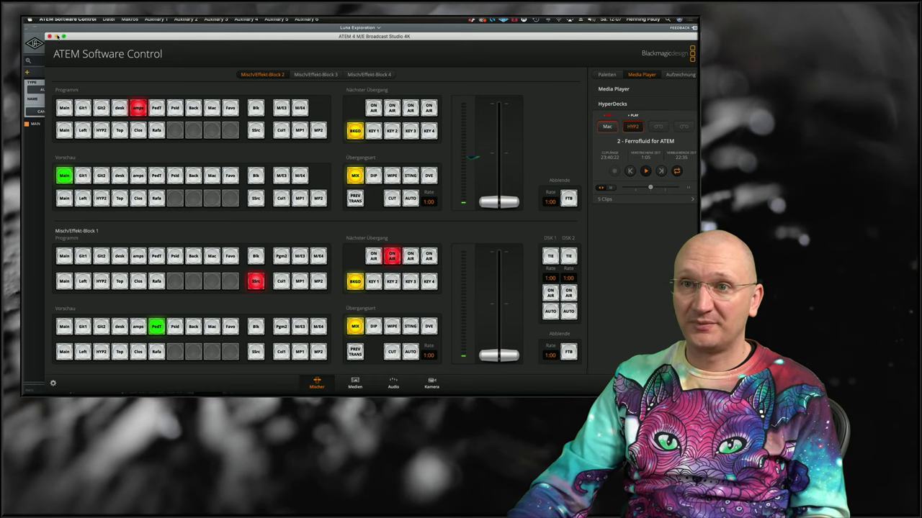
pyautogui.click(57, 36)
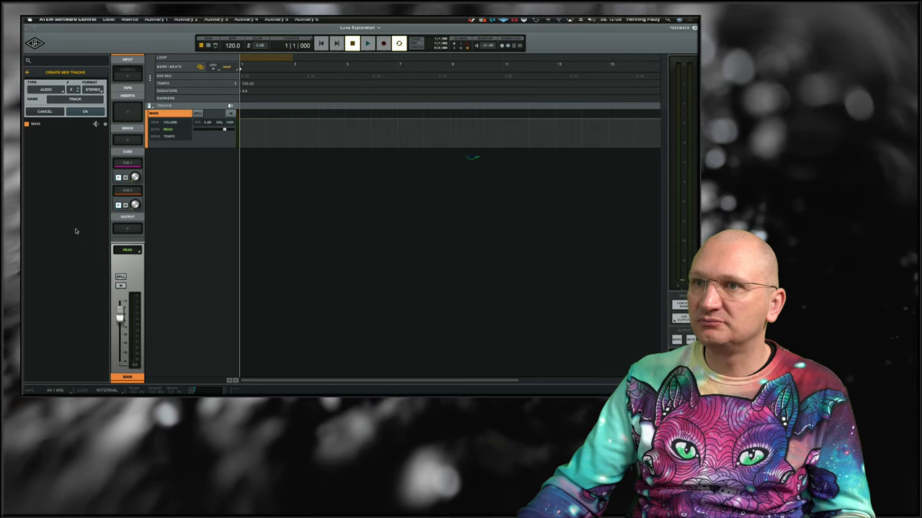
pyautogui.click(72, 216)
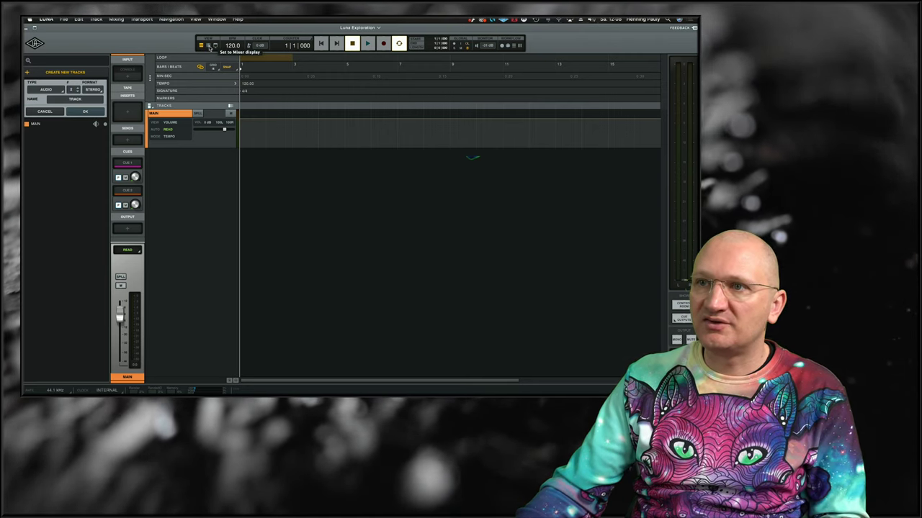
# - Show the session in the Mixer display and return to the Timeline display
pyautogui.click(208, 46)
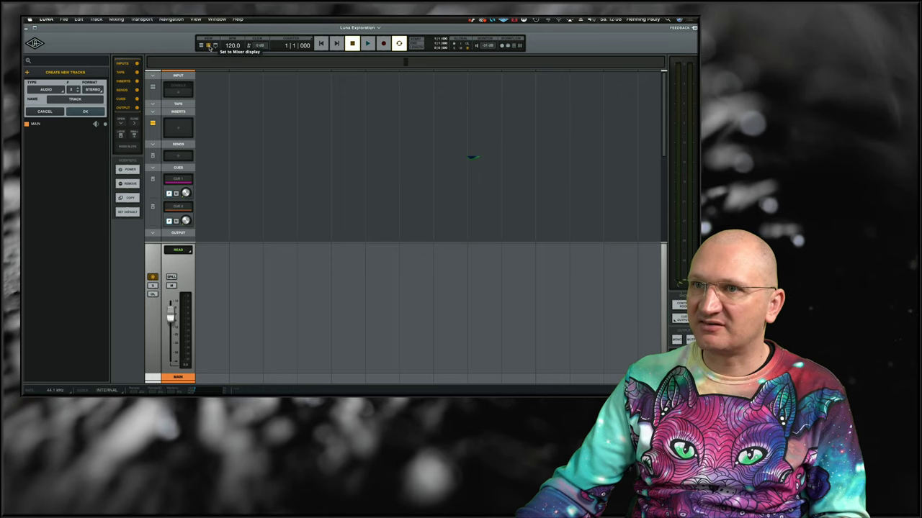
pyautogui.click(202, 46)
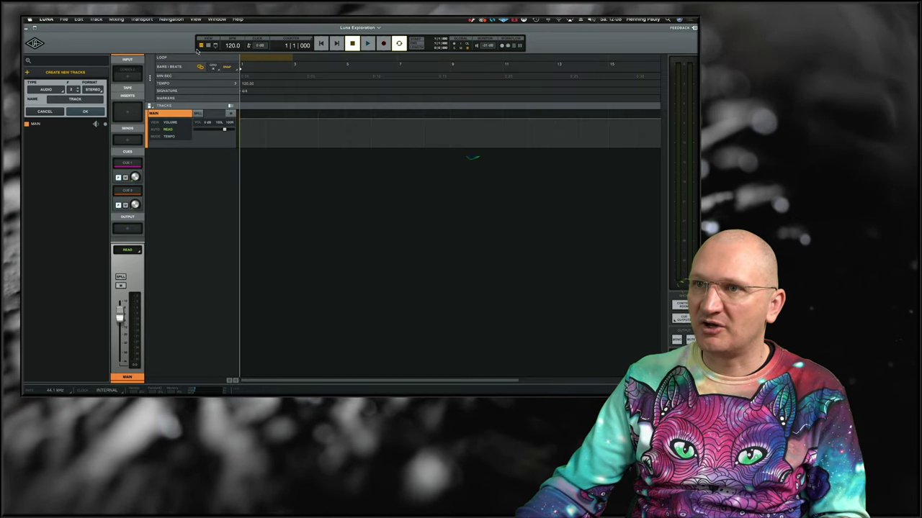
# - Hide and restore the Tracks browser, and do the same with the Focus channel strip
pyautogui.click(217, 46)
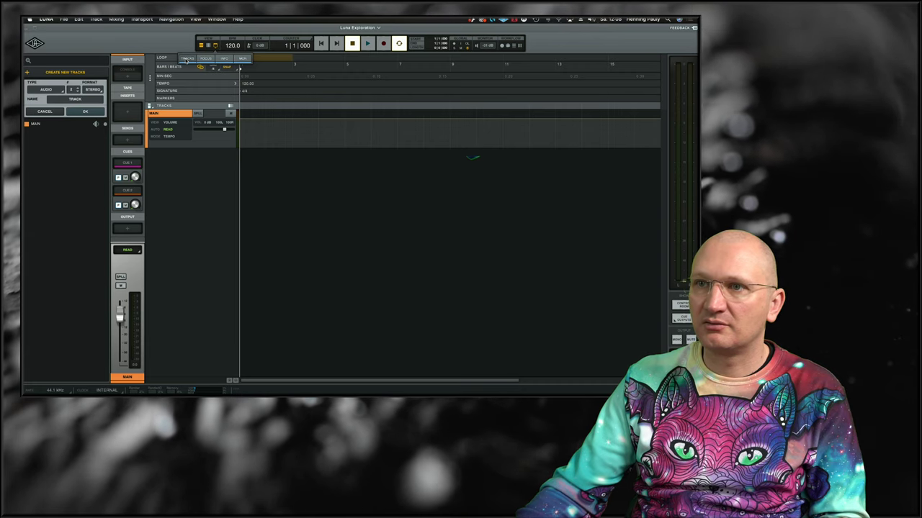
pyautogui.click(188, 61)
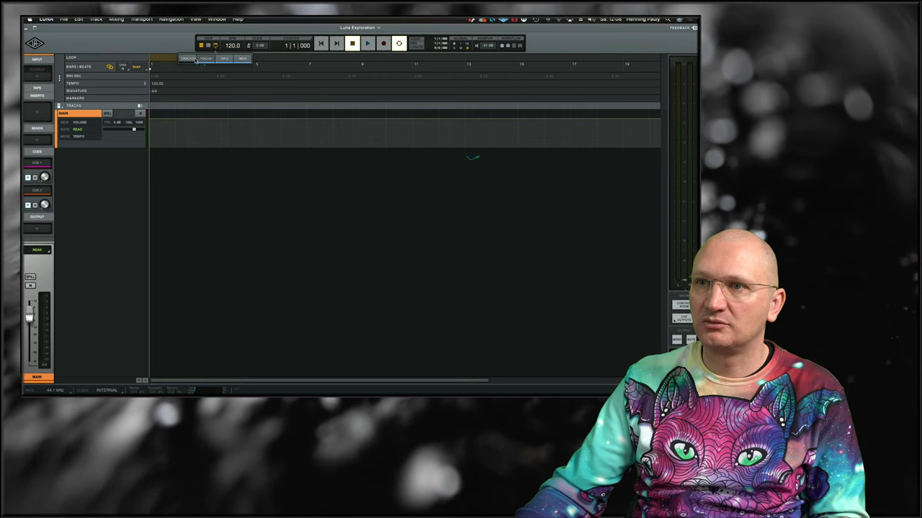
pyautogui.click(195, 61)
pyautogui.click(206, 60)
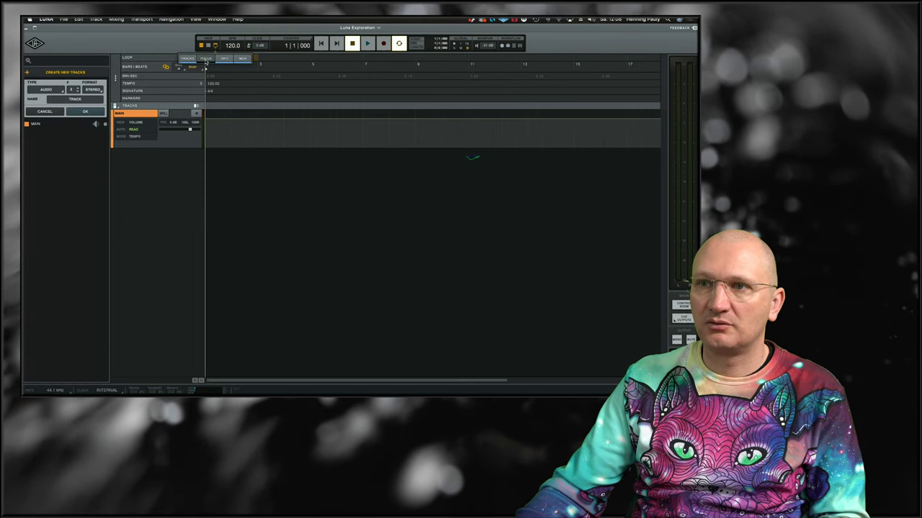
pyautogui.click(206, 60)
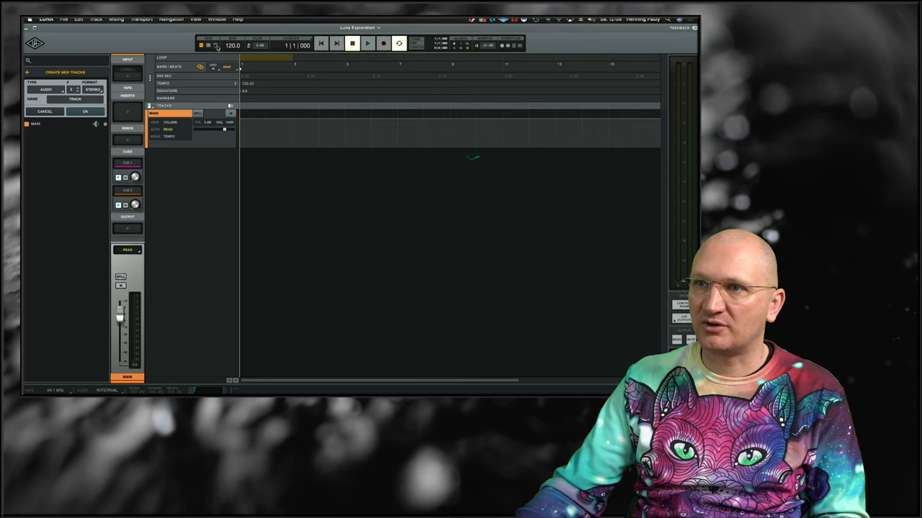
# - Toggle the info bar off and back on, and hide the Main output strip
pyautogui.click(215, 45)
pyautogui.click(229, 60)
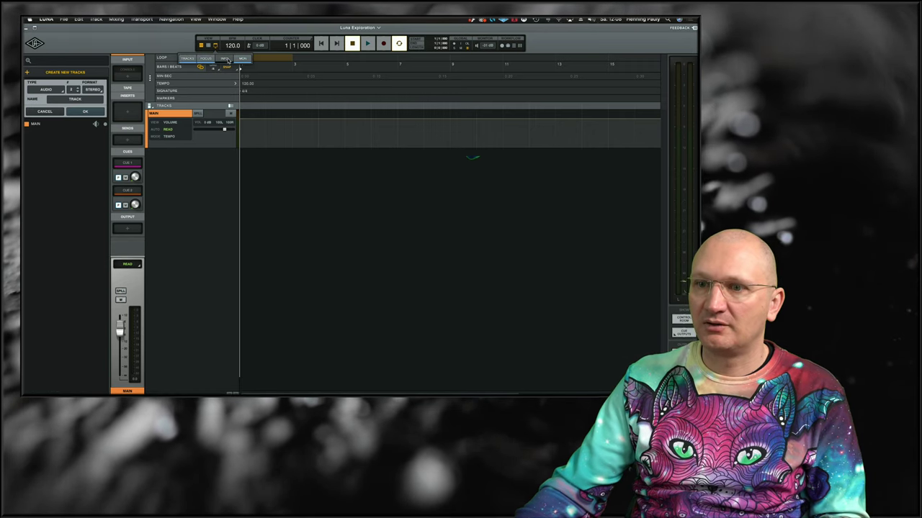
pyautogui.click(226, 59)
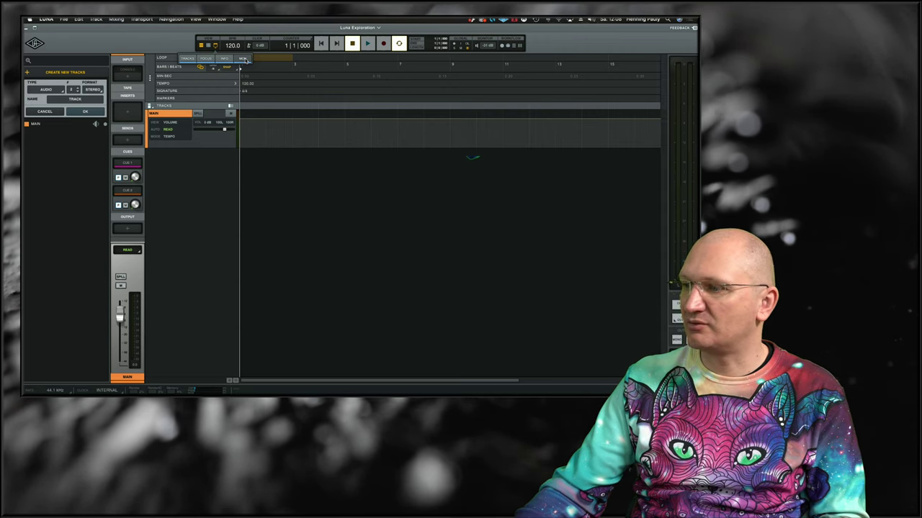
pyautogui.click(244, 59)
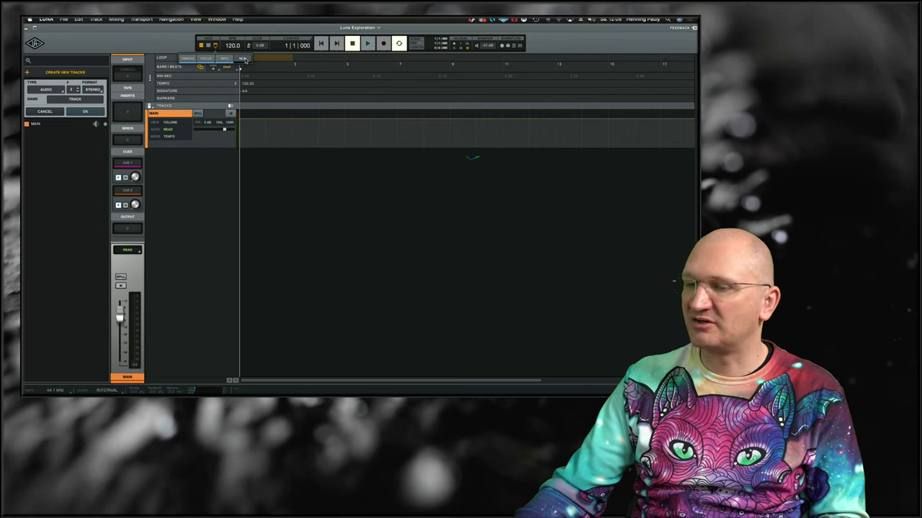
pyautogui.click(224, 242)
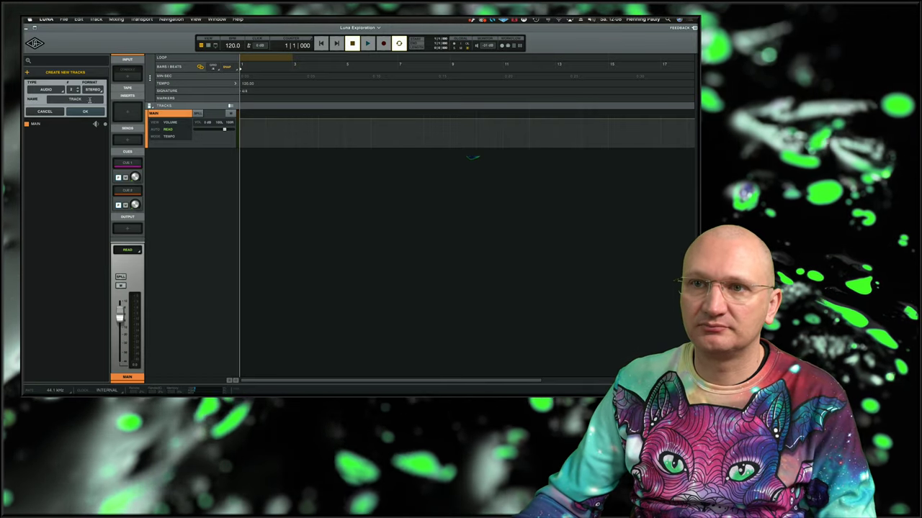
# - Create two stereo audio tracks named "Backing"
pyautogui.write('Backing')
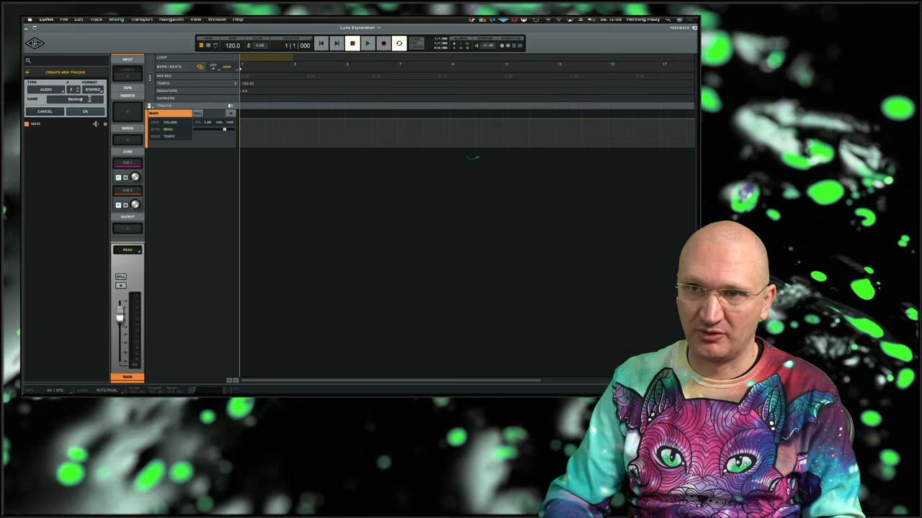
pyautogui.click(84, 111)
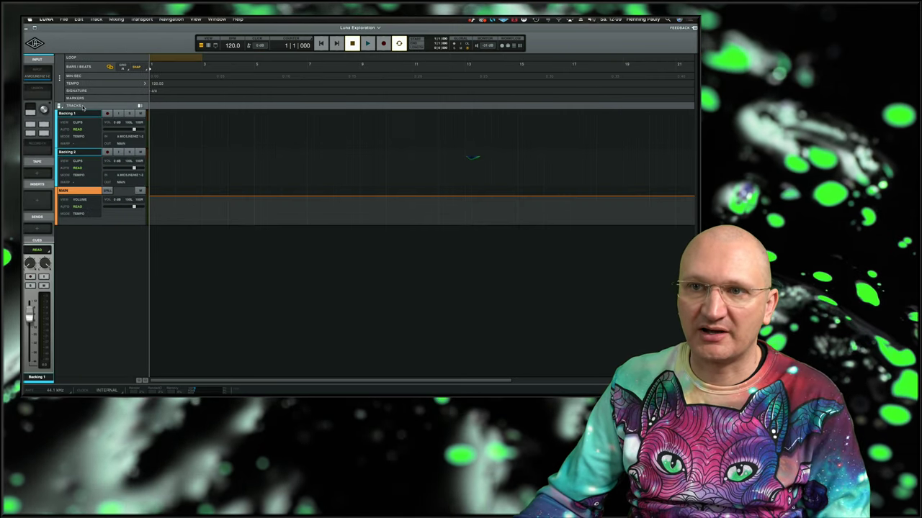
# - Recolour both Backing tracks orange together and set them back to blue
pyautogui.click(57, 122)
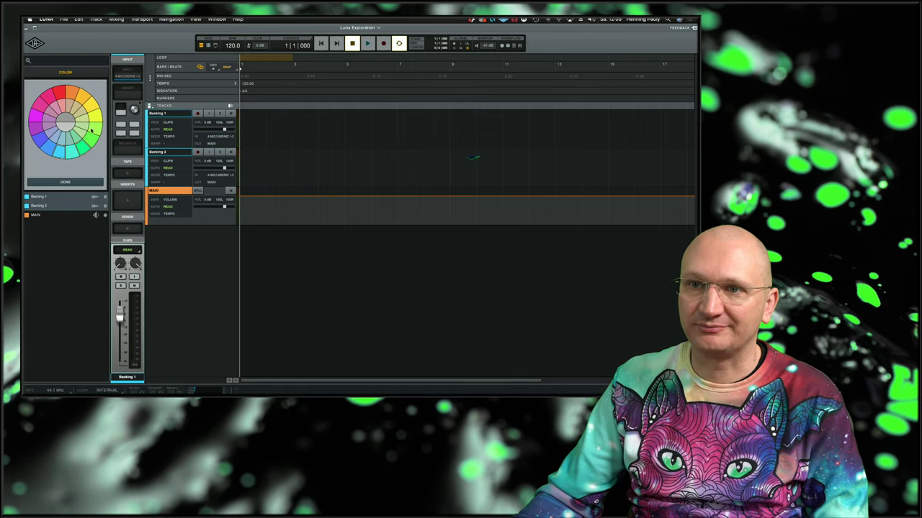
pyautogui.click(69, 92)
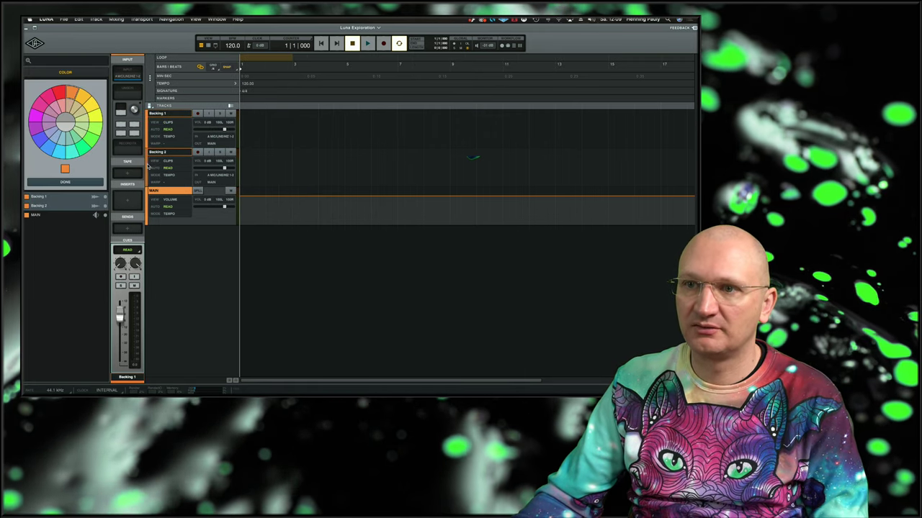
pyautogui.click(61, 154)
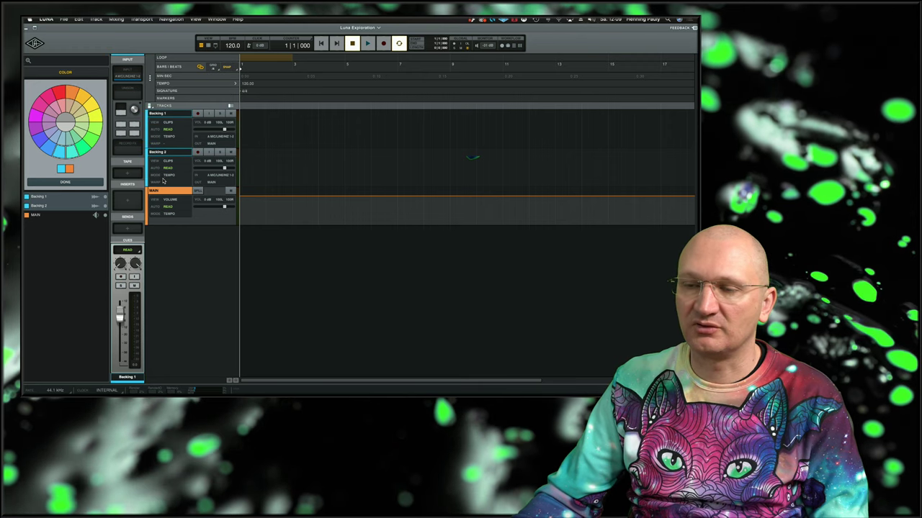
# - Colour the Backing 2 track green and the Backing 1 track orange, selecting each track individually
pyautogui.click(173, 123)
pyautogui.click(178, 175)
pyautogui.click(210, 264)
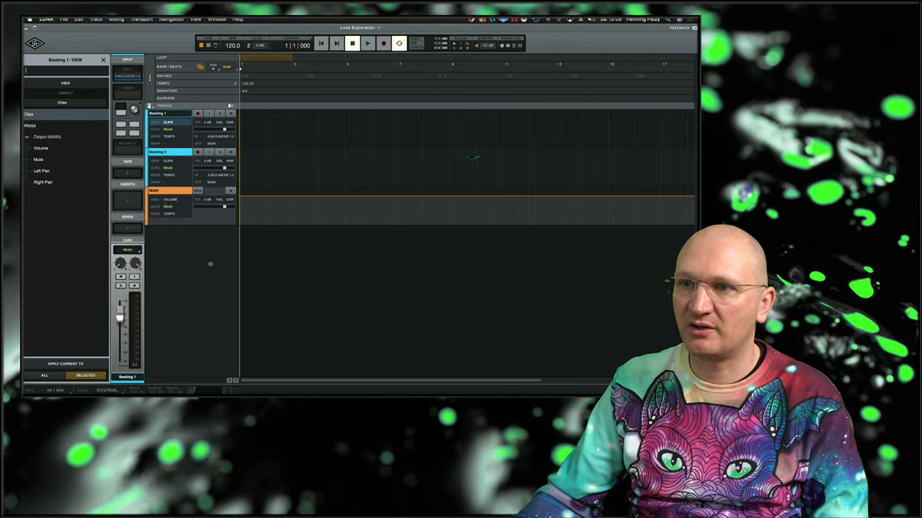
pyautogui.click(184, 166)
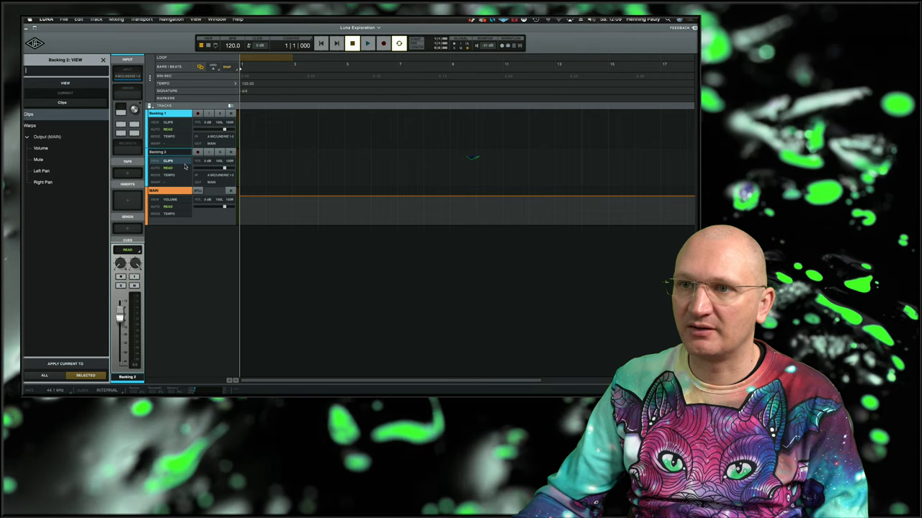
pyautogui.click(146, 165)
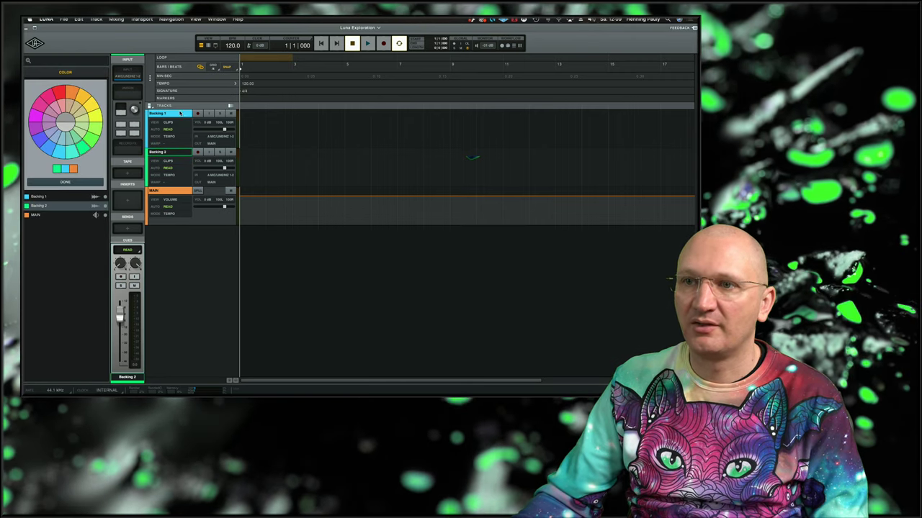
pyautogui.click(88, 146)
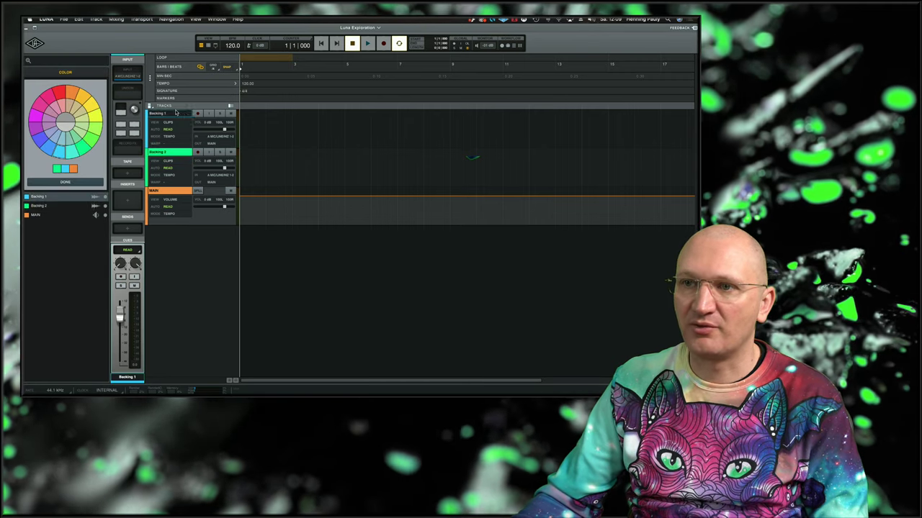
pyautogui.click(74, 94)
# - Dismiss the colour, view and marker settings and bring the Tracks browser back into view
pyautogui.click(167, 160)
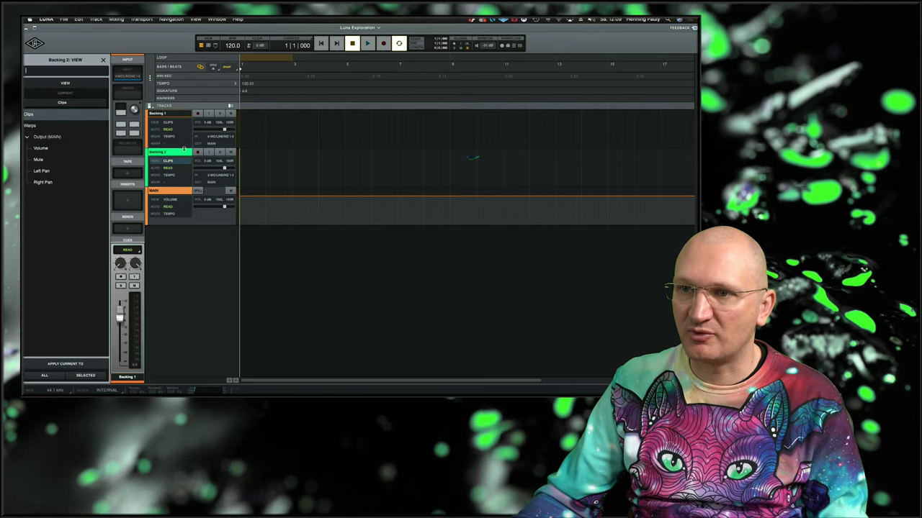
pyautogui.click(185, 98)
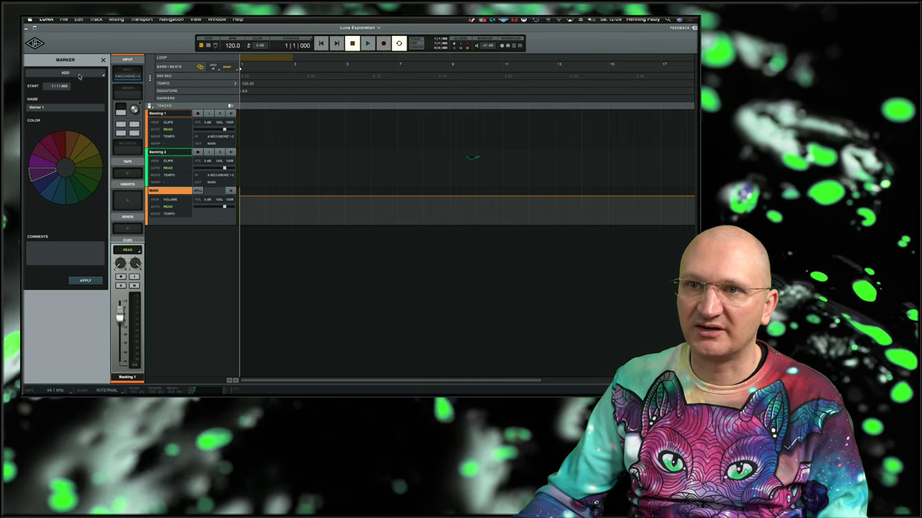
pyautogui.click(102, 61)
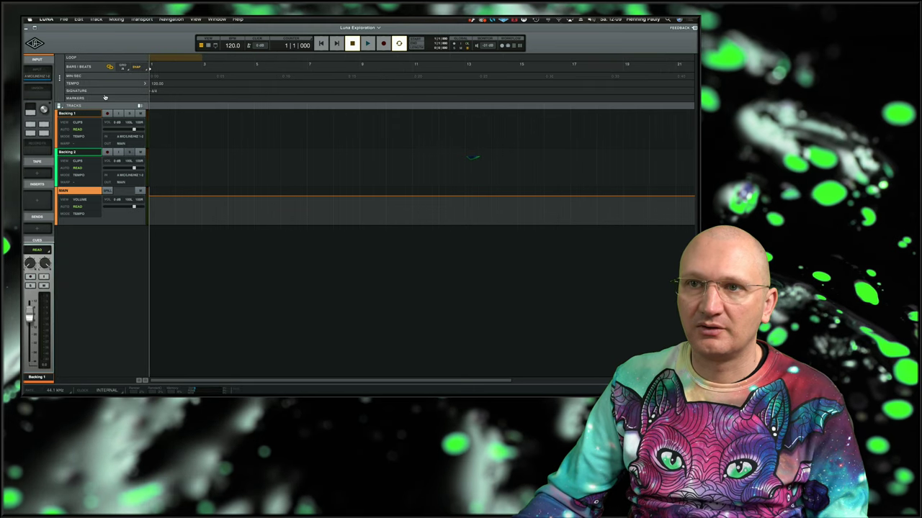
pyautogui.click(215, 46)
pyautogui.click(188, 59)
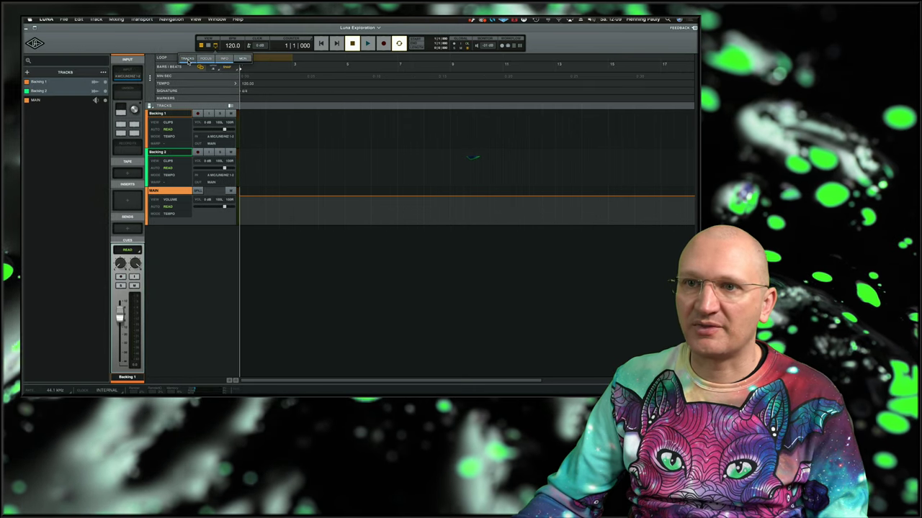
# - Try single selection of tracks in the Tracks browser and select Backing 1 and Backing 2 together
pyautogui.click(39, 91)
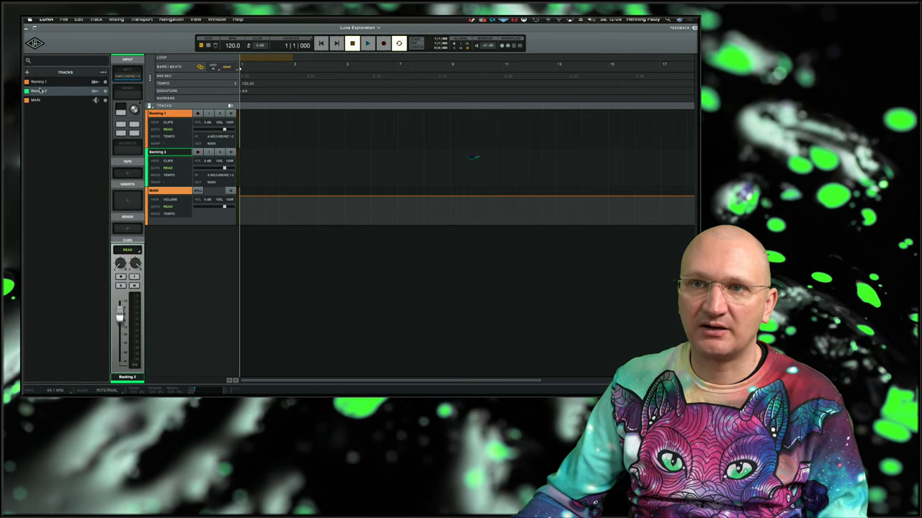
pyautogui.click(37, 100)
pyautogui.click(39, 82)
pyautogui.keyDown('shift'); pyautogui.click(40, 92); pyautogui.keyUp('shift')
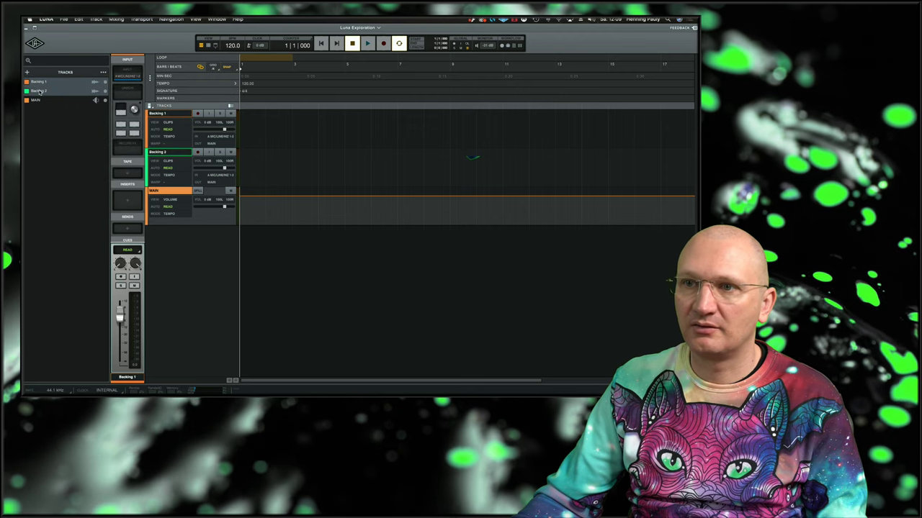
# - Select MAIN, Backing 1 and Backing 2 individually by their timeline headers, and select both Backing tracks together
pyautogui.click(183, 191)
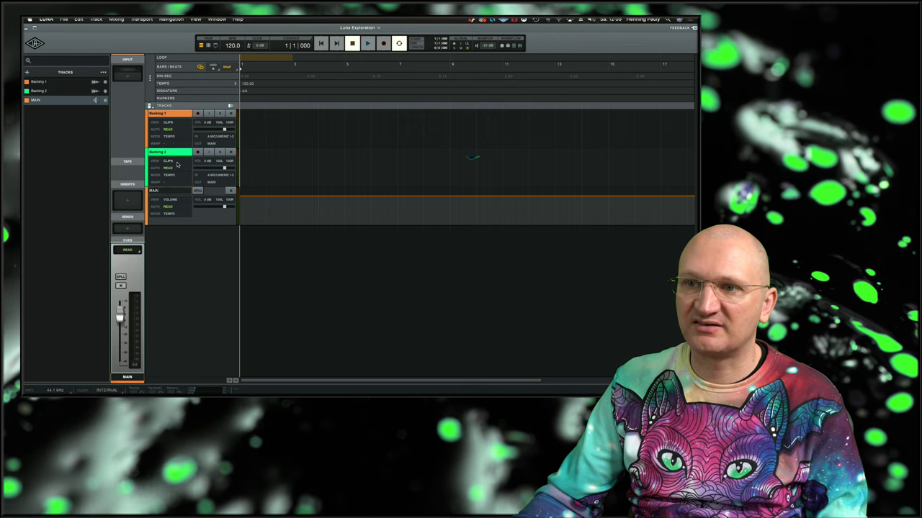
pyautogui.click(182, 114)
pyautogui.click(180, 155)
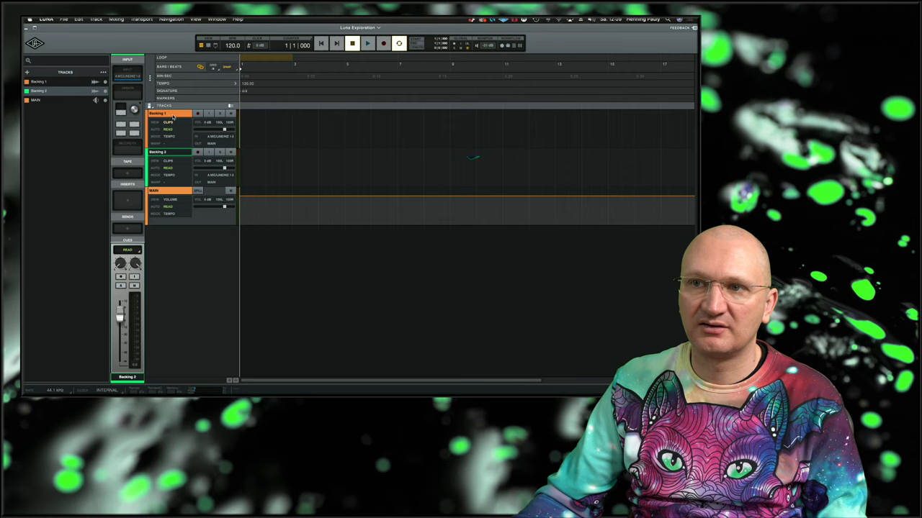
pyautogui.click(180, 116)
pyautogui.keyDown('shift'); pyautogui.click(180, 155); pyautogui.keyUp('shift')
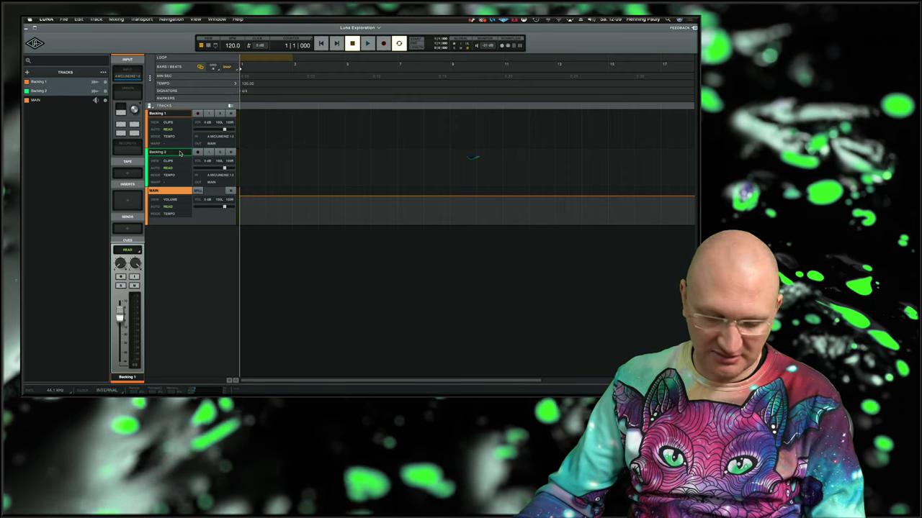
# - Select only the Backing 1 track and switch to the Universal Audio Console application
pyautogui.click(45, 100)
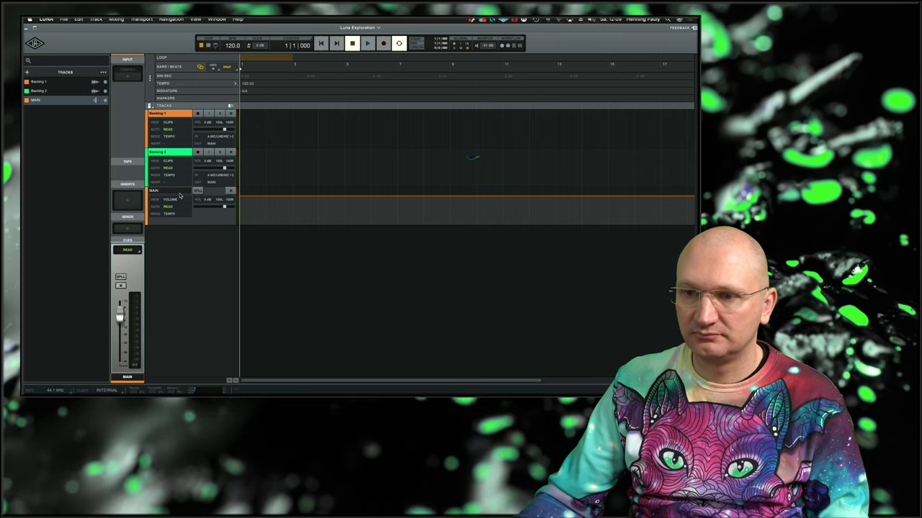
pyautogui.click(185, 120)
pyautogui.click(184, 118)
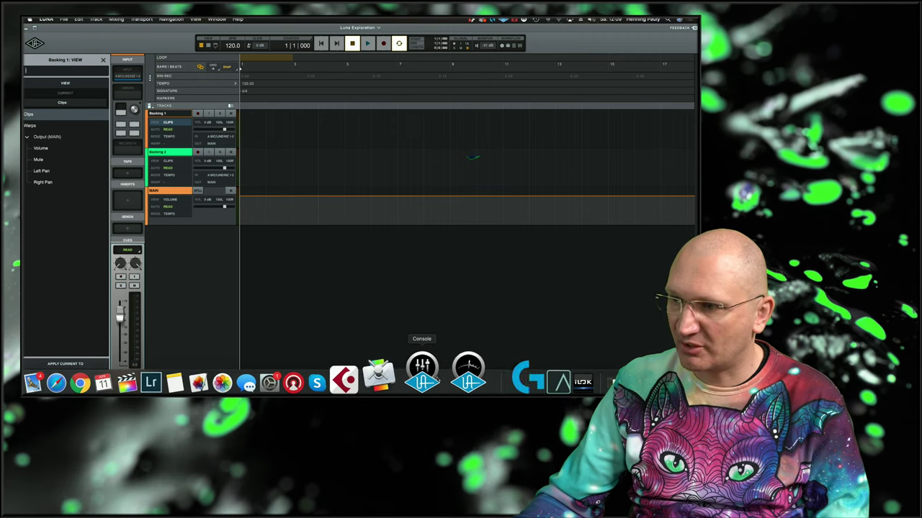
pyautogui.click(432, 375)
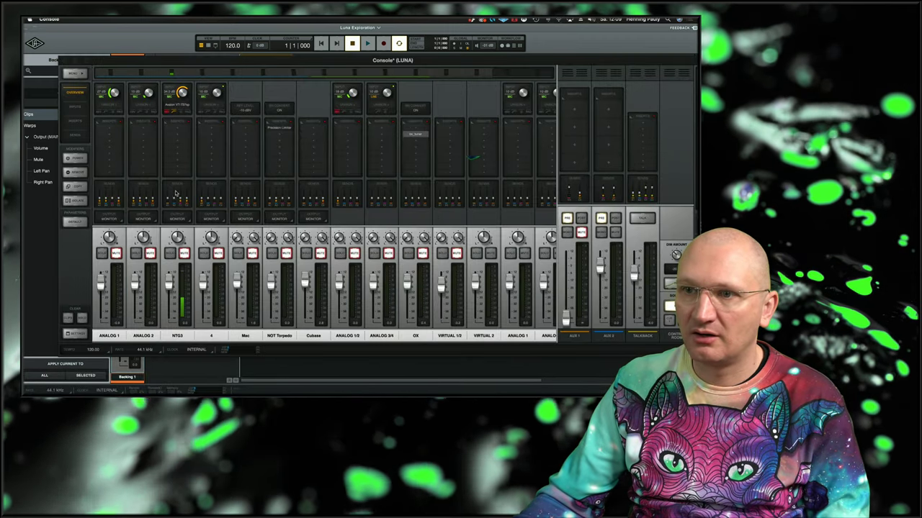
# - Open the NTG3 channel's sends, lower the AUX 1 send fully, and unmute and raise the CUE 1 send
pyautogui.click(175, 192)
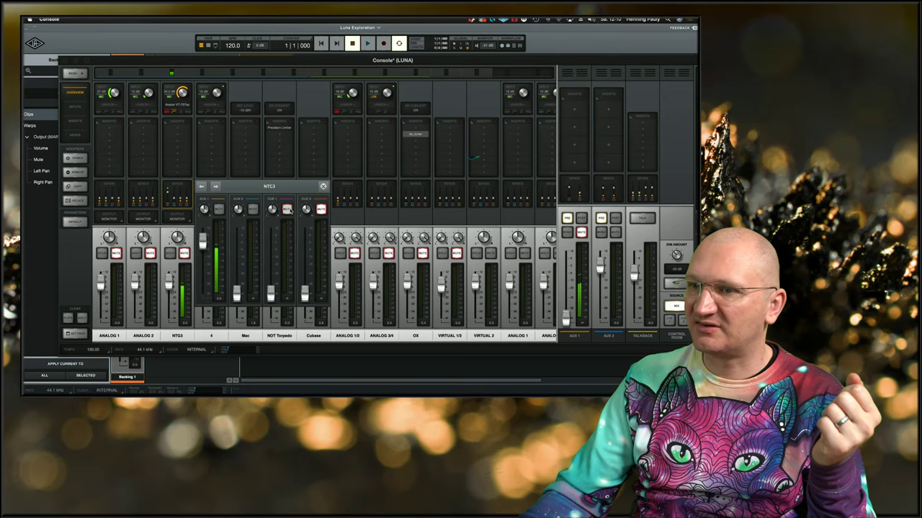
pyautogui.moveTo(204, 243); pyautogui.dragTo(213, 316)
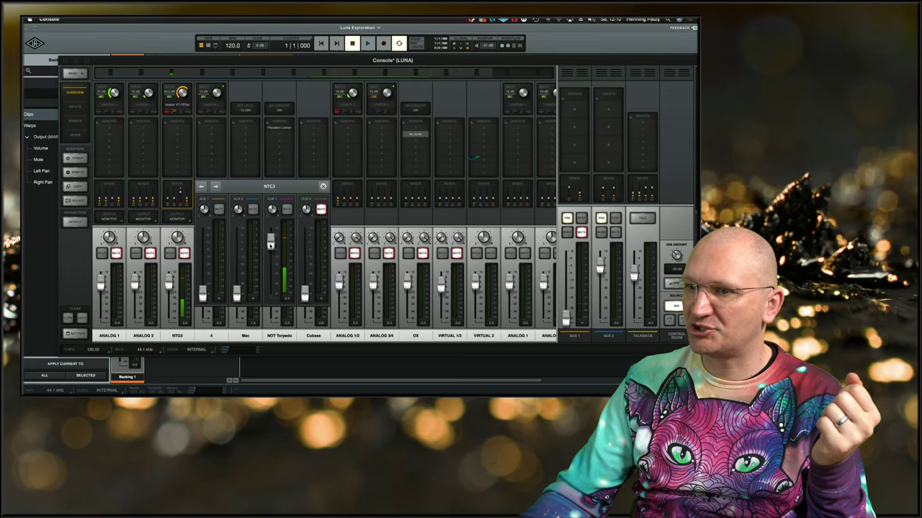
# - Switch to ATEM Software Control, check the input levels on its audio mixer, and dismiss it
pyautogui.moveTo(322, 388)
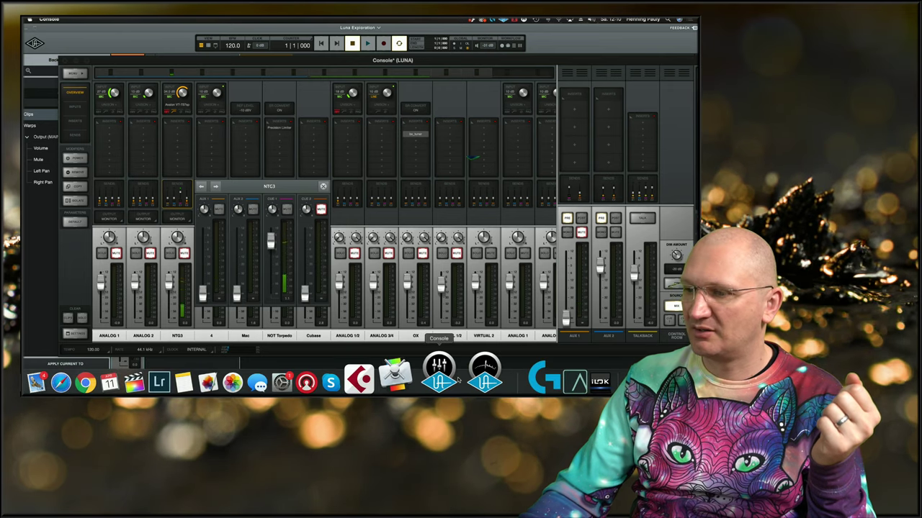
pyautogui.click(445, 376)
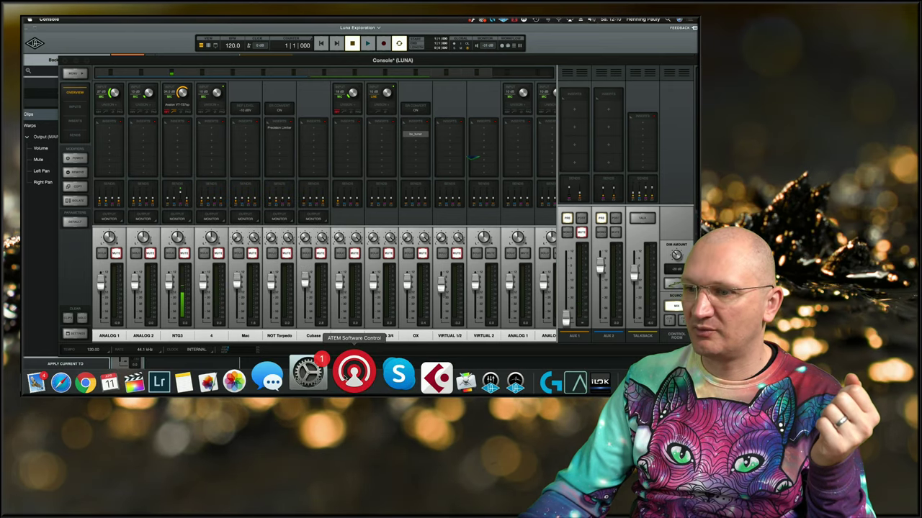
pyautogui.click(353, 378)
pyautogui.click(394, 384)
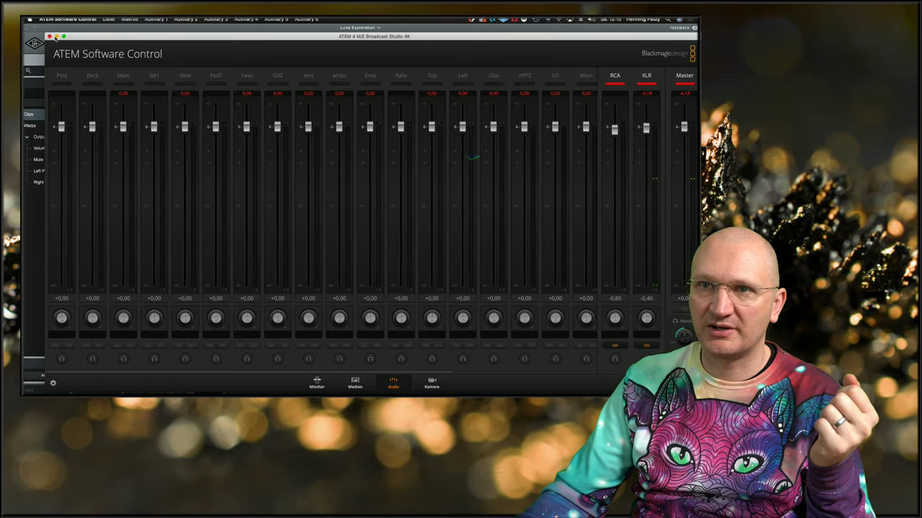
pyautogui.press('super+q')
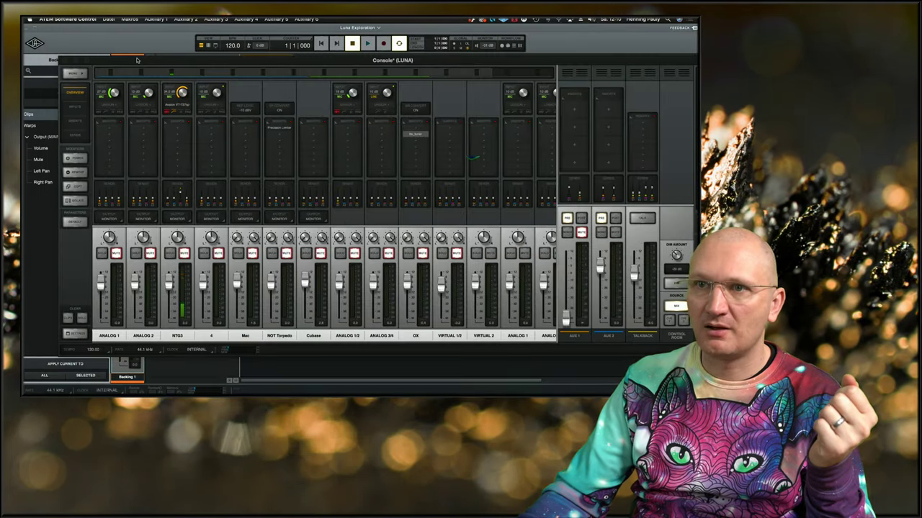
# - Return to LUNA and select Backing 1 and Backing 2 in turn to compare their Focus channel strips
pyautogui.moveTo(137, 60); pyautogui.dragTo(143, 63)
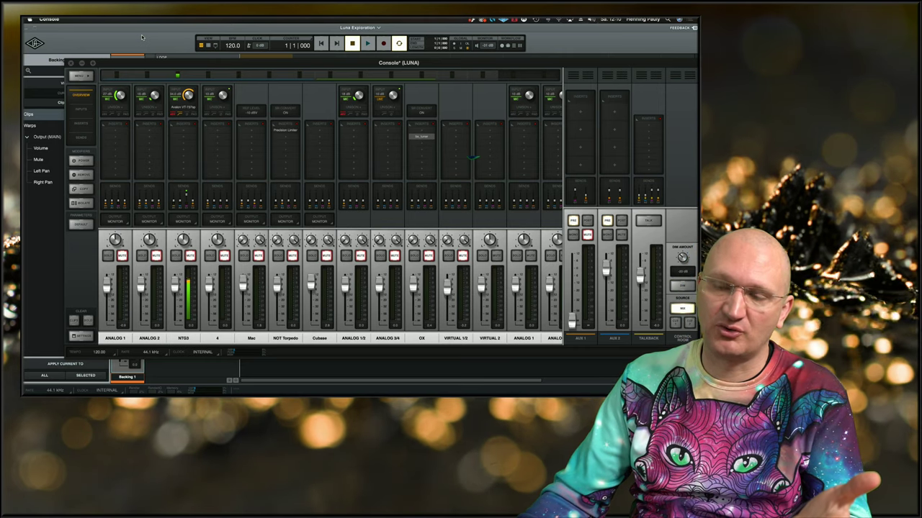
pyautogui.click(142, 37)
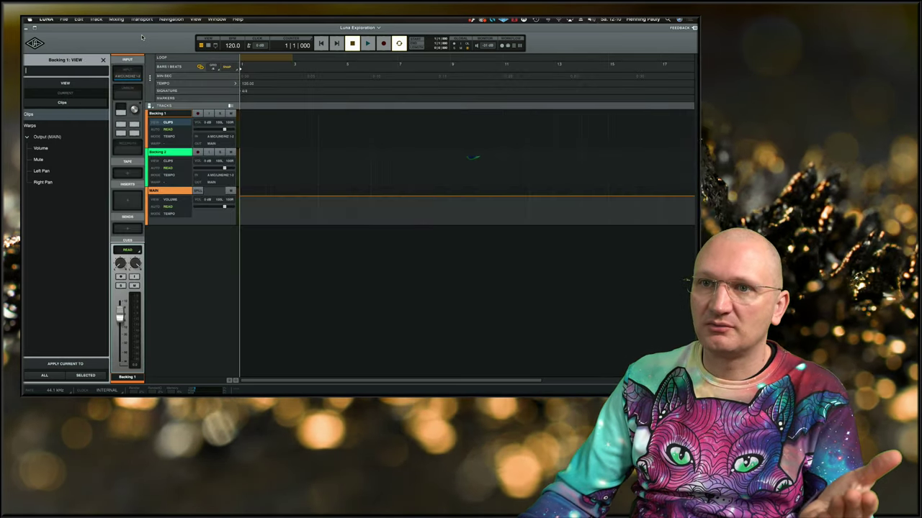
pyautogui.click(180, 154)
pyautogui.click(180, 114)
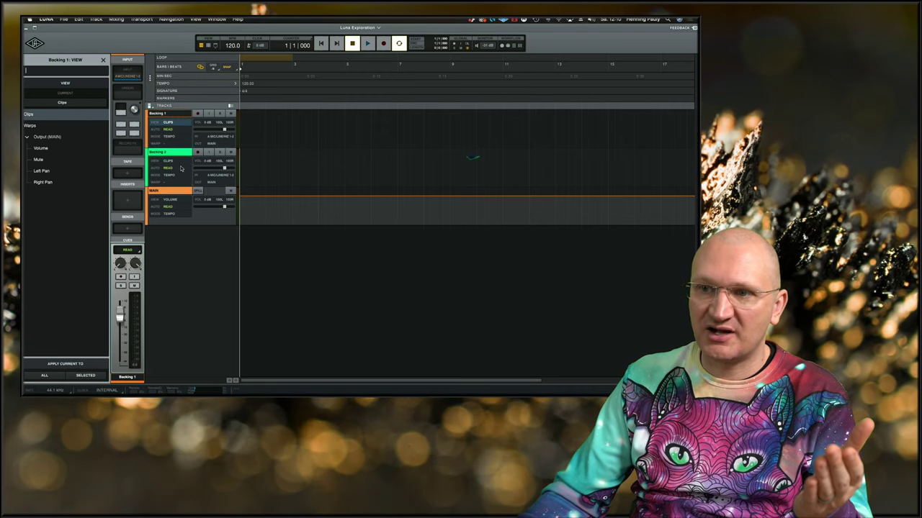
pyautogui.click(180, 154)
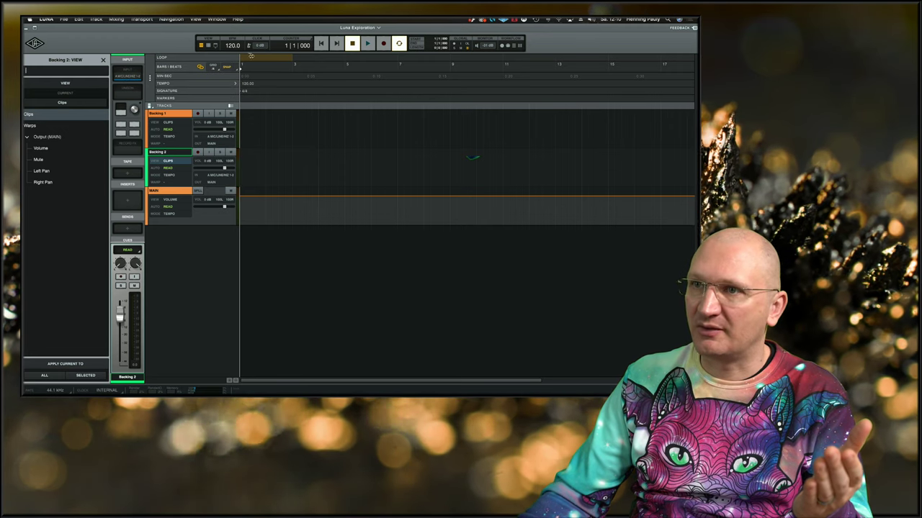
# - Hide the Focus channel strip and move the LUNA and Console windows aside to uncover the desktop
pyautogui.click(216, 46)
pyautogui.click(209, 61)
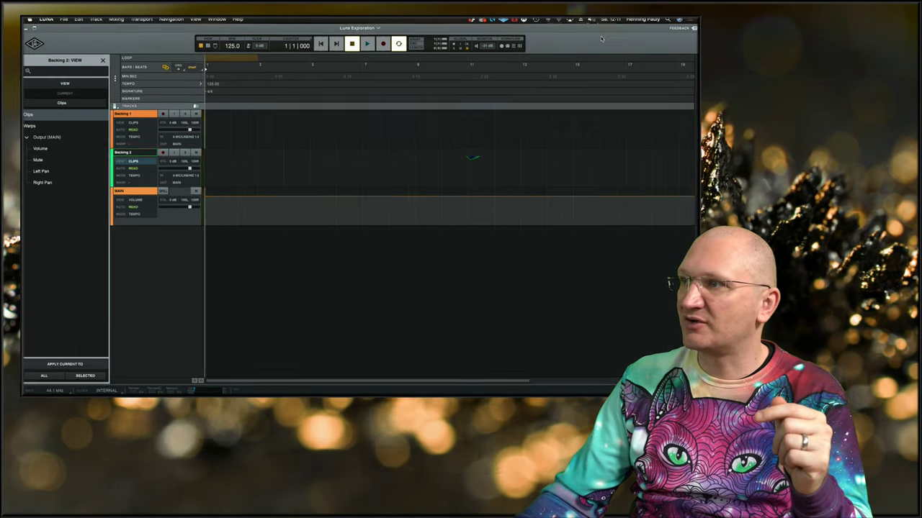
pyautogui.moveTo(622, 31); pyautogui.dragTo(573, 47)
pyautogui.moveTo(507, 391)
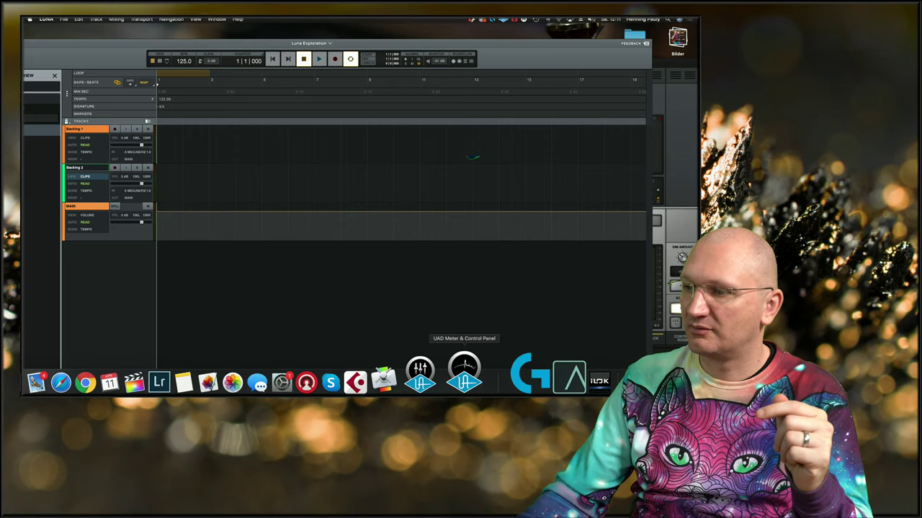
pyautogui.moveTo(684, 63); pyautogui.dragTo(500, 195)
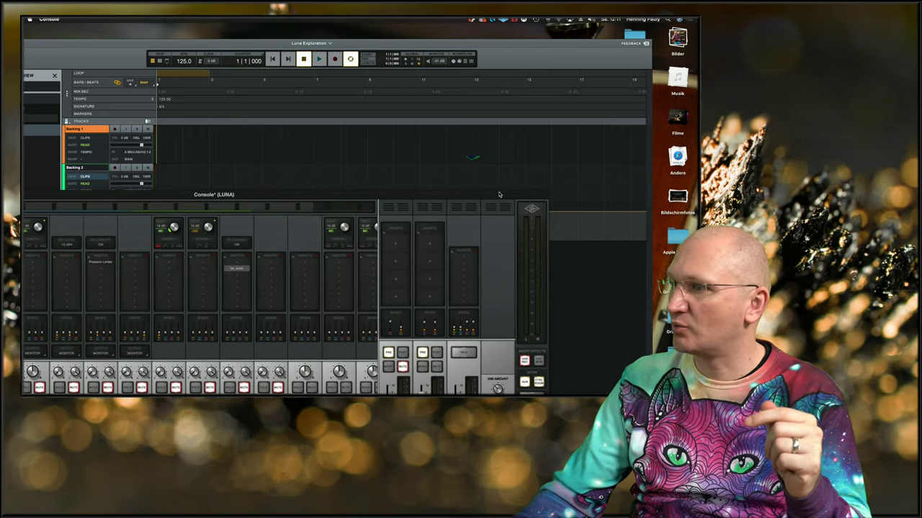
pyautogui.moveTo(564, 47); pyautogui.dragTo(524, 41)
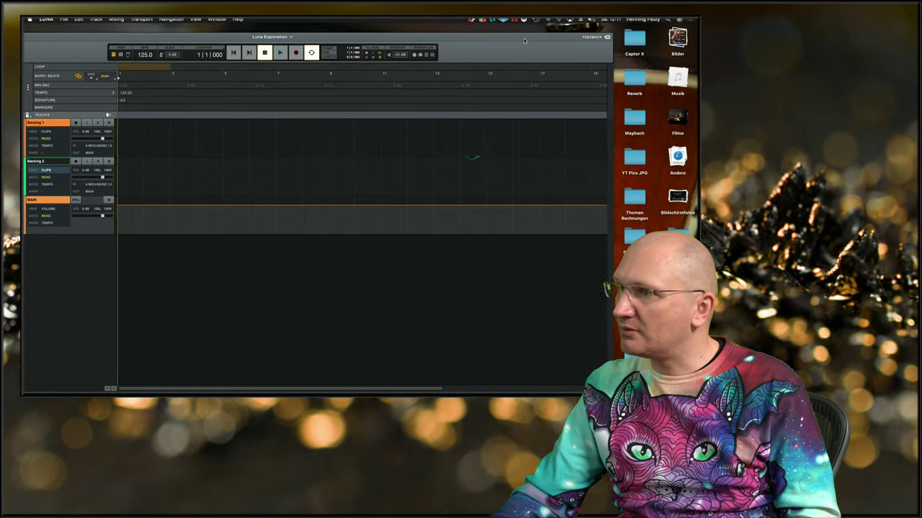
pyautogui.moveTo(524, 41); pyautogui.dragTo(529, 38)
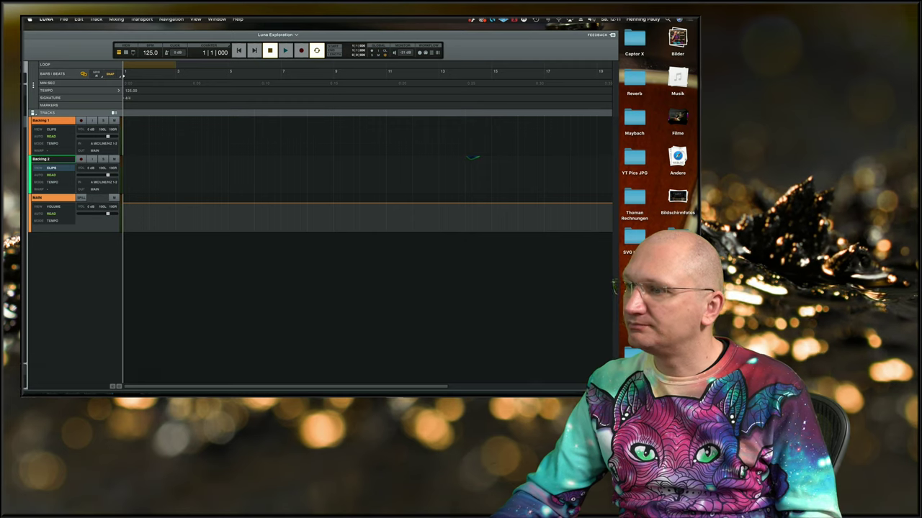
# - Switch to Finder and open the Audio 500 drive
pyautogui.click(47, 371)
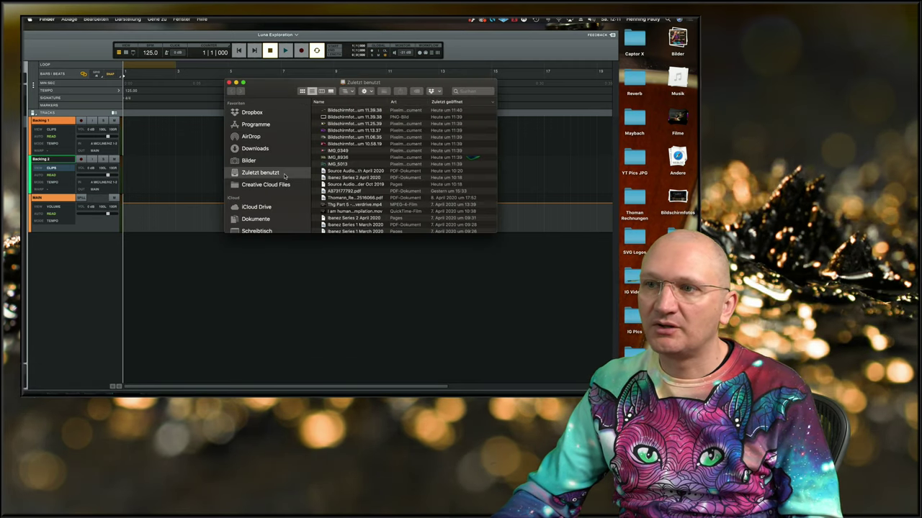
pyautogui.scroll(-5, 284, 174)
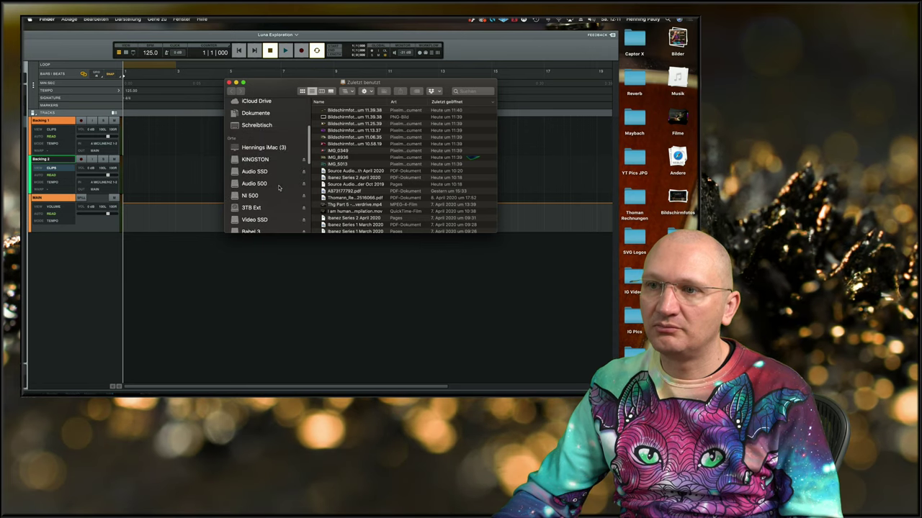
pyautogui.click(279, 184)
# - Look through the March 2020 folder, and open the I am Human folder inside Mixes March 2020
pyautogui.click(315, 124)
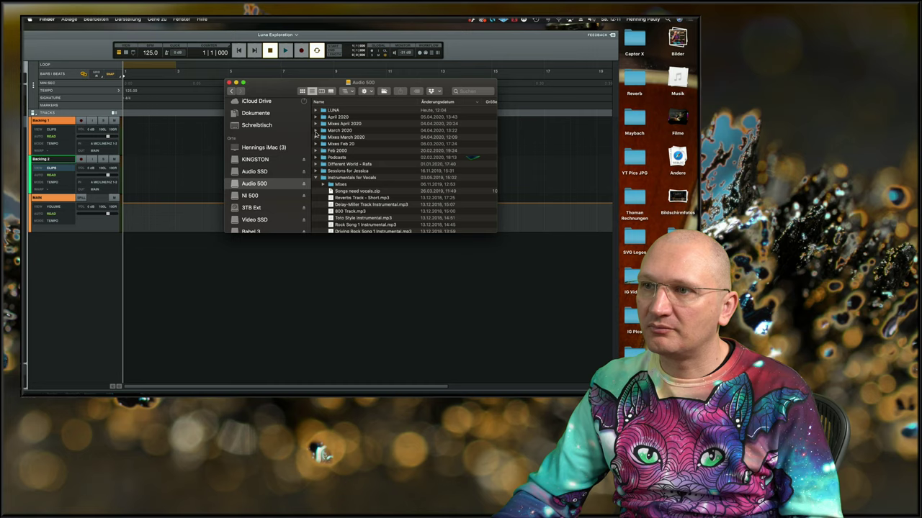
pyautogui.click(316, 130)
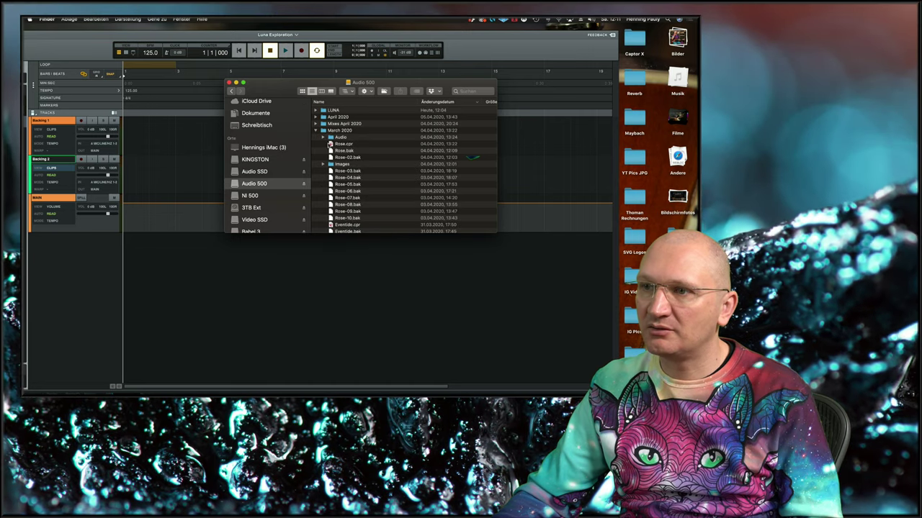
pyautogui.scroll(-10, 364, 150)
pyautogui.scroll(10, 364, 150)
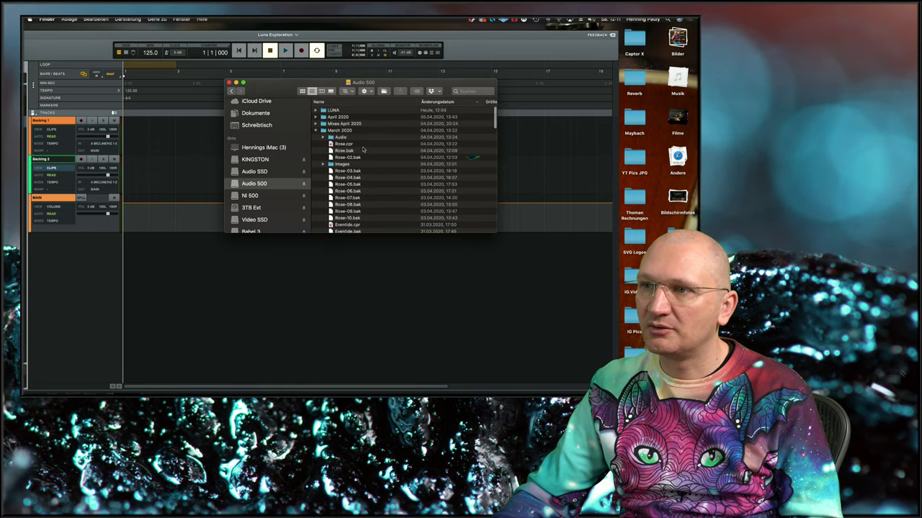
pyautogui.click(316, 130)
pyautogui.click(316, 137)
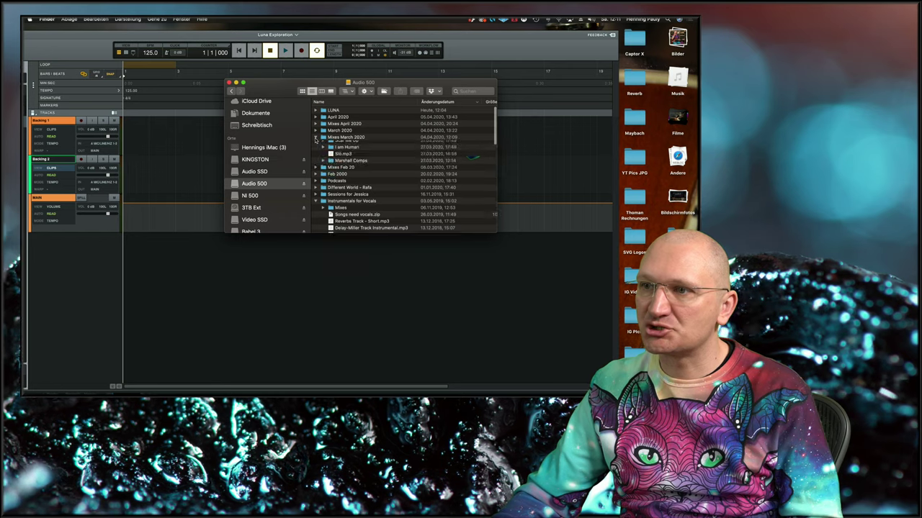
pyautogui.doubleClick(349, 218)
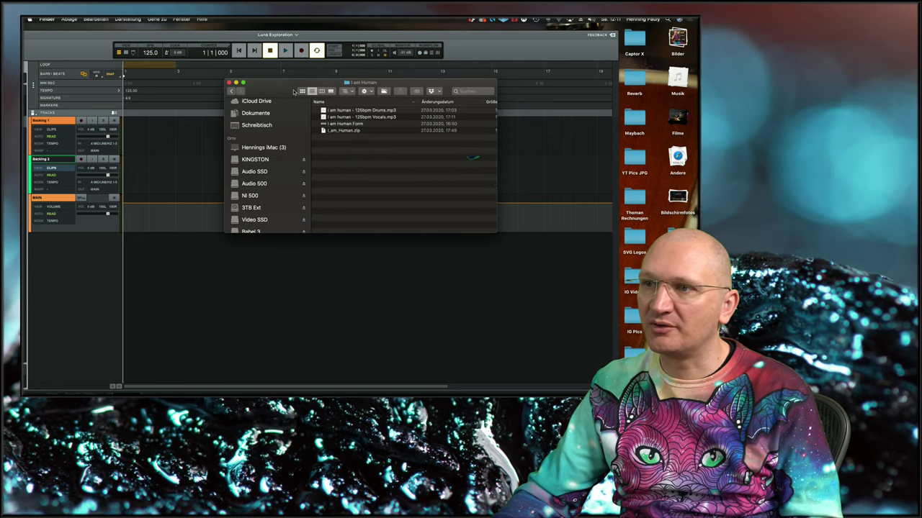
# - Import the I am human 125bpm Drums.mp3 file onto Backing 1 and the 125bpm Vocals.mp3 file onto Backing 2
pyautogui.moveTo(374, 82); pyautogui.dragTo(607, 122)
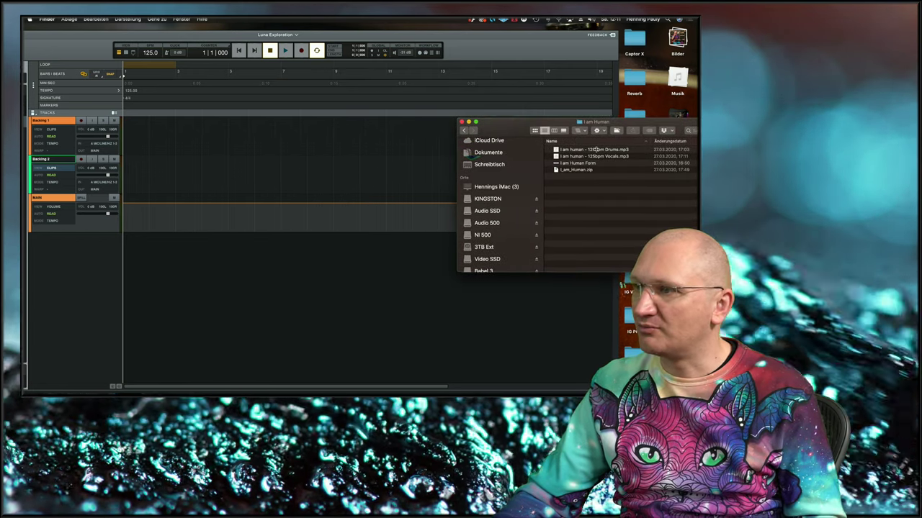
pyautogui.click(594, 149)
pyautogui.moveTo(559, 153); pyautogui.dragTo(143, 137)
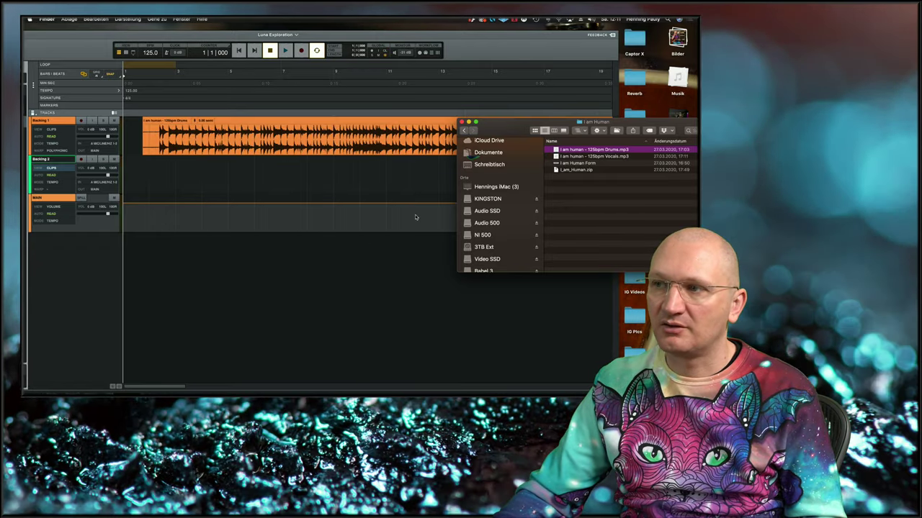
pyautogui.moveTo(568, 156); pyautogui.dragTo(202, 178)
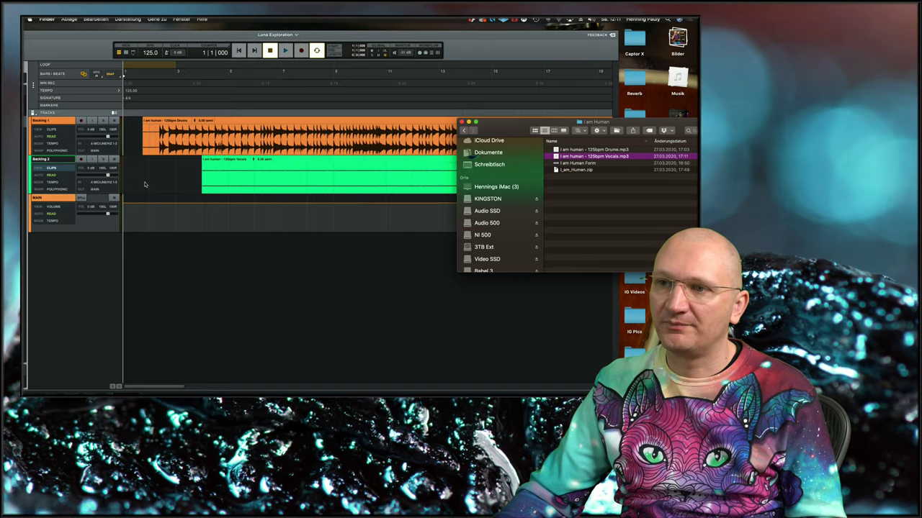
# - Expand the LUNA window to fill the screen and place the playhead at bar 3
pyautogui.click(155, 177)
pyautogui.doubleClick(173, 35)
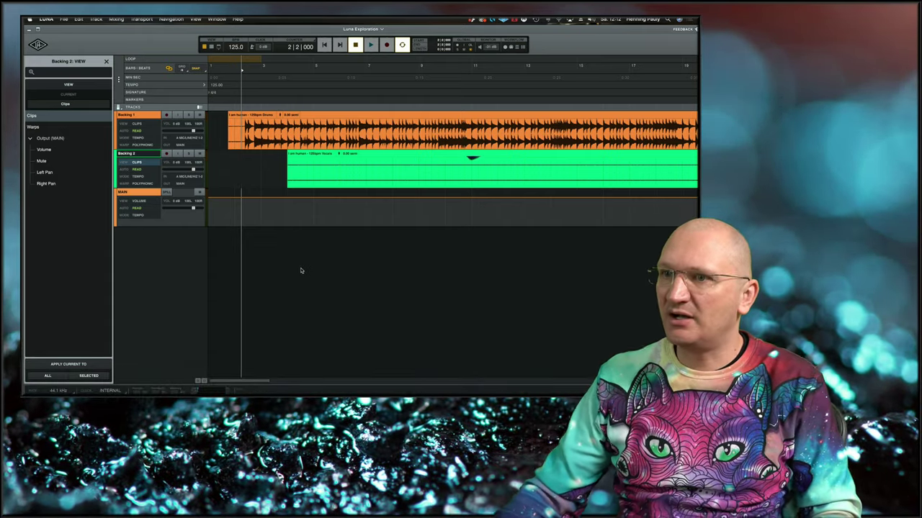
pyautogui.press('space')
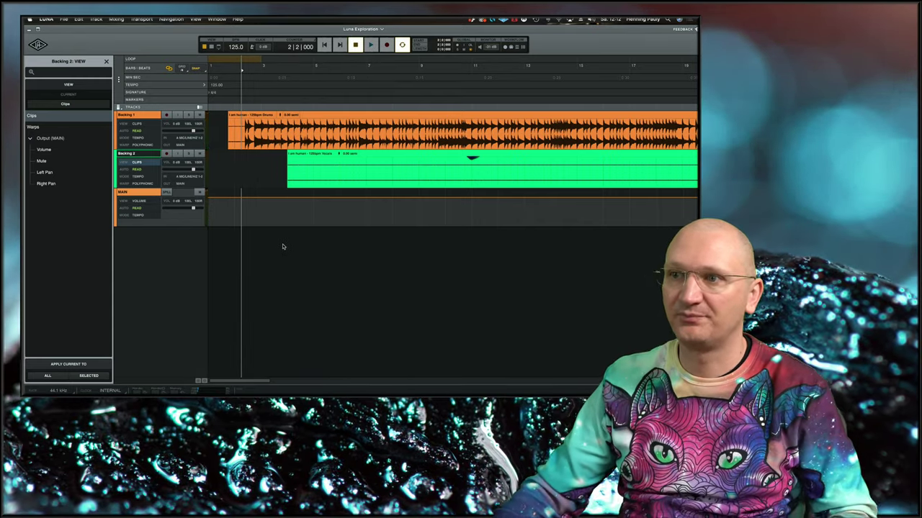
pyautogui.click(261, 174)
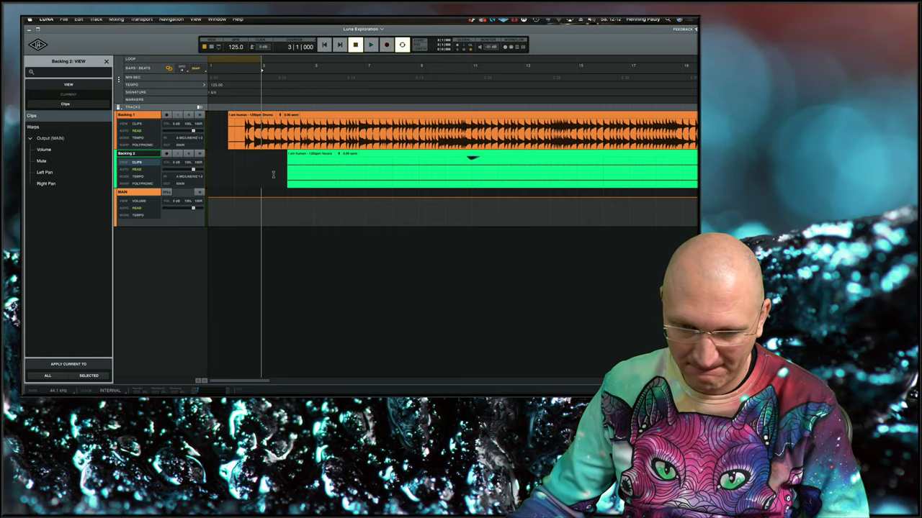
pyautogui.moveTo(396, 392)
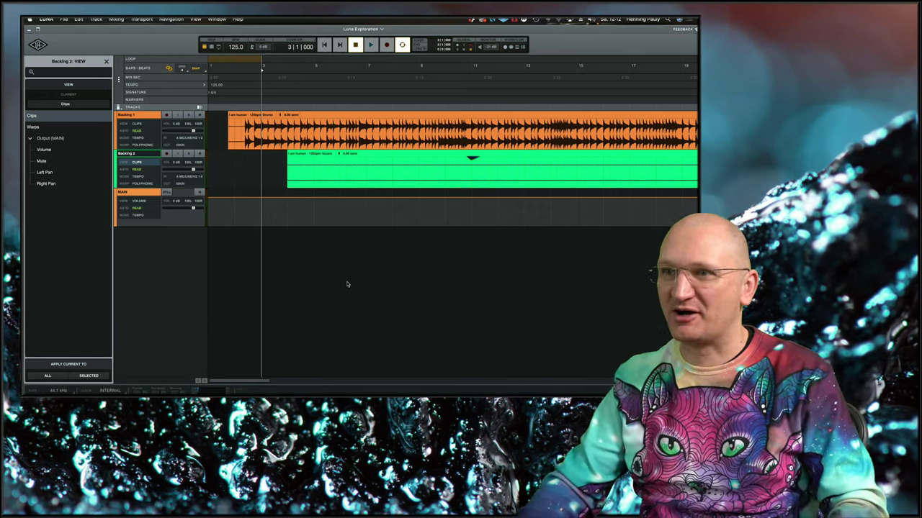
# - Select the Drums clip on Backing 1 and move it to the start of bar 1
pyautogui.click(269, 124)
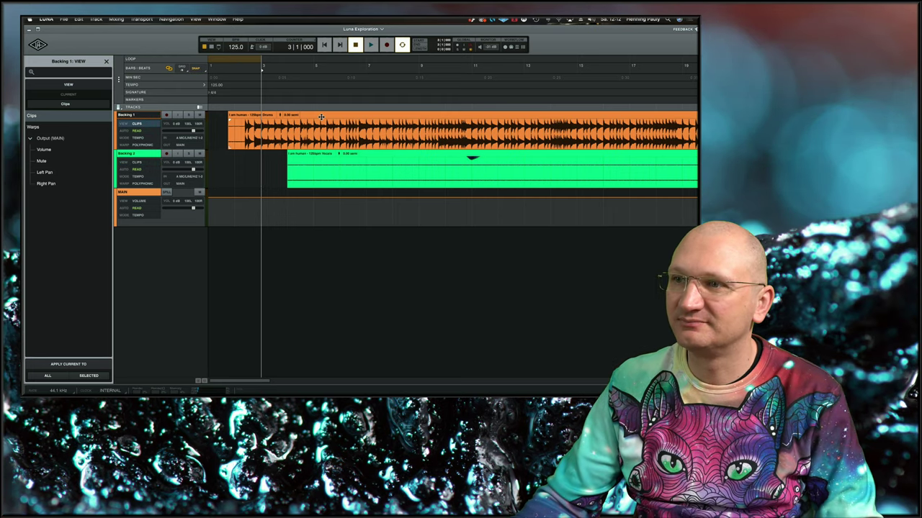
pyautogui.click(317, 115)
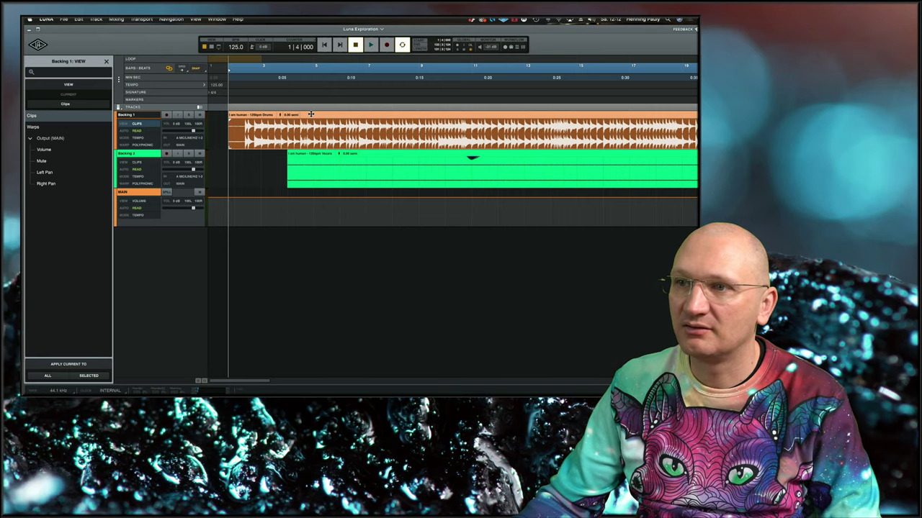
pyautogui.moveTo(311, 114)
pyautogui.mouseDown()
pyautogui.moveTo(355, 118)
pyautogui.moveTo(285, 127)
pyautogui.mouseUp()
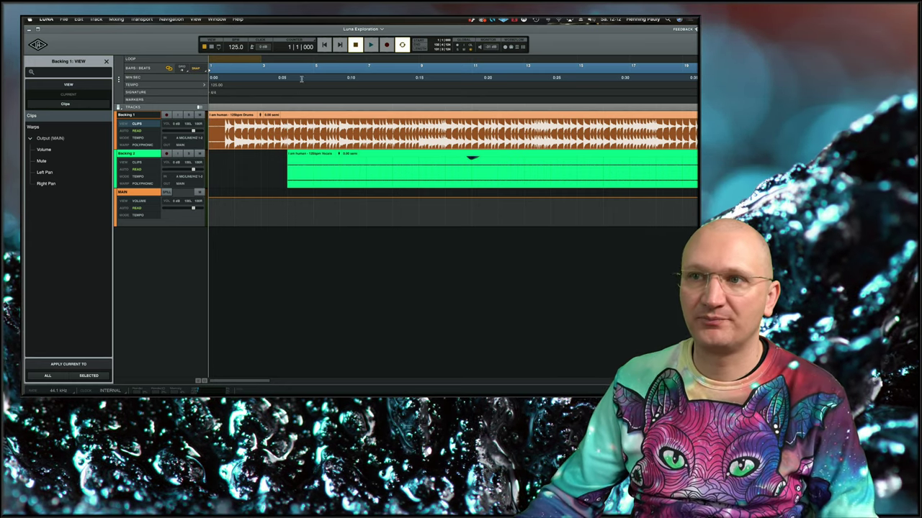
# - Hide the Focus browser and select the Vocals clip on Backing 2
pyautogui.click(219, 47)
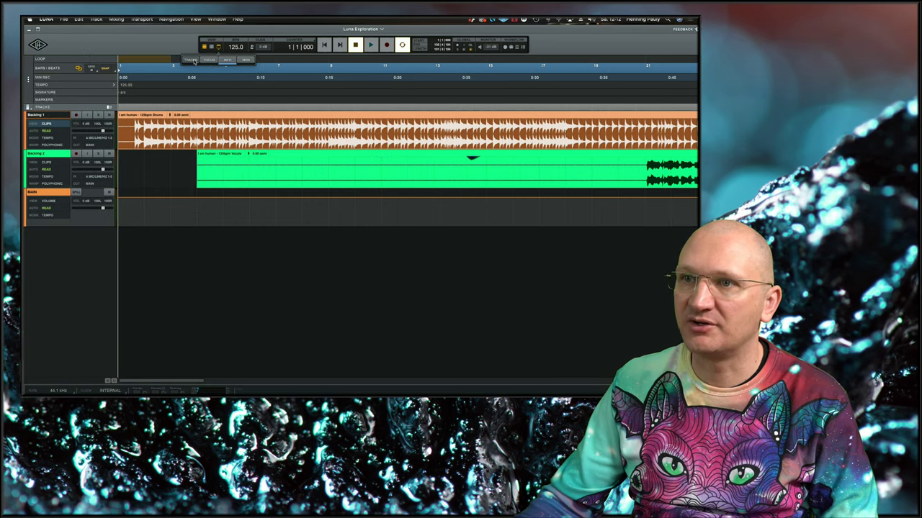
pyautogui.click(277, 172)
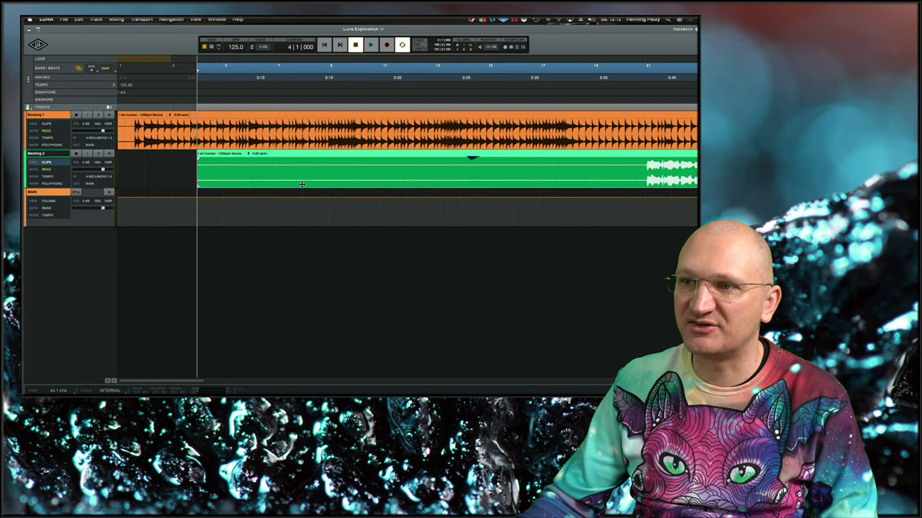
pyautogui.moveTo(302, 173); pyautogui.dragTo(258, 174)
pyautogui.click(307, 158)
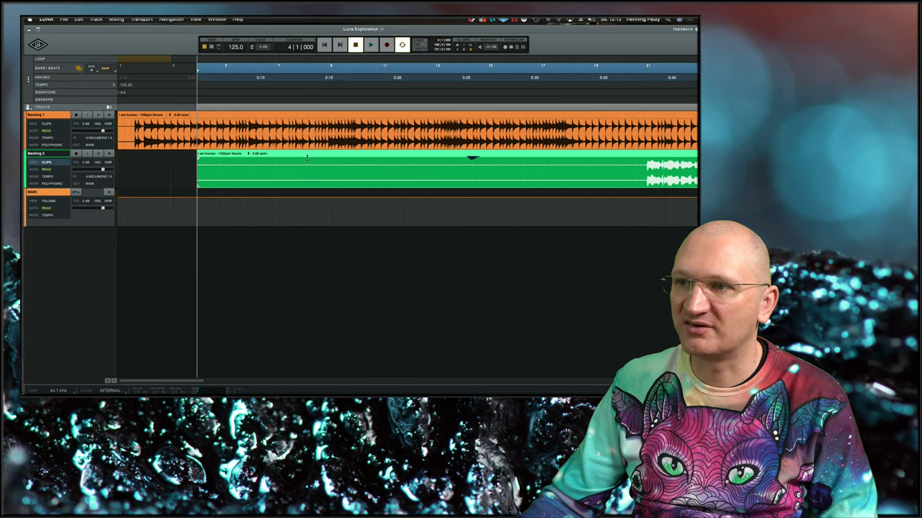
pyautogui.click(281, 306)
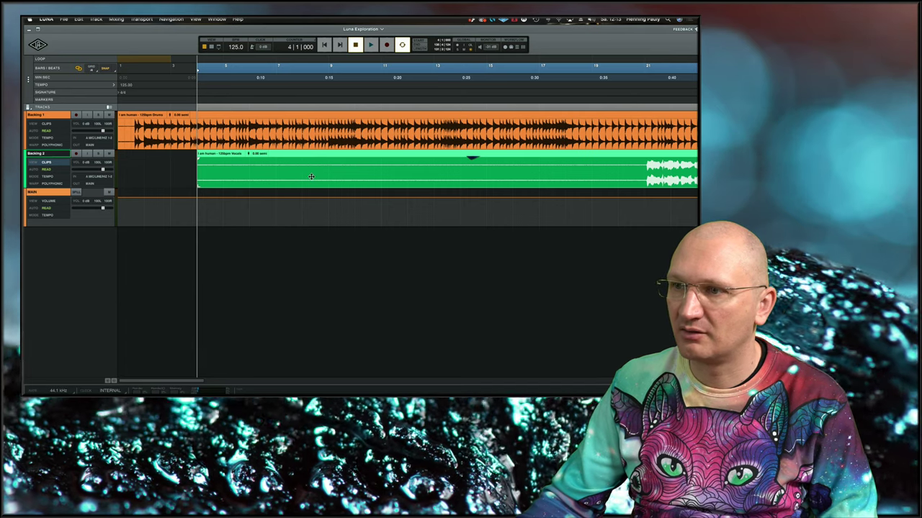
# - Select a range of about one bar in the Vocals clip from bar 8, beat 2, and zoom the timeline in on it
pyautogui.moveTo(309, 161); pyautogui.dragTo(334, 162)
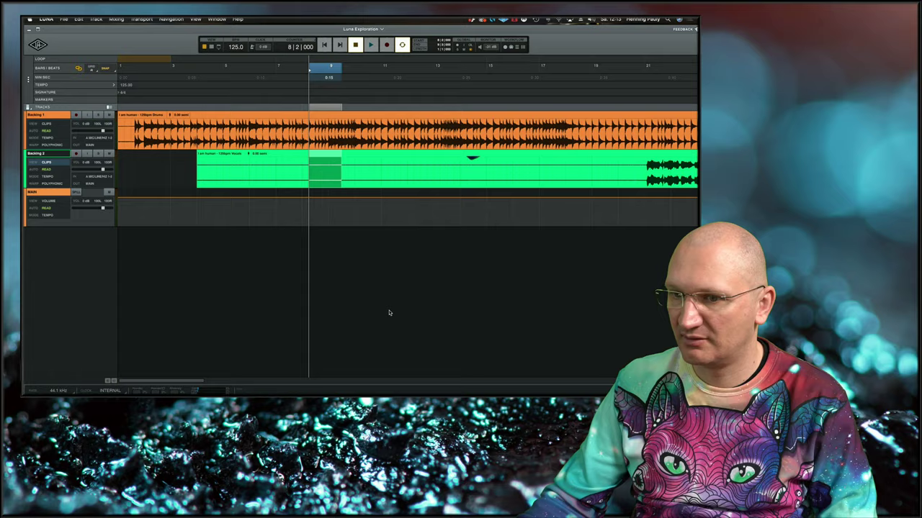
pyautogui.moveTo(640, 28)
pyautogui.mouseDown()
pyautogui.moveTo(602, 31)
pyautogui.moveTo(637, 27)
pyautogui.mouseUp()
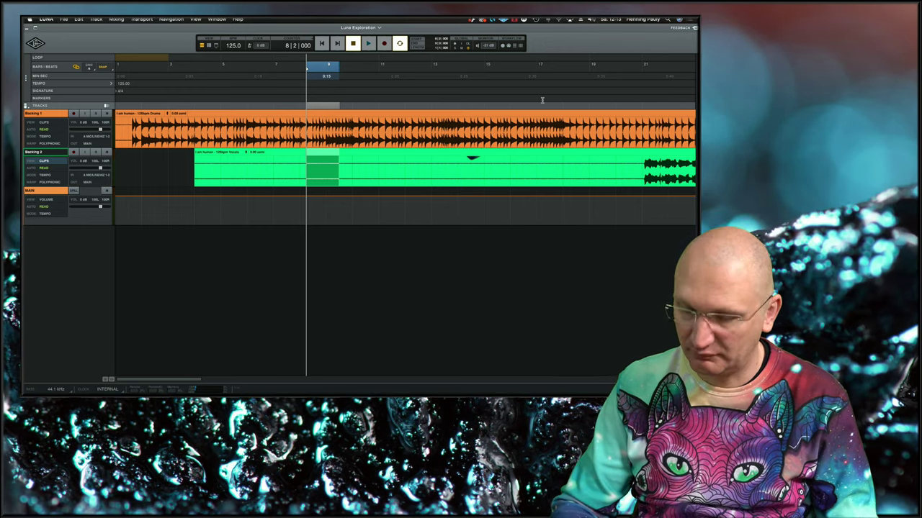
pyautogui.press('t')
pyautogui.press('t')
pyautogui.press('t')
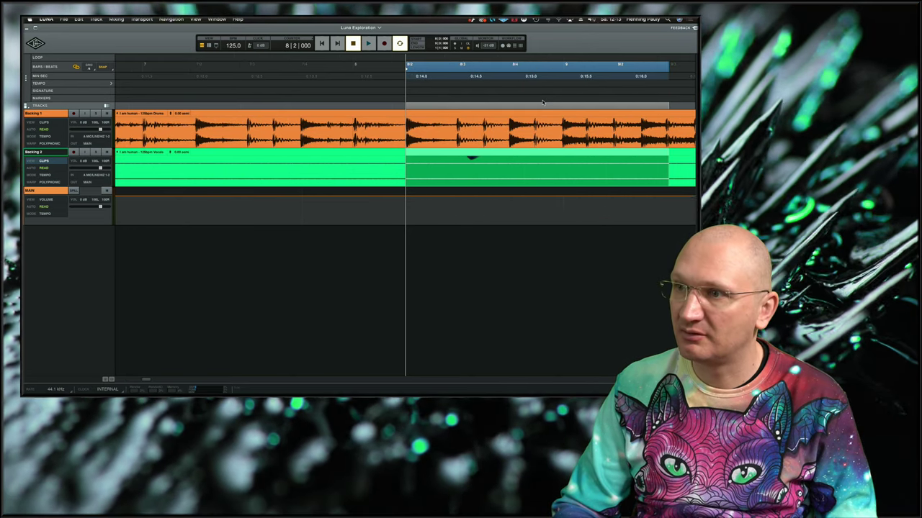
# - View the mixer briefly, return to the timeline and zoom it in one more level around the selected range
pyautogui.press('super+equal')
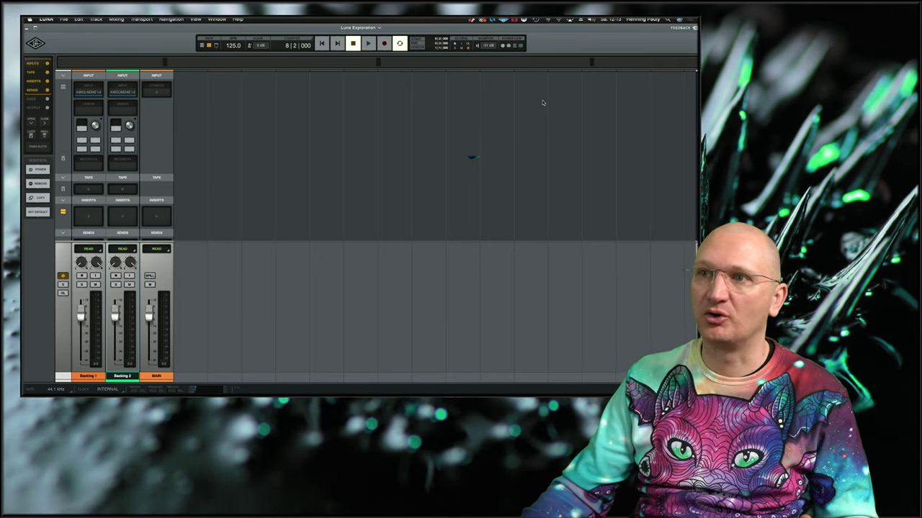
pyautogui.click(202, 46)
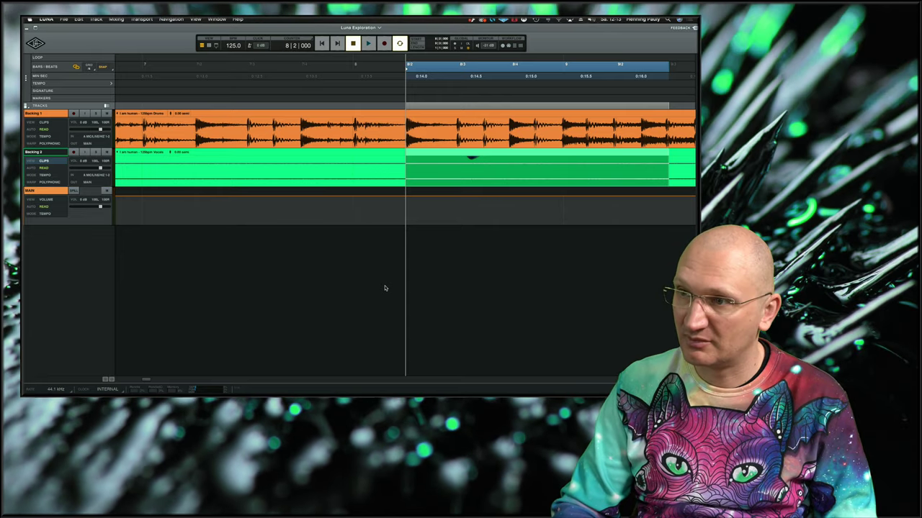
pyautogui.press('t')
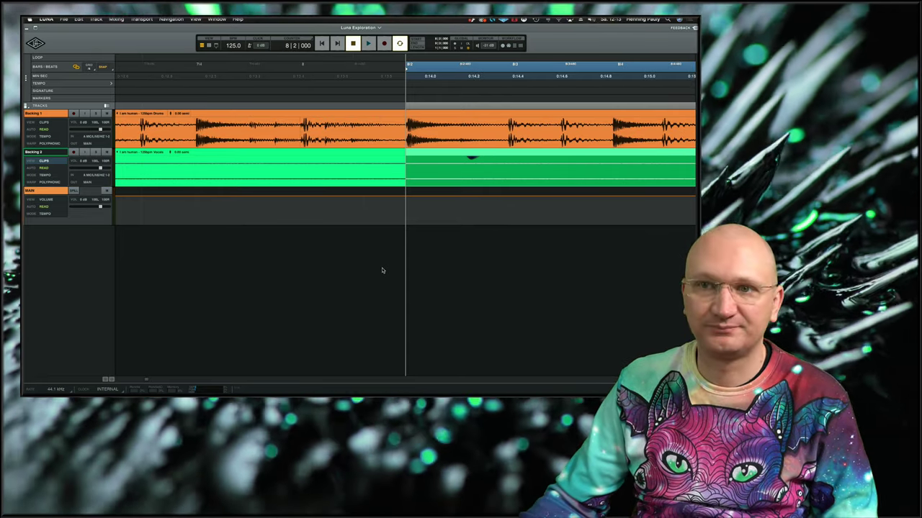
# - Look up the audio zoom commands, enlarge the clip waveforms vertically by four levels and magnify the timeline by one
pyautogui.click(69, 19)
pyautogui.moveTo(180, 20)
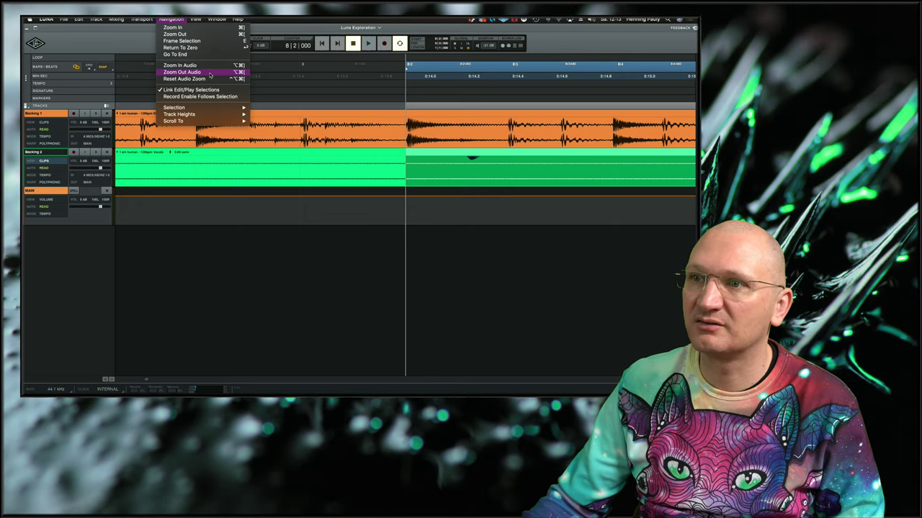
pyautogui.click(332, 298)
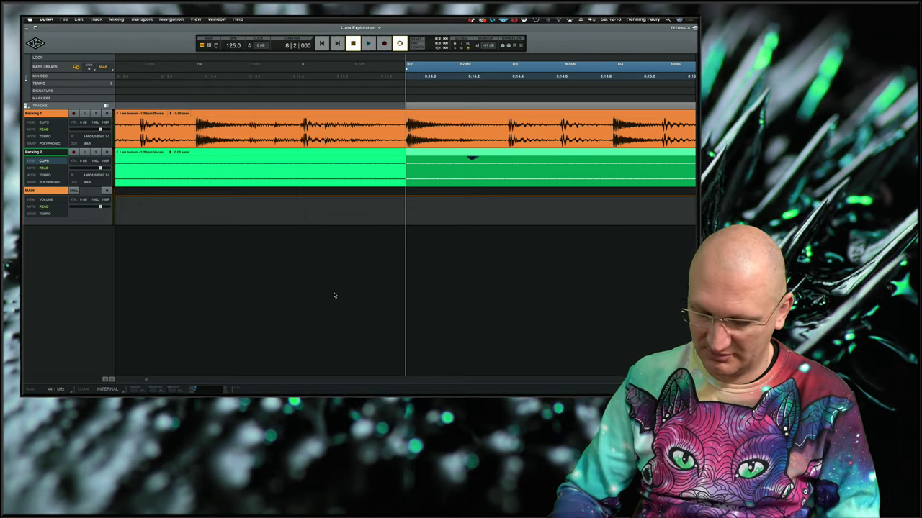
pyautogui.press('alt+super+bracketright')
pyautogui.press('alt+super+bracketright')
pyautogui.press('alt+super+bracketright')
pyautogui.press('alt+super+bracketright')
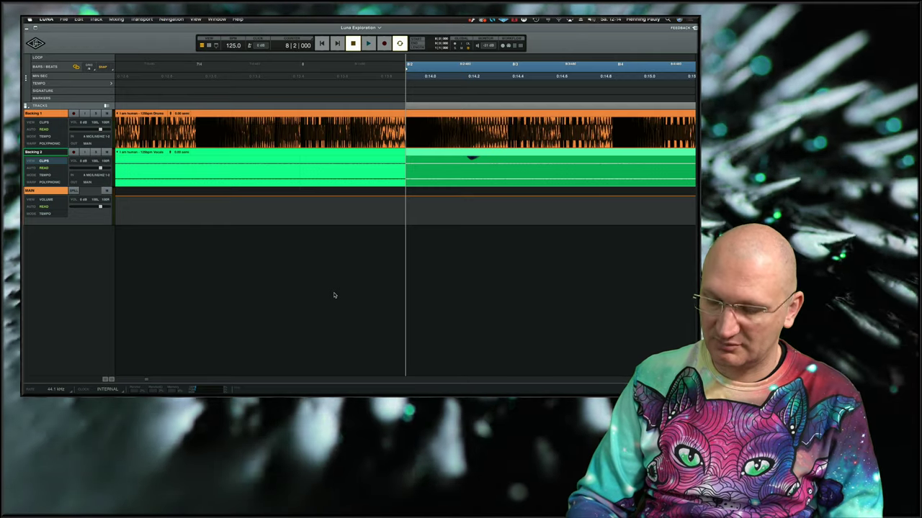
pyautogui.press('super+bracketright')
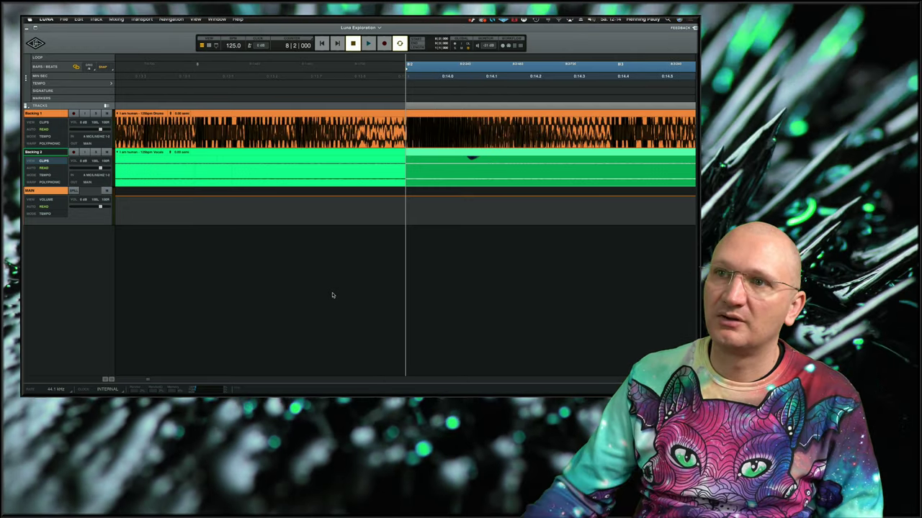
# - Reduce the vertical waveform size of the clips repeatedly with Zoom Out Audio
pyautogui.click(192, 20)
pyautogui.moveTo(171, 19)
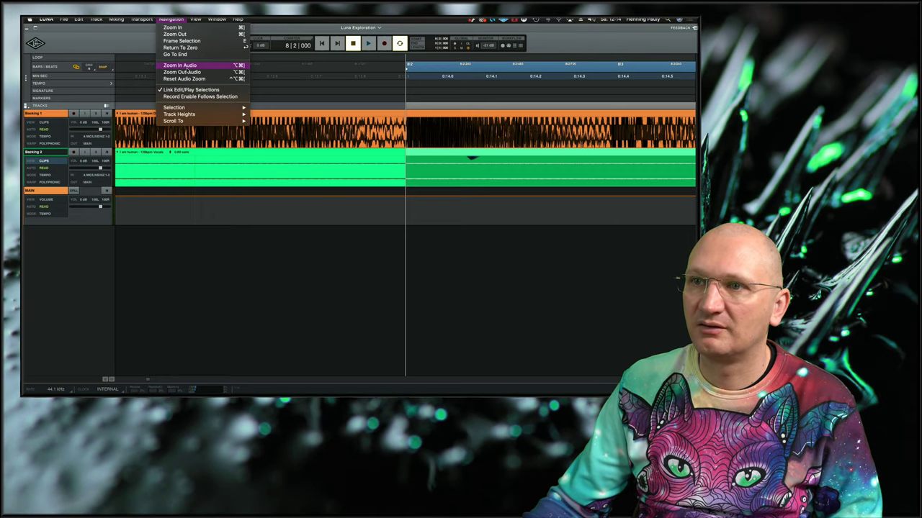
pyautogui.click(186, 73)
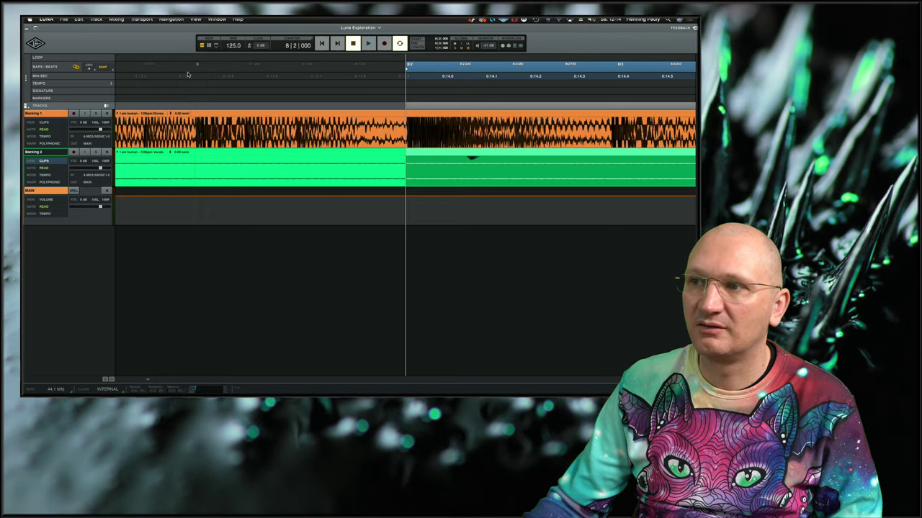
pyautogui.click(174, 21)
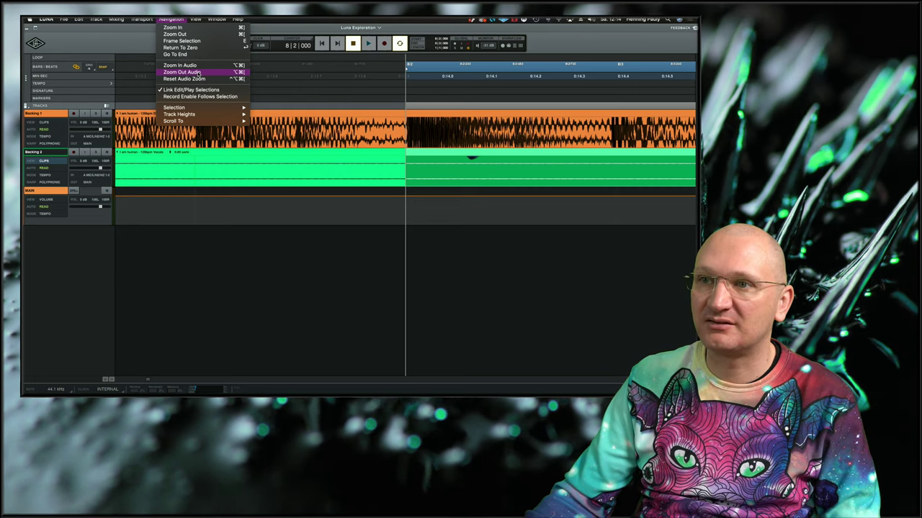
pyautogui.click(198, 72)
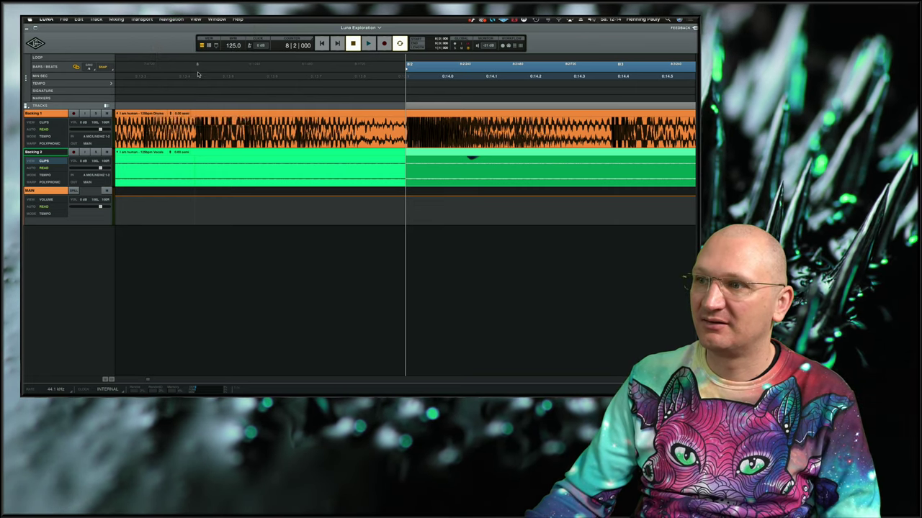
pyautogui.click(170, 19)
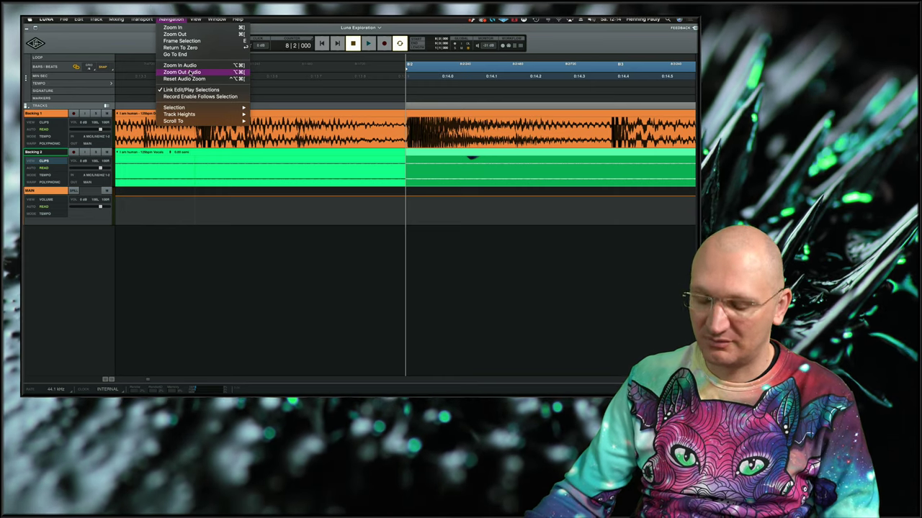
pyautogui.click(259, 230)
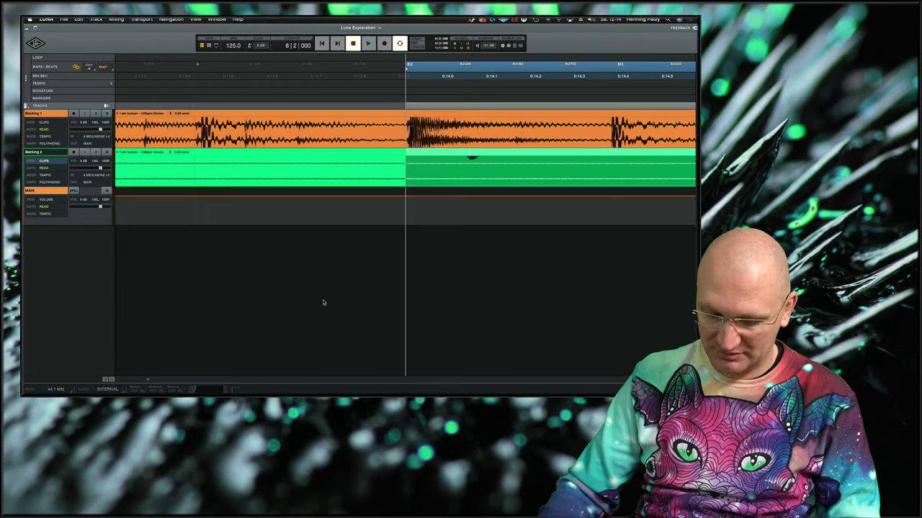
pyautogui.press('super+alt+[')
pyautogui.press('super+alt+[')
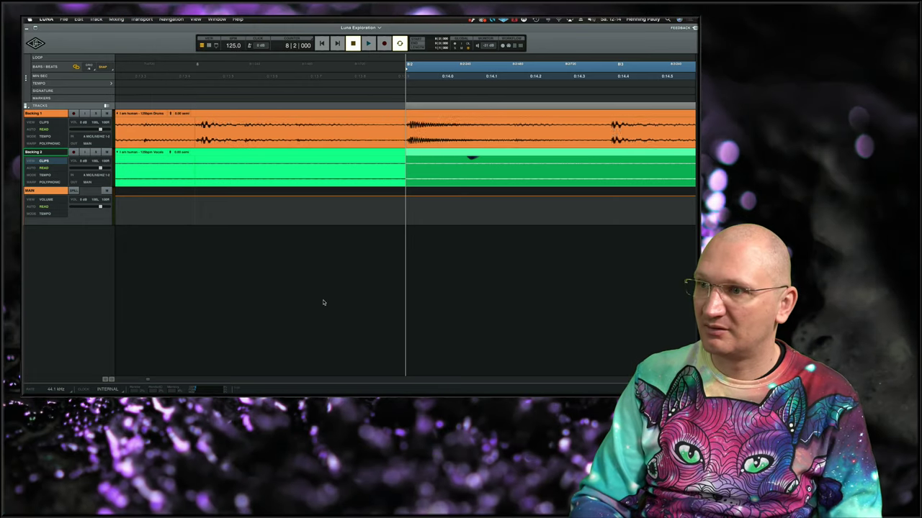
# - Try the audio zoom in both directions, enlarging the clip waveforms four levels and shrinking them again
pyautogui.press('super+alt+]')
pyautogui.press('super+alt+]')
pyautogui.press('super+alt+]')
pyautogui.press('super+alt+]')
pyautogui.press('super+alt+[')
pyautogui.press('super+alt+[')
pyautogui.press('super+alt+[')
pyautogui.press('super+alt+[')
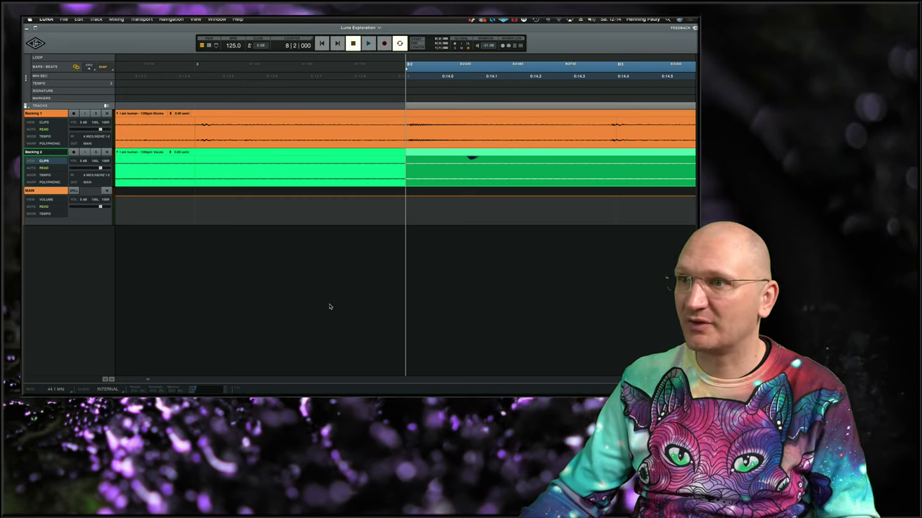
# - Look up the timeline zoom commands and zoom out until both the Drums and Vocals clips fit entirely in view
pyautogui.click(201, 21)
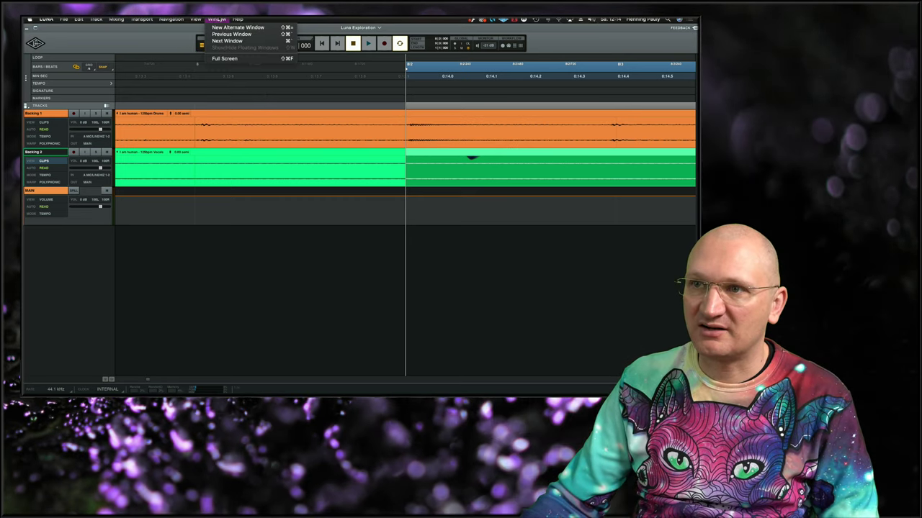
pyautogui.moveTo(174, 19)
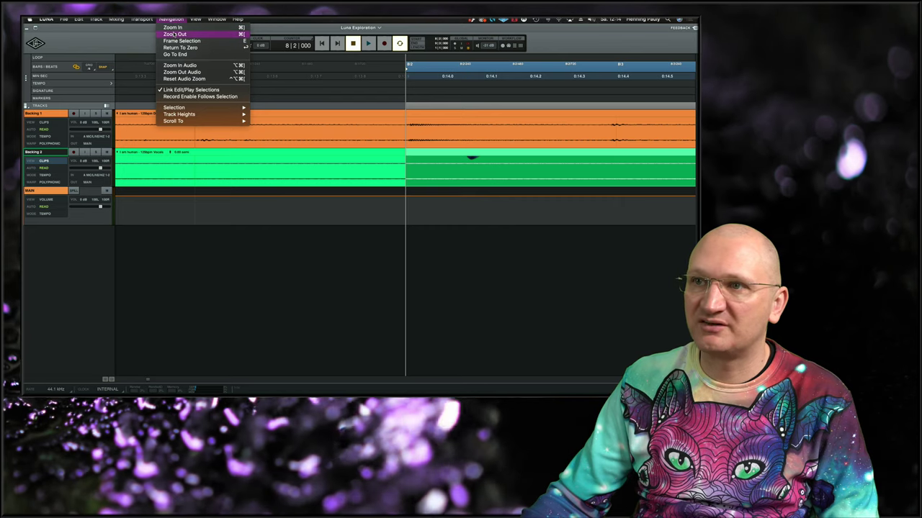
pyautogui.click(339, 326)
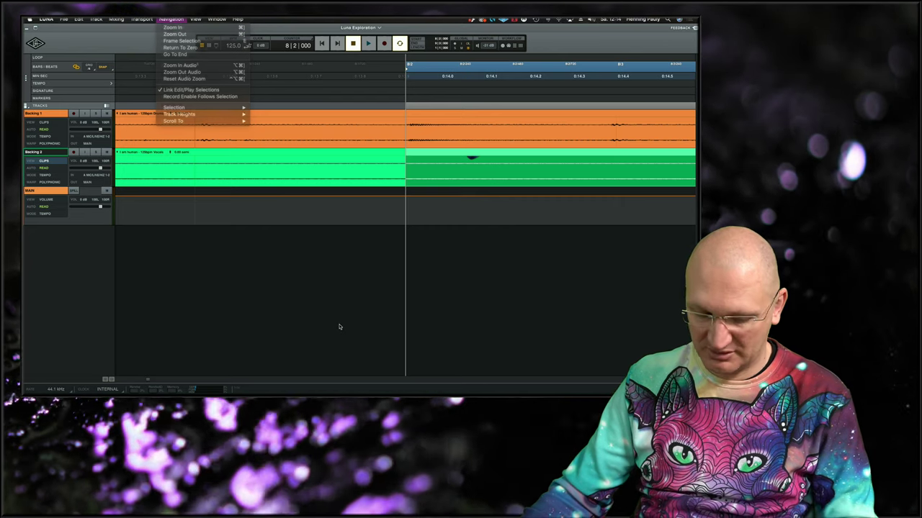
pyautogui.press('super+[')
pyautogui.press('super+[')
pyautogui.press('super+[')
pyautogui.press('super+[')
pyautogui.press('super+[')
pyautogui.press('super+[')
pyautogui.press('super+[')
pyautogui.press('super+[')
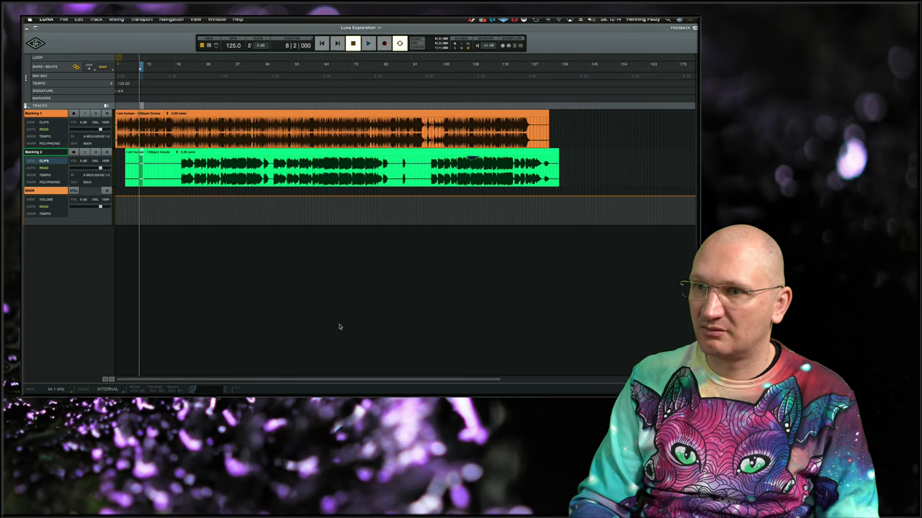
# - Zoom the timeline in and out around the selected range, ending with roughly bars 1 to 43 in view
pyautogui.press('super+]')
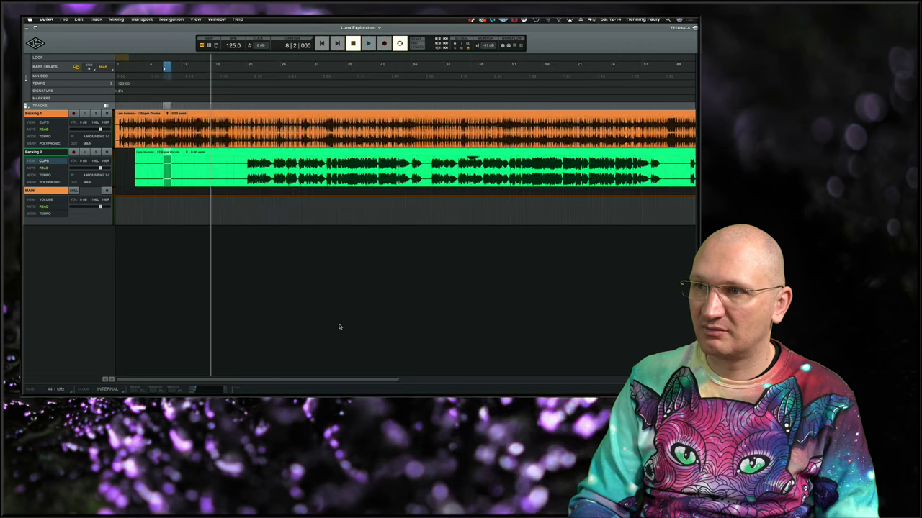
pyautogui.press('super+]')
pyautogui.press('super+]')
pyautogui.press('super+]')
pyautogui.press('super+[')
pyautogui.press('super+[')
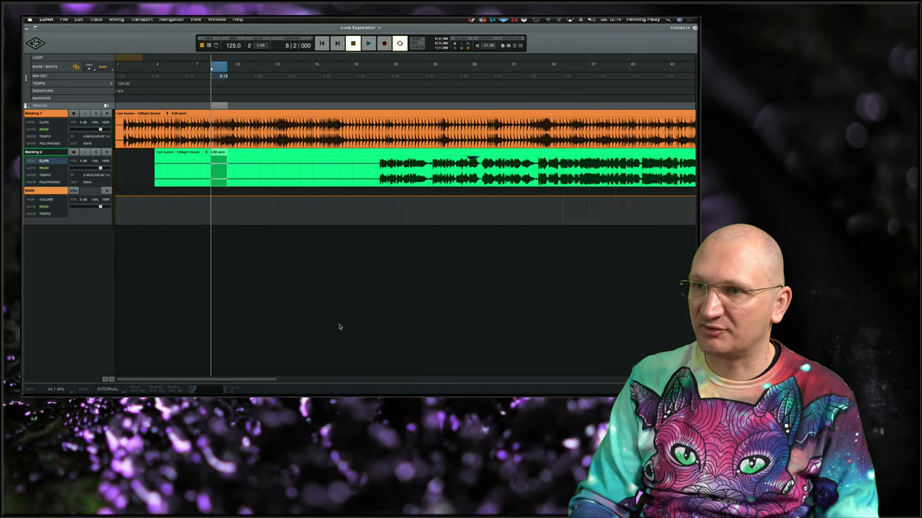
pyautogui.press('super+]')
pyautogui.press('super+[')
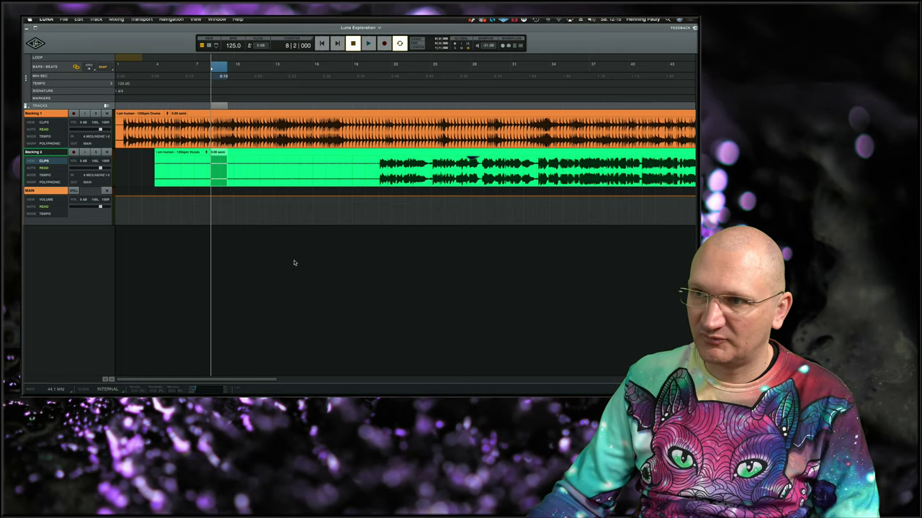
# - Open the preferences to examine the Apollo hardware settings, and look through the Discover and Create pages
pyautogui.click(64, 19)
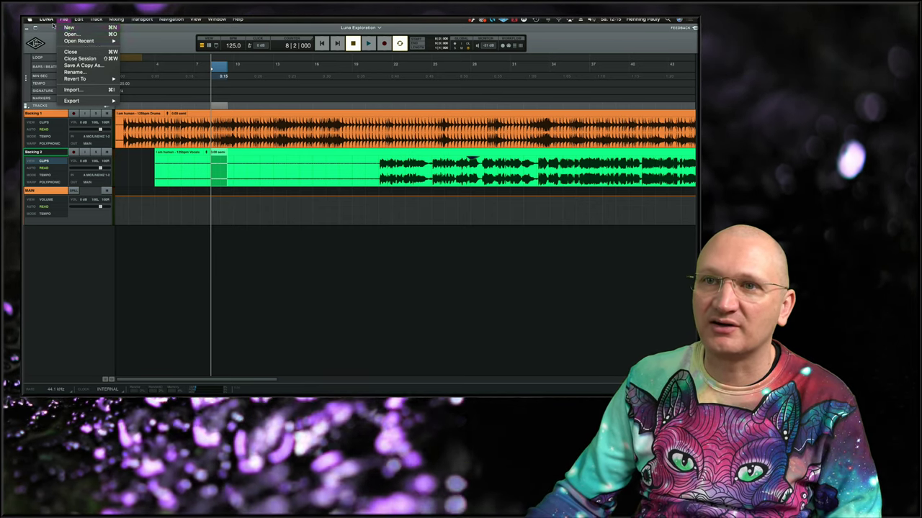
pyautogui.moveTo(46, 19)
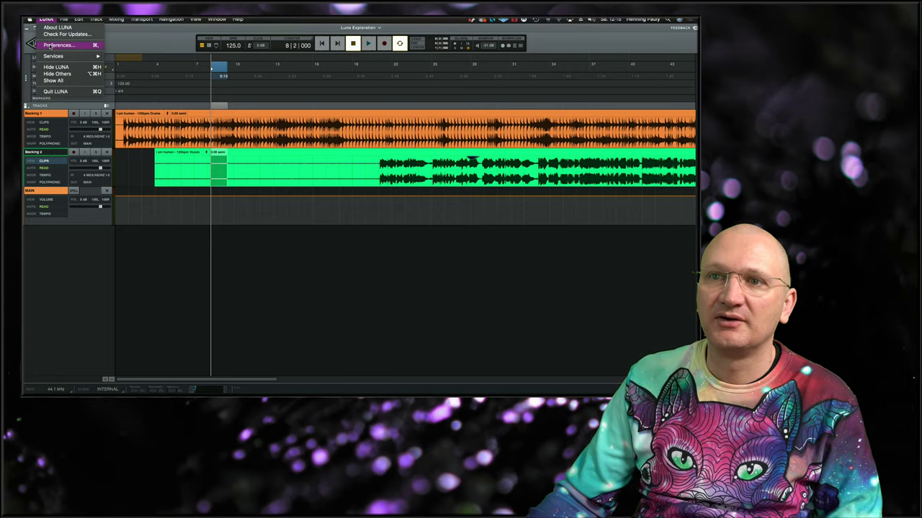
pyautogui.click(49, 45)
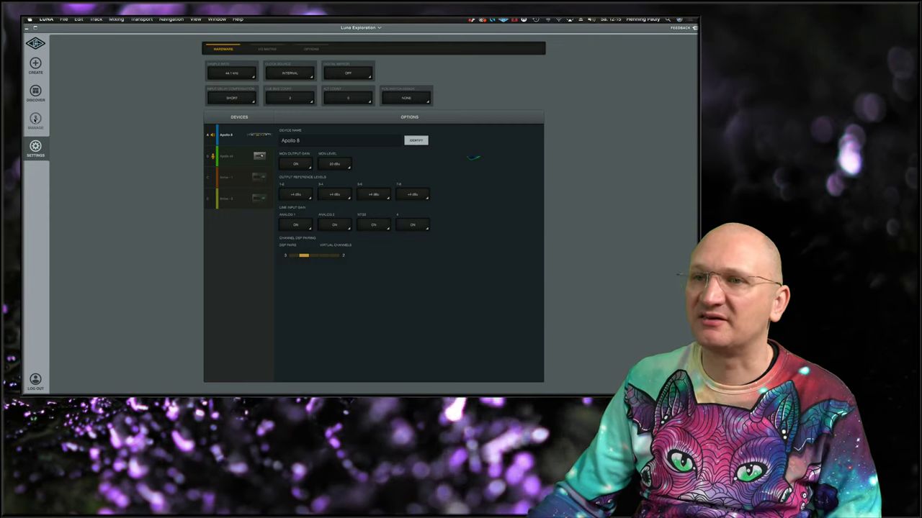
pyautogui.click(36, 93)
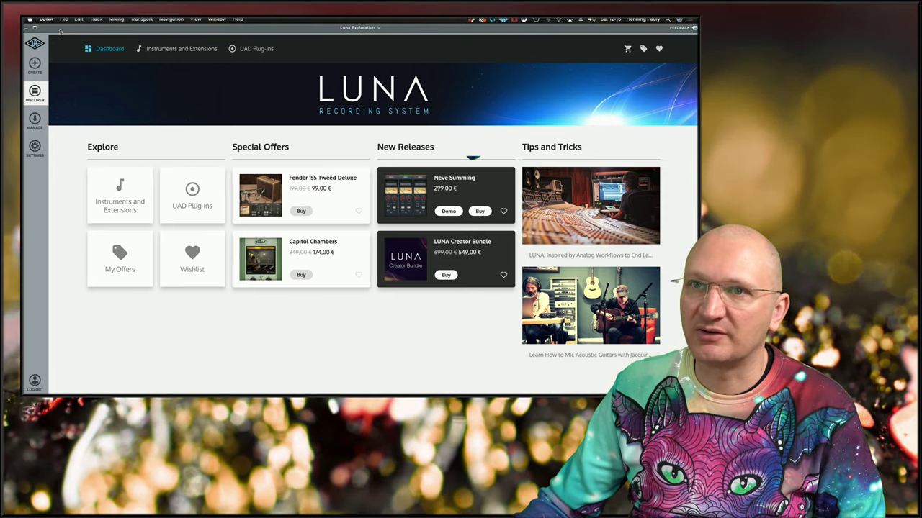
pyautogui.moveTo(64, 29)
pyautogui.mouseDown()
pyautogui.moveTo(82, 41)
pyautogui.moveTo(56, 31)
pyautogui.mouseUp()
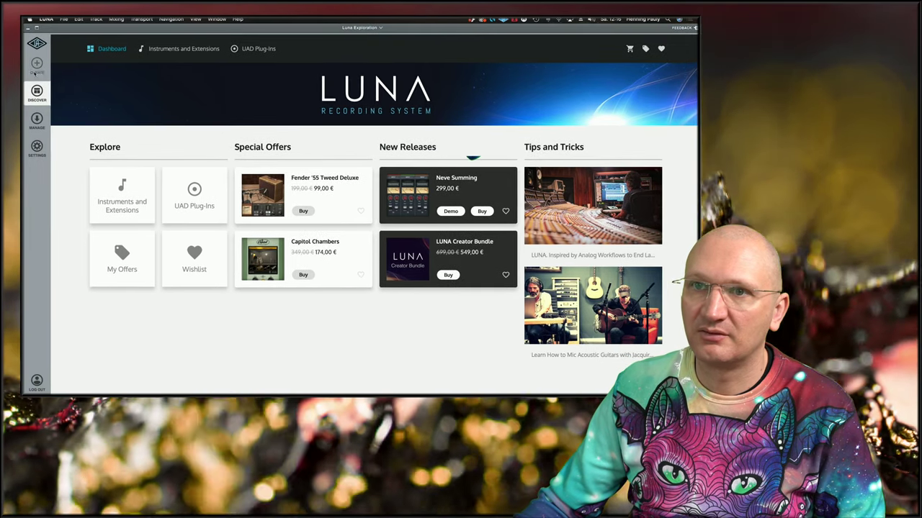
pyautogui.click(39, 66)
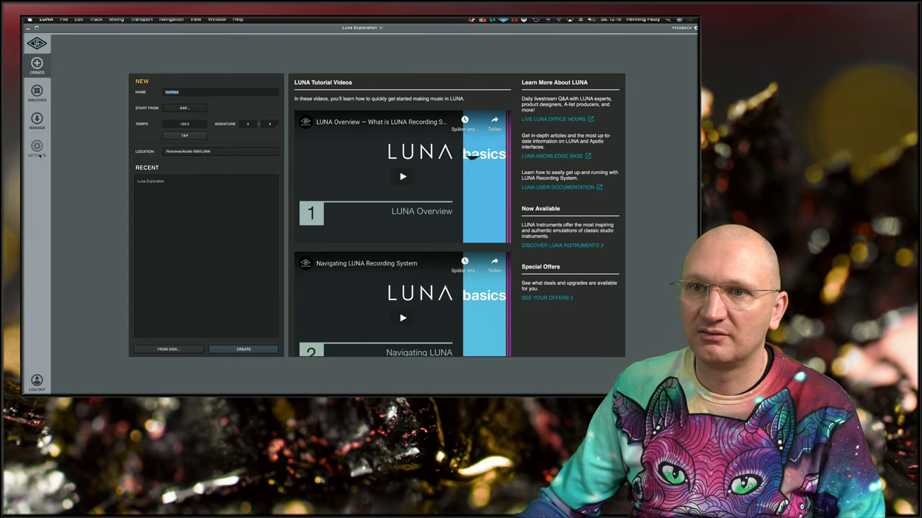
# - Look through the Manage page's product list and the Options, I/O Matrix and Hardware settings, and return to the session timeline
pyautogui.click(37, 120)
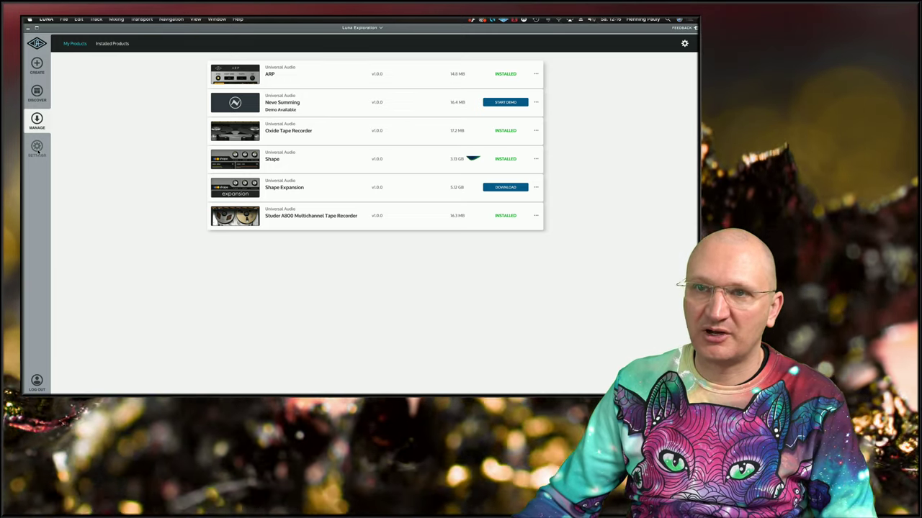
pyautogui.click(41, 44)
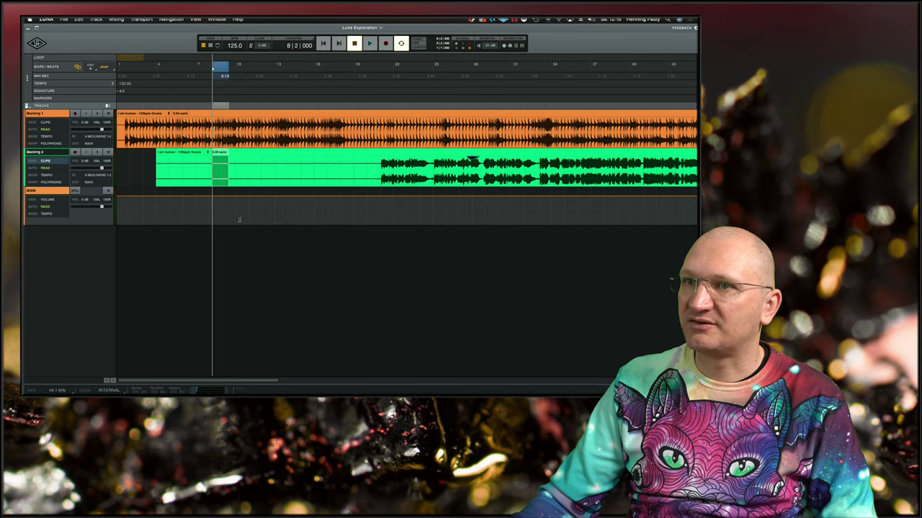
pyautogui.click(47, 19)
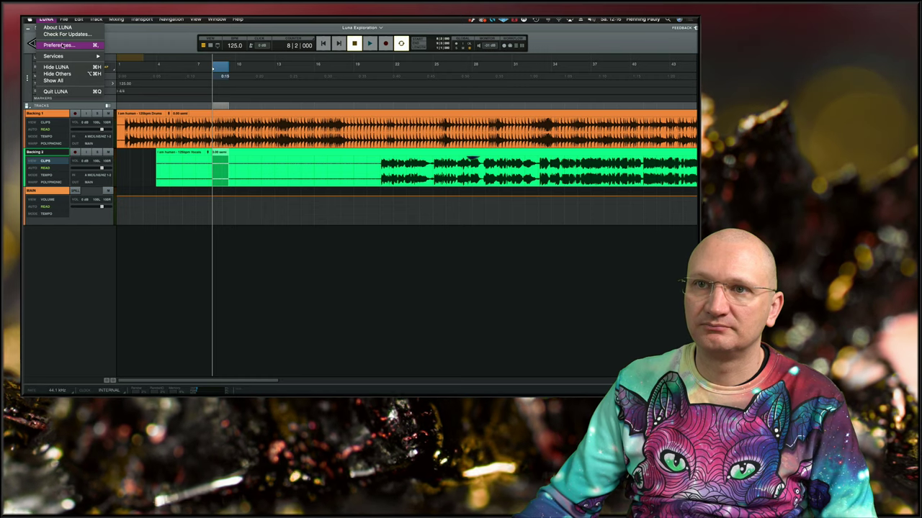
pyautogui.click(63, 45)
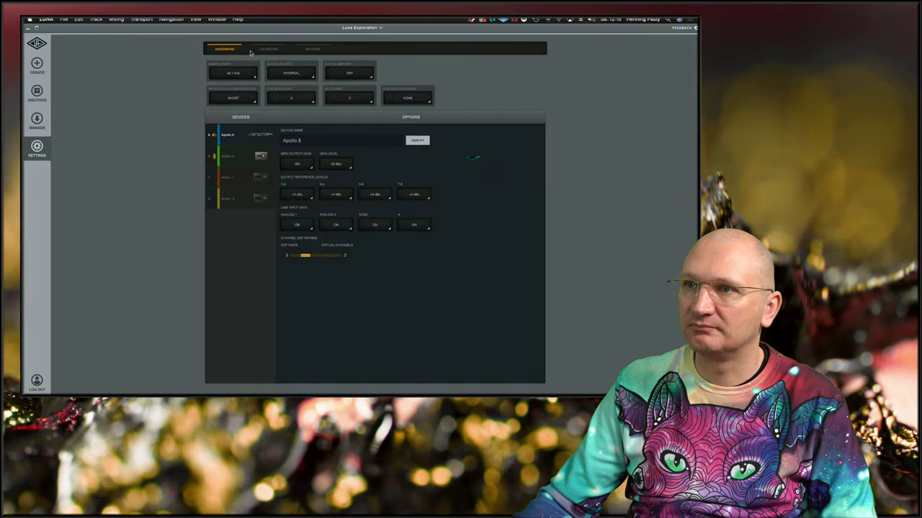
pyautogui.click(268, 49)
pyautogui.click(311, 49)
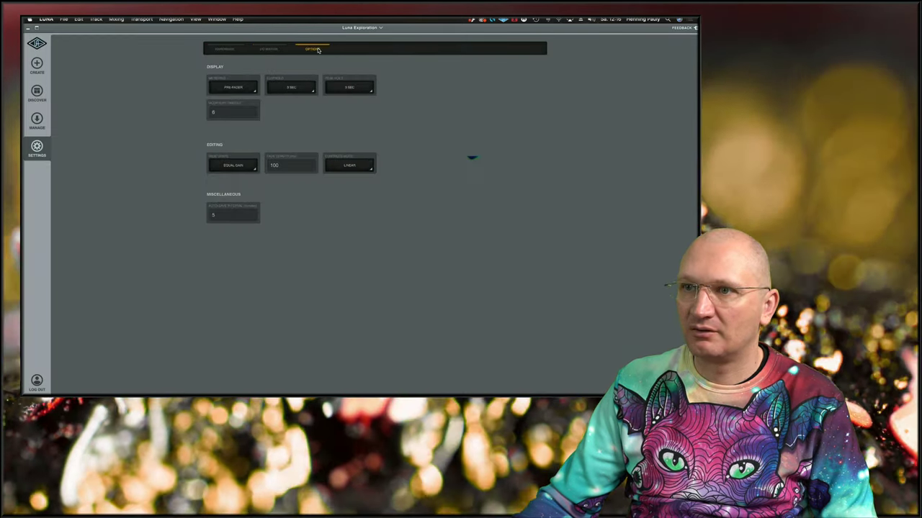
pyautogui.click(274, 48)
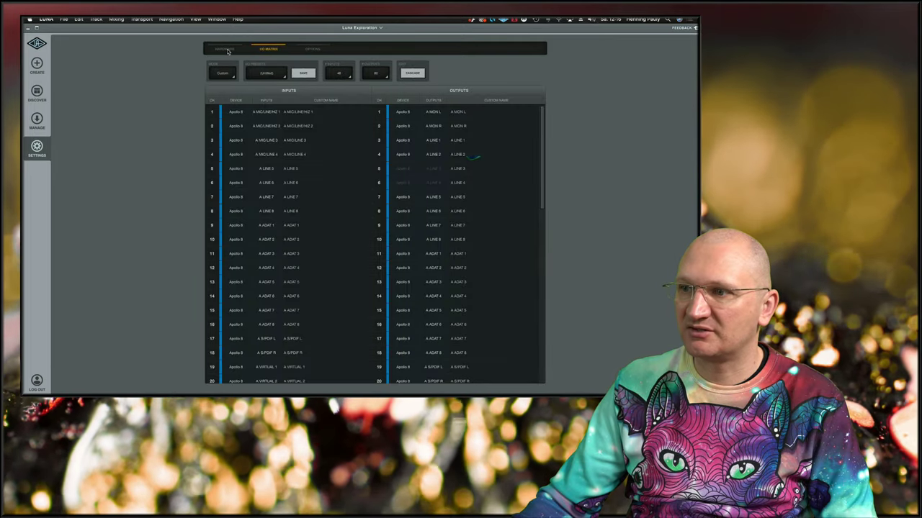
pyautogui.click(225, 49)
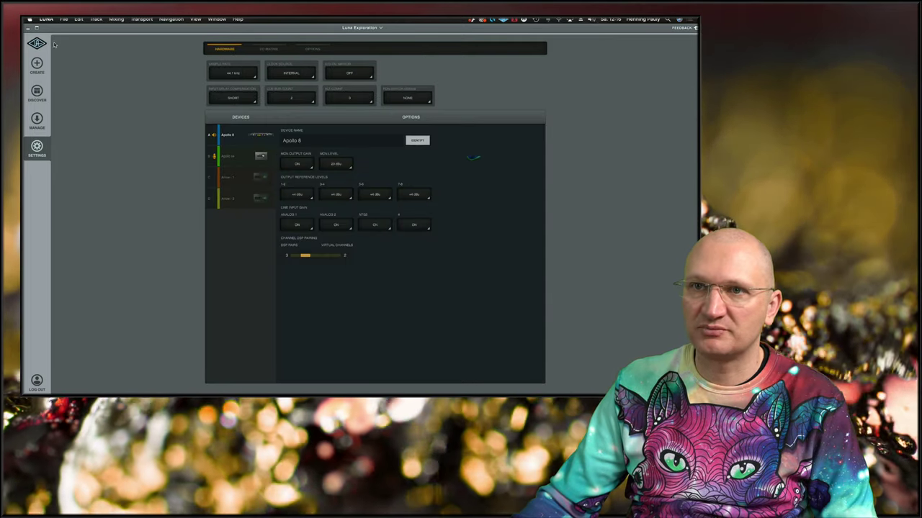
pyautogui.click(37, 43)
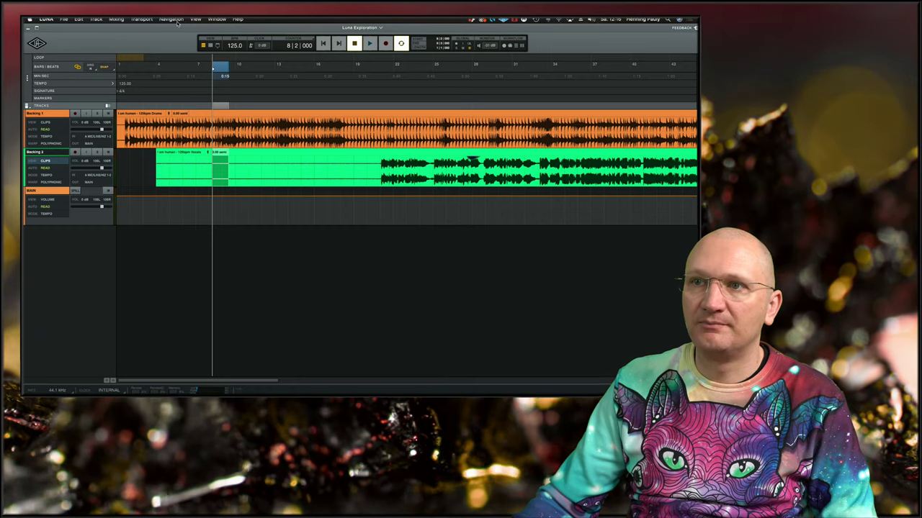
# - Look through the application menus and search the help for "key", opening the Mac keyboard viewer article and closing it
pyautogui.click(64, 20)
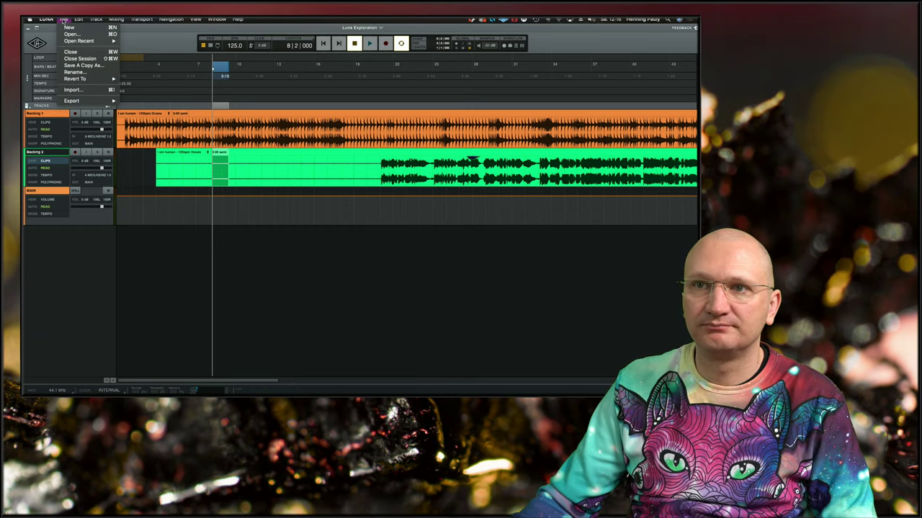
pyautogui.moveTo(52, 19)
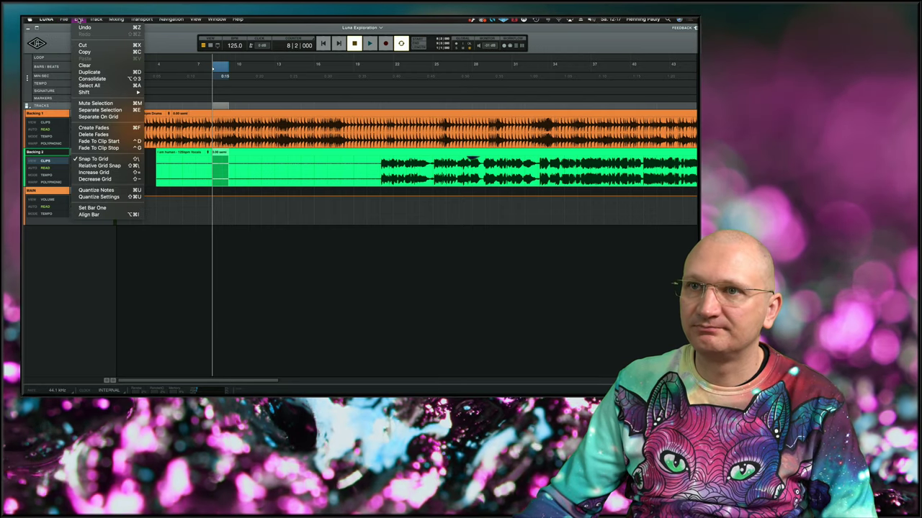
pyautogui.moveTo(237, 19)
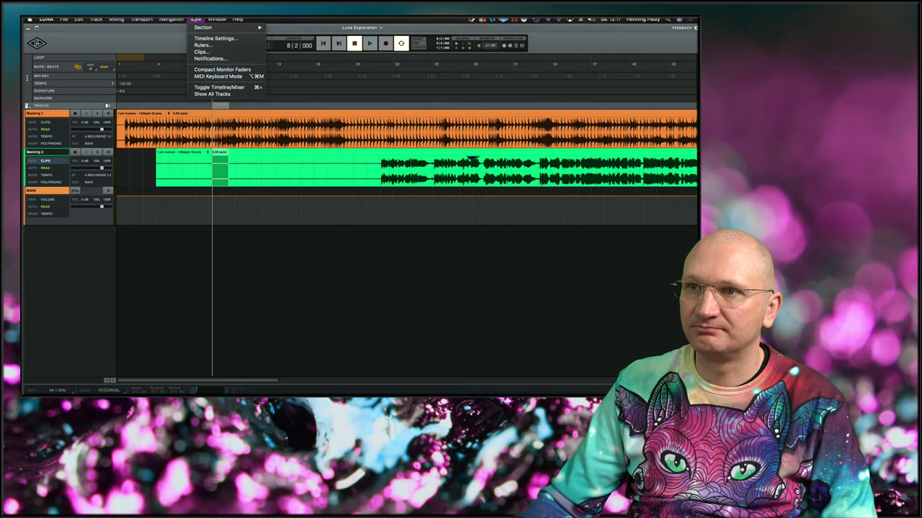
pyautogui.write('key')
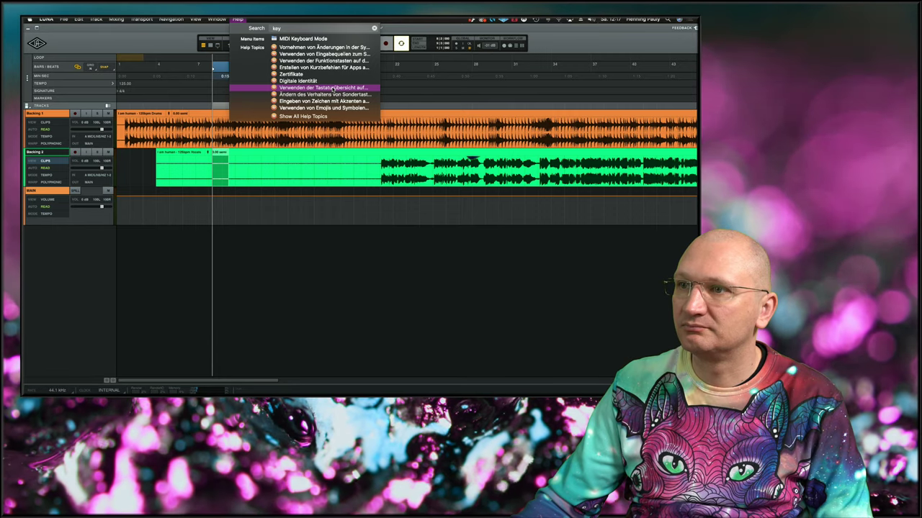
pyautogui.click(333, 88)
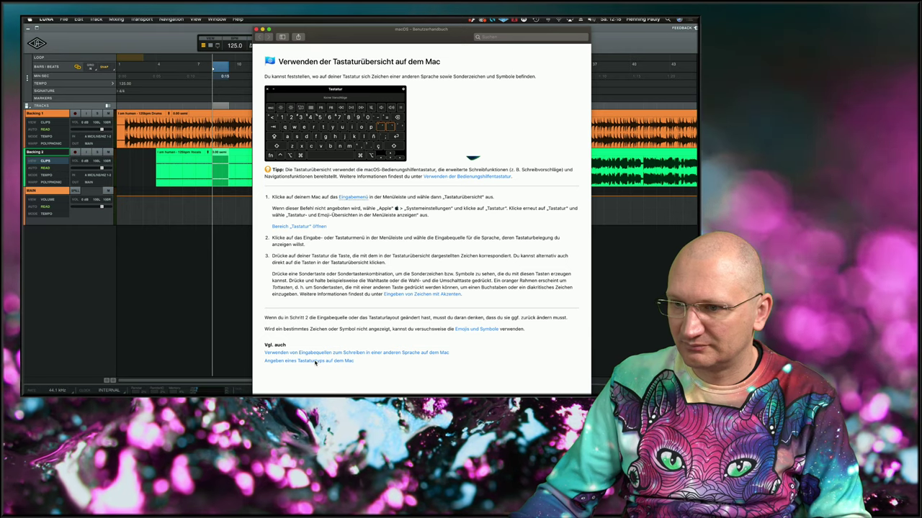
pyautogui.moveTo(330, 40); pyautogui.dragTo(338, 38)
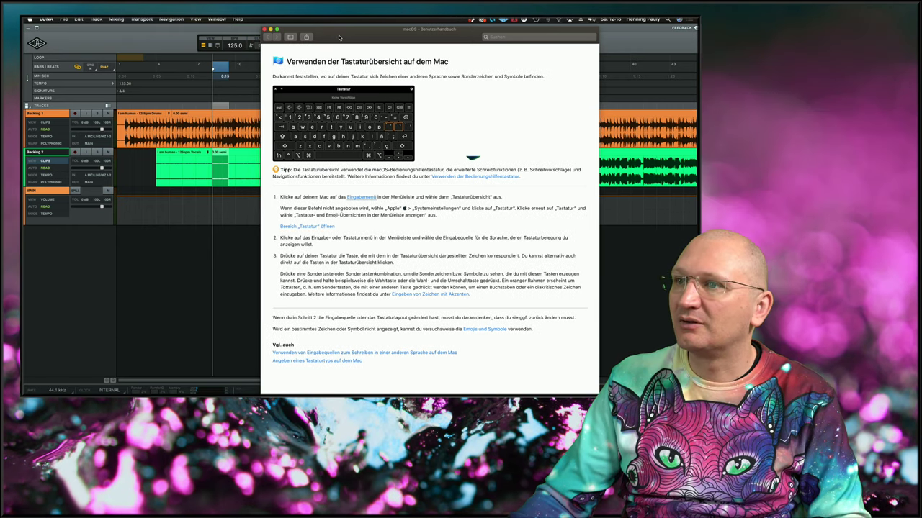
pyautogui.click(264, 29)
# - Search the help for "key commands" and clear the search term
pyautogui.click(238, 20)
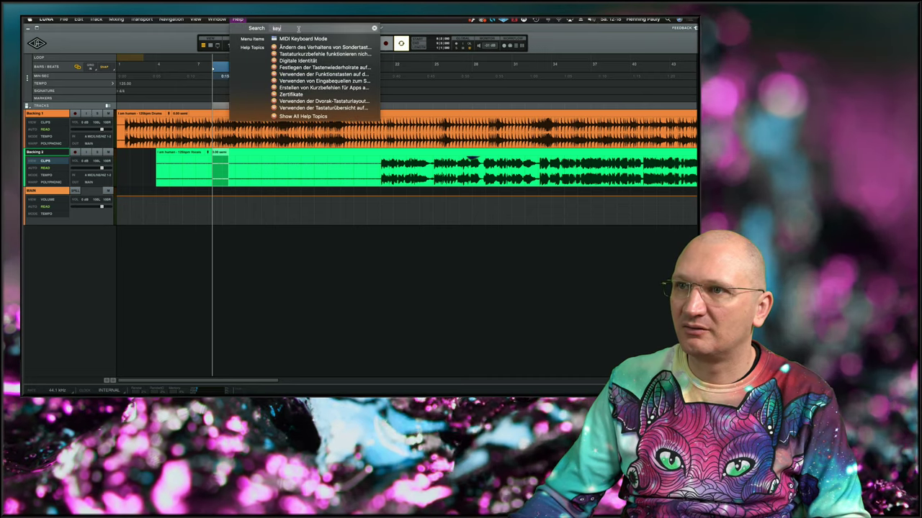
pyautogui.write('commands')
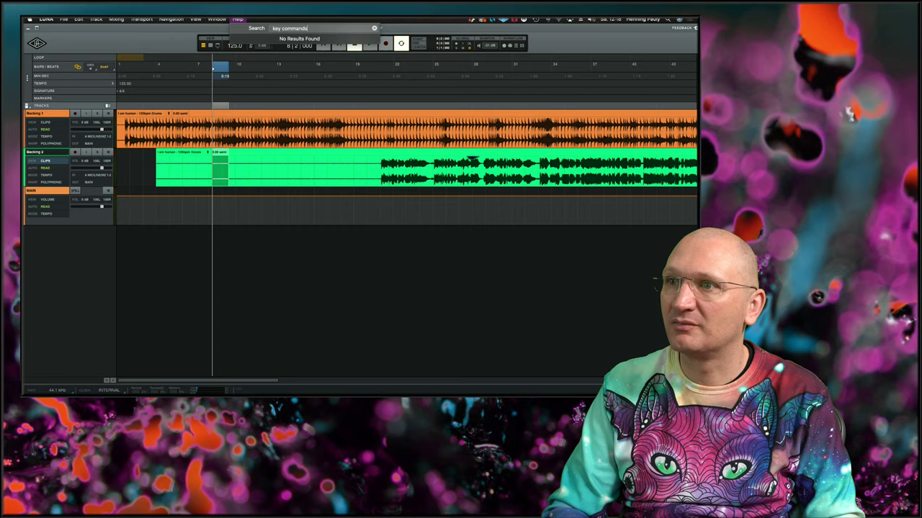
pyautogui.press('BackSpace')
pyautogui.press('BackSpace')
pyautogui.press('BackSpace')
pyautogui.press('BackSpace')
pyautogui.press('BackSpace')
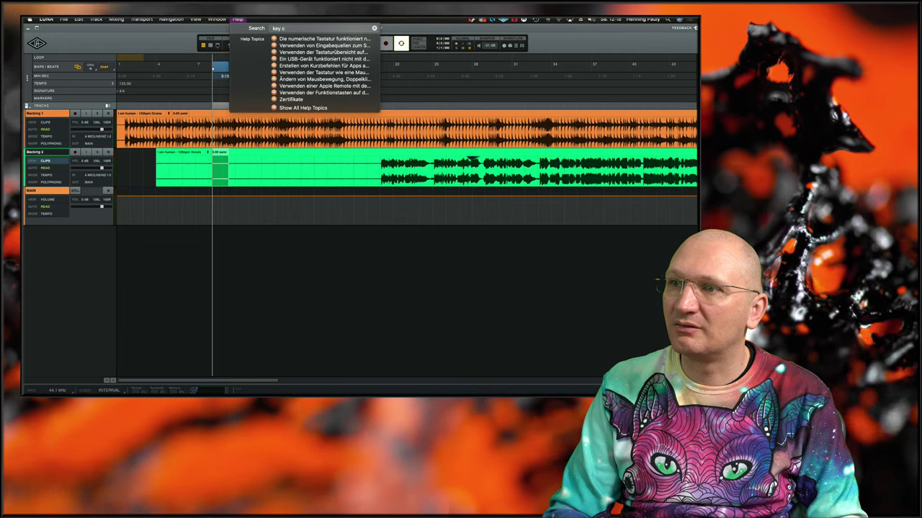
pyautogui.press('BackSpace')
pyautogui.press('BackSpace')
pyautogui.press('BackSpace')
pyautogui.press('BackSpace')
pyautogui.press('BackSpace')
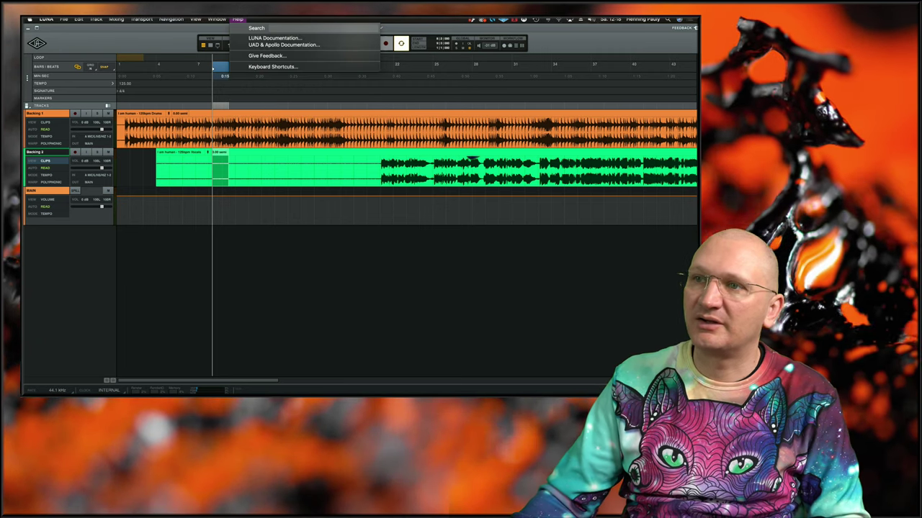
# - Open the online LUNA Documentation in Chrome and go to its Download LUNA Documentation article
pyautogui.click(284, 38)
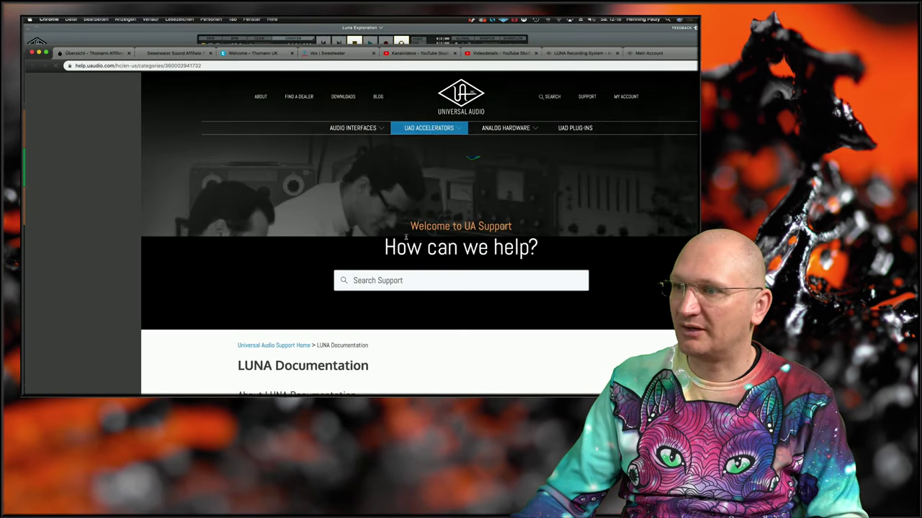
pyautogui.scroll(-3, 589, 271)
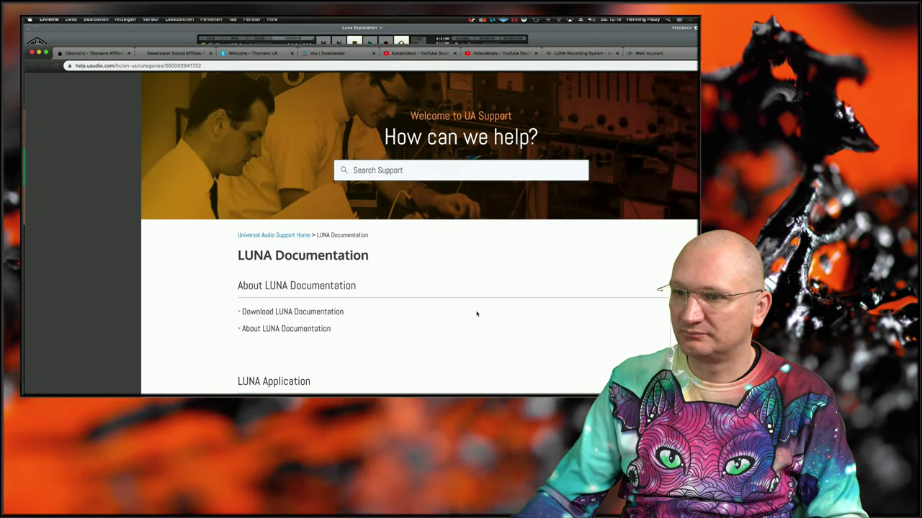
pyautogui.scroll(-2, 477, 314)
pyautogui.scroll(-1, 476, 314)
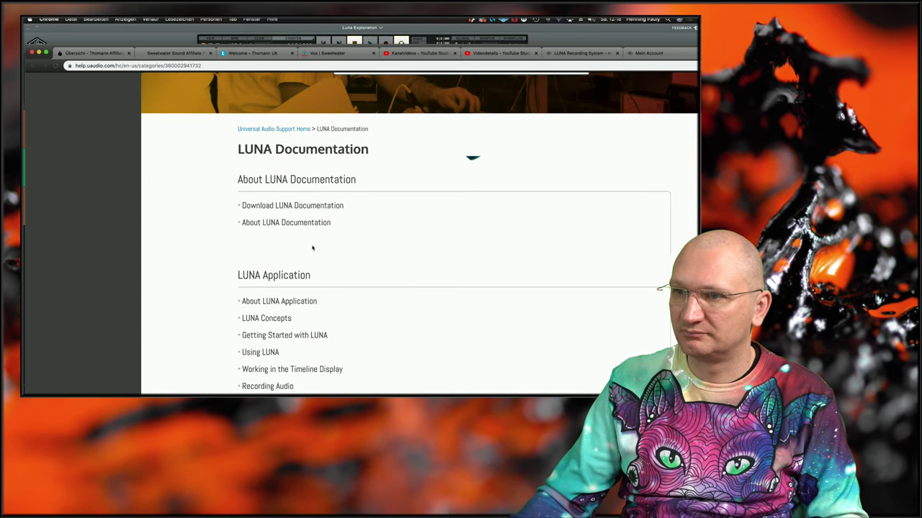
pyautogui.click(301, 208)
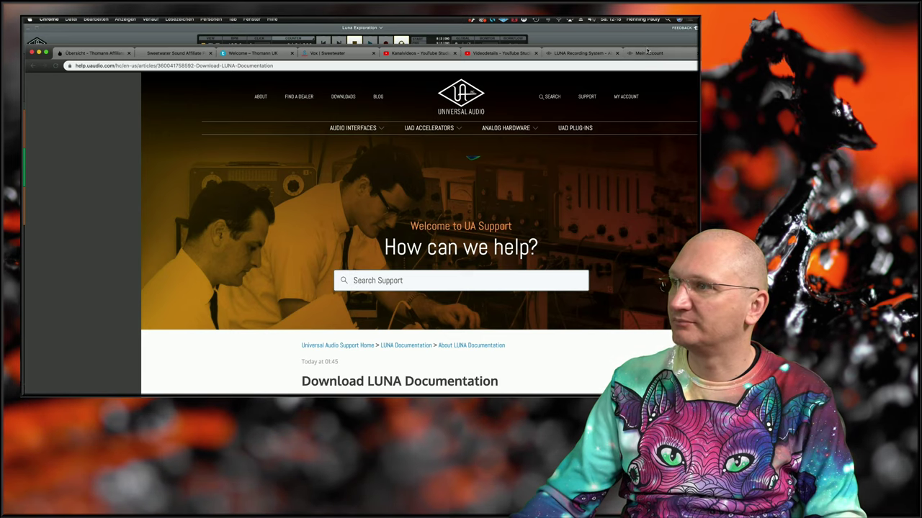
# - Move the browser window so all its tabs are in view, check the account page and return to the documentation download article
pyautogui.moveTo(646, 50); pyautogui.dragTo(340, 23)
pyautogui.moveTo(617, 25); pyautogui.dragTo(676, 47)
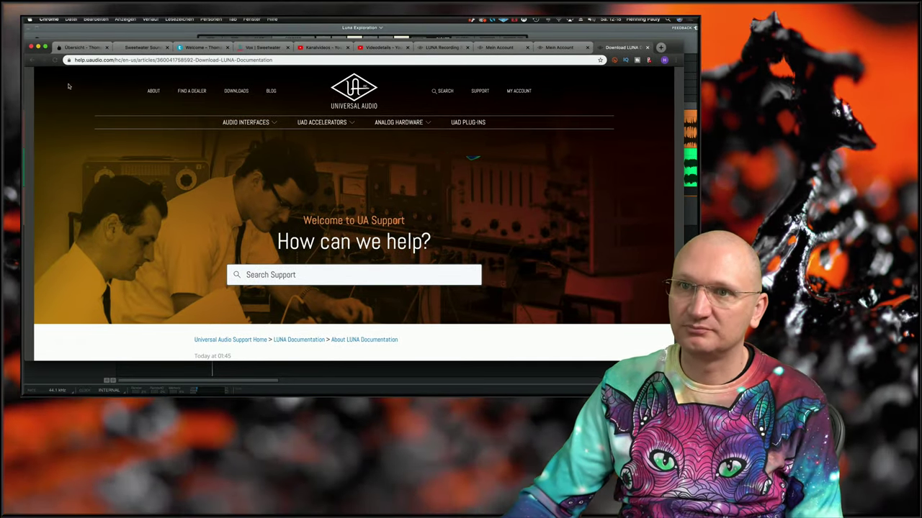
pyautogui.click(576, 47)
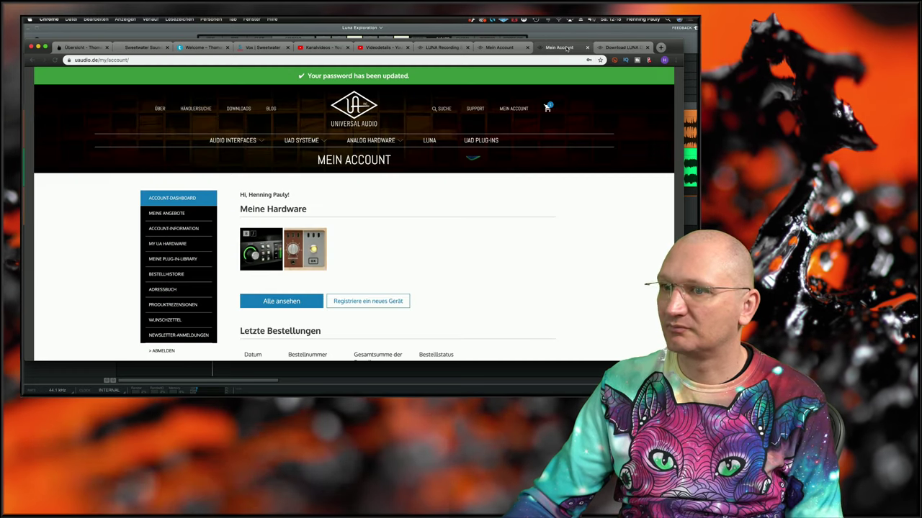
pyautogui.click(619, 48)
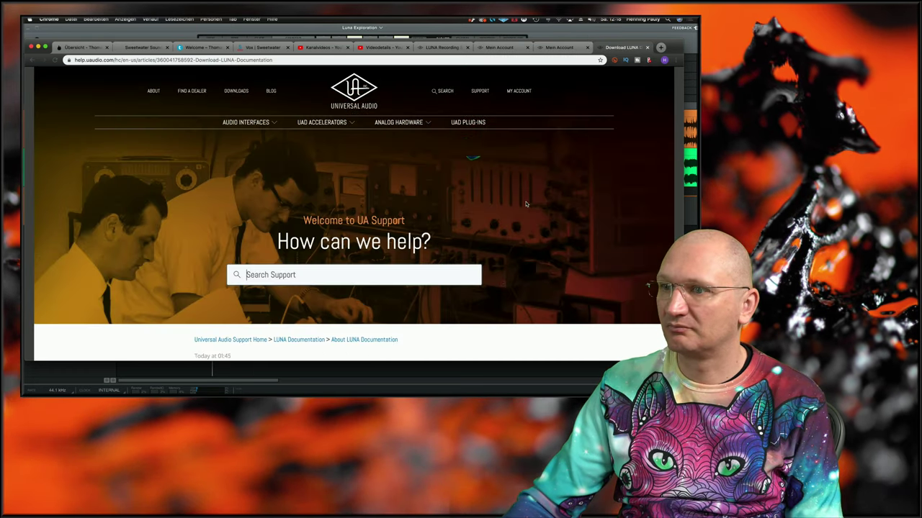
# - Look over the download article and open the LUNA User Docs PDF
pyautogui.scroll(-5, 518, 245)
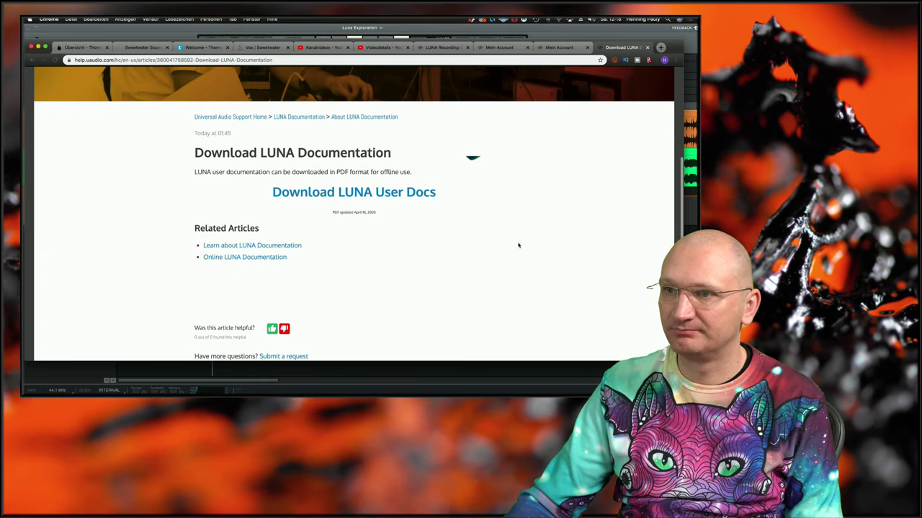
pyautogui.scroll(-2, 518, 245)
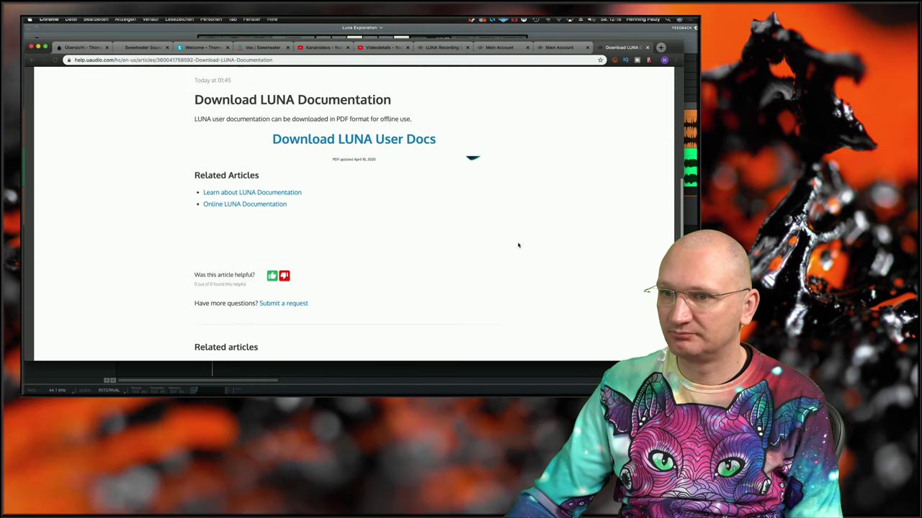
pyautogui.scroll(-4, 486, 223)
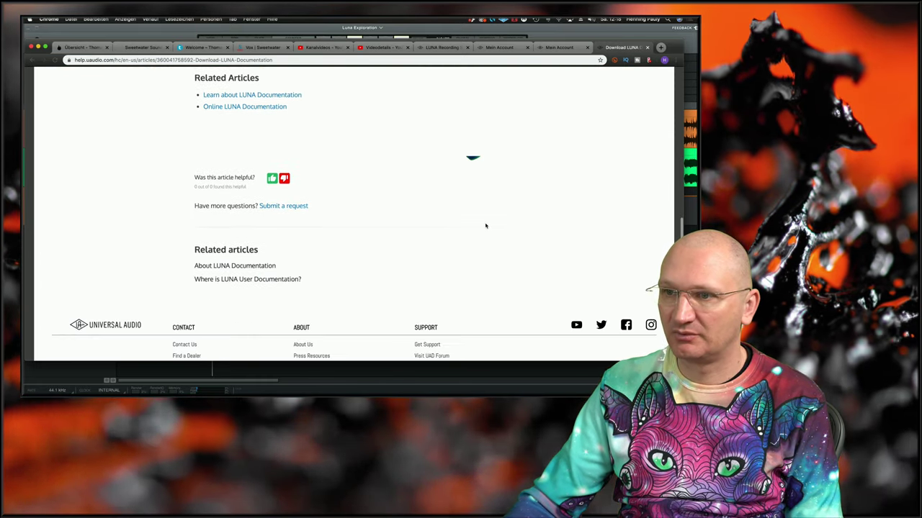
pyautogui.scroll(6, 485, 224)
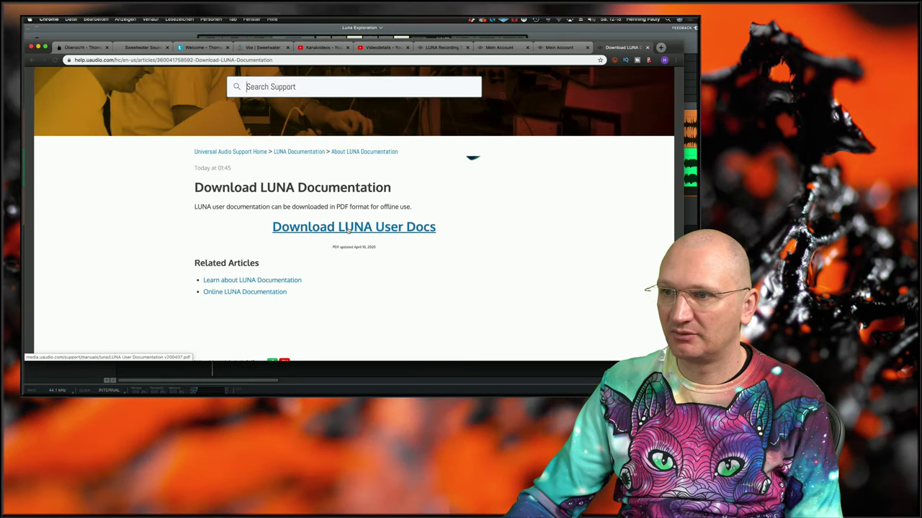
pyautogui.click(350, 227)
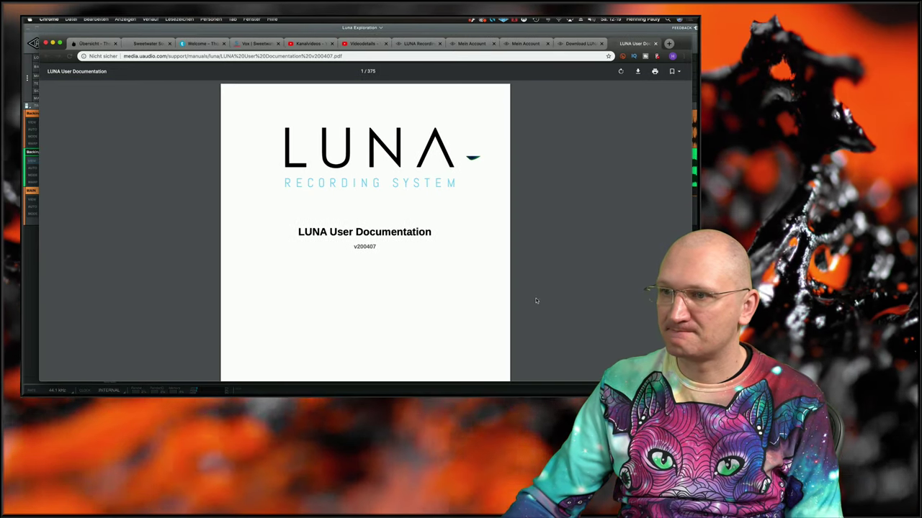
# - Look through the manual's table of contents from LUNA Application through the getting started, timeline, Recording Audio and Editing Audio chapters
pyautogui.scroll(-5, 539, 292)
pyautogui.scroll(-1, 547, 291)
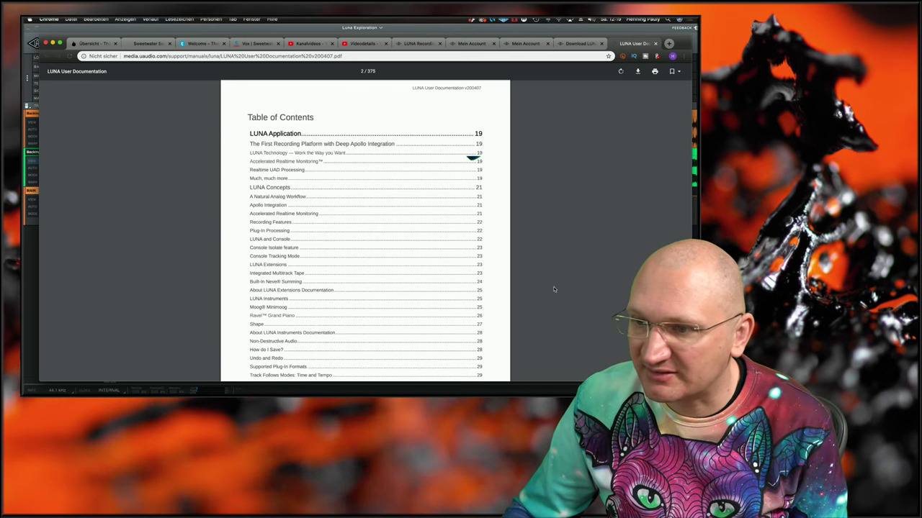
pyautogui.scroll(-2, 552, 292)
pyautogui.scroll(1, 554, 289)
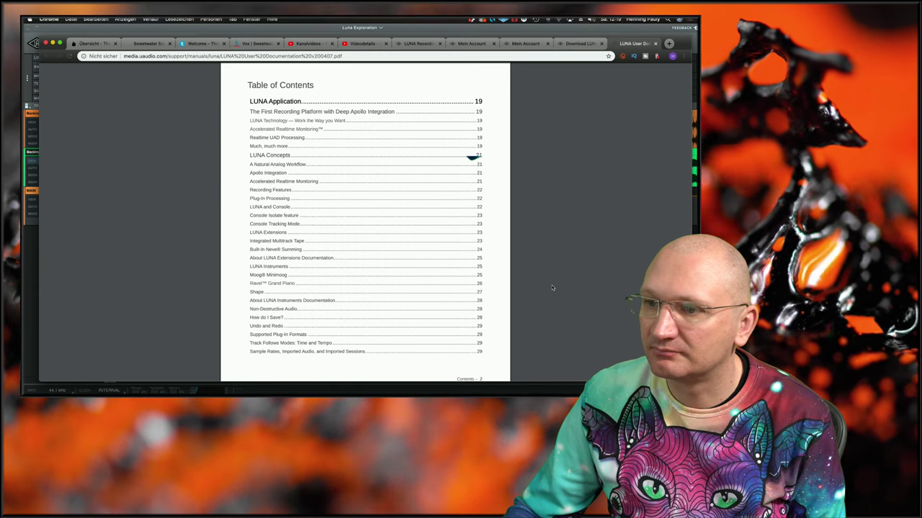
pyautogui.scroll(-1, 552, 288)
pyautogui.scroll(-10, 552, 288)
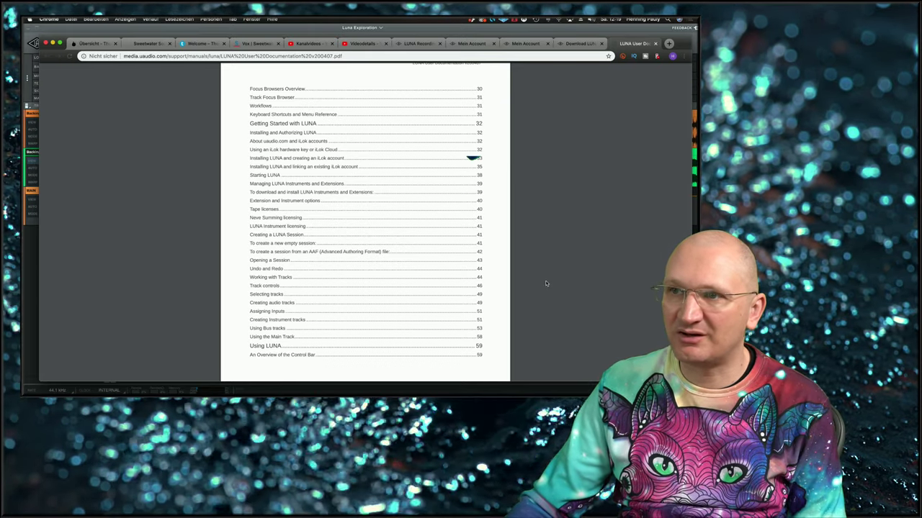
pyautogui.scroll(-10, 545, 281)
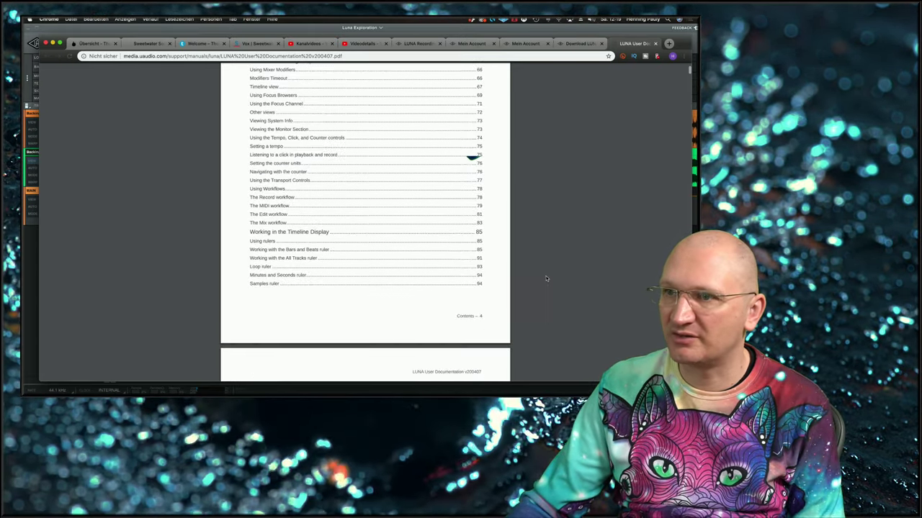
pyautogui.scroll(1, 545, 279)
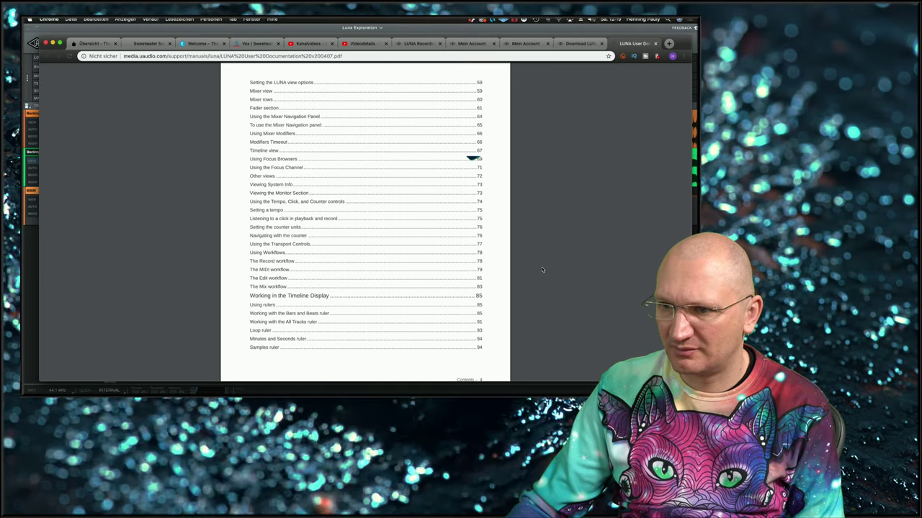
pyautogui.scroll(-5, 541, 269)
pyautogui.scroll(-3, 543, 270)
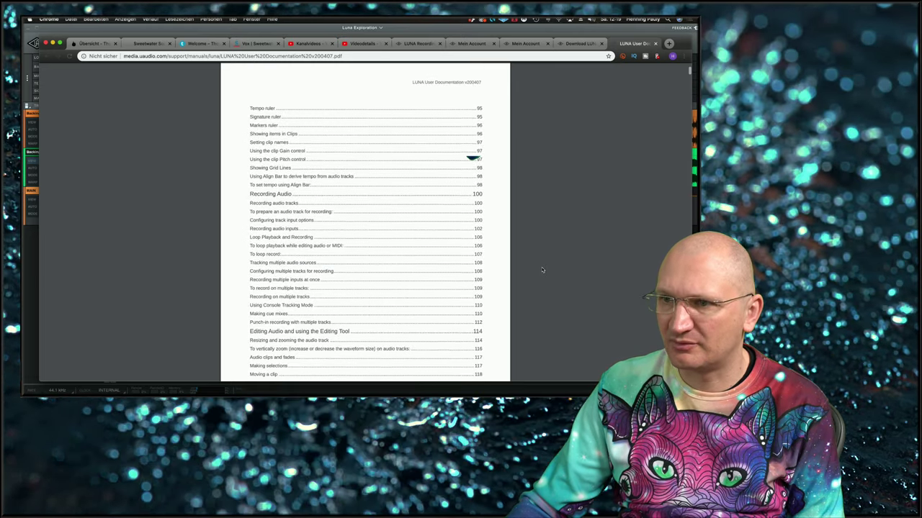
pyautogui.scroll(-2, 542, 270)
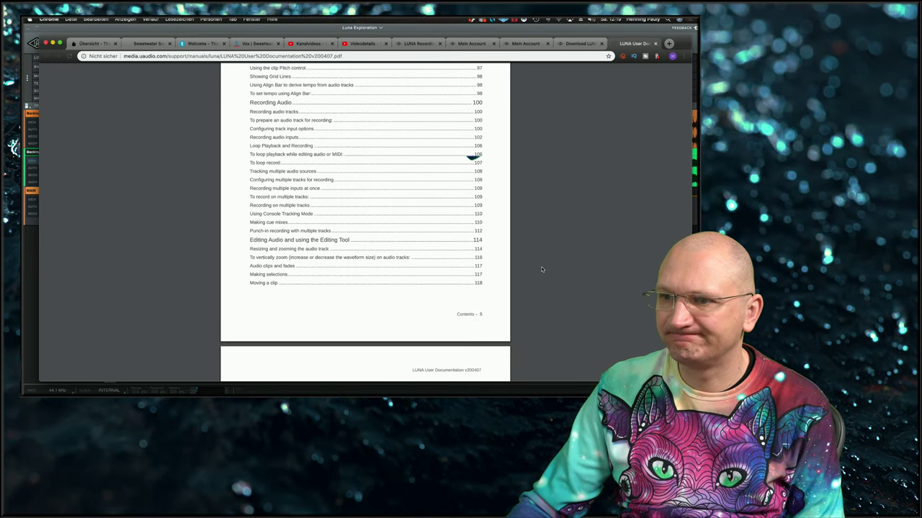
pyautogui.scroll(-1, 542, 269)
# - Scan the contents entries from audio clip editing through MIDI, mixer, automation and sessions to LUNA Keyboard Shortcuts and Menu Reference
pyautogui.scroll(-6, 542, 269)
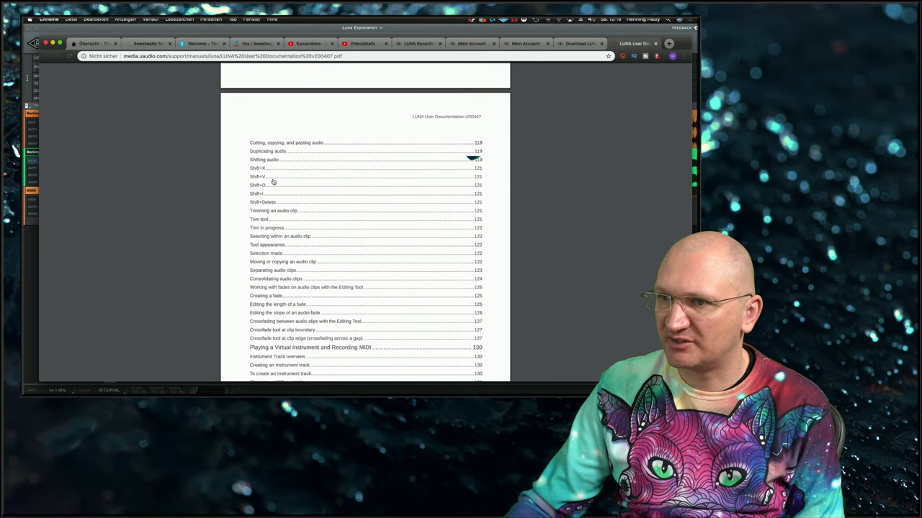
pyautogui.scroll(-3, 515, 237)
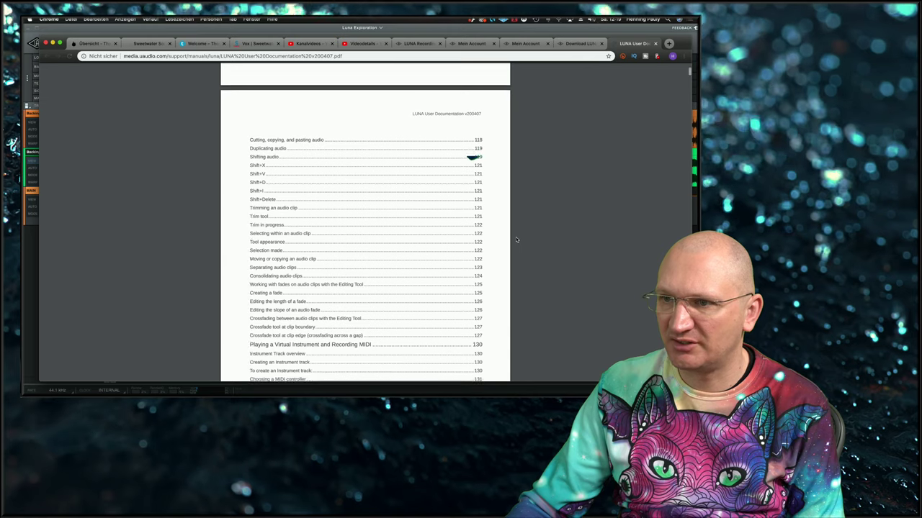
pyautogui.scroll(-2, 521, 239)
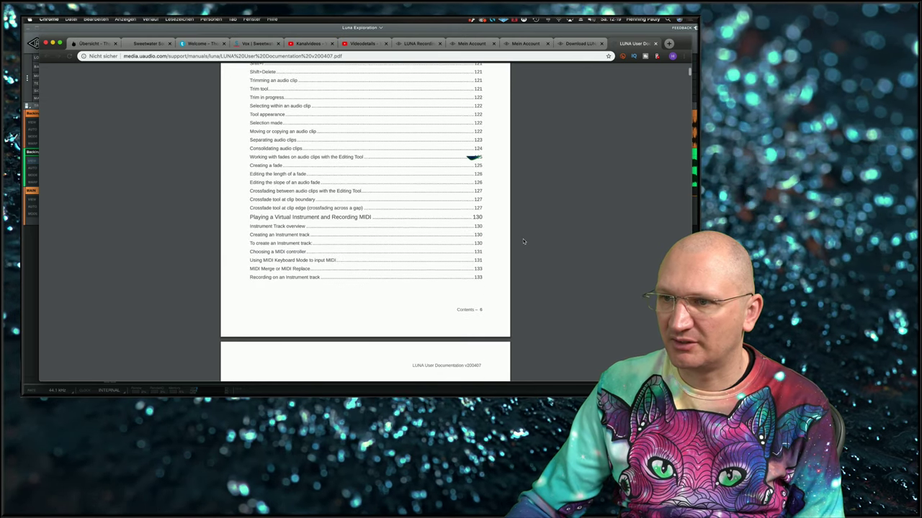
pyautogui.scroll(-5, 522, 239)
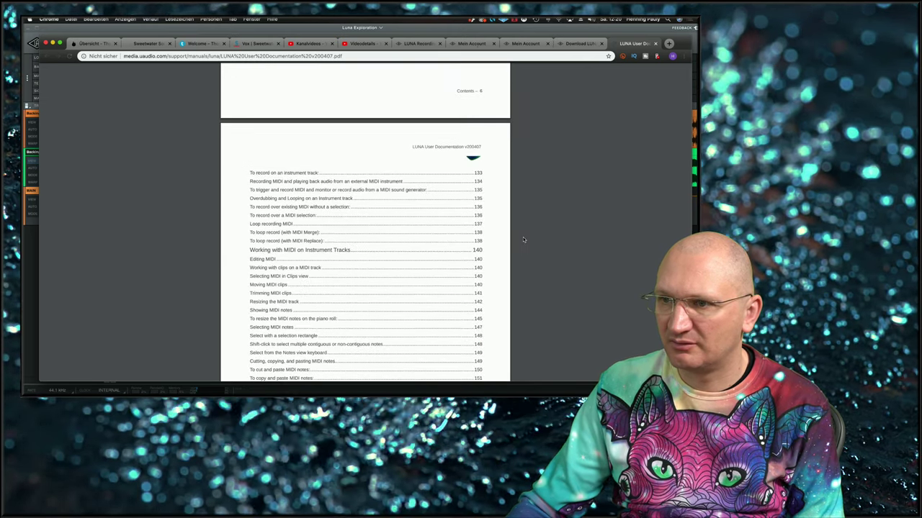
pyautogui.scroll(-8, 523, 238)
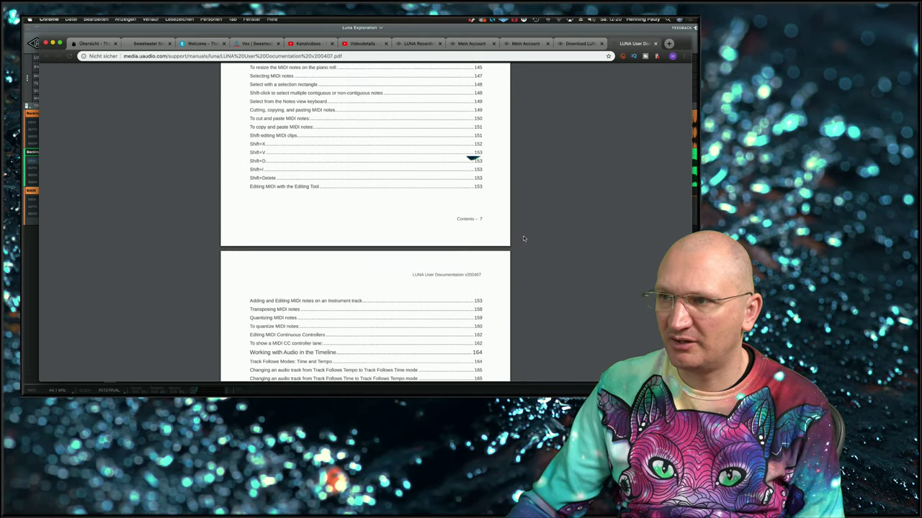
pyautogui.scroll(-4, 520, 236)
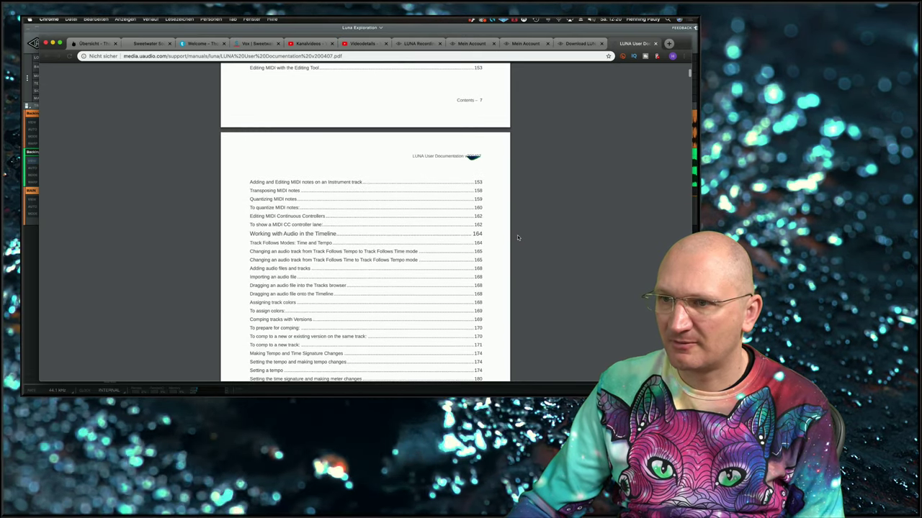
pyautogui.scroll(-1, 517, 235)
pyautogui.scroll(-3, 517, 235)
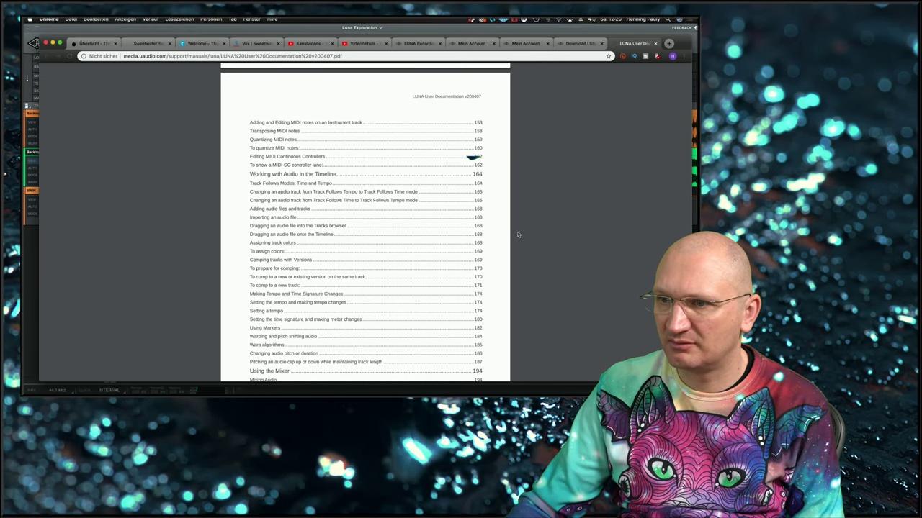
pyautogui.scroll(-8, 518, 234)
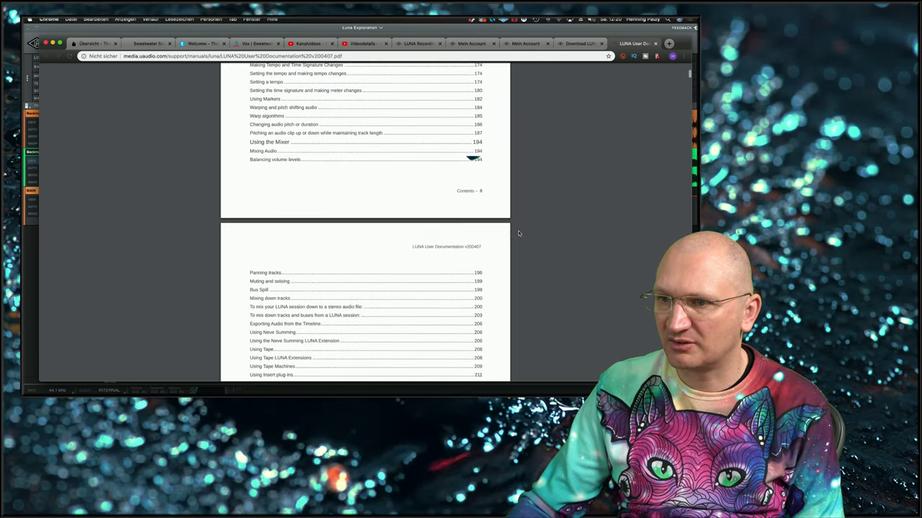
pyautogui.scroll(-10, 518, 233)
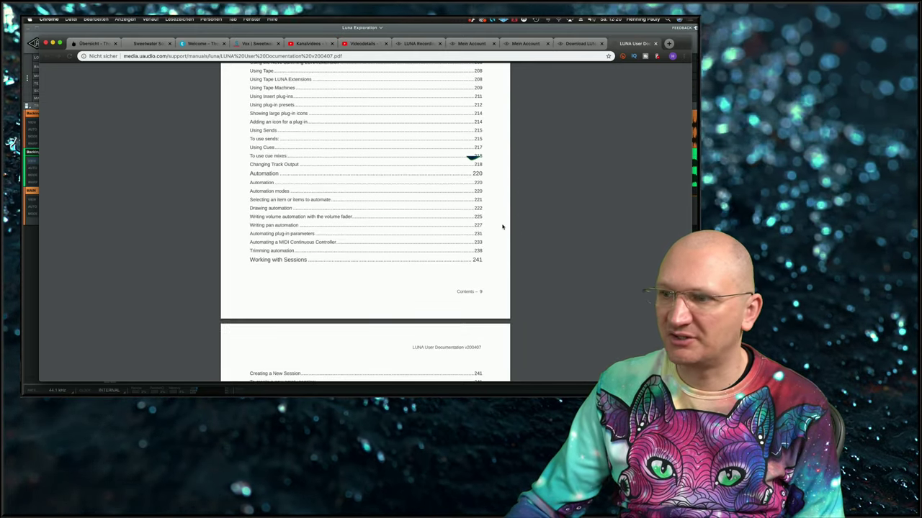
pyautogui.scroll(-8, 504, 226)
pyautogui.scroll(-5, 503, 226)
pyautogui.scroll(-8, 504, 224)
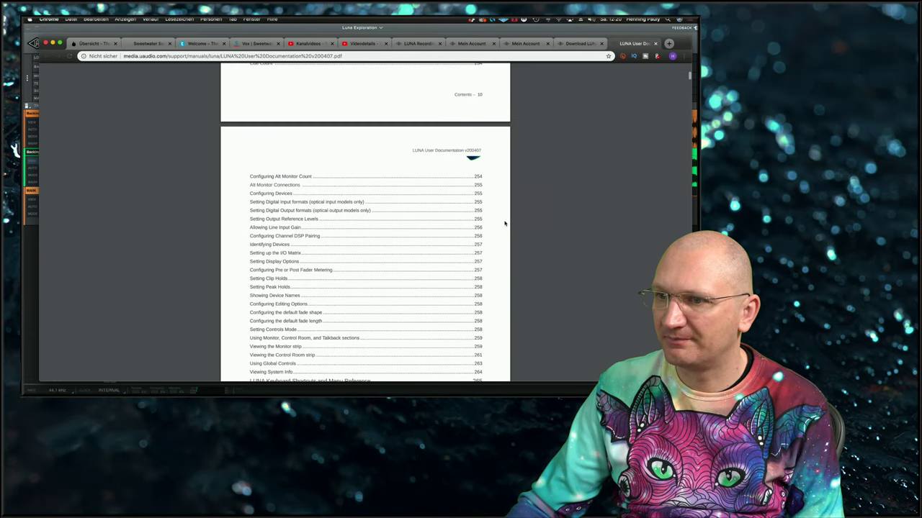
pyautogui.scroll(-8, 504, 223)
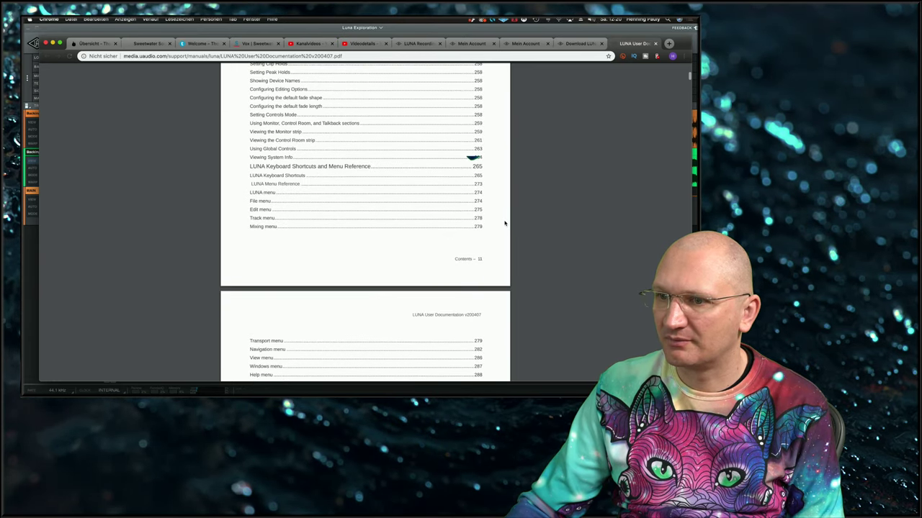
# - Check the remaining contents entries for LUNA Instruments, LUNA Extensions and ARP MIDI Arpeggiator, continuing to the first chapter's introduction
pyautogui.scroll(-10, 504, 223)
pyautogui.scroll(-9, 506, 223)
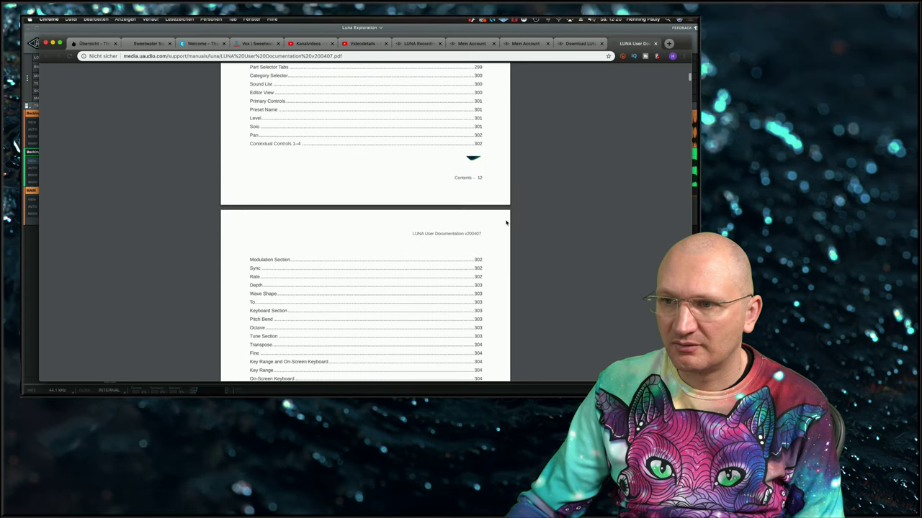
pyautogui.scroll(-2, 508, 221)
pyautogui.scroll(-2, 508, 221)
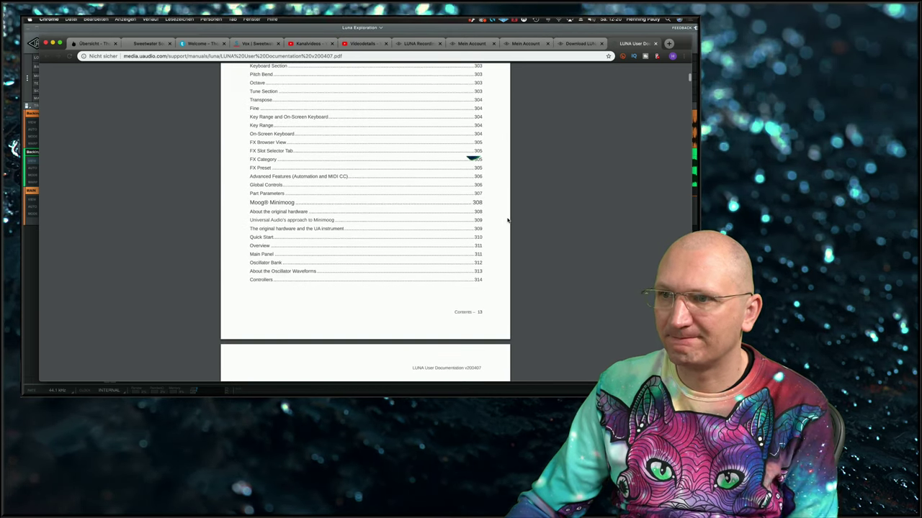
pyautogui.scroll(-8, 503, 205)
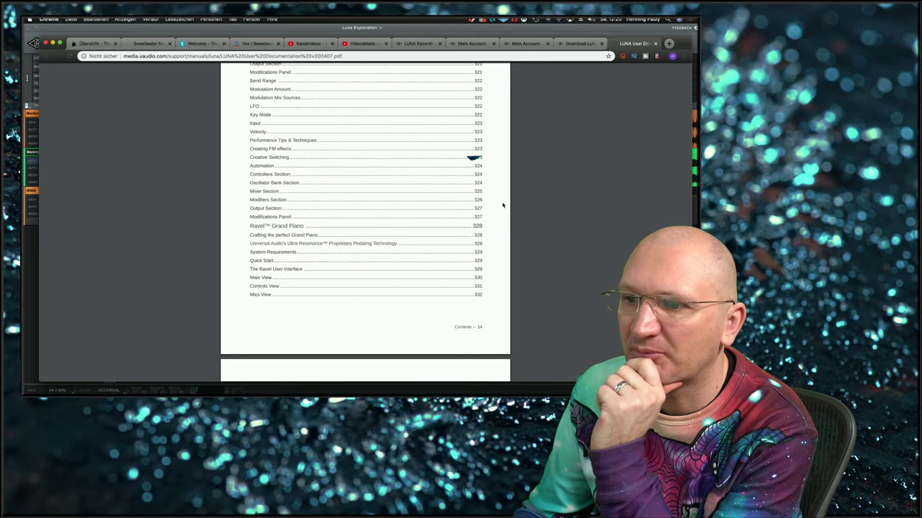
pyautogui.scroll(-10, 503, 206)
pyautogui.scroll(-10, 503, 205)
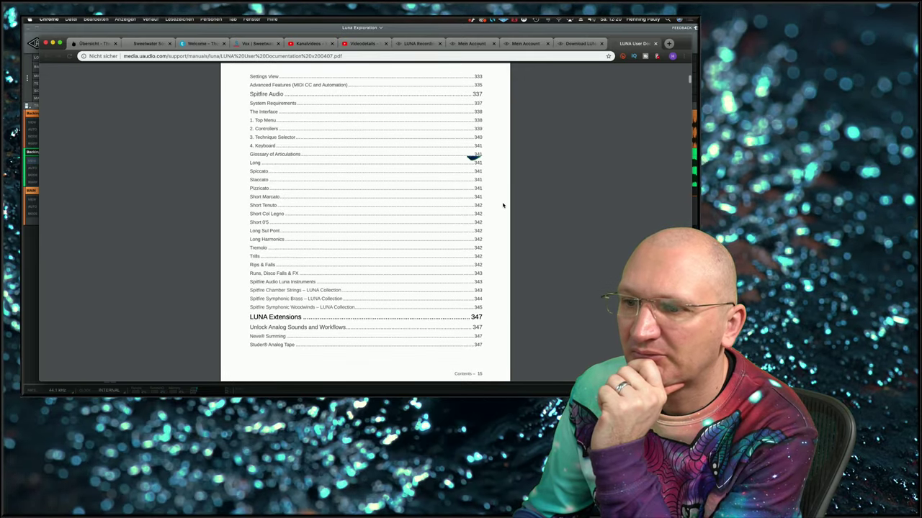
pyautogui.scroll(-5, 503, 205)
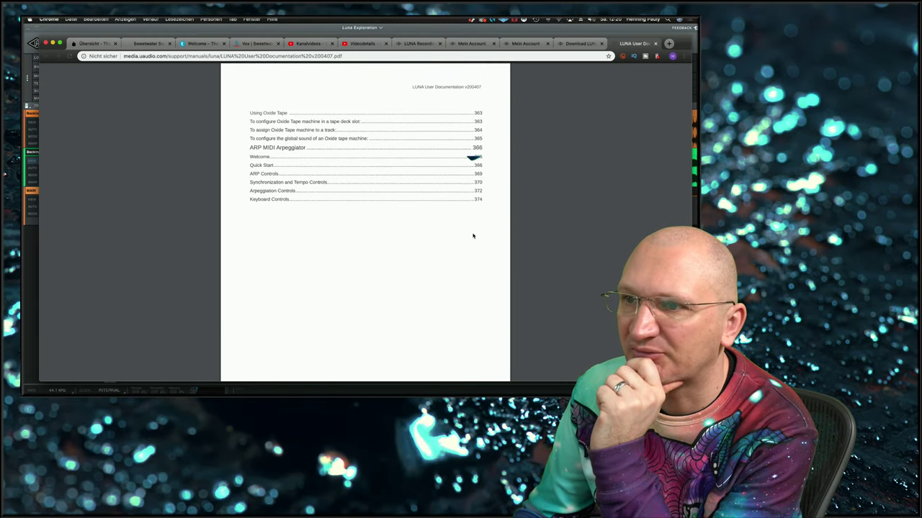
pyautogui.scroll(-5, 500, 237)
pyautogui.scroll(-5, 501, 237)
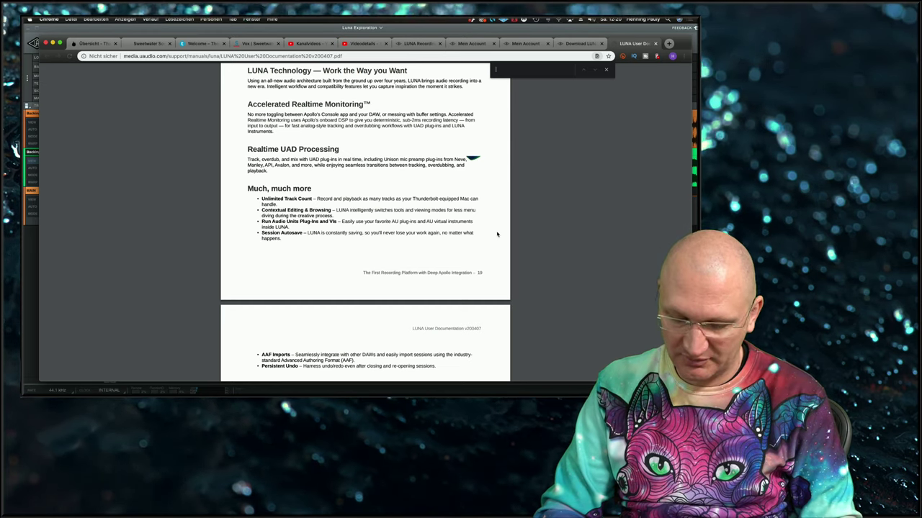
# - Search the LUNA User Documentation PDF for "key command"
pyautogui.write('key')
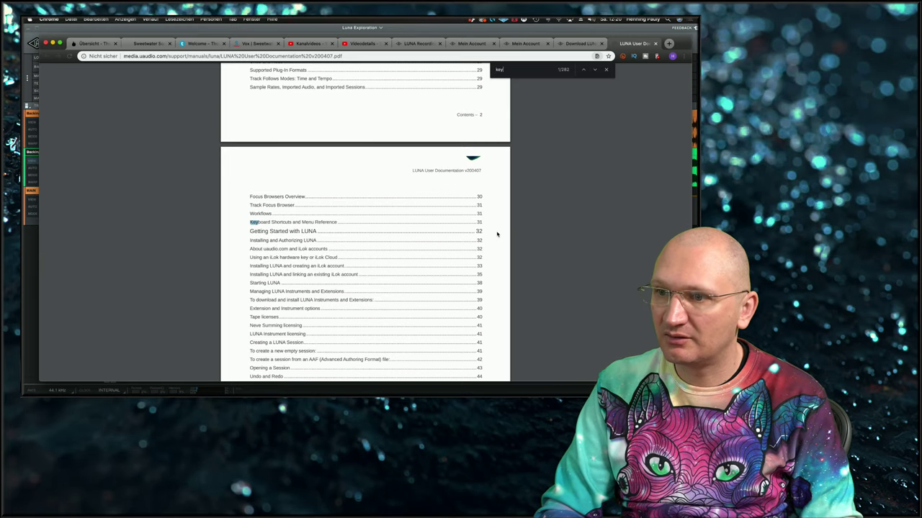
pyautogui.write(' co')
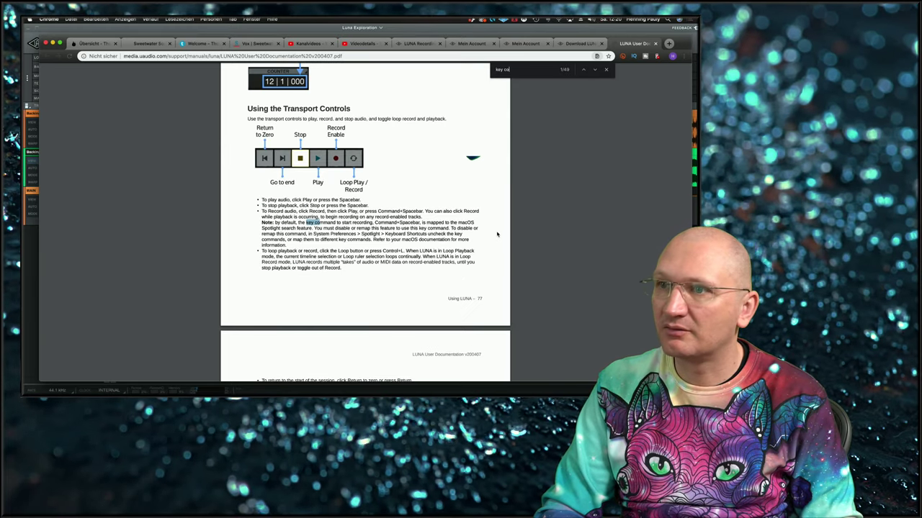
pyautogui.write('mma')
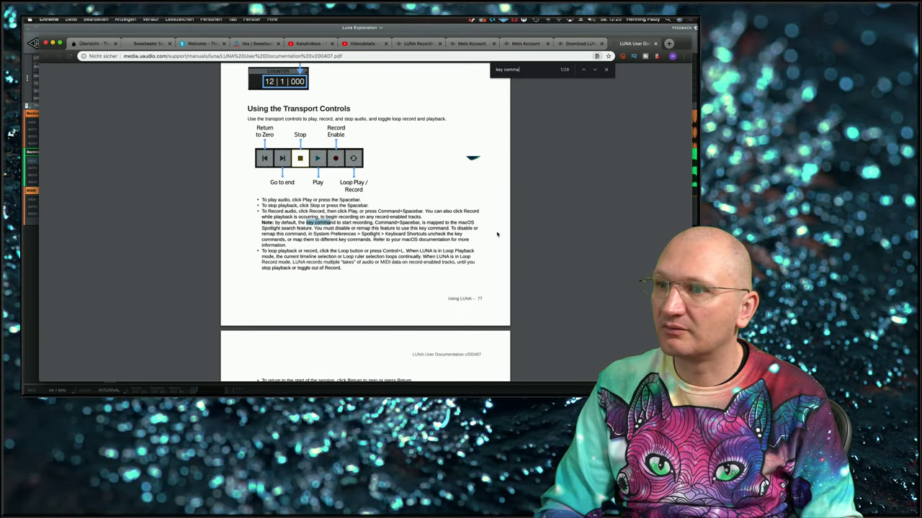
pyautogui.write('nds')
pyautogui.press('BackSpace')
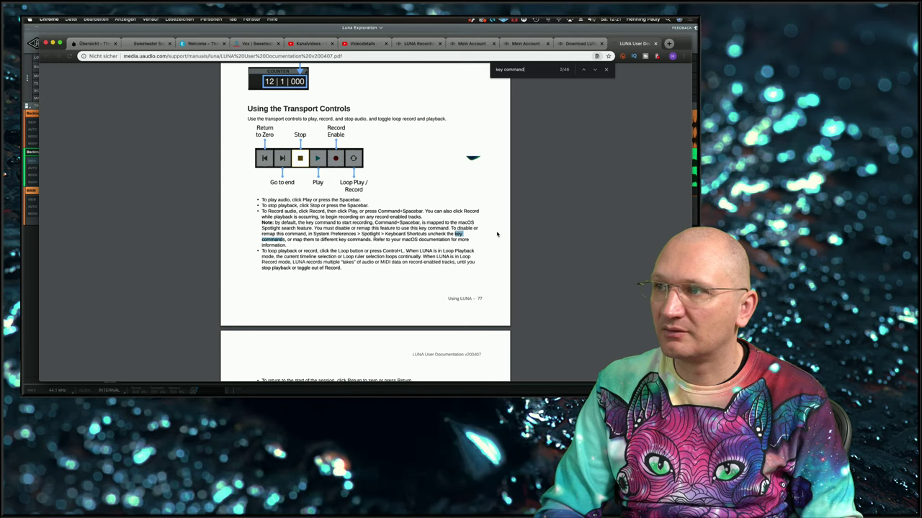
pyautogui.press('Return')
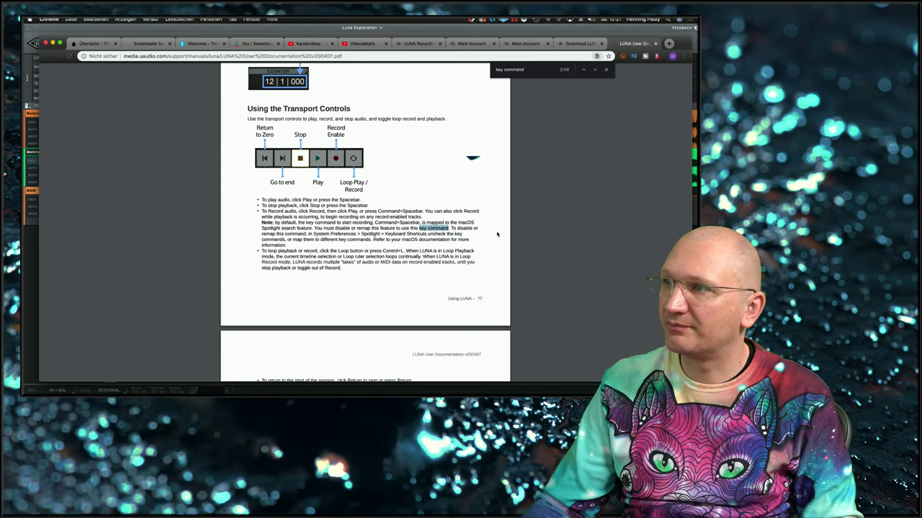
# - Step through the "key command" matches from the transport controls section to the Export Clip entry of the MIDI workflow table
pyautogui.click(595, 70)
pyautogui.click(595, 69)
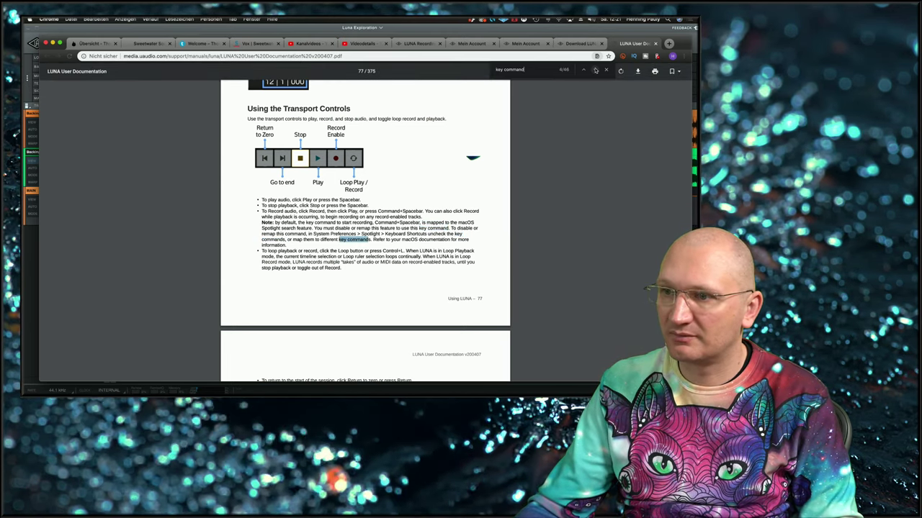
pyautogui.click(595, 70)
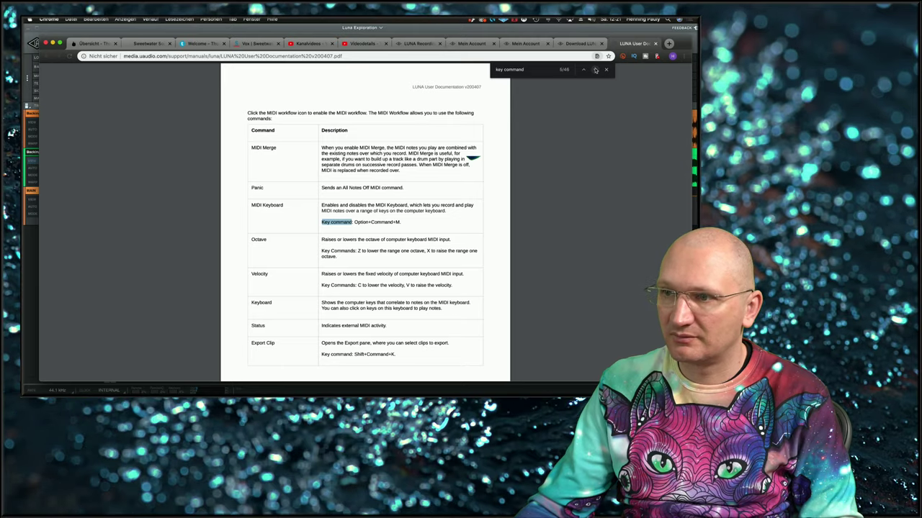
pyautogui.click(595, 70)
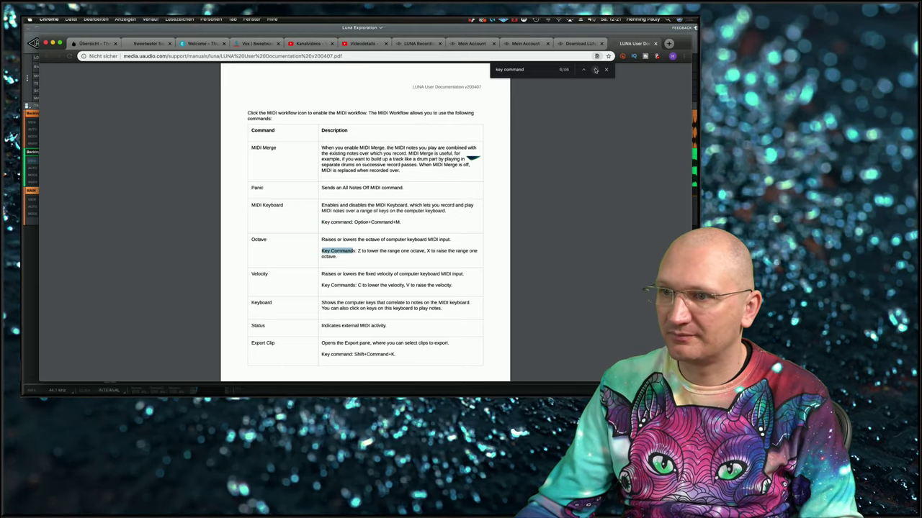
pyautogui.click(594, 70)
pyautogui.click(594, 70)
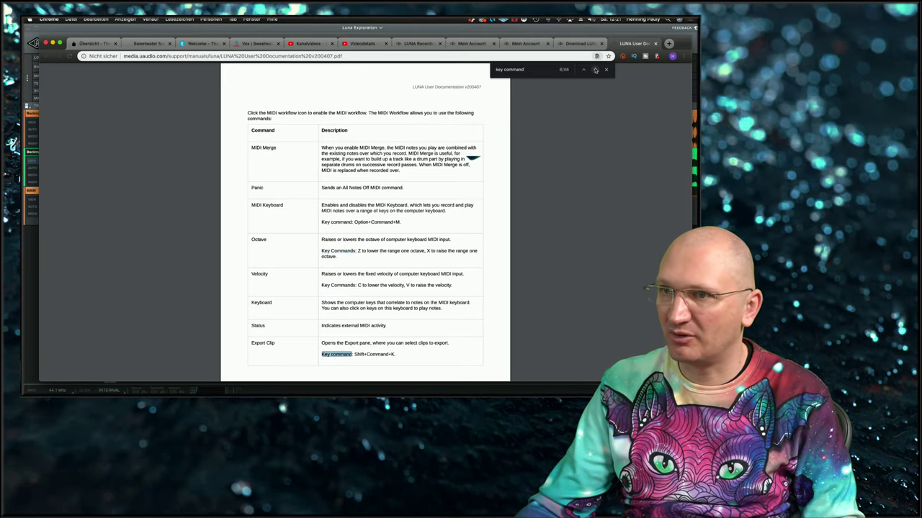
# - Step through the "key command" matches in the Edit workflow table as far as the Duplicate command
pyautogui.click(595, 70)
pyautogui.click(595, 69)
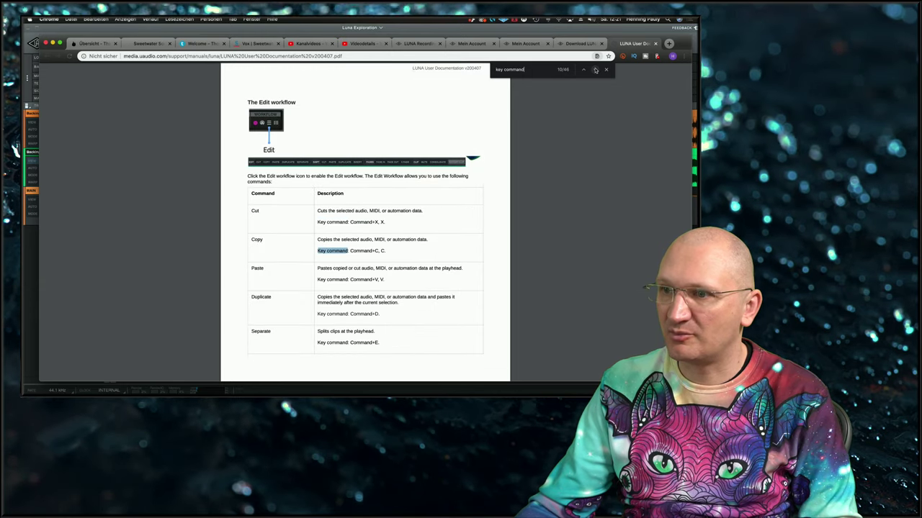
pyautogui.click(595, 70)
pyautogui.click(595, 70)
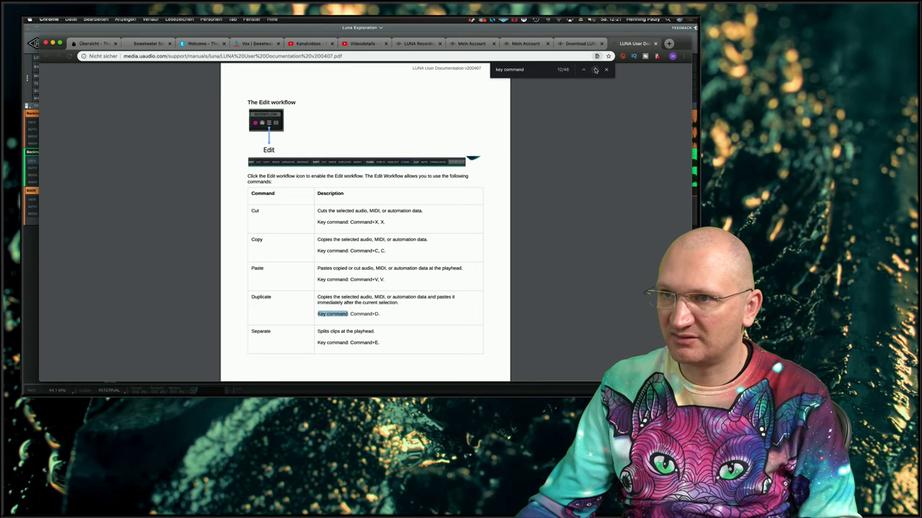
# - Step through the "key command" matches in the Edit workflow table from Separate to Export Clip
pyautogui.click(595, 70)
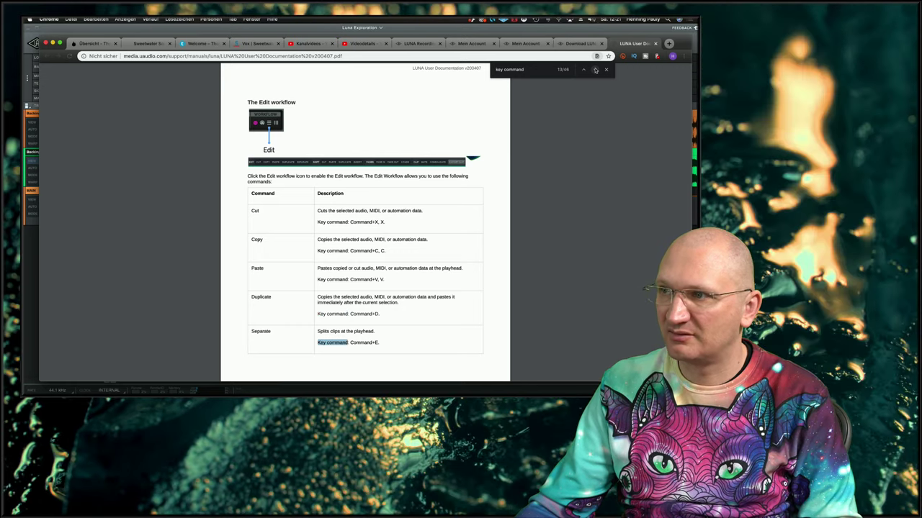
pyautogui.click(595, 70)
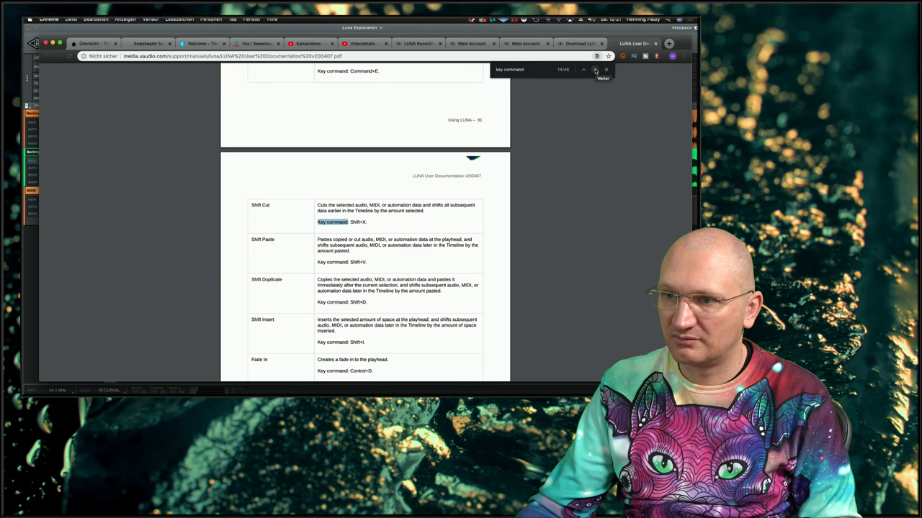
pyautogui.click(595, 70)
pyautogui.click(595, 70)
pyautogui.click(594, 70)
pyautogui.click(595, 70)
pyautogui.click(595, 70)
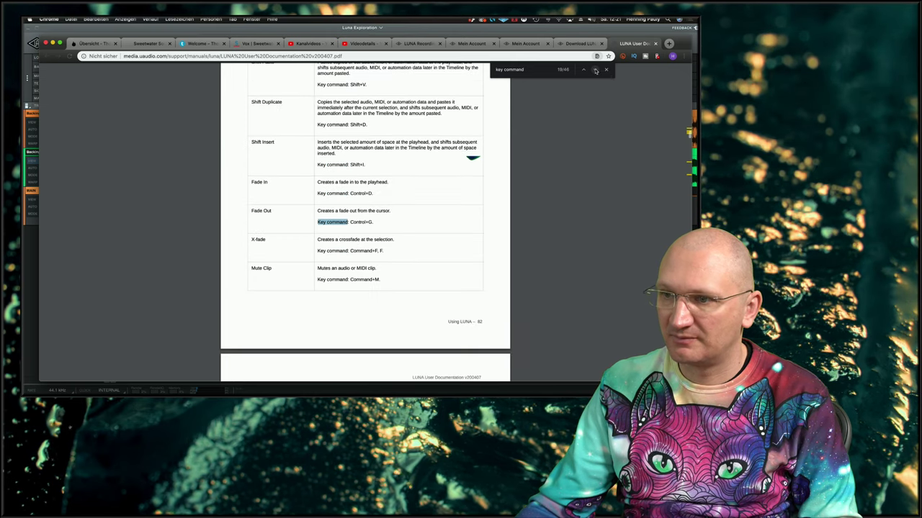
pyautogui.click(594, 70)
pyautogui.click(594, 69)
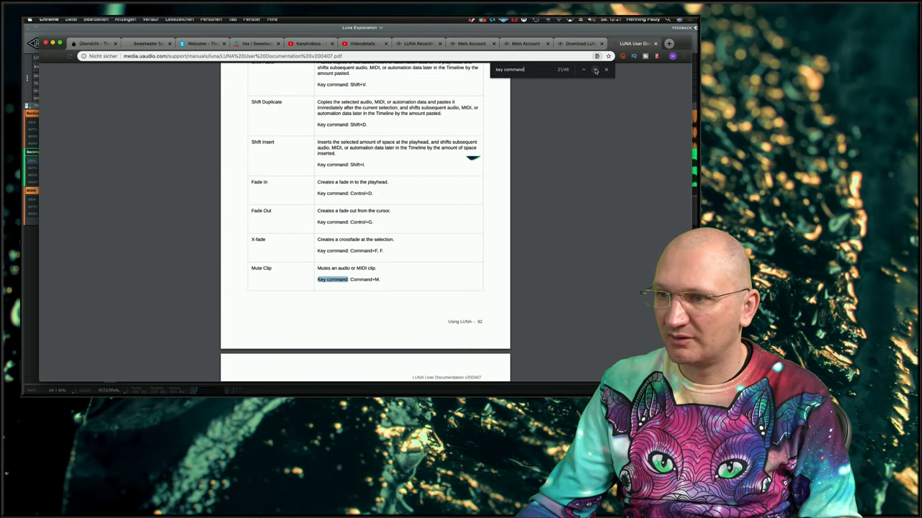
pyautogui.click(594, 70)
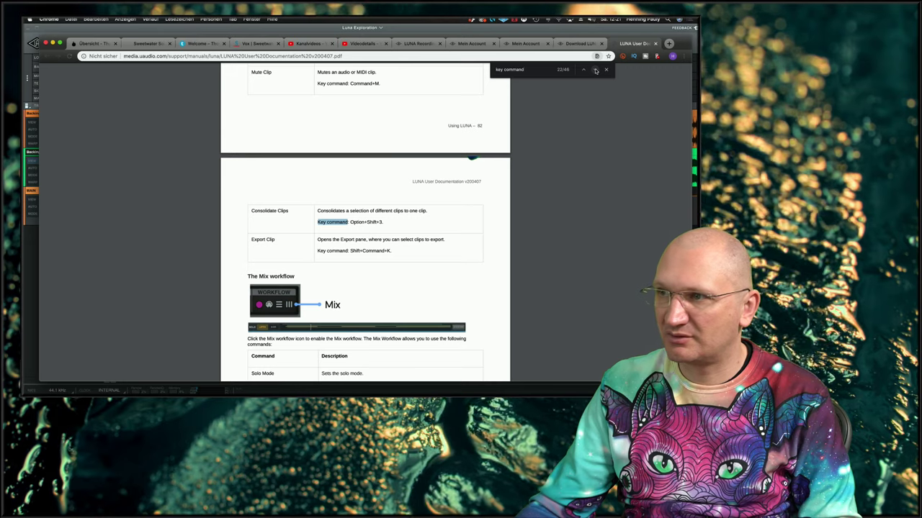
pyautogui.click(594, 70)
# - Step through the "key command" matches from the Mix workflow's Mixdown entry to the MIDI Keyboard Mode section
pyautogui.click(595, 69)
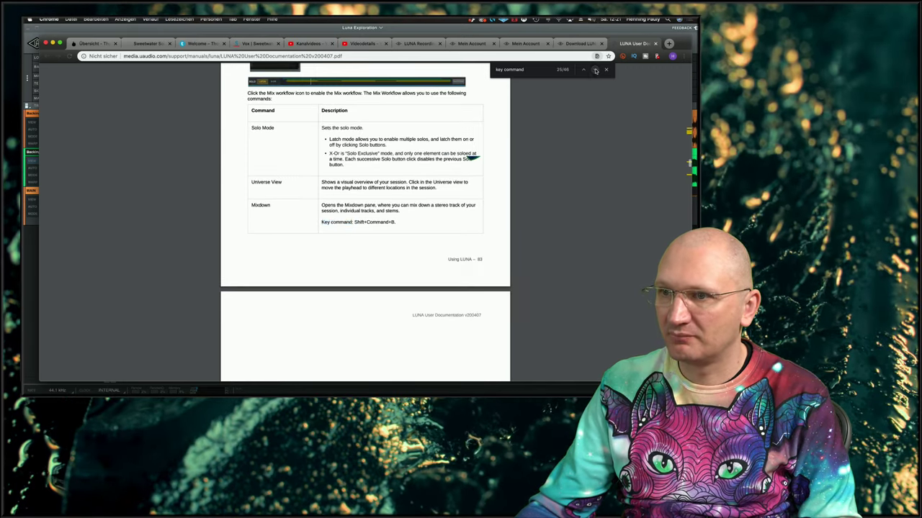
pyautogui.click(595, 70)
pyautogui.click(584, 70)
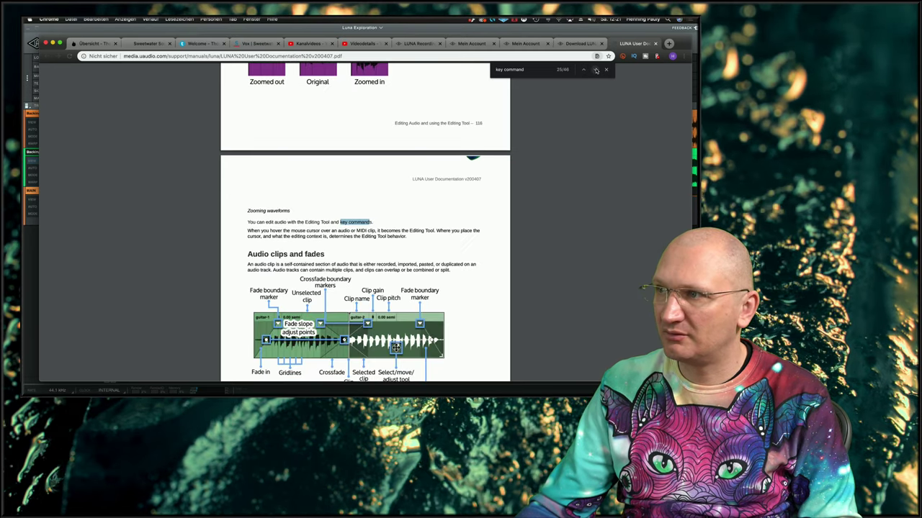
pyautogui.click(596, 70)
pyautogui.click(596, 70)
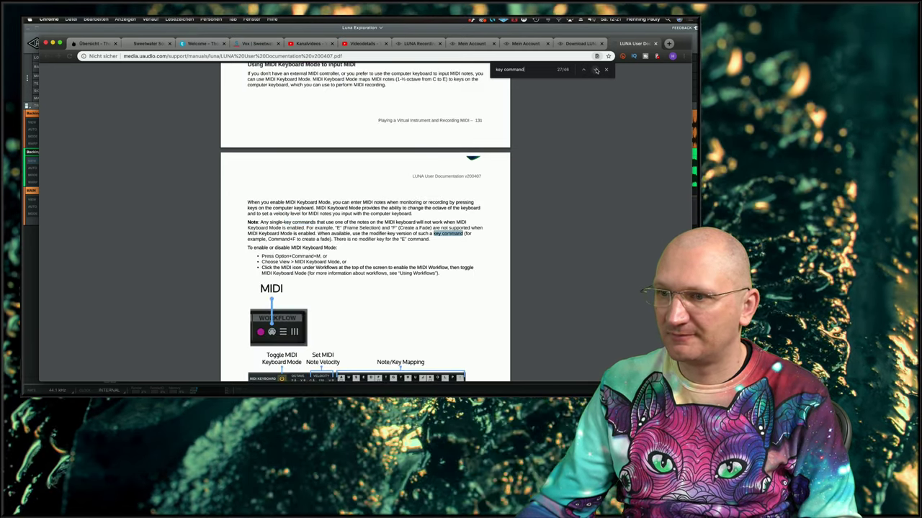
# - Check the key commands in the LUNA Menu Reference from the LUNA menu table to the Mixing menu table
pyautogui.click(596, 70)
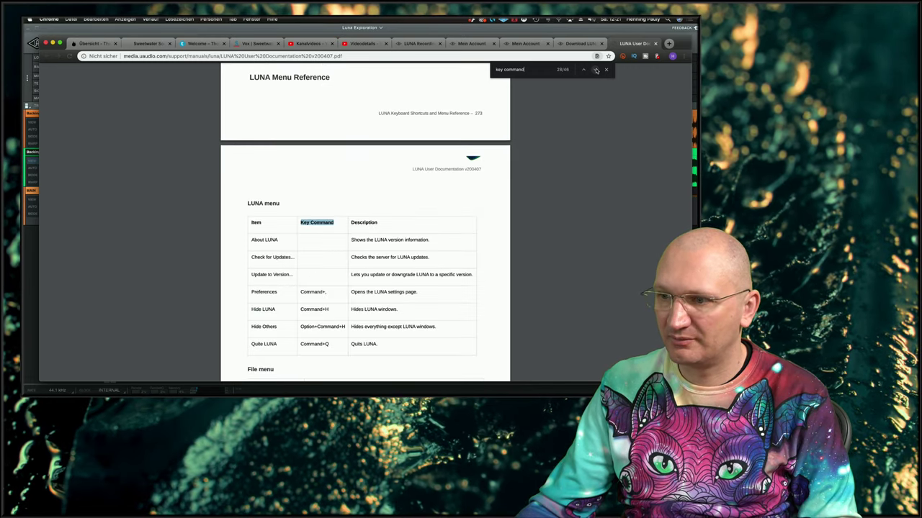
pyautogui.click(596, 70)
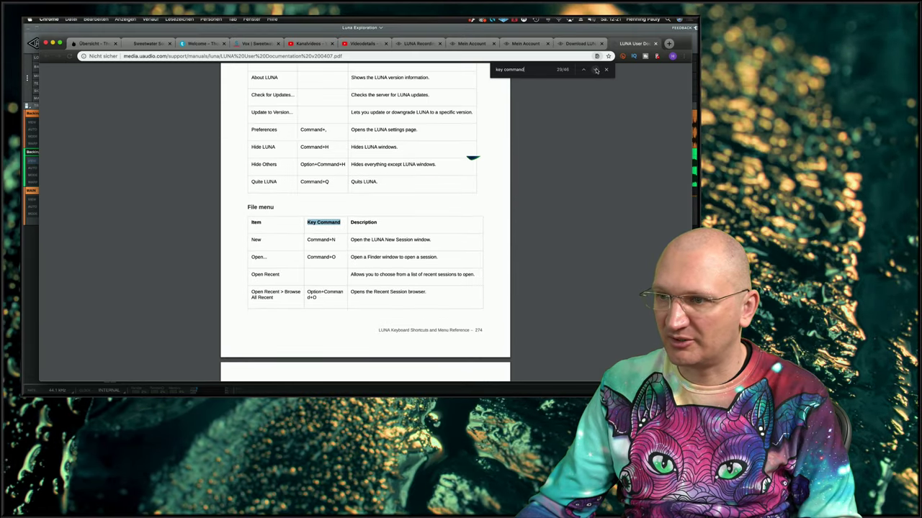
pyautogui.click(595, 70)
pyautogui.click(595, 70)
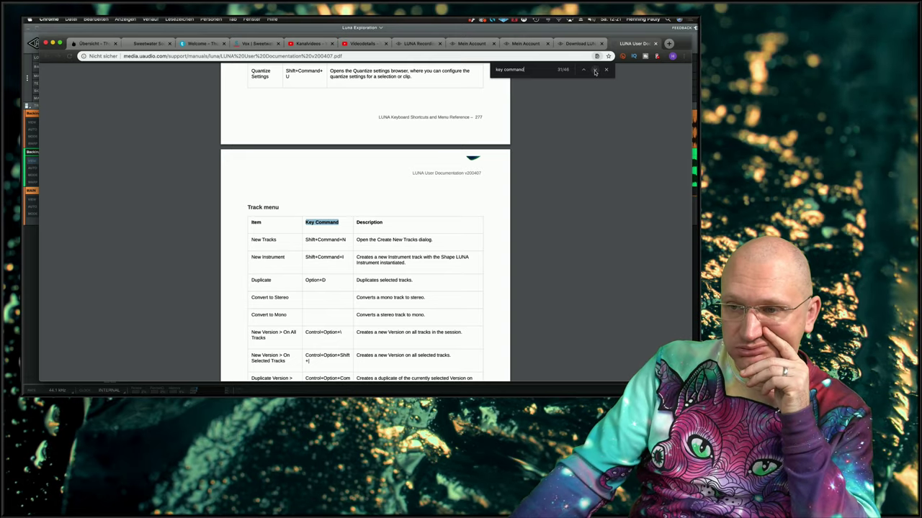
pyautogui.click(595, 70)
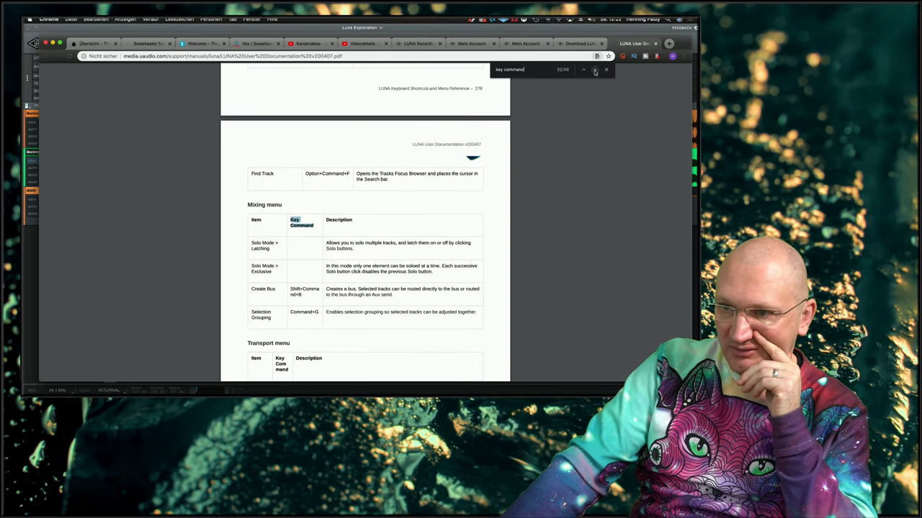
# - Step through the "key command" matches from the Toggle Record note to the Track Heights notes
pyautogui.click(595, 70)
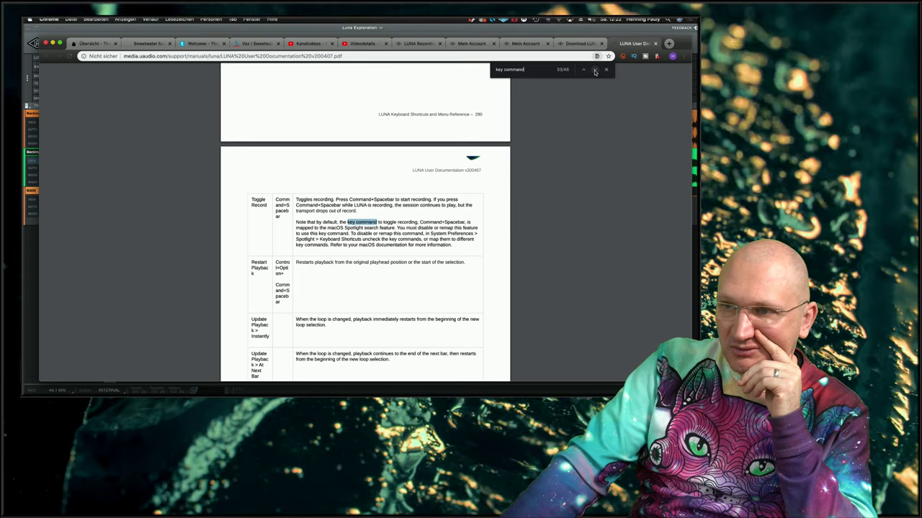
pyautogui.click(595, 70)
pyautogui.click(594, 70)
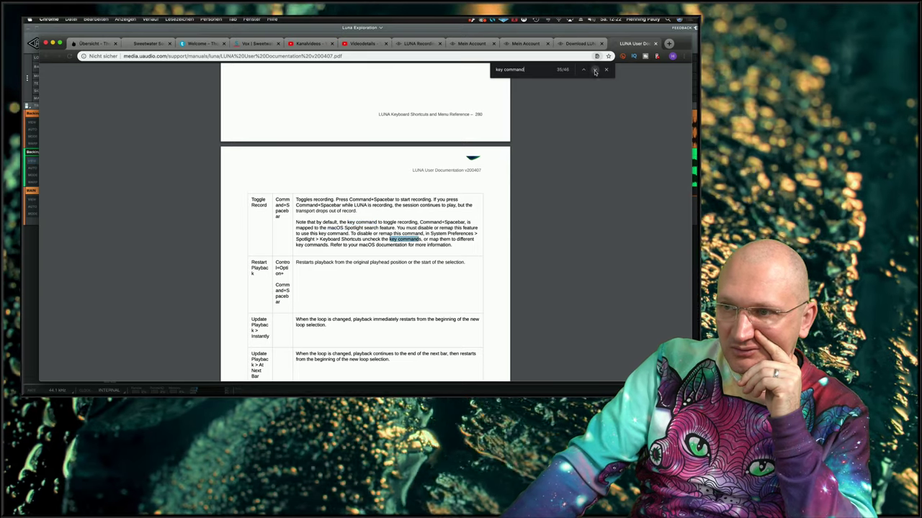
pyautogui.click(594, 70)
pyautogui.click(595, 70)
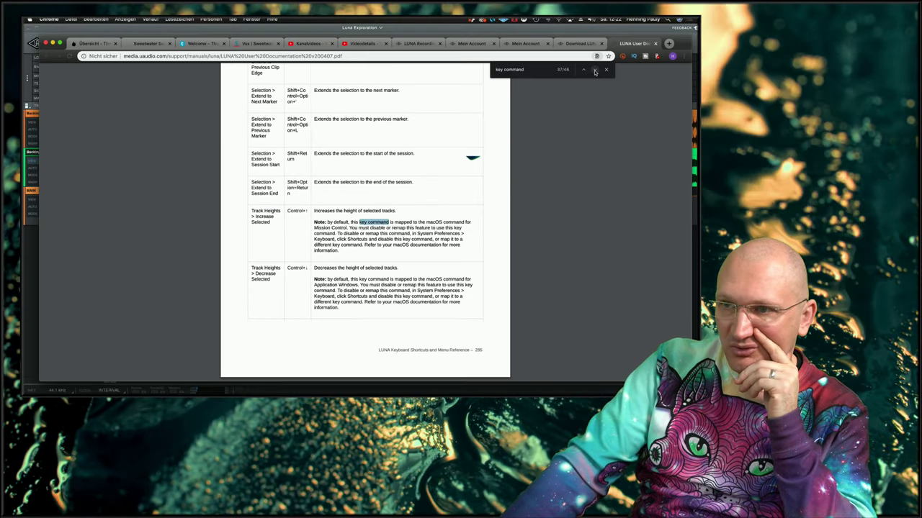
pyautogui.click(595, 69)
pyautogui.click(595, 70)
pyautogui.click(595, 70)
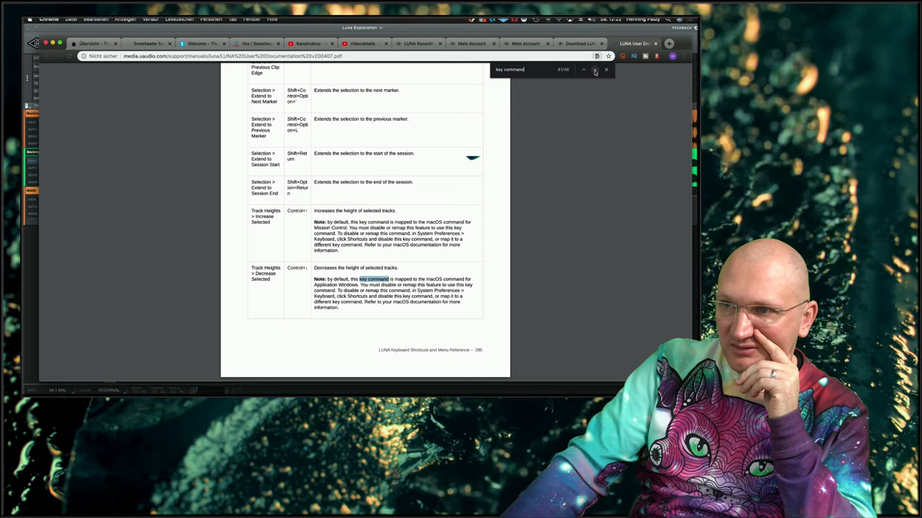
# - Step through the remaining "key command" matches up to the Windows menu table and return to the LUNA session
pyautogui.click(595, 70)
pyautogui.click(595, 70)
pyautogui.click(594, 70)
pyautogui.click(595, 70)
pyautogui.click(595, 69)
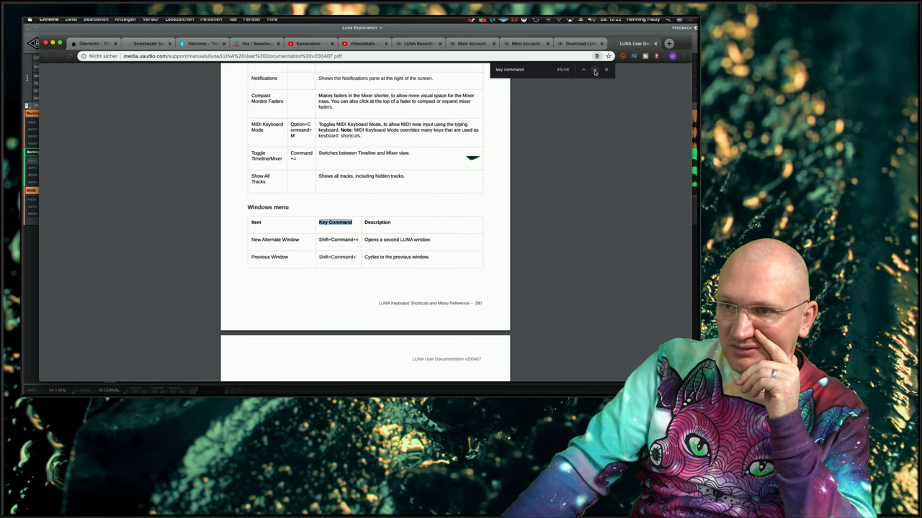
pyautogui.click(595, 70)
pyautogui.click(594, 70)
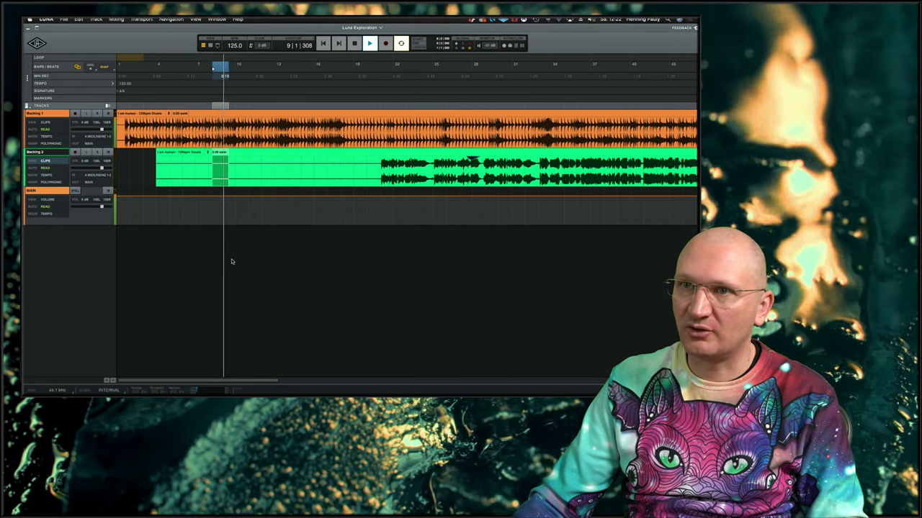
# - Switch LUNA from the timeline to the mixer view and stop playback
pyautogui.click(211, 44)
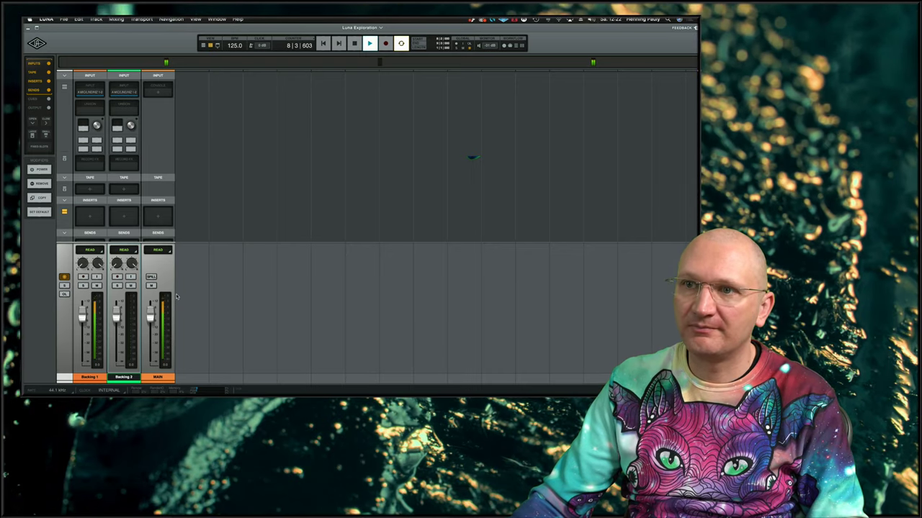
pyautogui.press('space')
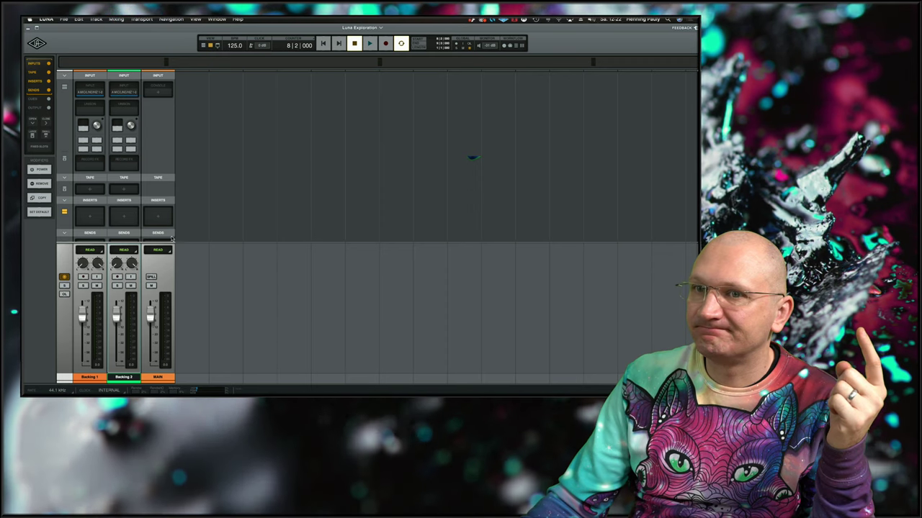
pyautogui.click(118, 19)
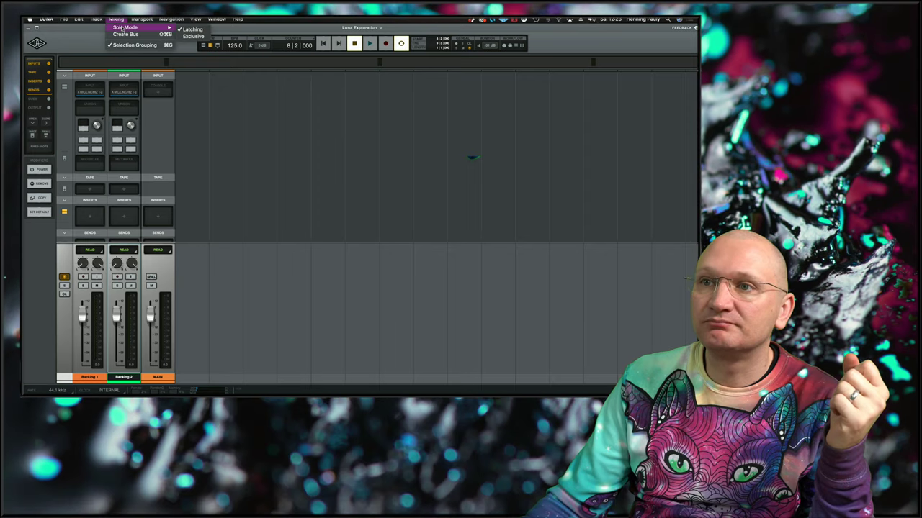
pyautogui.moveTo(154, 19)
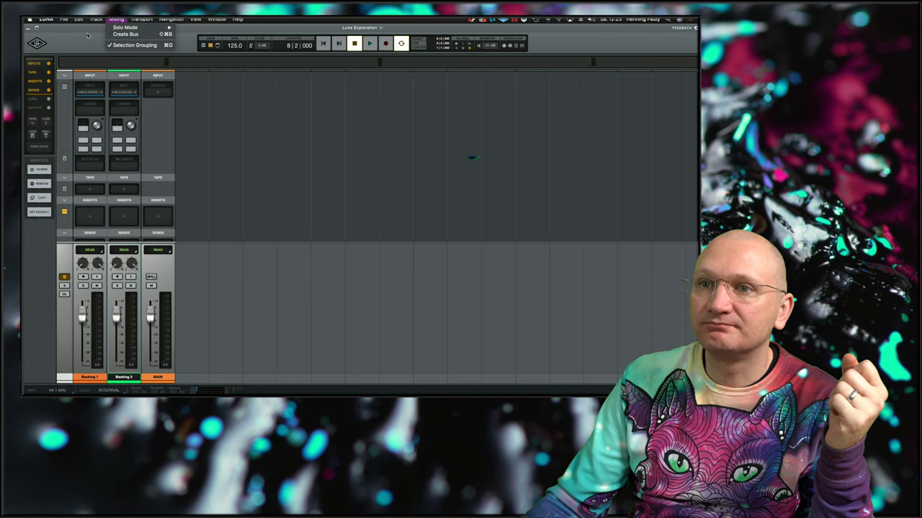
# - Try A LINE 5-6 as the Backing 1 track's input, and set it back to A MIC/LINE/HIZ 1-2
pyautogui.click(90, 95)
pyautogui.click(90, 95)
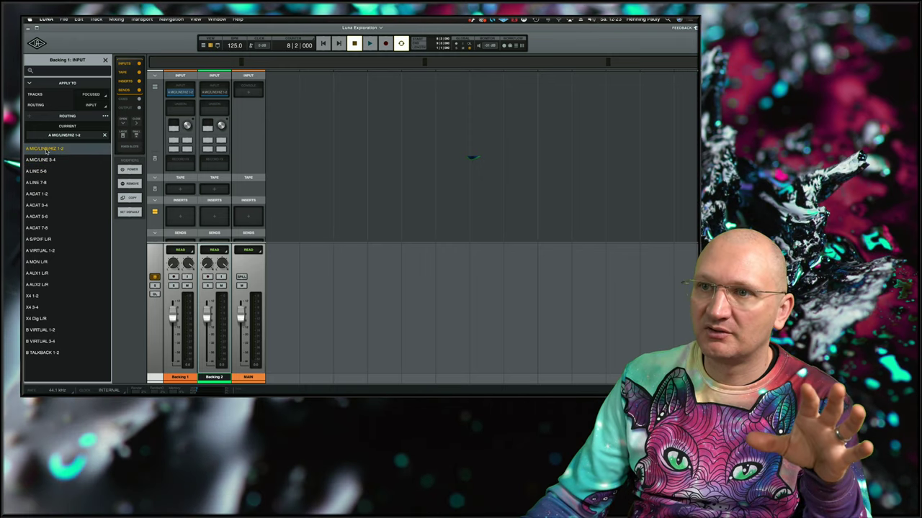
pyautogui.click(36, 170)
pyautogui.click(36, 182)
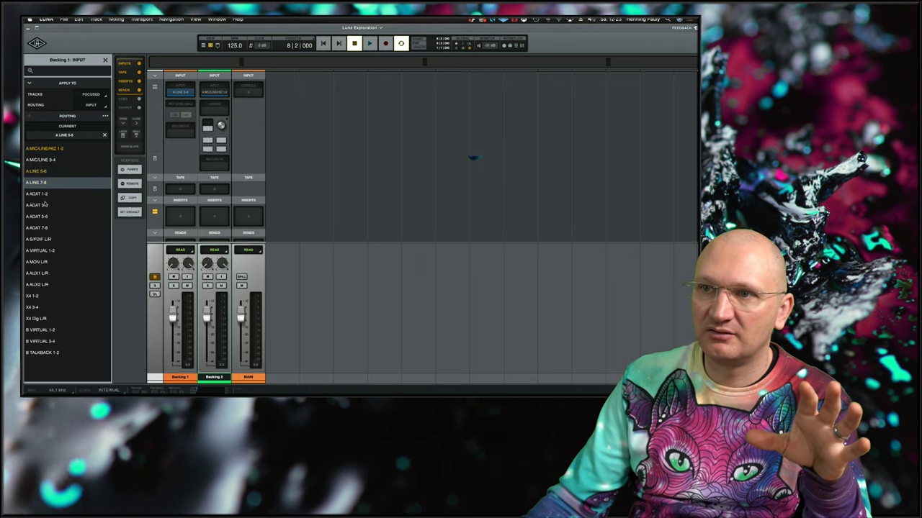
pyautogui.click(37, 205)
pyautogui.click(39, 149)
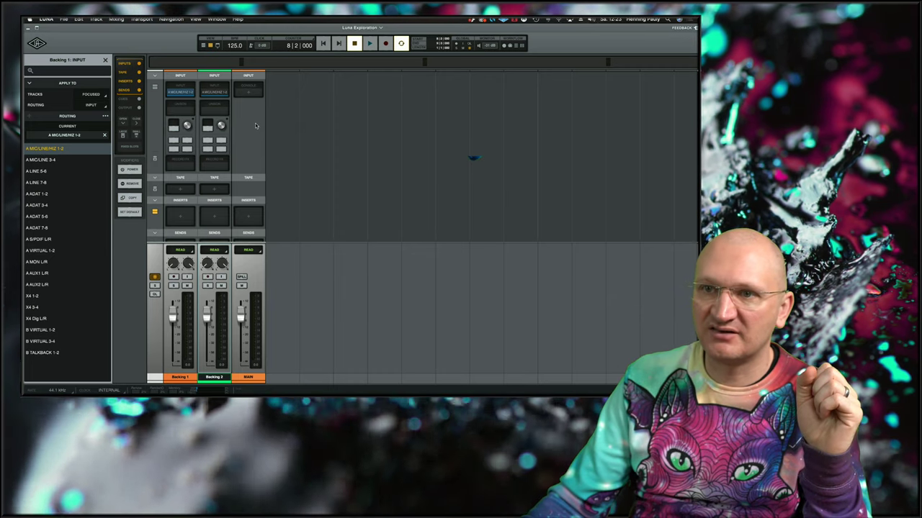
# - Check the console options available for the MAIN output and leave it at None
pyautogui.click(248, 90)
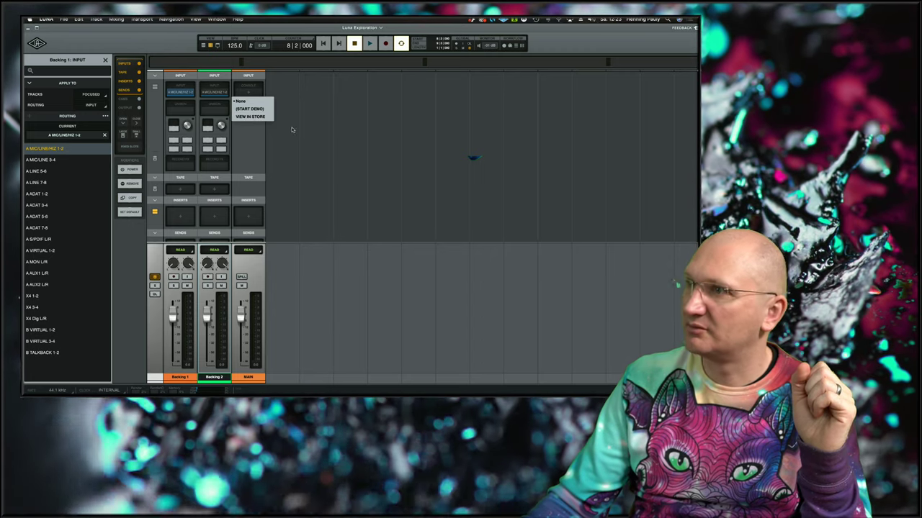
pyautogui.click(253, 137)
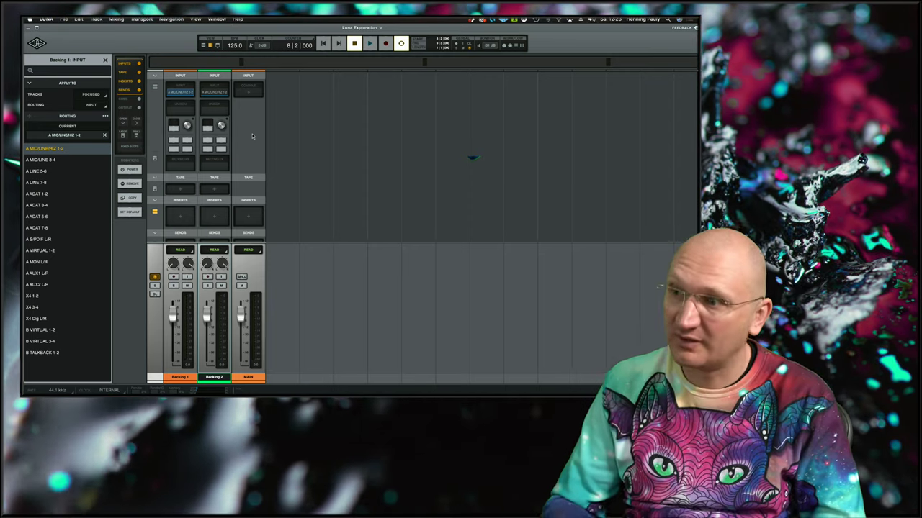
# - Switch to the Console app and raise the NTG3 channel's CUE 1 send level
pyautogui.moveTo(457, 375)
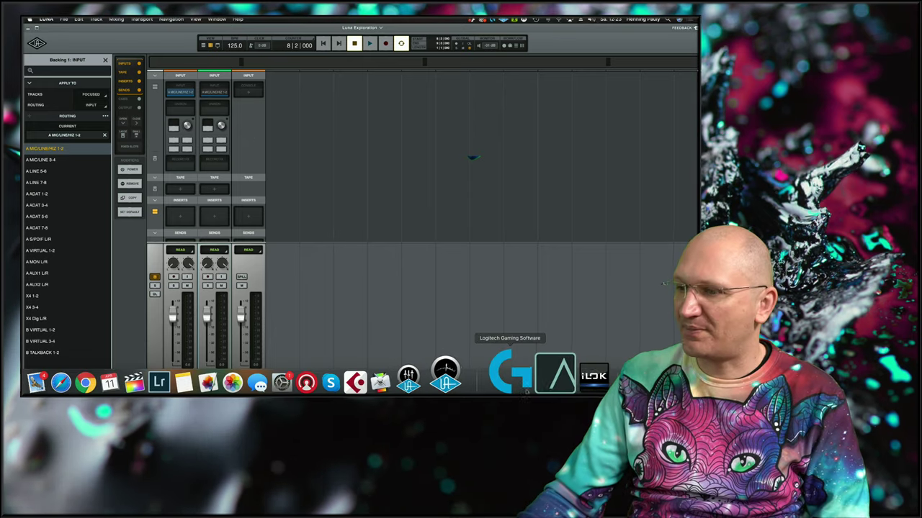
pyautogui.click(465, 374)
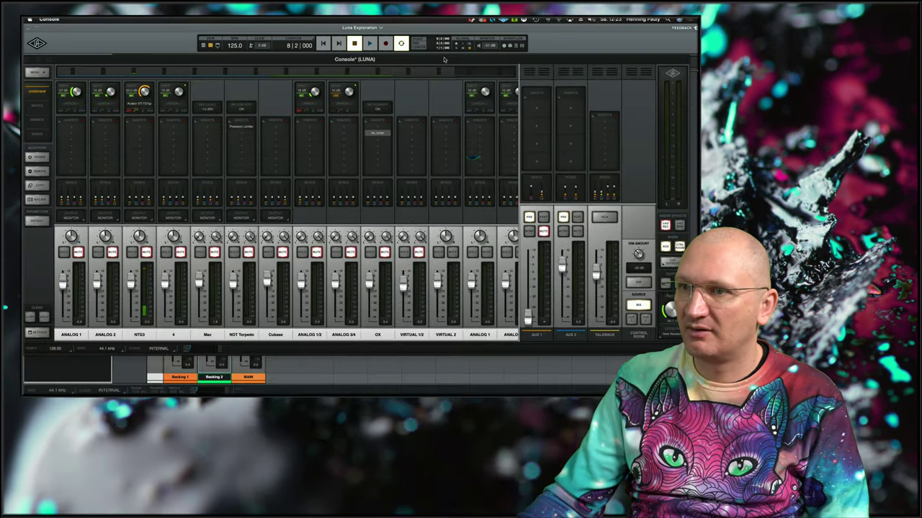
pyautogui.moveTo(444, 60); pyautogui.dragTo(458, 61)
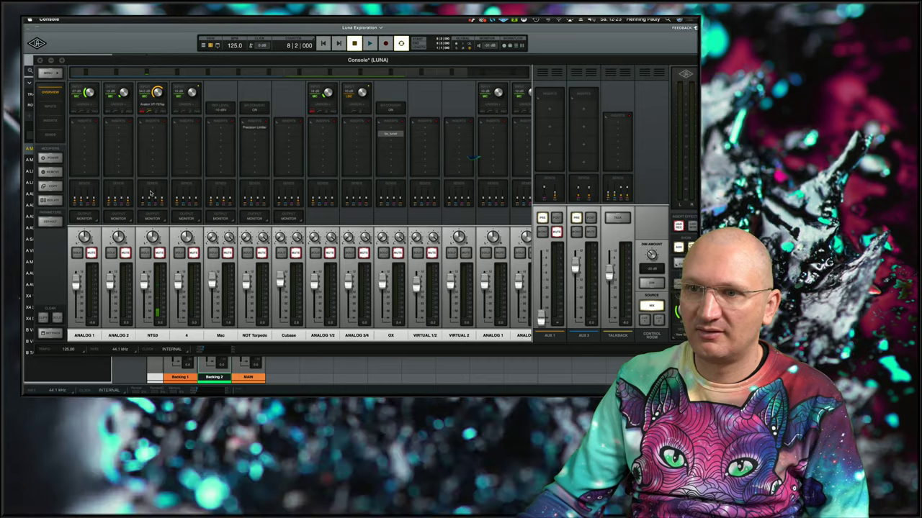
pyautogui.click(151, 196)
pyautogui.moveTo(245, 291); pyautogui.dragTo(250, 243)
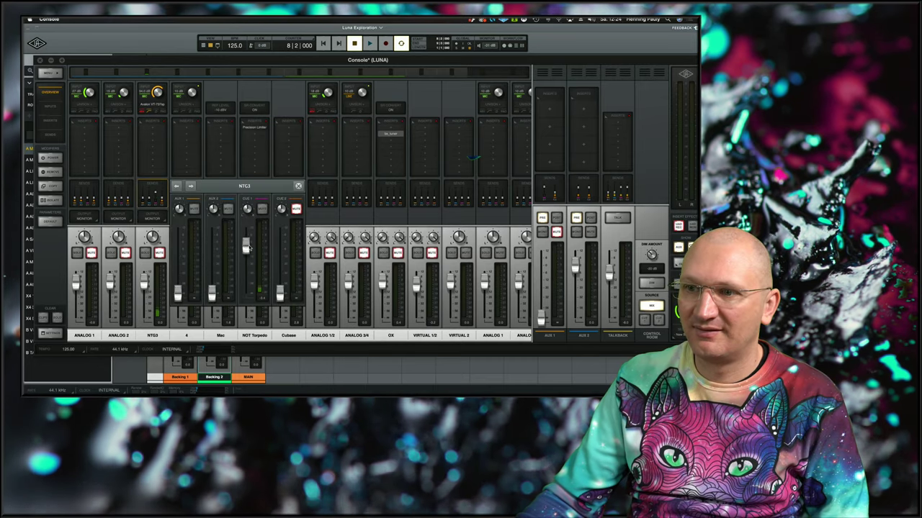
pyautogui.click(228, 97)
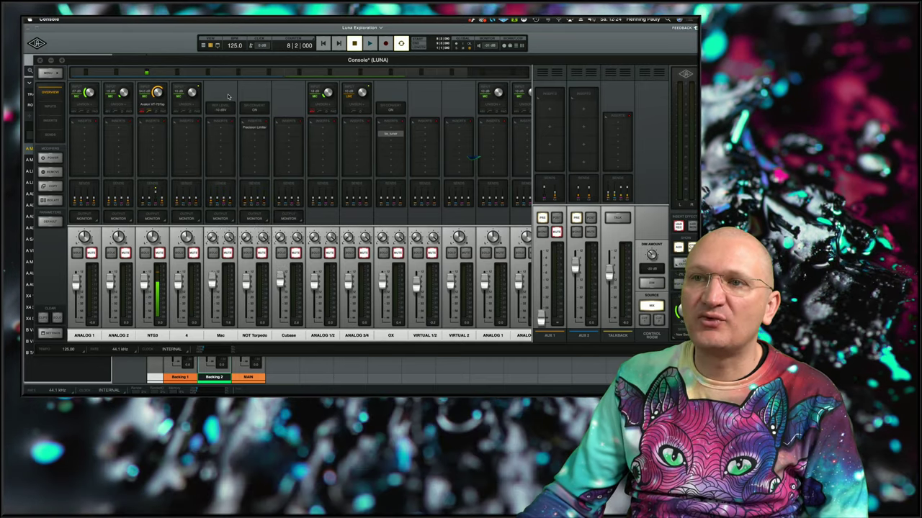
# - Return to LUNA's mixer and briefly play back the looped section
pyautogui.click(183, 35)
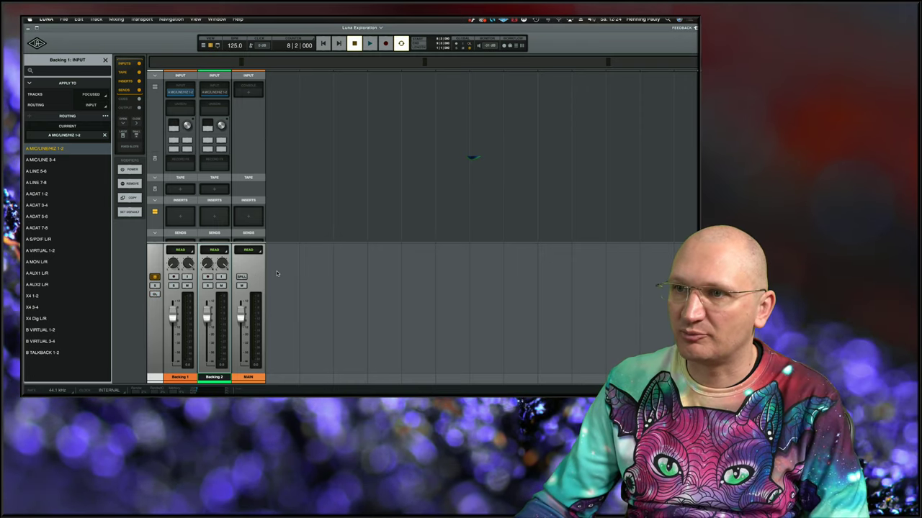
pyautogui.press('space')
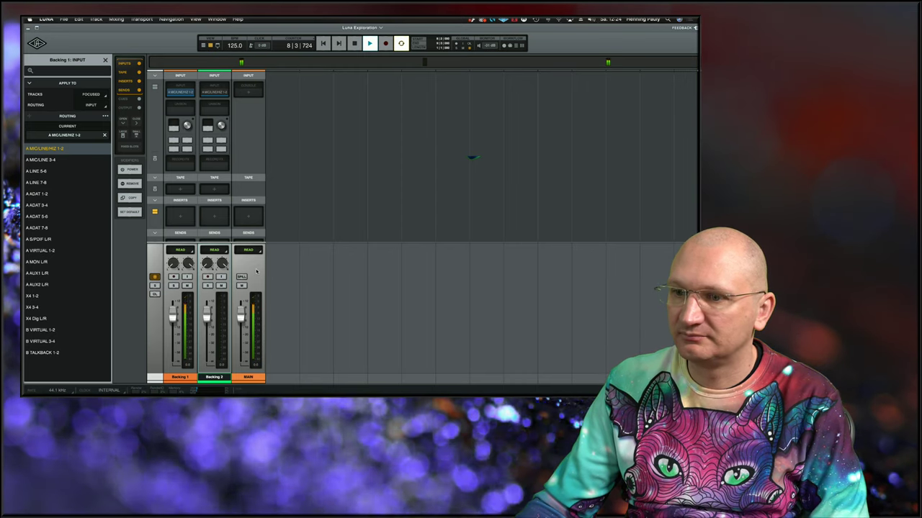
pyautogui.press('space')
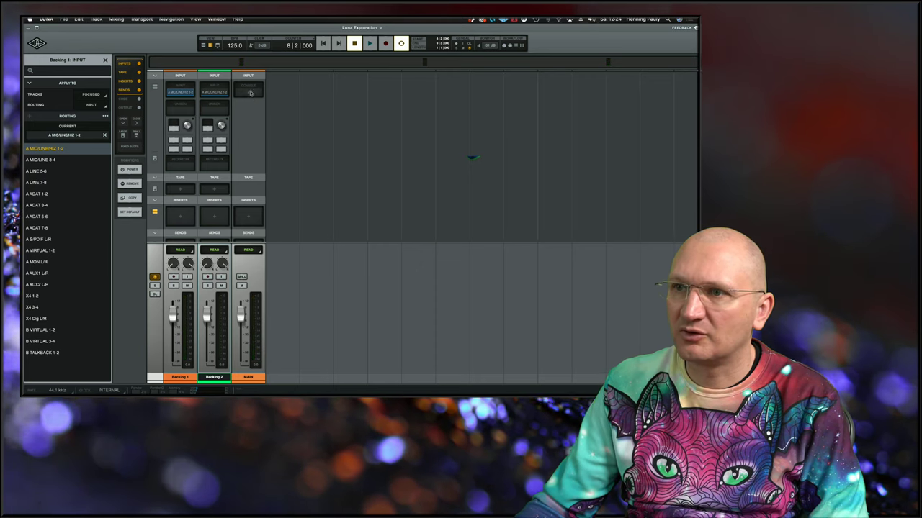
# - Try the 14-day trial console on the MAIN output during a brief playback, and set the console back to None
pyautogui.click(251, 93)
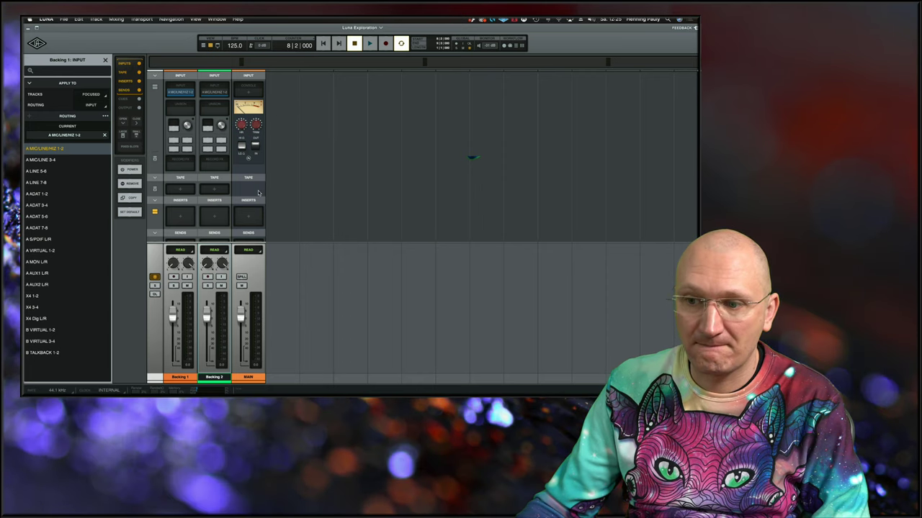
pyautogui.rightClick(226, 378)
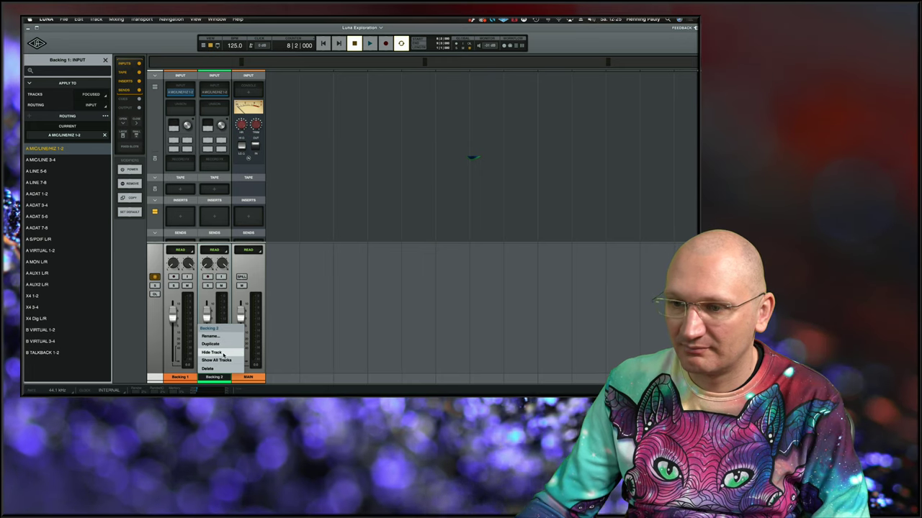
pyautogui.click(337, 337)
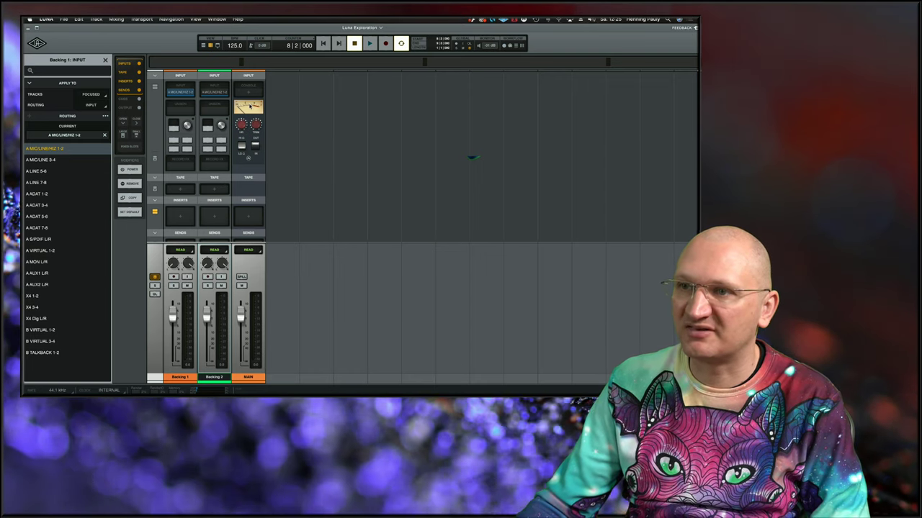
pyautogui.press('space')
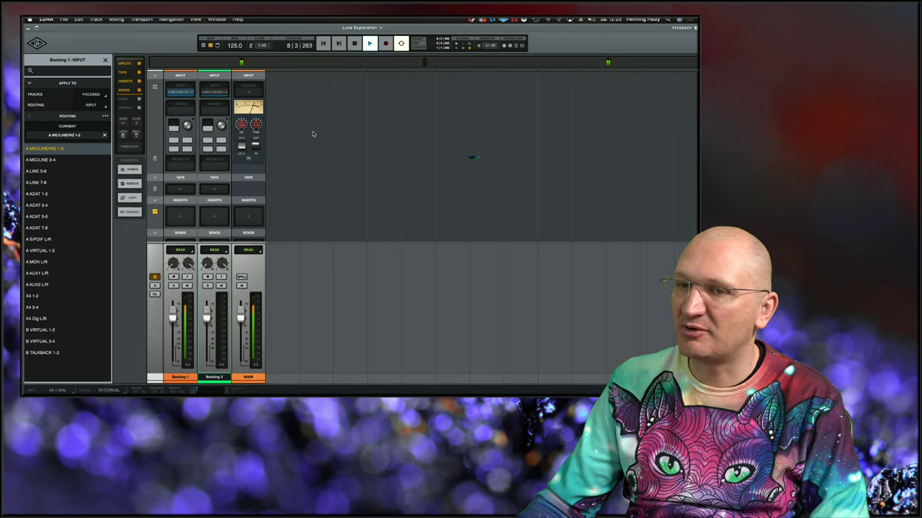
pyautogui.press('space')
pyautogui.click(250, 95)
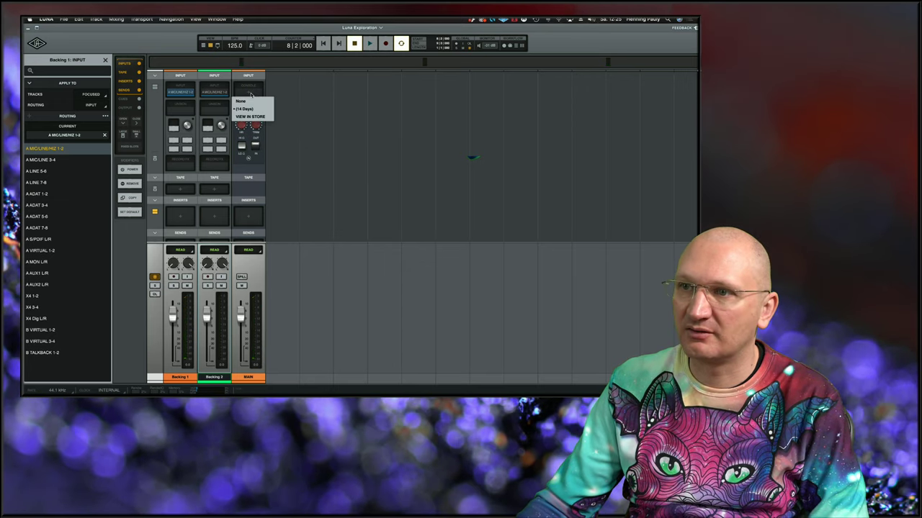
pyautogui.click(257, 103)
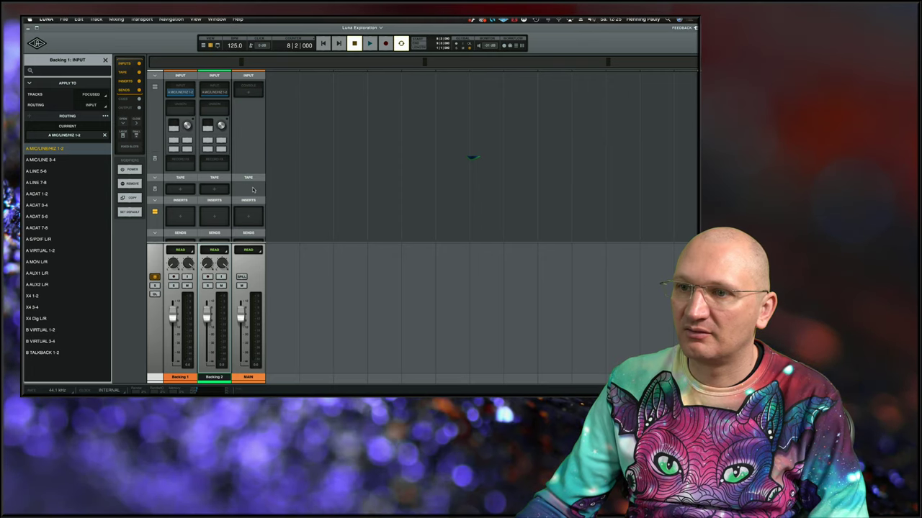
# - Check the tape machines available for Backing 2 and the plug-ins available for MAIN's first insert
pyautogui.click(220, 190)
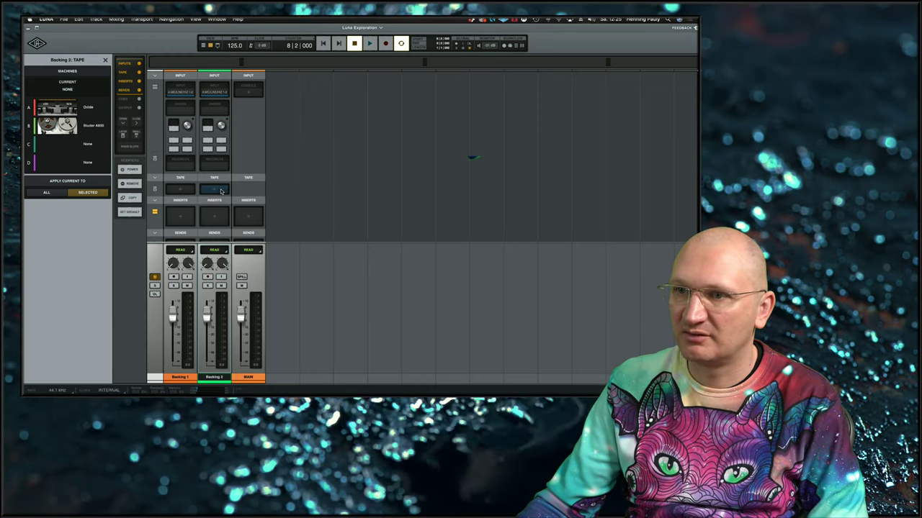
pyautogui.click(276, 193)
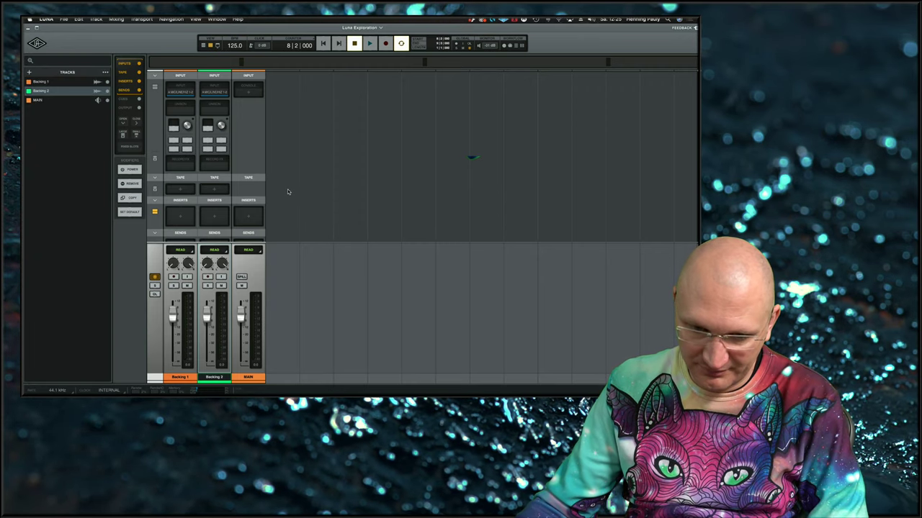
pyautogui.click(249, 216)
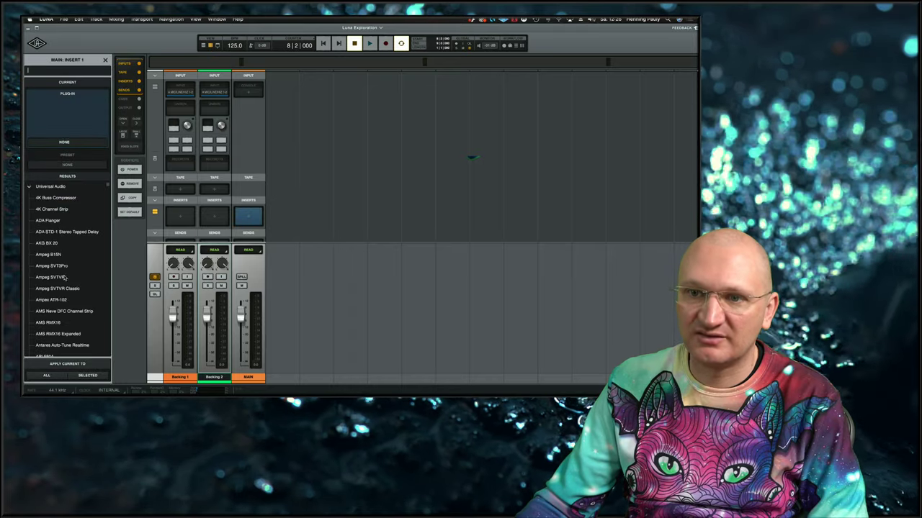
pyautogui.click(106, 61)
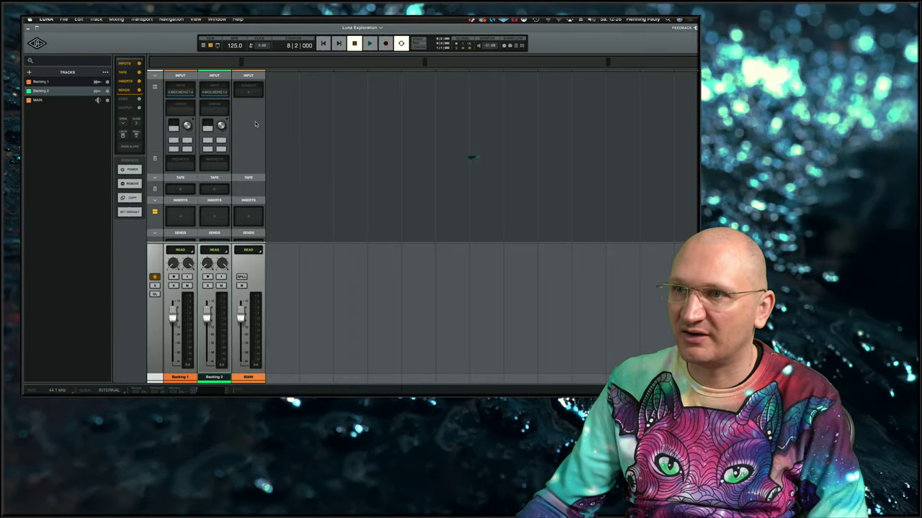
# - Select the MAIN output and show the monitoring column beside the mixer, checking levels with a brief playback of the looped section
pyautogui.click(257, 380)
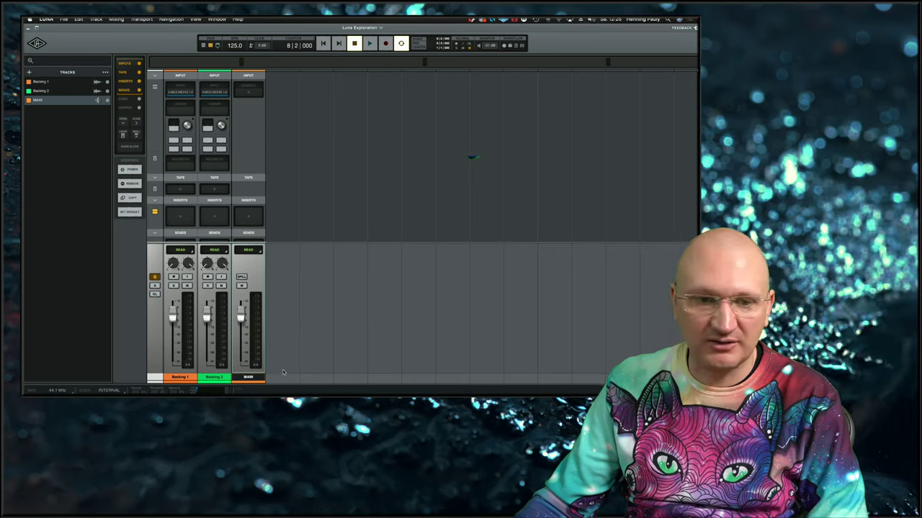
pyautogui.click(217, 46)
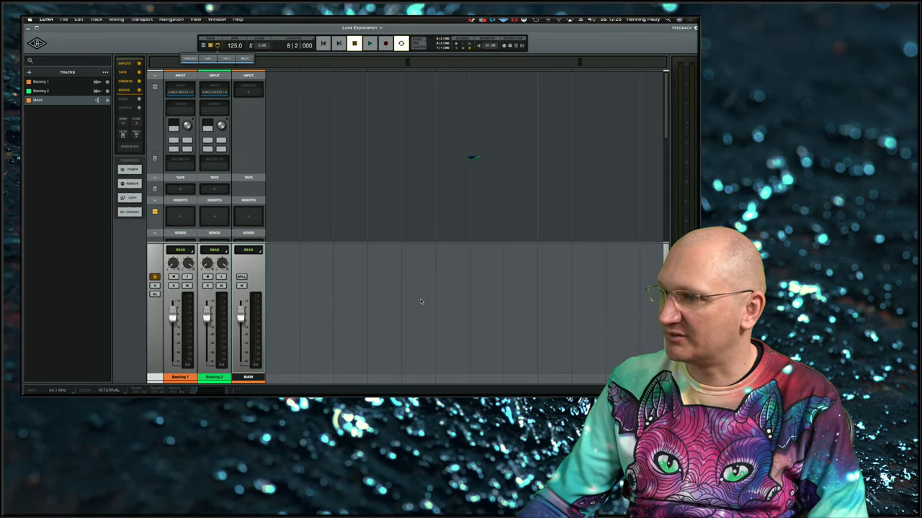
pyautogui.press('space')
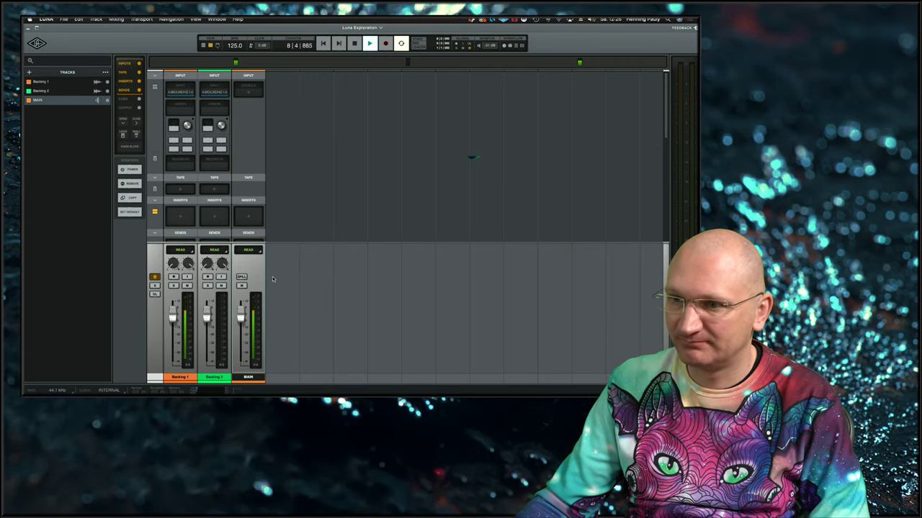
pyautogui.press('space')
pyautogui.rightClick(247, 376)
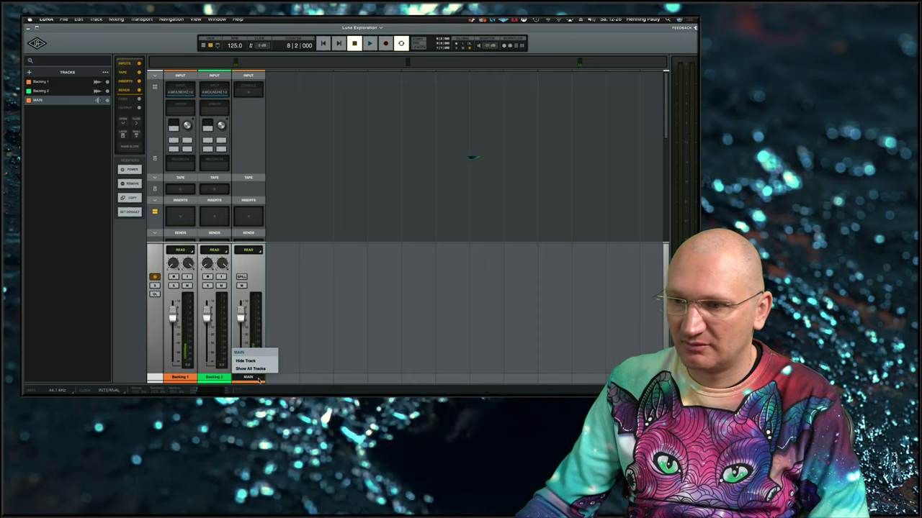
pyautogui.click(317, 377)
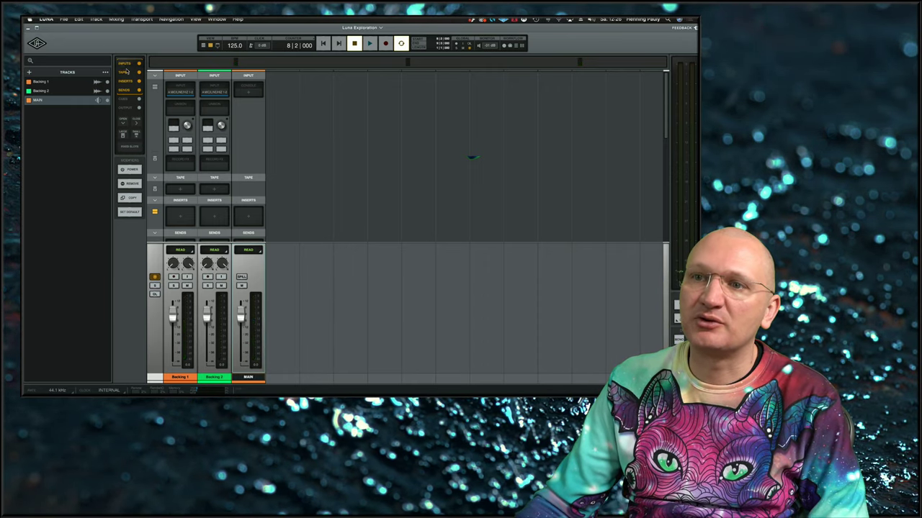
# - Step through the mixer's Sends, Tape, Output and Cues sections, collapse all sections and expand them again
pyautogui.click(127, 92)
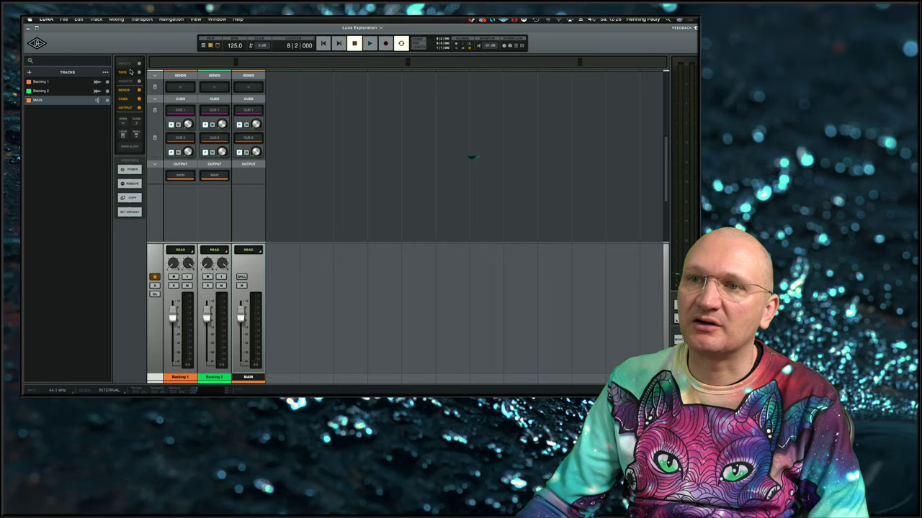
pyautogui.click(130, 72)
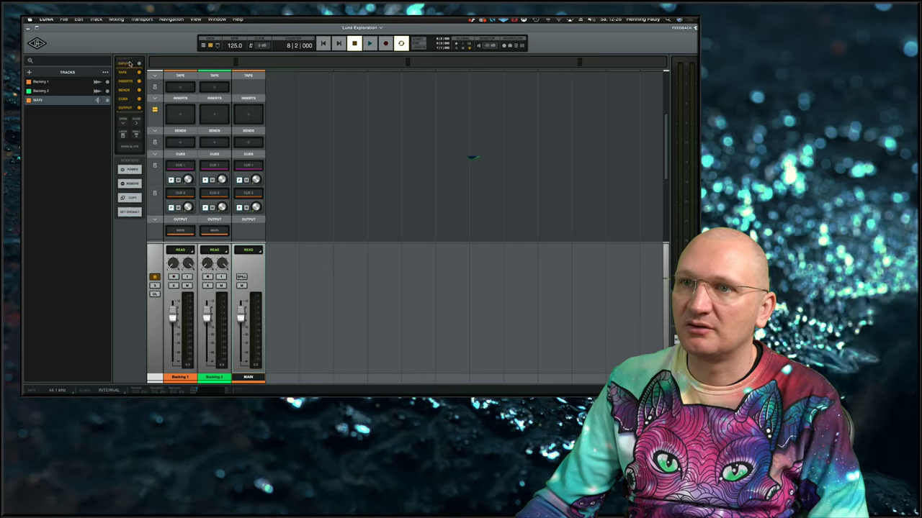
pyautogui.click(130, 106)
pyautogui.click(131, 98)
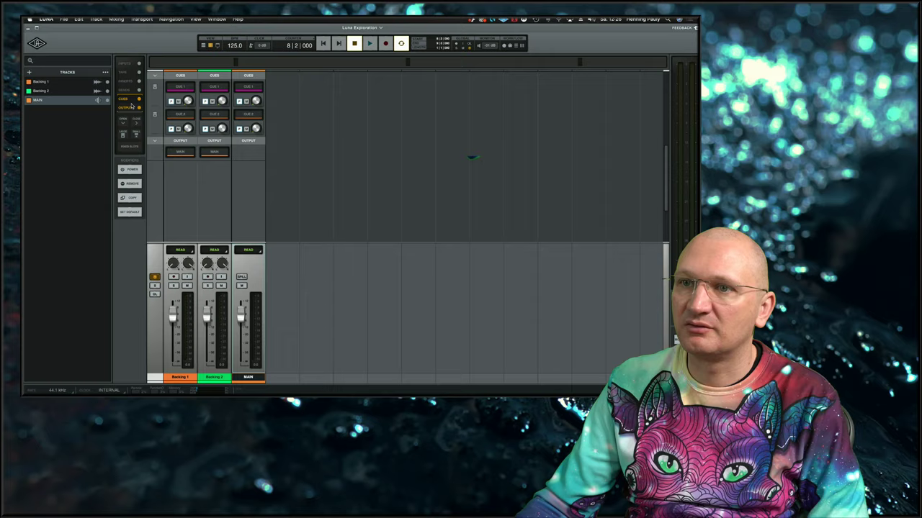
pyautogui.click(122, 123)
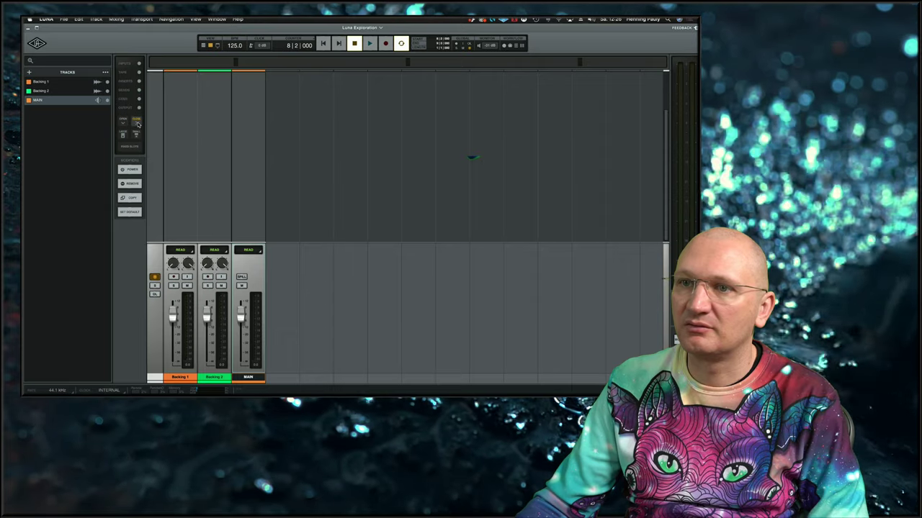
pyautogui.click(122, 124)
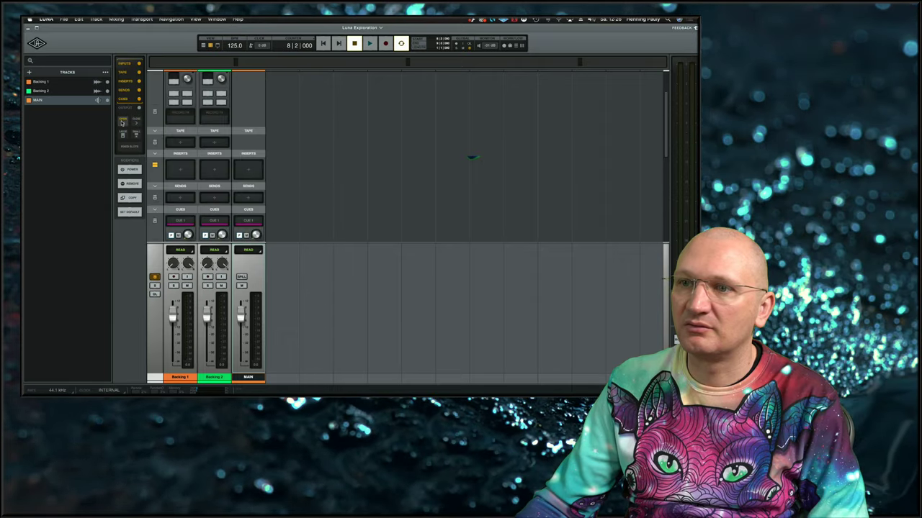
# - Examine the output routing options for Backing 2 and look through the mixer sections from input to output
pyautogui.click(127, 108)
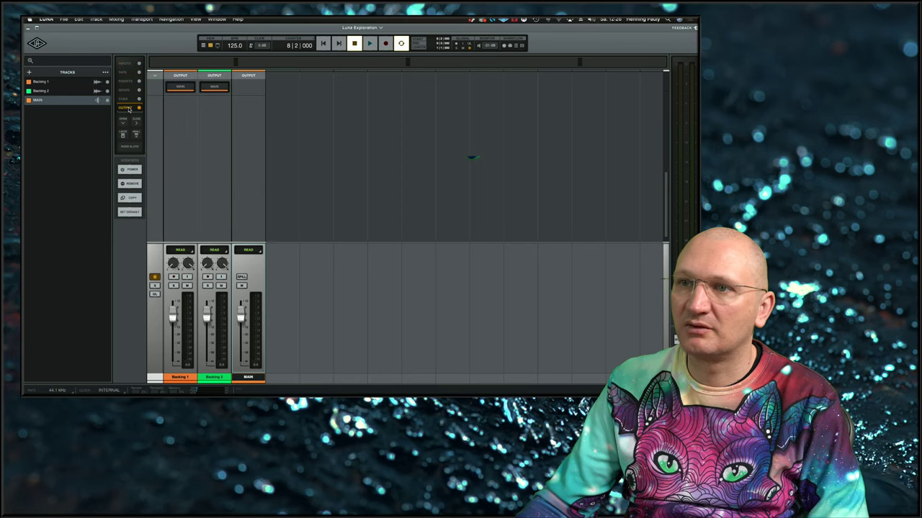
pyautogui.click(218, 88)
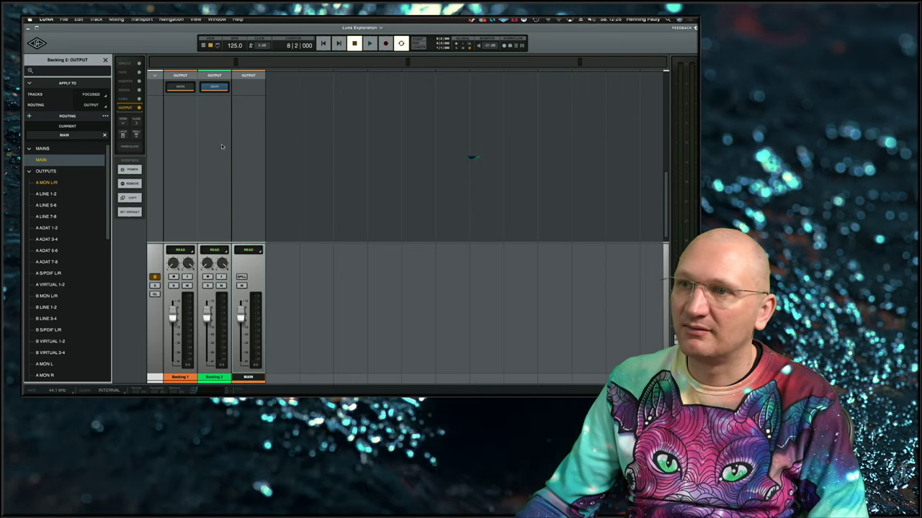
pyautogui.scroll(3, 238, 144)
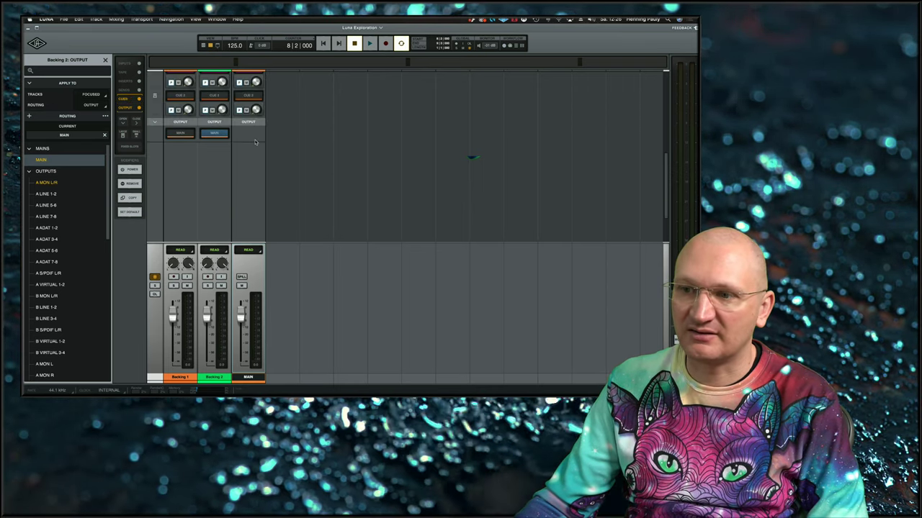
pyautogui.scroll(5, 255, 142)
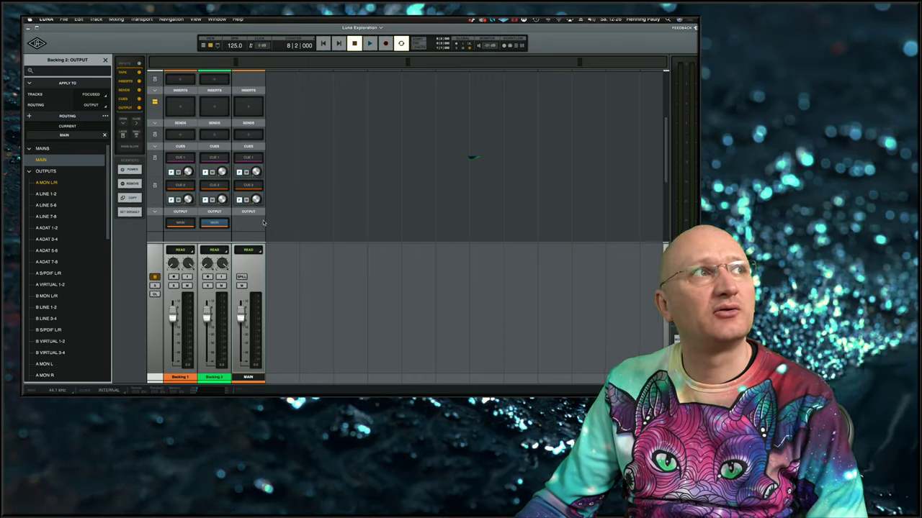
pyautogui.scroll(5, 280, 216)
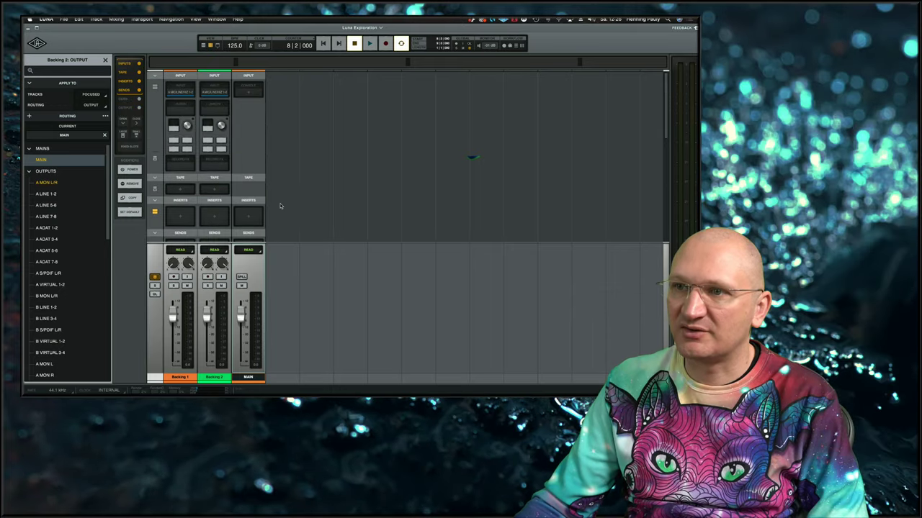
pyautogui.scroll(-4, 280, 206)
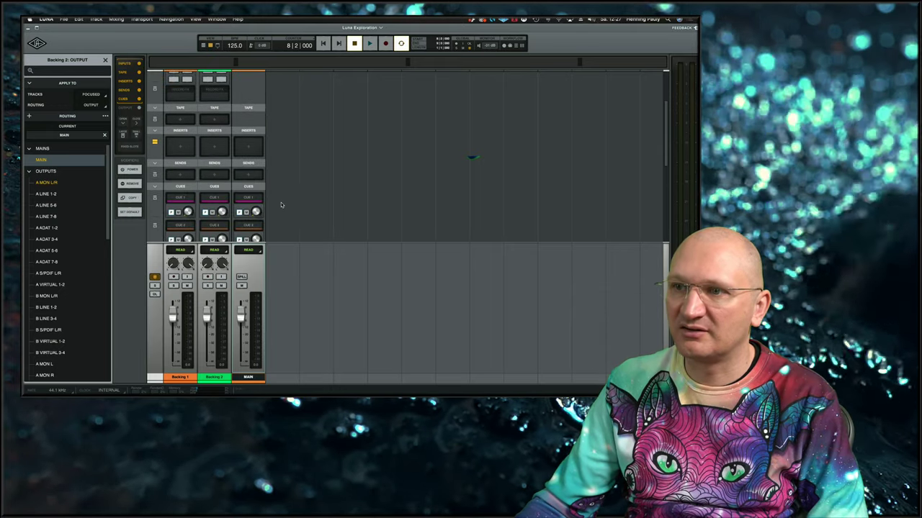
pyautogui.scroll(-3, 281, 205)
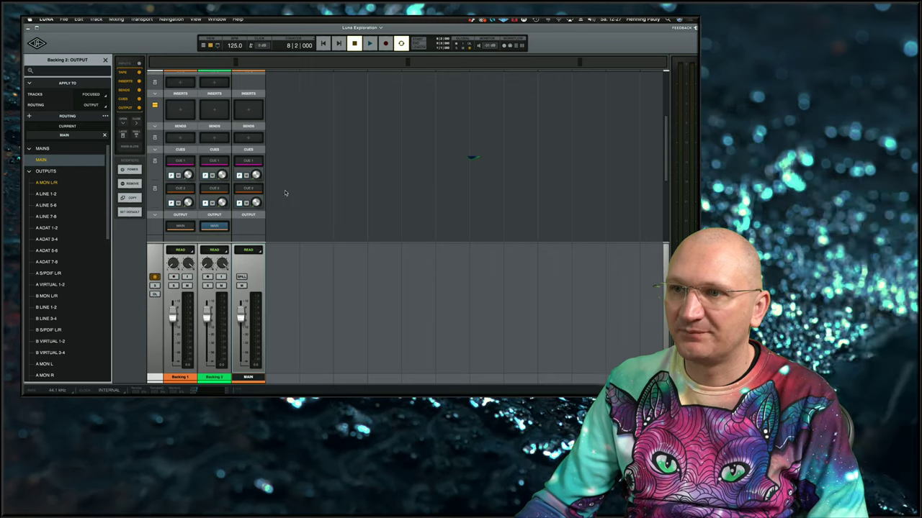
pyautogui.scroll(-1, 284, 193)
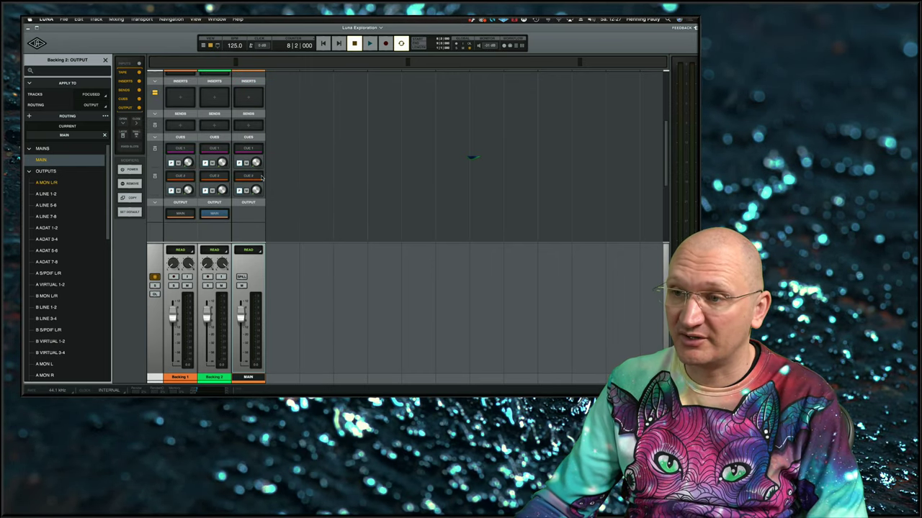
pyautogui.scroll(-3, 283, 188)
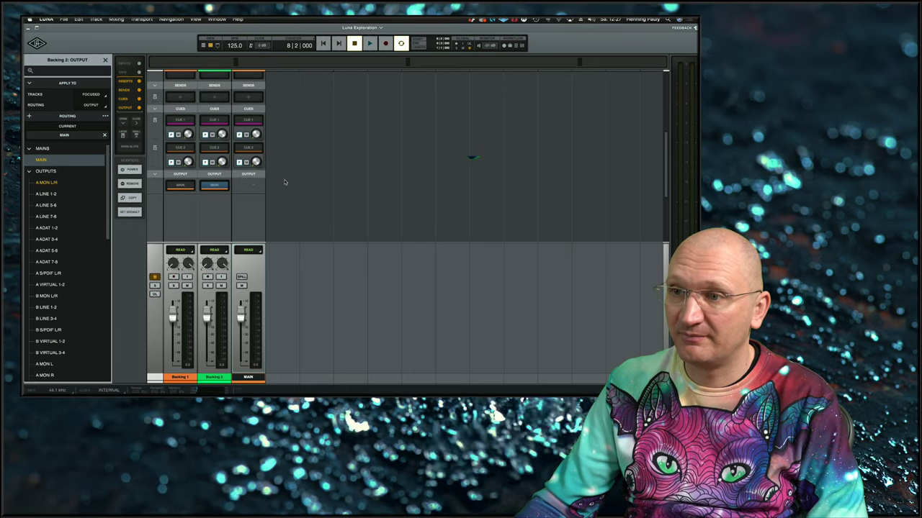
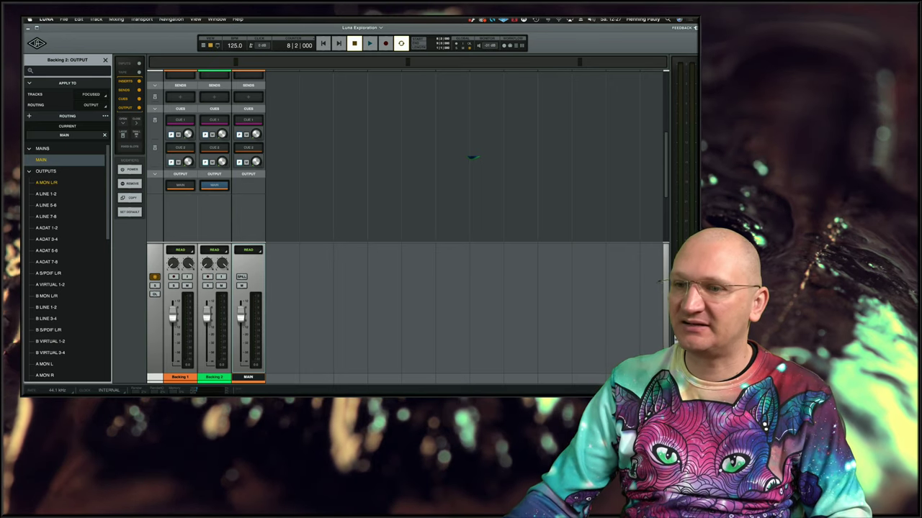
# - Switch to the Console app and check the NTG3 channel's aux and cue send levels
pyautogui.click(450, 371)
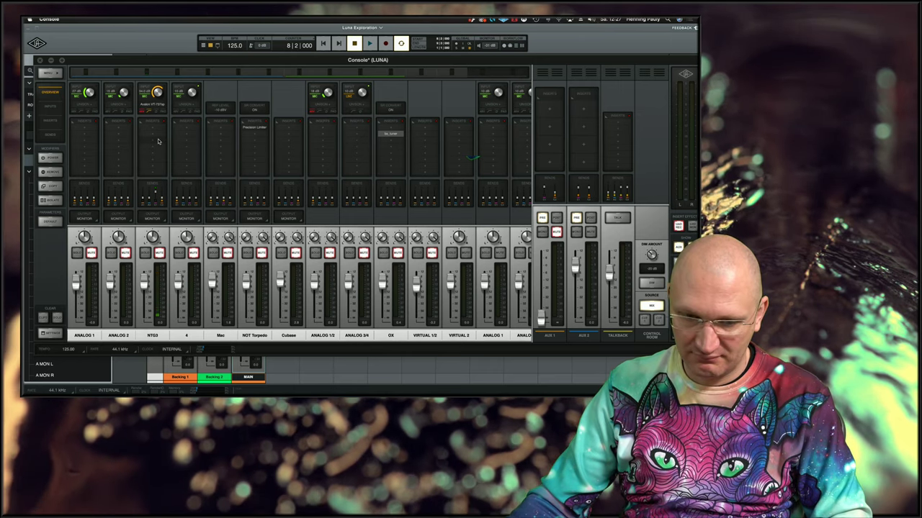
pyautogui.click(152, 194)
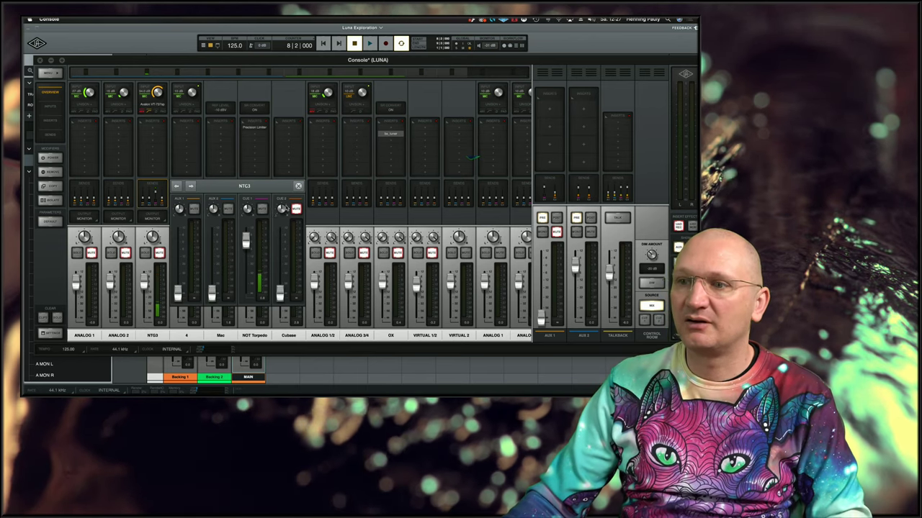
pyautogui.click(298, 187)
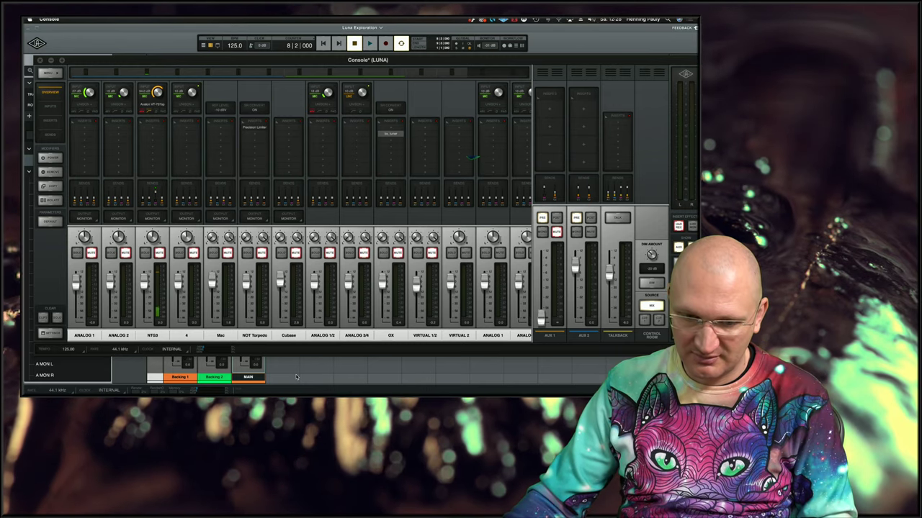
# - Return to LUNA's mixer and start playback of the looped section
pyautogui.click(296, 375)
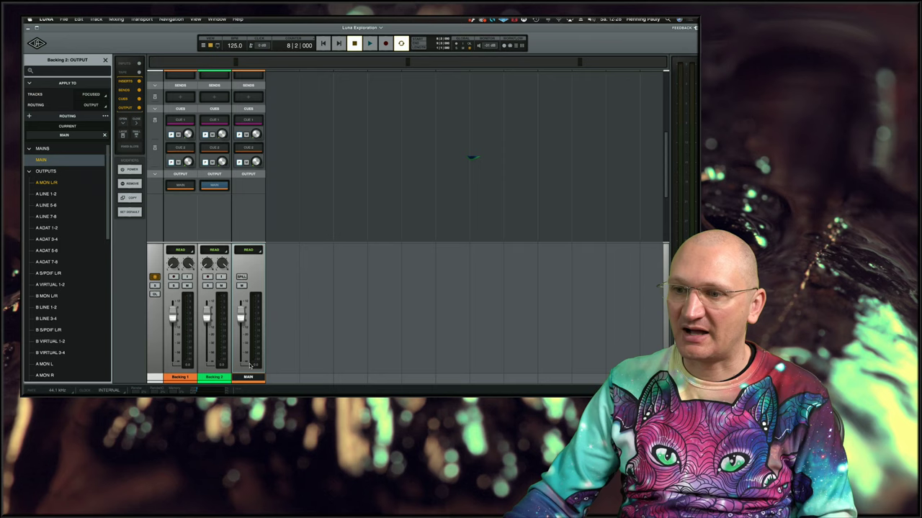
pyautogui.press('space')
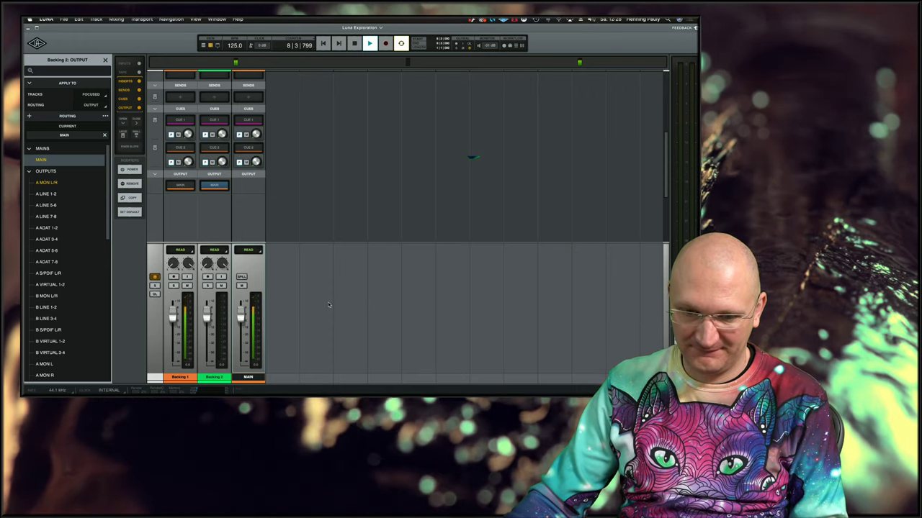
# - Stop playback, switch to the timeline and back to the mixer, and select the Backing 1 and MAIN channels in turn
pyautogui.press('space')
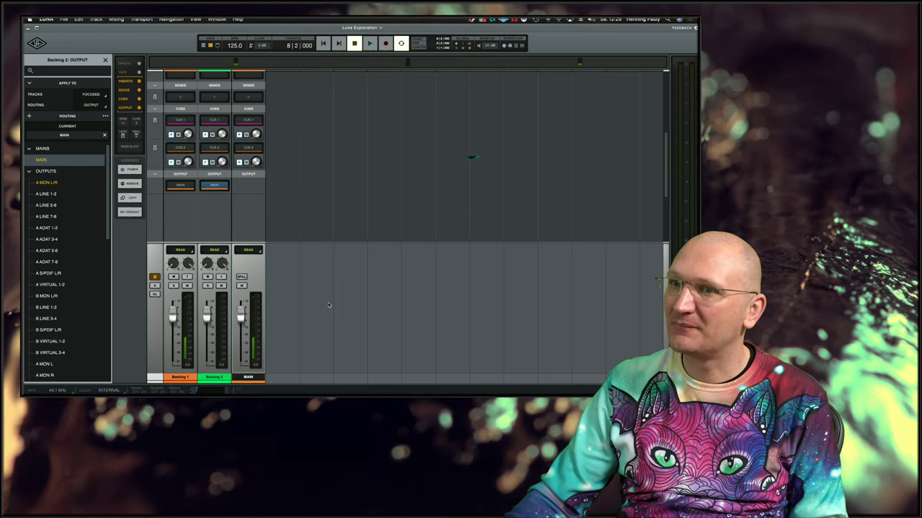
pyautogui.scroll(2, 327, 295)
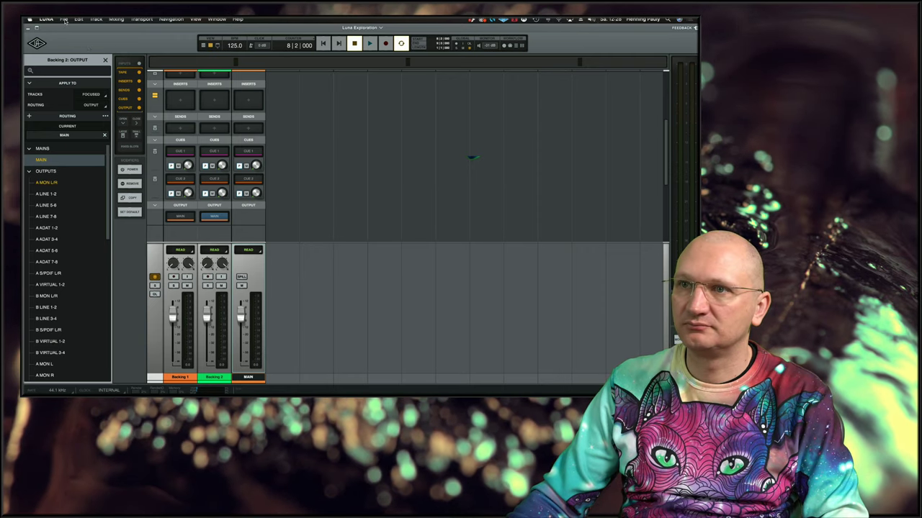
pyautogui.click(204, 45)
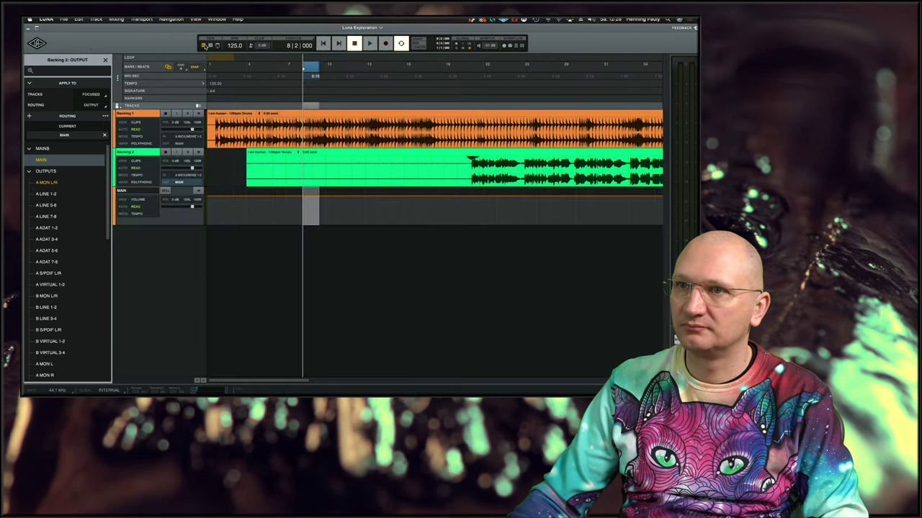
pyautogui.click(210, 45)
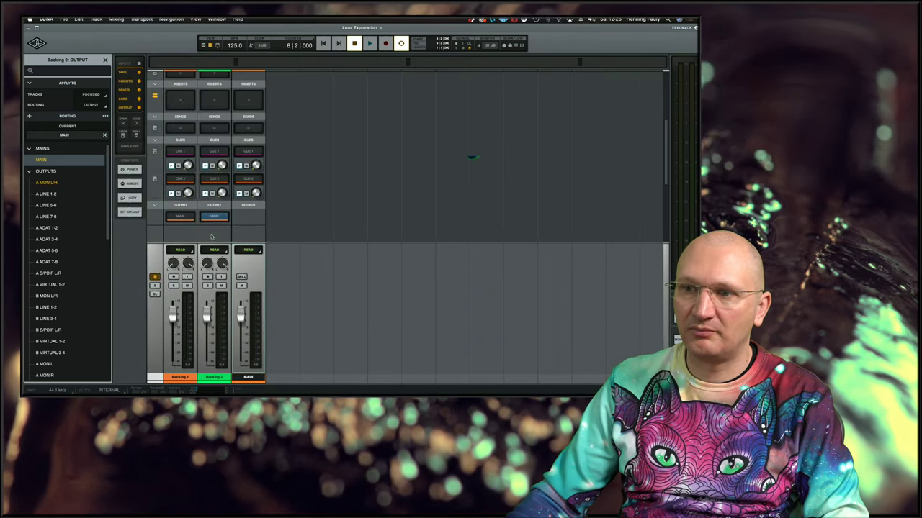
pyautogui.click(190, 378)
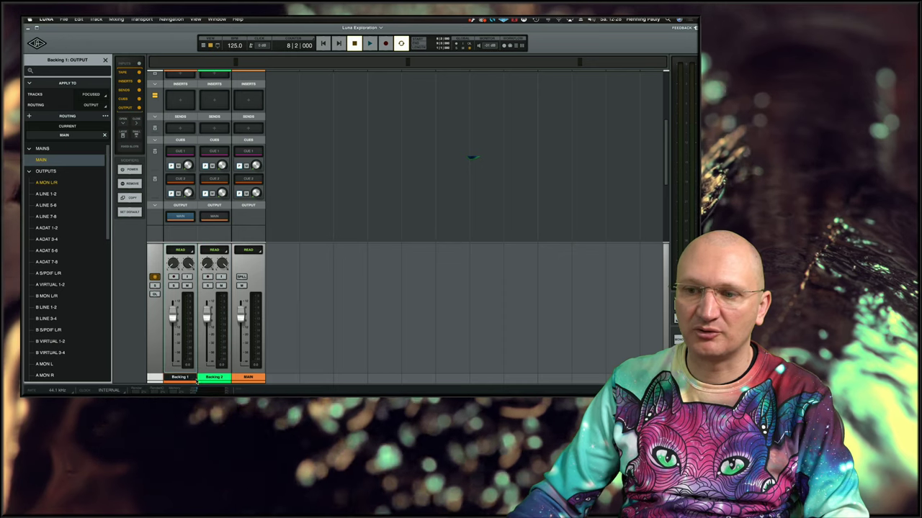
pyautogui.click(258, 378)
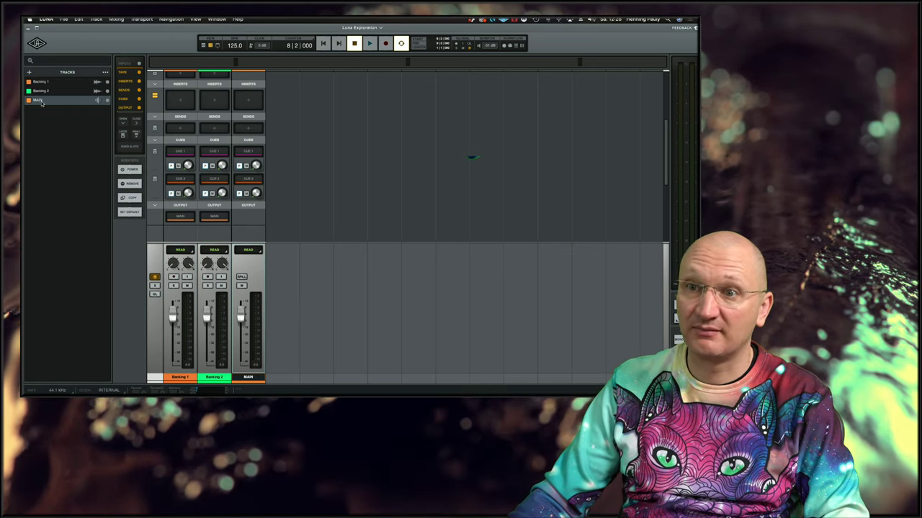
# - Toggle the MAIN track's visibility in the mixer several times, leaving it shown
pyautogui.click(107, 101)
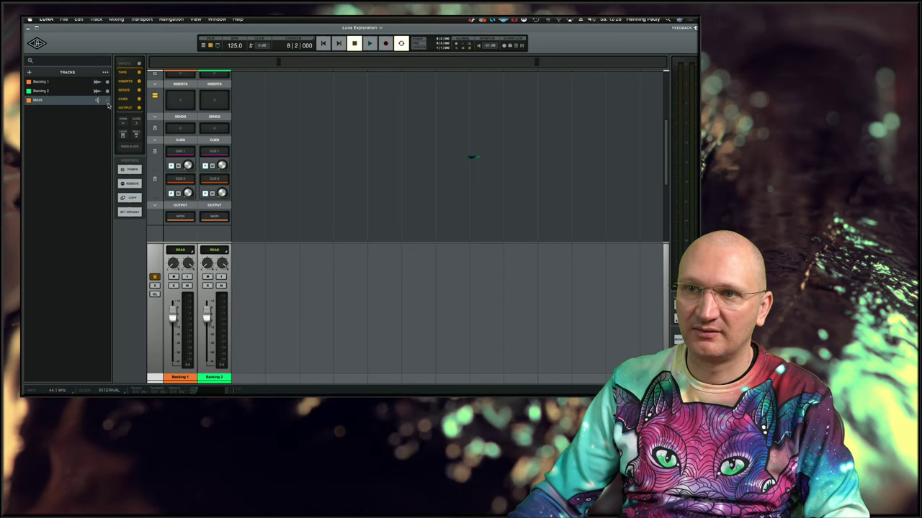
pyautogui.click(107, 101)
pyautogui.click(107, 100)
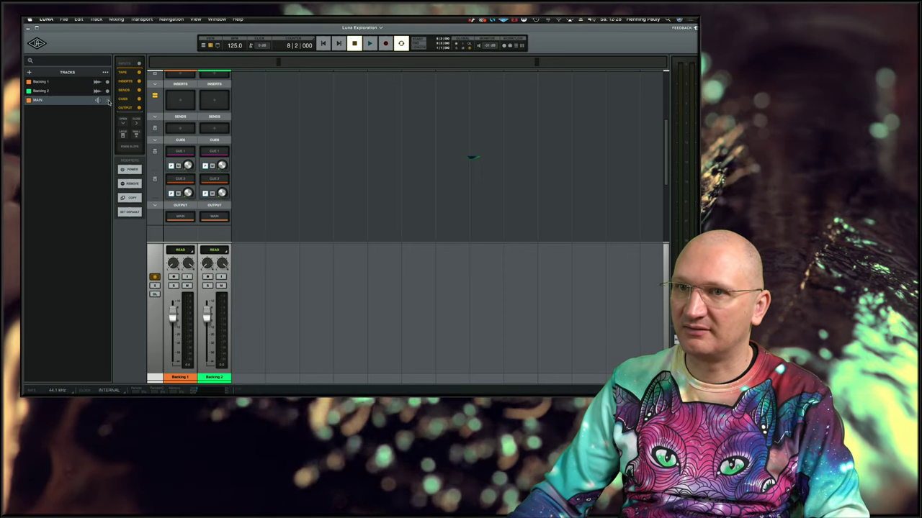
pyautogui.click(107, 101)
pyautogui.click(108, 101)
pyautogui.click(108, 101)
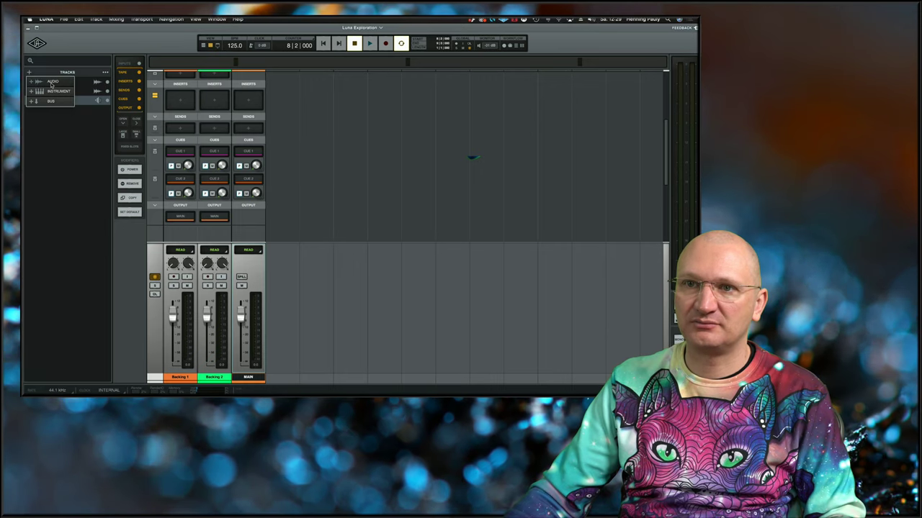
# - Create one new mono audio track with the name TRACK
pyautogui.click(28, 73)
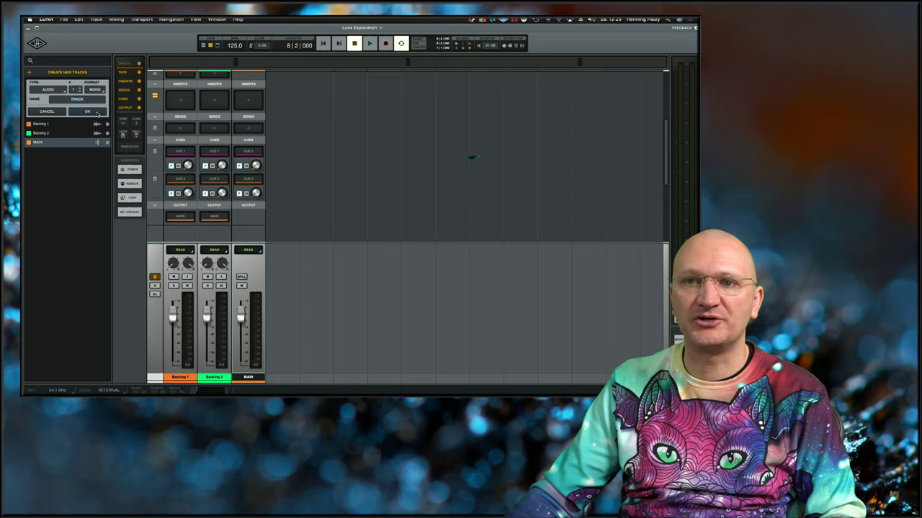
pyautogui.click(88, 112)
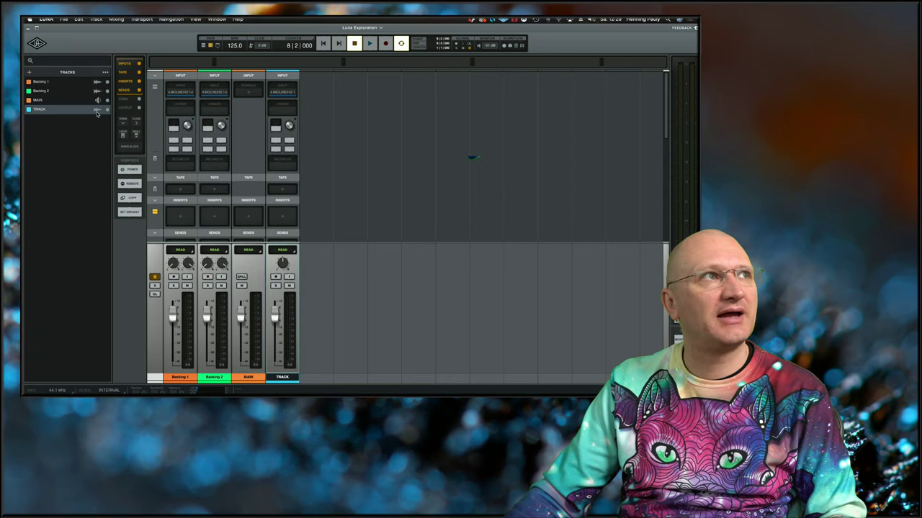
# - Switch to the Console app, raise the NTG3 channel's Cue 1 send level, and return to LUNA with Console minimized
pyautogui.moveTo(410, 378)
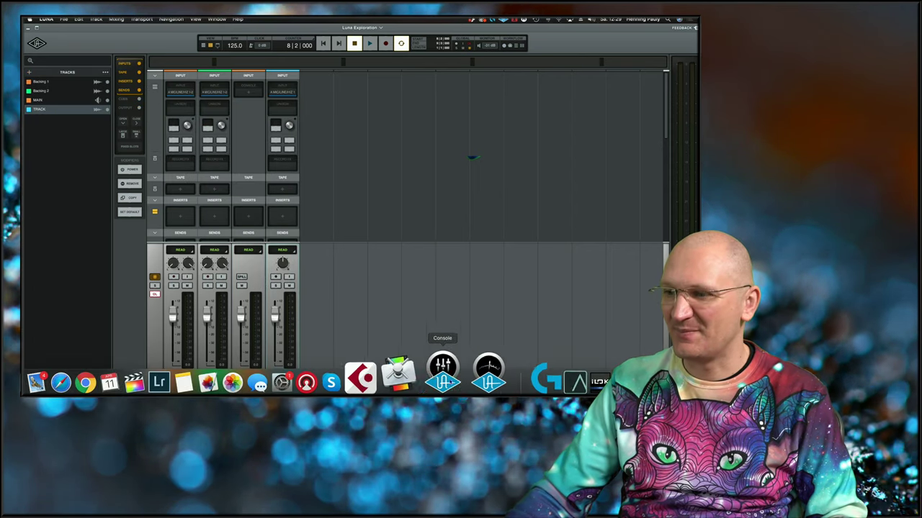
pyautogui.click(444, 378)
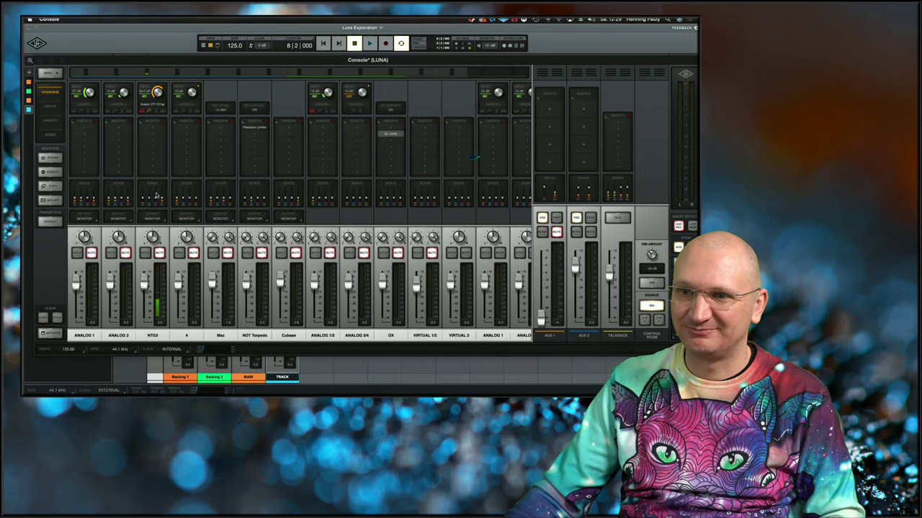
pyautogui.moveTo(245, 292); pyautogui.dragTo(245, 243)
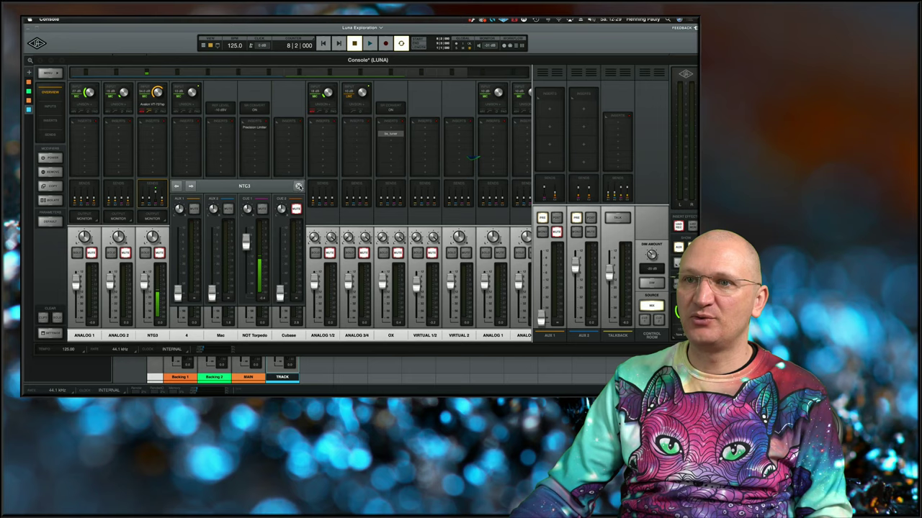
pyautogui.click(298, 187)
pyautogui.moveTo(115, 64); pyautogui.dragTo(141, 67)
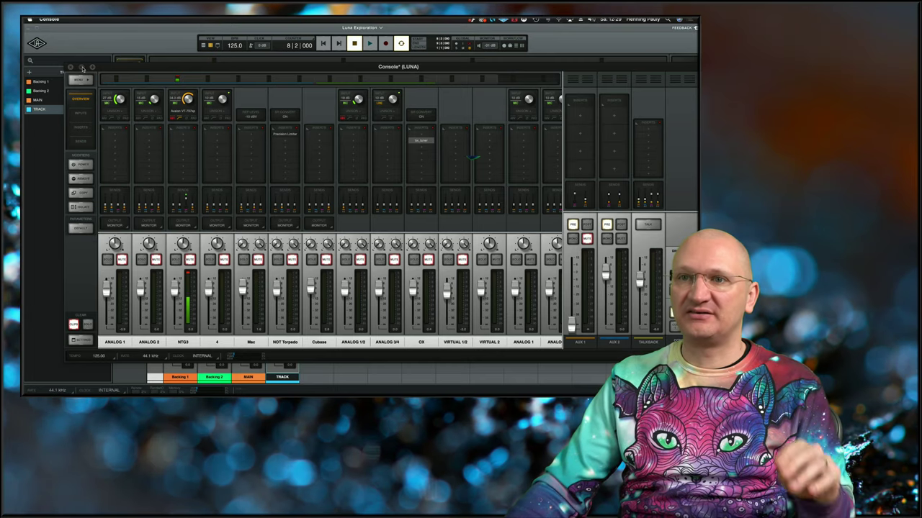
pyautogui.click(81, 67)
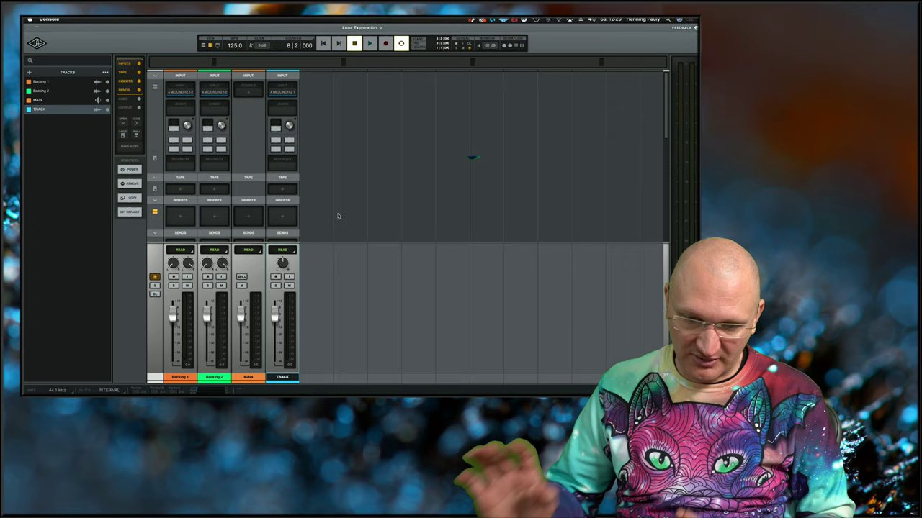
pyautogui.click(364, 334)
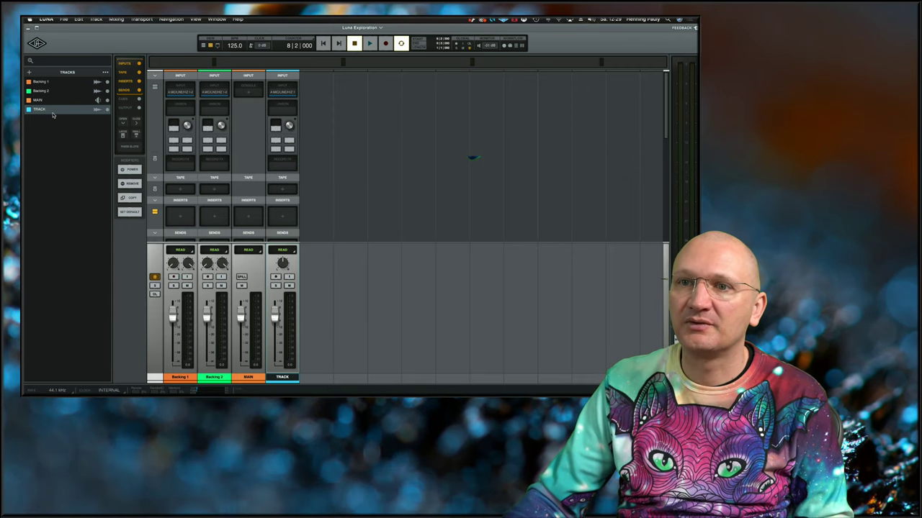
# - Place the new track before MAIN in the track list and rename it GIT1
pyautogui.moveTo(53, 98); pyautogui.dragTo(57, 118)
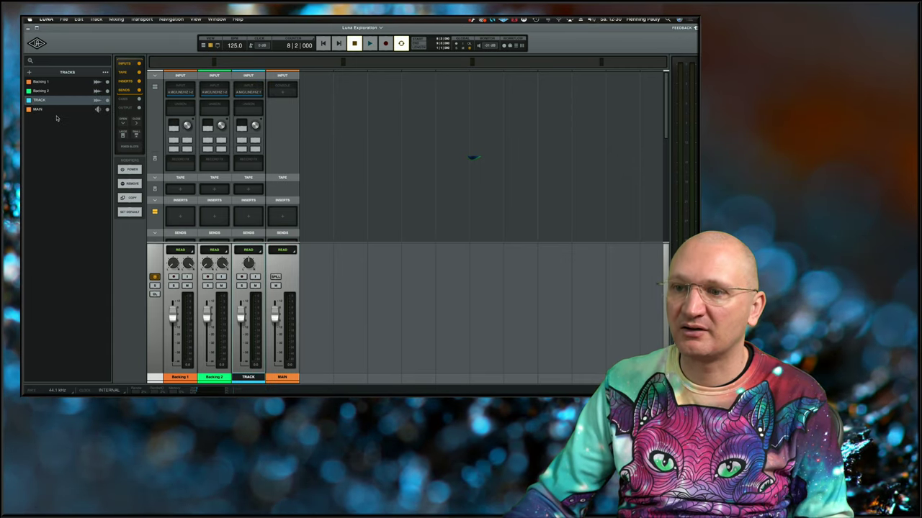
pyautogui.doubleClick(43, 100)
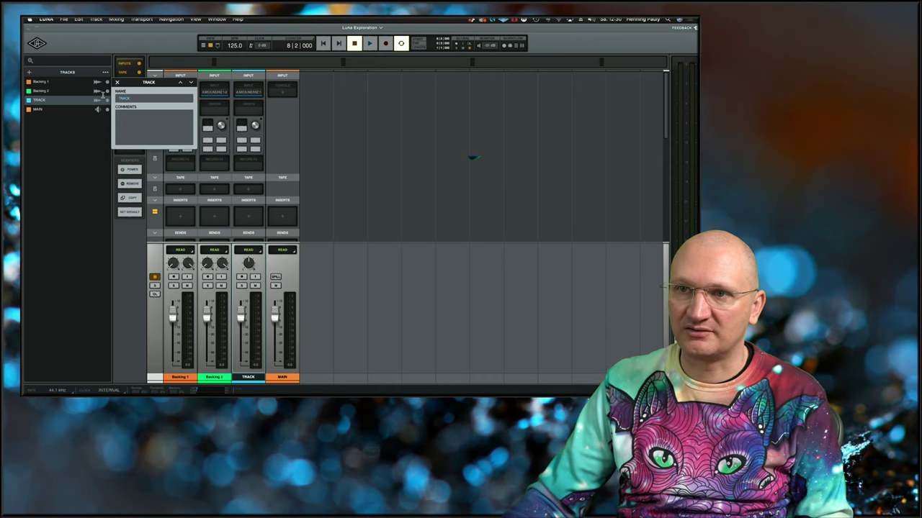
pyautogui.write('GIT')
pyautogui.press('Return')
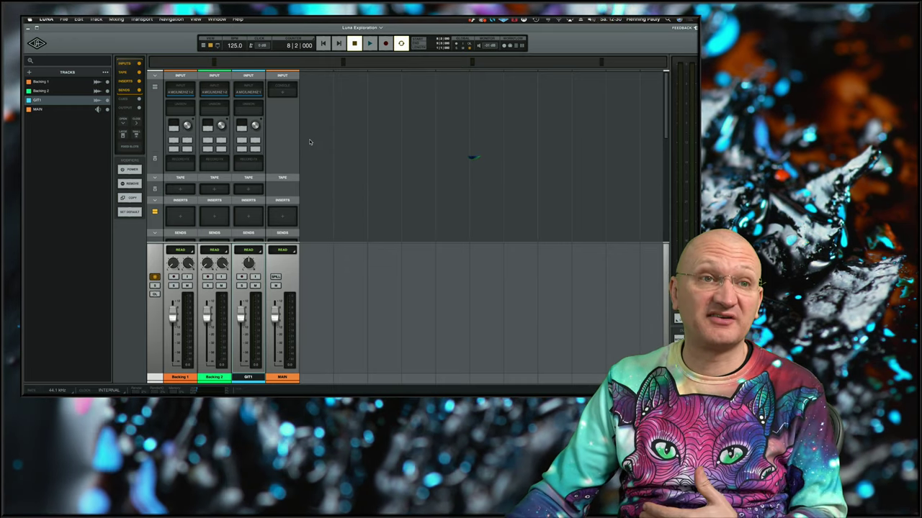
# - Examine the input options for Backing 1 and GIT1, play the loop briefly, close the input browser and select MAIN
pyautogui.click(180, 92)
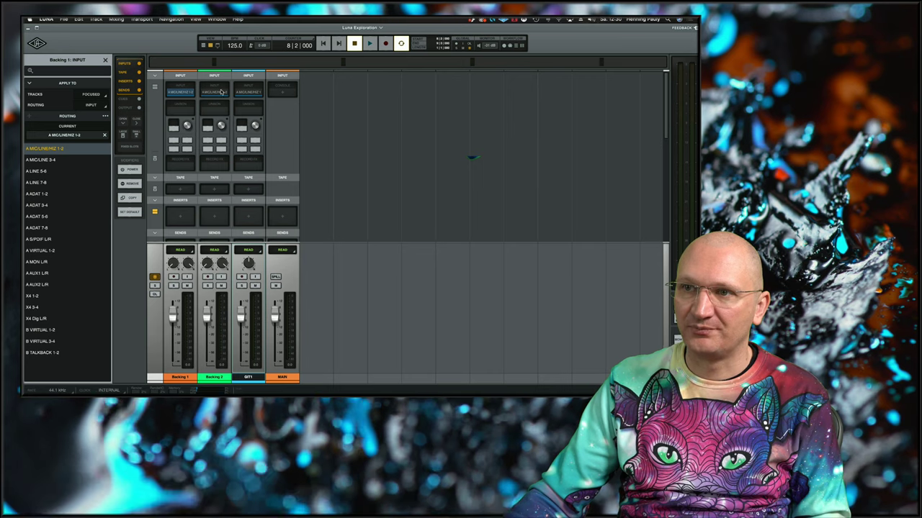
pyautogui.click(247, 93)
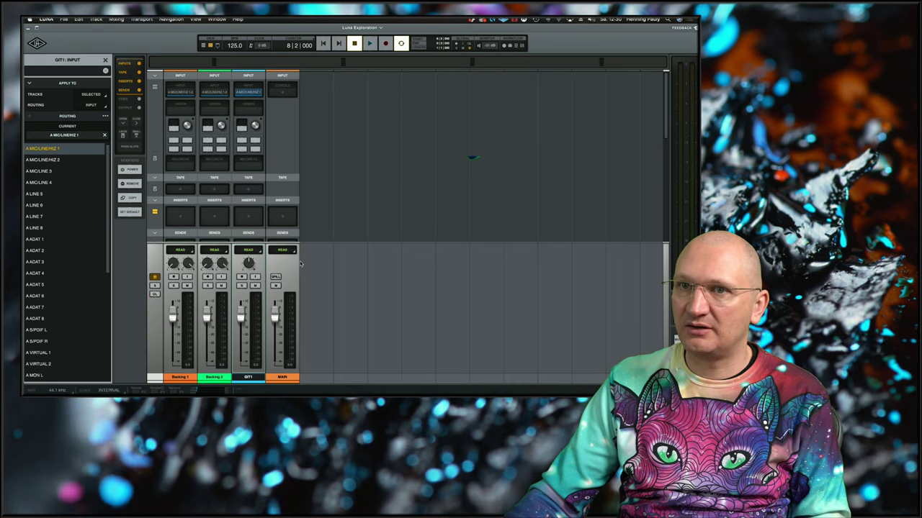
pyautogui.press('space')
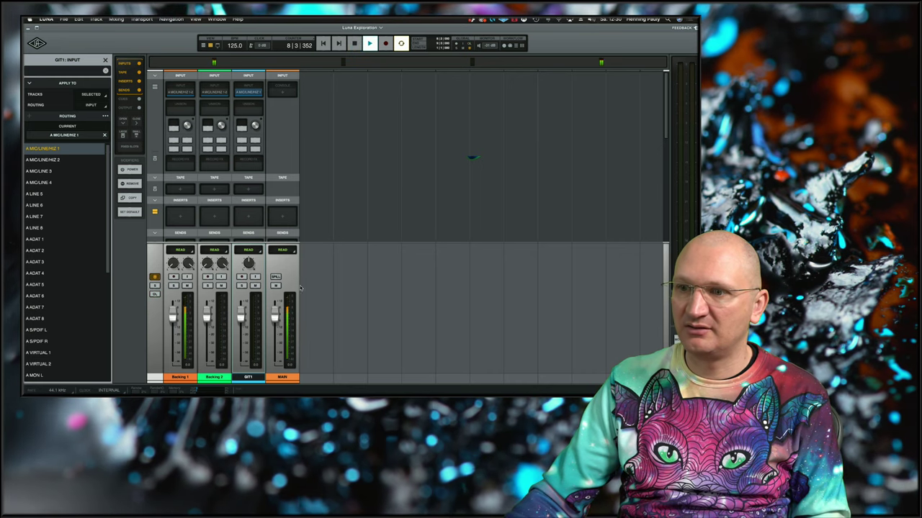
pyautogui.press('space')
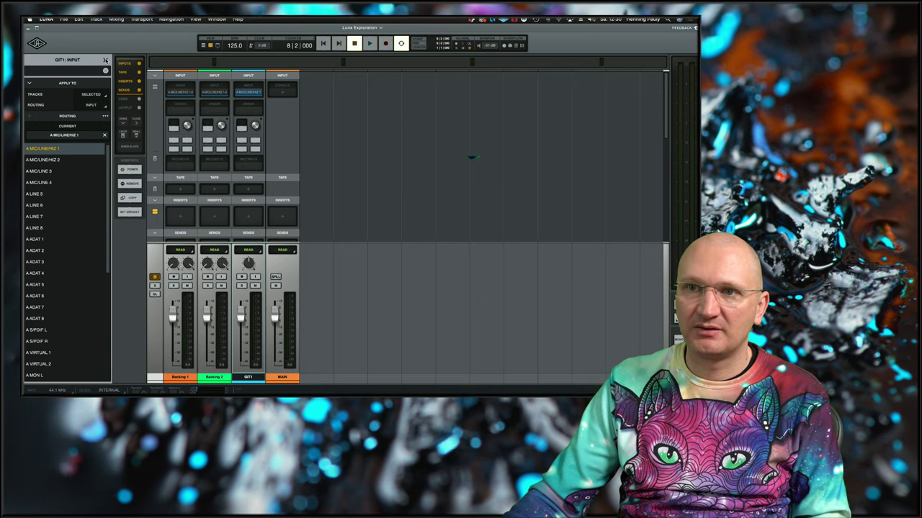
pyautogui.click(105, 60)
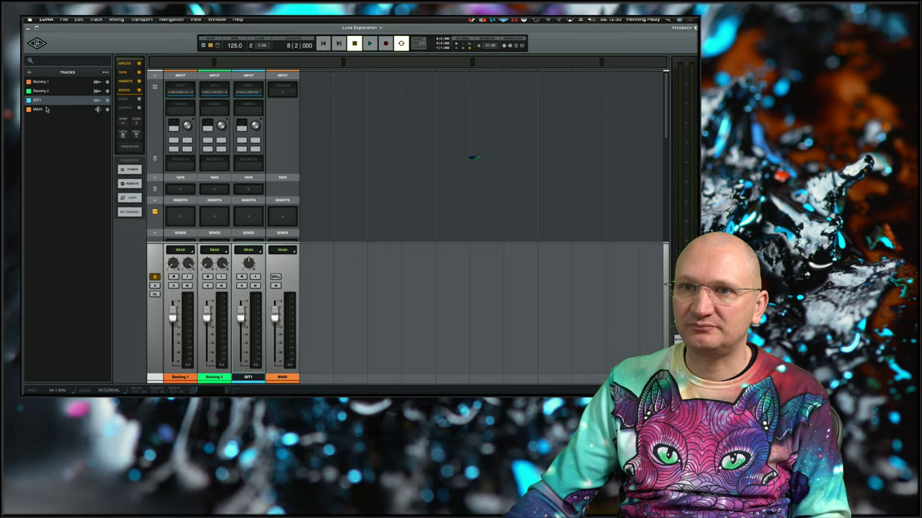
pyautogui.click(62, 108)
pyautogui.press('space')
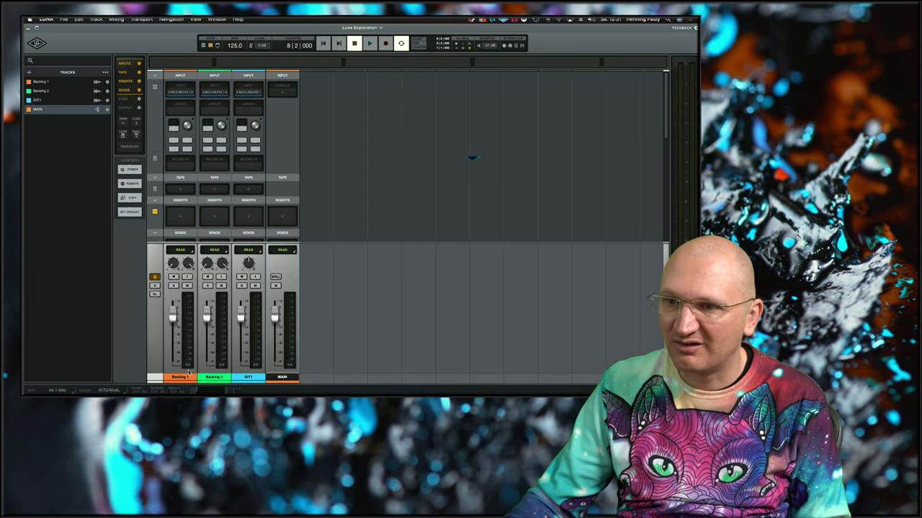
# - Toggle input monitoring on the Backing 1 channel to check its preamp controls, leaving monitoring enabled
pyautogui.click(187, 277)
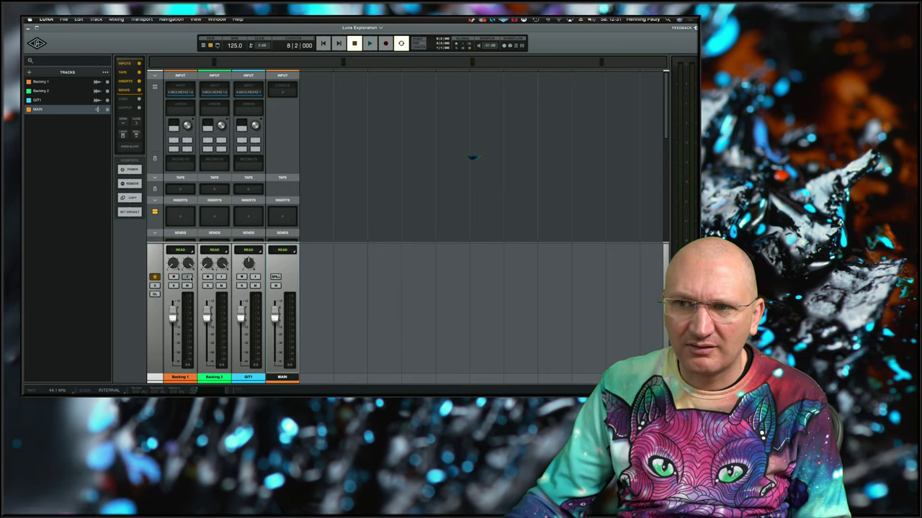
pyautogui.click(188, 278)
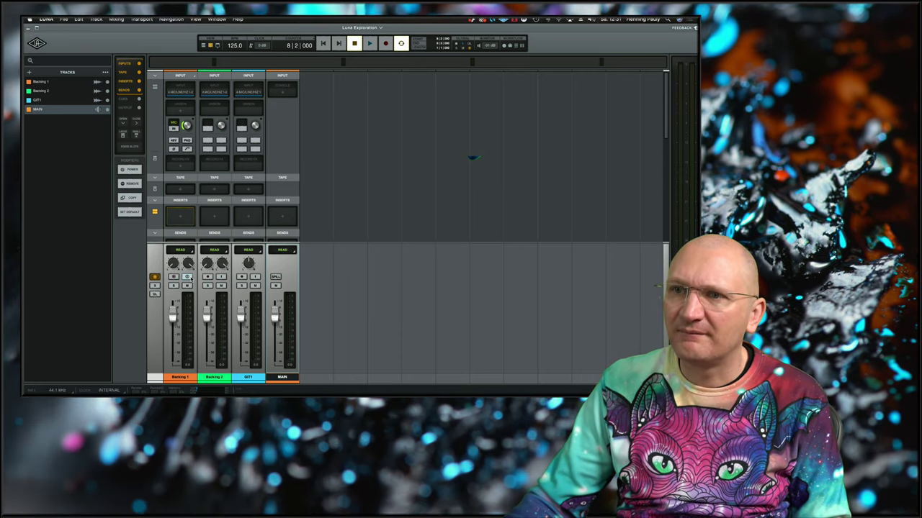
pyautogui.click(188, 277)
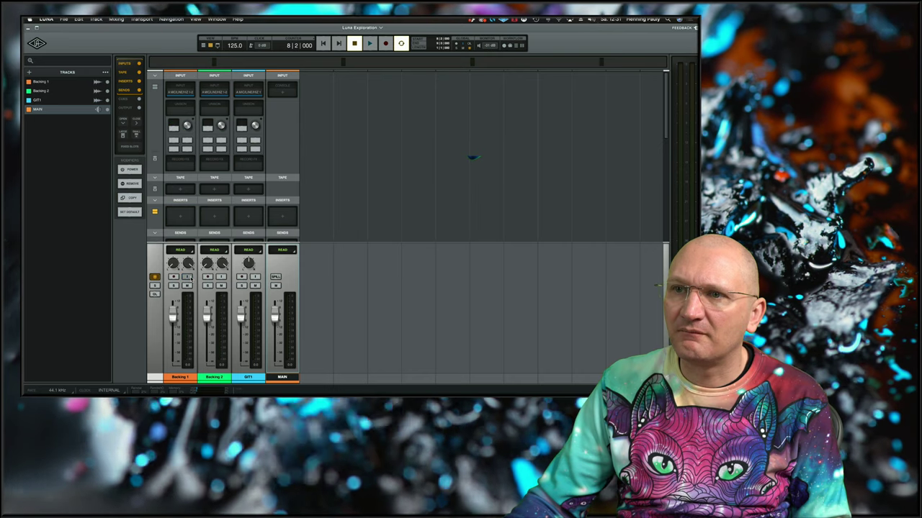
pyautogui.click(189, 277)
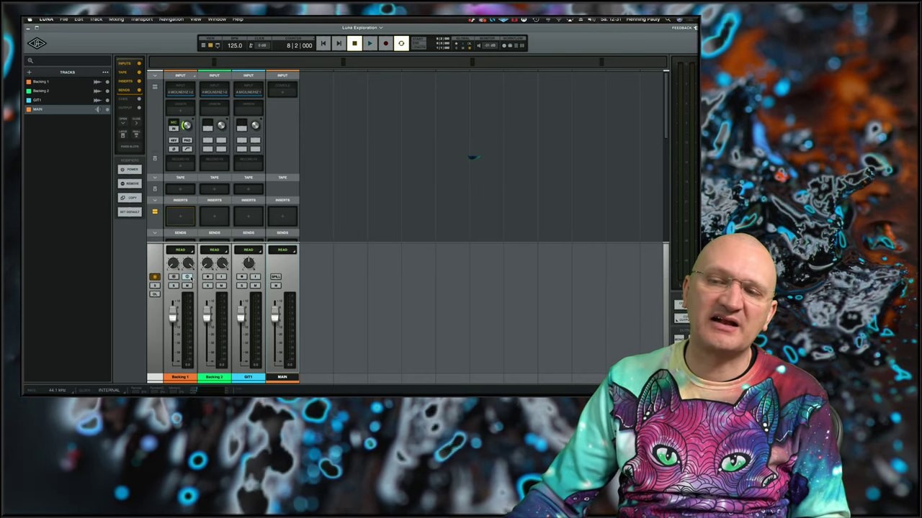
pyautogui.click(189, 277)
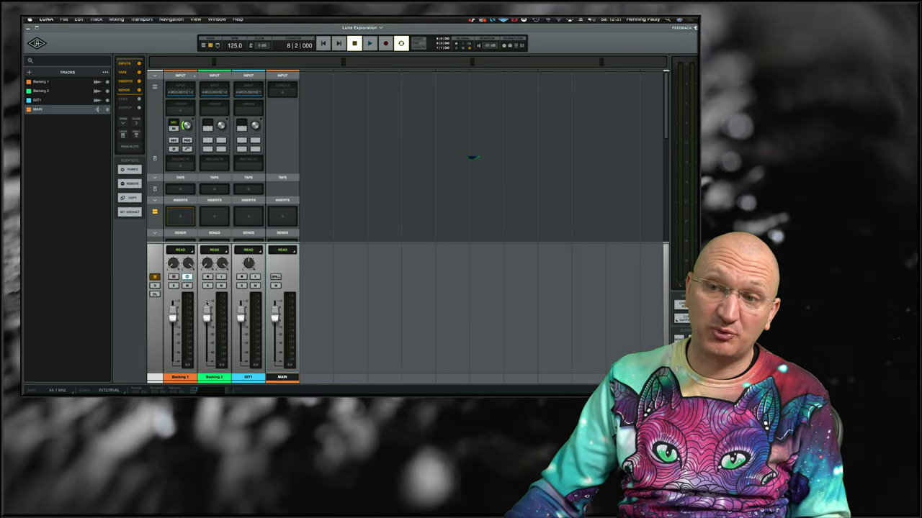
# - Arrange the LUNA and Console windows to compare their input channels, and bring LUNA's mixer back to nearly full-screen position
pyautogui.moveTo(146, 30); pyautogui.dragTo(291, 56)
pyautogui.click(434, 373)
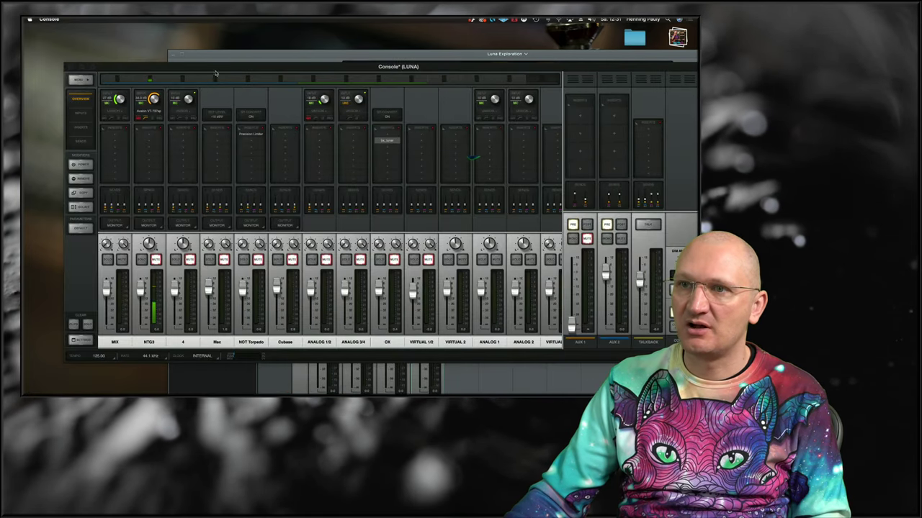
pyautogui.moveTo(218, 71); pyautogui.dragTo(205, 150)
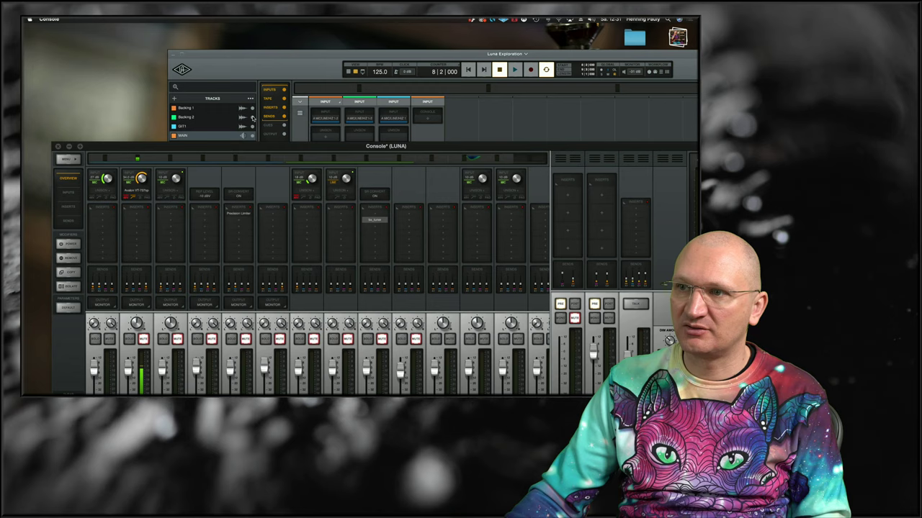
pyautogui.moveTo(313, 56); pyautogui.dragTo(340, 54)
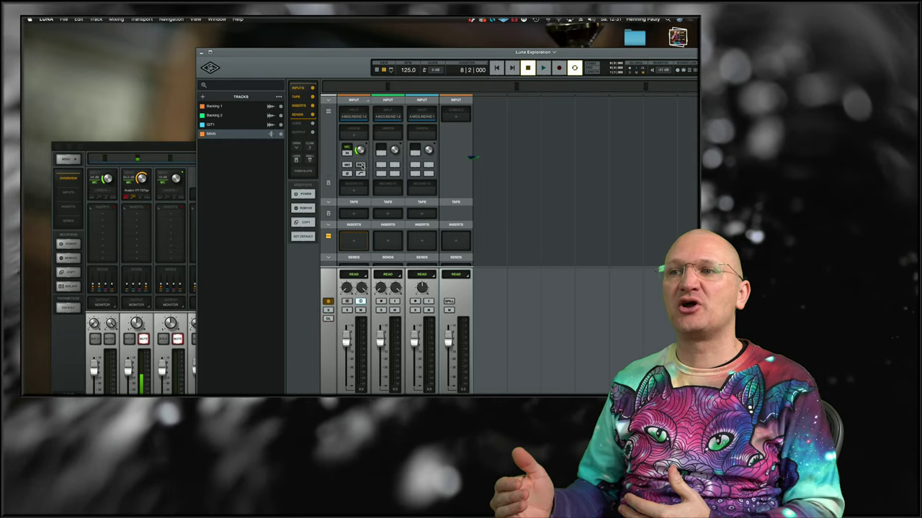
pyautogui.moveTo(274, 50); pyautogui.dragTo(272, 47)
pyautogui.doubleClick(272, 47)
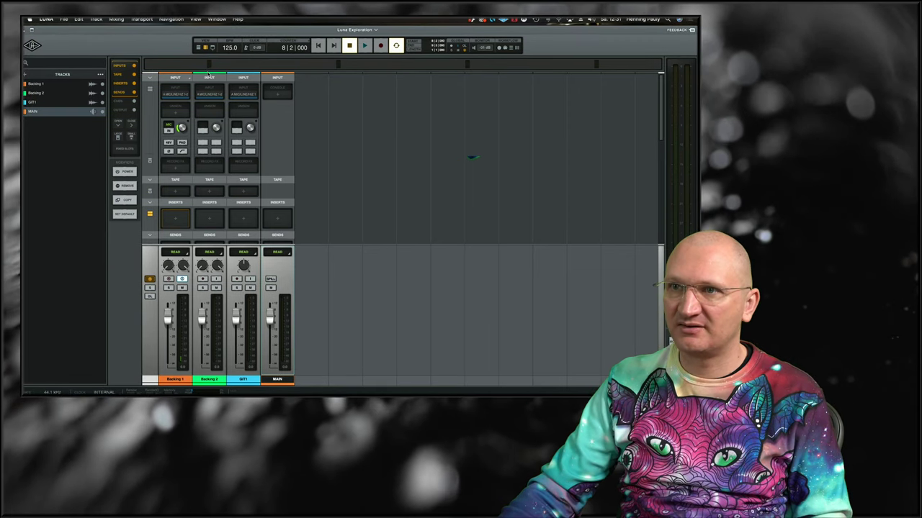
# - Switch to the Console app and raise the first cue send of the NTG3 channel
pyautogui.click(200, 47)
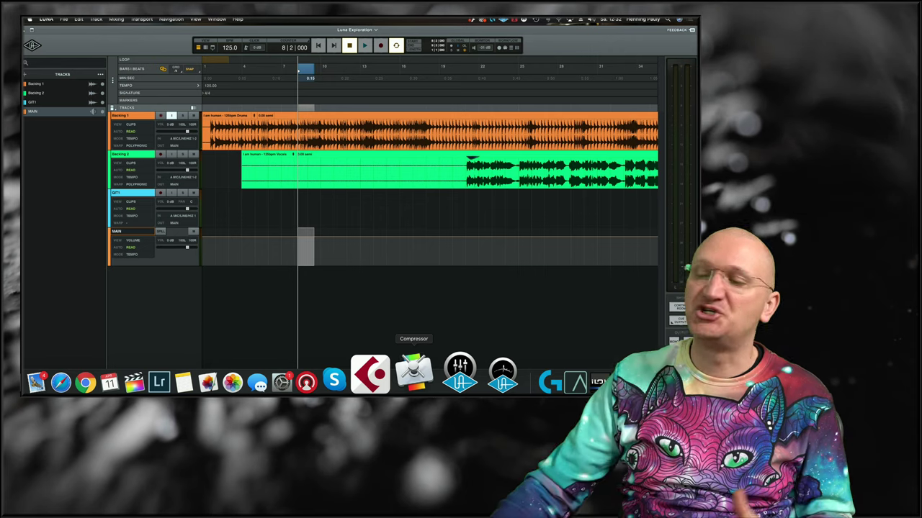
pyautogui.click(455, 376)
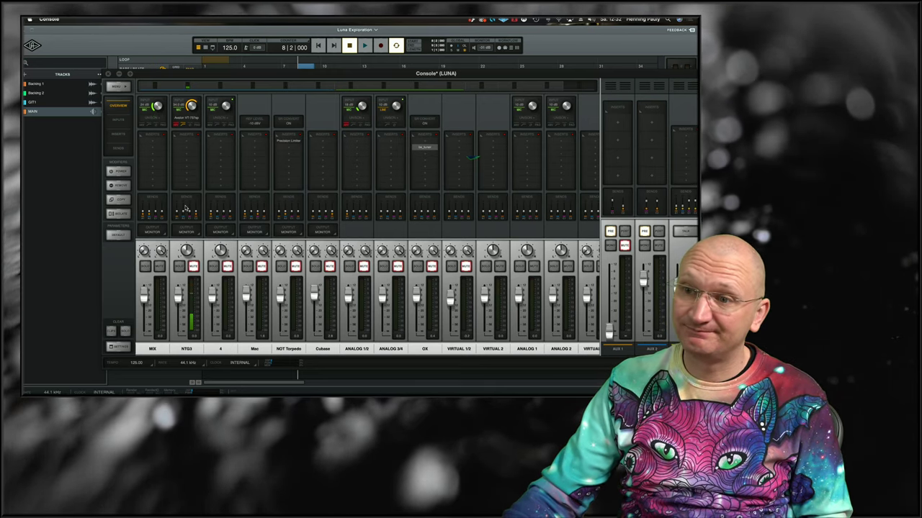
pyautogui.click(184, 209)
pyautogui.moveTo(279, 308); pyautogui.dragTo(279, 253)
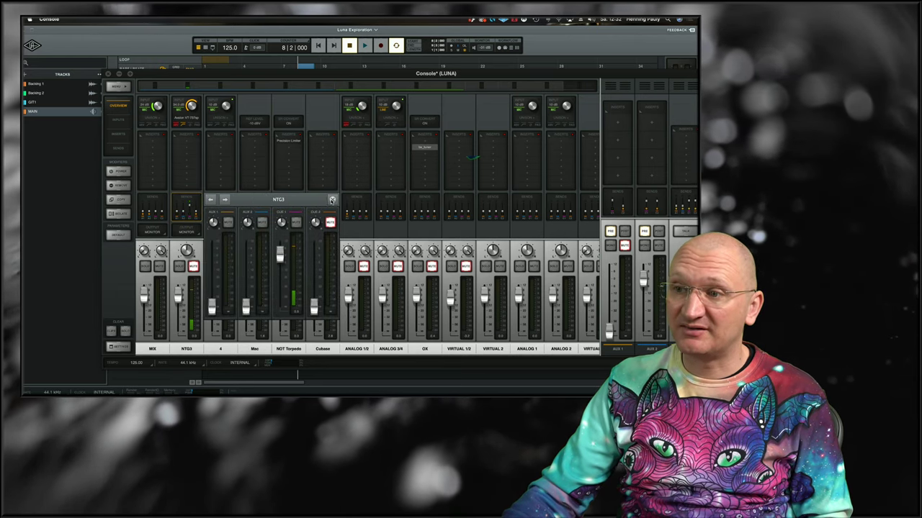
pyautogui.click(192, 269)
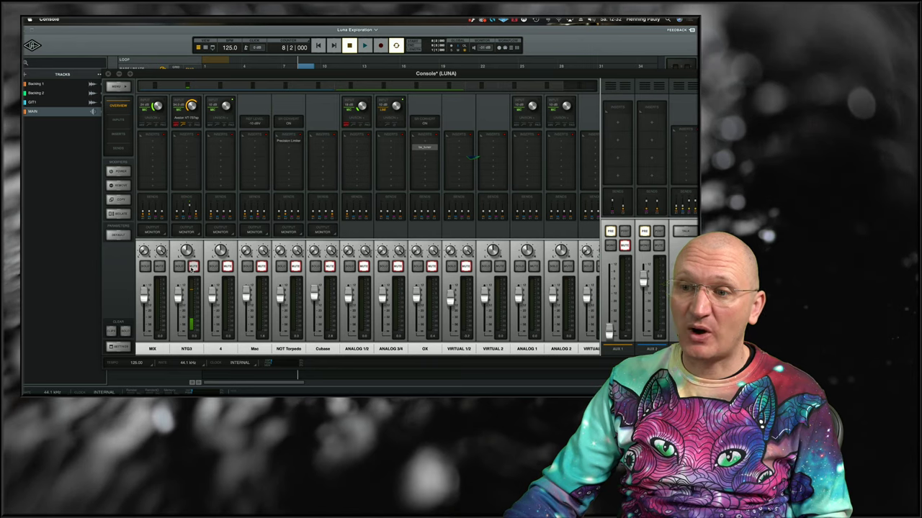
# - Move the Console window aside, switch back to LUNA's mixer view and shift its window down slightly
pyautogui.moveTo(157, 73); pyautogui.dragTo(208, 72)
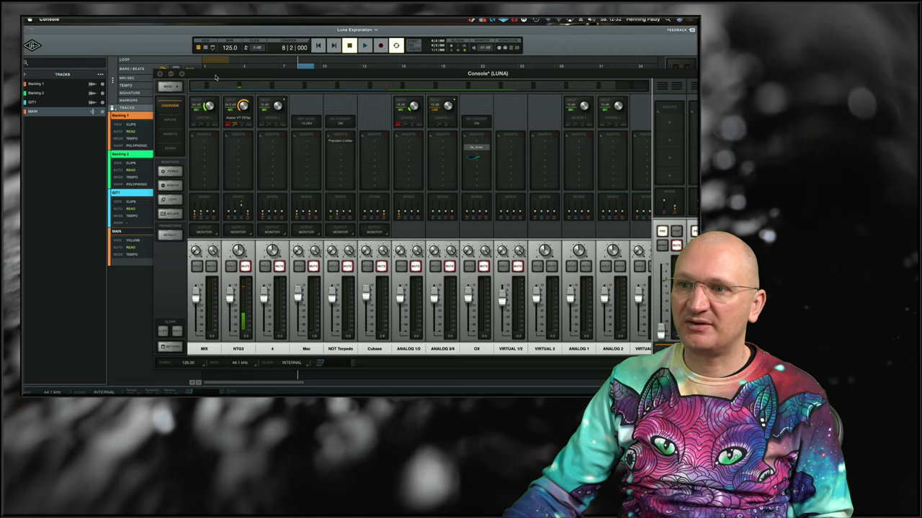
pyautogui.moveTo(215, 77); pyautogui.dragTo(358, 91)
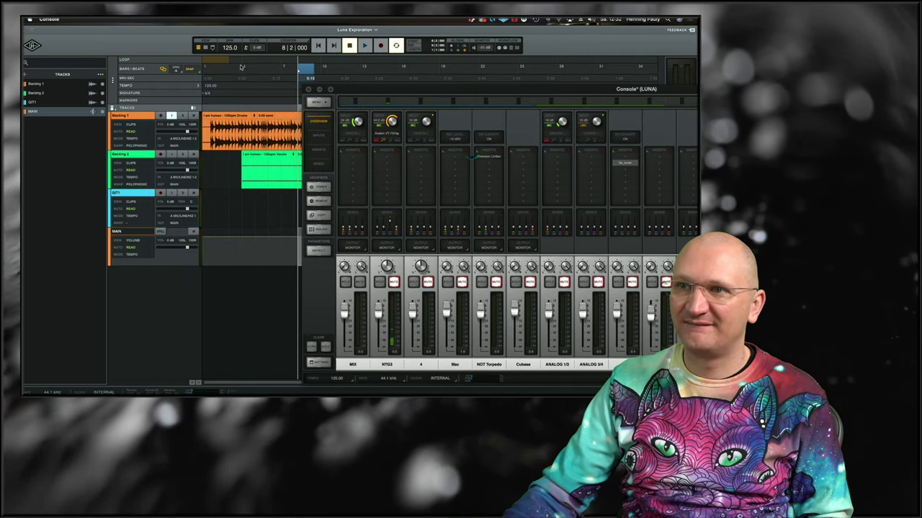
pyautogui.click(205, 47)
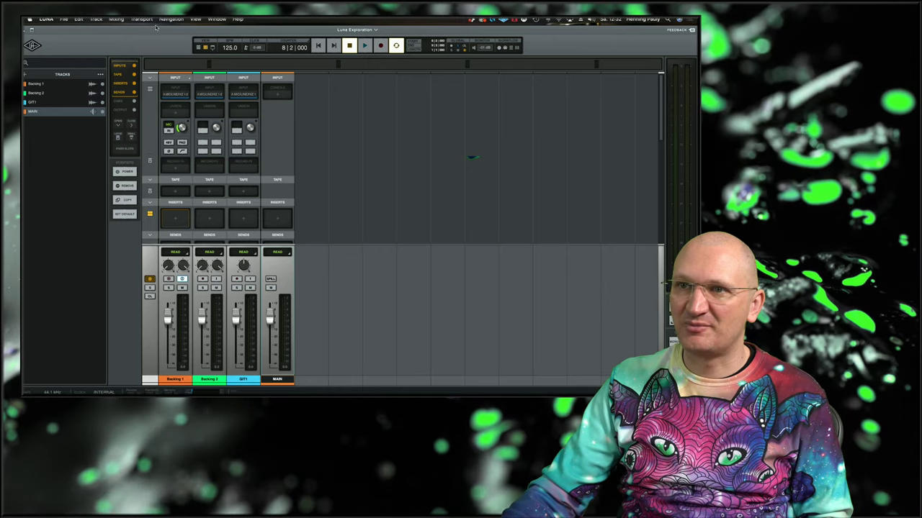
pyautogui.moveTo(156, 27); pyautogui.dragTo(189, 44)
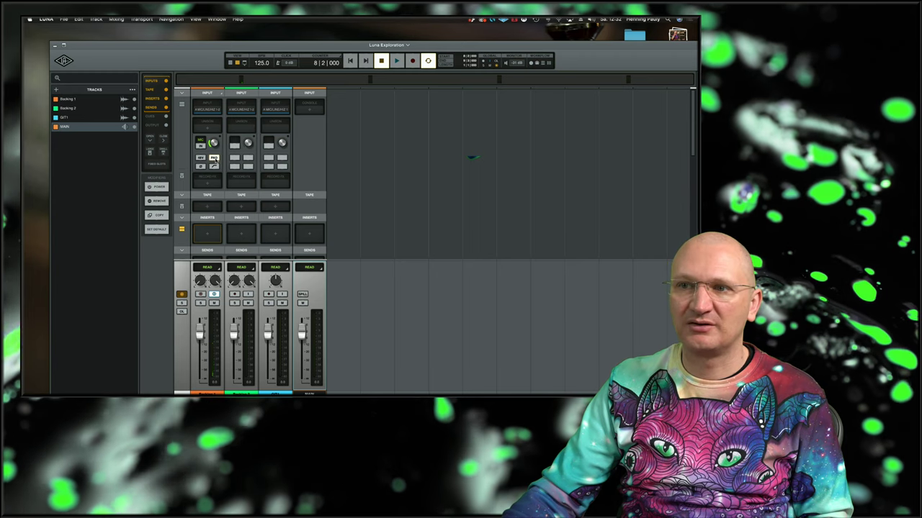
# - Load the Avalon VT-737sp plug-in into the Unison slot of the Backing 1 track
pyautogui.click(201, 158)
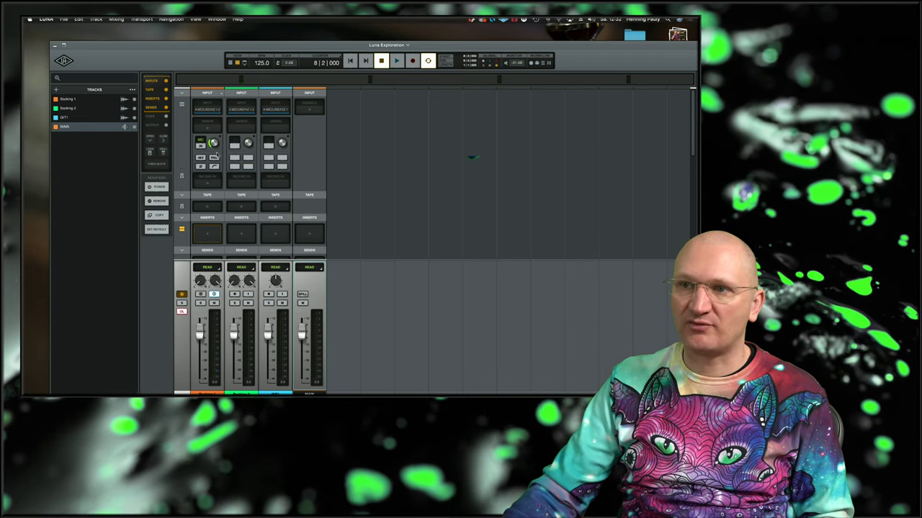
pyautogui.click(208, 130)
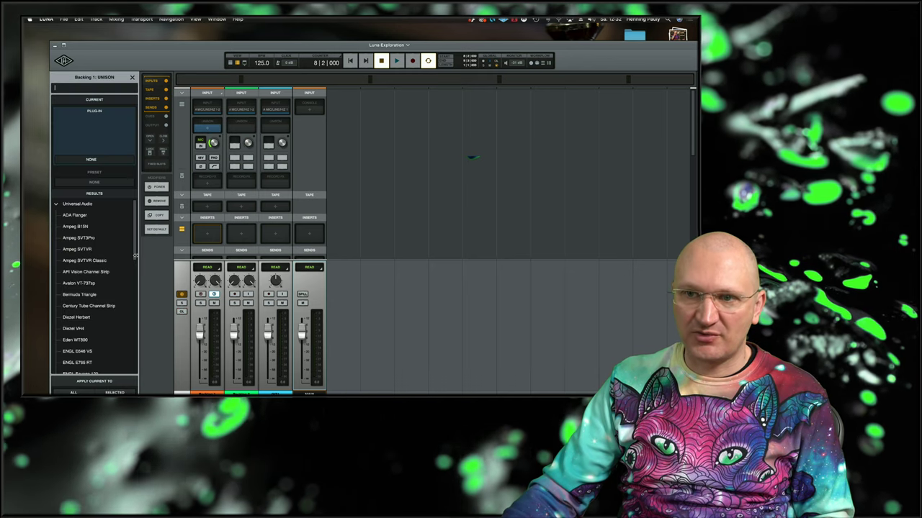
pyautogui.scroll(-2, 133, 234)
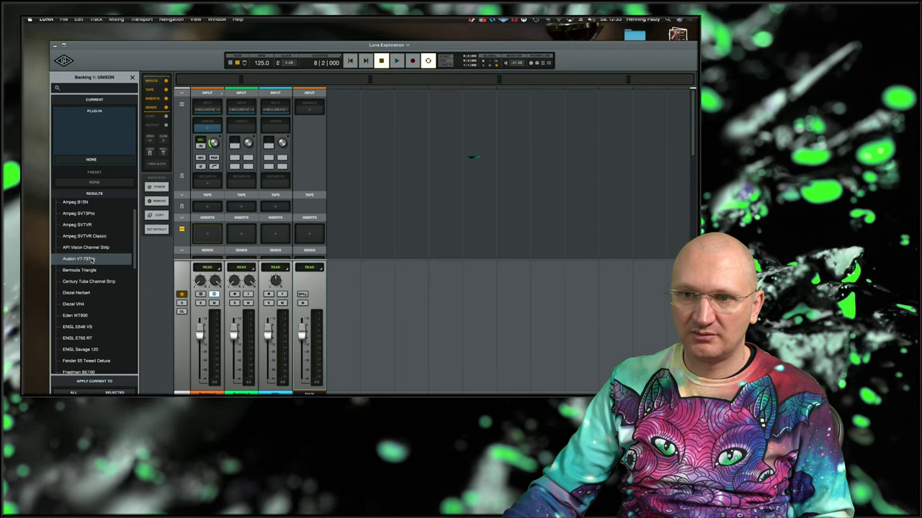
pyautogui.click(92, 261)
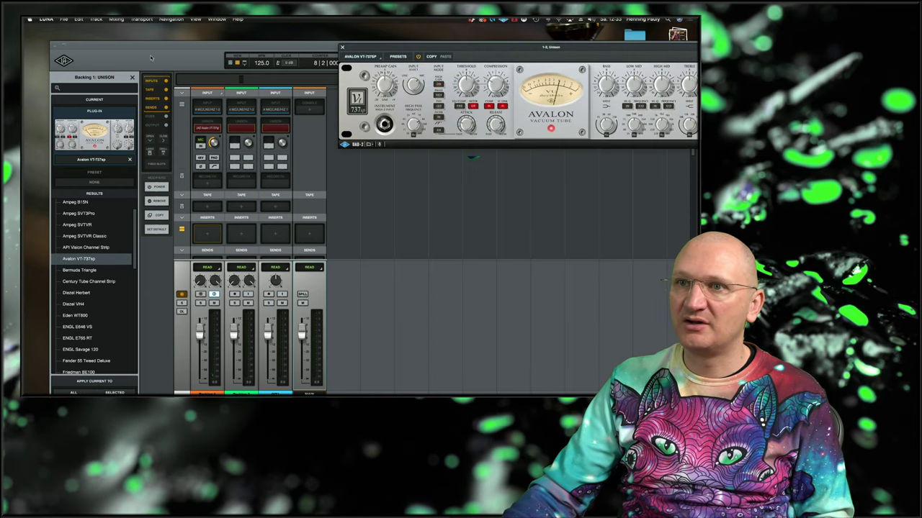
# - Uncover the Console window to check its channels' Unison slots, and close the Avalon plug-in window
pyautogui.moveTo(151, 47); pyautogui.dragTo(144, 292)
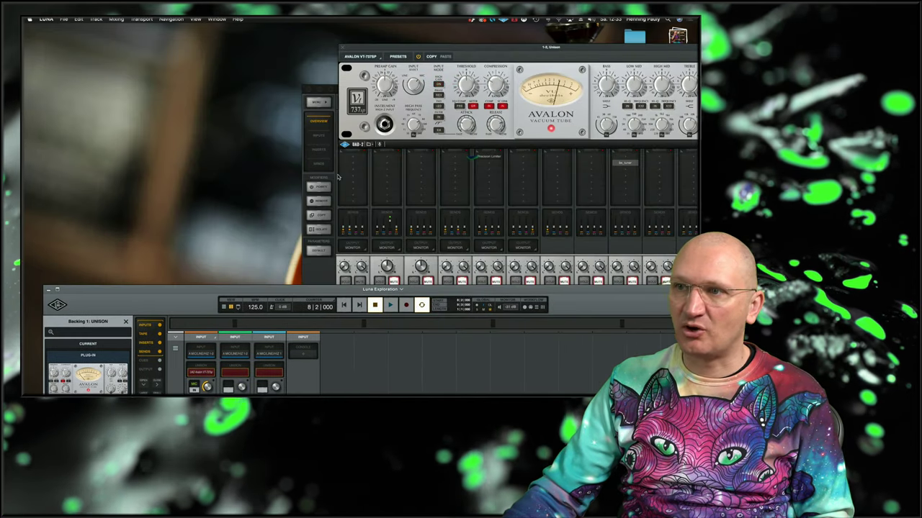
pyautogui.click(375, 190)
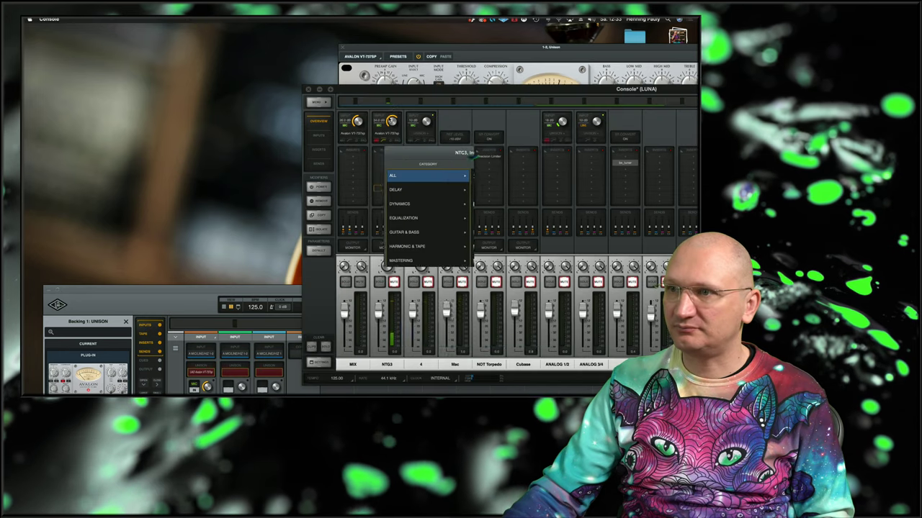
pyautogui.moveTo(394, 91); pyautogui.dragTo(191, 106)
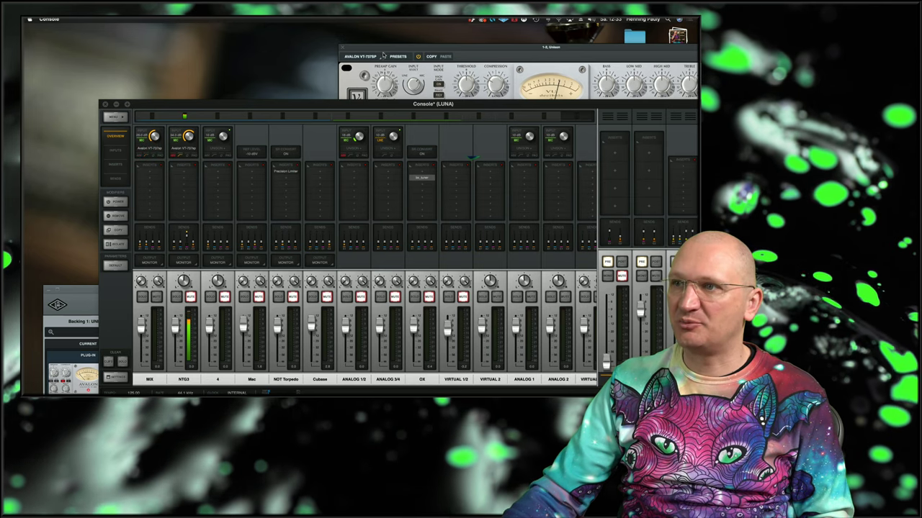
pyautogui.click(351, 51)
pyautogui.moveTo(378, 50); pyautogui.dragTo(192, 73)
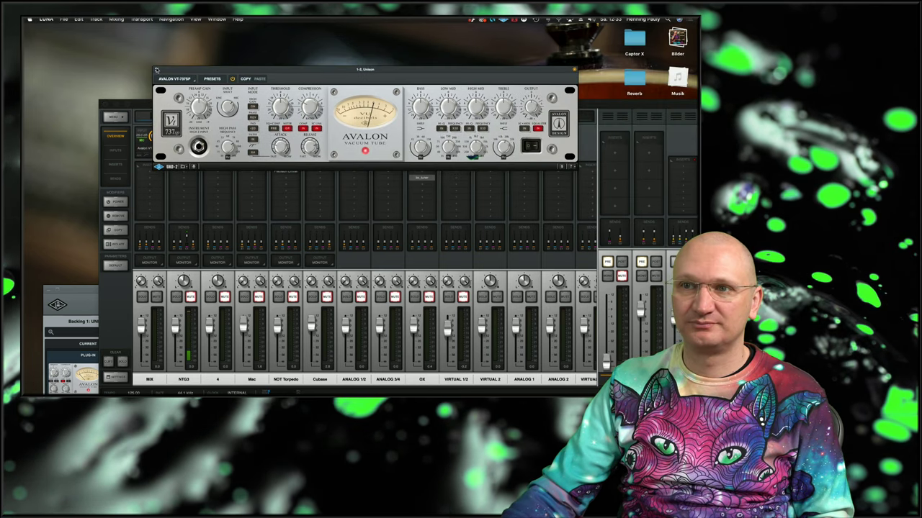
pyautogui.click(156, 70)
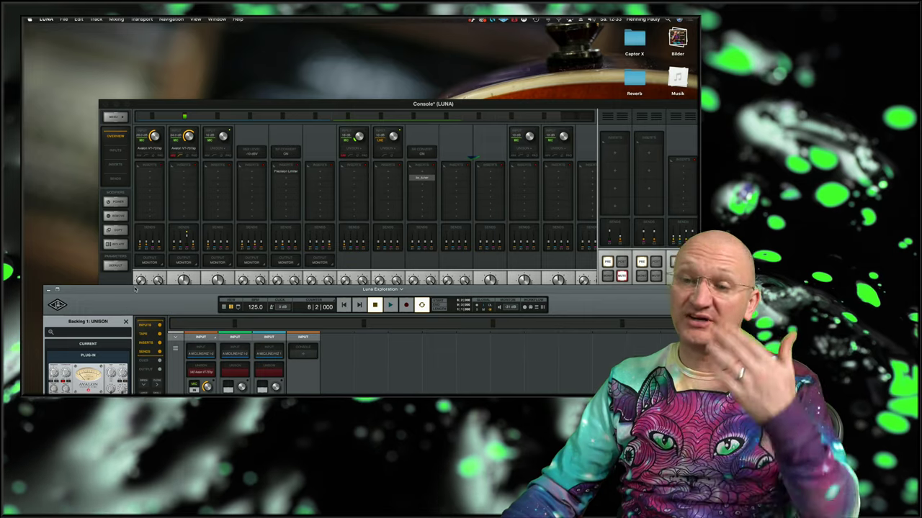
# - Return to the LUNA mixer, briefly reopen the Avalon plug-in and remove it from Backing 1's Unison slot
pyautogui.doubleClick(135, 289)
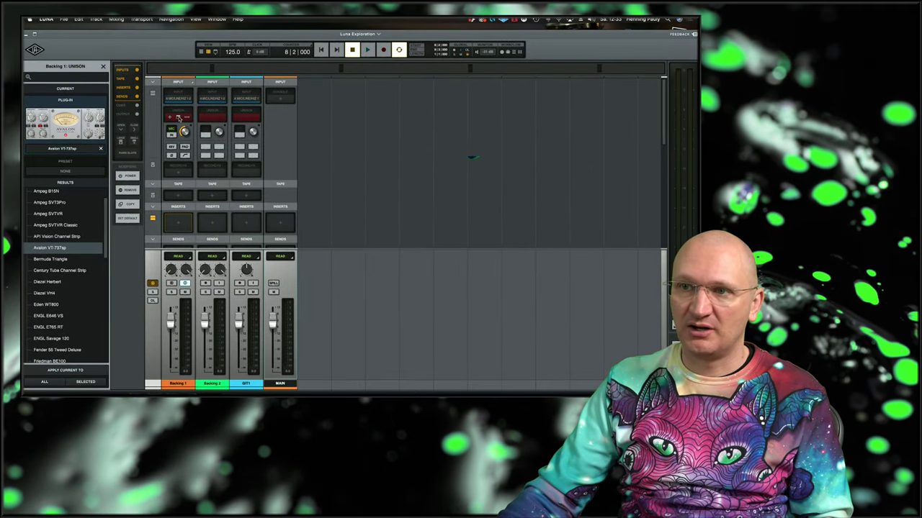
pyautogui.click(179, 117)
pyautogui.moveTo(434, 55); pyautogui.dragTo(239, 103)
pyautogui.click(217, 98)
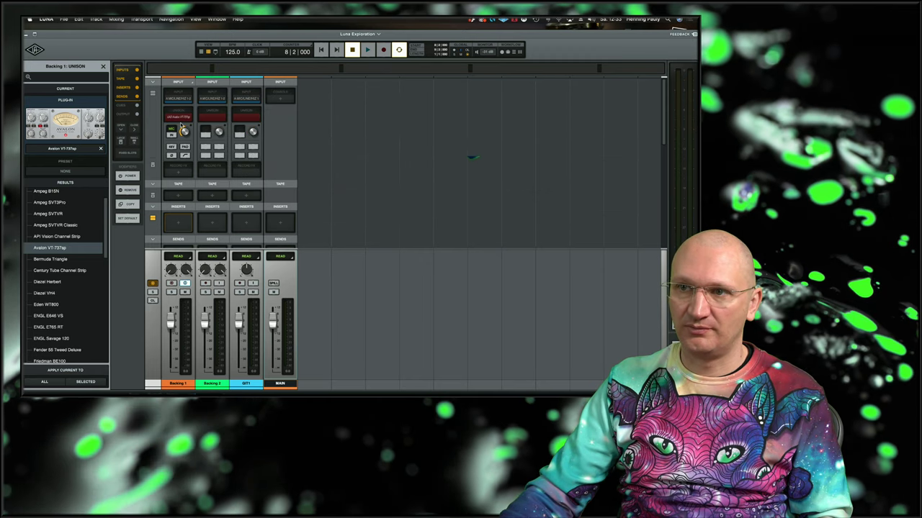
pyautogui.rightClick(180, 120)
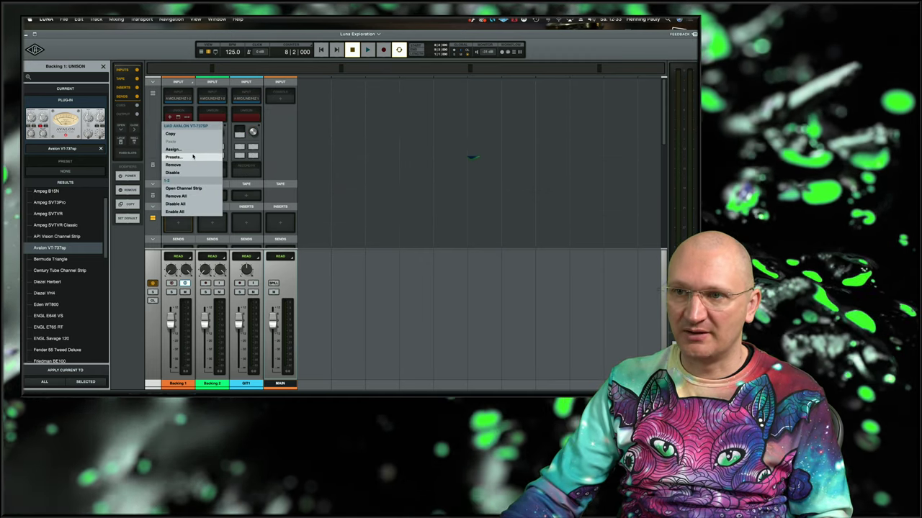
pyautogui.click(174, 165)
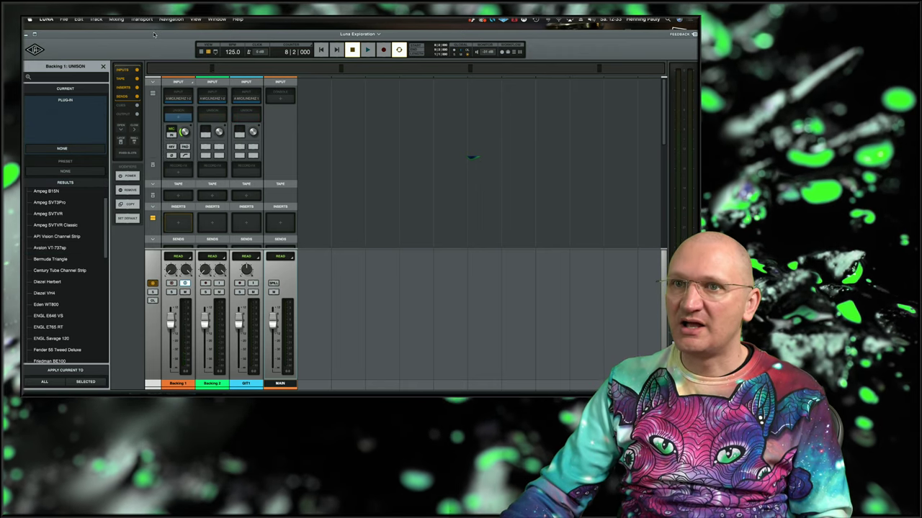
# - Load the Avalon VT-737sp into Backing 1's Unison slot again and remove it from the slot
pyautogui.moveTo(158, 31); pyautogui.dragTo(167, 25)
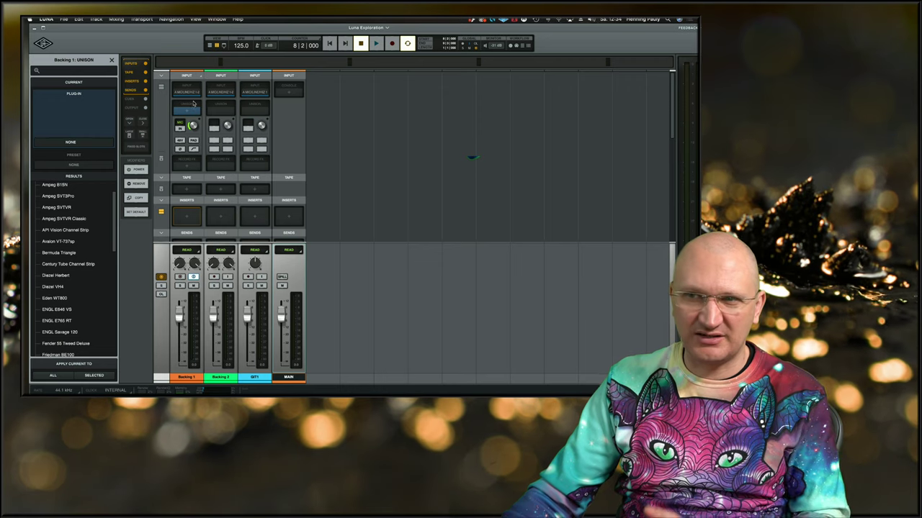
pyautogui.click(193, 112)
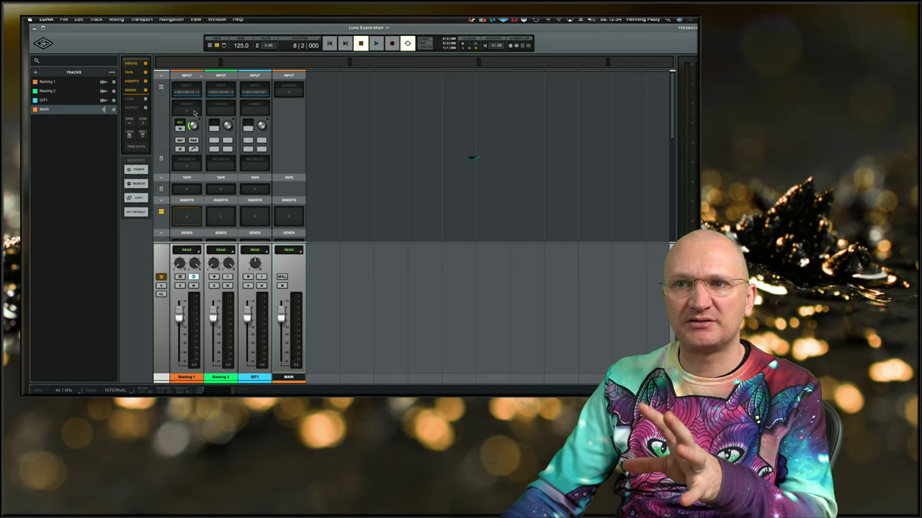
pyautogui.click(194, 111)
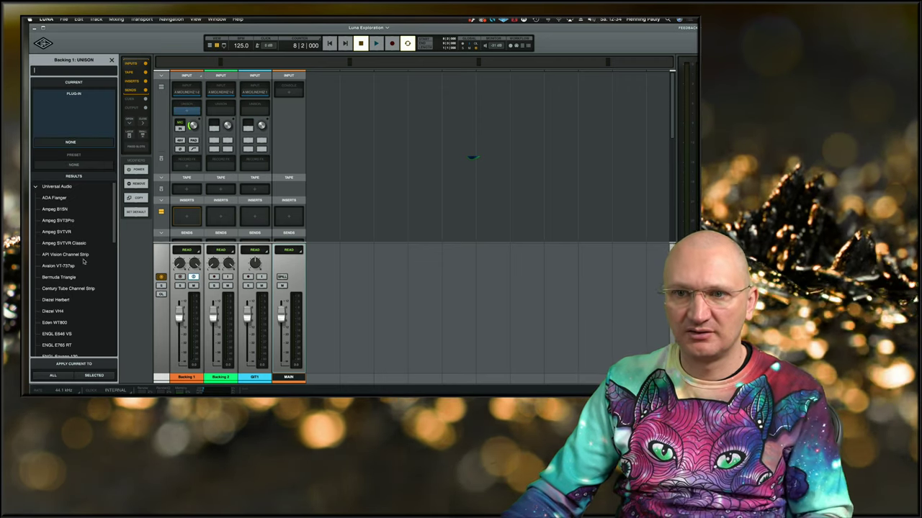
pyautogui.click(65, 267)
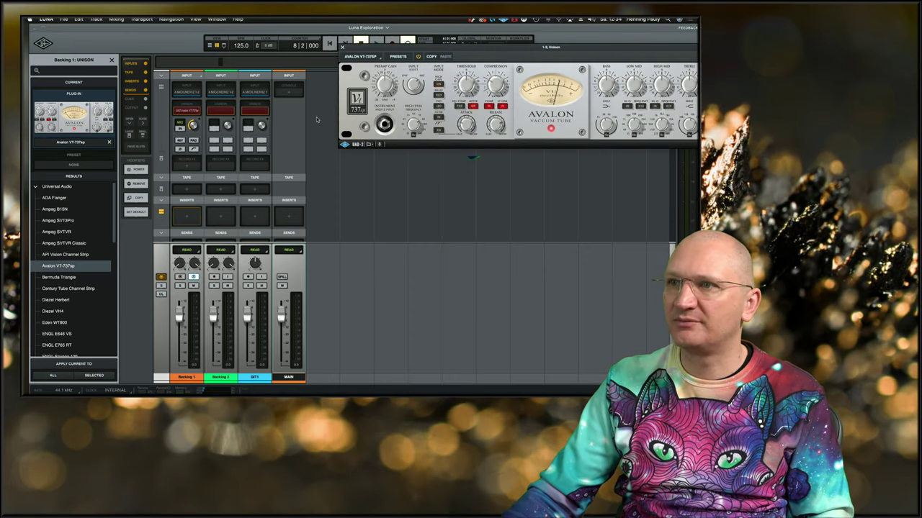
pyautogui.click(344, 47)
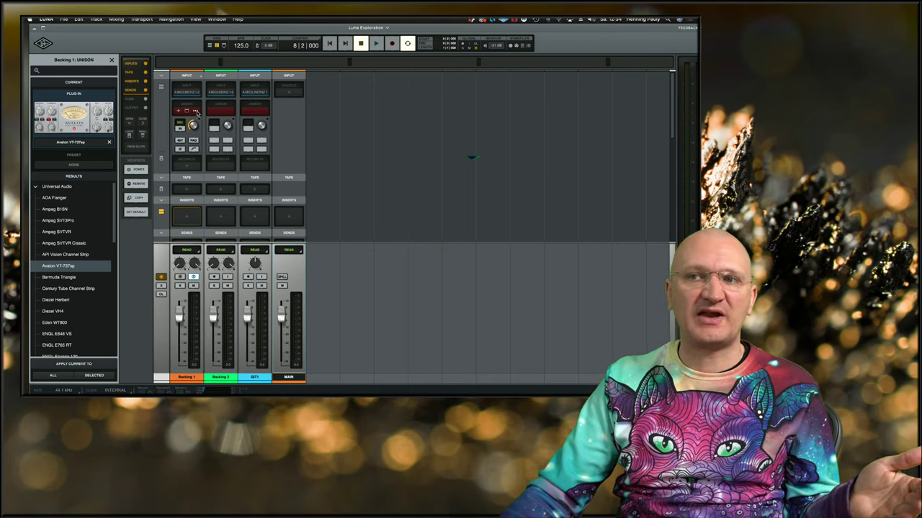
pyautogui.rightClick(189, 112)
pyautogui.click(202, 160)
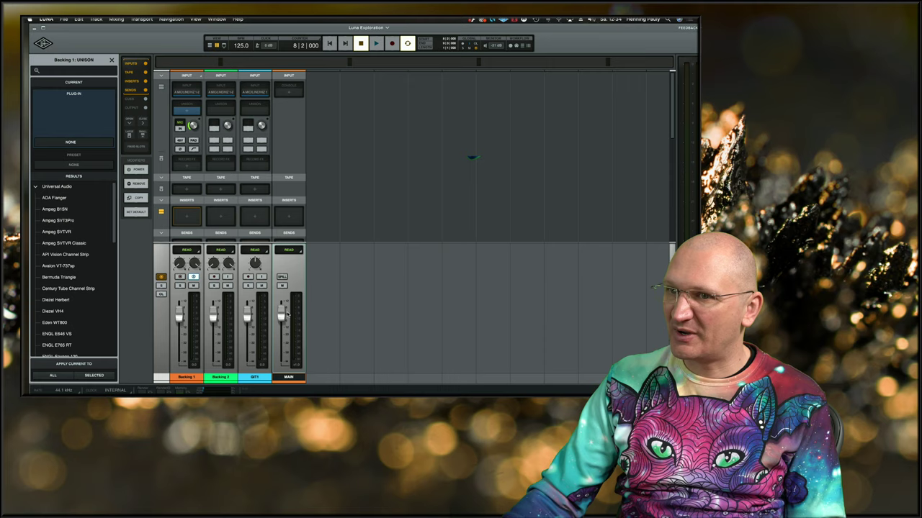
# - Start playback, check the tracks on the timeline and turn off input monitoring for Backing 1 in the mixer
pyautogui.press('space')
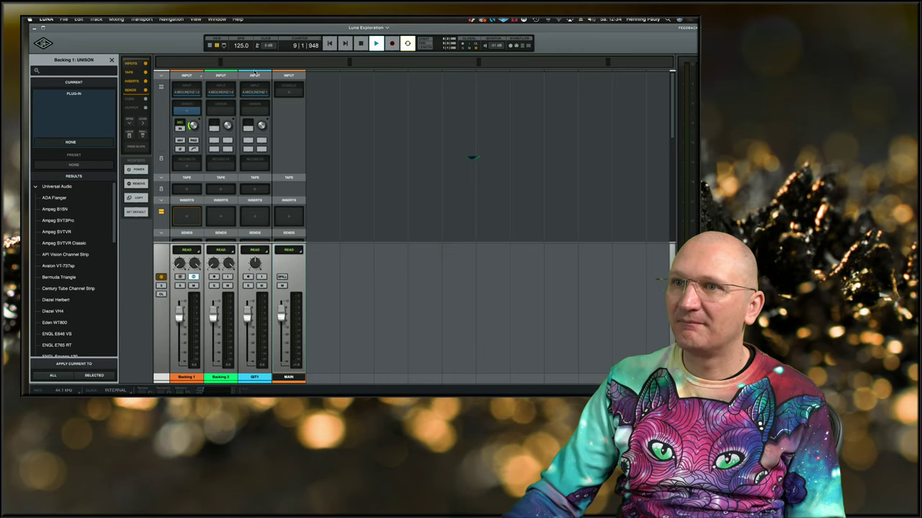
pyautogui.click(210, 45)
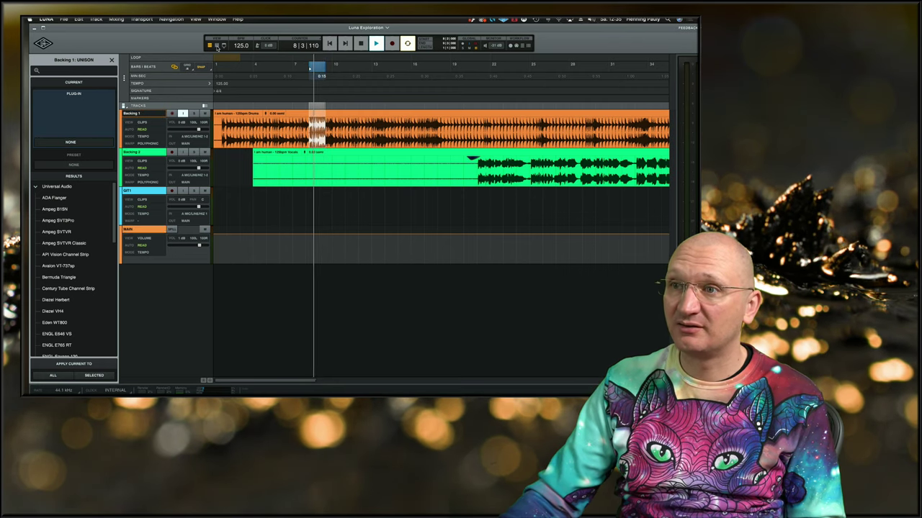
pyautogui.click(217, 45)
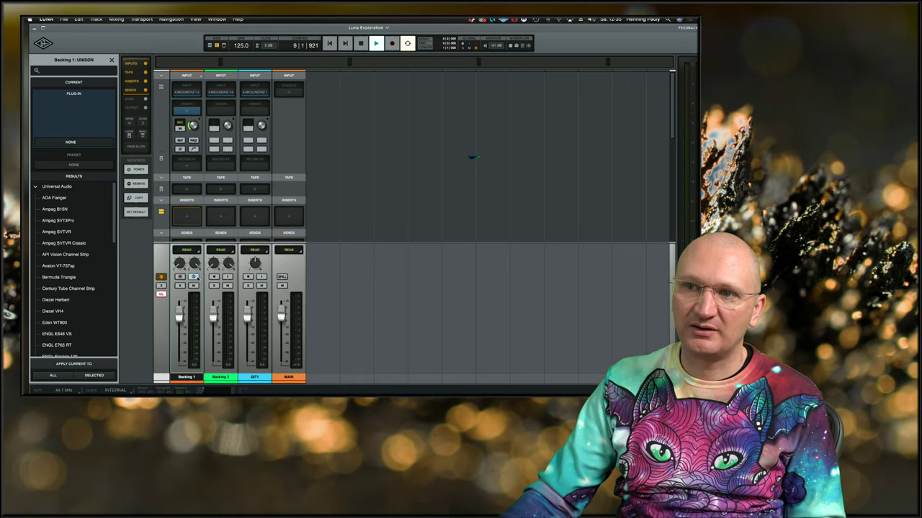
pyautogui.click(196, 277)
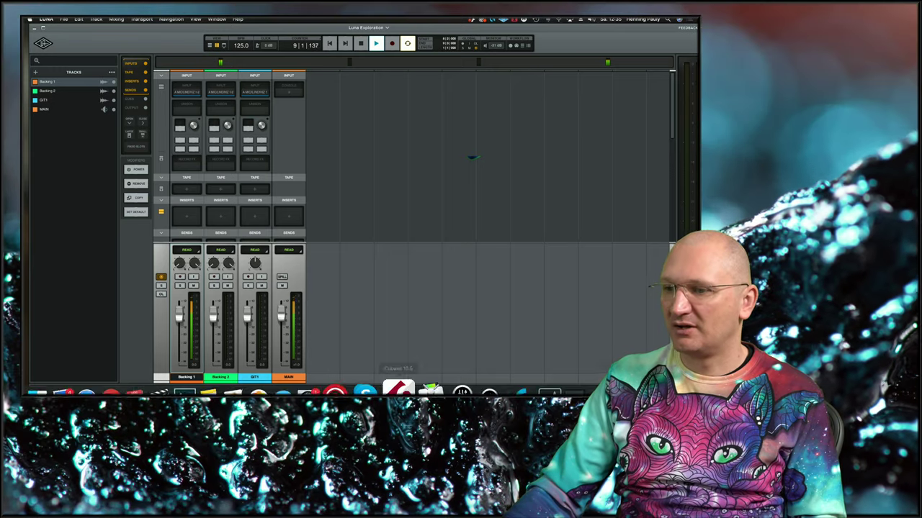
# - Switch to the Console app, reposition its window and look across its channel strips
pyautogui.click(452, 371)
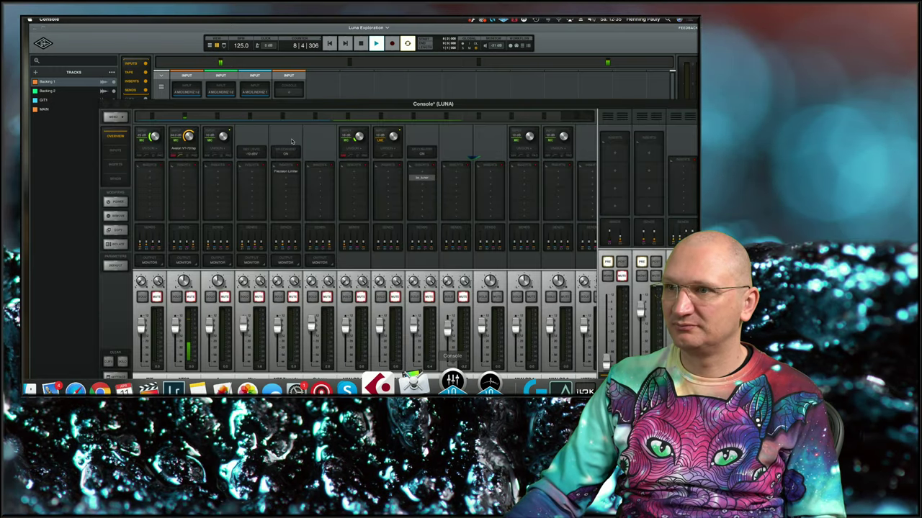
pyautogui.moveTo(308, 106); pyautogui.dragTo(254, 62)
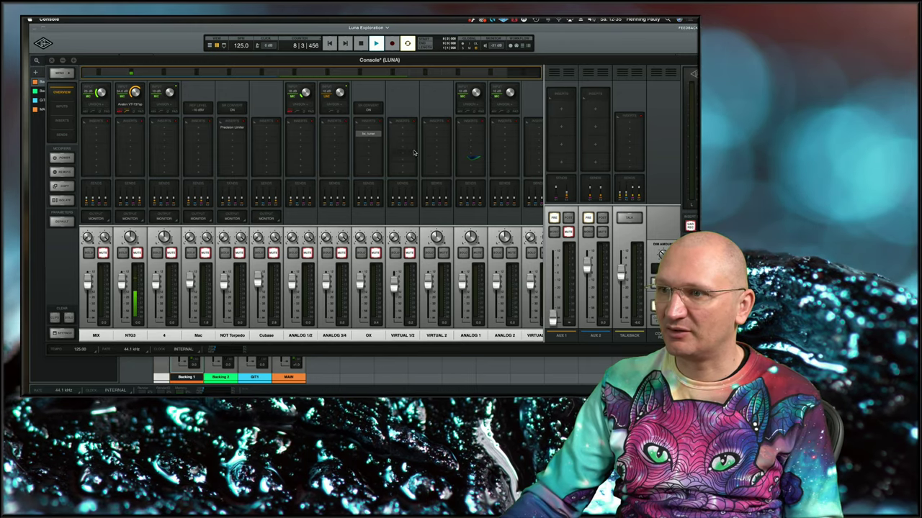
pyautogui.hscroll(1, 417, 167)
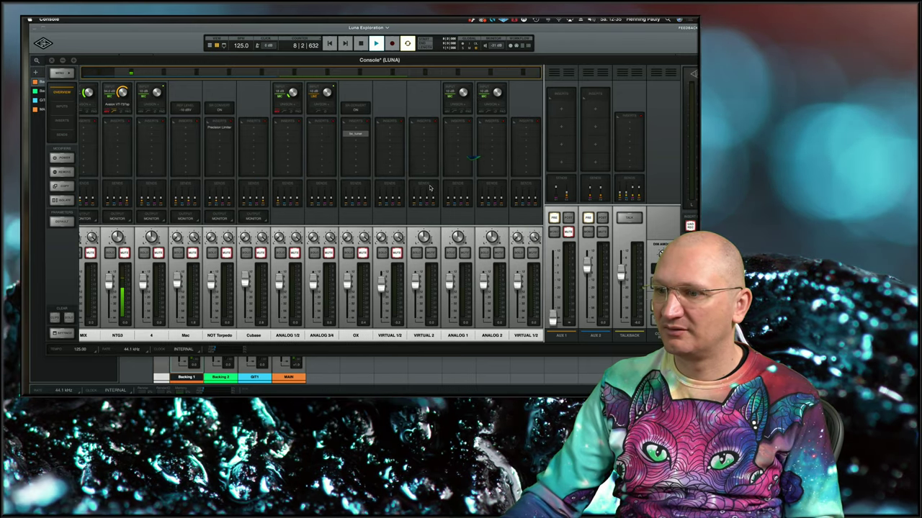
pyautogui.hscroll(-1, 430, 188)
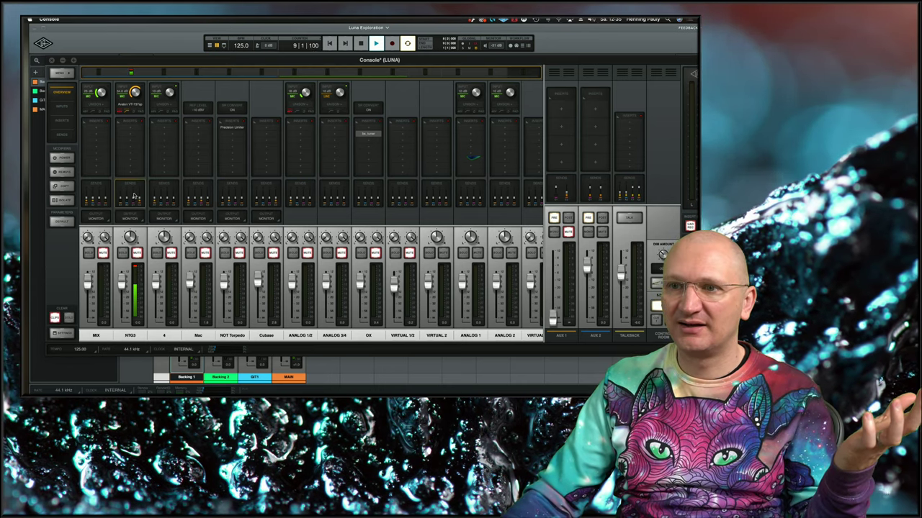
# - View the NTG3 channel's sends in the Console app, return to LUNA and briefly show the mixer's talkback and control room strips
pyautogui.click(141, 196)
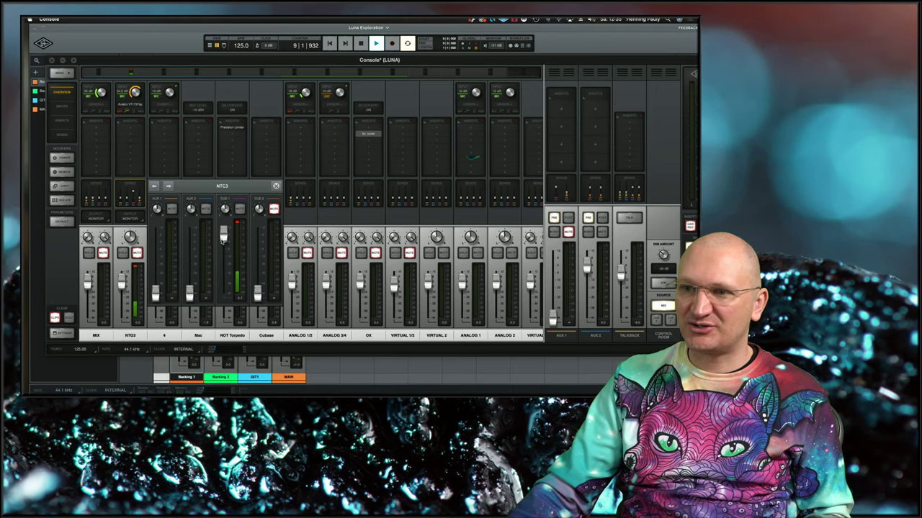
pyautogui.click(365, 373)
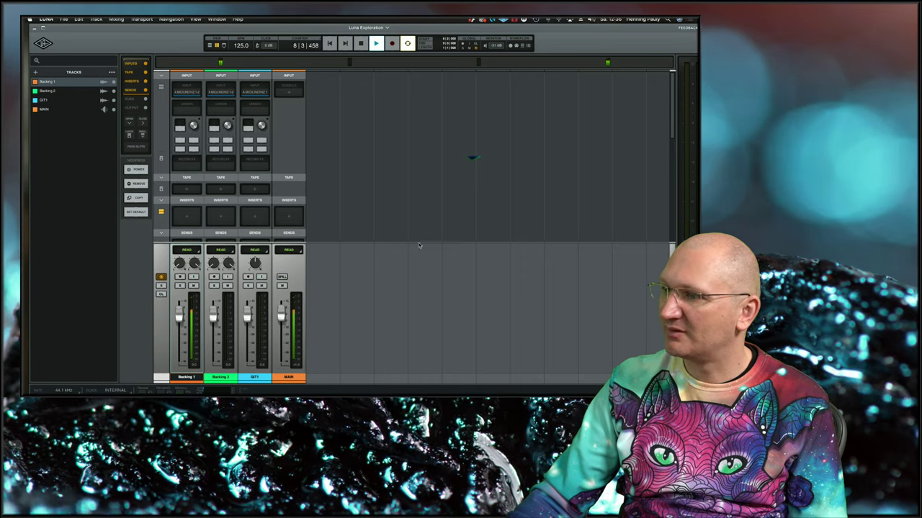
pyautogui.moveTo(586, 28); pyautogui.dragTo(569, 29)
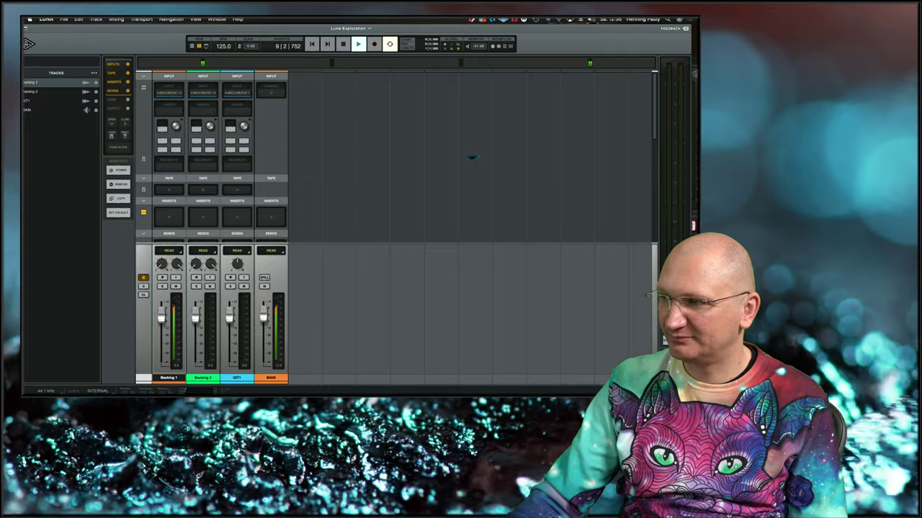
pyautogui.click(695, 74)
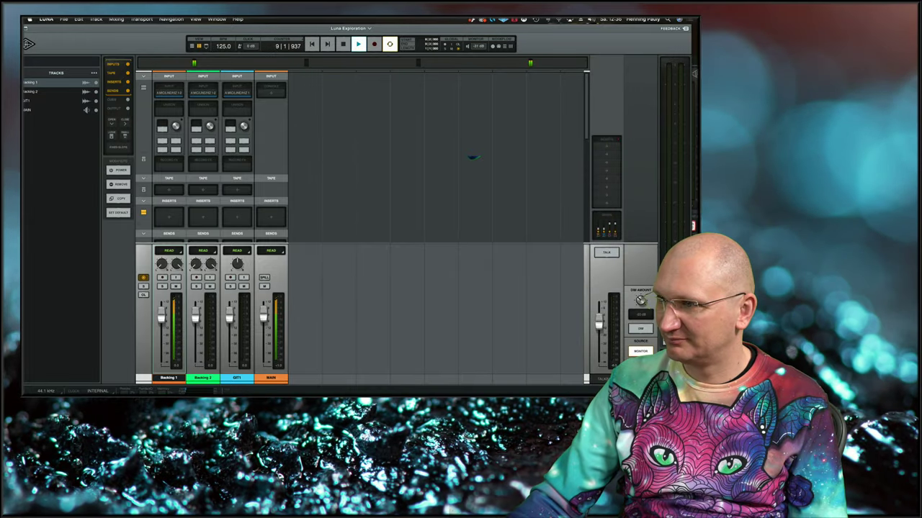
pyautogui.click(695, 74)
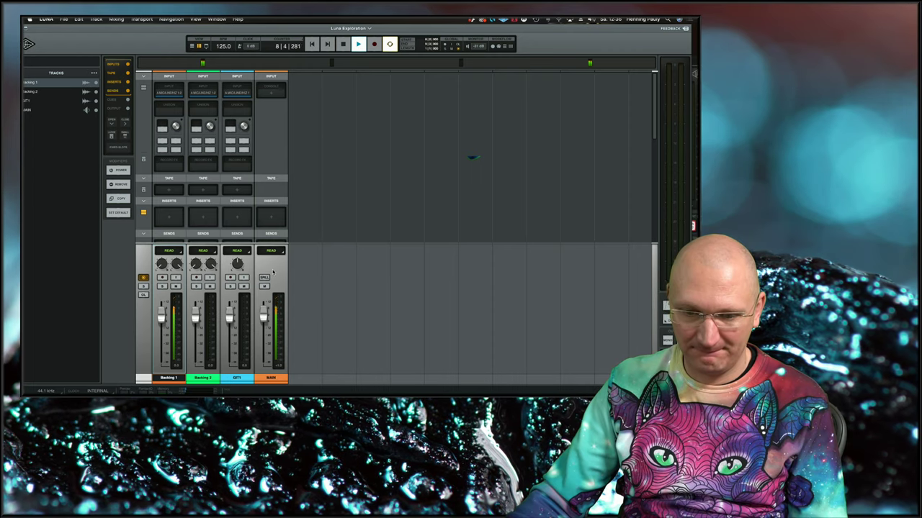
# - Select the MAIN track, open its name and comments details and close them without changes
pyautogui.click(282, 379)
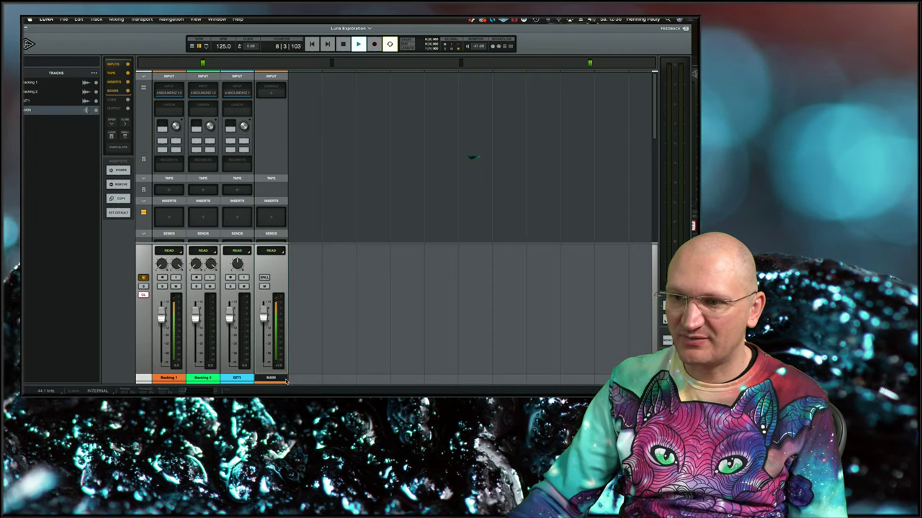
pyautogui.moveTo(149, 30)
pyautogui.mouseDown()
pyautogui.moveTo(180, 32)
pyautogui.moveTo(164, 29)
pyautogui.mouseUp()
pyautogui.doubleClick(43, 109)
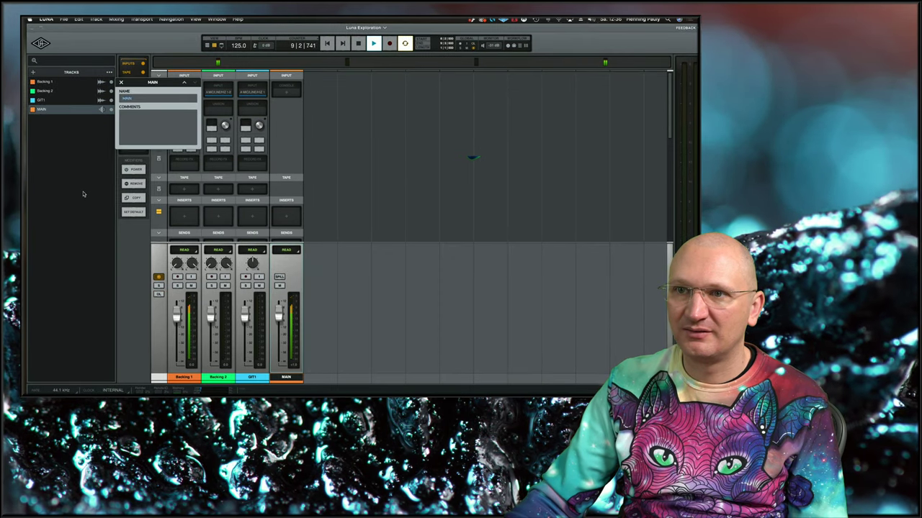
pyautogui.click(121, 82)
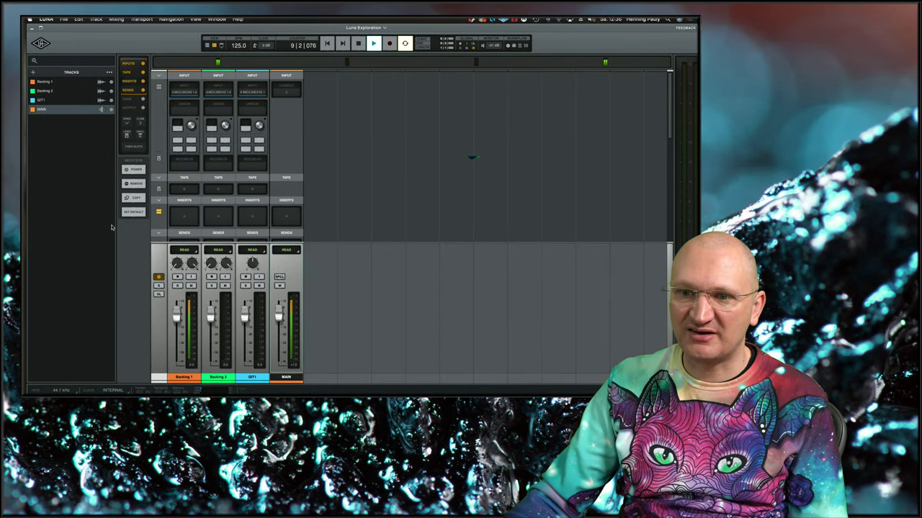
# - Open LUNA's settings and examine the input and output channel assignments in the I/O Matrix
pyautogui.click(41, 43)
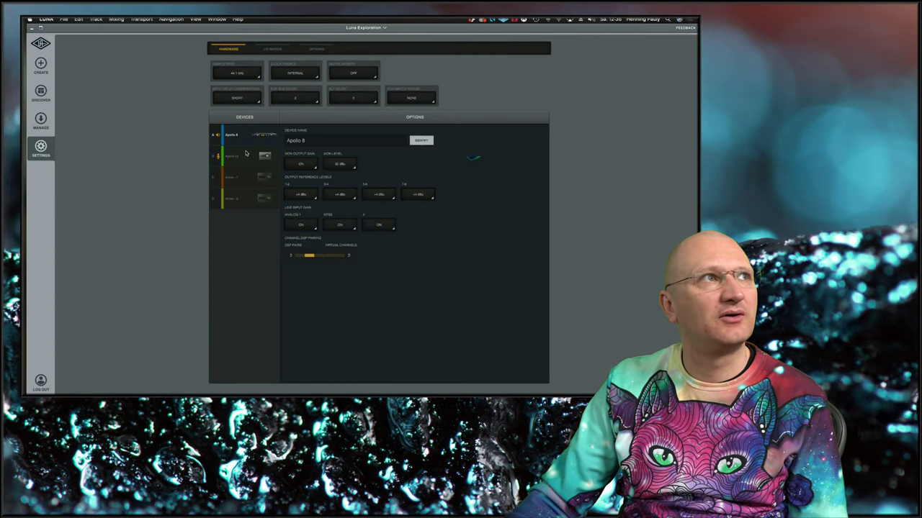
pyautogui.click(272, 50)
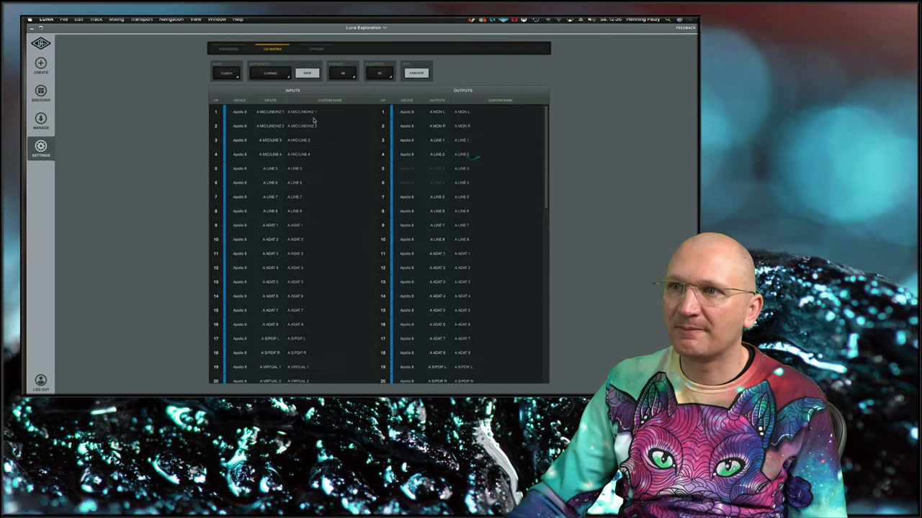
pyautogui.click(304, 63)
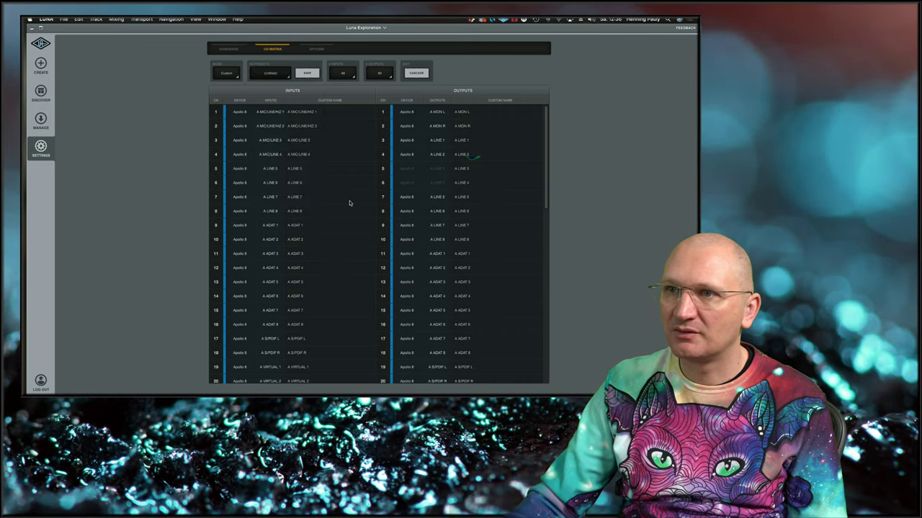
pyautogui.scroll(-4, 350, 203)
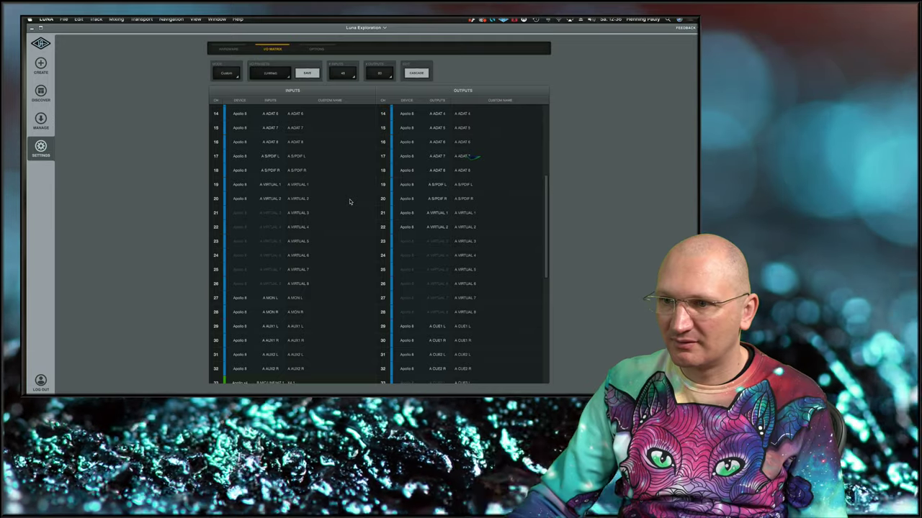
pyautogui.scroll(-5, 350, 203)
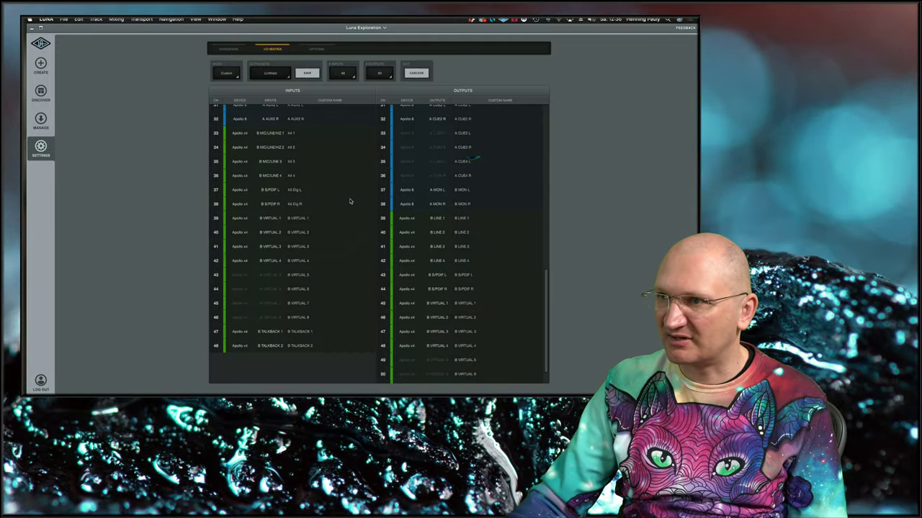
pyautogui.scroll(5, 351, 202)
pyautogui.scroll(-6, 351, 201)
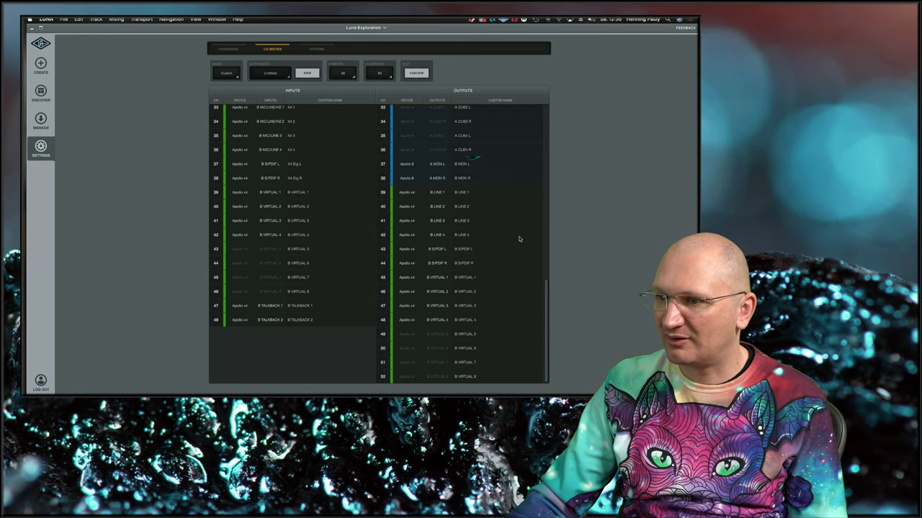
pyautogui.scroll(9, 520, 239)
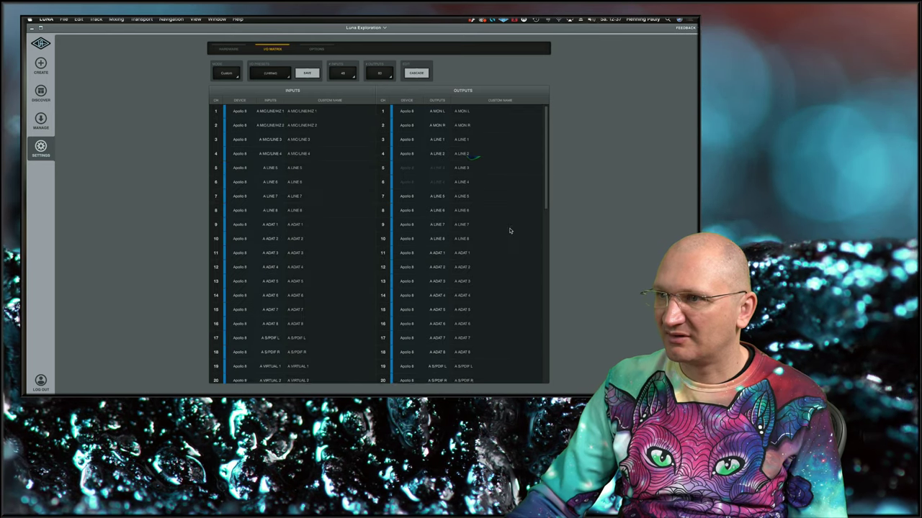
pyautogui.scroll(-4, 511, 230)
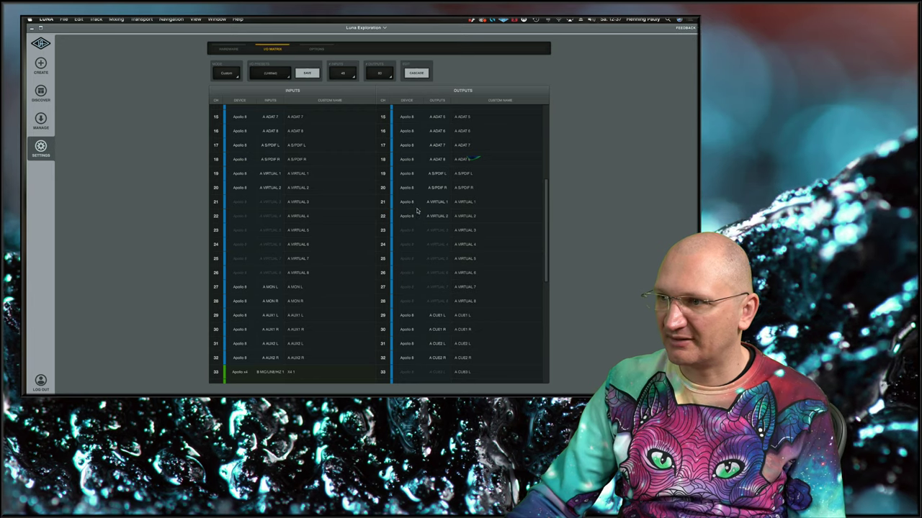
# - Look at the installed products and the Discover store dashboard, and return to the mixer
pyautogui.click(41, 119)
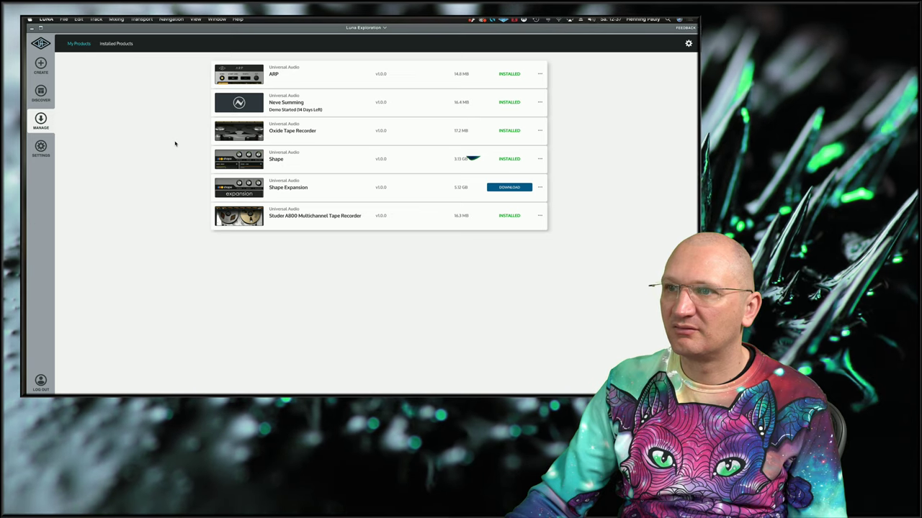
pyautogui.click(42, 91)
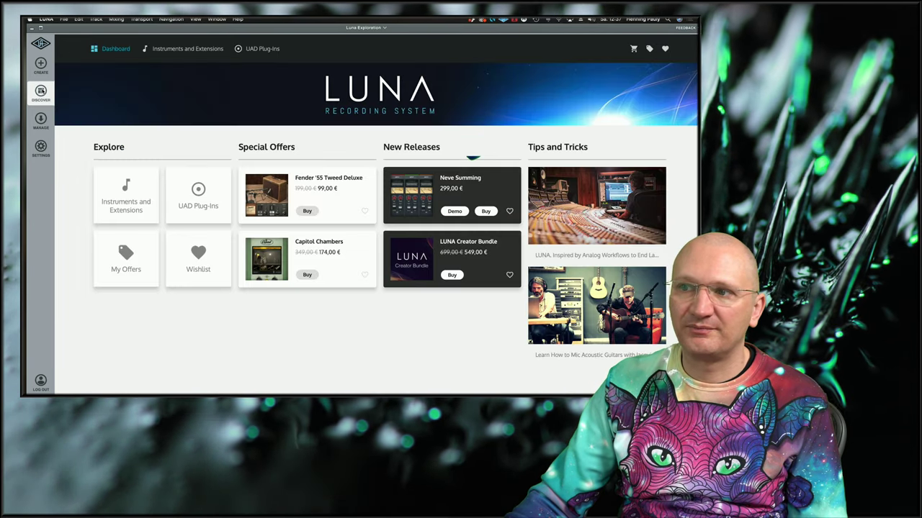
pyautogui.click(41, 43)
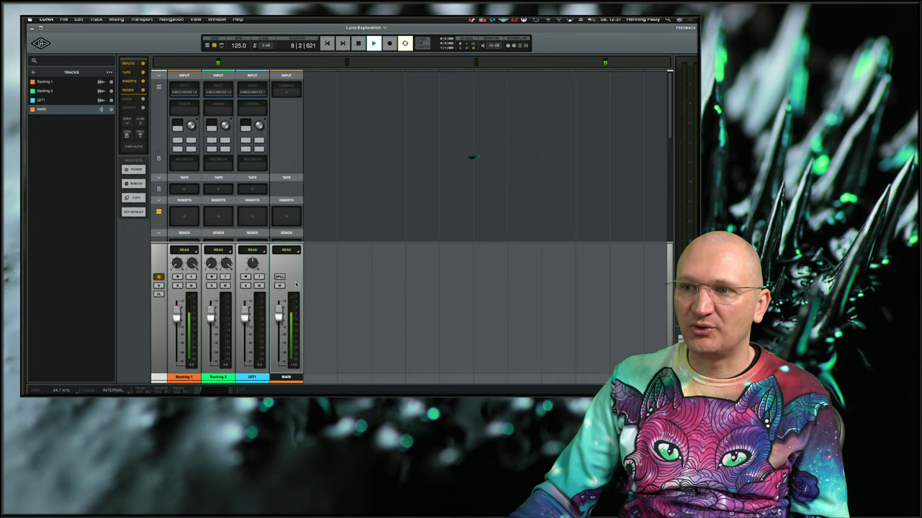
# - Review the mixer's cue and output sections and browse LUNA's application commands, including the transport and window options
pyautogui.scroll(-5, 323, 206)
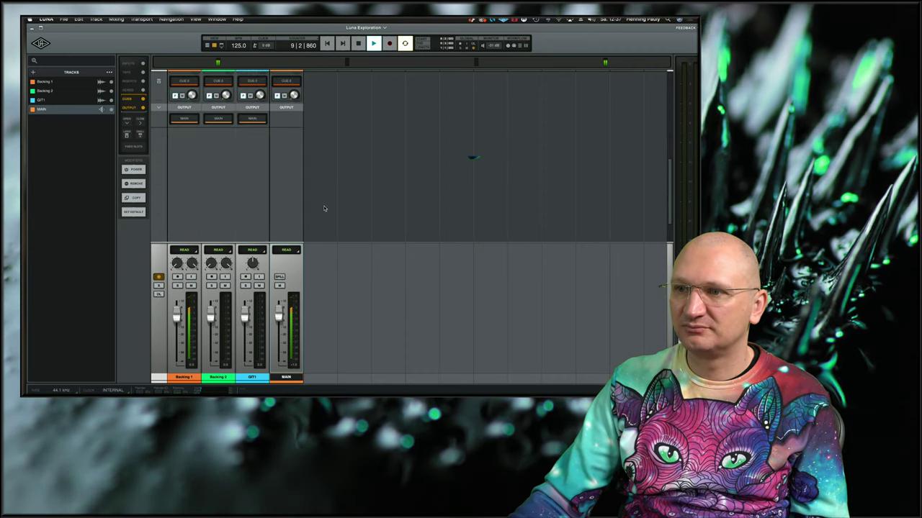
pyautogui.scroll(-2, 323, 208)
pyautogui.scroll(5, 324, 208)
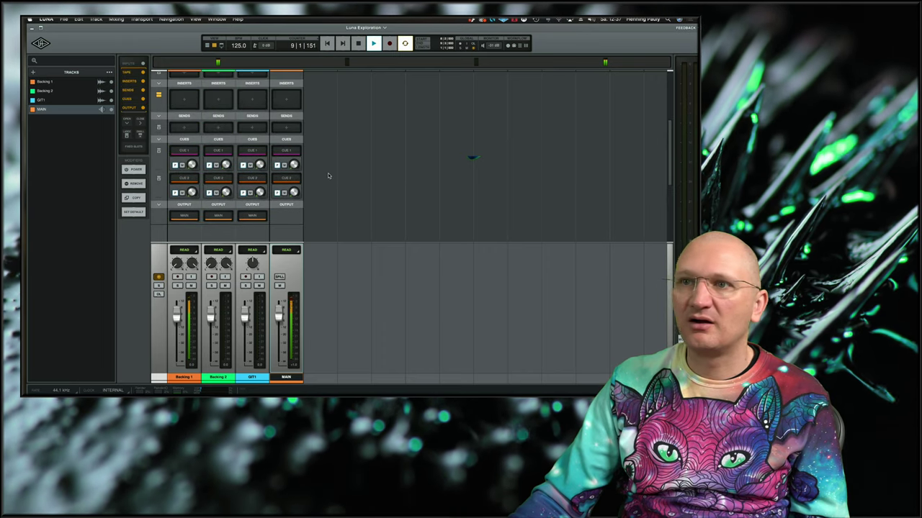
pyautogui.click(63, 19)
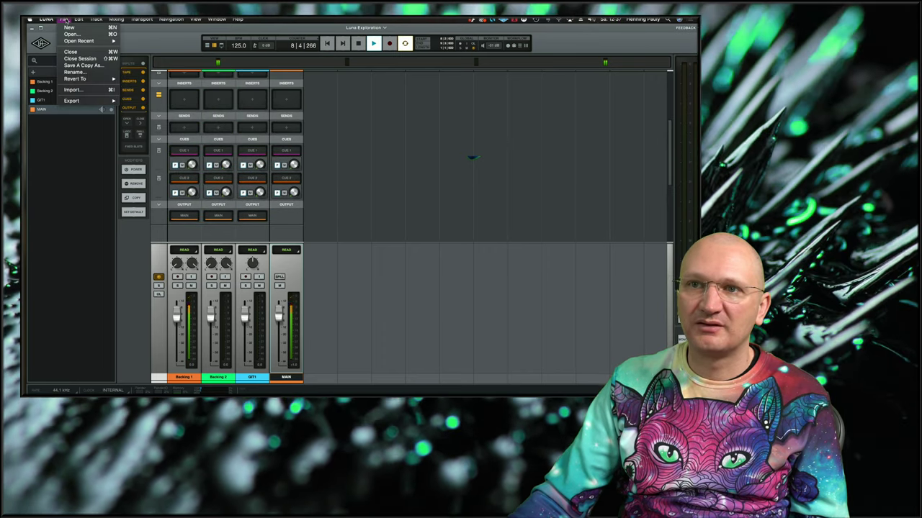
pyautogui.moveTo(78, 19)
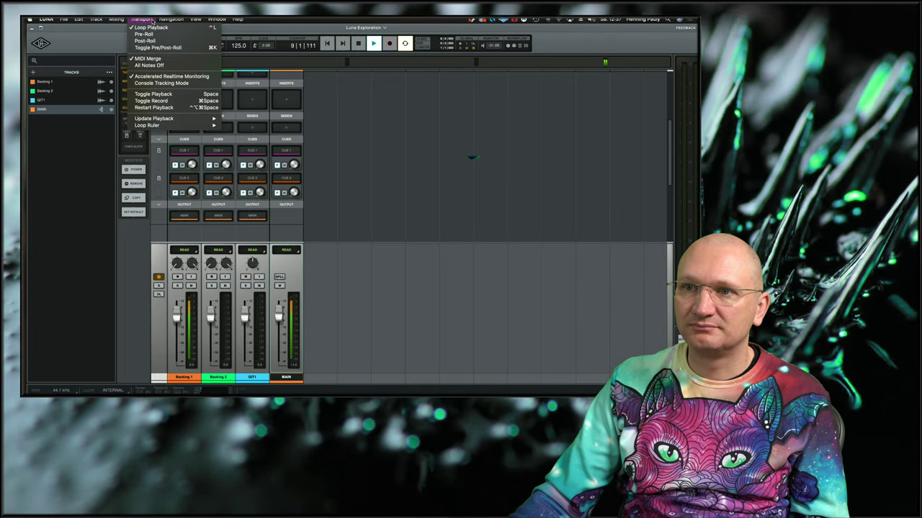
pyautogui.moveTo(171, 20)
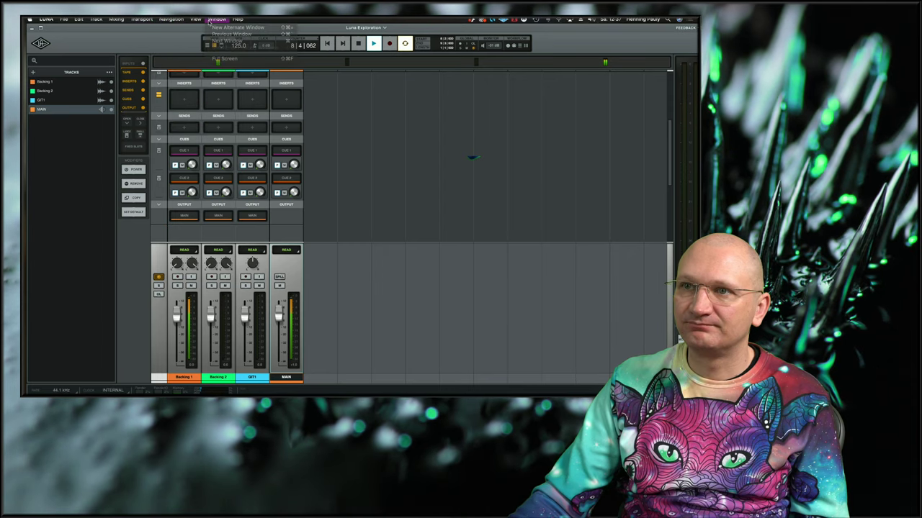
pyautogui.click(197, 20)
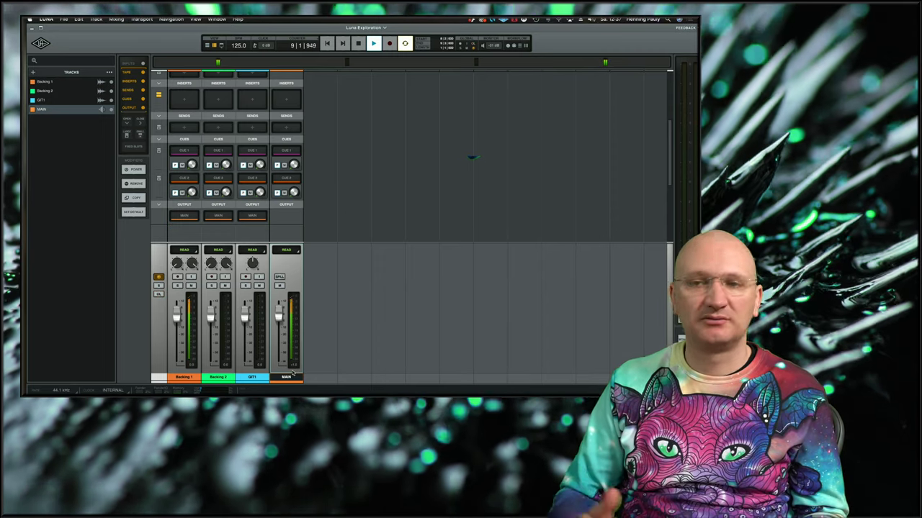
# - Show only the mixer's output section and route Backing 1's output to A VIRTUAL 1-2
pyautogui.click(131, 108)
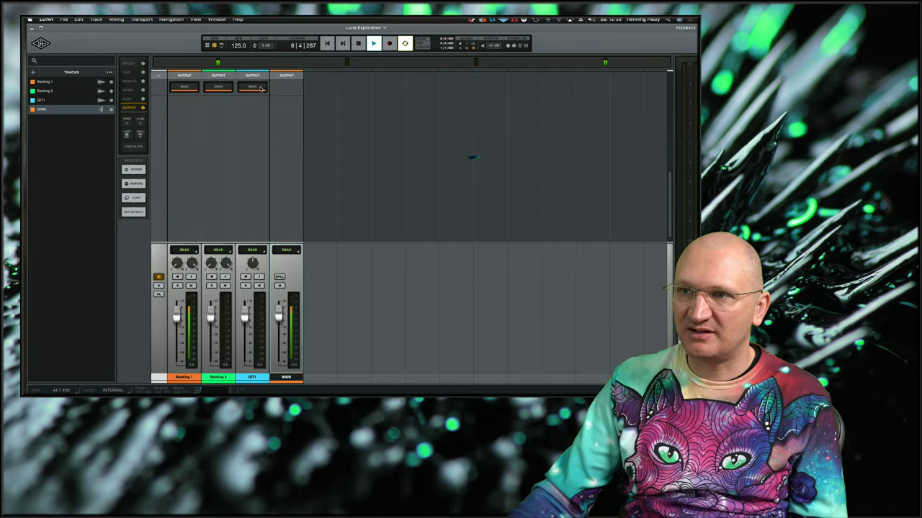
pyautogui.click(252, 86)
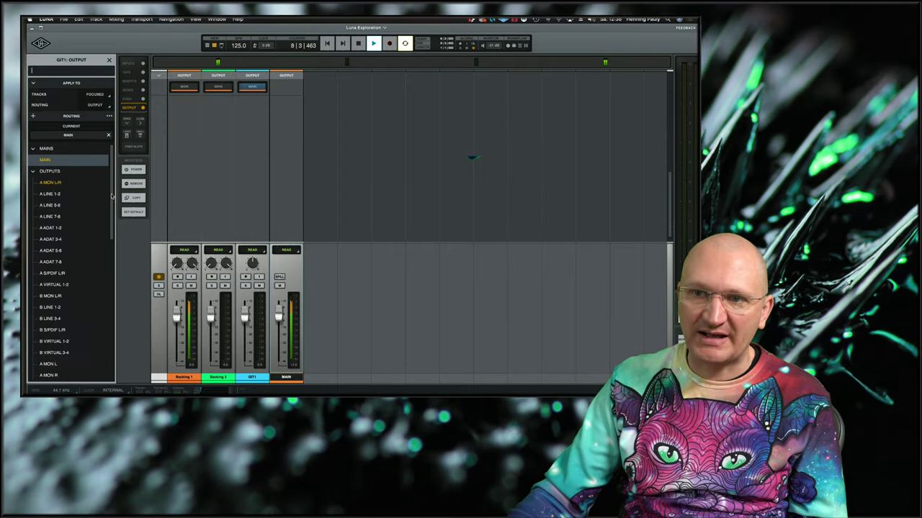
pyautogui.moveTo(112, 219)
pyautogui.mouseDown()
pyautogui.moveTo(111, 229)
pyautogui.moveTo(112, 218)
pyautogui.mouseUp()
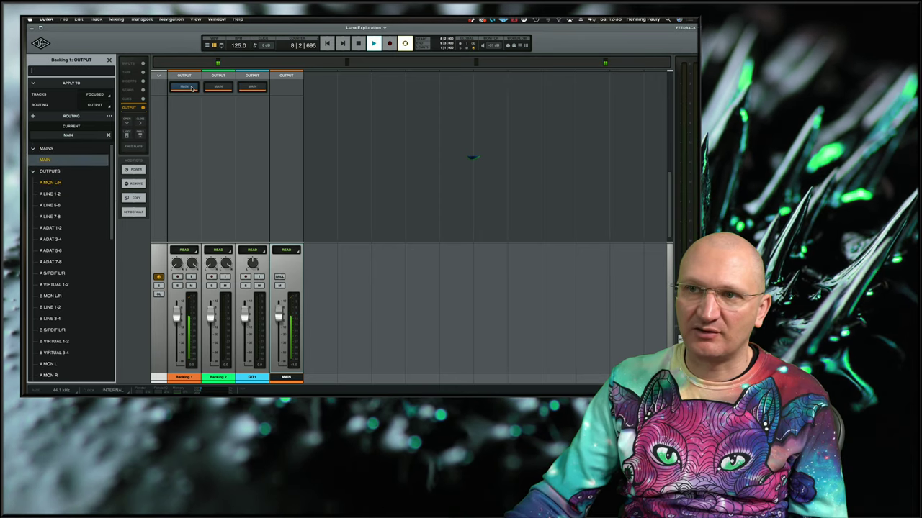
pyautogui.click(186, 87)
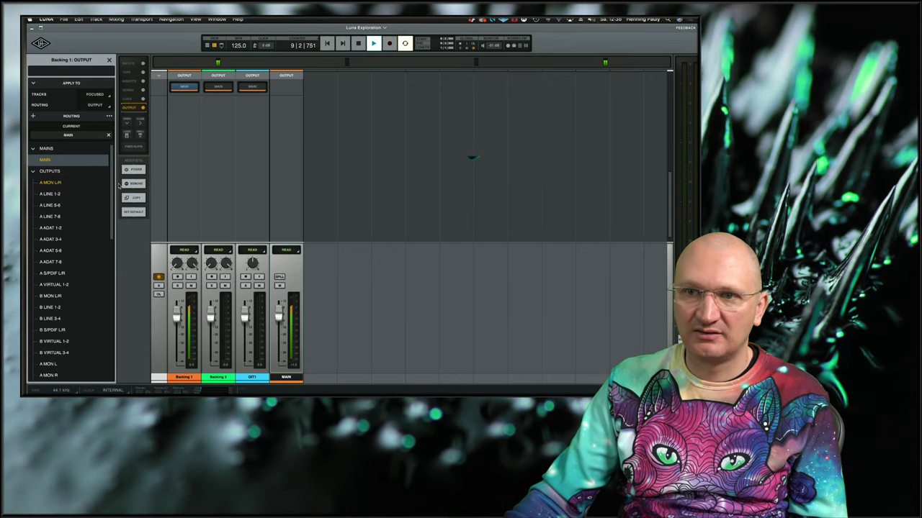
pyautogui.moveTo(112, 177); pyautogui.dragTo(113, 183)
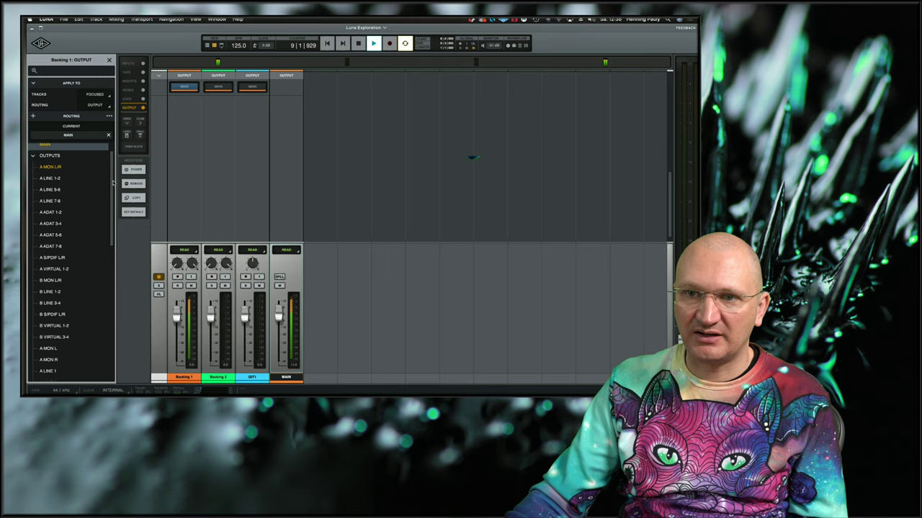
pyautogui.click(66, 269)
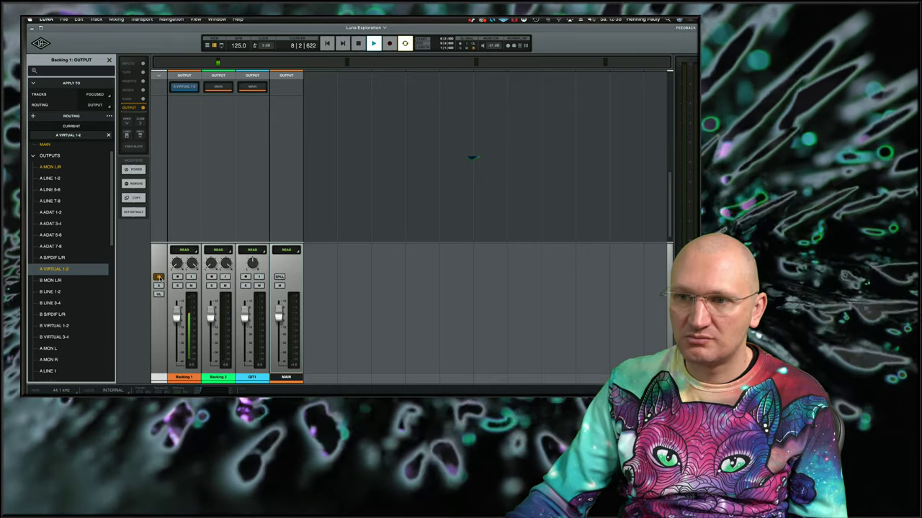
pyautogui.click(161, 278)
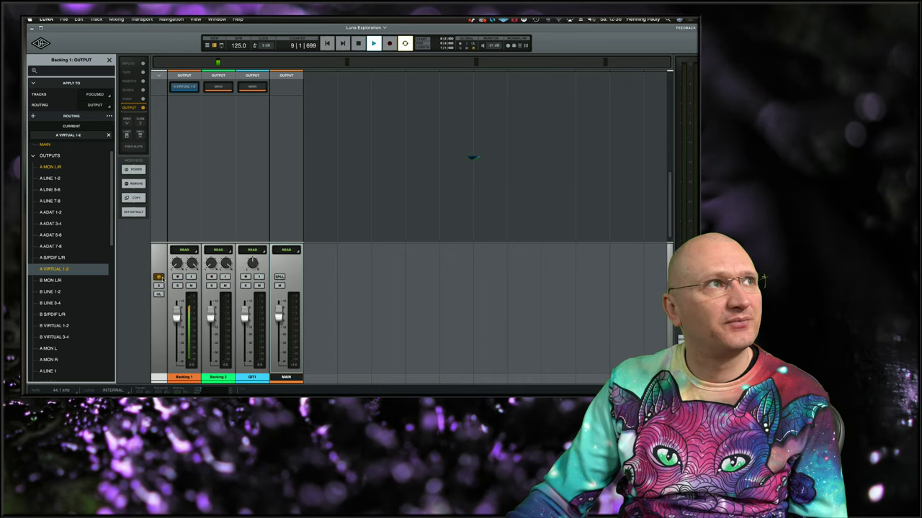
# - Switch to the Console app, open the NTG3 channel's sends and close them again
pyautogui.moveTo(407, 387)
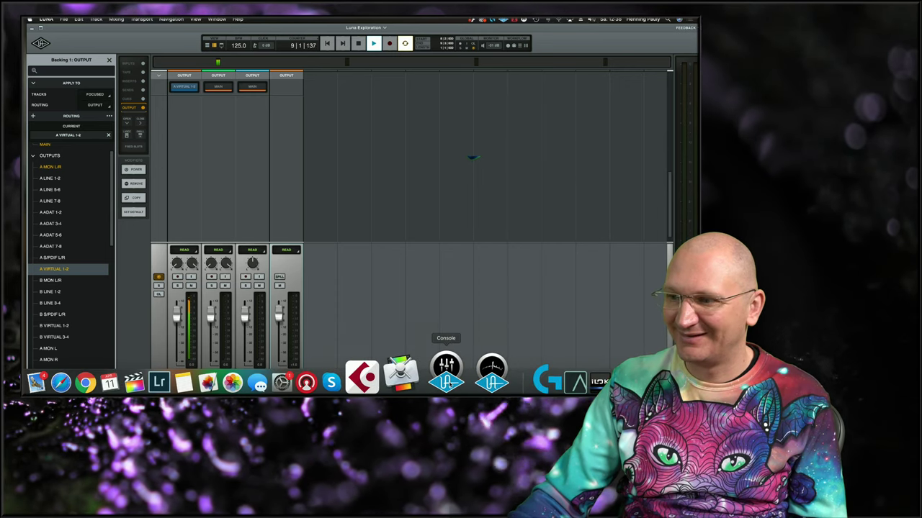
pyautogui.click(442, 379)
pyautogui.click(132, 196)
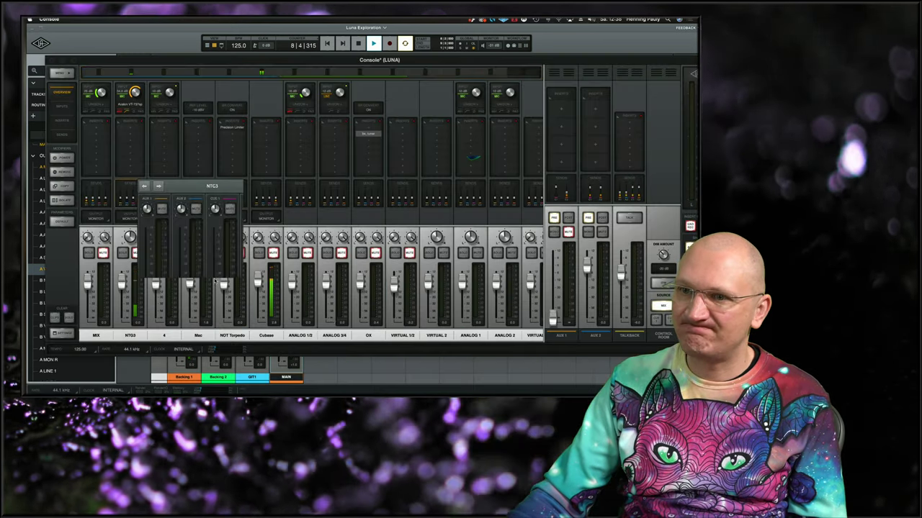
pyautogui.click(276, 186)
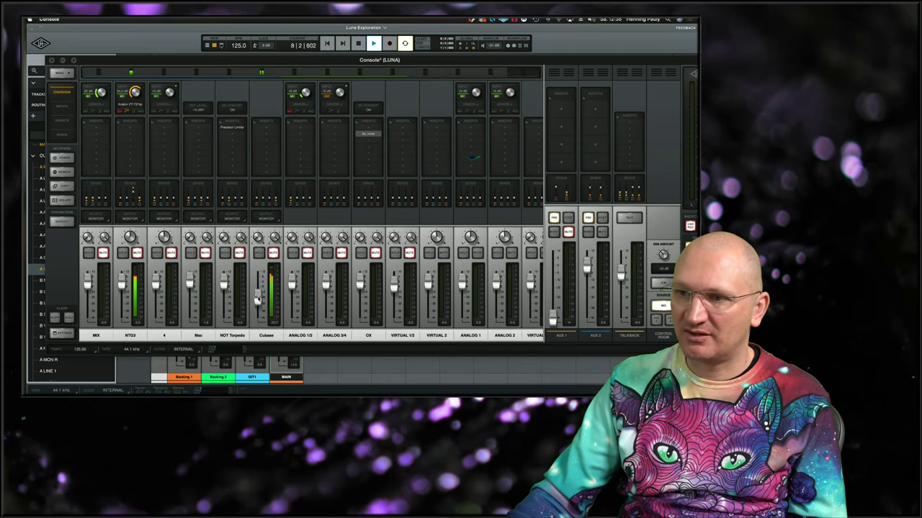
# - Lower the Cubase channel's fader slightly, and open and close that channel's sends
pyautogui.moveTo(257, 276)
pyautogui.mouseDown()
pyautogui.moveTo(257, 300)
pyautogui.moveTo(261, 293)
pyautogui.mouseUp()
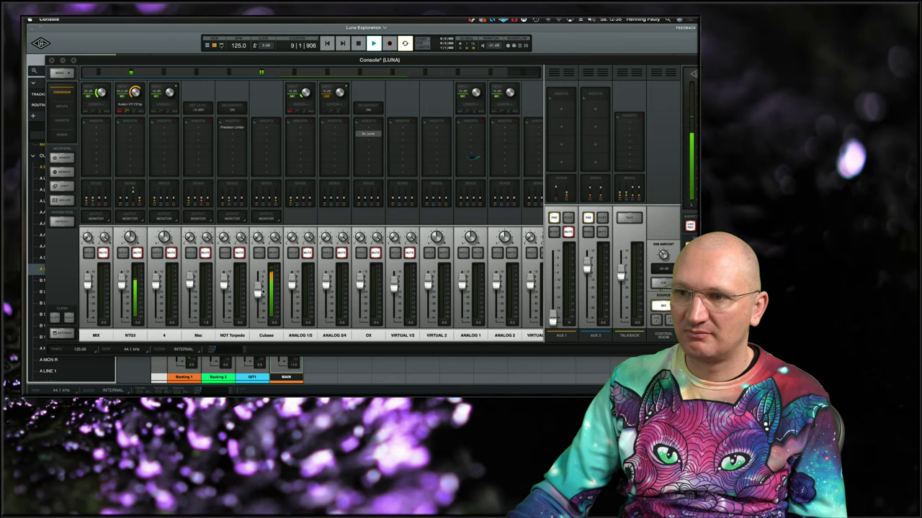
pyautogui.click(267, 198)
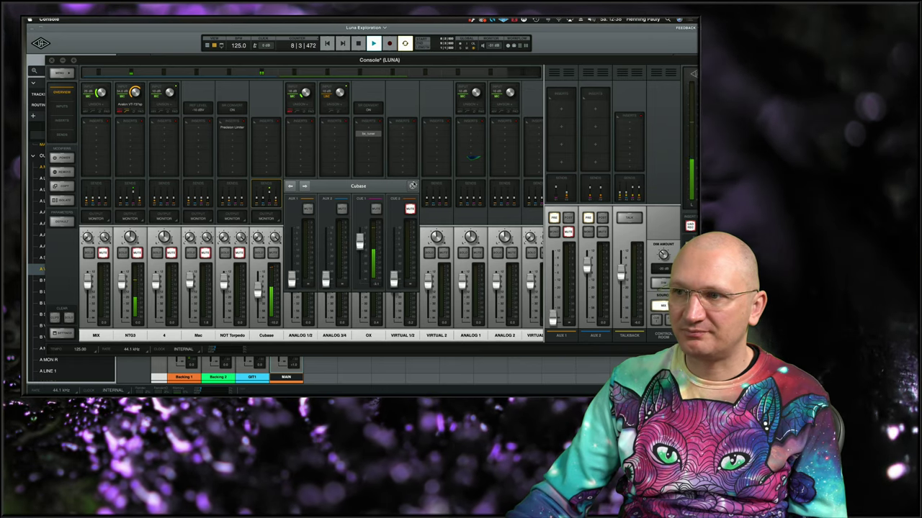
pyautogui.click(412, 186)
# - Switch back to LUNA, show the timeline and audition the tracks, restarting playback from bar 7, beat 3
pyautogui.press('super+Tab')
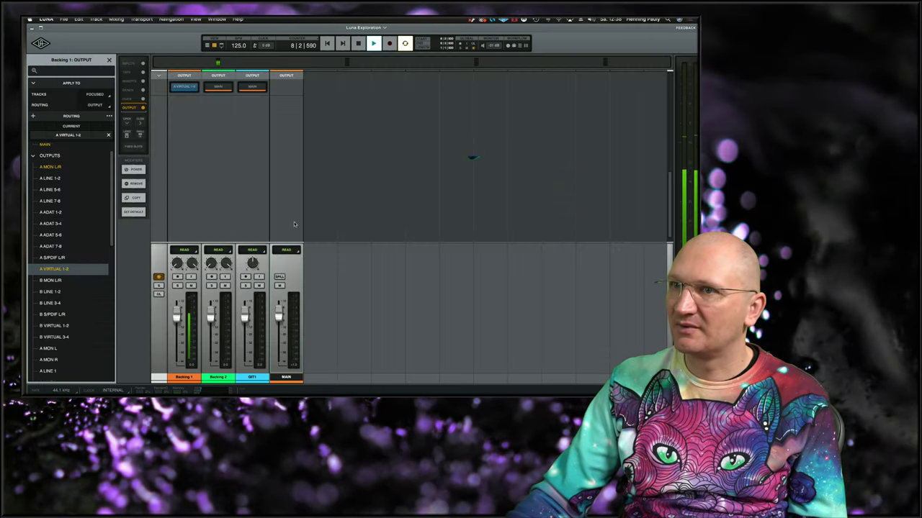
pyautogui.press('super+equal')
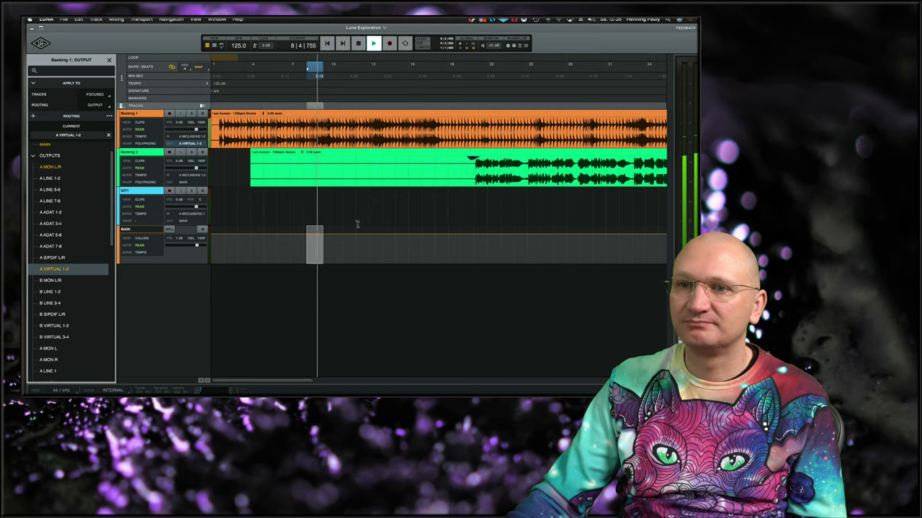
pyautogui.press('space')
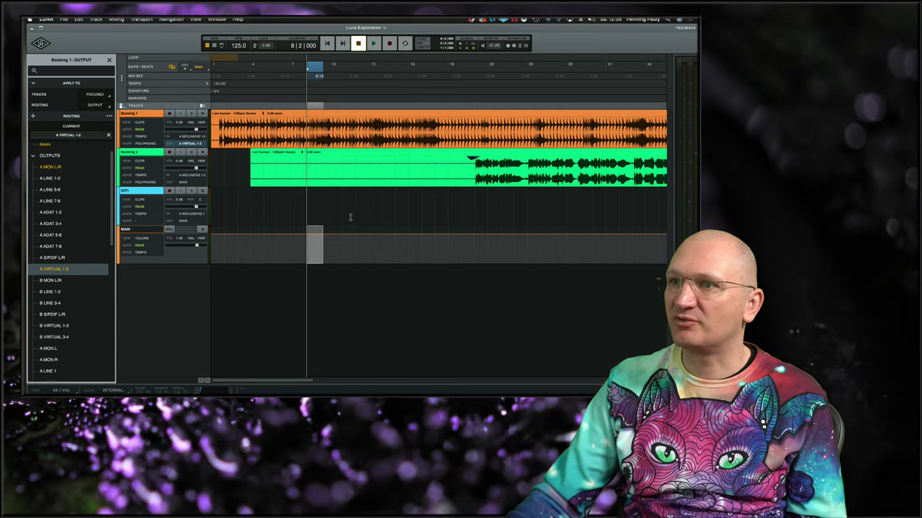
pyautogui.press('space')
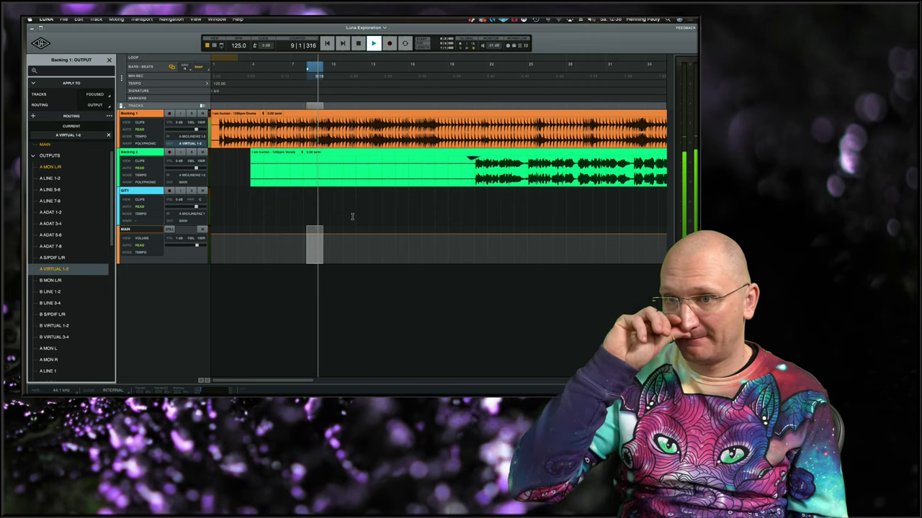
pyautogui.press('space')
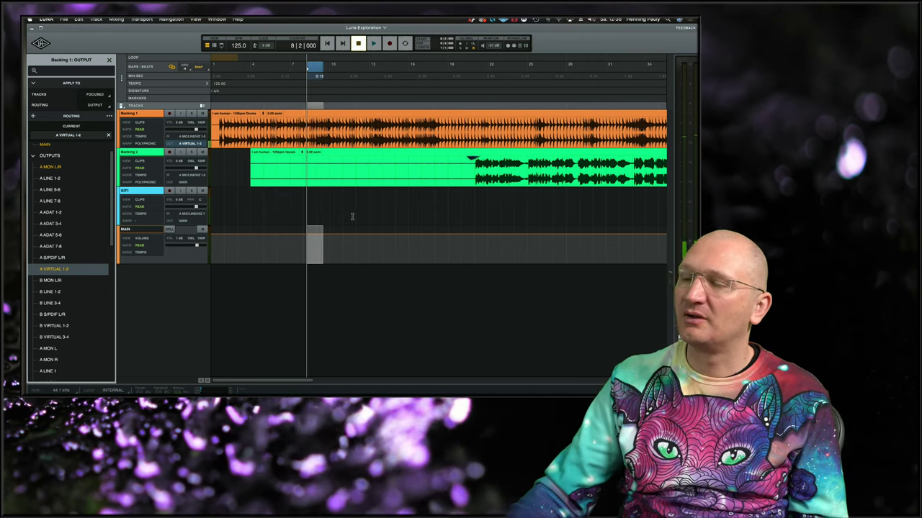
pyautogui.click(294, 69)
pyautogui.press('space')
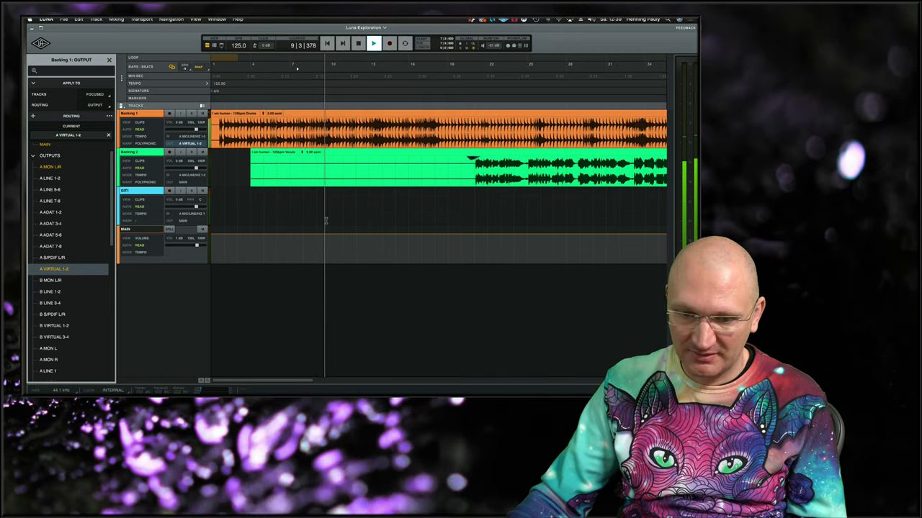
pyautogui.press('space')
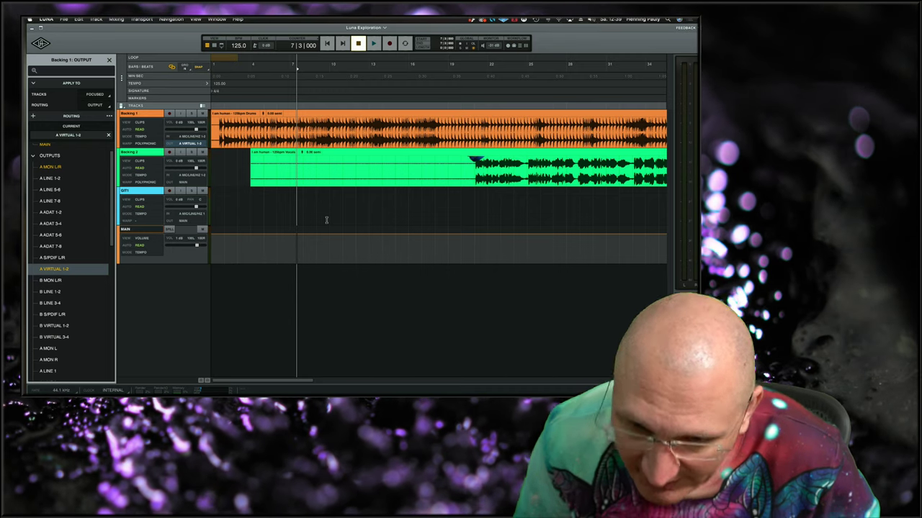
# - Switch to System Preferences, look through the available sound output devices and return to LUNA
pyautogui.moveTo(396, 392)
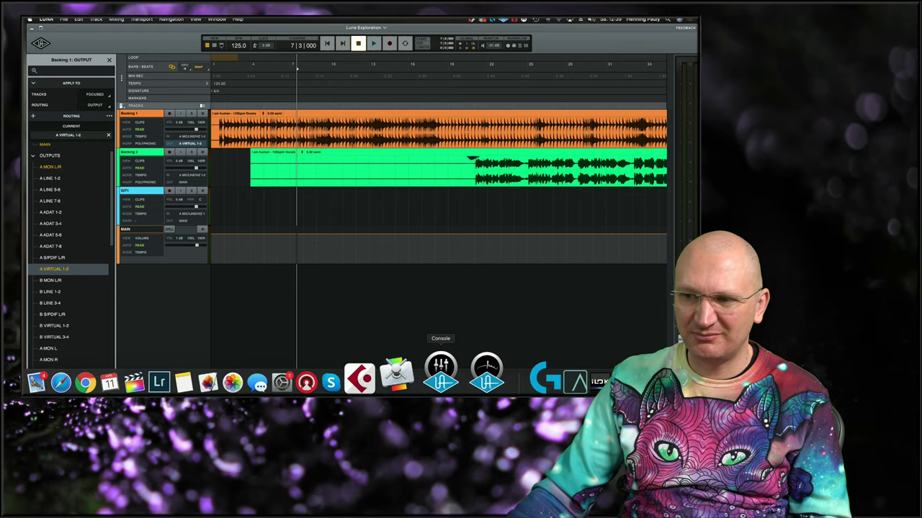
pyautogui.click(321, 367)
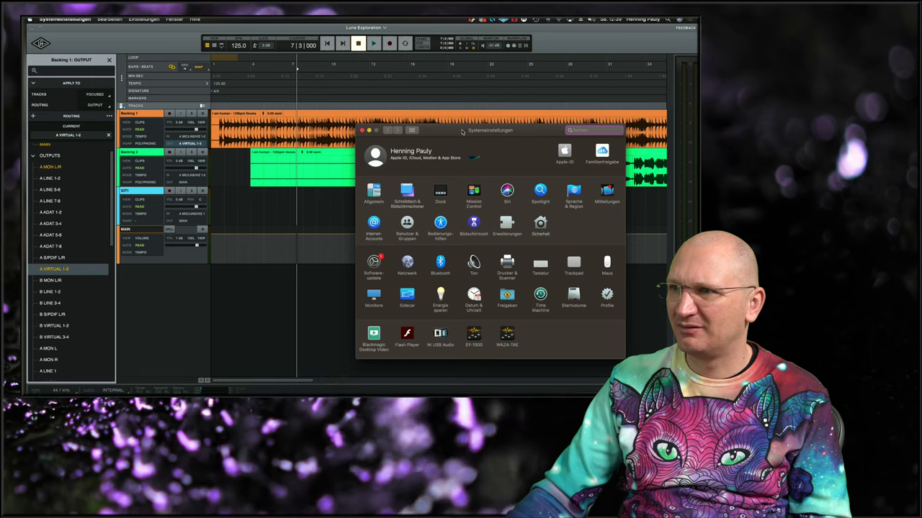
pyautogui.moveTo(461, 132); pyautogui.dragTo(330, 106)
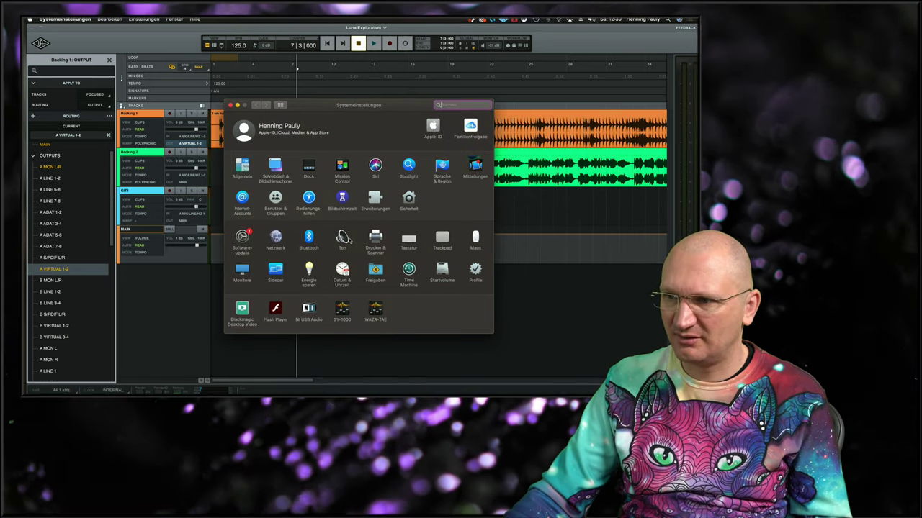
pyautogui.click(347, 239)
pyautogui.moveTo(313, 105); pyautogui.dragTo(362, 127)
pyautogui.click(412, 145)
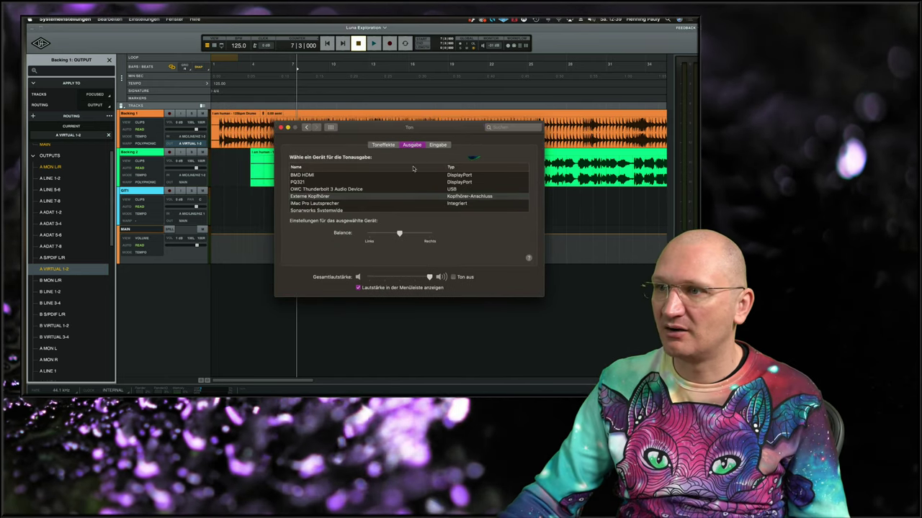
pyautogui.scroll(-5, 377, 201)
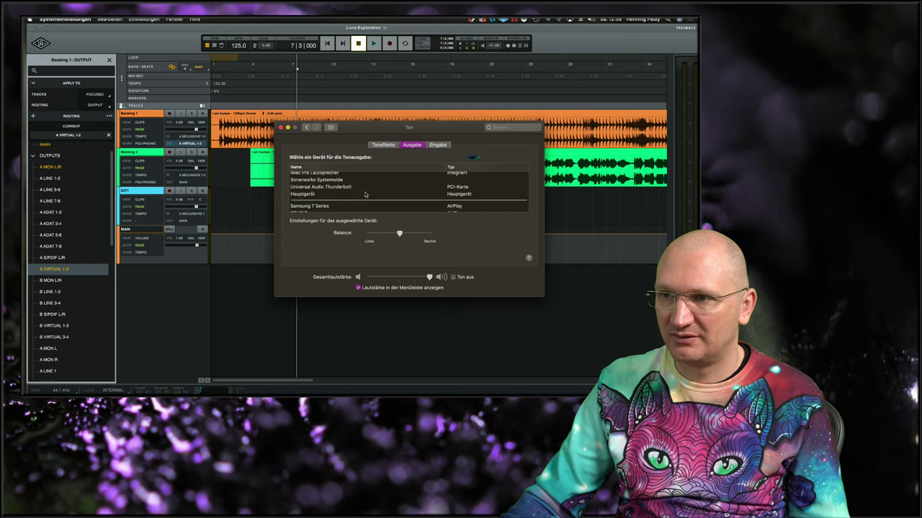
pyautogui.scroll(5, 367, 196)
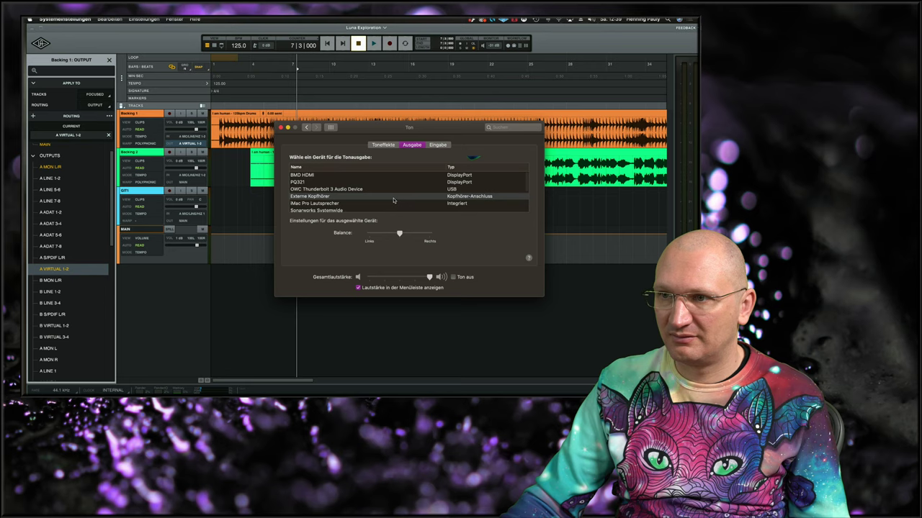
pyautogui.scroll(-3, 393, 199)
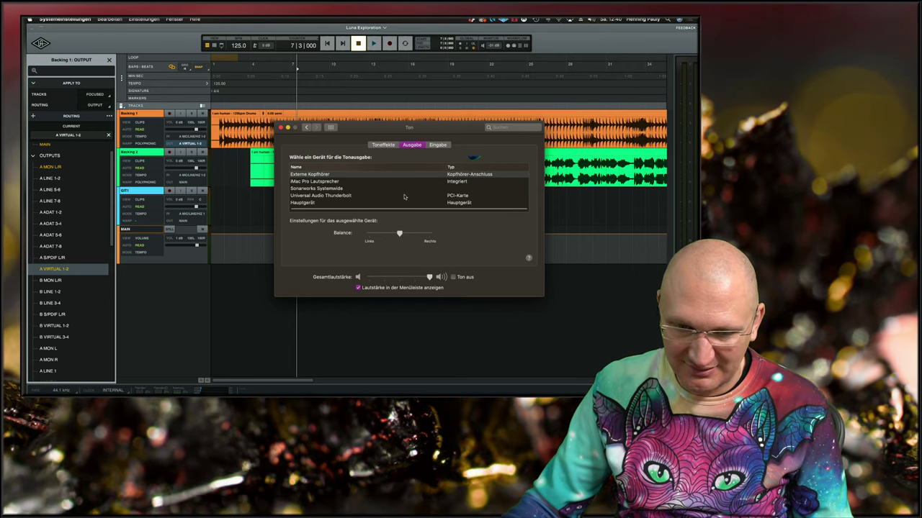
pyautogui.click(358, 343)
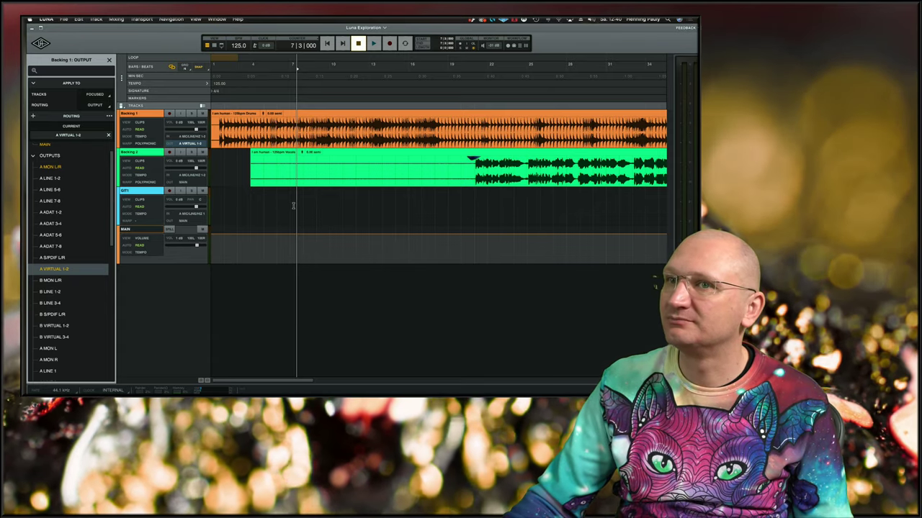
# - Look at the Discover dashboard and the list of owned products, and return to the session timeline
pyautogui.click(40, 44)
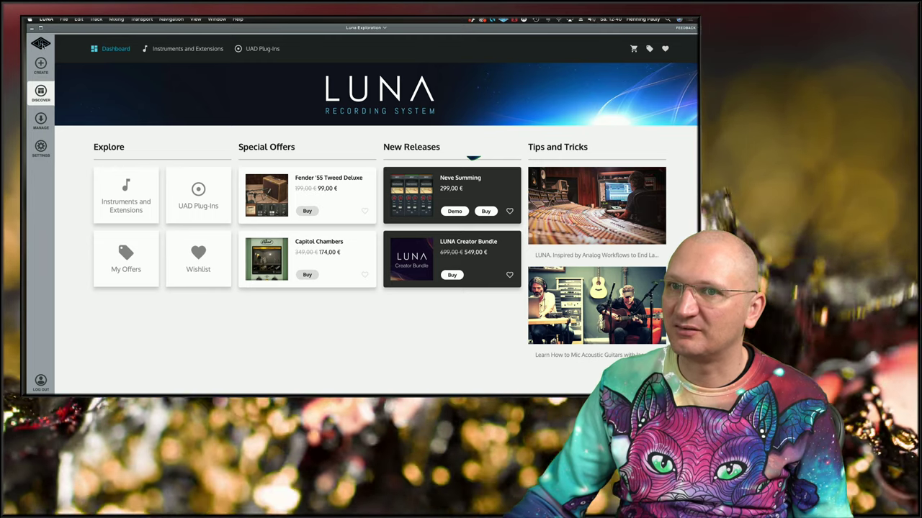
pyautogui.click(40, 121)
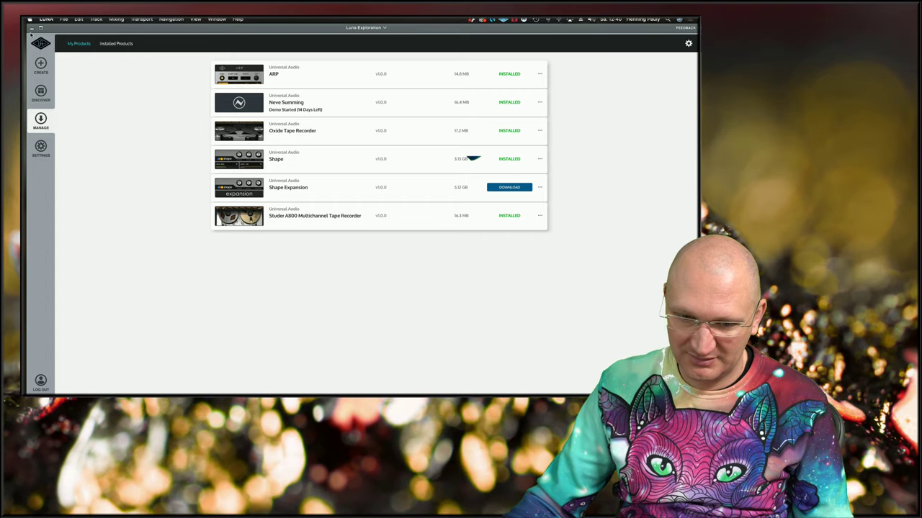
pyautogui.click(41, 44)
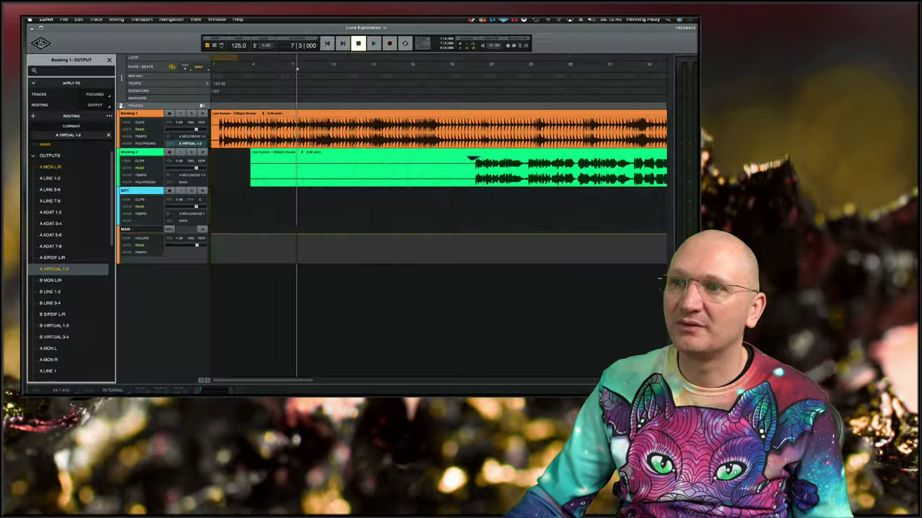
# - Show the mixer and load the 14-day Neve Summing demo in the MAIN bus's input section
pyautogui.click(214, 45)
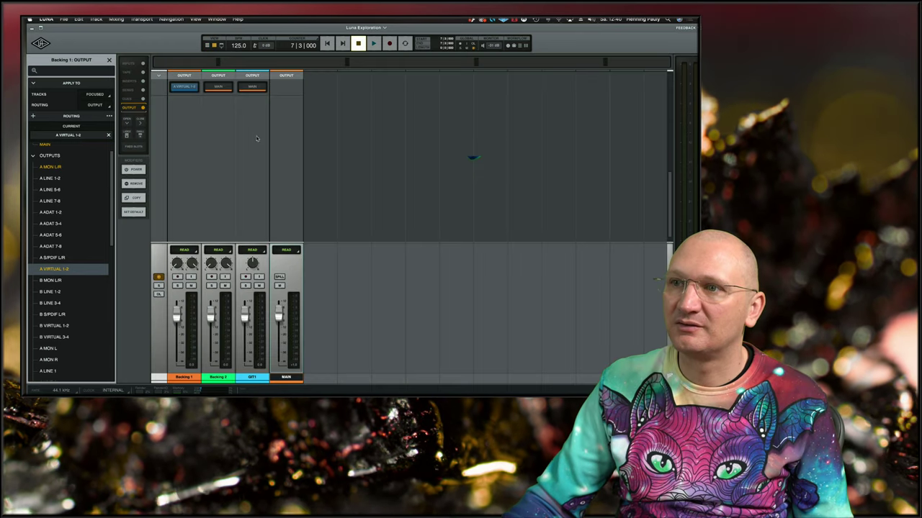
pyautogui.scroll(10, 303, 147)
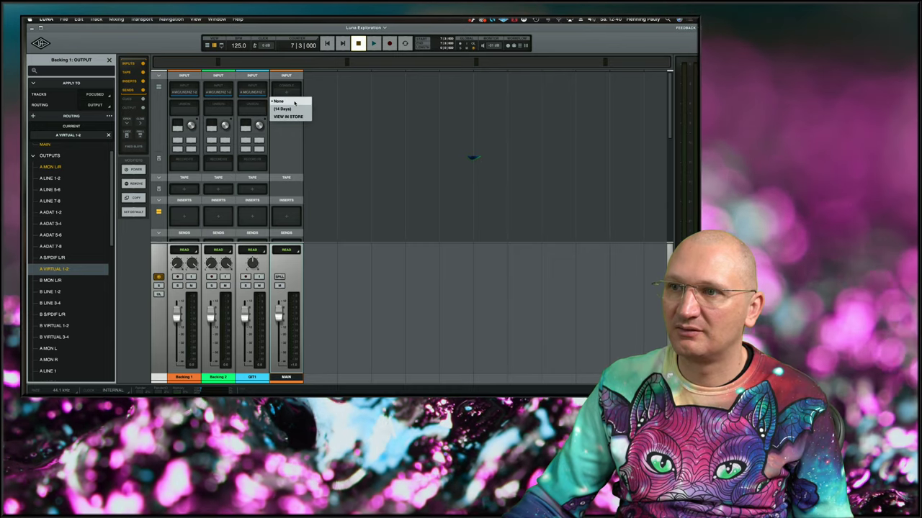
pyautogui.click(292, 108)
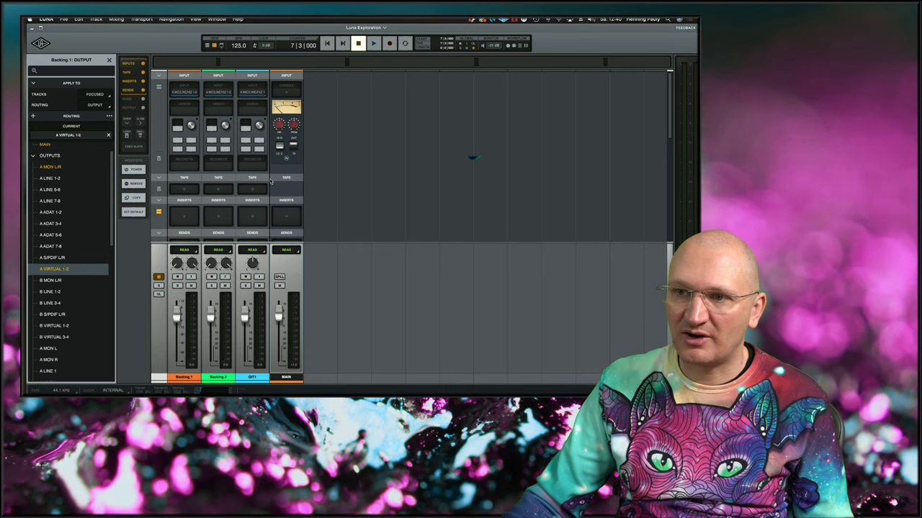
# - Route Backing 1's output to MAIN
pyautogui.scroll(-10, 346, 195)
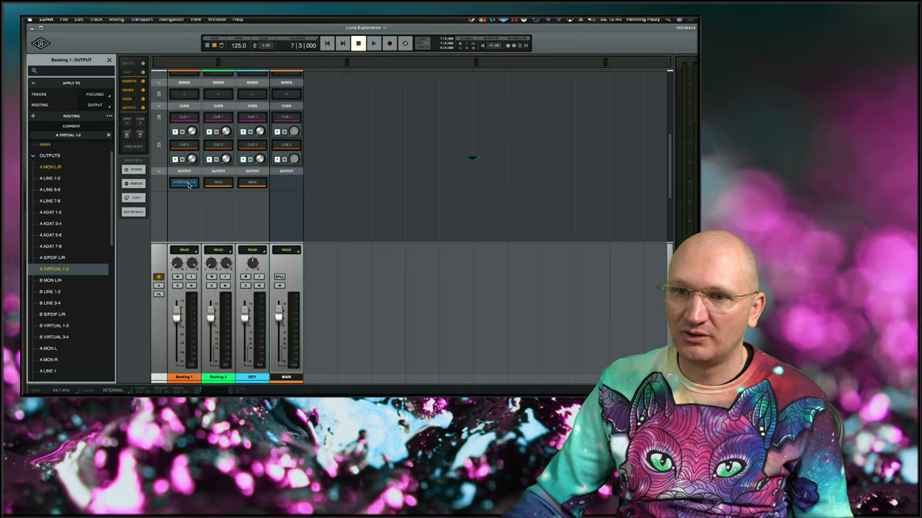
pyautogui.click(191, 185)
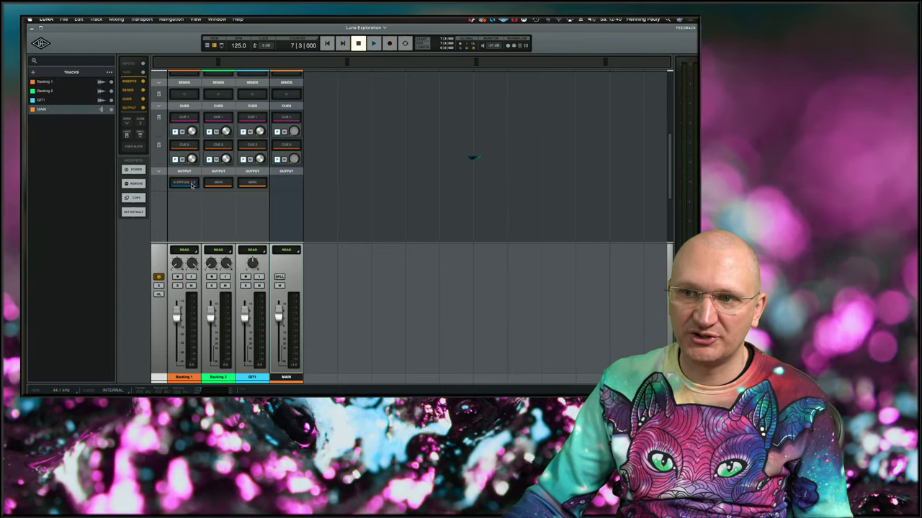
pyautogui.click(186, 184)
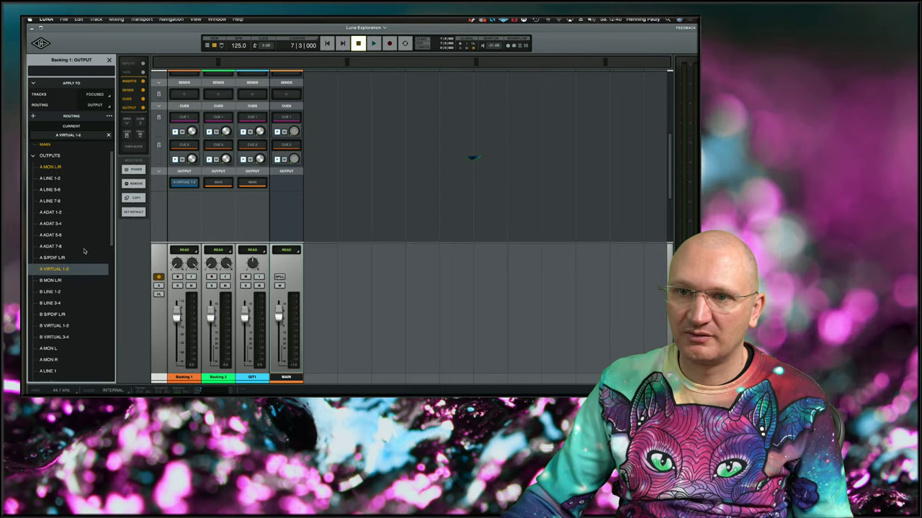
pyautogui.scroll(1, 85, 266)
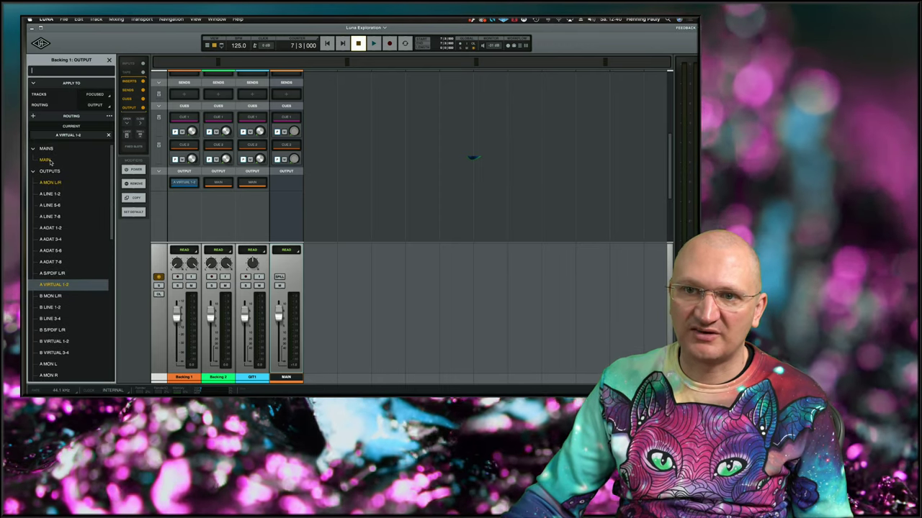
pyautogui.click(46, 160)
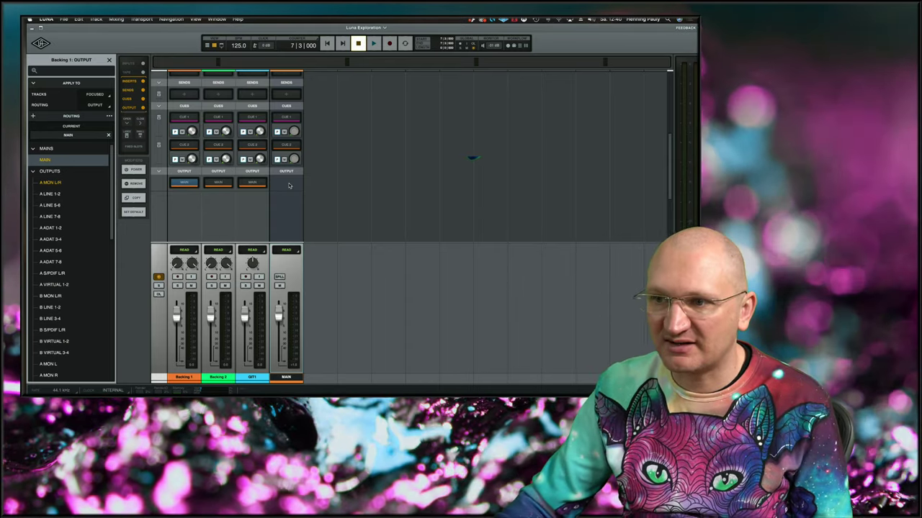
# - Collapse and reopen the mixer's output section, and hide the main level meters beside the channel strips
pyautogui.scroll(10, 334, 193)
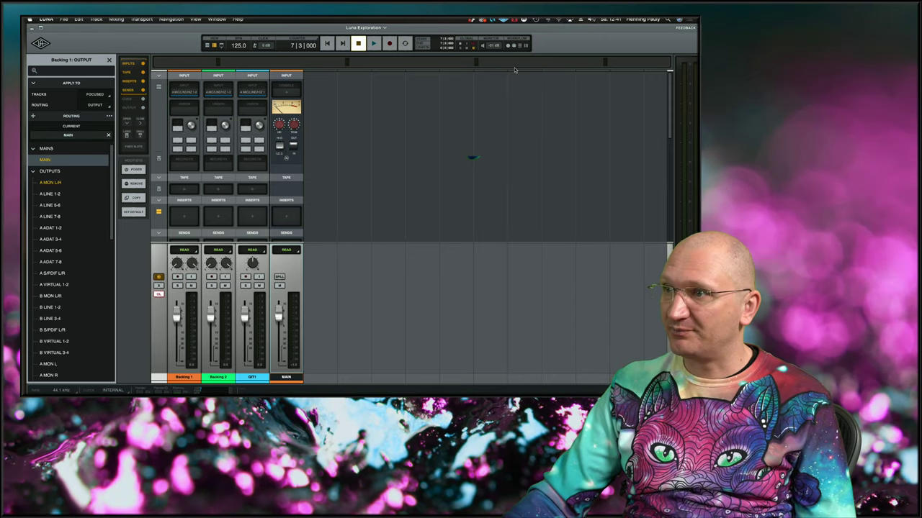
pyautogui.moveTo(556, 31); pyautogui.dragTo(552, 31)
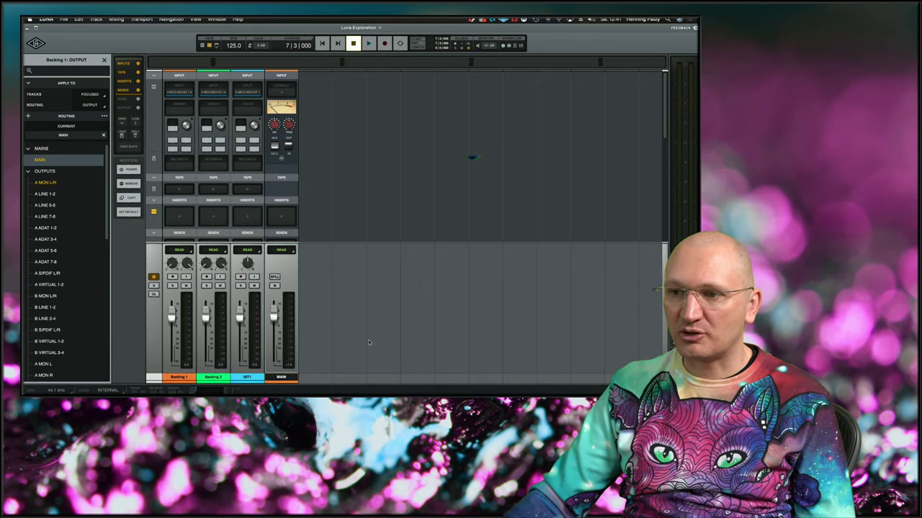
pyautogui.scroll(-3, 311, 229)
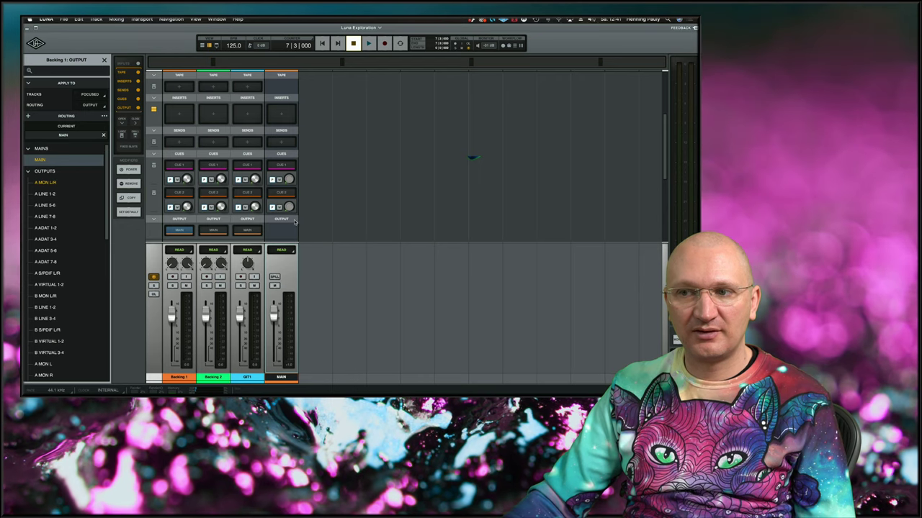
pyautogui.click(295, 220)
pyautogui.scroll(-2, 299, 231)
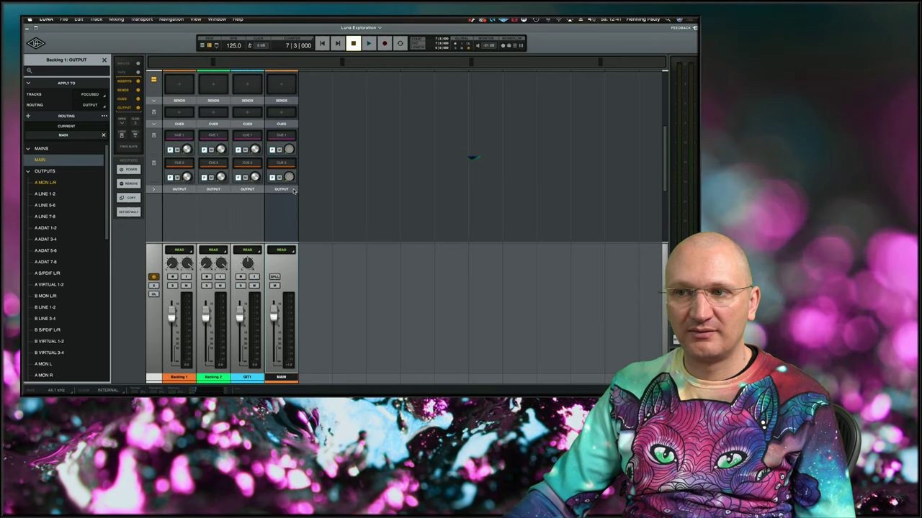
pyautogui.click(294, 190)
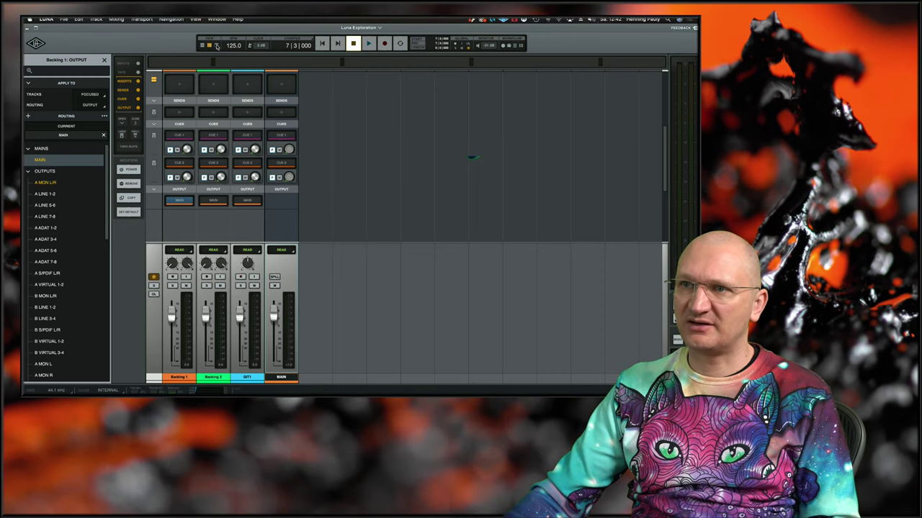
pyautogui.click(246, 59)
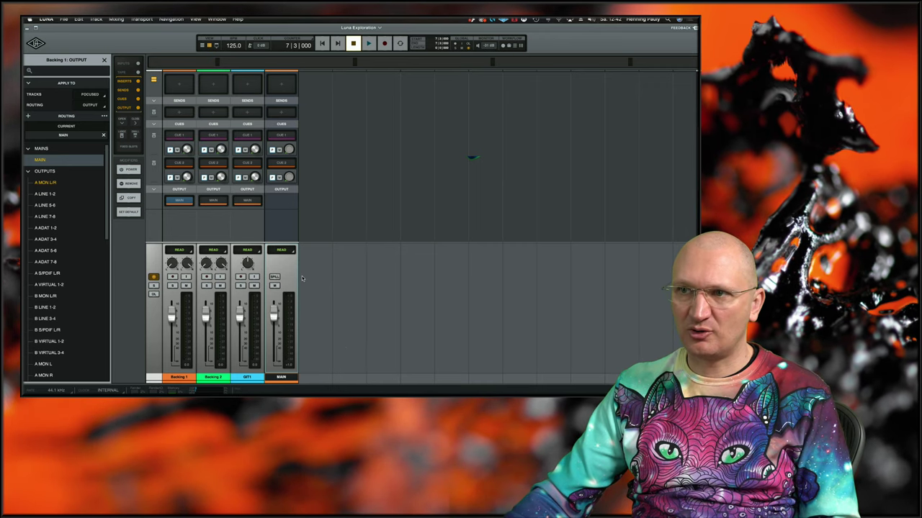
pyautogui.scroll(5, 346, 209)
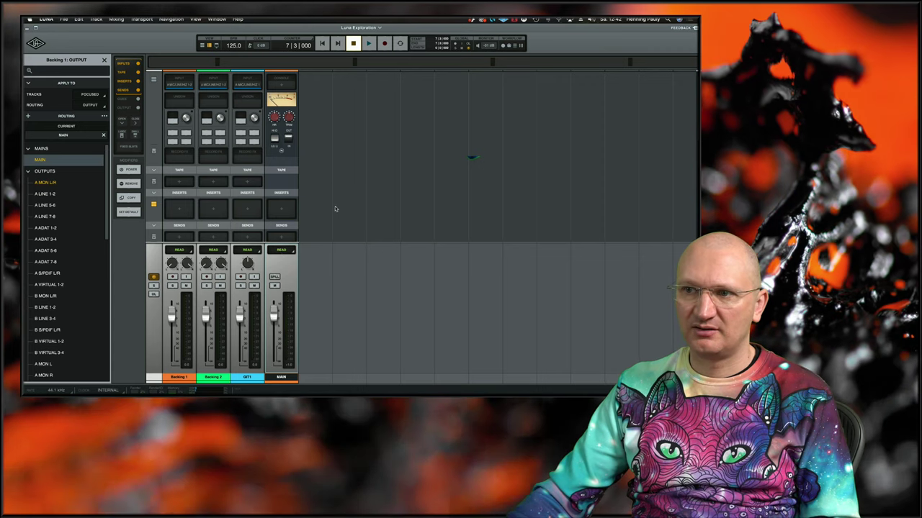
# - Check Backing 2's output routing in the mixer and start playback
pyautogui.scroll(-5, 335, 206)
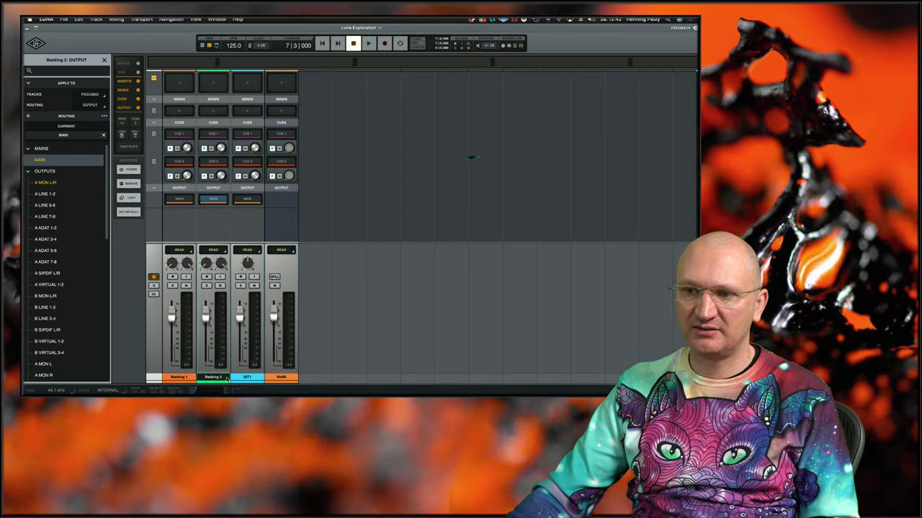
pyautogui.click(221, 201)
pyautogui.click(220, 199)
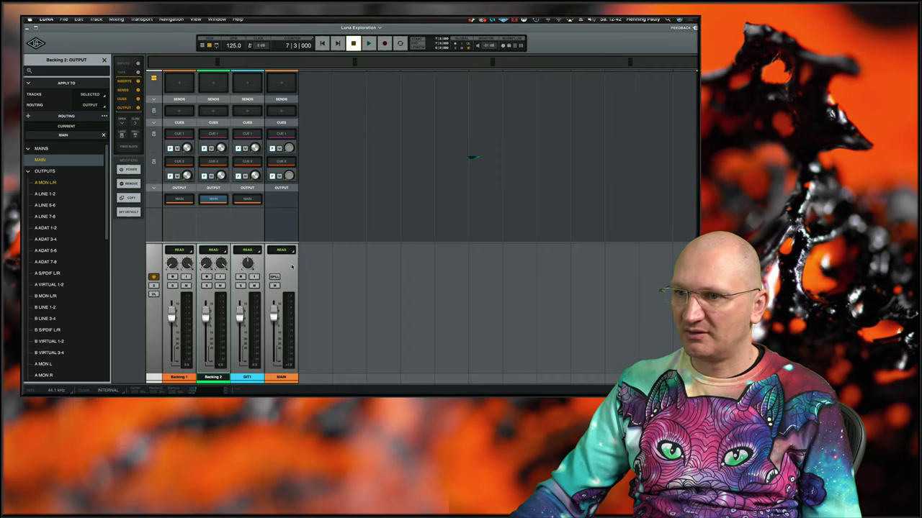
pyautogui.press('space')
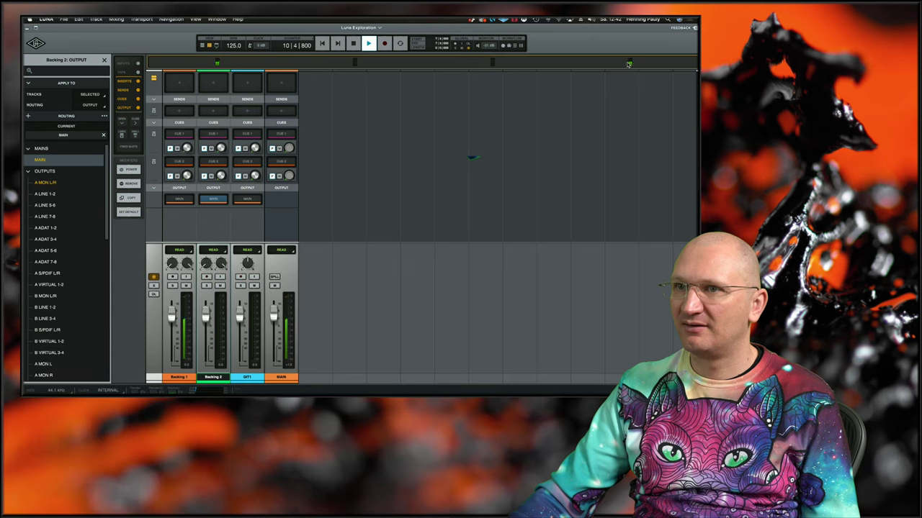
# - Show and hide the Mix, Edit and Record workflow toolbars one after another during playback
pyautogui.click(521, 46)
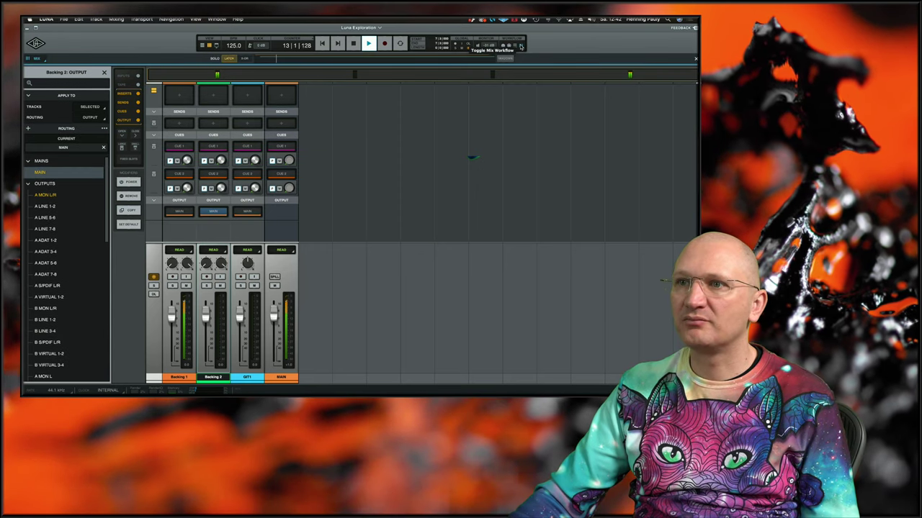
pyautogui.click(521, 45)
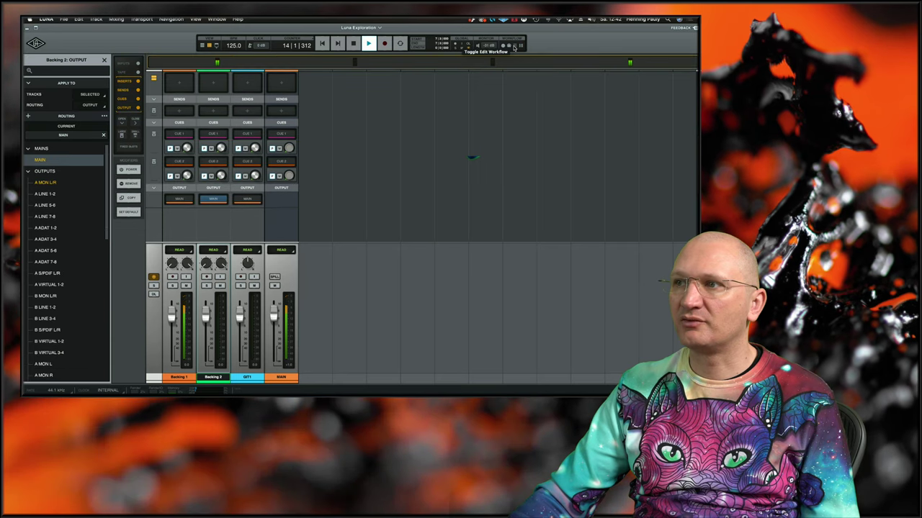
pyautogui.click(515, 47)
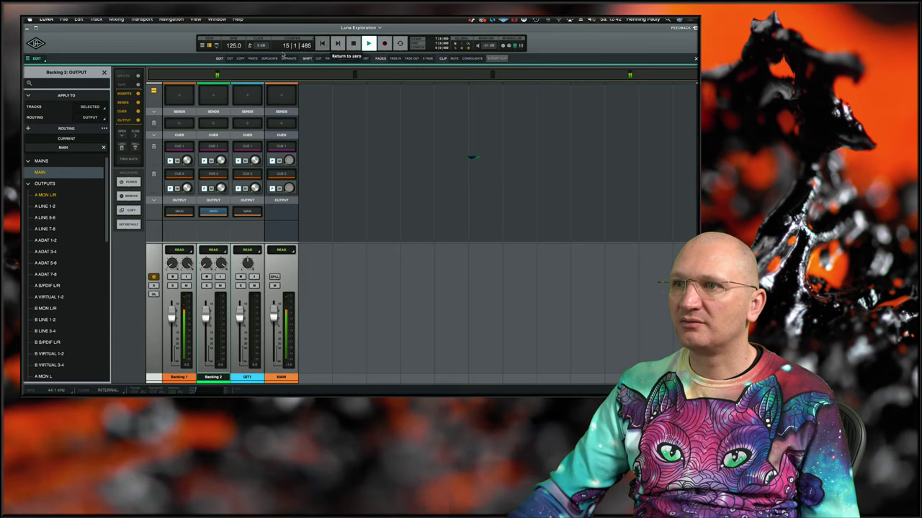
pyautogui.click(503, 46)
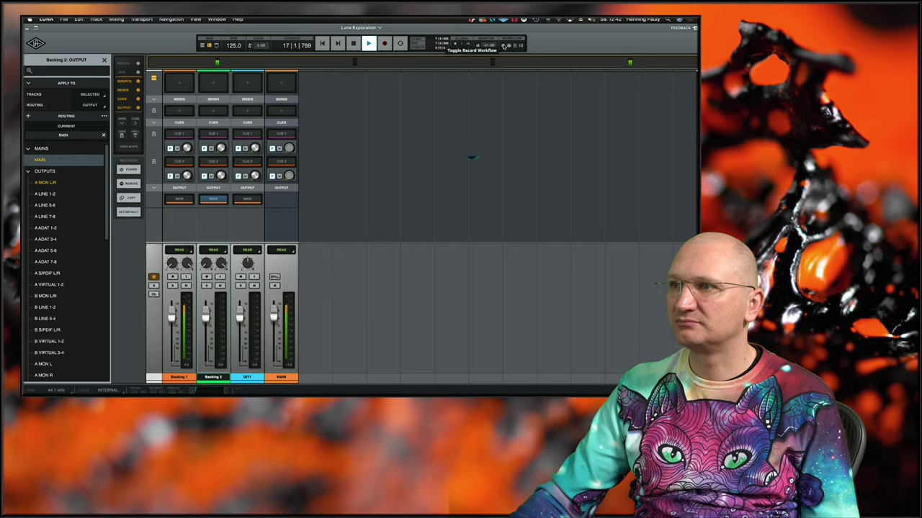
pyautogui.click(506, 46)
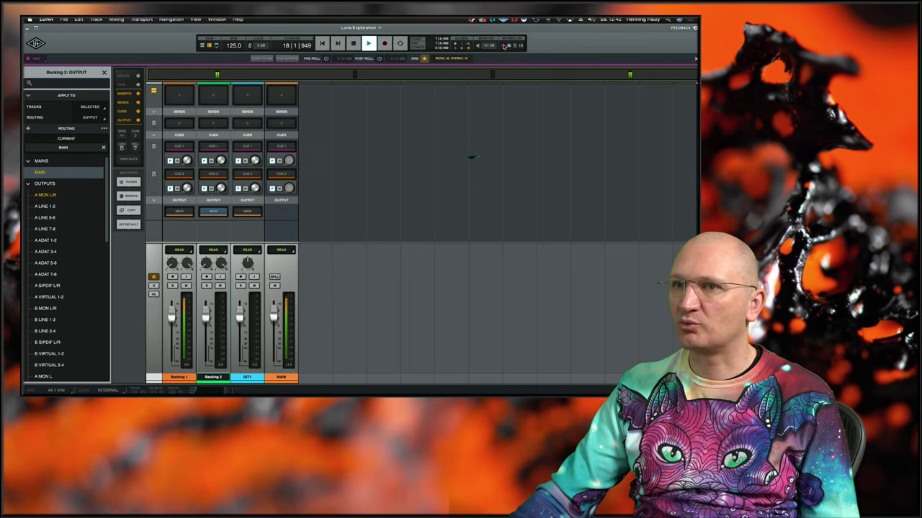
pyautogui.click(504, 47)
pyautogui.click(504, 46)
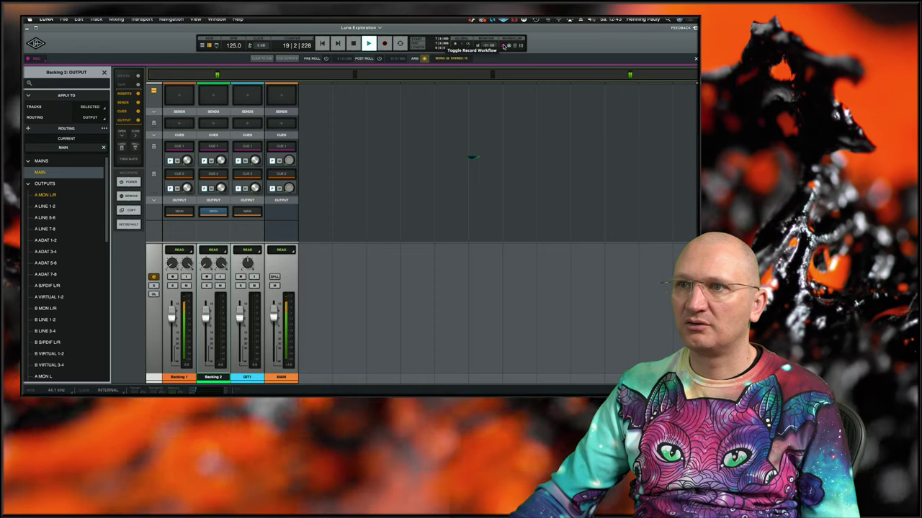
pyautogui.click(504, 46)
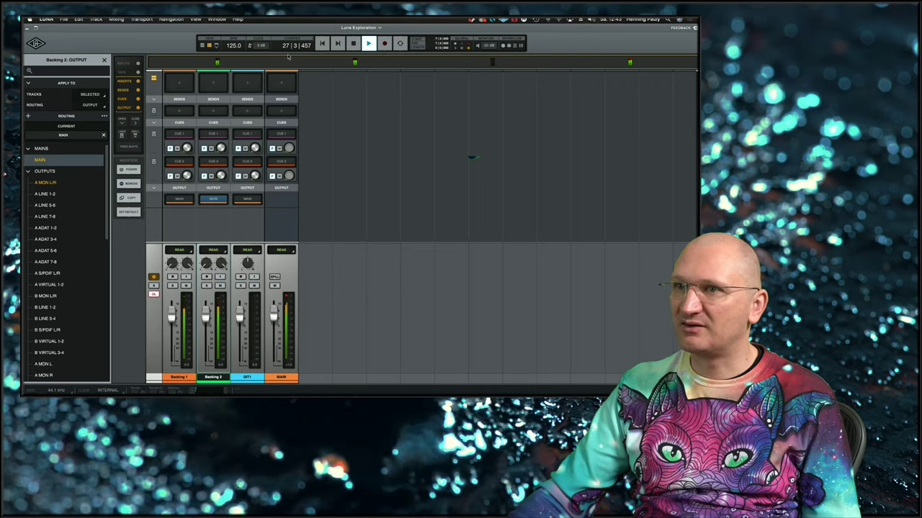
# - Show the monitor section and inspect the CUE 1 and CUE 2 assignments in the Cue Outputs window
pyautogui.click(216, 46)
pyautogui.click(243, 60)
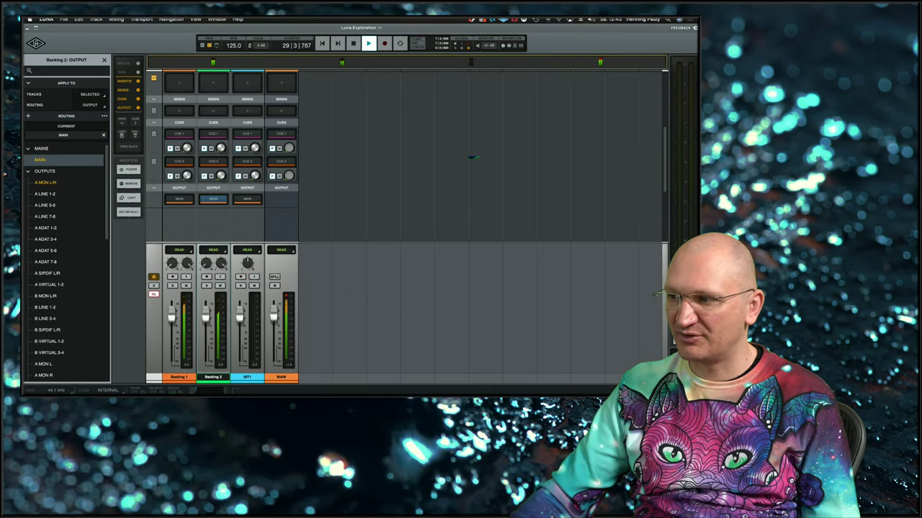
pyautogui.click(682, 324)
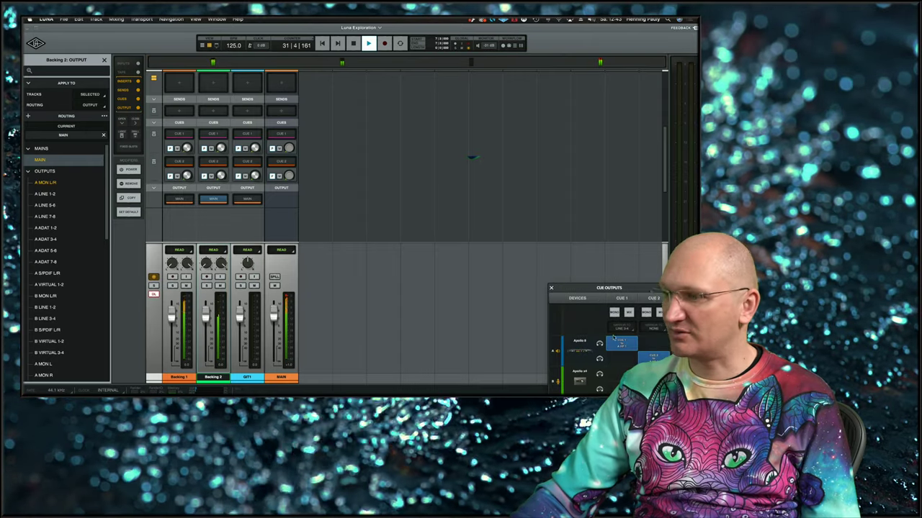
pyautogui.moveTo(669, 386)
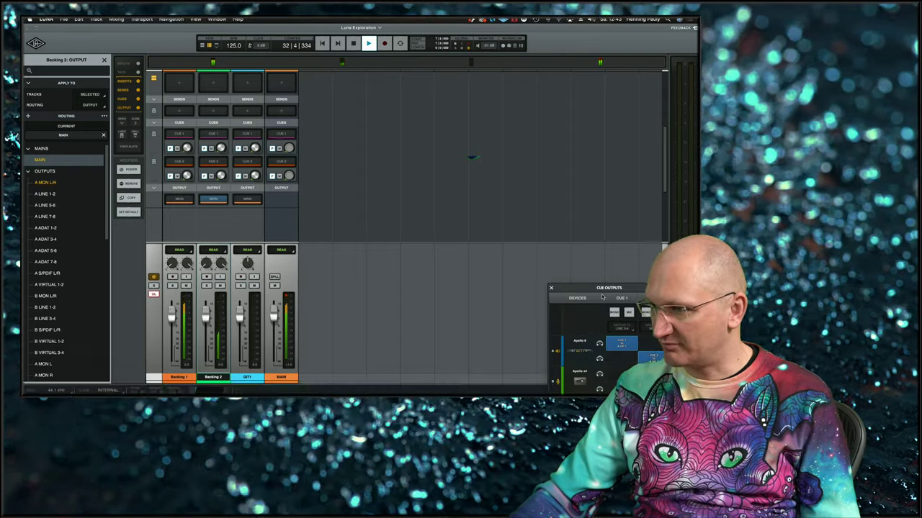
pyautogui.moveTo(588, 287); pyautogui.dragTo(575, 251)
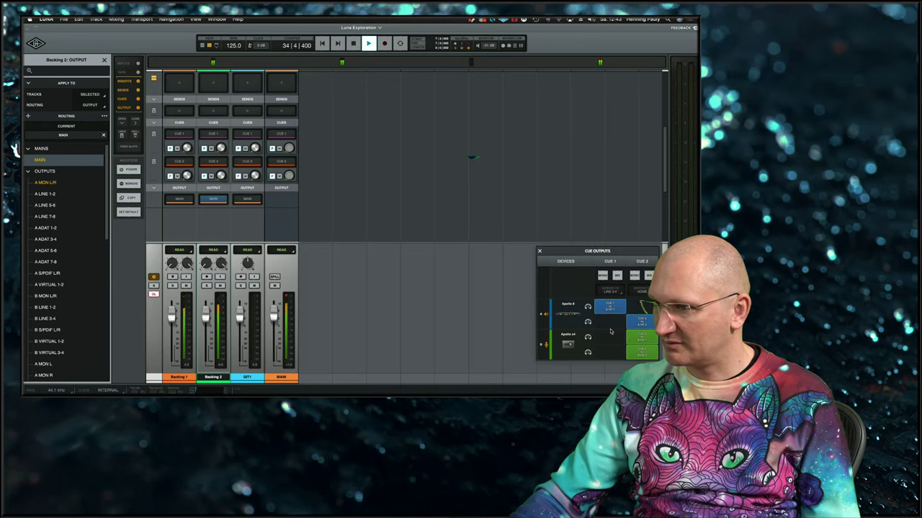
pyautogui.click(539, 251)
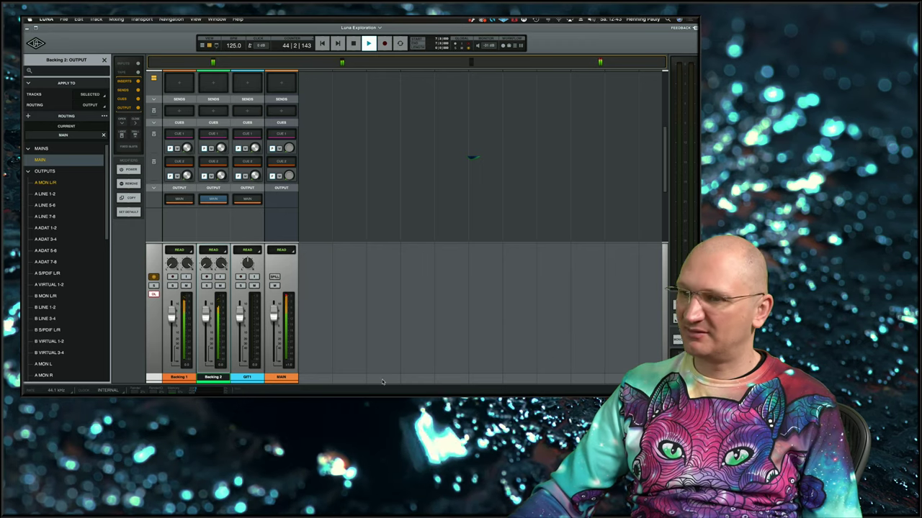
# - Select the MAIN bus, switch to the Console app, raise and lower the Cubase channel's fader, and minimize Console
pyautogui.click(294, 378)
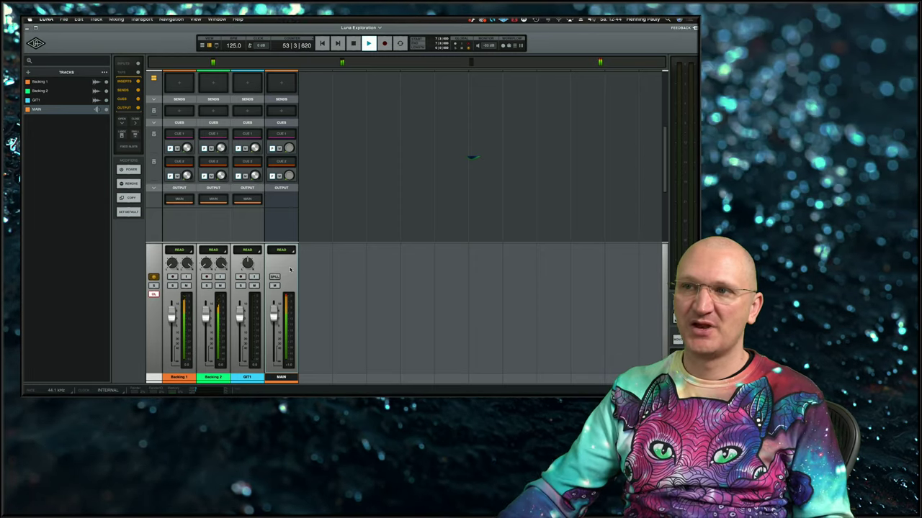
pyautogui.moveTo(404, 381)
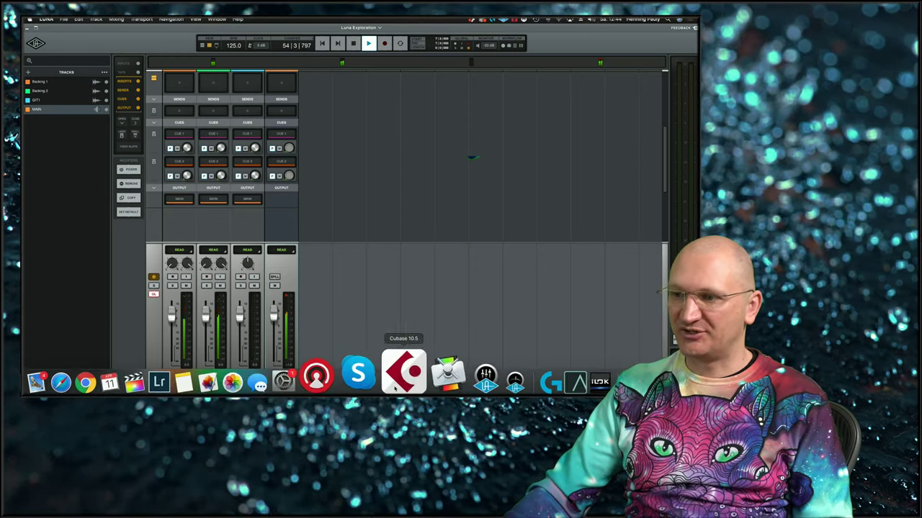
pyautogui.click(448, 374)
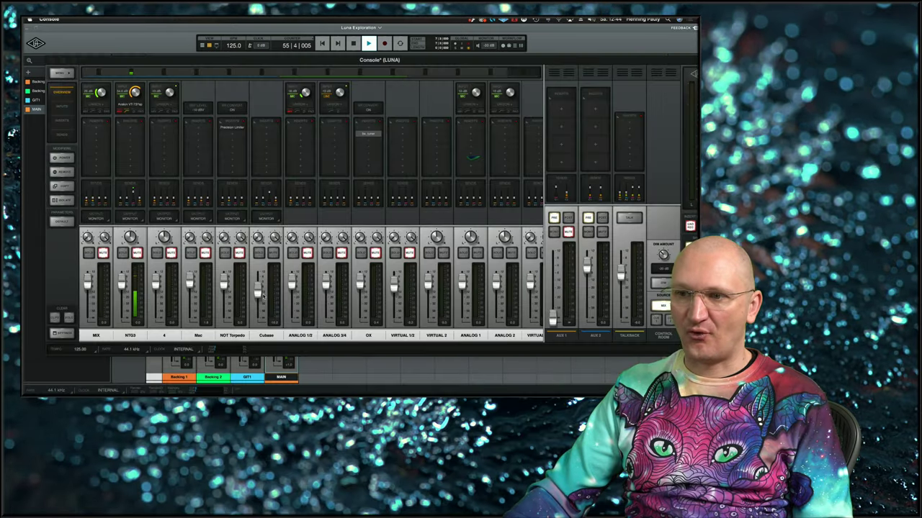
pyautogui.moveTo(258, 290)
pyautogui.mouseDown()
pyautogui.moveTo(258, 275)
pyautogui.moveTo(259, 311)
pyautogui.moveTo(257, 287)
pyautogui.mouseUp()
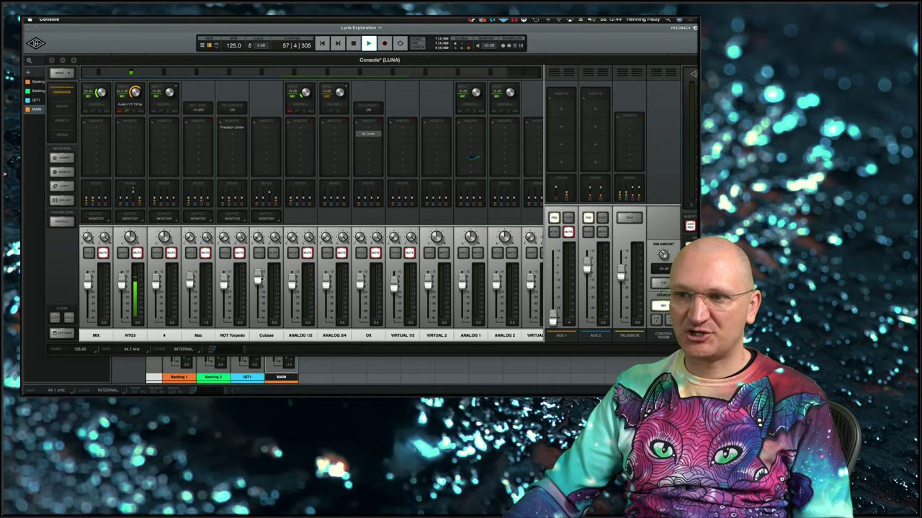
pyautogui.moveTo(257, 287); pyautogui.dragTo(261, 282)
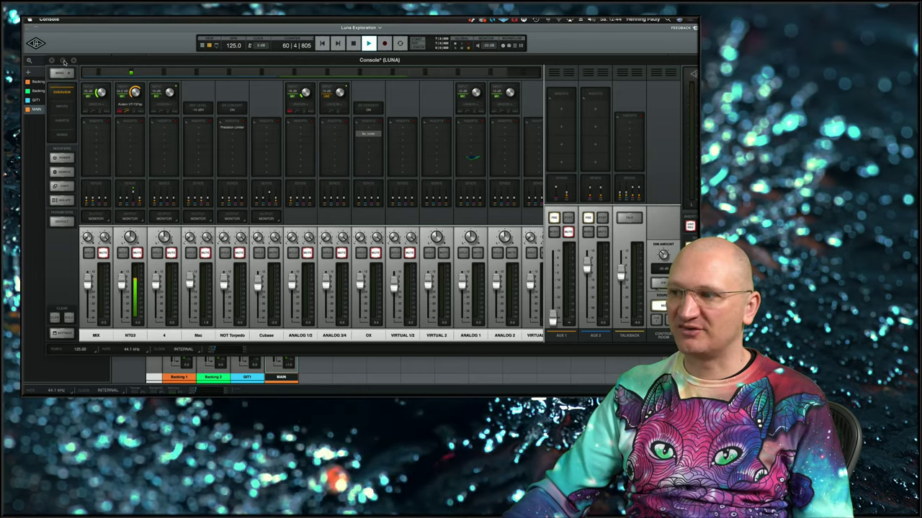
pyautogui.click(64, 62)
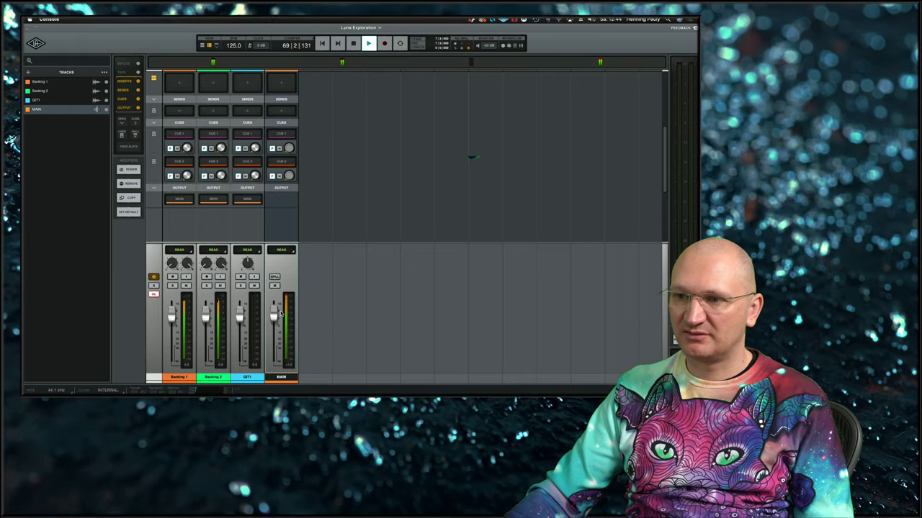
# - Lower the MAIN bus fader slightly and set the summing in its input section to None
pyautogui.moveTo(274, 323)
pyautogui.mouseDown()
pyautogui.moveTo(273, 354)
pyautogui.moveTo(273, 325)
pyautogui.mouseUp()
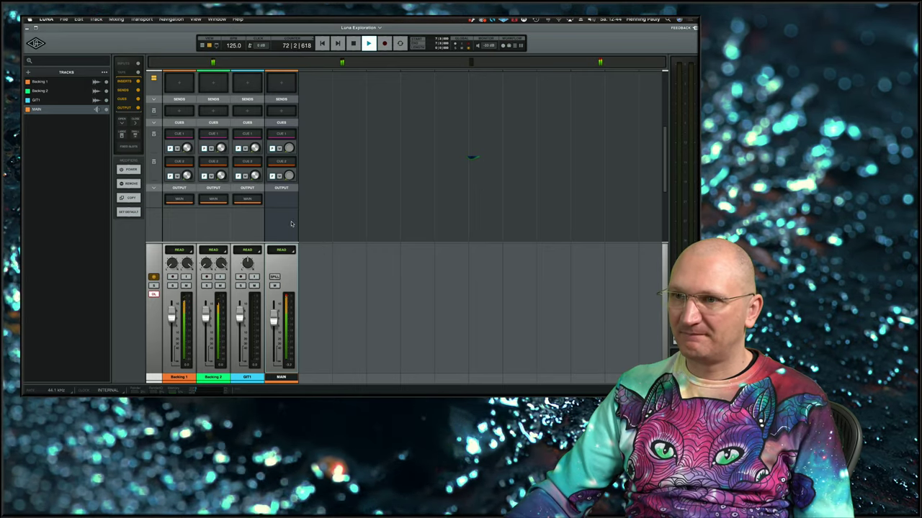
pyautogui.scroll(10, 296, 216)
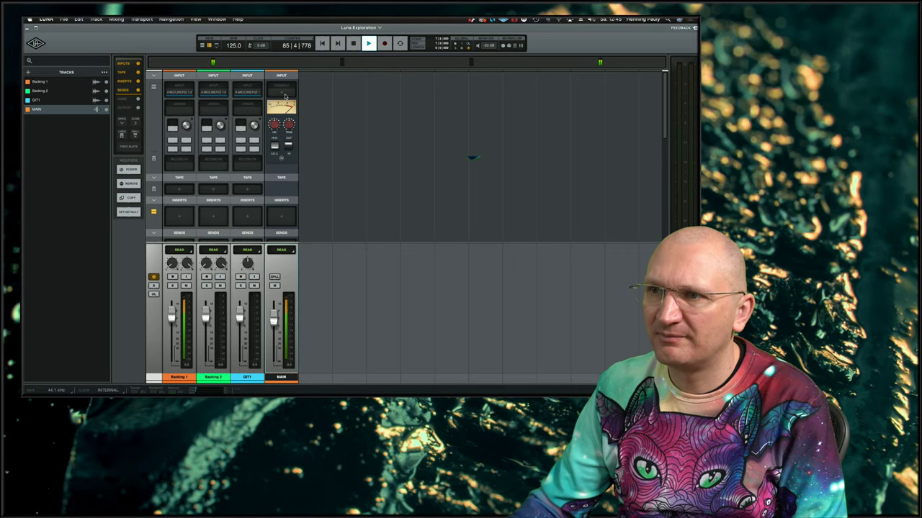
pyautogui.click(285, 92)
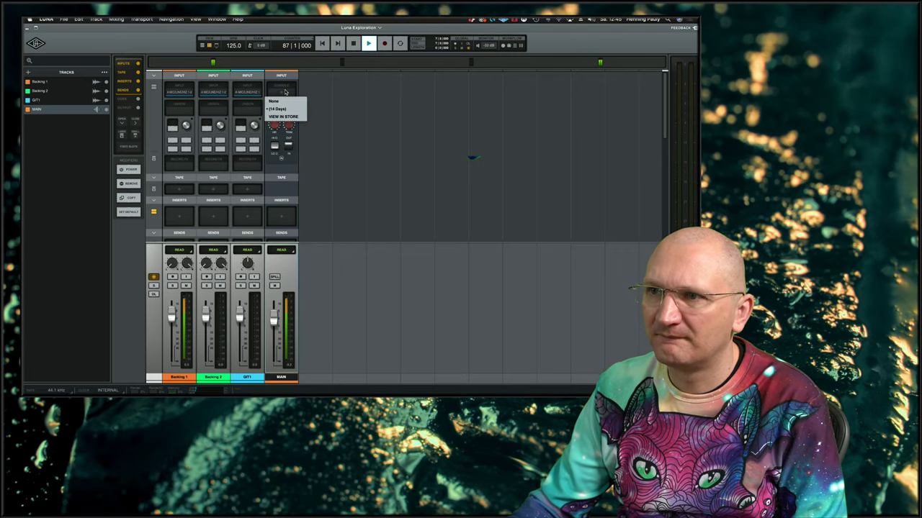
pyautogui.click(284, 102)
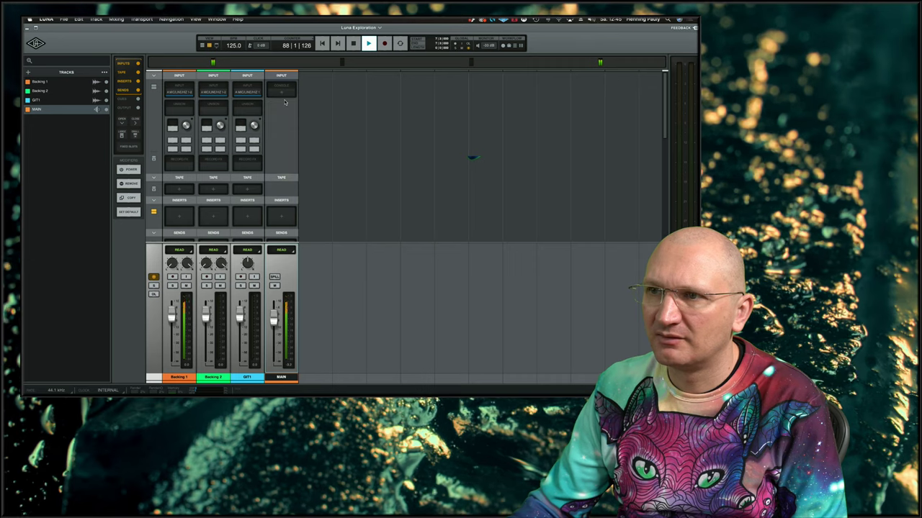
pyautogui.click(285, 92)
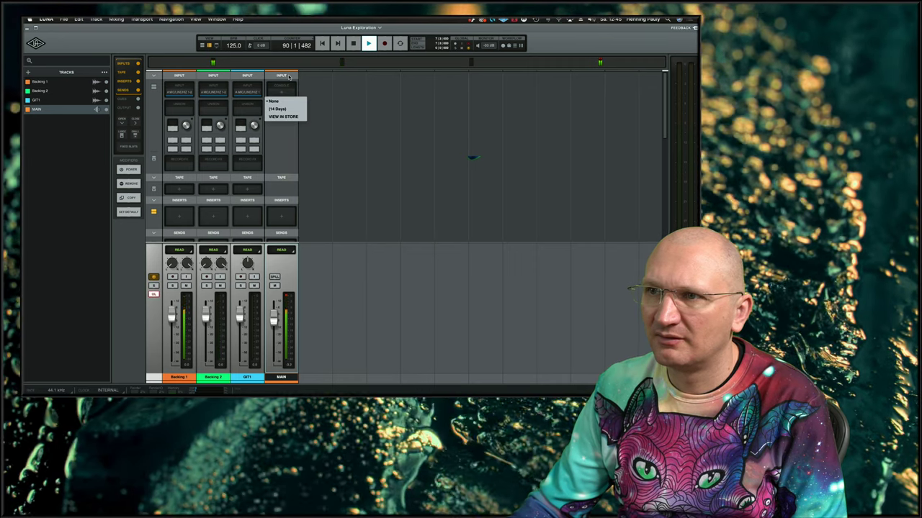
pyautogui.click(332, 90)
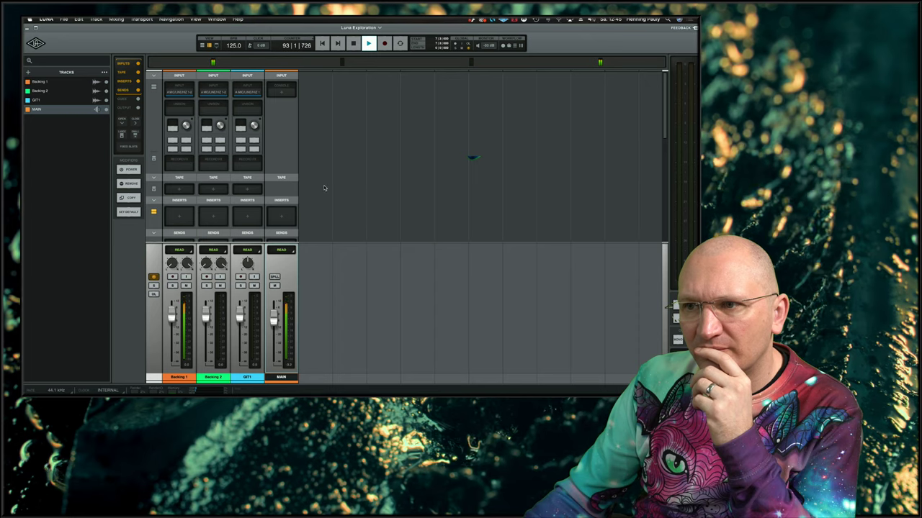
# - Switch from the mixer to the timeline and look at the view display options
pyautogui.scroll(-4, 325, 189)
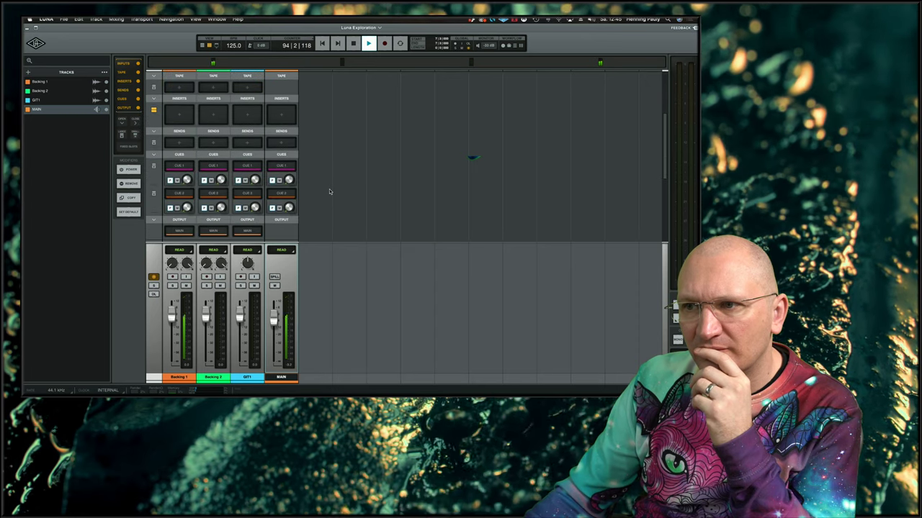
pyautogui.scroll(-3, 330, 190)
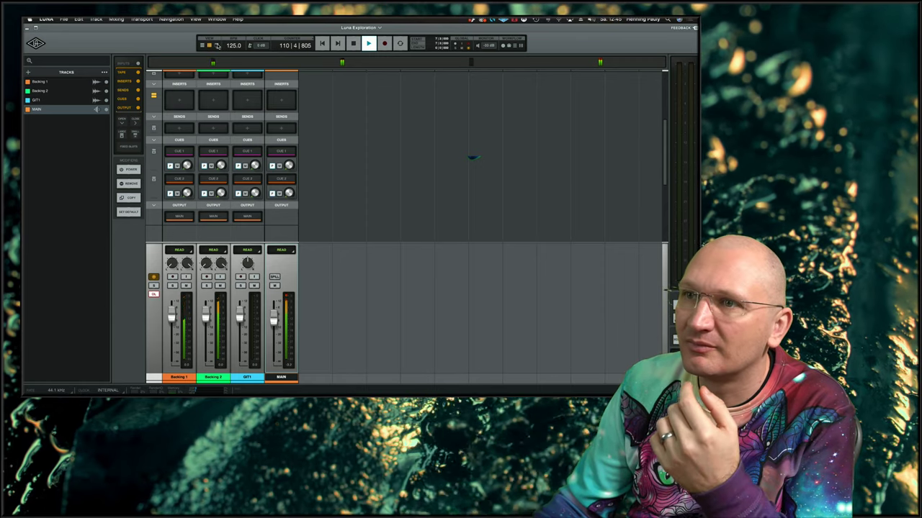
pyautogui.click(203, 46)
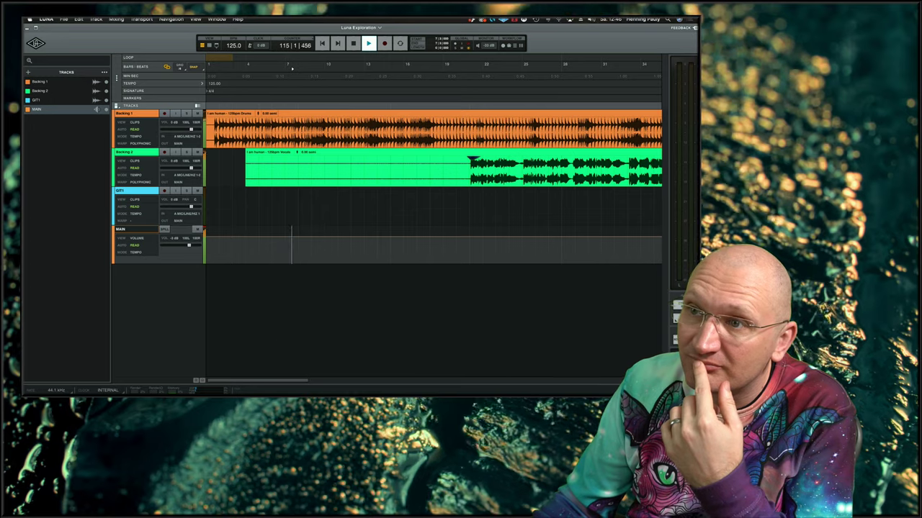
pyautogui.click(217, 46)
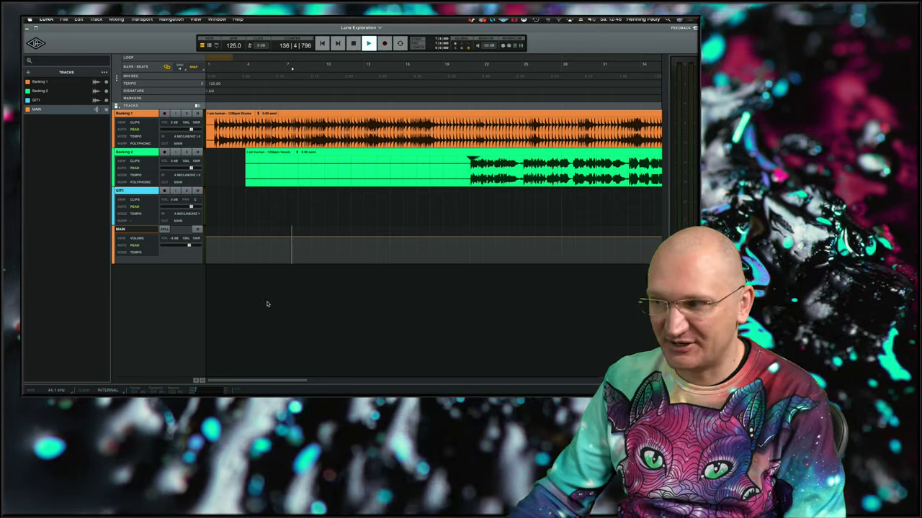
pyautogui.click(216, 46)
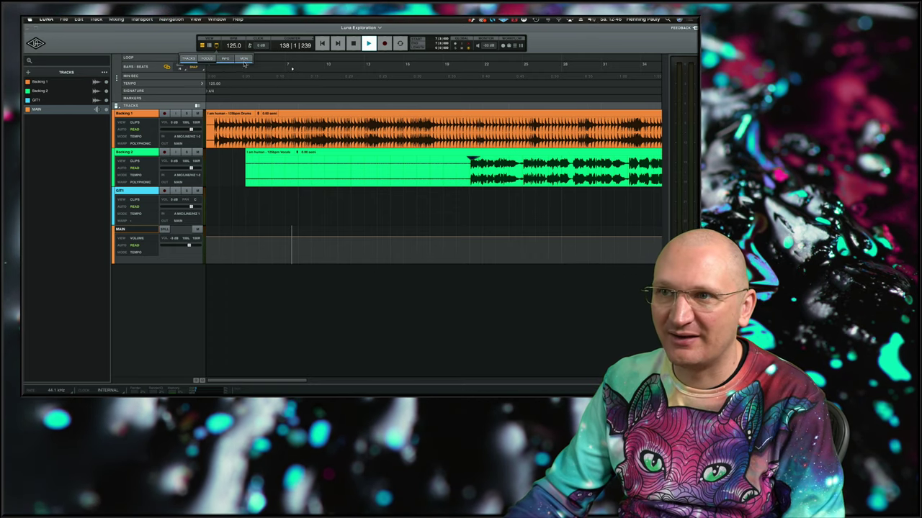
pyautogui.click(371, 336)
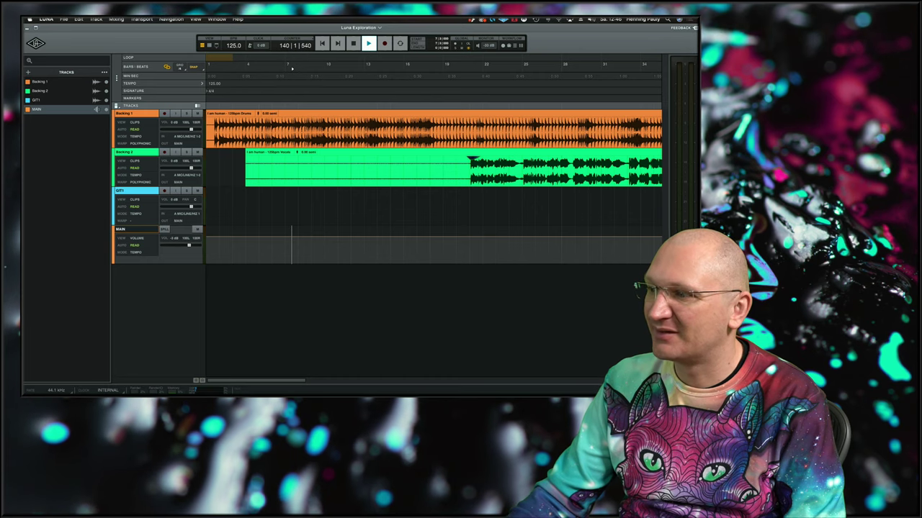
# - Show the control room section and set its source to CUE 2
pyautogui.press('m')
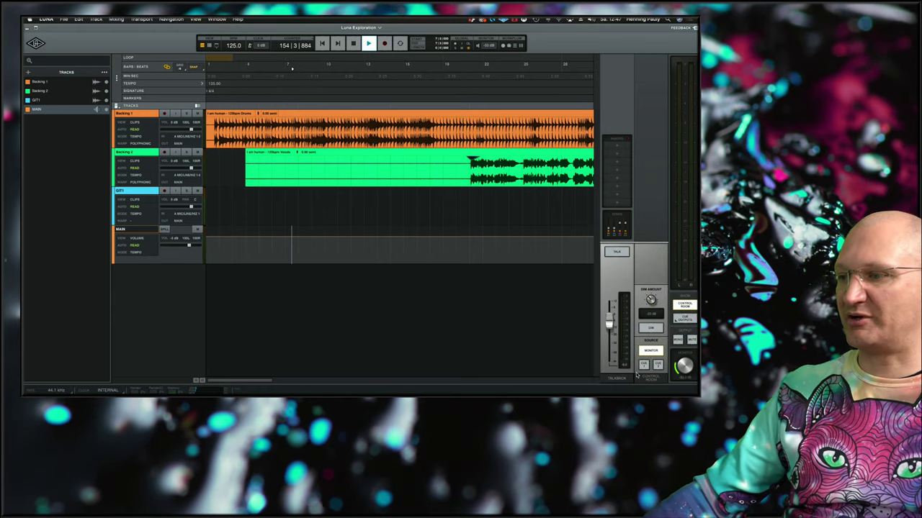
pyautogui.click(658, 365)
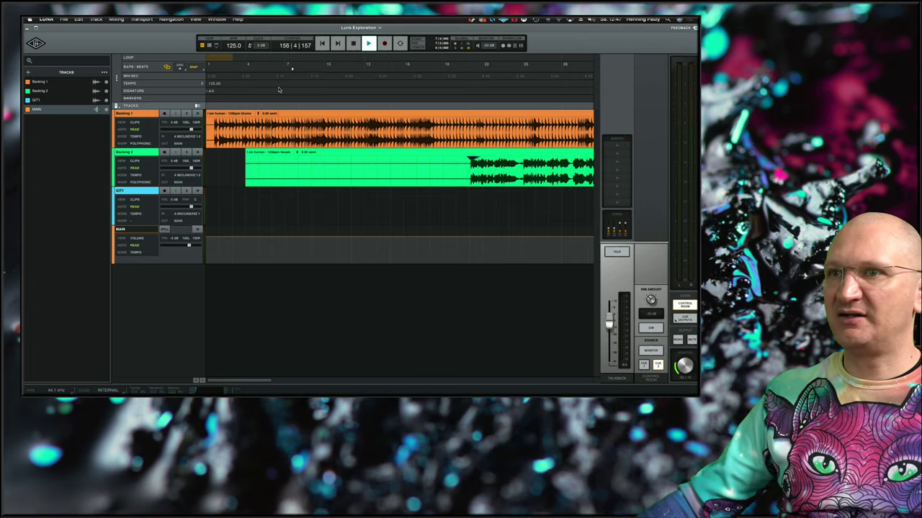
# - Stop playback at the song start, place the playhead around bar 7 on the GIT1 track in the timeline, and resume playback
pyautogui.click(210, 45)
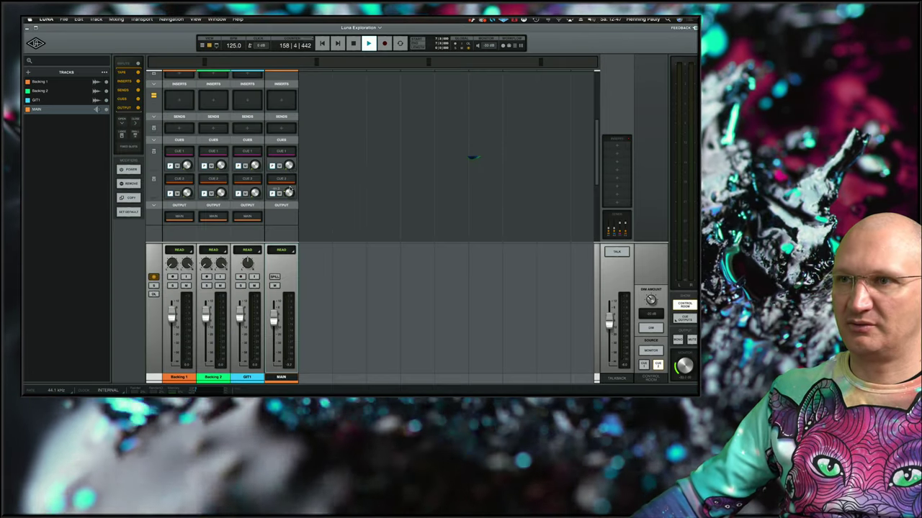
pyautogui.click(322, 44)
pyautogui.click(353, 44)
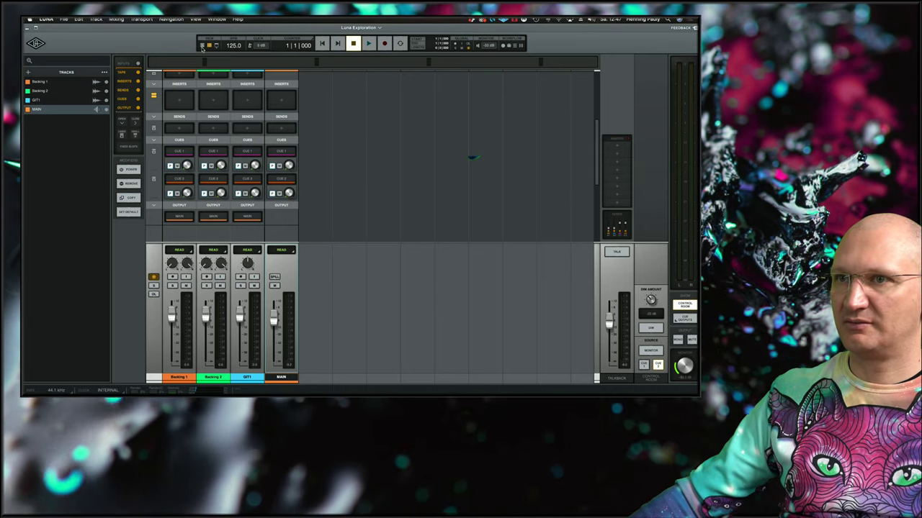
pyautogui.click(203, 46)
pyautogui.click(246, 61)
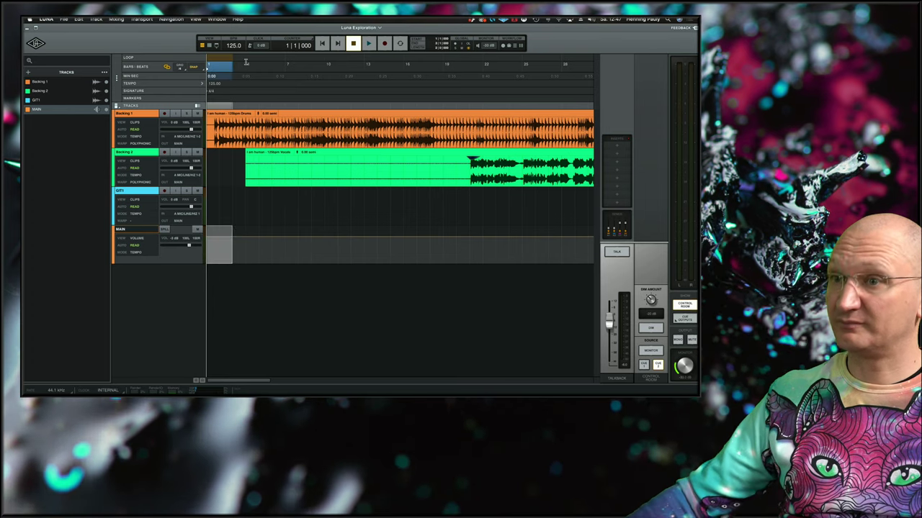
pyautogui.click(287, 217)
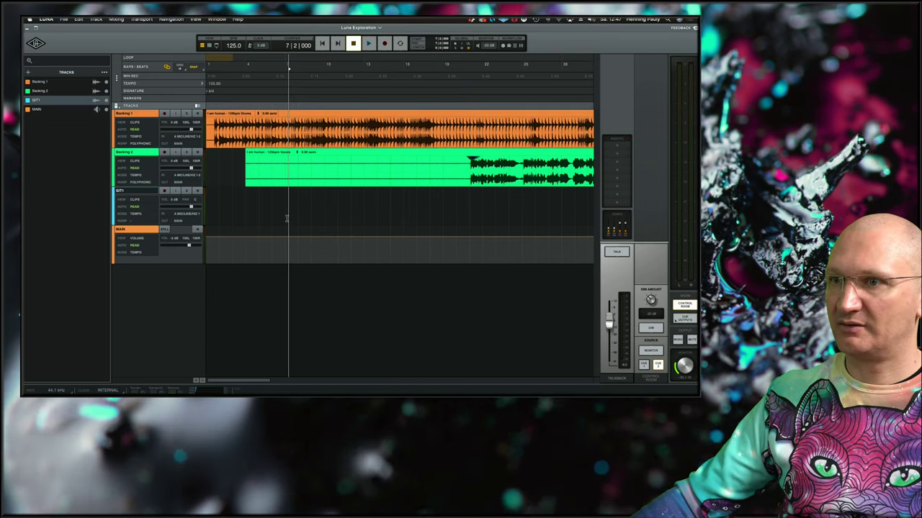
pyautogui.press('space')
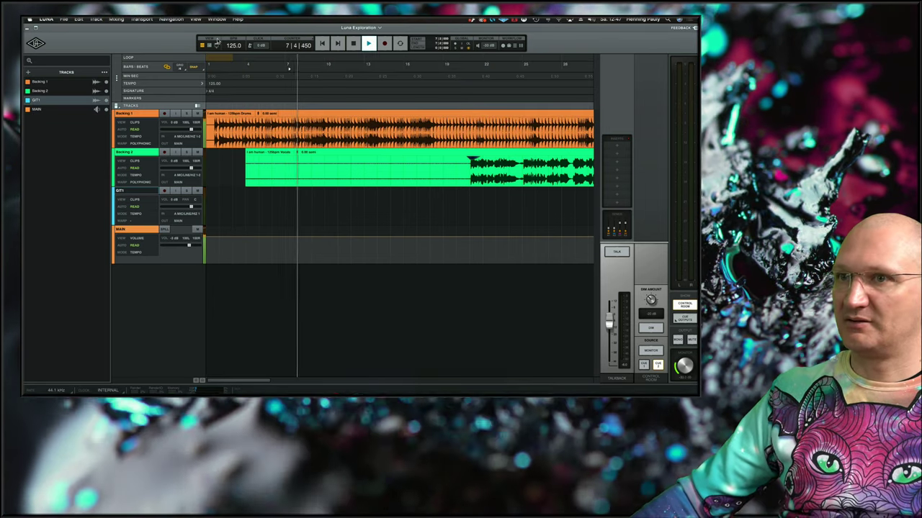
# - Switch to the mixer, adjust the MAIN bus's CUE 2 send level, and set the control room source to Monitor
pyautogui.click(210, 45)
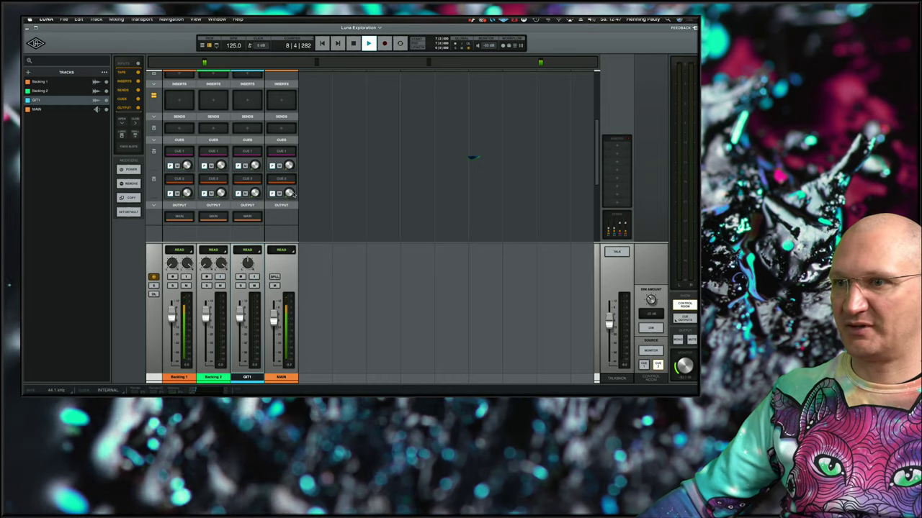
pyautogui.moveTo(291, 193); pyautogui.dragTo(297, 159)
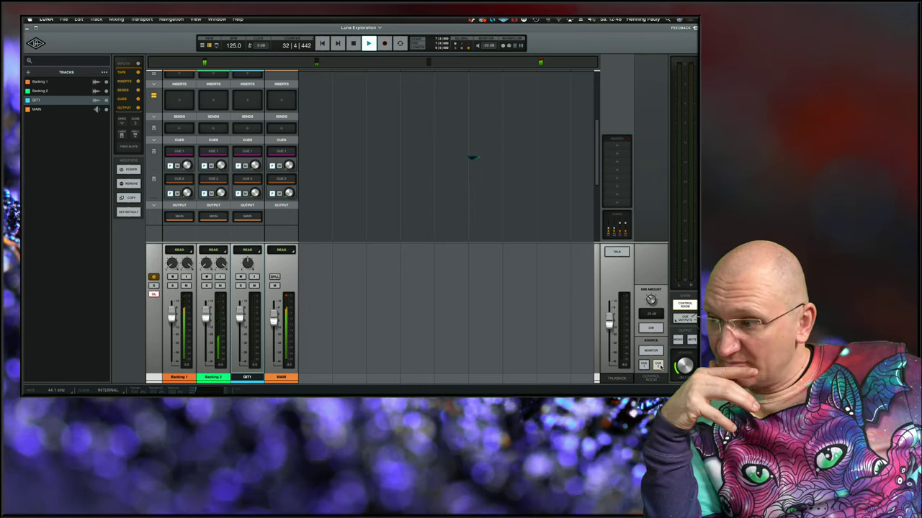
pyautogui.click(656, 352)
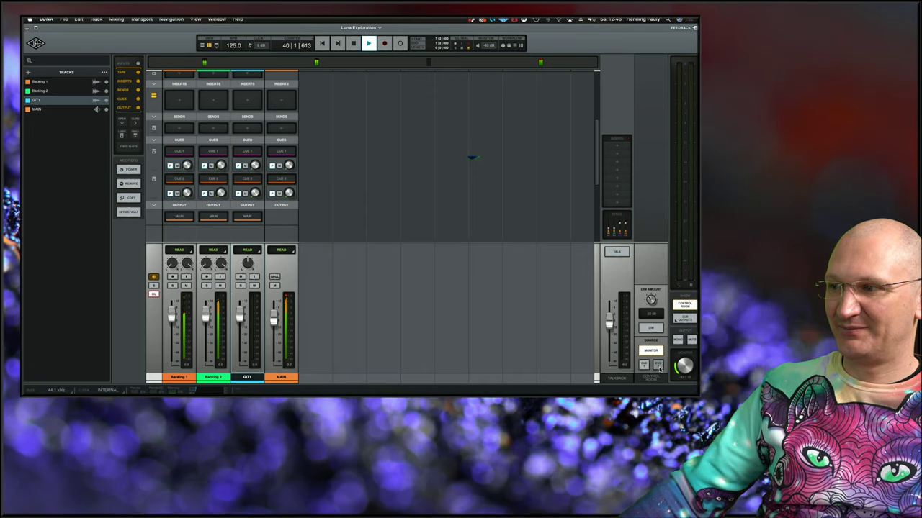
# - Hide the control room section, try adjusting the MAIN bus's CUE 2 send, and show the control room section again
pyautogui.click(690, 306)
pyautogui.click(690, 307)
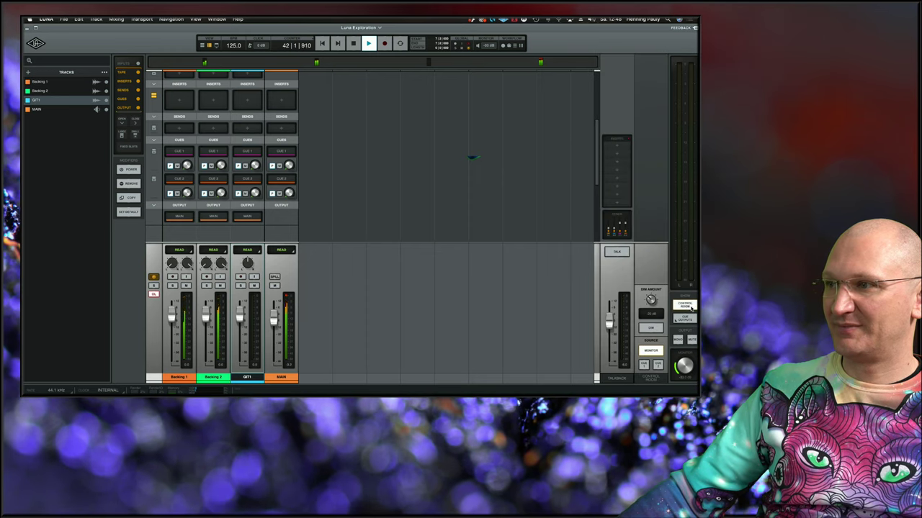
pyautogui.click(691, 307)
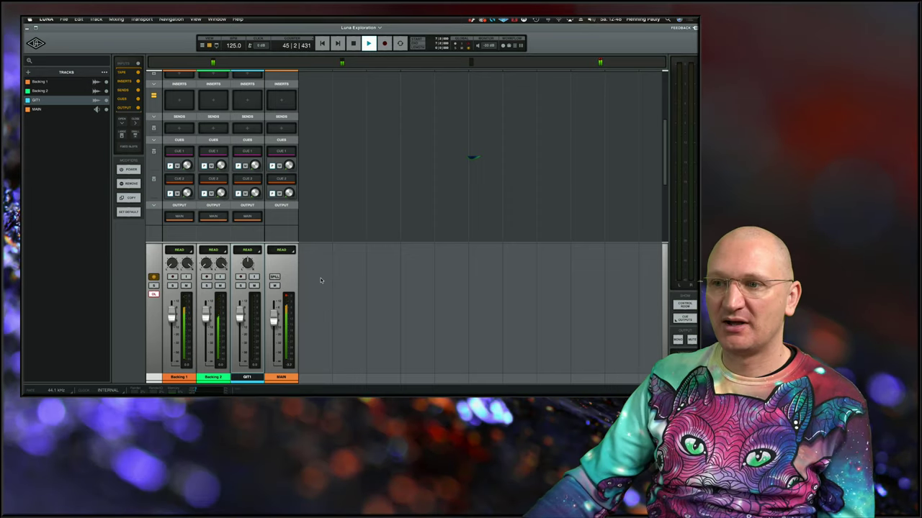
pyautogui.moveTo(290, 183); pyautogui.dragTo(293, 157)
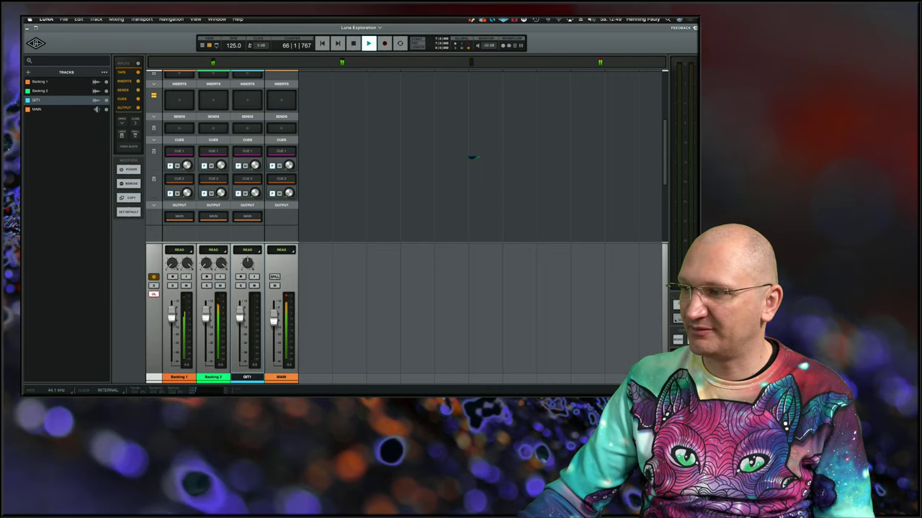
pyautogui.click(682, 304)
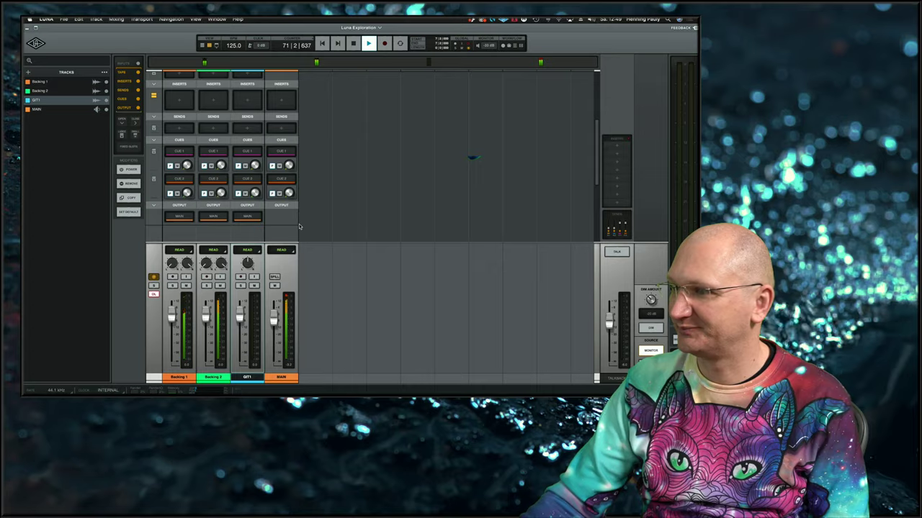
# - Switch to the Console app and enter its Show/Hide Inputs mode
pyautogui.moveTo(468, 391)
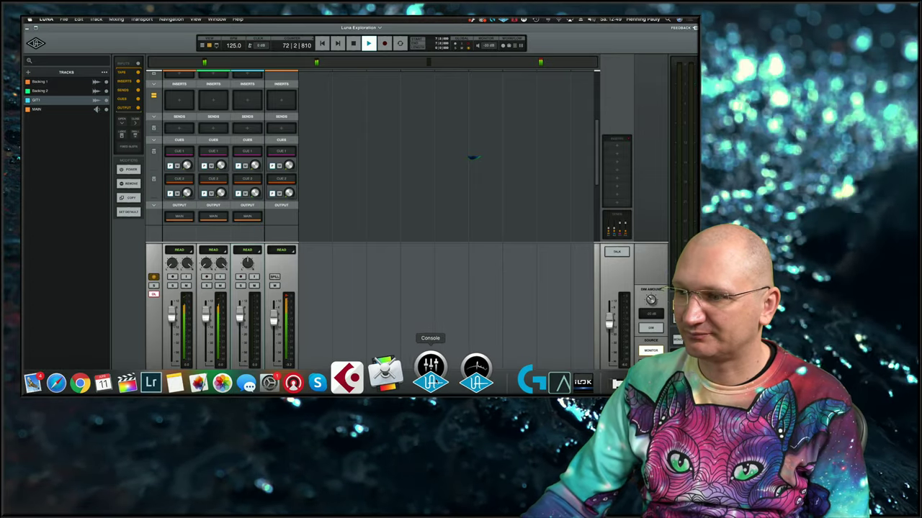
pyautogui.click(434, 383)
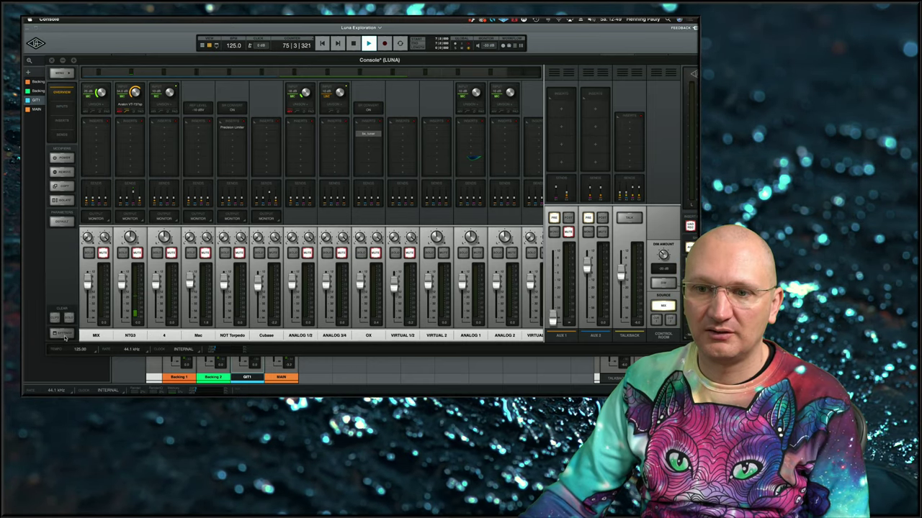
pyautogui.click(62, 73)
pyautogui.click(157, 73)
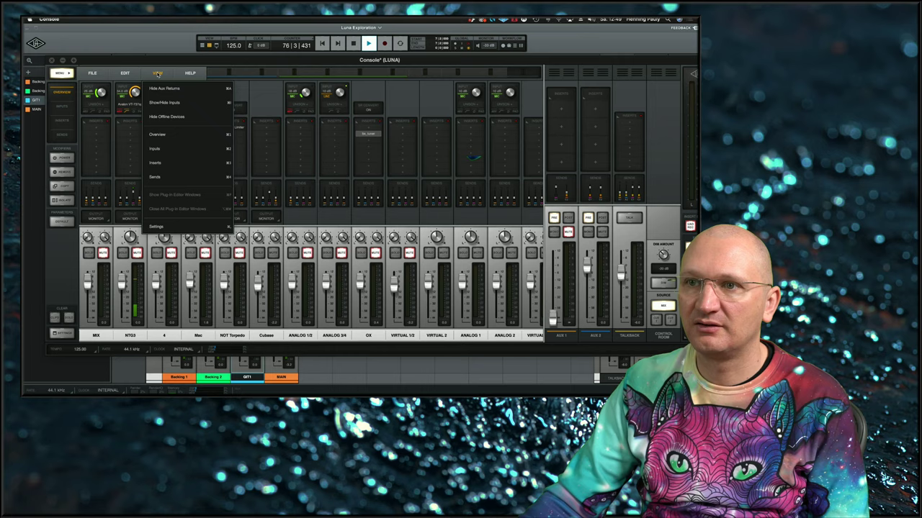
pyautogui.click(171, 103)
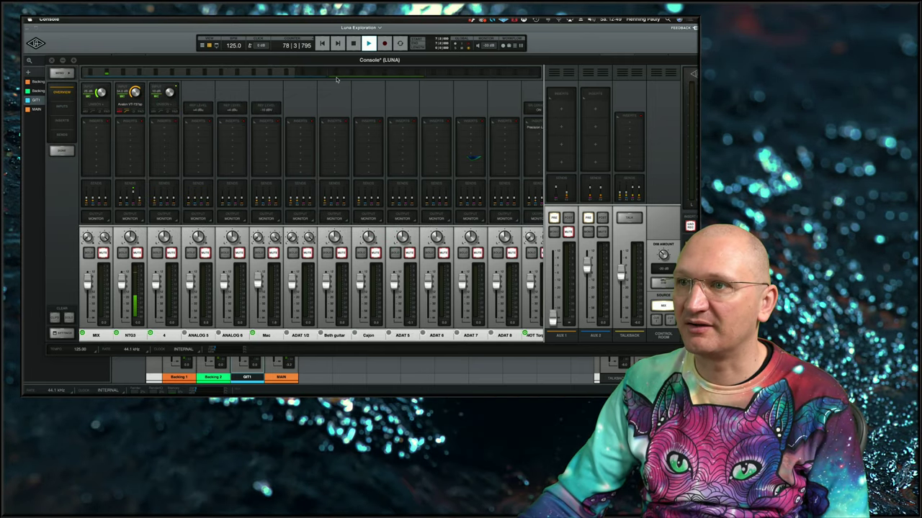
# - Look through the full row of input channels, return to the first ones, and finish the show/hide mode
pyautogui.moveTo(314, 73); pyautogui.dragTo(533, 74)
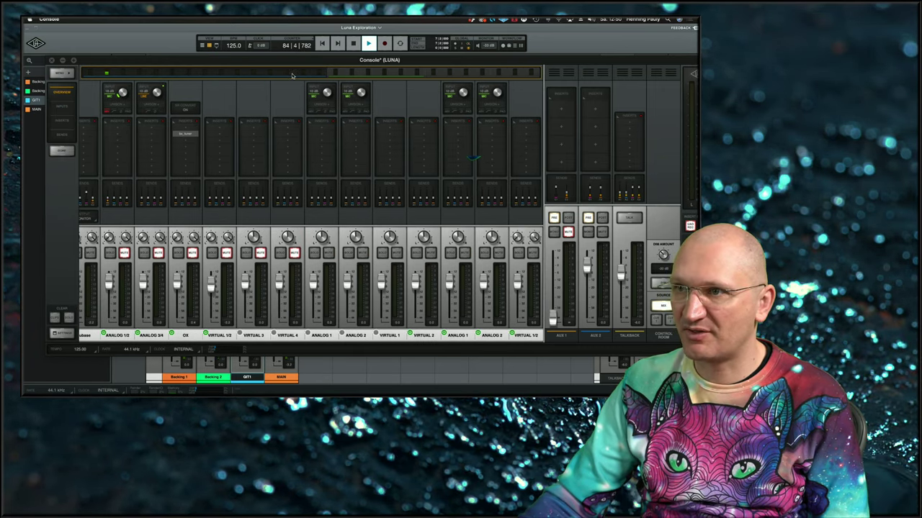
pyautogui.moveTo(292, 75); pyautogui.dragTo(90, 74)
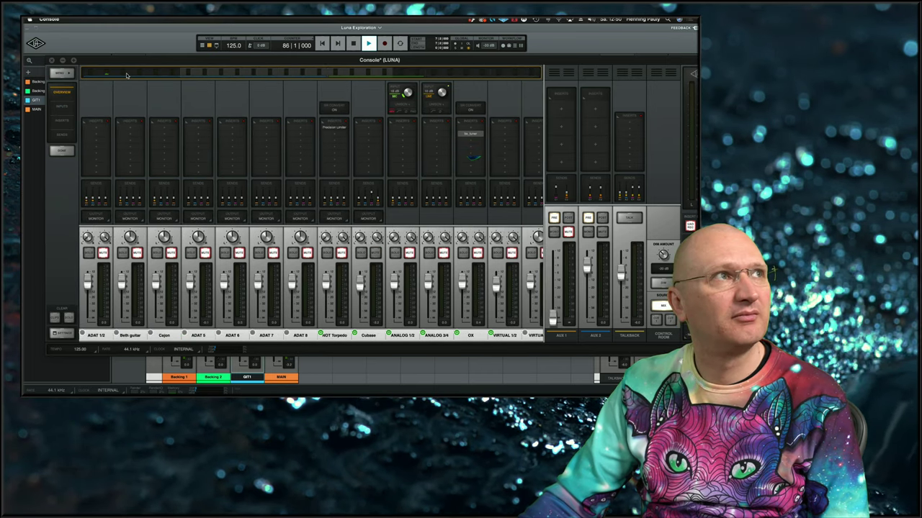
pyautogui.click(90, 73)
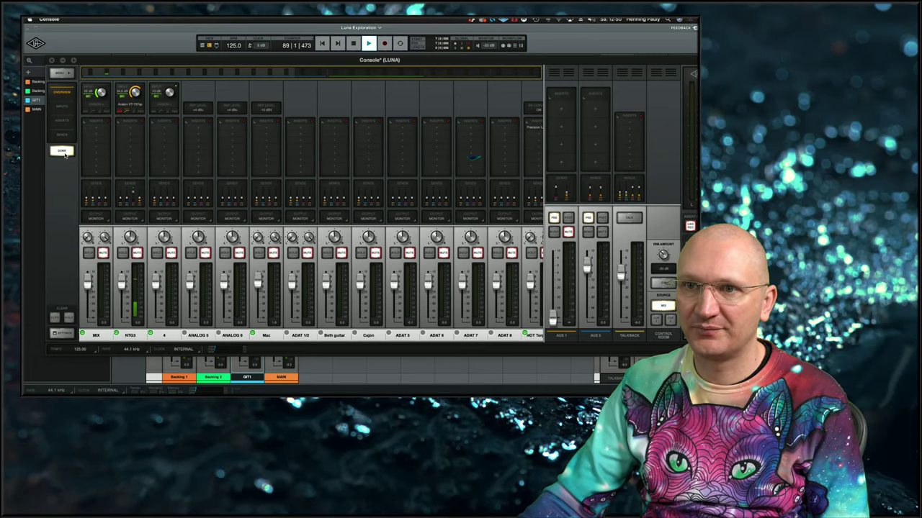
pyautogui.click(61, 150)
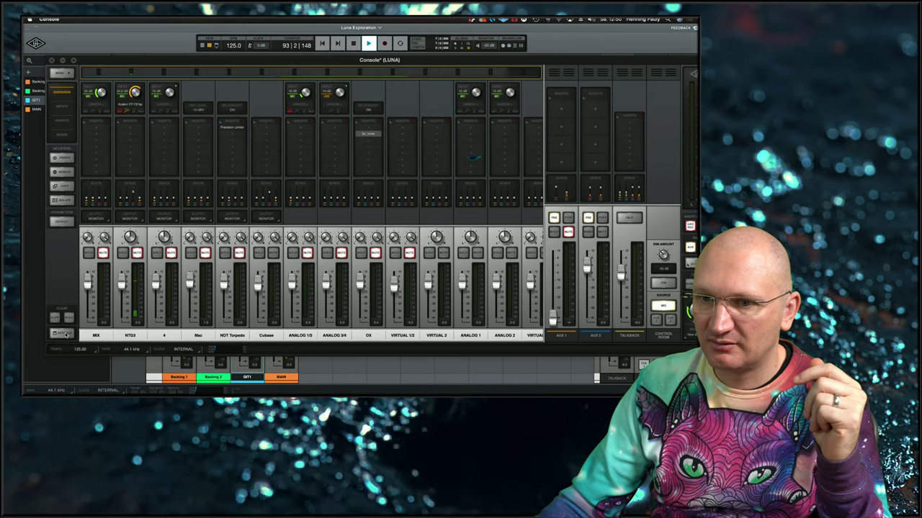
# - Review Console's hardware, display, plug-in and I/O matrix settings, close them, and return to LUNA's mixer
pyautogui.click(62, 332)
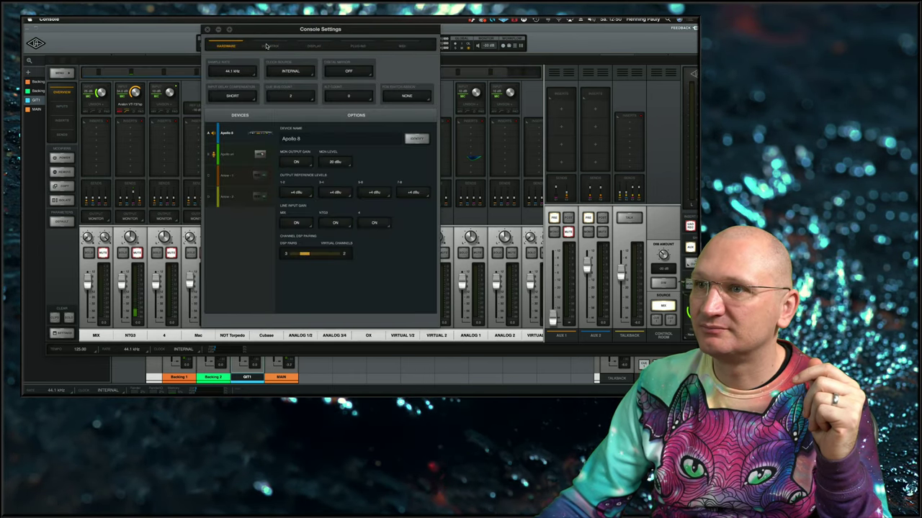
pyautogui.click(269, 45)
pyautogui.click(314, 45)
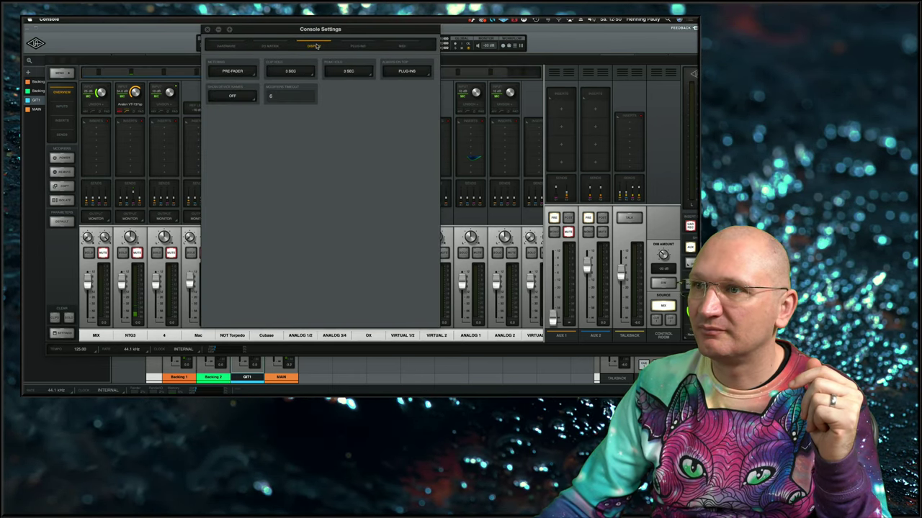
pyautogui.click(356, 46)
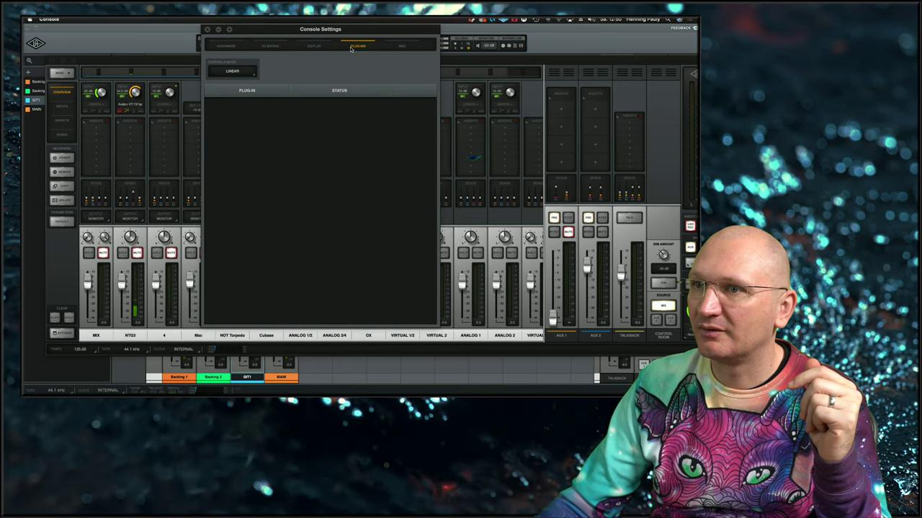
pyautogui.click(278, 47)
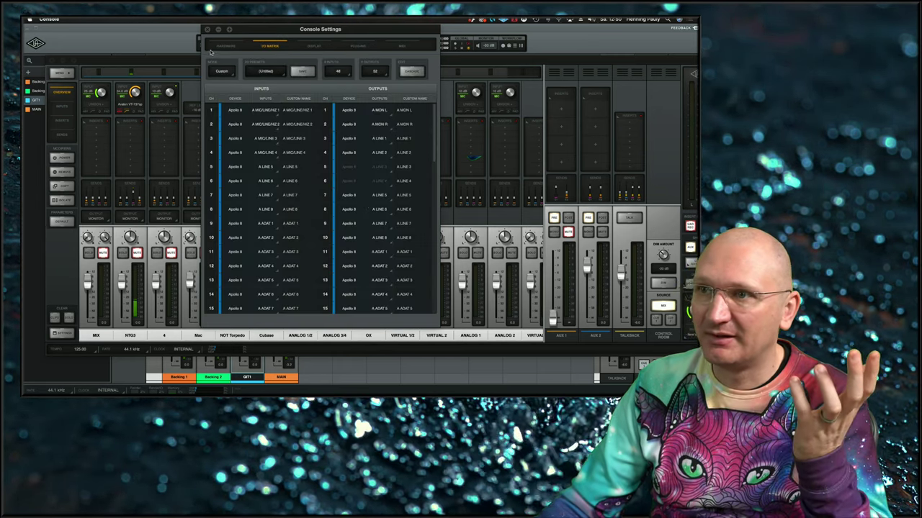
pyautogui.click(207, 30)
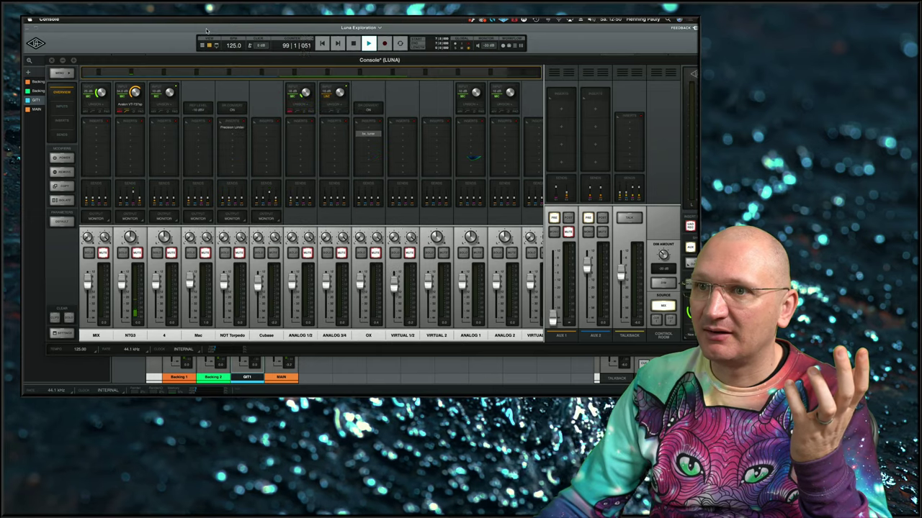
pyautogui.click(128, 30)
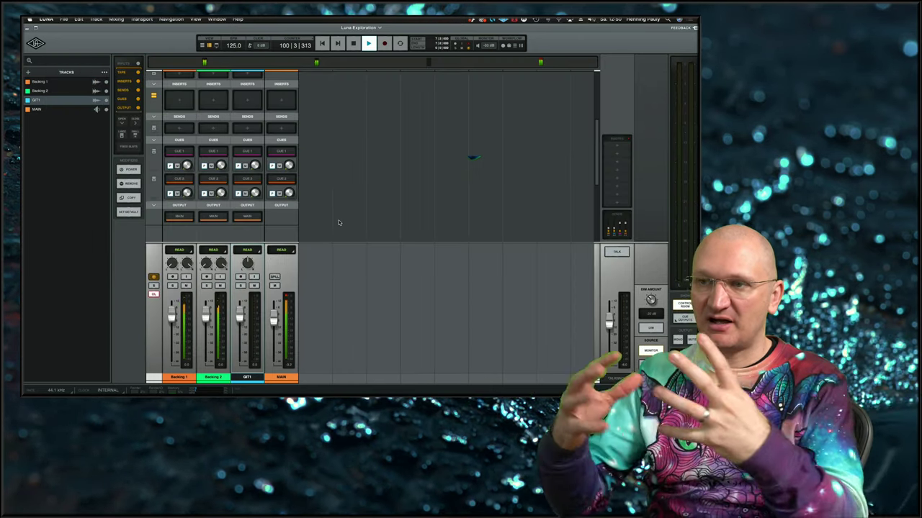
# - Add one stereo bus named MASTER with its console summing set to None
pyautogui.scroll(4, 339, 216)
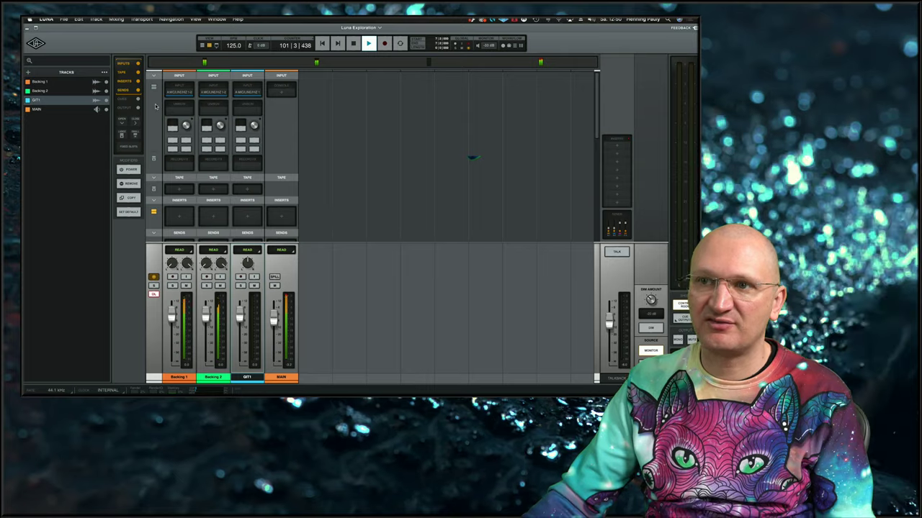
pyautogui.scroll(-5, 338, 207)
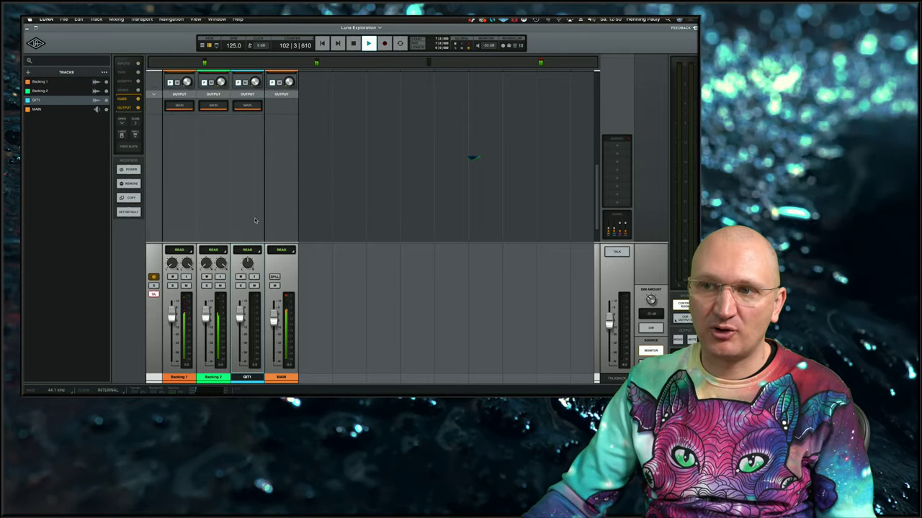
pyautogui.scroll(1, 322, 204)
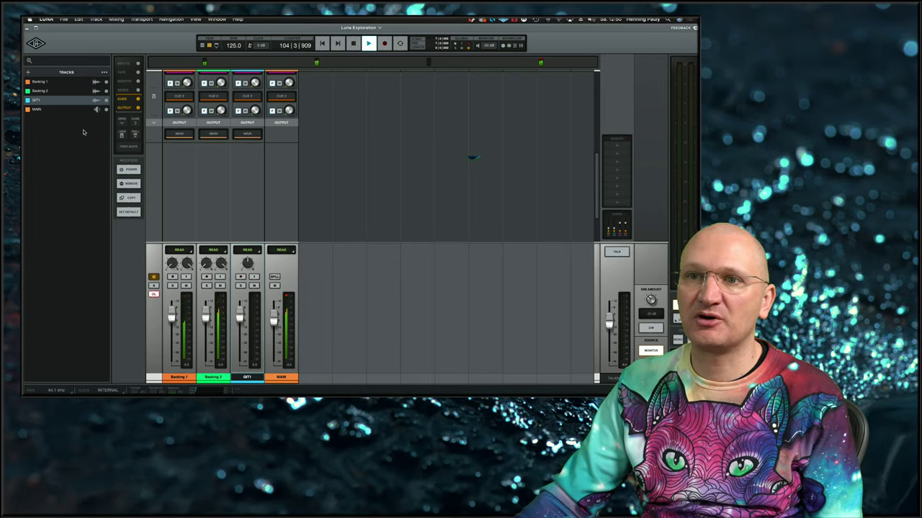
pyautogui.click(28, 72)
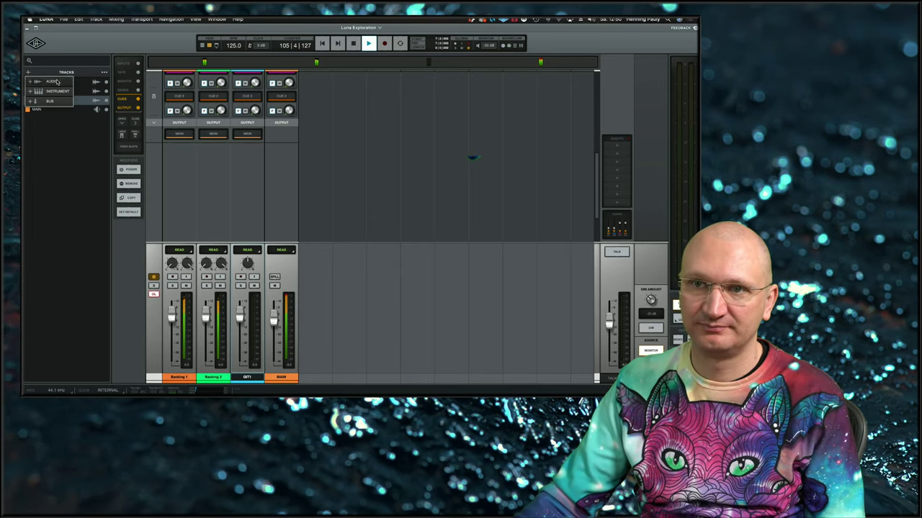
pyautogui.click(52, 82)
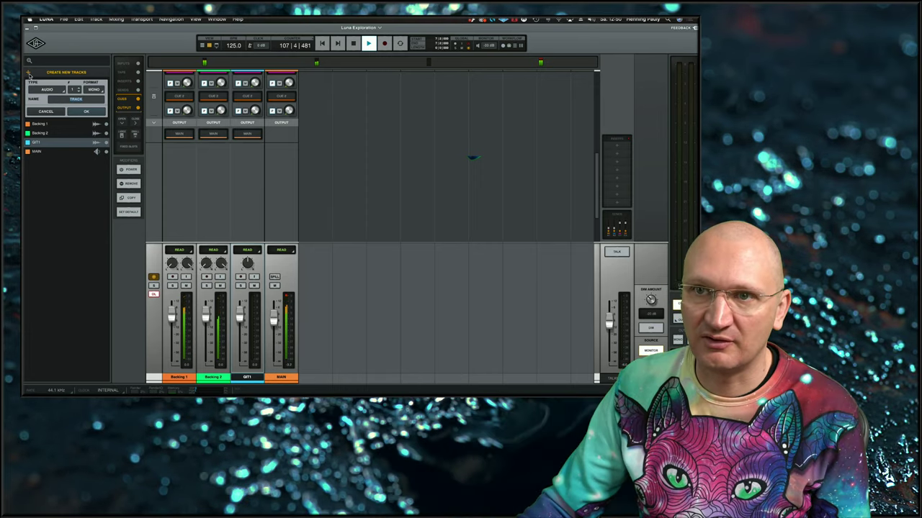
pyautogui.click(47, 88)
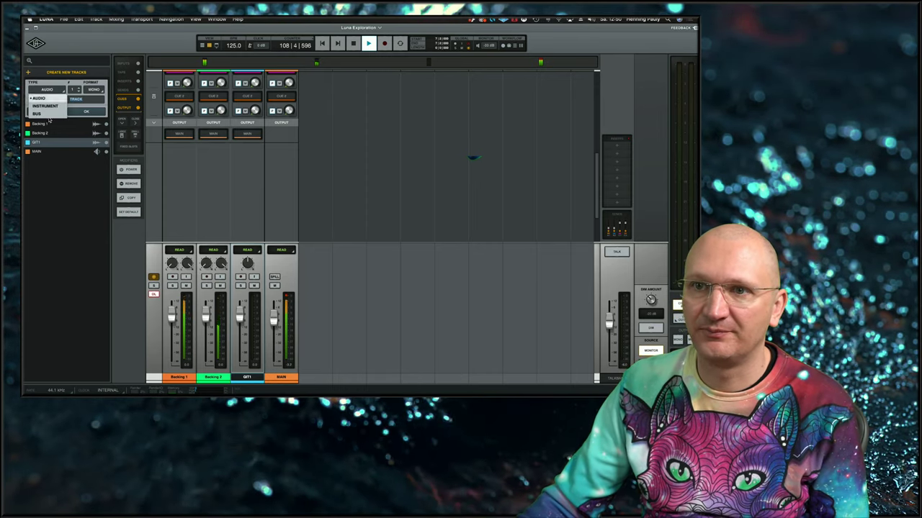
pyautogui.click(37, 113)
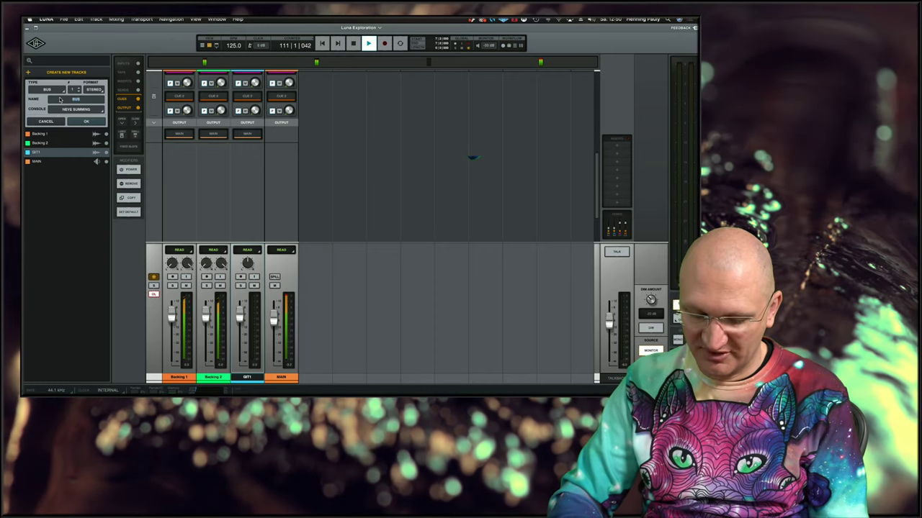
pyautogui.write('MASTER')
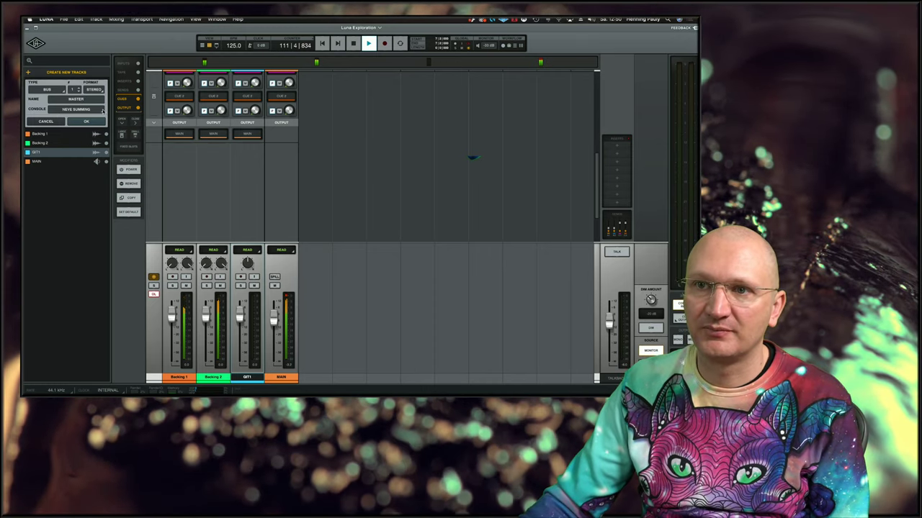
pyautogui.click(103, 109)
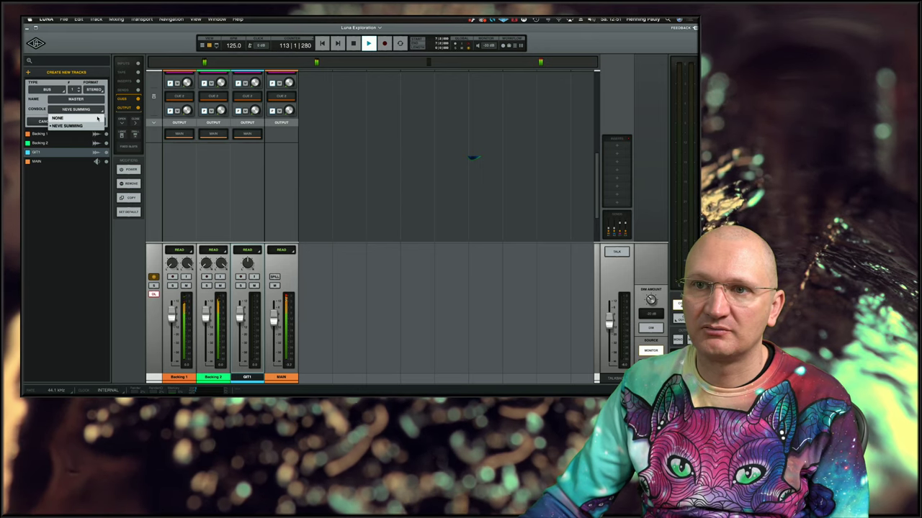
pyautogui.click(98, 118)
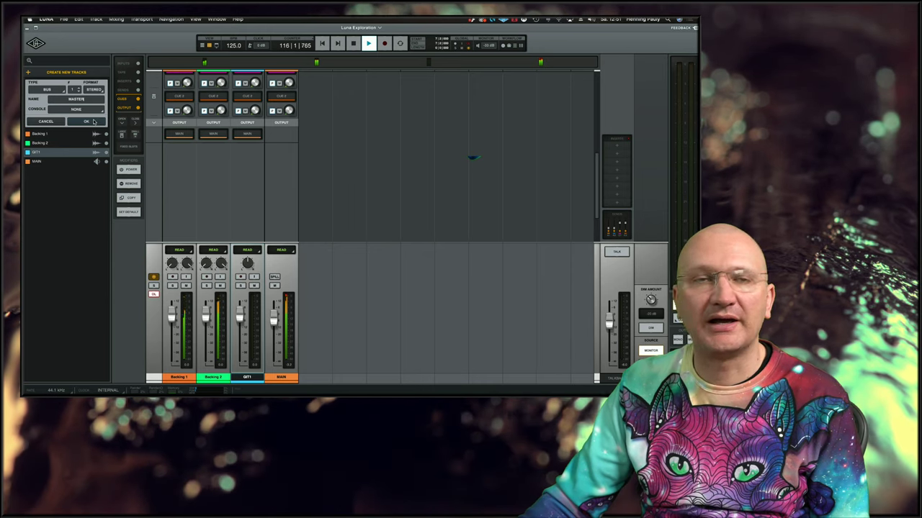
pyautogui.click(87, 121)
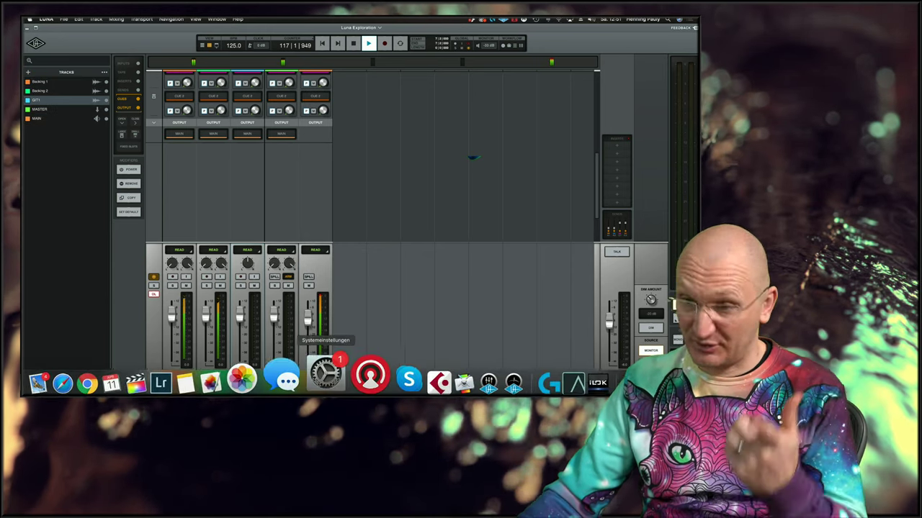
# - Switch to the Console app, raise the NTG3 channel's CUE 1 send, and return to LUNA's mixer
pyautogui.click(444, 365)
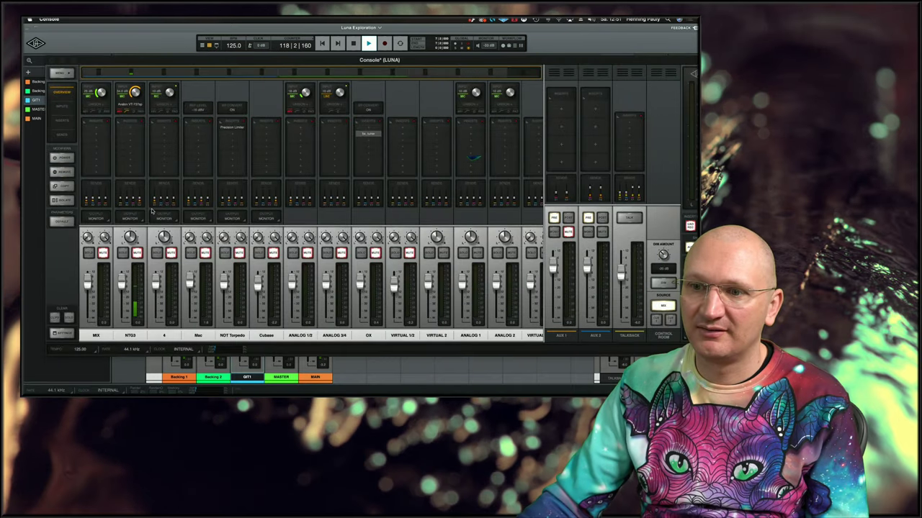
pyautogui.click(134, 202)
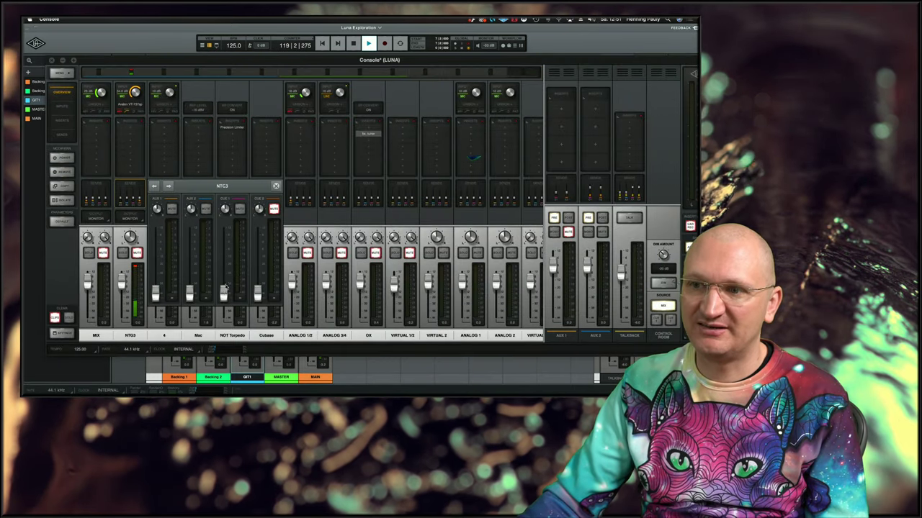
pyautogui.moveTo(225, 290); pyautogui.dragTo(223, 249)
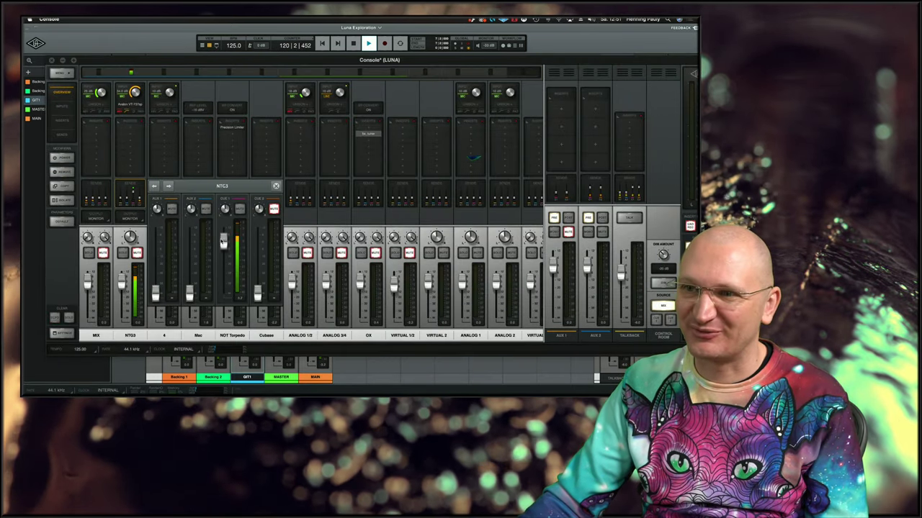
pyautogui.click(276, 186)
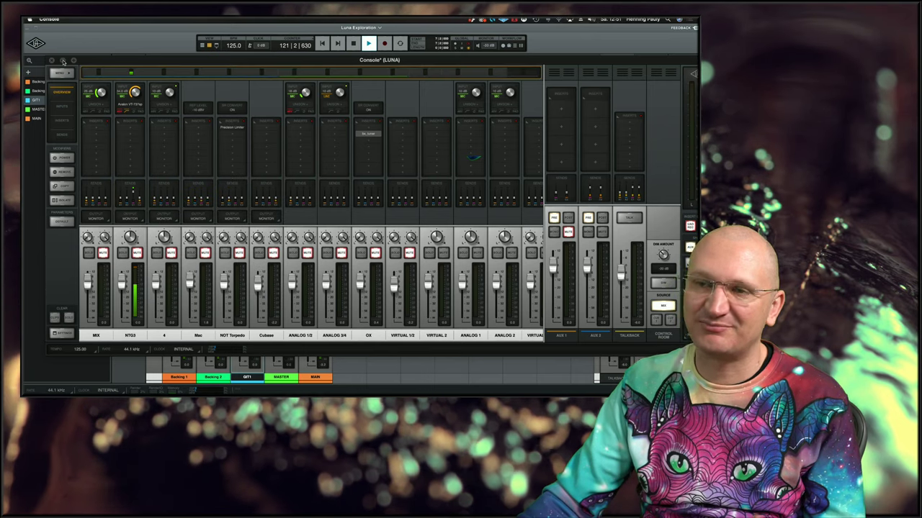
pyautogui.click(62, 62)
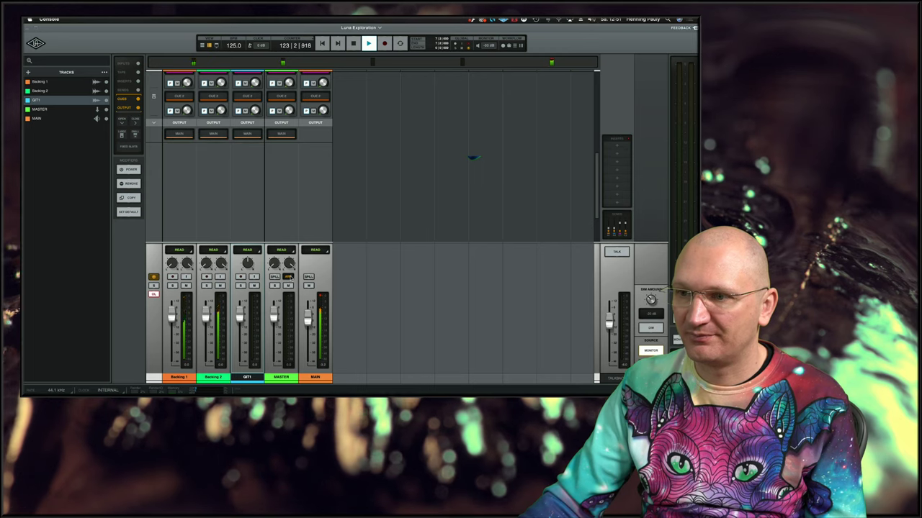
# - Check the MASTER bus's accelerated realtime monitoring options and route its output to A VIRTUAL 1-2
pyautogui.click(289, 278)
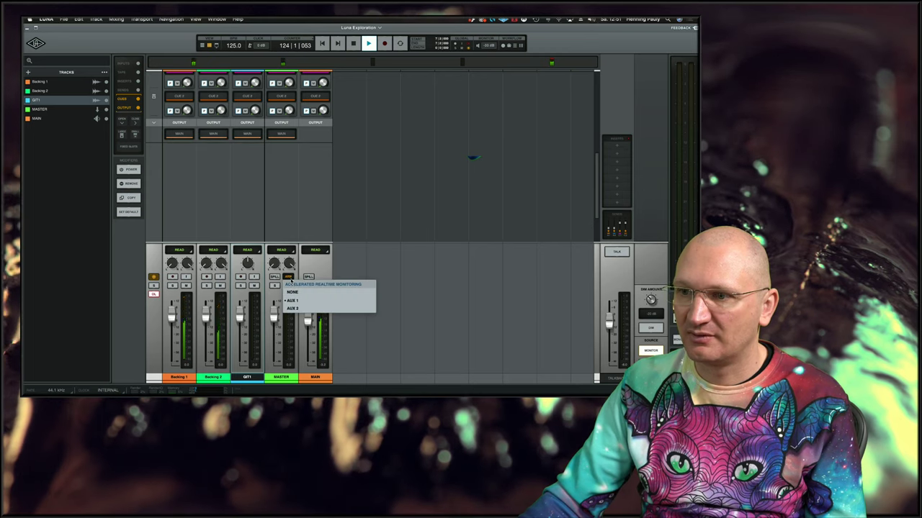
pyautogui.click(376, 264)
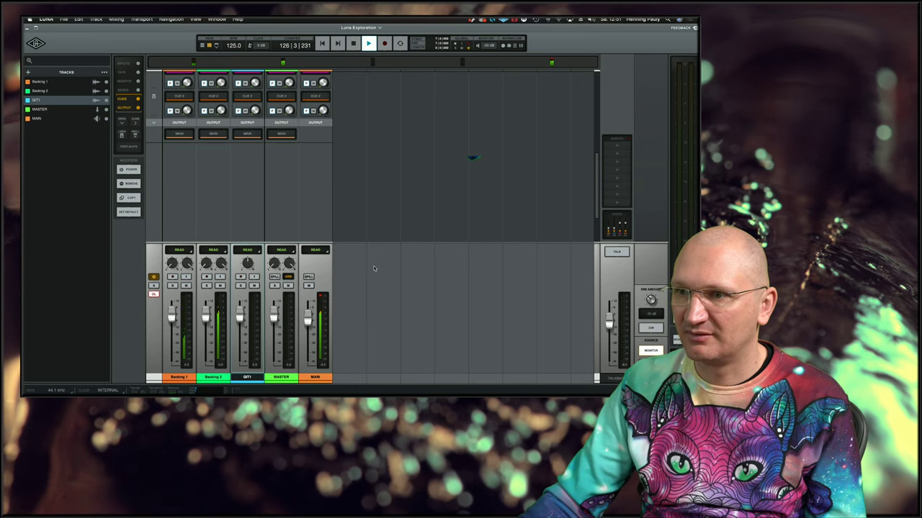
pyautogui.click(281, 134)
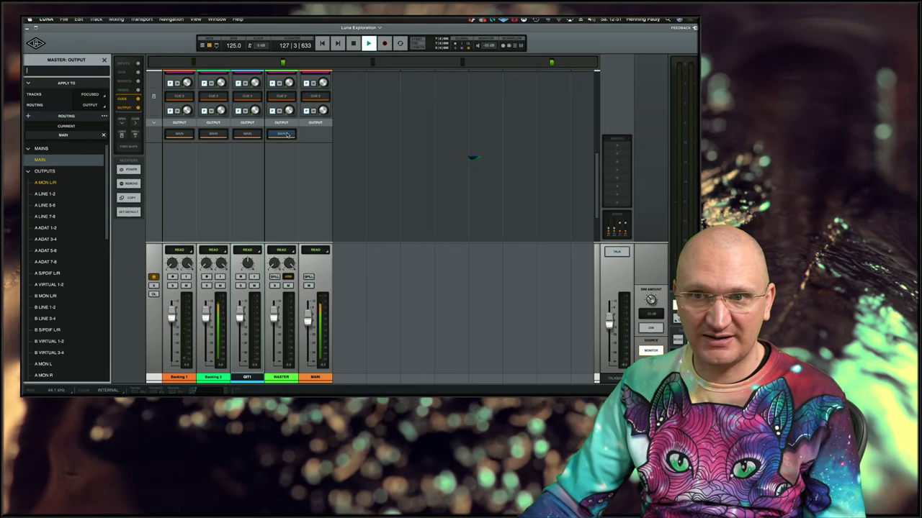
pyautogui.click(60, 286)
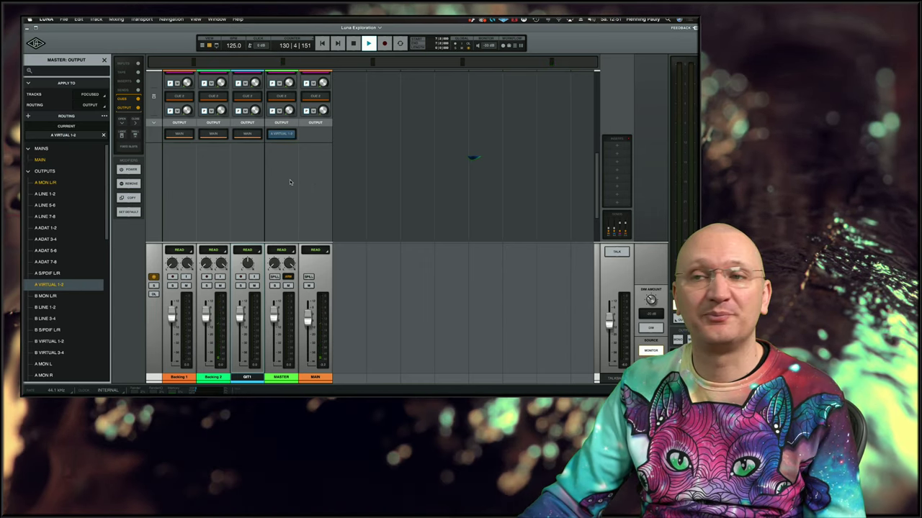
pyautogui.click(104, 61)
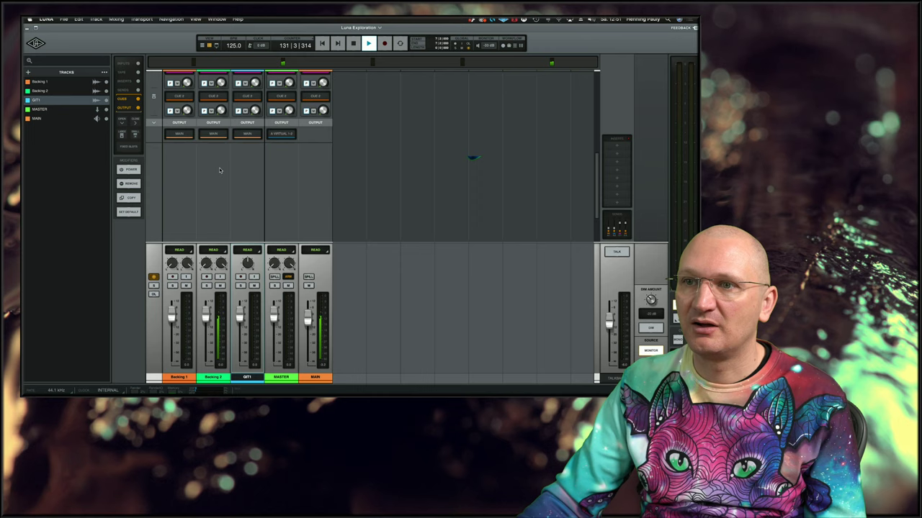
# - Look at the timeline, return to the mixer, and hide the track list
pyautogui.click(202, 45)
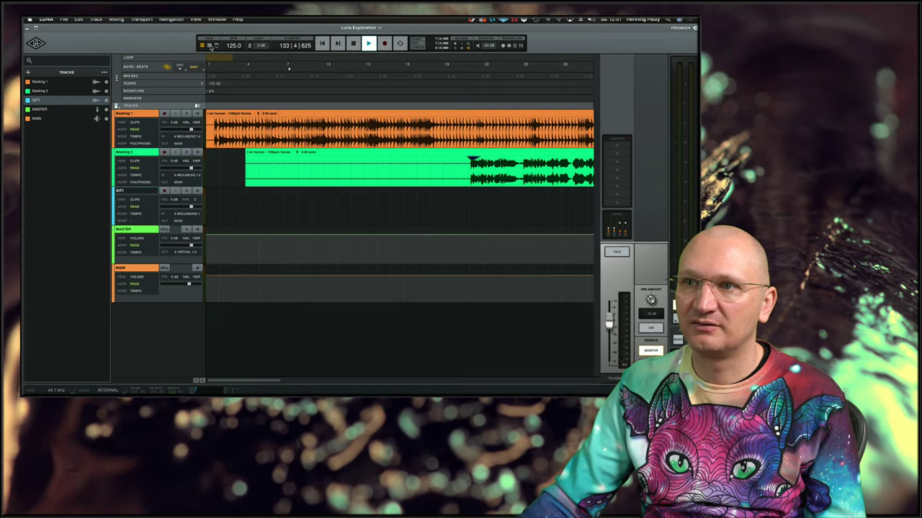
pyautogui.click(210, 45)
pyautogui.click(216, 47)
pyautogui.click(189, 59)
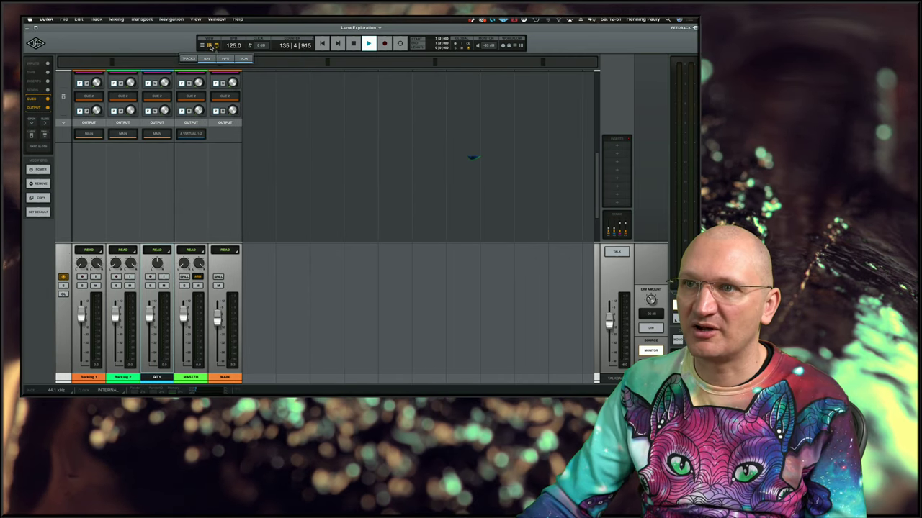
# - Route the outputs of Backing 1, Backing 2 and GIT1 to the MASTER bus and try its fader
pyautogui.click(89, 135)
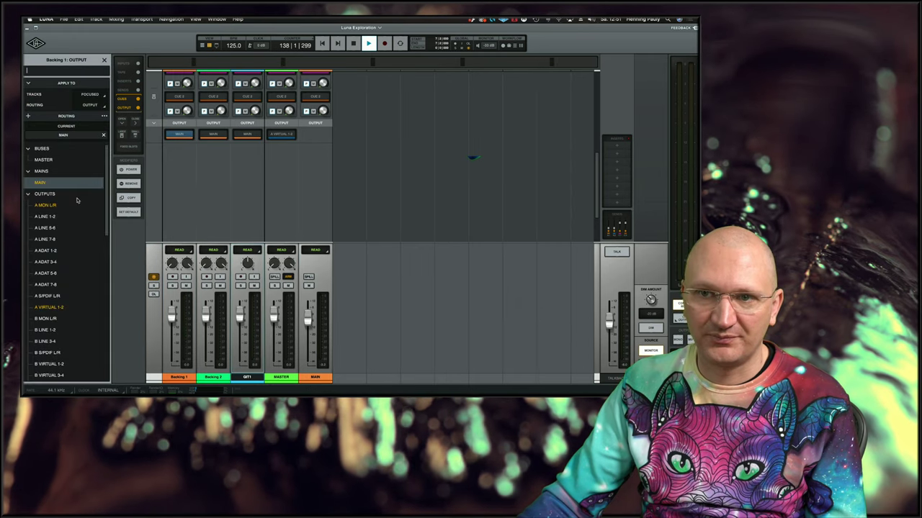
pyautogui.click(46, 160)
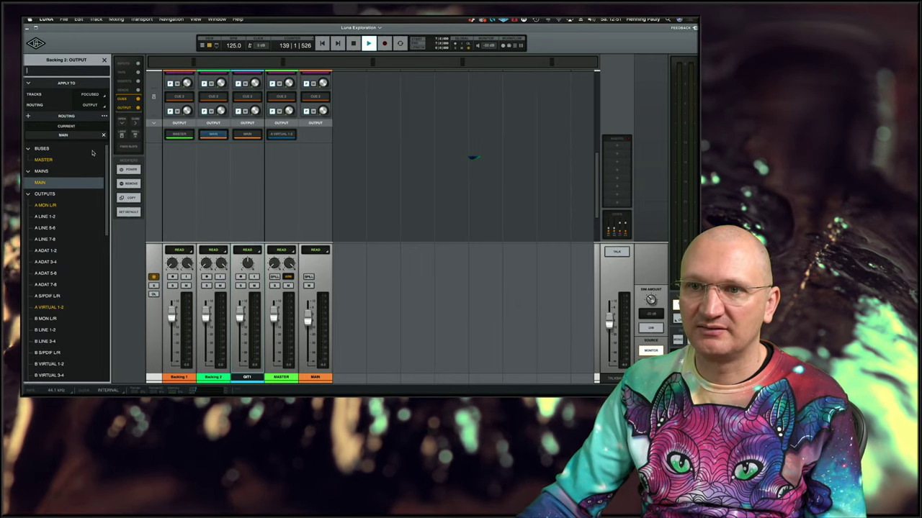
pyautogui.click(50, 160)
pyautogui.click(247, 134)
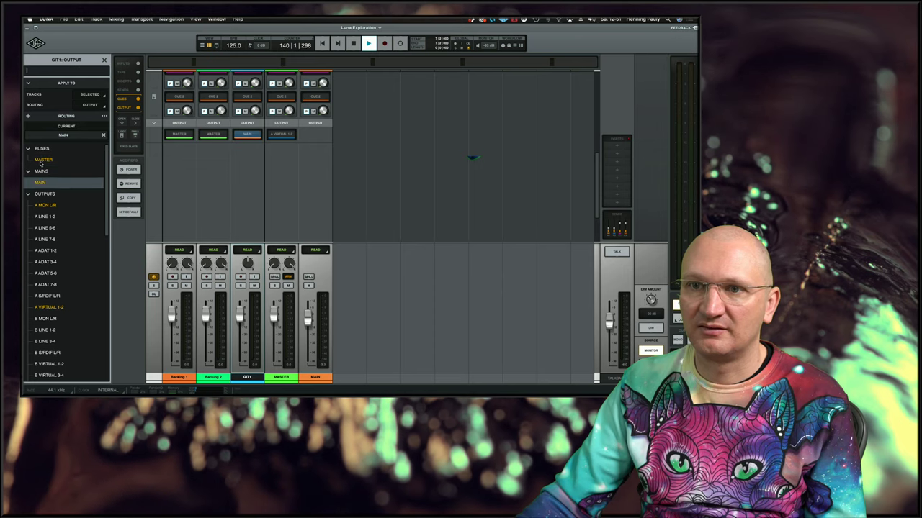
pyautogui.click(43, 161)
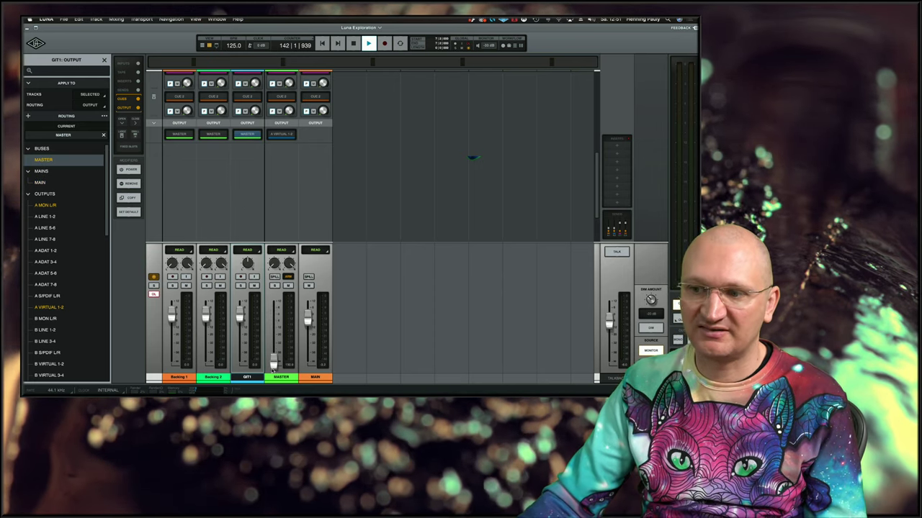
pyautogui.moveTo(273, 366); pyautogui.dragTo(274, 338)
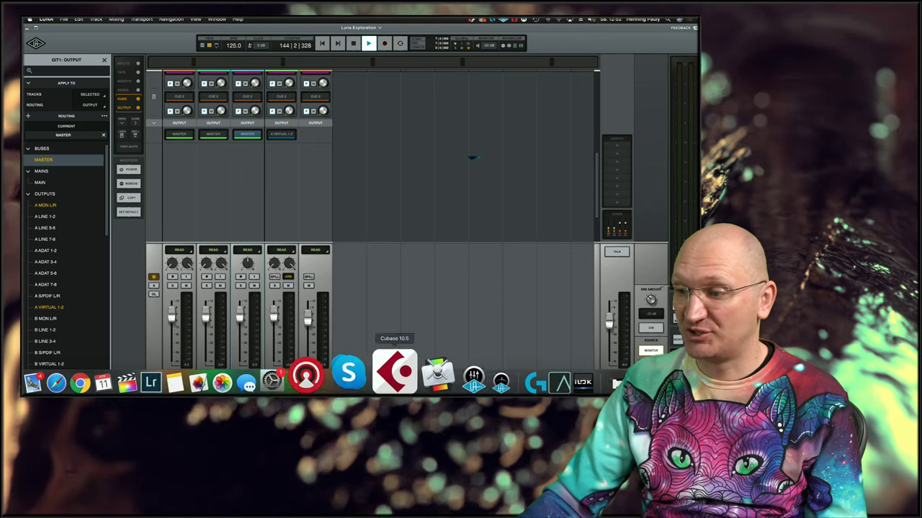
# - Switch to the Console app and raise the Cubase channel's CUE 1 send
pyautogui.click(436, 369)
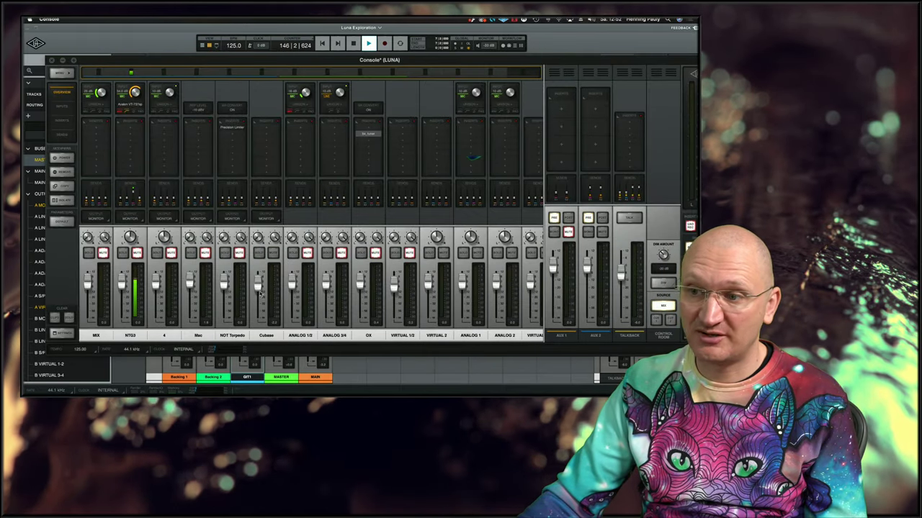
pyautogui.click(265, 196)
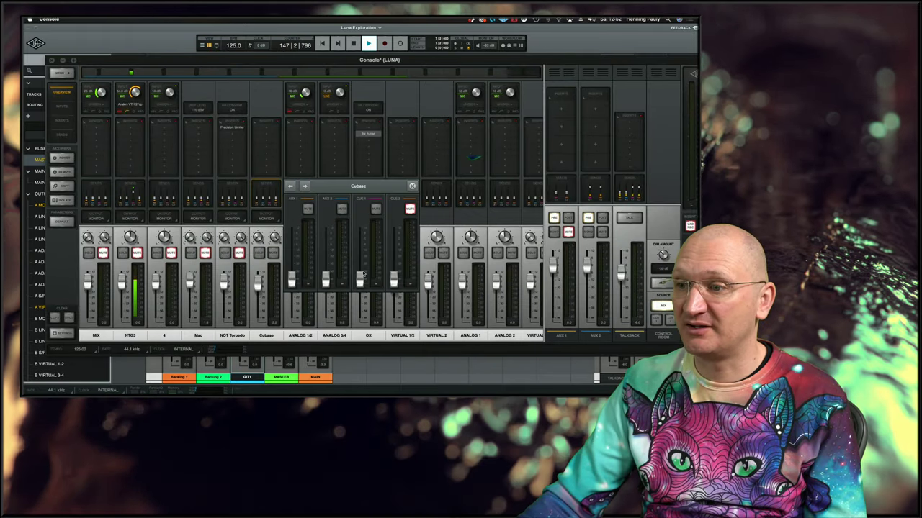
pyautogui.moveTo(359, 240); pyautogui.dragTo(360, 236)
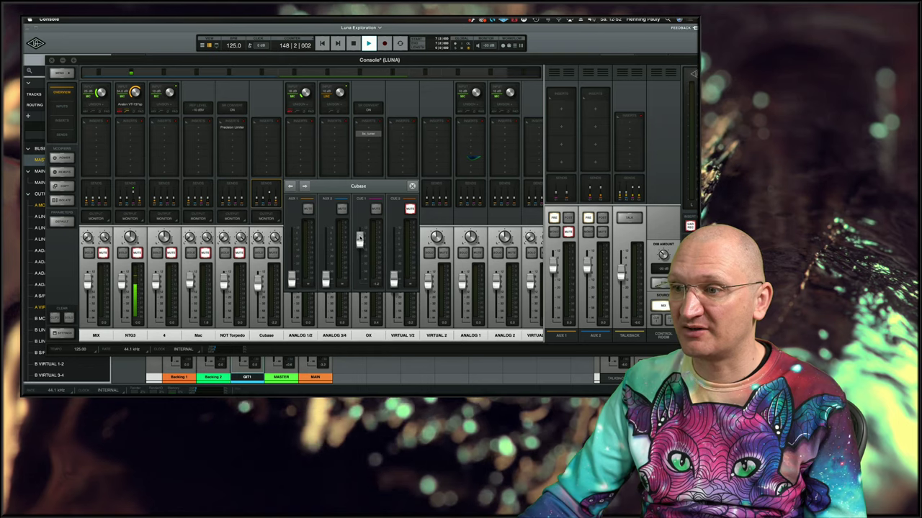
pyautogui.click(412, 187)
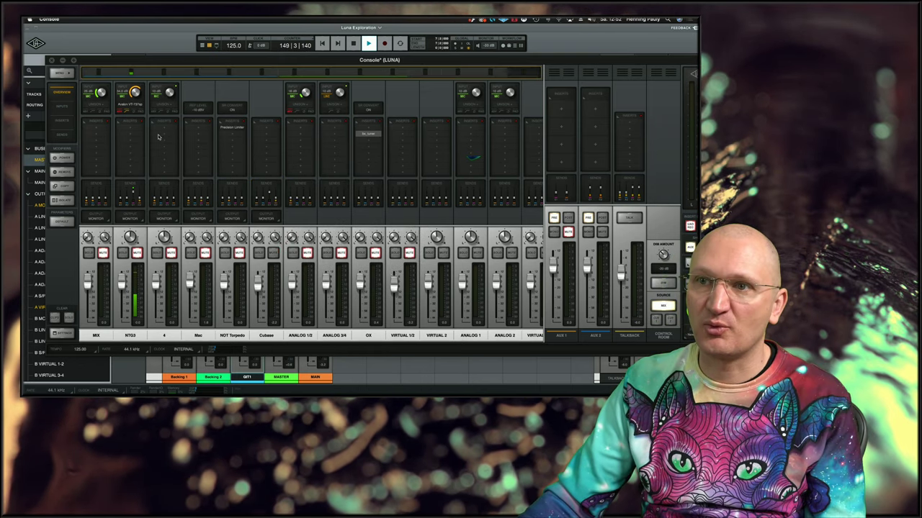
# - Return to LUNA, show the timeline, and dismiss the GIT1 output routing list
pyautogui.click(52, 61)
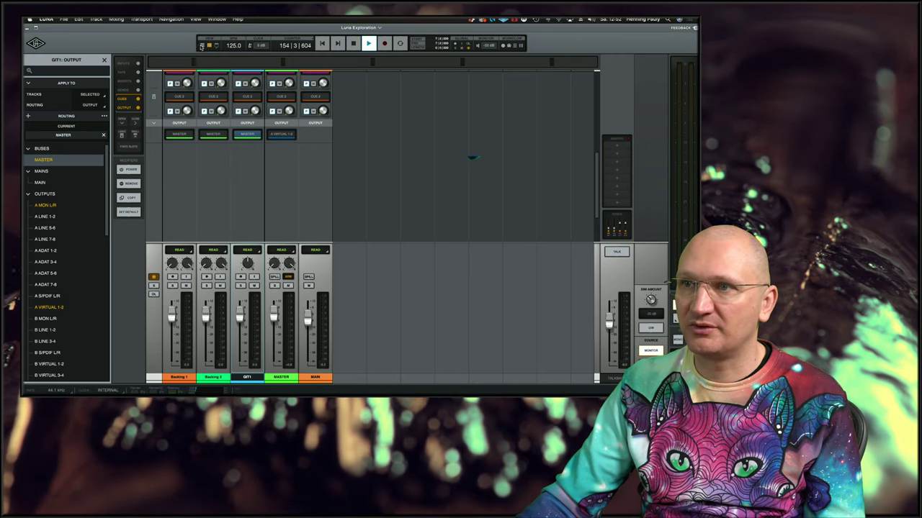
pyautogui.click(202, 45)
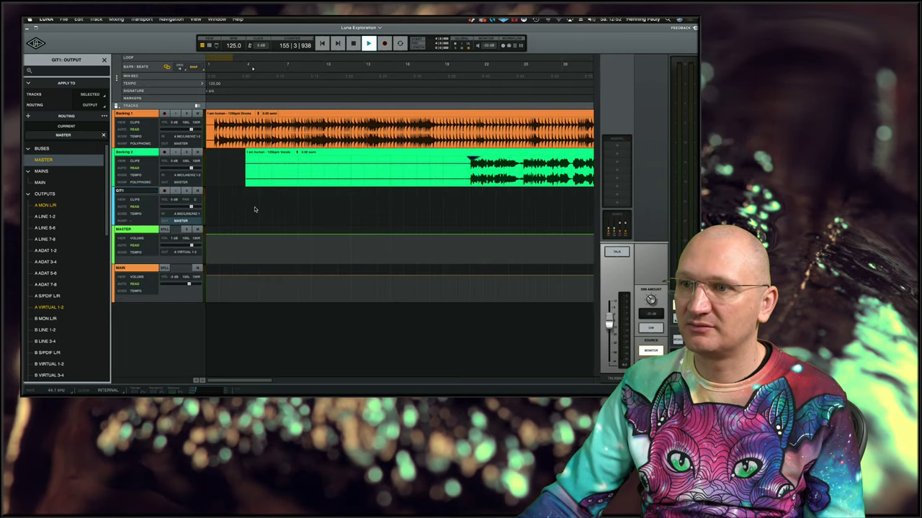
pyautogui.click(253, 87)
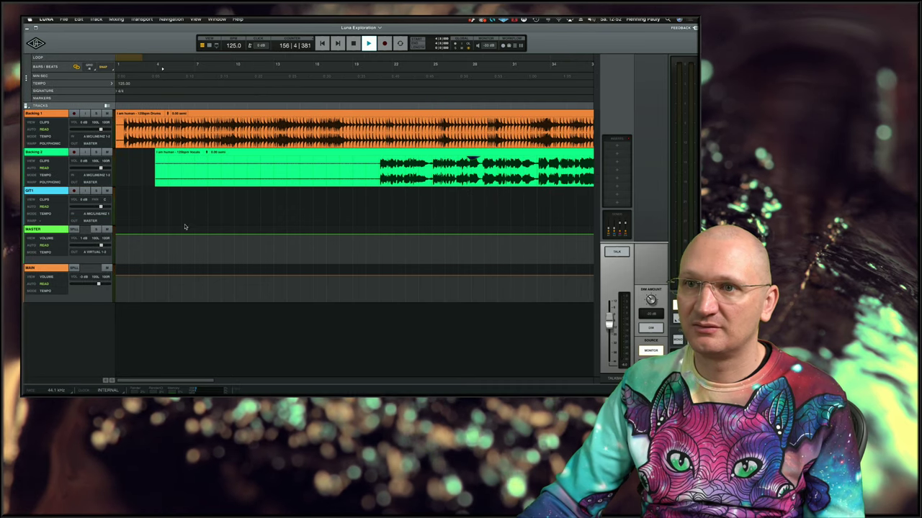
# - Play the song and nudge the MASTER bus fader in the mixer
pyautogui.press('space')
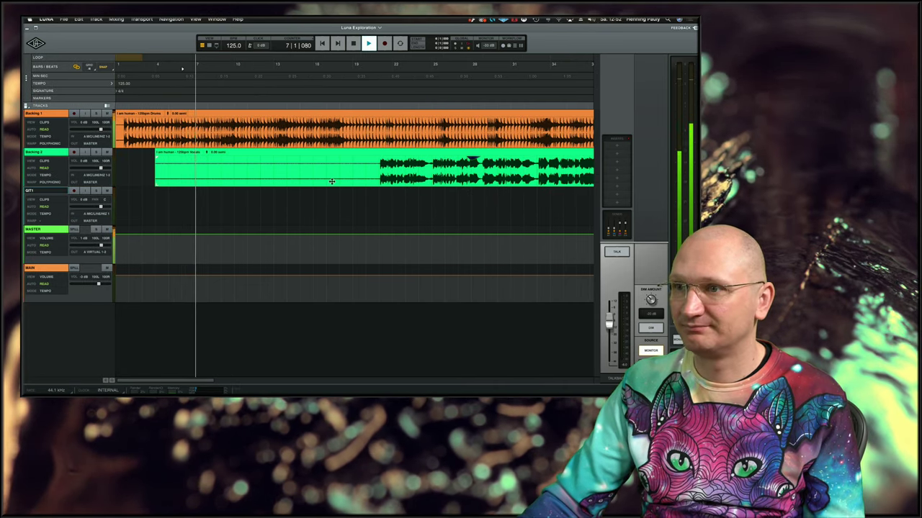
pyautogui.click(210, 45)
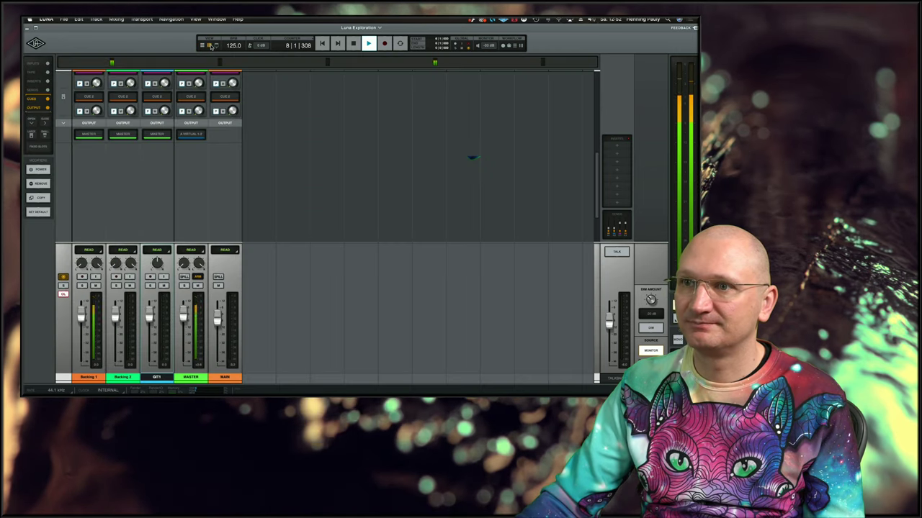
pyautogui.moveTo(185, 317)
pyautogui.mouseDown()
pyautogui.moveTo(183, 347)
pyautogui.moveTo(184, 319)
pyautogui.mouseUp()
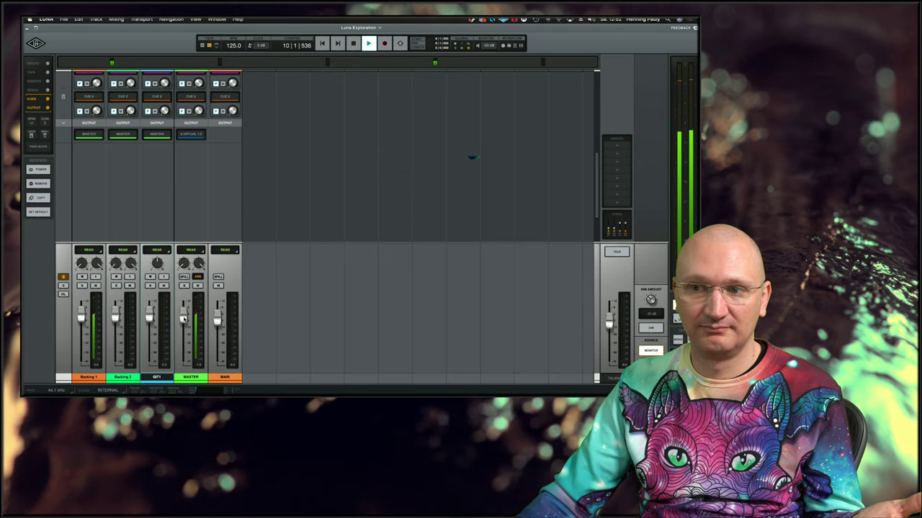
# - Look at the channel levels in the Console app during playback, return to LUNA and stop playback
pyautogui.moveTo(401, 374)
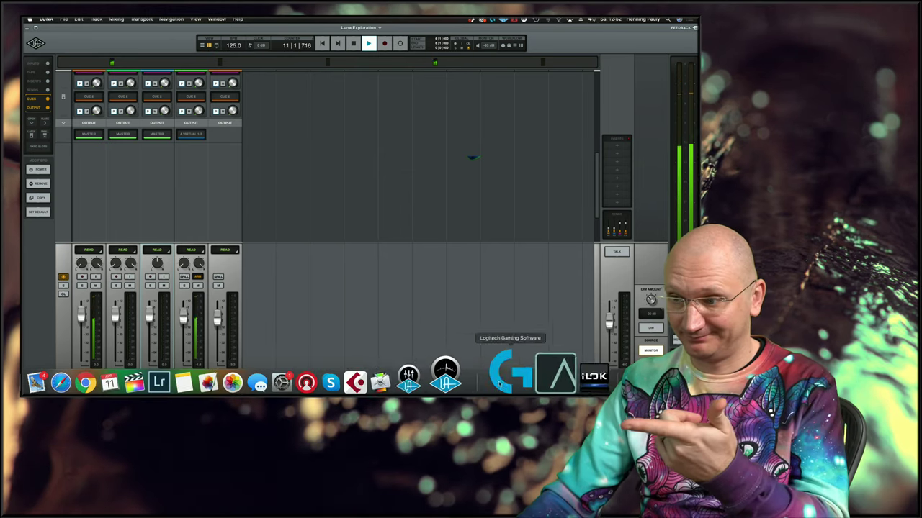
pyautogui.click(447, 374)
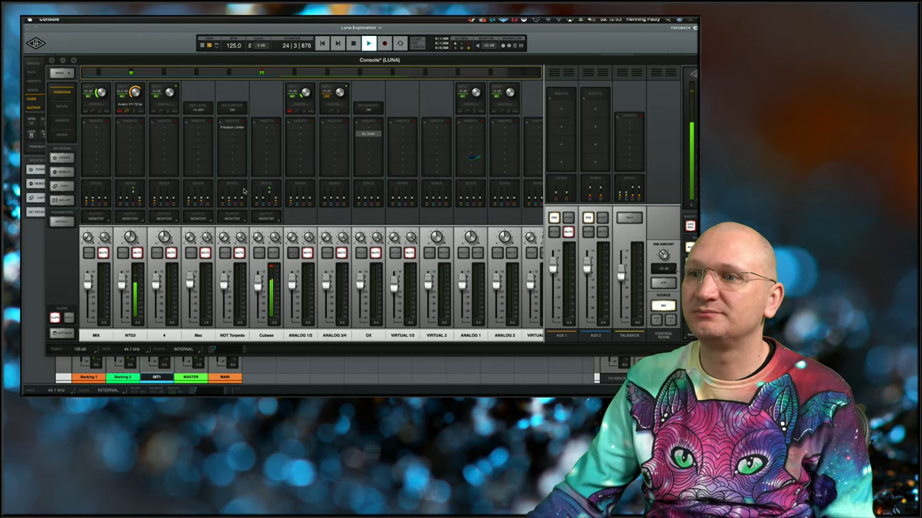
pyautogui.click(312, 360)
pyautogui.press('space')
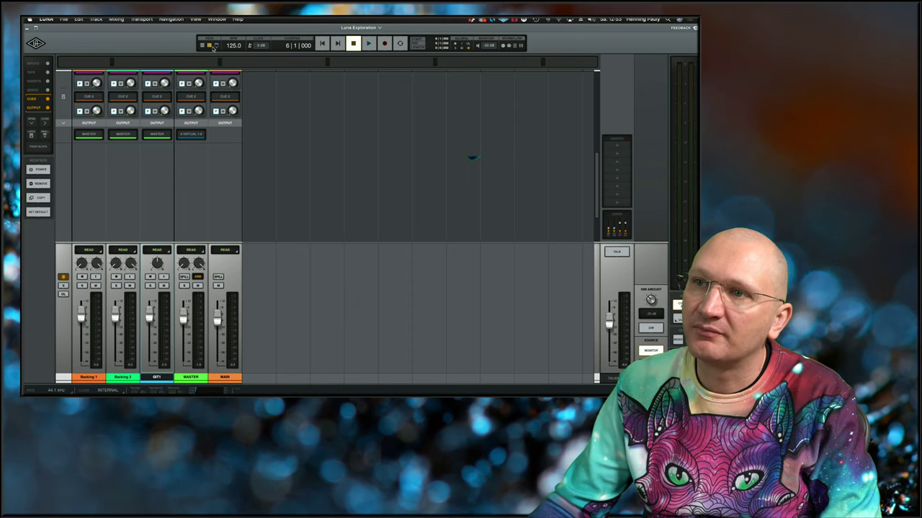
# - Try hiding the info bar and bring it back
pyautogui.click(218, 46)
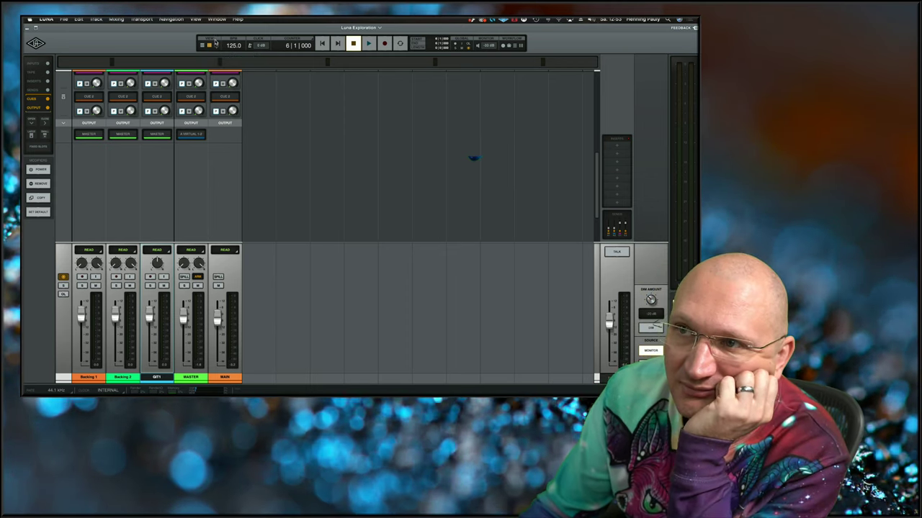
pyautogui.click(226, 60)
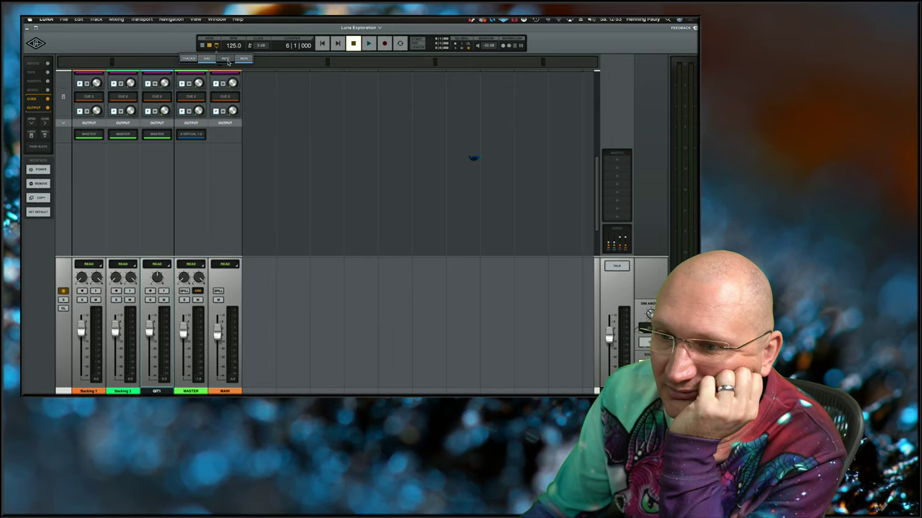
pyautogui.click(227, 60)
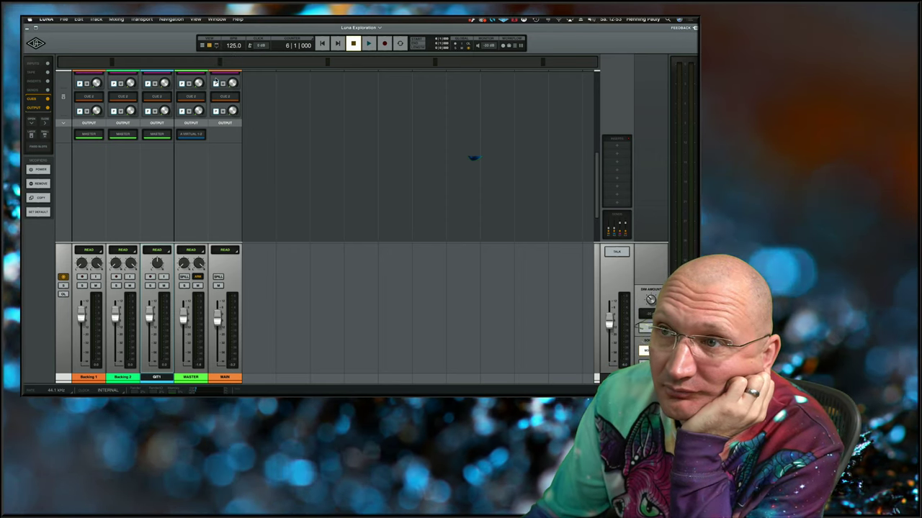
# - Show the timeline with the focus channel strip and reveal the MASTER bus's inserts, sends and cues in it
pyautogui.click(203, 46)
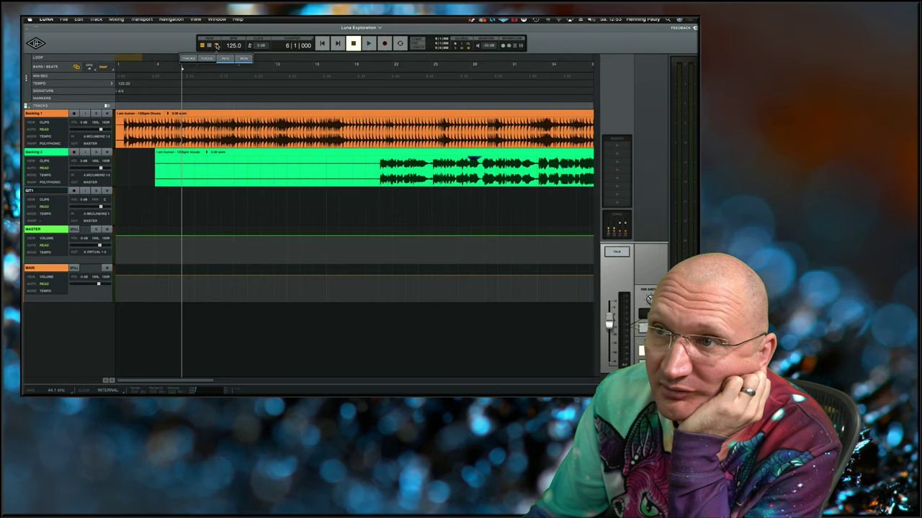
pyautogui.click(208, 58)
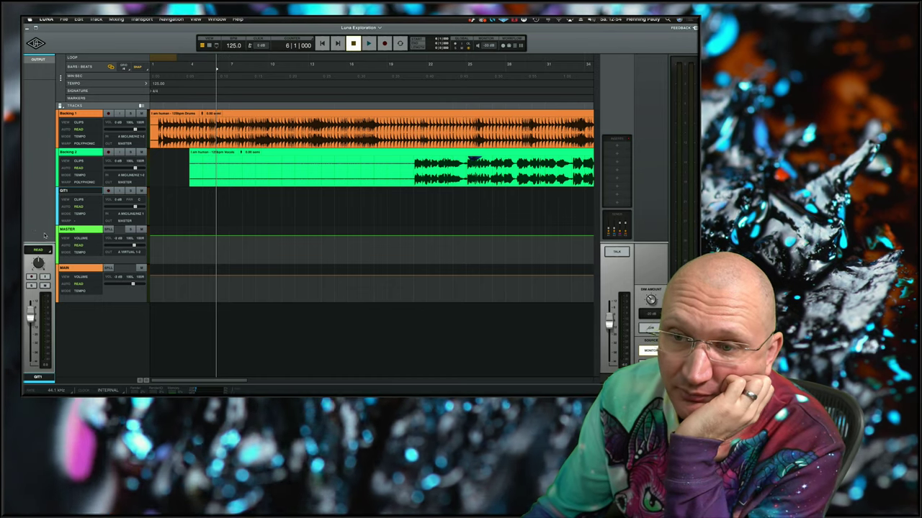
pyautogui.click(90, 232)
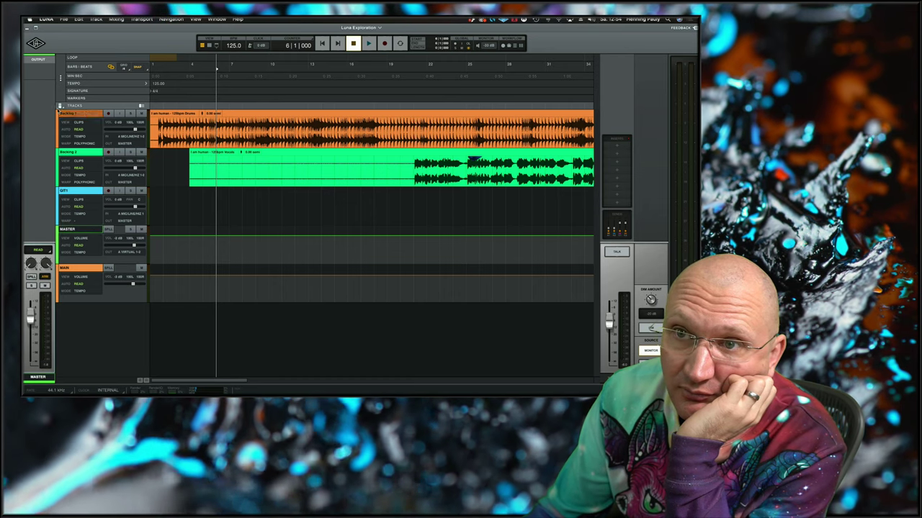
pyautogui.scroll(3, 36, 113)
pyautogui.scroll(3, 36, 112)
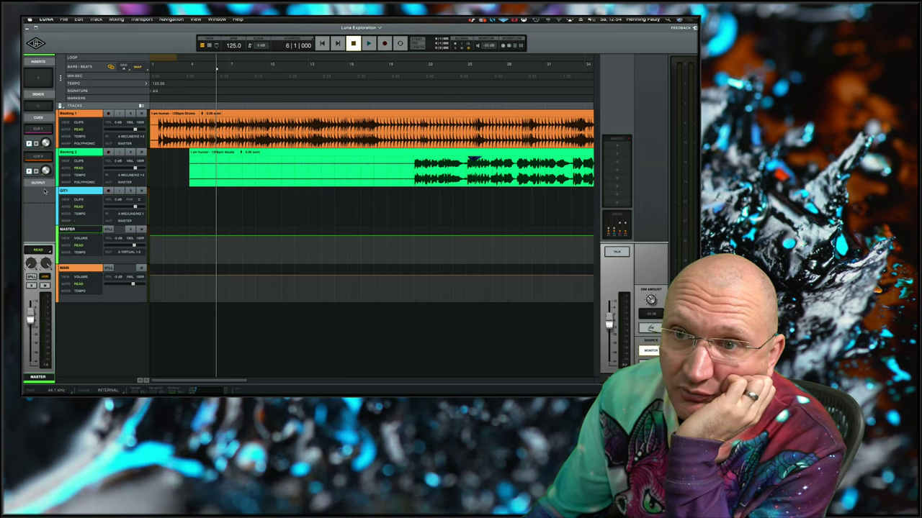
# - Focus the individual tracks and buses in turn, ending on MAIN, to compare their channel strips
pyautogui.click(91, 192)
pyautogui.click(93, 152)
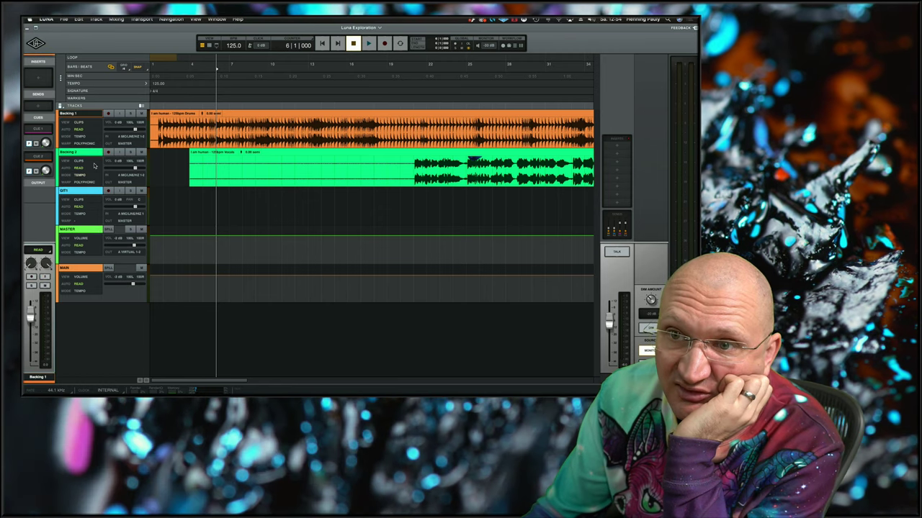
pyautogui.click(93, 153)
pyautogui.click(95, 193)
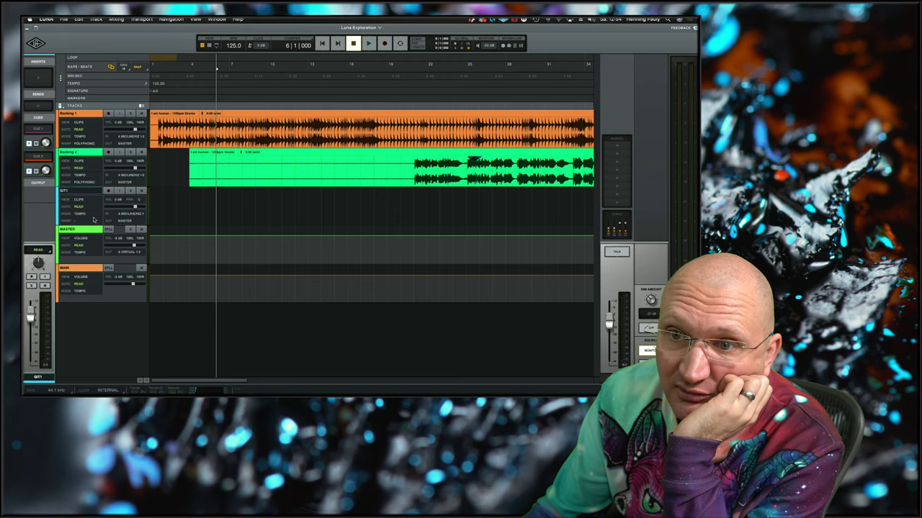
pyautogui.click(93, 231)
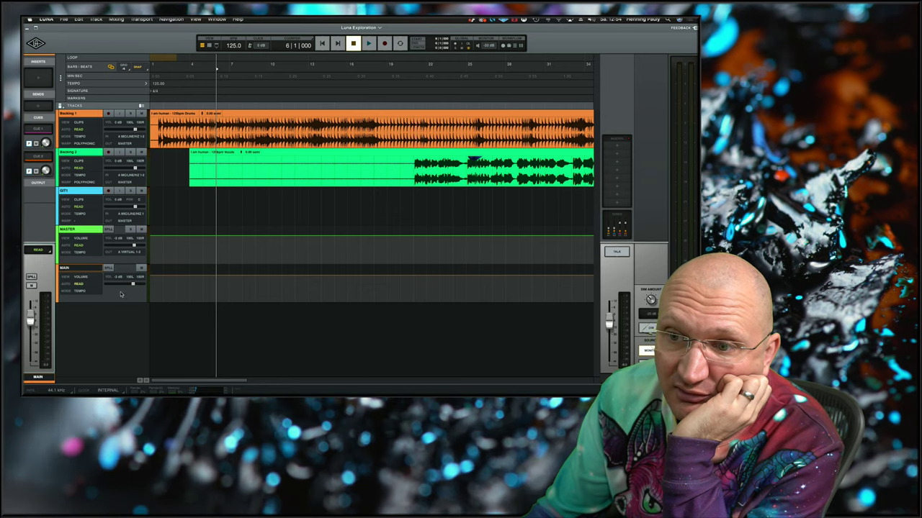
# - Examine the MASTER bus's output routing list, close it, and focus the GIT1 track
pyautogui.click(136, 252)
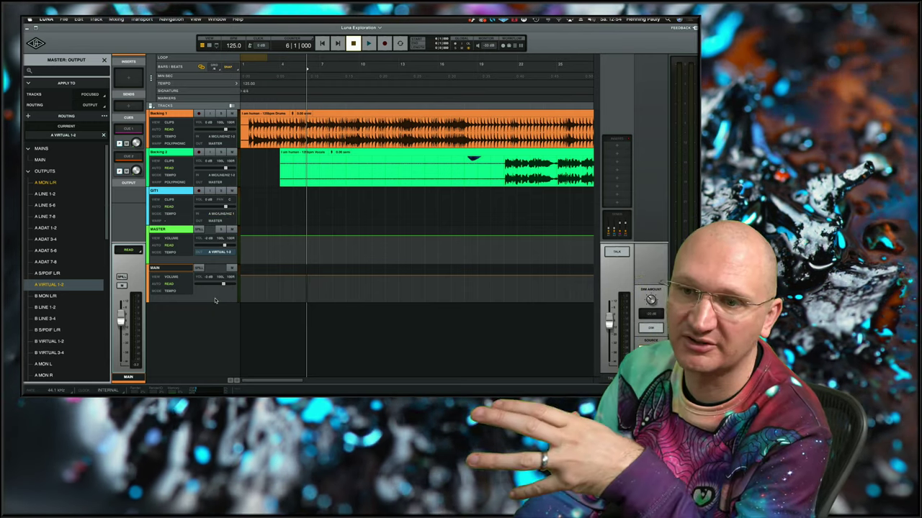
pyautogui.click(103, 60)
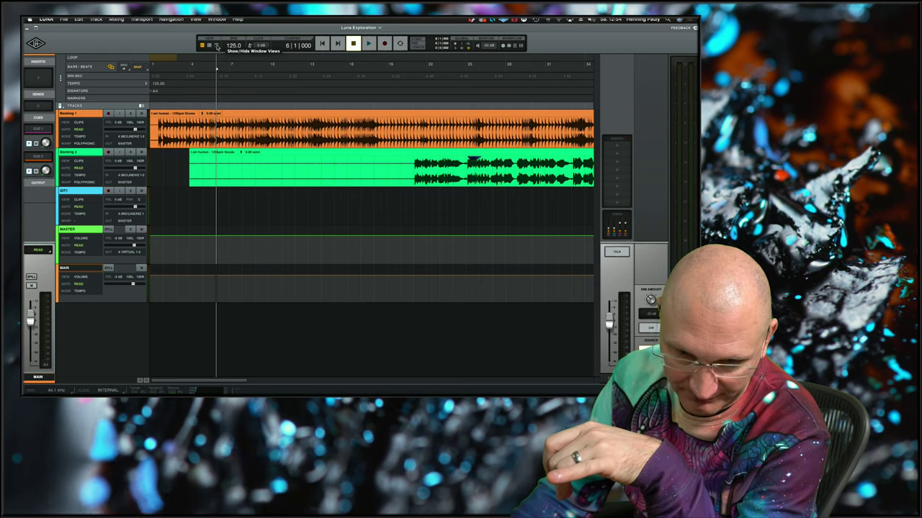
pyautogui.click(217, 46)
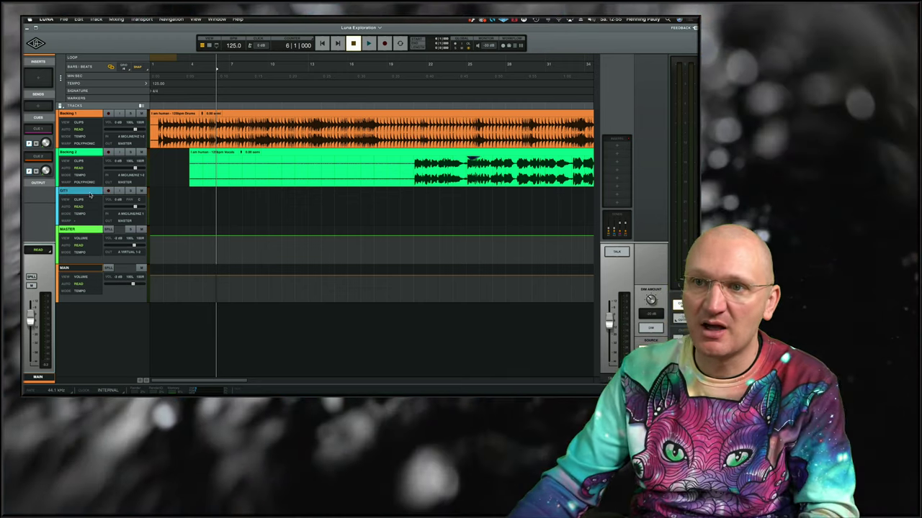
pyautogui.click(89, 191)
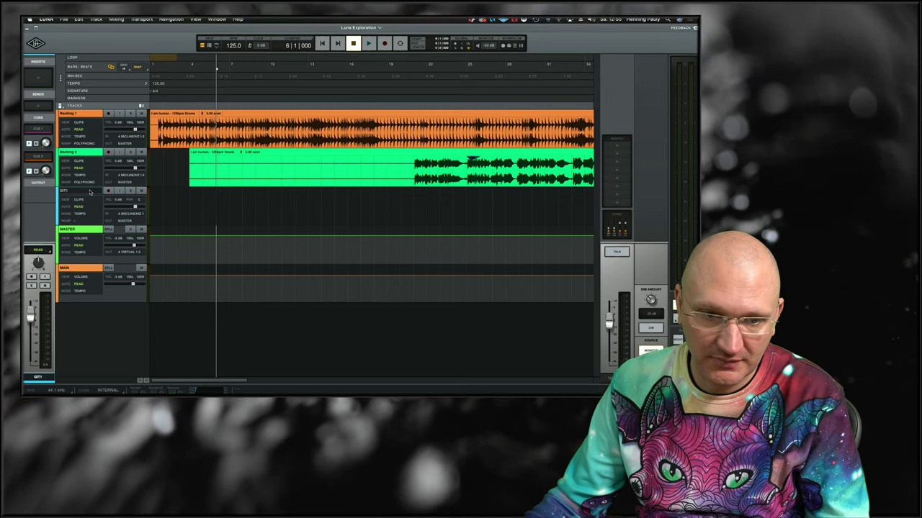
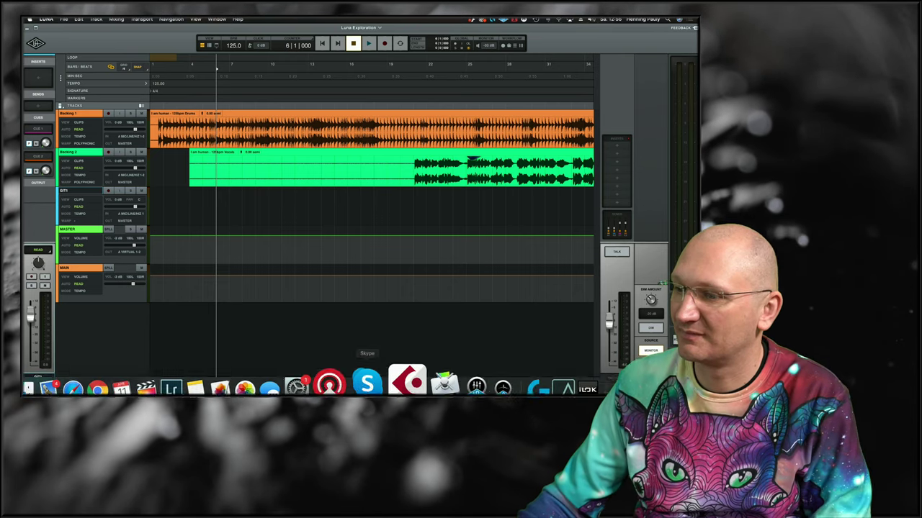
# - Switch between the Console app and LUNA twice to compare their channels, ending in LUNA
pyautogui.click(438, 370)
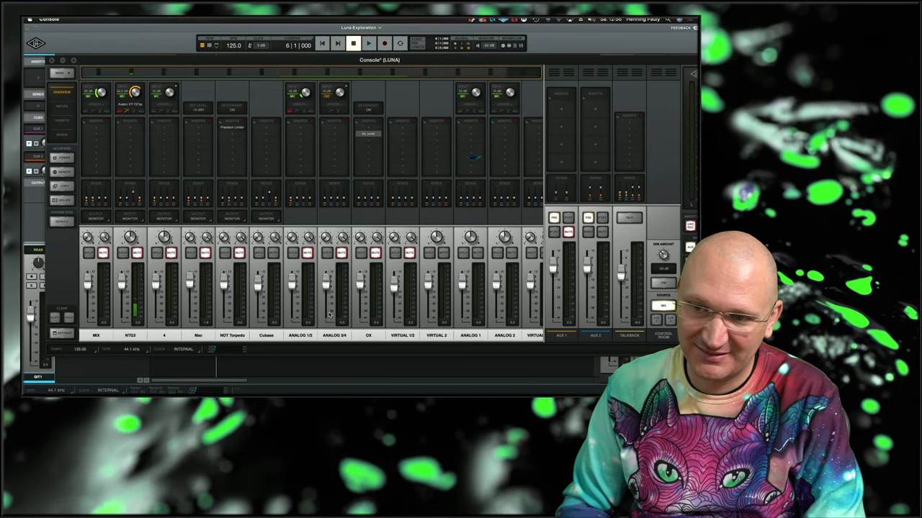
pyautogui.click(295, 369)
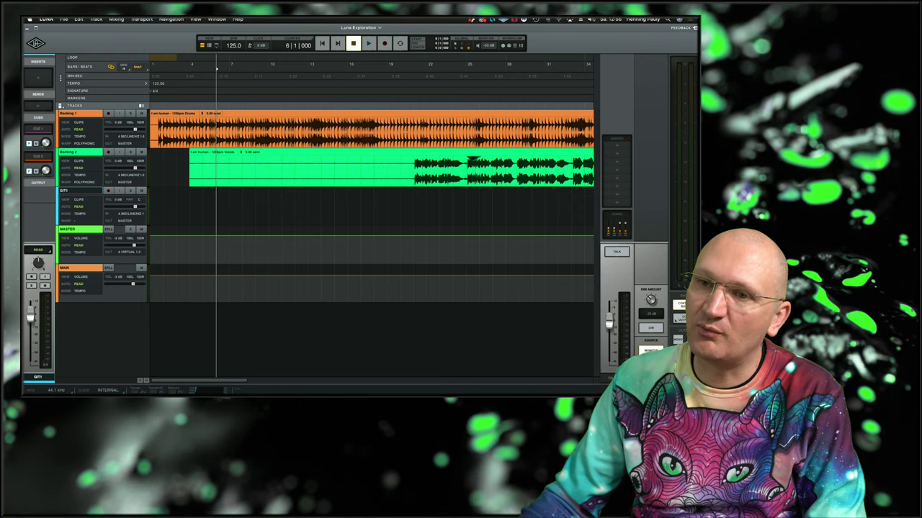
pyautogui.click(447, 374)
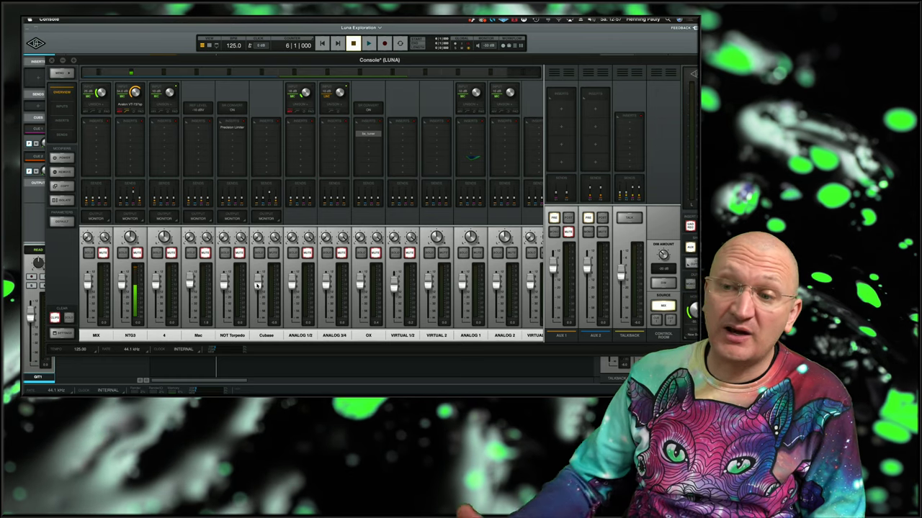
pyautogui.click(162, 33)
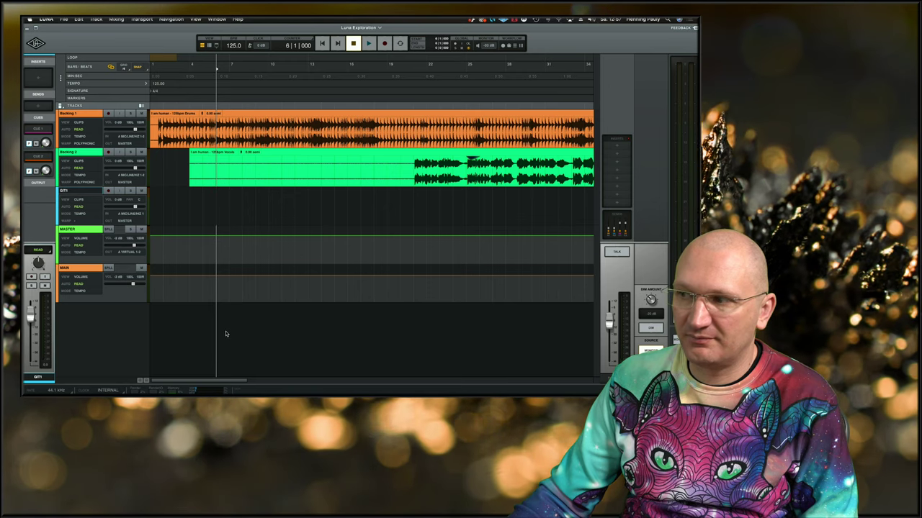
# - Focus the MAIN bus and show the mixer with the channels' inserts, sends, cues and outputs
pyautogui.click(87, 270)
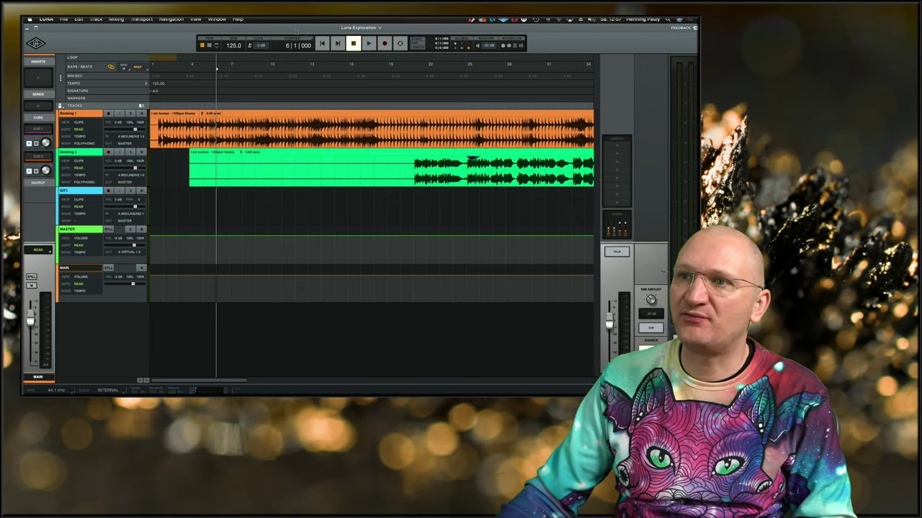
pyautogui.click(210, 45)
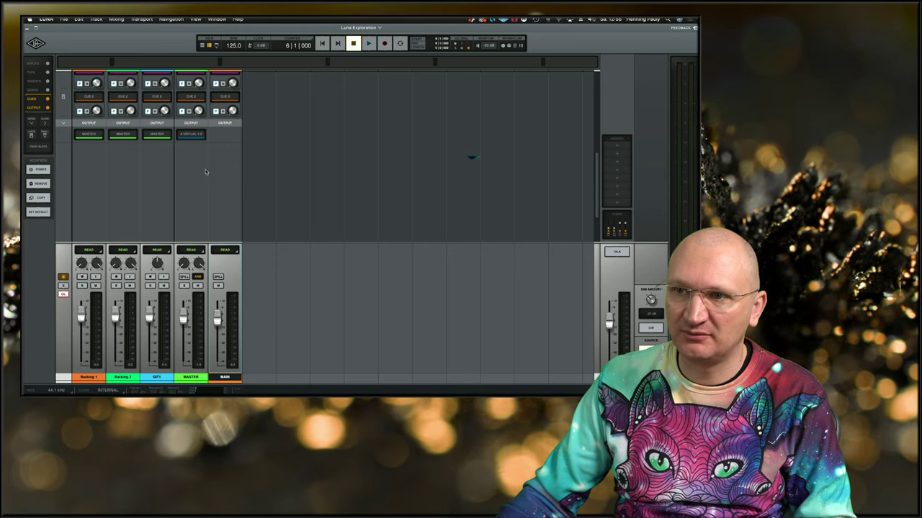
pyautogui.scroll(3, 88, 185)
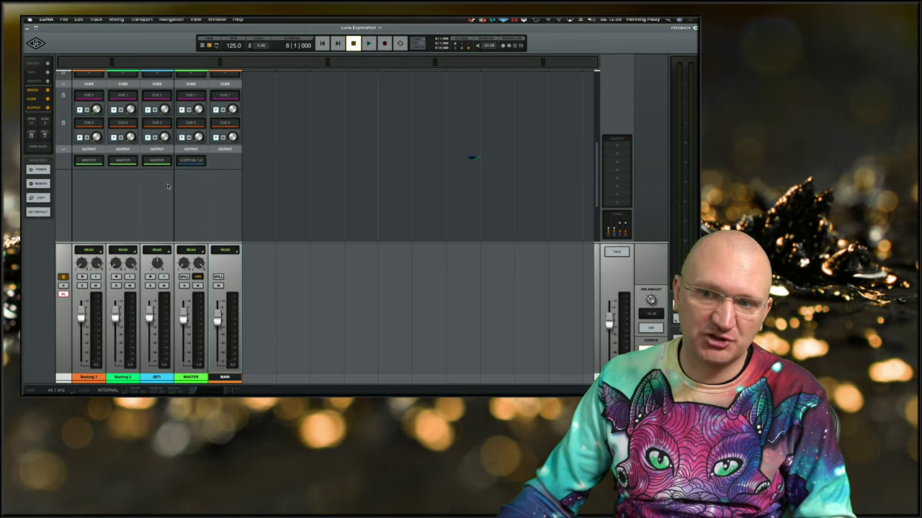
pyautogui.scroll(4, 192, 193)
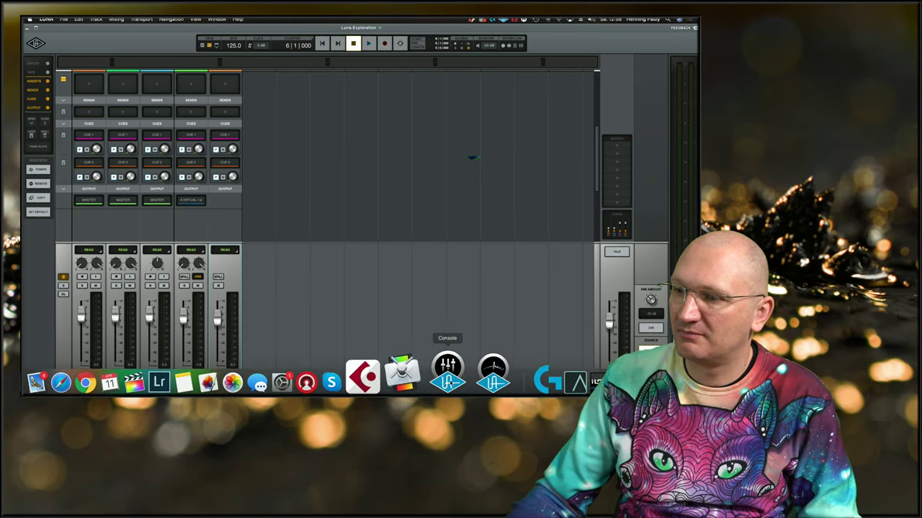
# - Switch to the Console app, move its window higher, look at the last virtual channel, and return to LUNA
pyautogui.click(446, 370)
pyautogui.moveTo(301, 65); pyautogui.dragTo(287, 45)
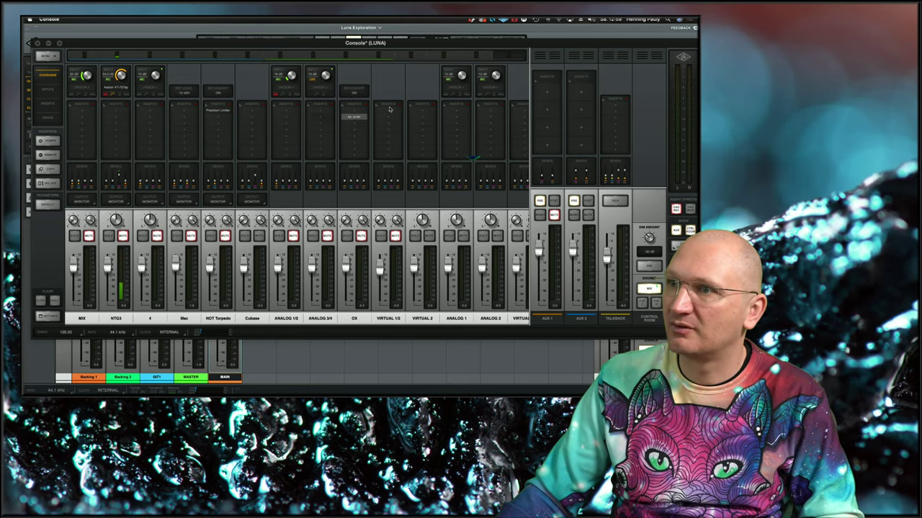
pyautogui.click(512, 58)
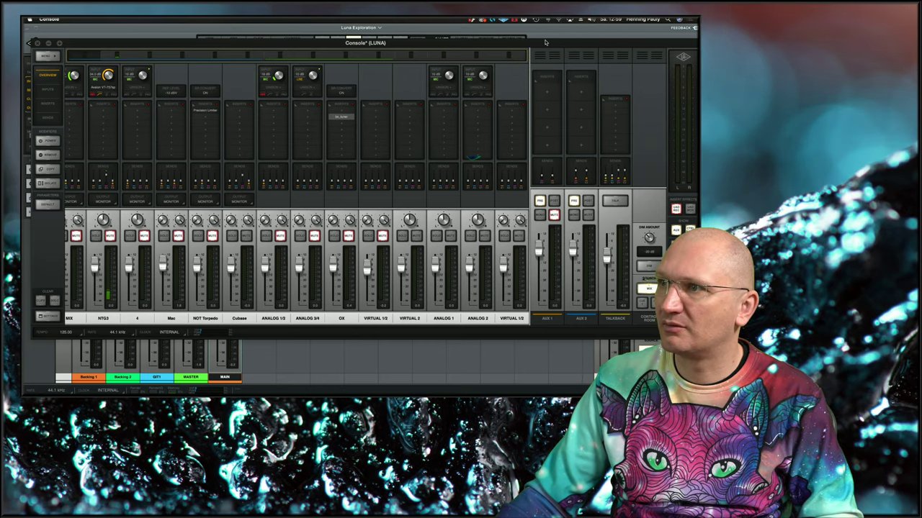
pyautogui.moveTo(547, 45)
pyautogui.mouseDown()
pyautogui.moveTo(530, 44)
pyautogui.moveTo(543, 40)
pyautogui.mouseUp()
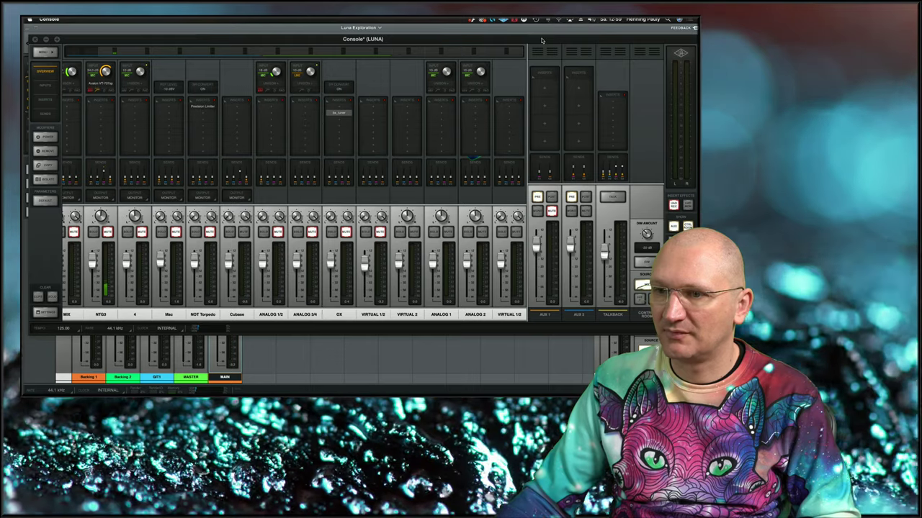
pyautogui.click(268, 360)
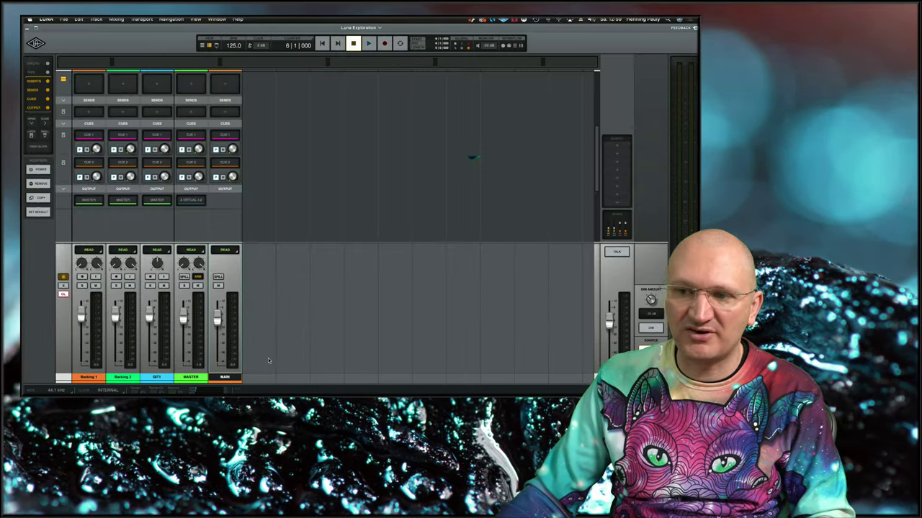
# - Play the session briefly, route the MASTER bus's output to MAIN, and restart playback
pyautogui.press('space')
pyautogui.press('space')
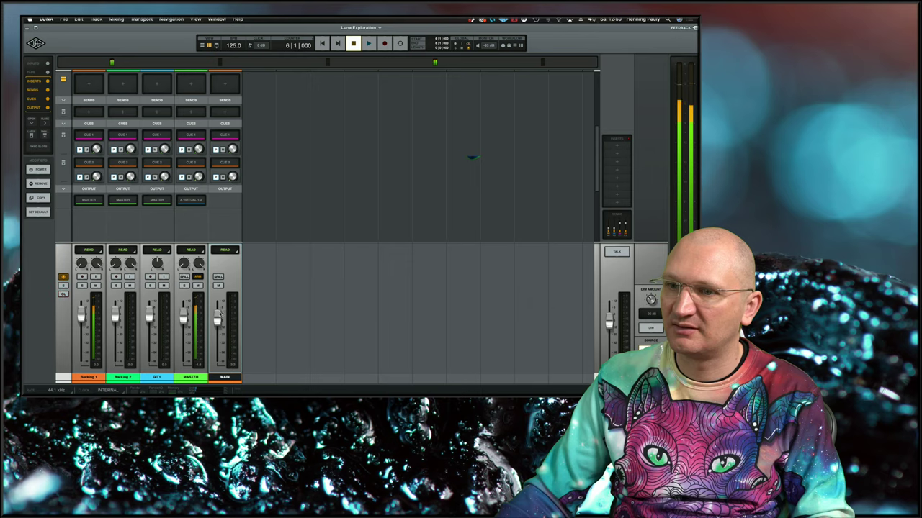
pyautogui.click(193, 201)
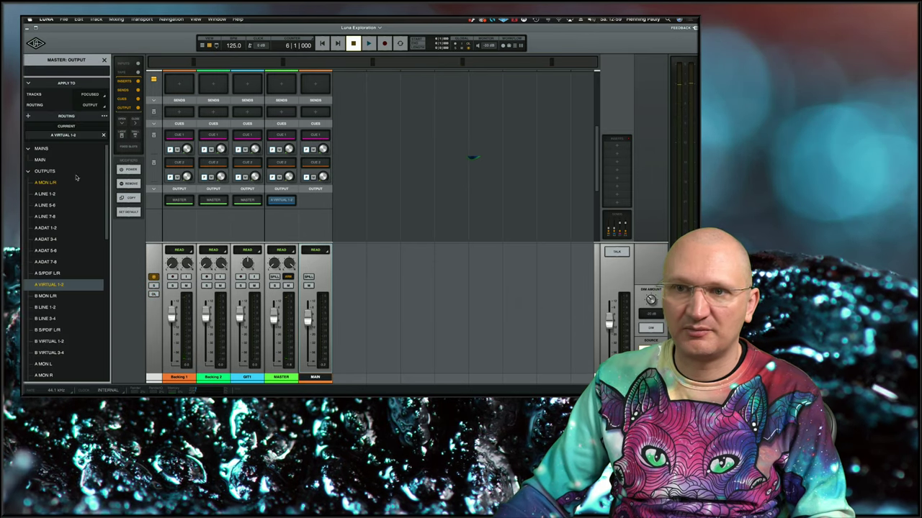
pyautogui.click(41, 159)
pyautogui.press('space')
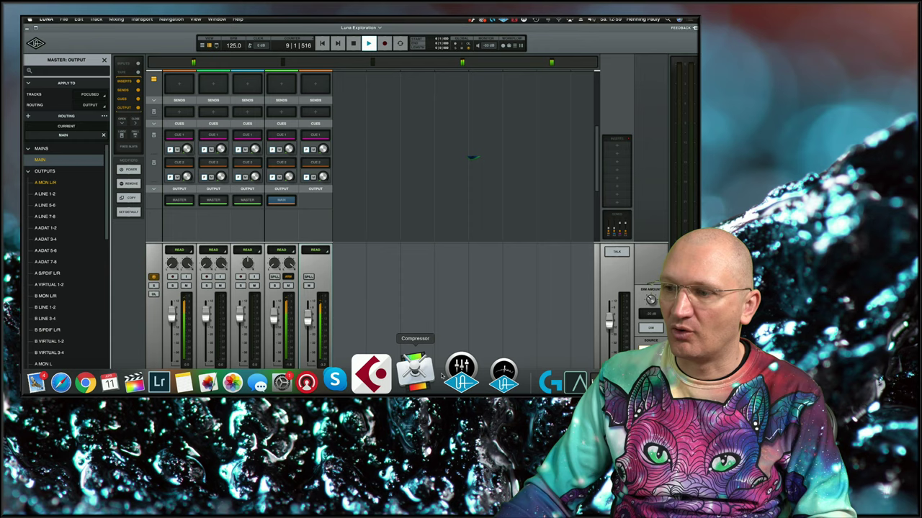
# - Switch to the Console app, lower its window slightly, and look across its channels from the first to the last virtual one during playback
pyautogui.click(447, 369)
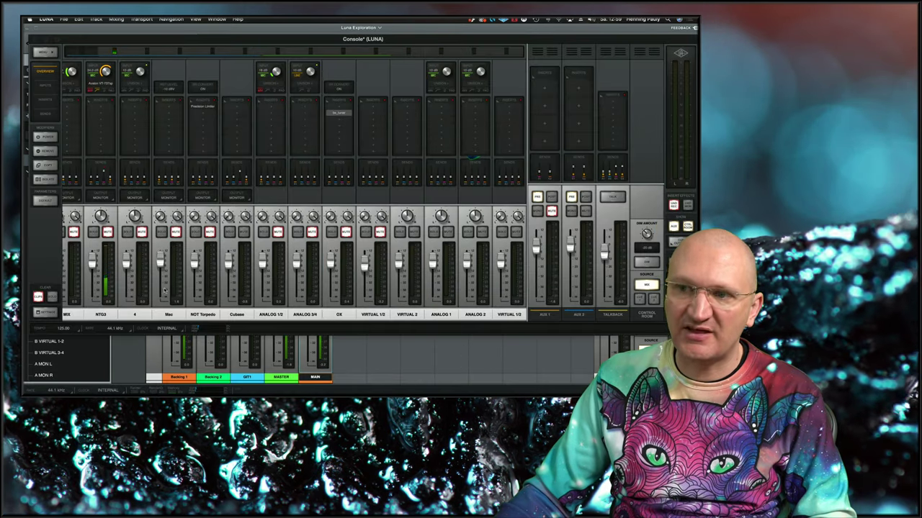
pyautogui.moveTo(279, 39); pyautogui.dragTo(281, 44)
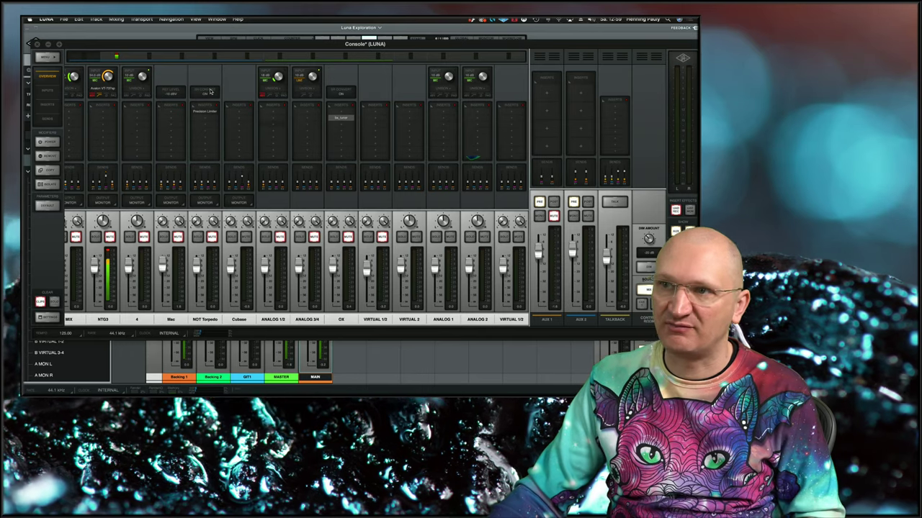
pyautogui.click(136, 58)
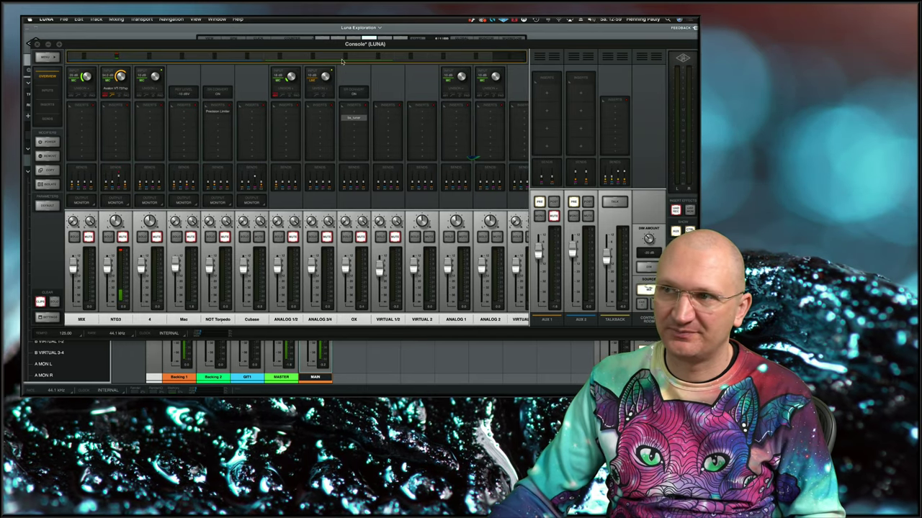
pyautogui.click(498, 59)
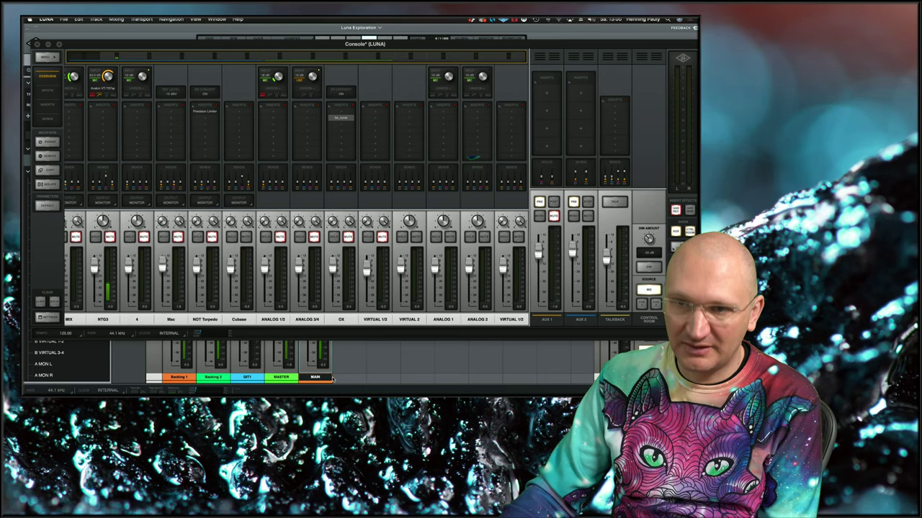
# - Return to LUNA and route the MASTER bus's output to A VIRTUAL 1-2
pyautogui.click(379, 354)
pyautogui.click(281, 203)
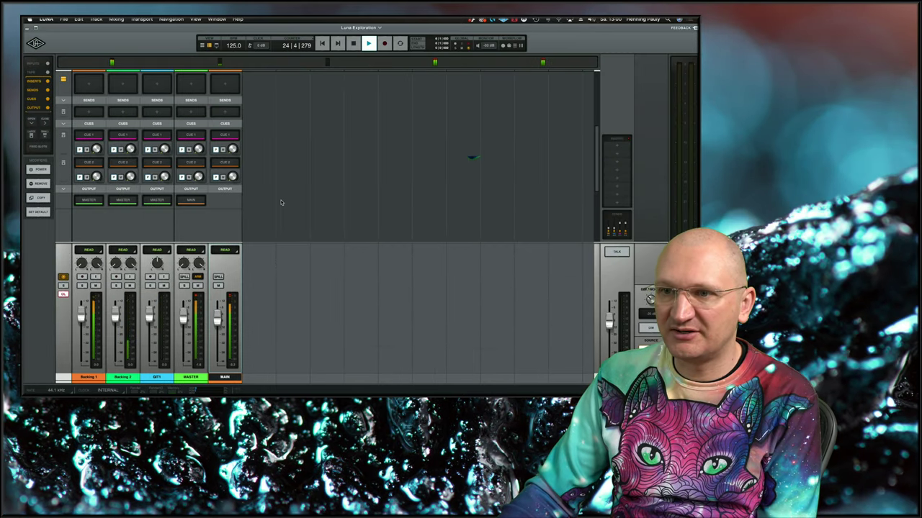
pyautogui.click(191, 199)
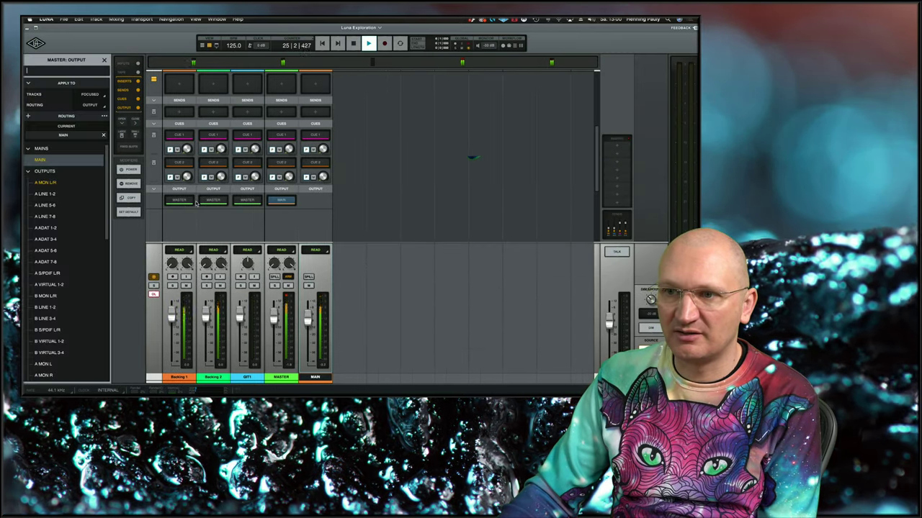
pyautogui.click(59, 285)
# - Switch to the Console app to check the Cubase channel's level during playback, and return to LUNA
pyautogui.moveTo(403, 378)
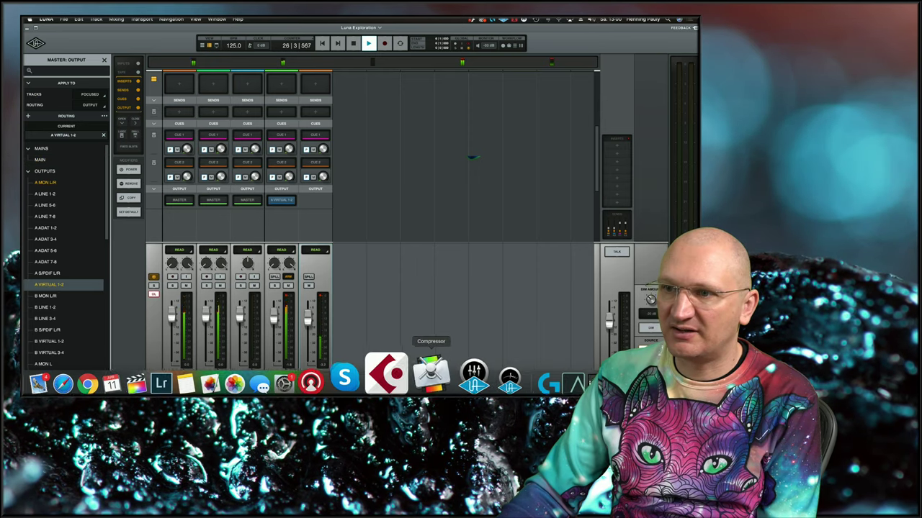
pyautogui.click(451, 368)
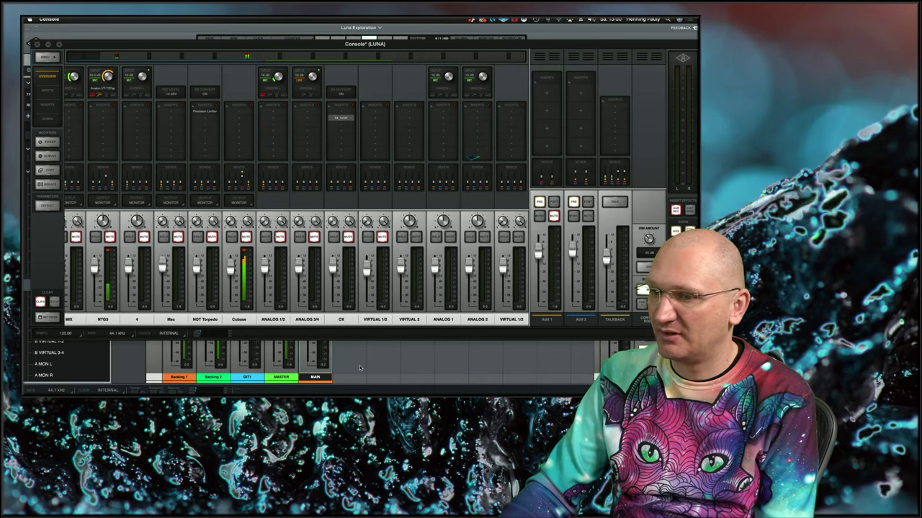
pyautogui.click(362, 366)
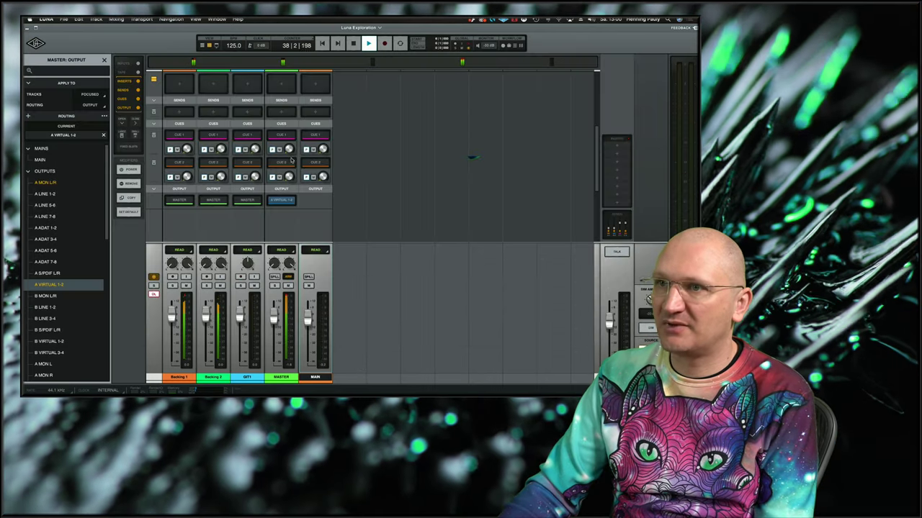
pyautogui.click(64, 19)
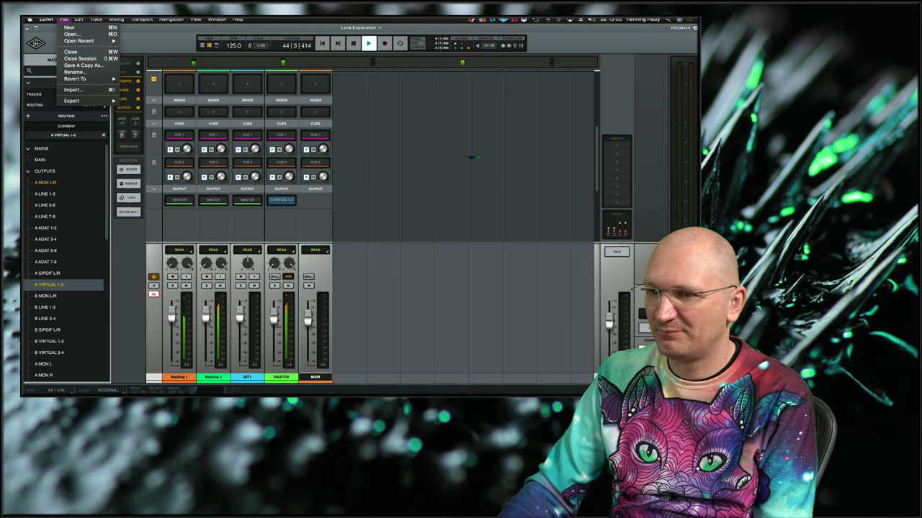
pyautogui.click(444, 323)
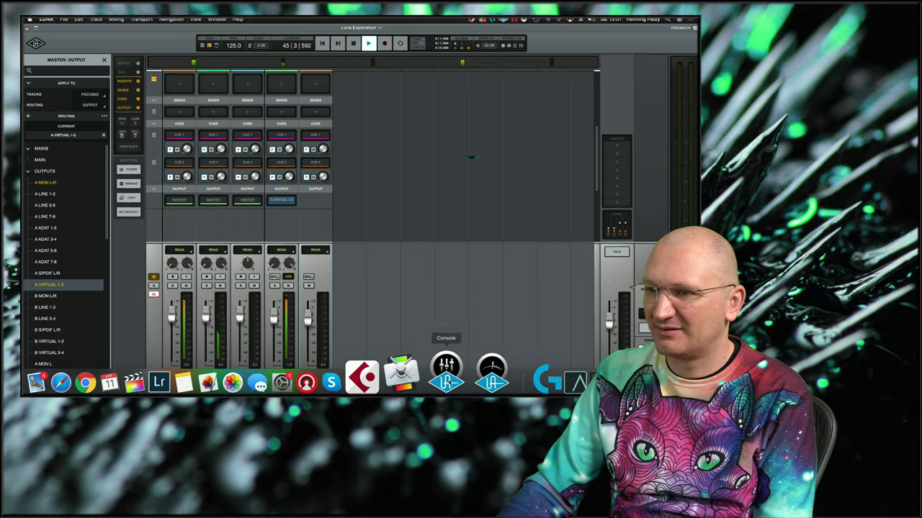
# - In the Console app, mute the Cubase channel's CUE 1 send, close its sends, and return to LUNA
pyautogui.click(448, 383)
pyautogui.click(241, 174)
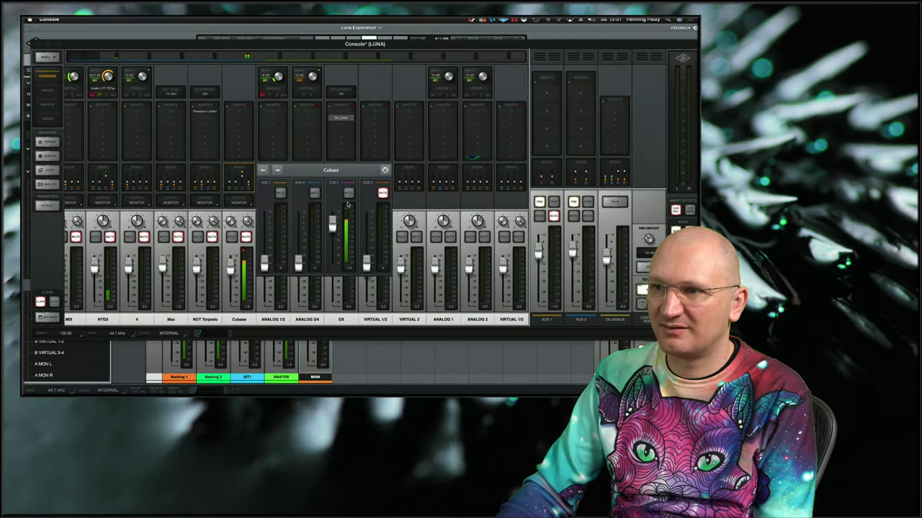
pyautogui.click(348, 193)
pyautogui.click(384, 171)
pyautogui.click(385, 379)
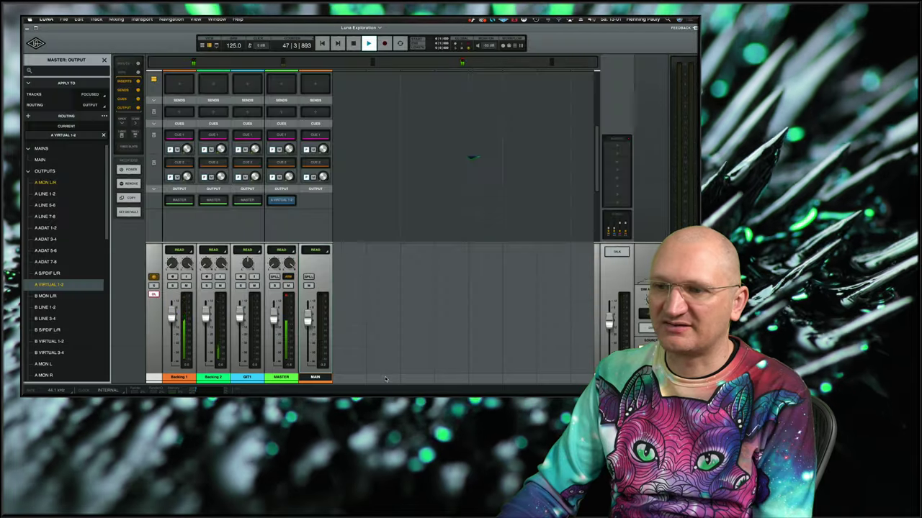
# - Save a copy of the session as TEST in the LUNA folder
pyautogui.click(64, 18)
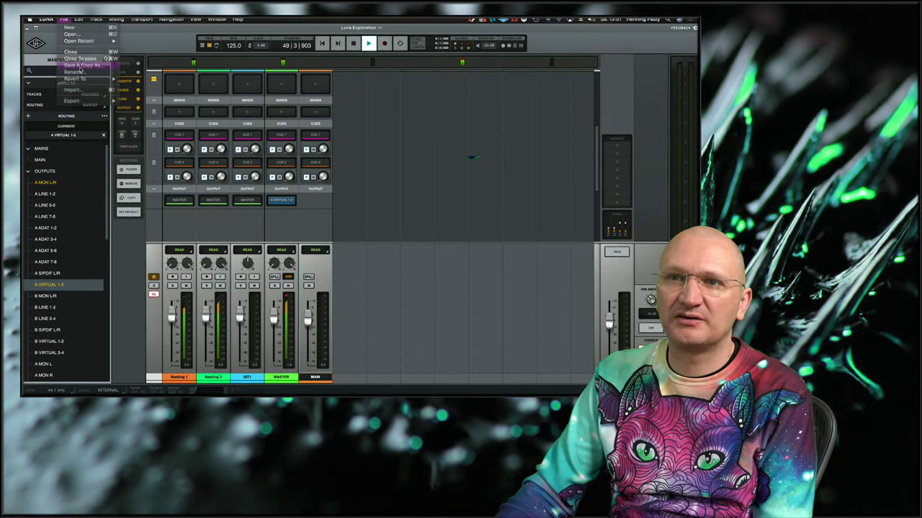
pyautogui.click(79, 66)
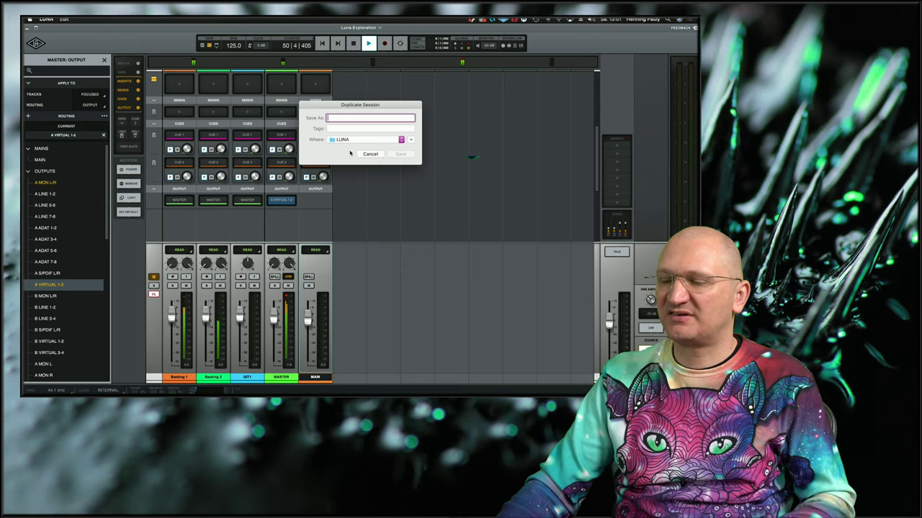
pyautogui.click(352, 141)
pyautogui.click(353, 140)
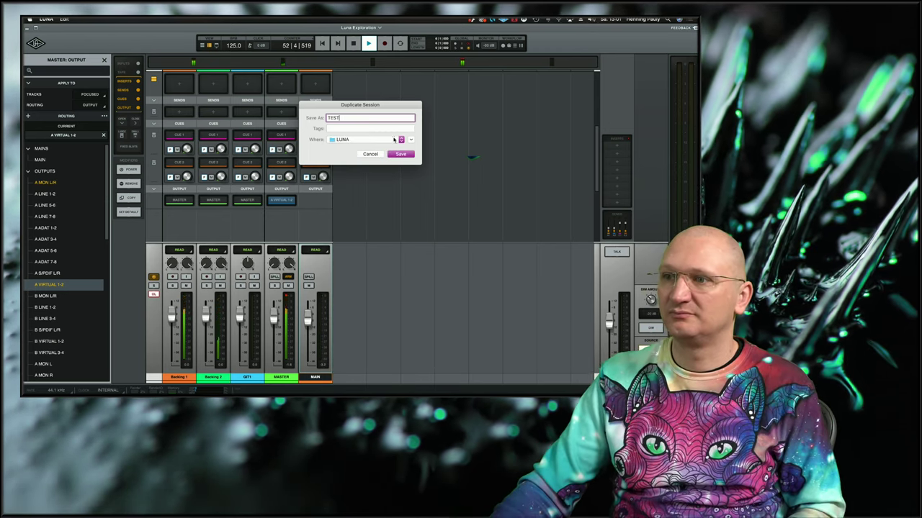
pyautogui.click(401, 154)
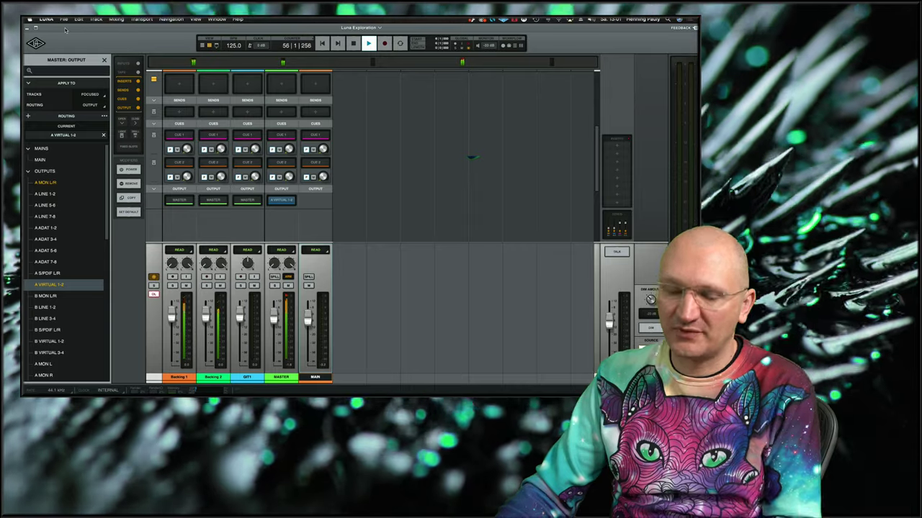
# - Quit LUNA and close the I am Human folder window covering the Console app
pyautogui.press('super+q')
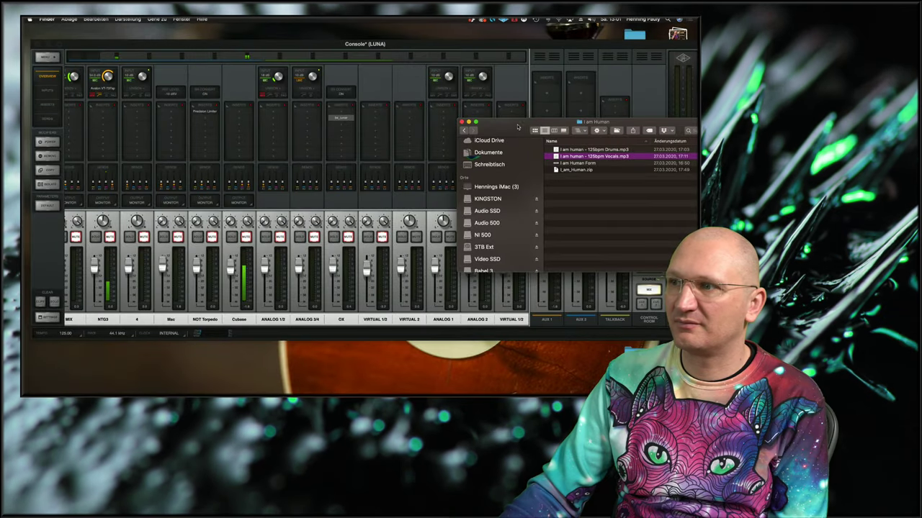
pyautogui.moveTo(516, 127); pyautogui.dragTo(417, 129)
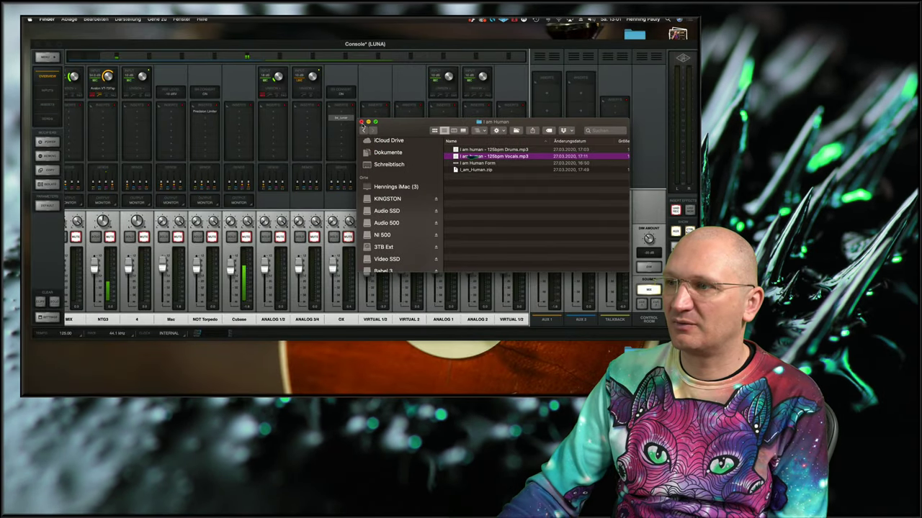
pyautogui.click(362, 123)
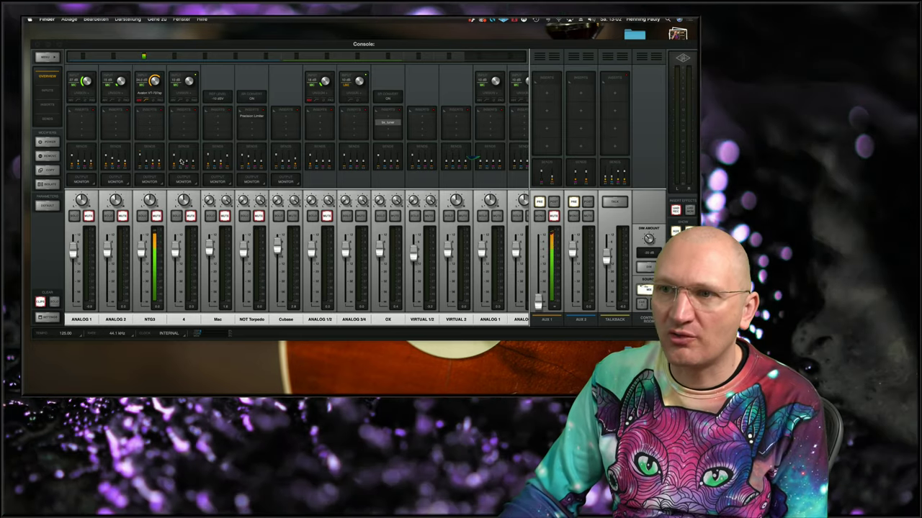
# - Examine the aux and cue sends of the Mac, NOT Torpedo and ANALOG 2 channels, closing each one
pyautogui.click(215, 159)
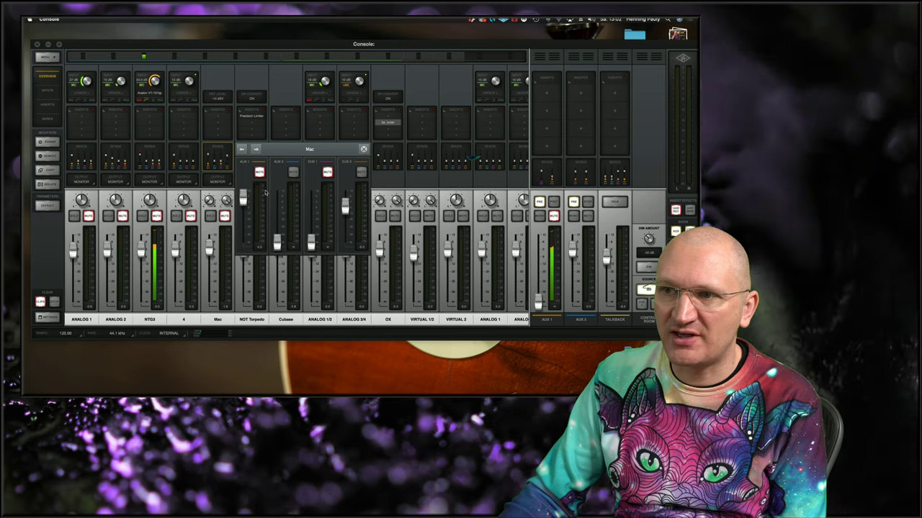
pyautogui.click(364, 149)
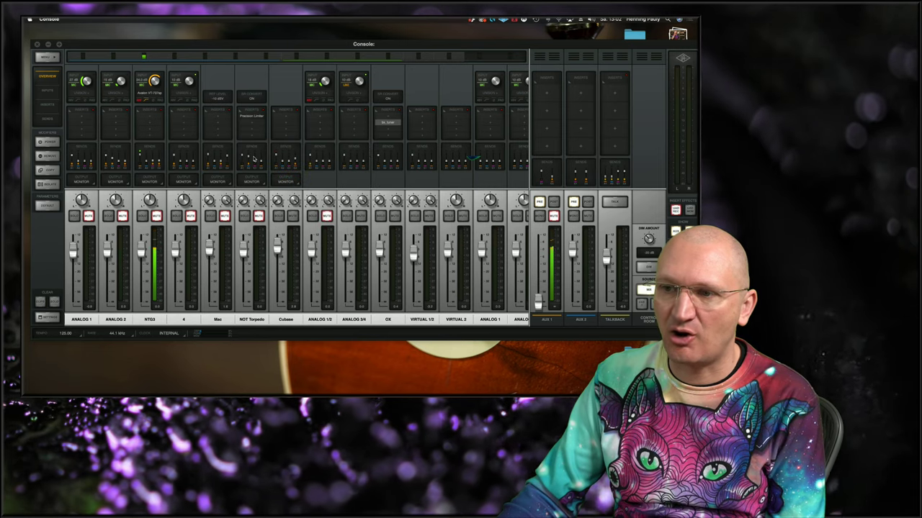
pyautogui.click(251, 159)
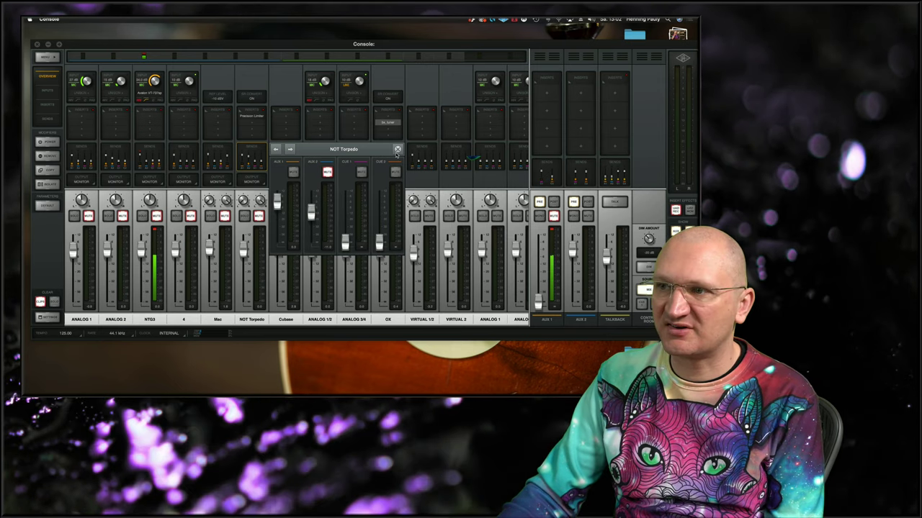
pyautogui.click(397, 149)
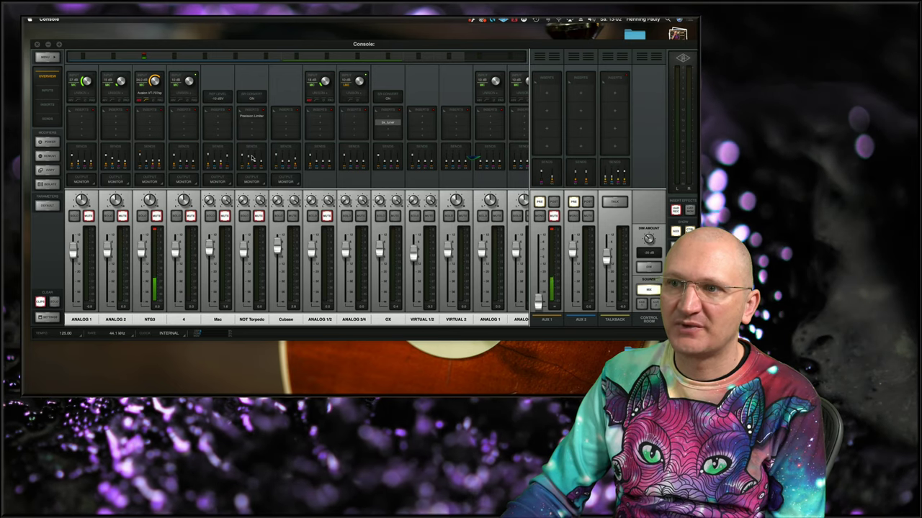
pyautogui.click(115, 158)
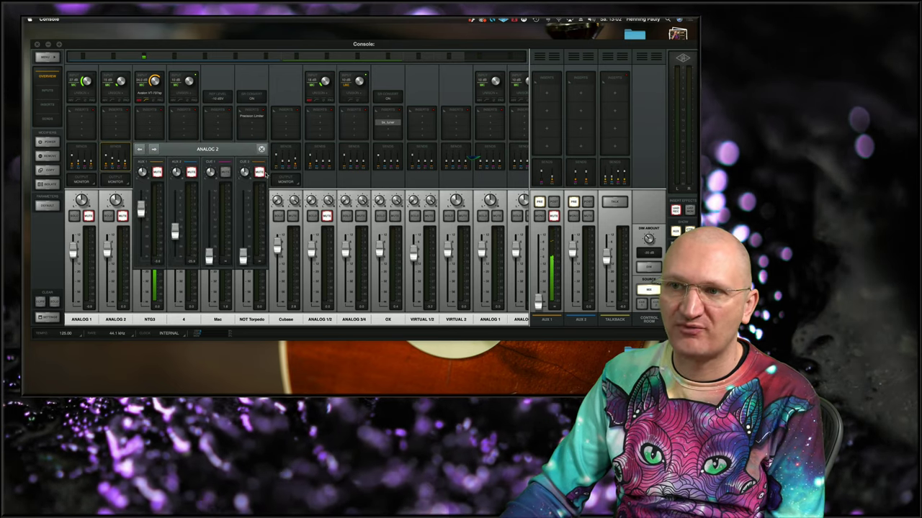
pyautogui.click(323, 268)
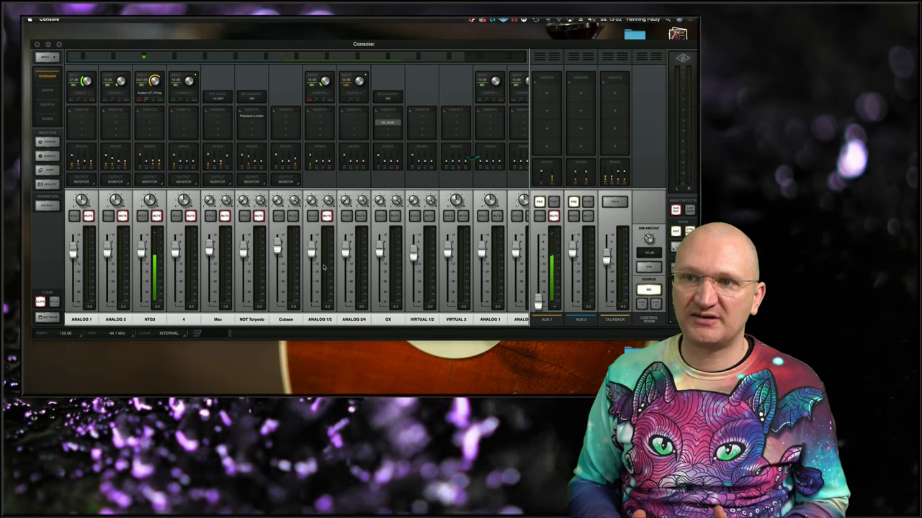
# - Lower the NTG3 channel's AUX 1 send slightly and close its sends
pyautogui.click(152, 160)
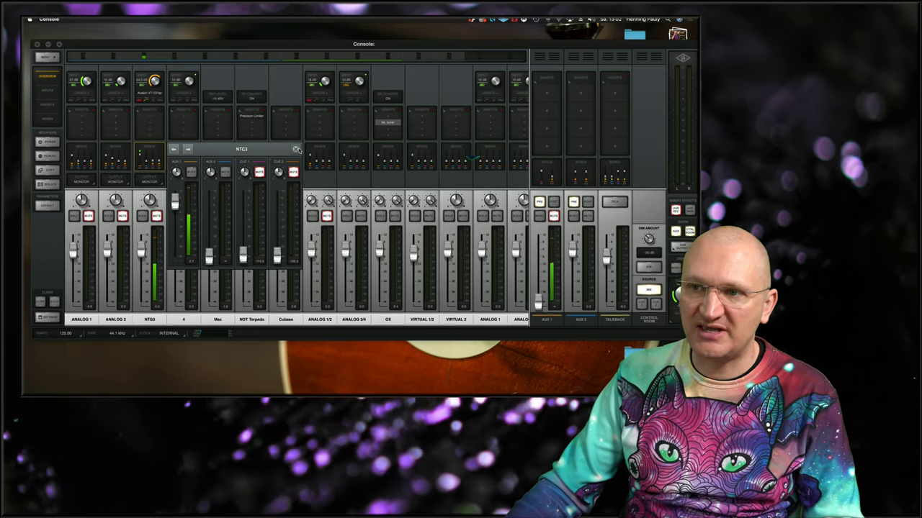
pyautogui.moveTo(178, 208); pyautogui.dragTo(177, 210)
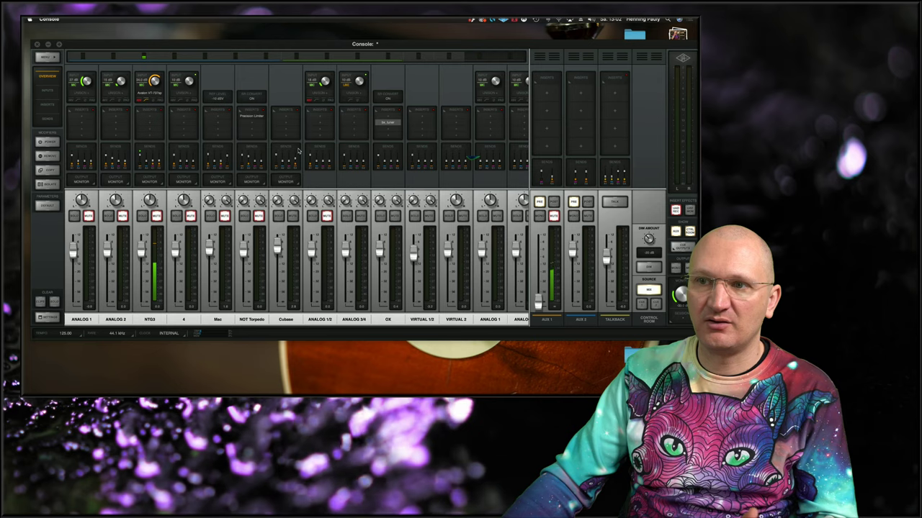
pyautogui.click(296, 149)
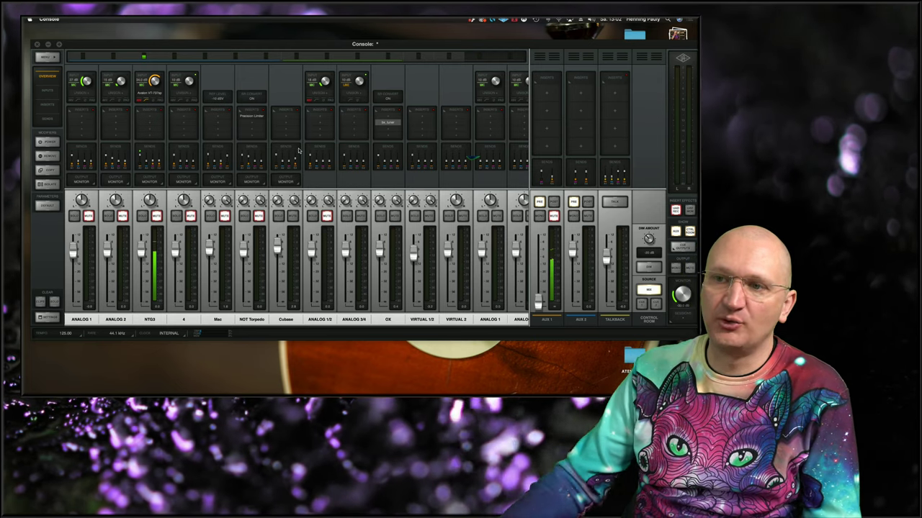
# - Launch LUNA and open the recent session Luna Exploration
pyautogui.moveTo(170, 350)
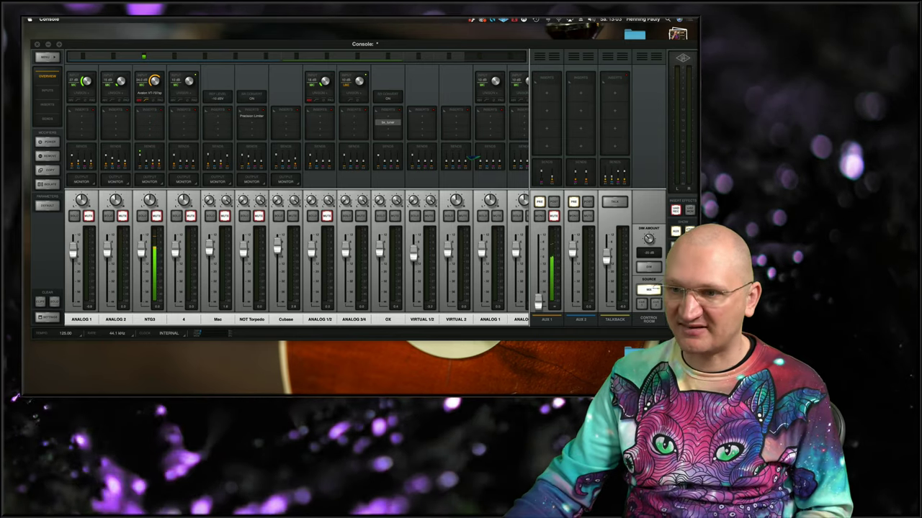
pyautogui.moveTo(295, 392)
pyautogui.click(537, 380)
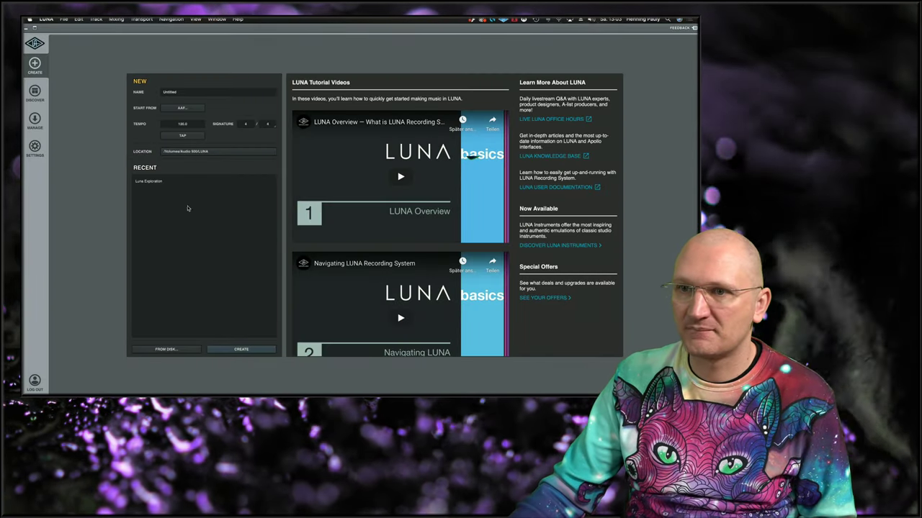
pyautogui.click(155, 182)
pyautogui.click(263, 353)
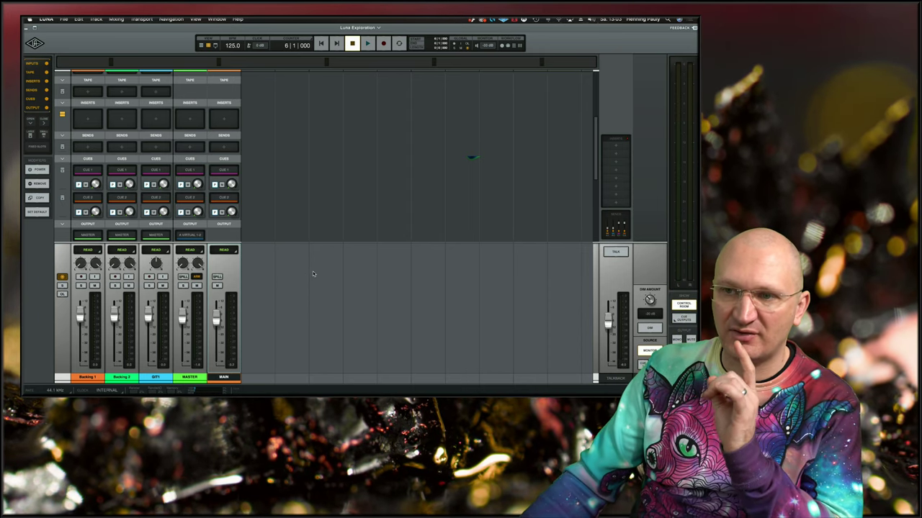
# - Show the routing choices for Backing 1's first send, and switch to the Console app for comparison
pyautogui.click(91, 149)
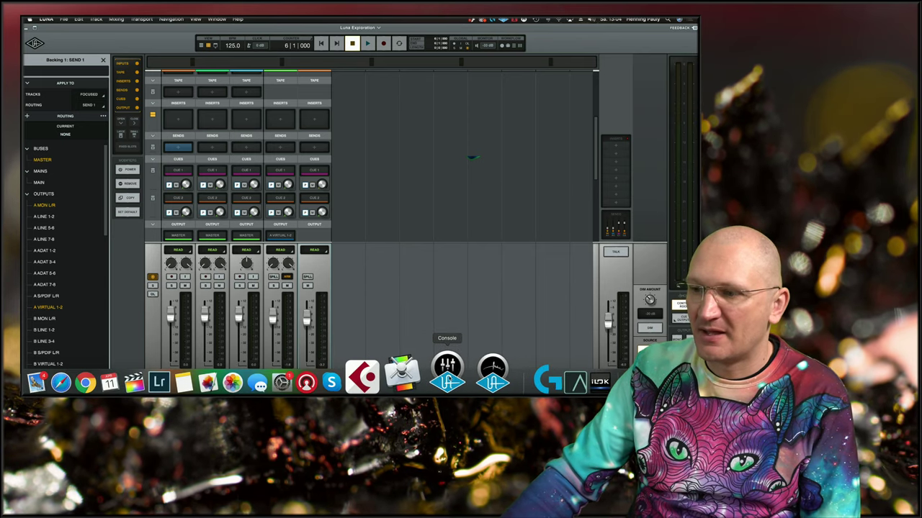
pyautogui.click(447, 371)
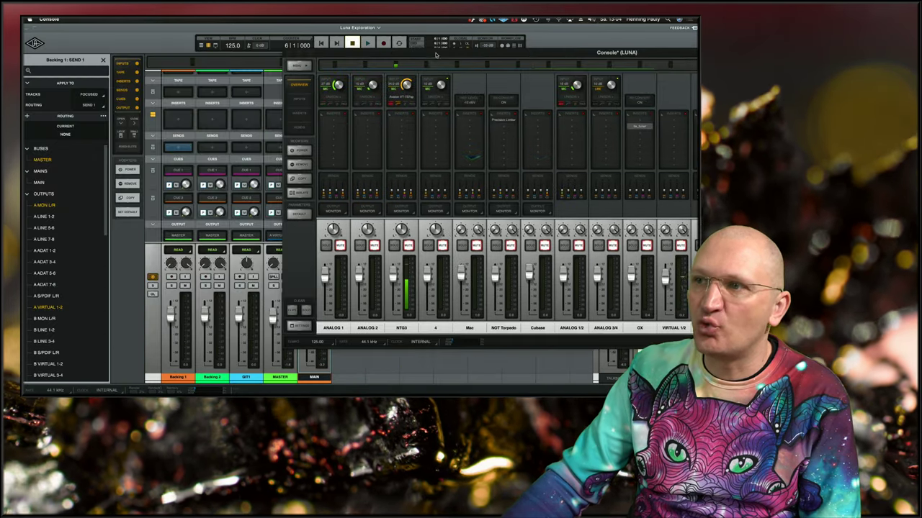
# - Unmute the NTG3 channel's Cue 1 send in Console and raise its level
pyautogui.moveTo(435, 55); pyautogui.dragTo(461, 57)
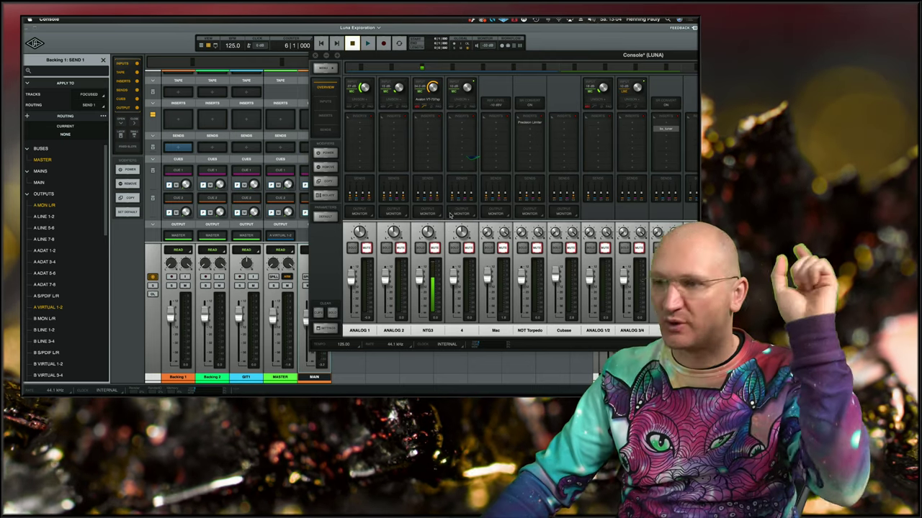
pyautogui.click(428, 192)
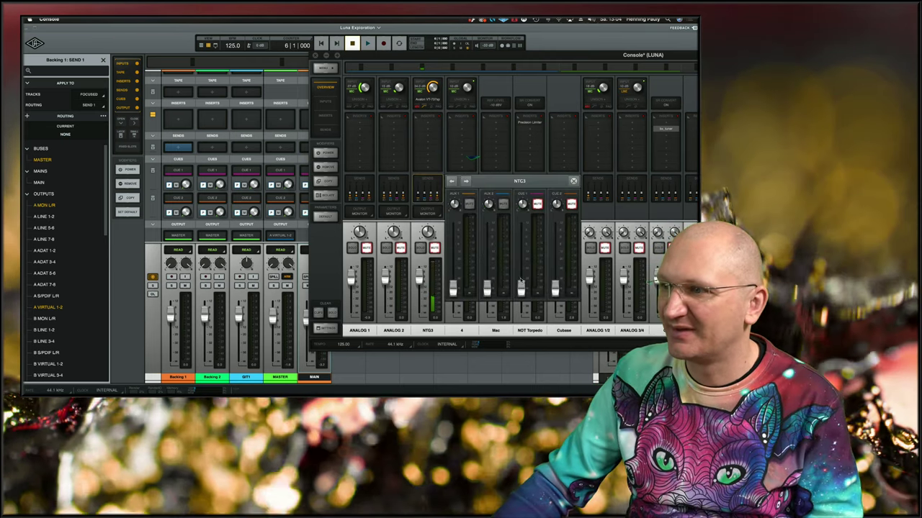
pyautogui.click(537, 205)
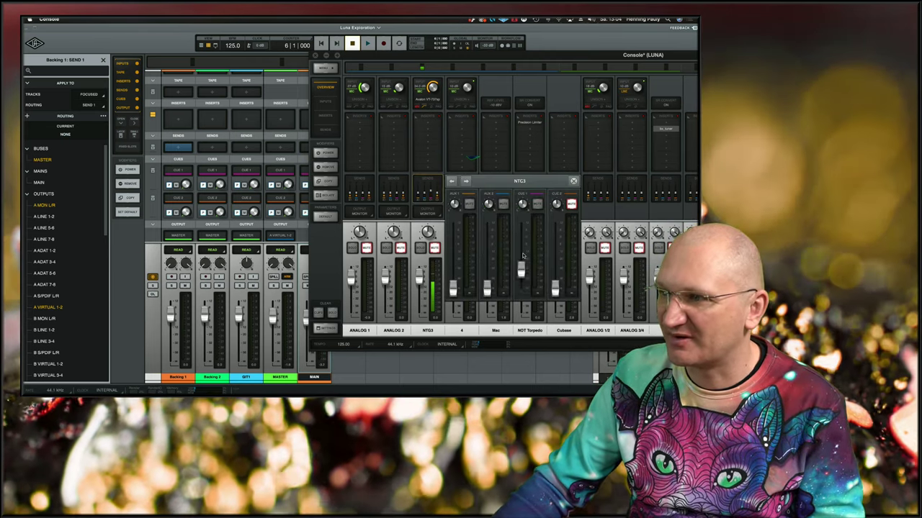
pyautogui.moveTo(520, 288); pyautogui.dragTo(521, 239)
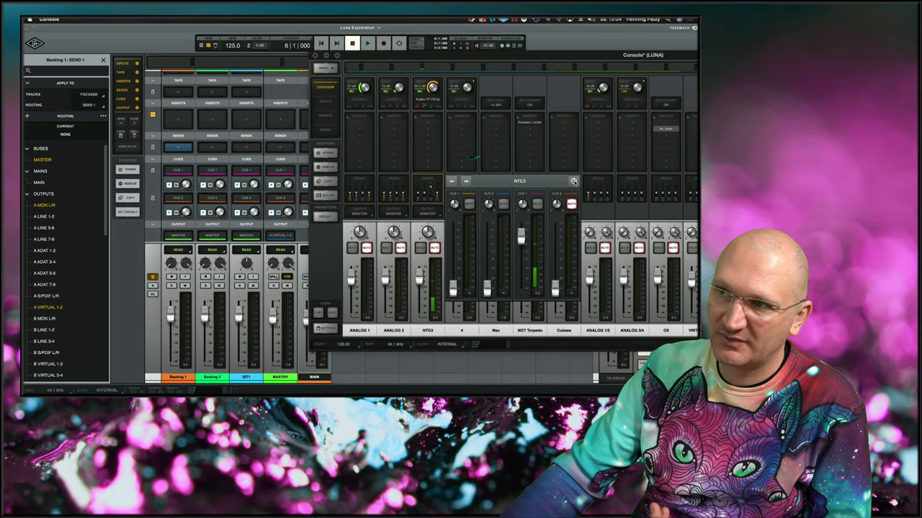
pyautogui.click(574, 181)
# - Switch to LUNA and set the GIT1 track's input to A MIC/LINE 3
pyautogui.moveTo(414, 57); pyautogui.dragTo(479, 91)
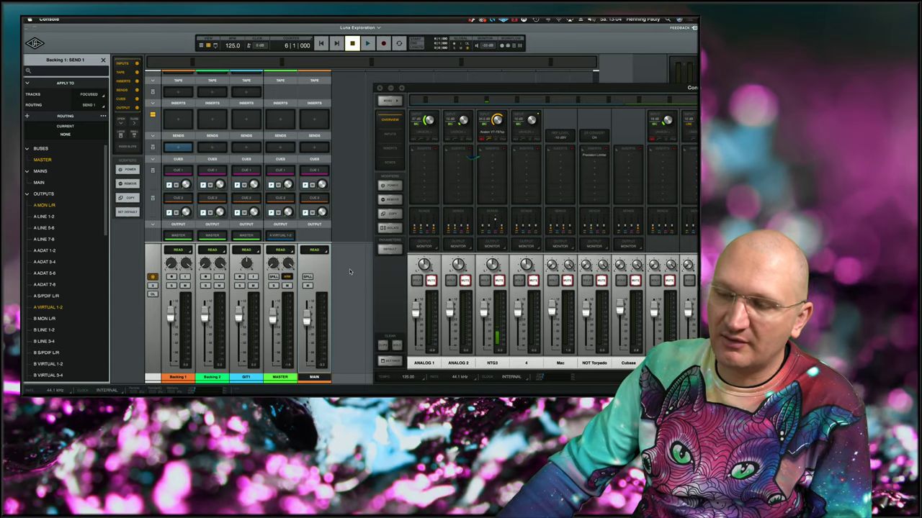
pyautogui.click(352, 272)
pyautogui.scroll(5, 352, 270)
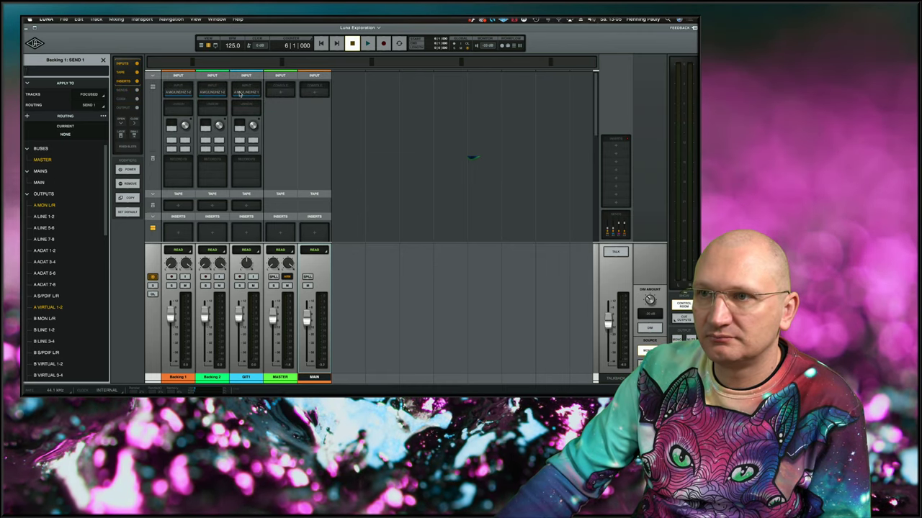
pyautogui.click(241, 92)
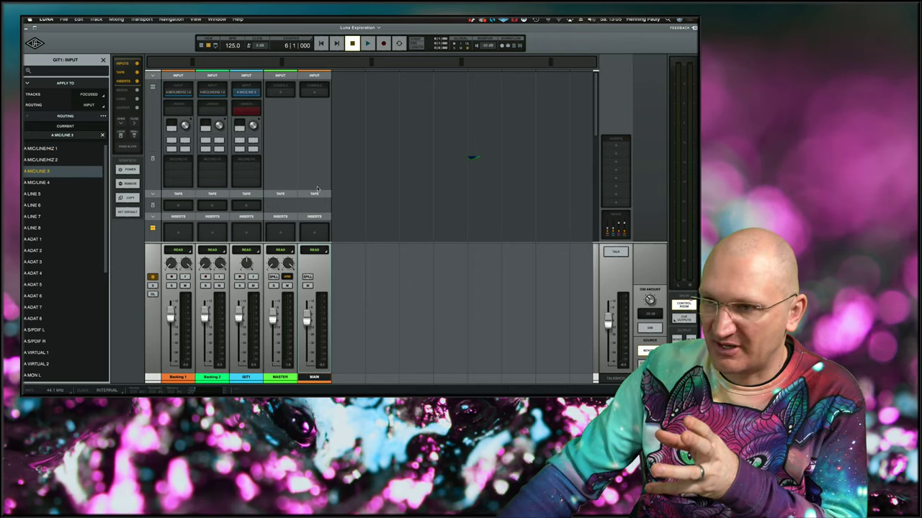
# - Arrange the LUNA and Console windows side by side with the GIT1 cues and the NTG3 sends both in view
pyautogui.scroll(-5, 317, 189)
pyautogui.scroll(-2, 317, 185)
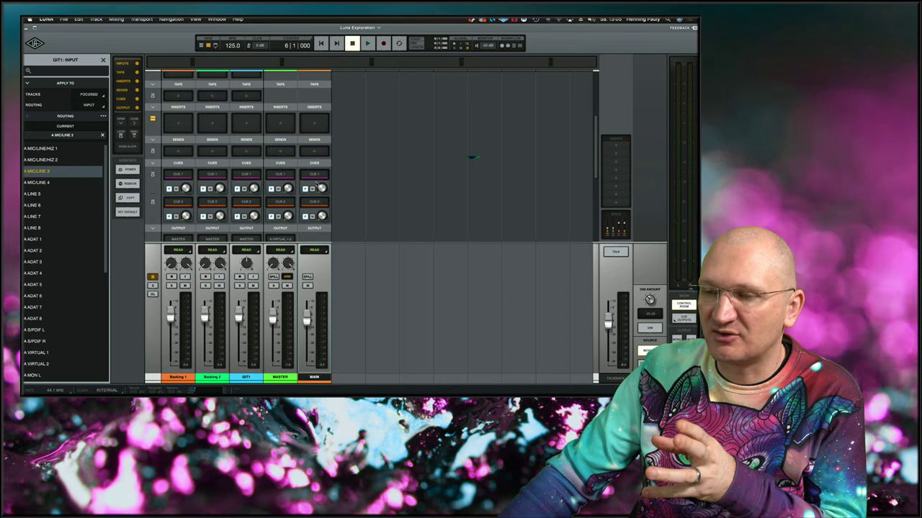
pyautogui.click(442, 364)
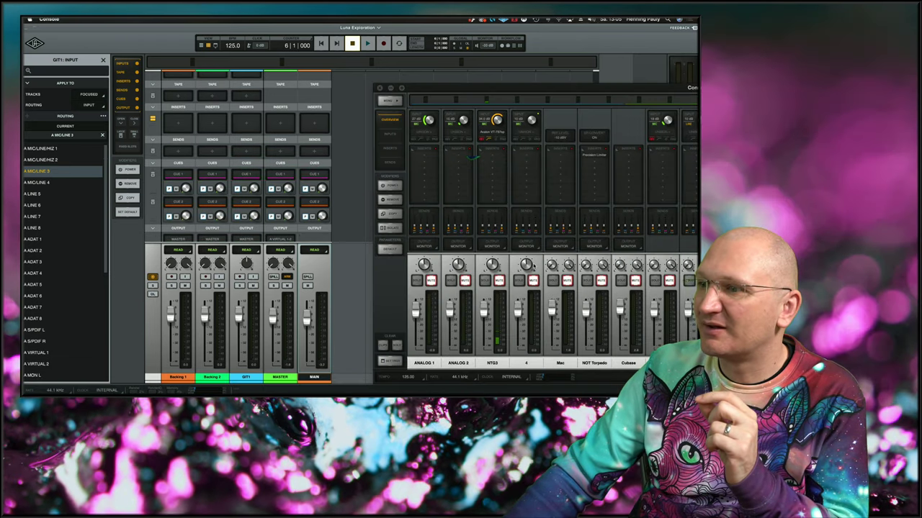
pyautogui.click(492, 218)
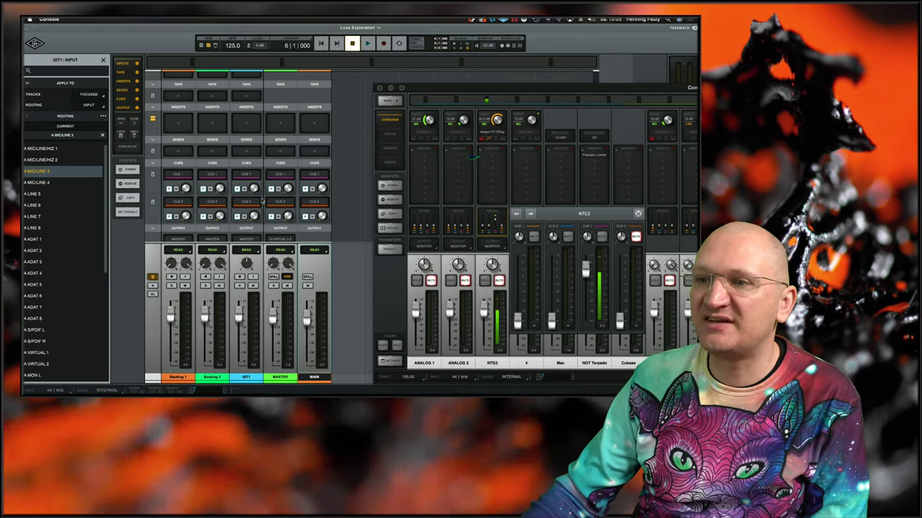
pyautogui.moveTo(464, 29); pyautogui.dragTo(353, 36)
pyautogui.click(638, 88)
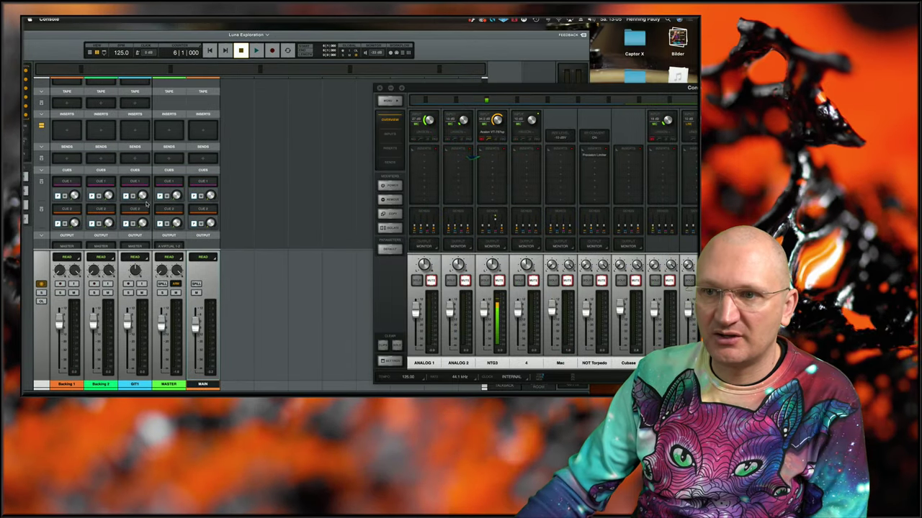
pyautogui.click(142, 196)
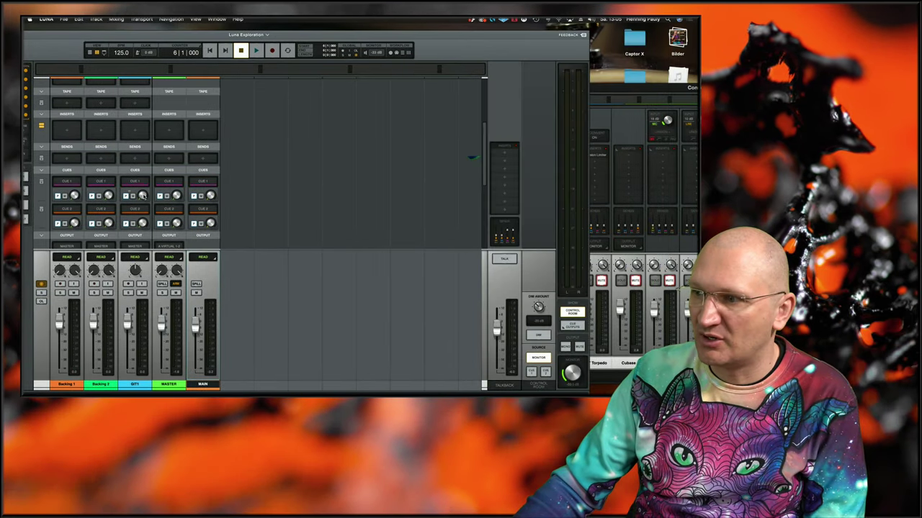
pyautogui.moveTo(606, 88); pyautogui.dragTo(647, 87)
pyautogui.moveTo(457, 88); pyautogui.dragTo(567, 49)
pyautogui.click(143, 196)
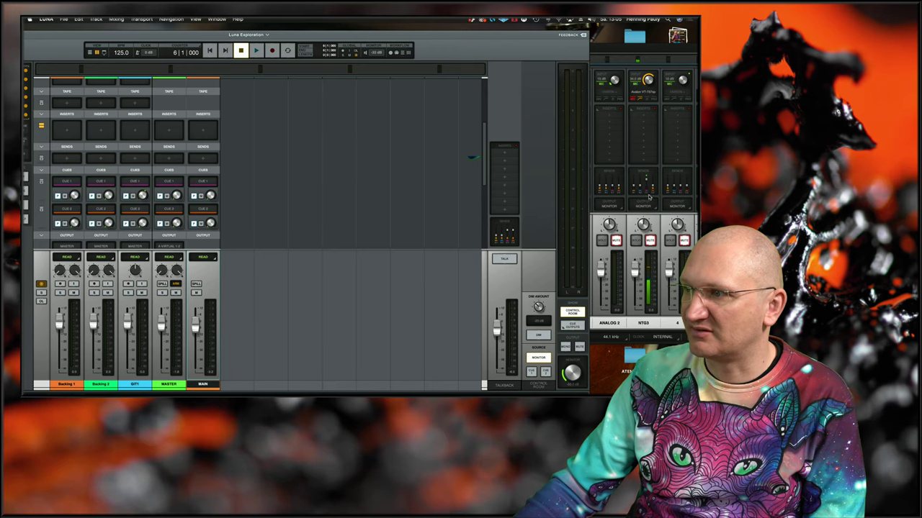
# - Check the NTG3 sends in Console and enable input monitoring on the GIT1 track in LUNA
pyautogui.click(648, 197)
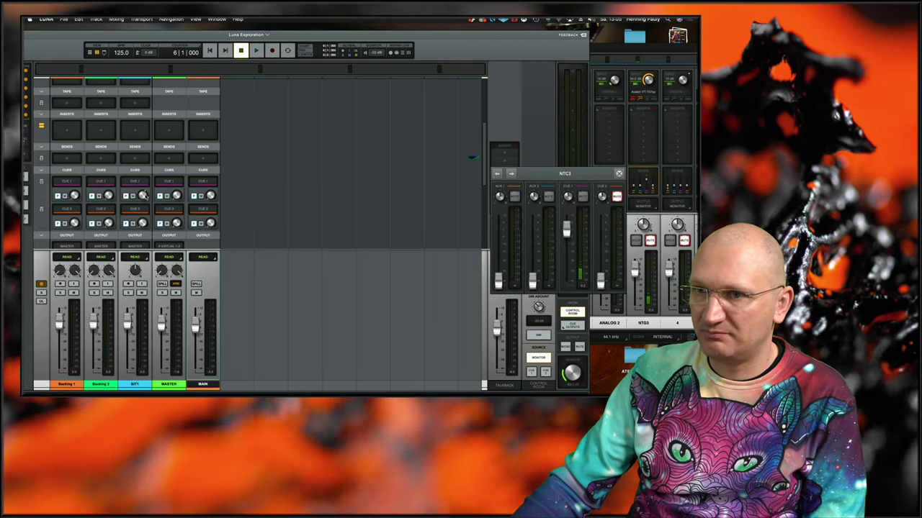
pyautogui.click(144, 195)
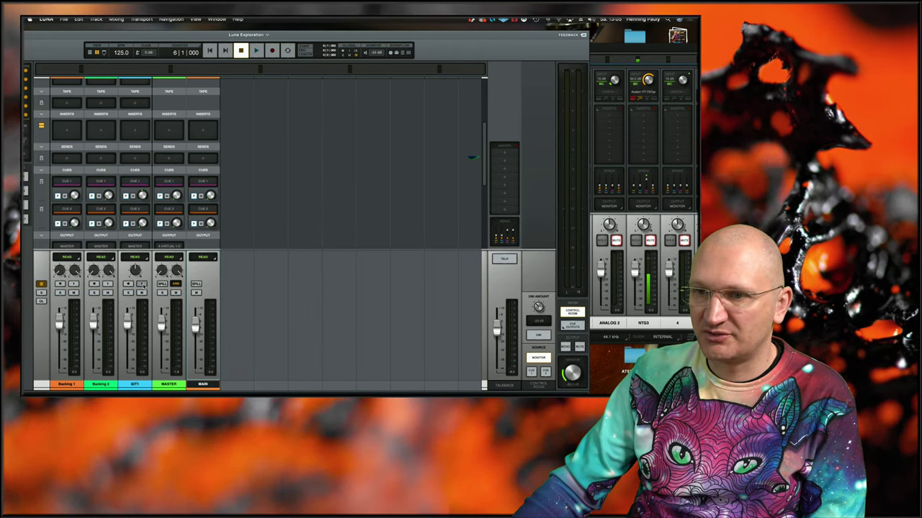
pyautogui.click(141, 283)
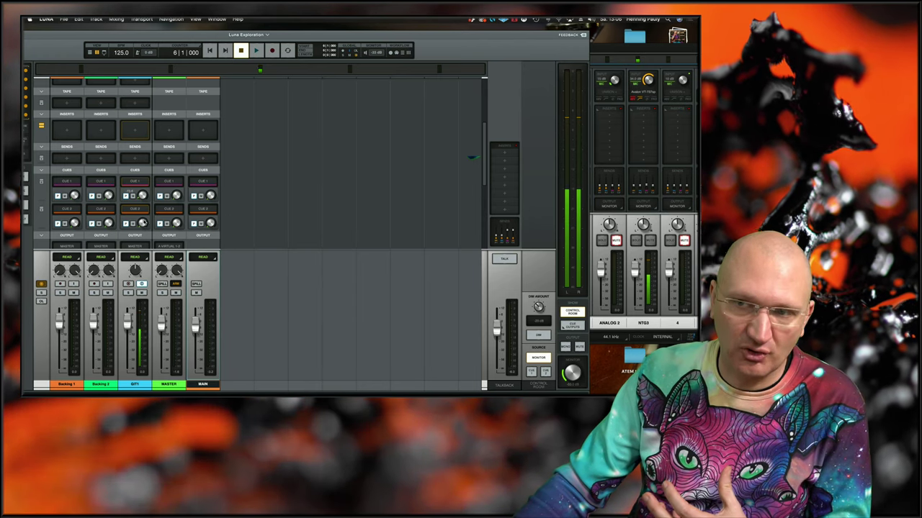
# - Lower the NTG3 Cue 1 send in Console and adjust the GIT1 track's Cue 1 level in LUNA
pyautogui.click(643, 190)
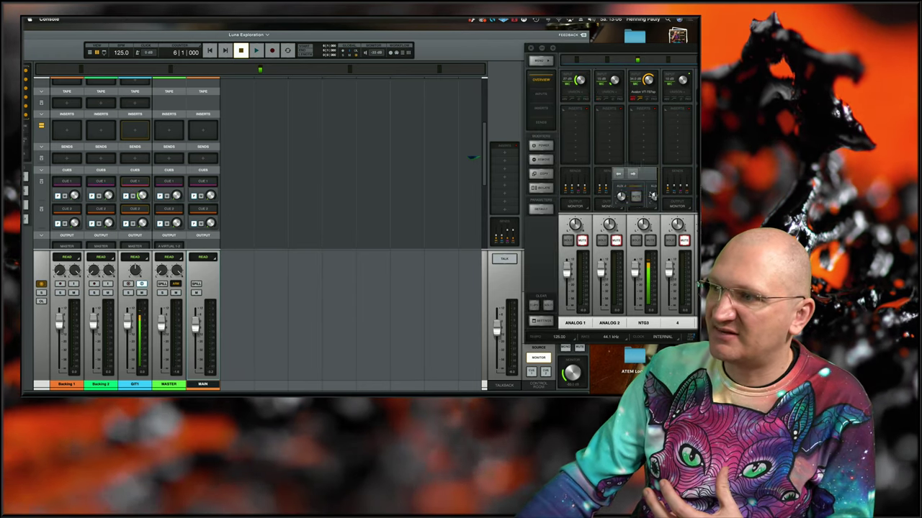
pyautogui.click(643, 185)
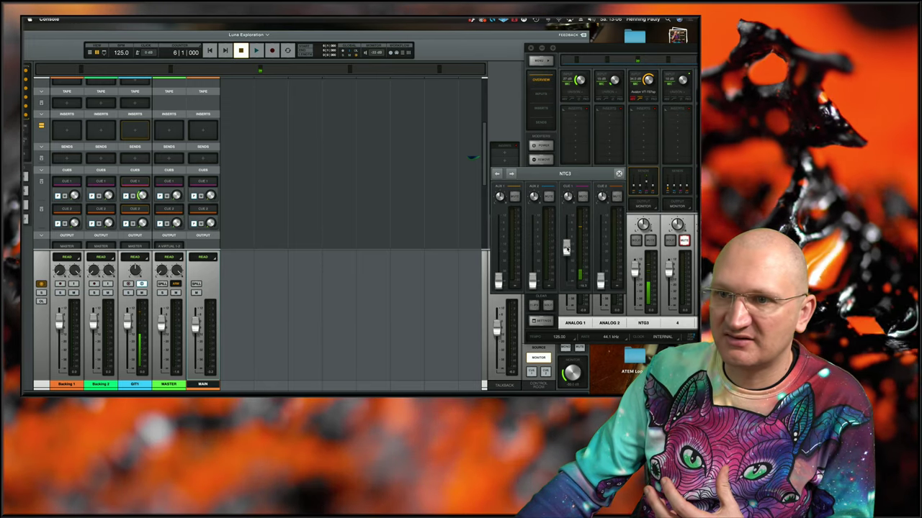
pyautogui.moveTo(566, 261)
pyautogui.mouseDown()
pyautogui.moveTo(562, 250)
pyautogui.moveTo(563, 275)
pyautogui.moveTo(564, 230)
pyautogui.moveTo(563, 271)
pyautogui.mouseUp()
pyautogui.moveTo(143, 195); pyautogui.dragTo(146, 189)
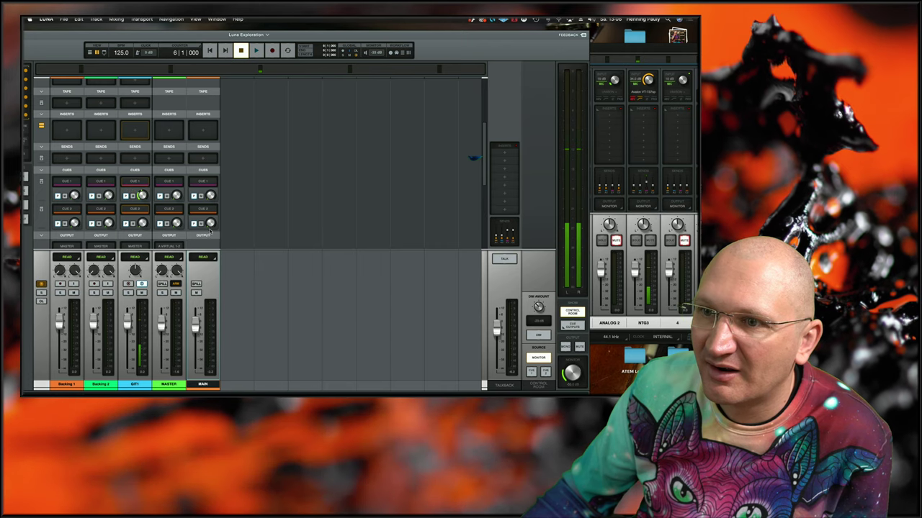
# - Turn the NTG3 Cue 1 send in Console all the way down and compare the GIT1 Cue 1 level in LUNA
pyautogui.click(642, 183)
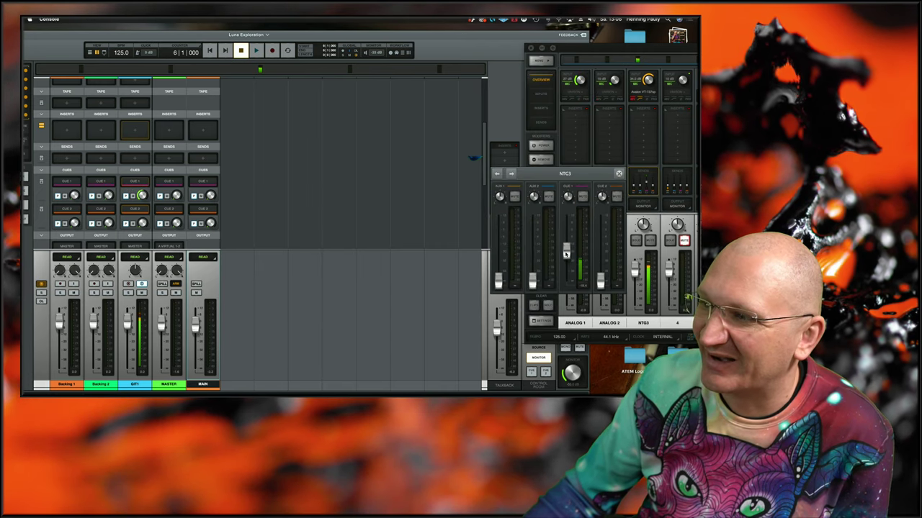
pyautogui.moveTo(568, 274); pyautogui.dragTo(568, 277)
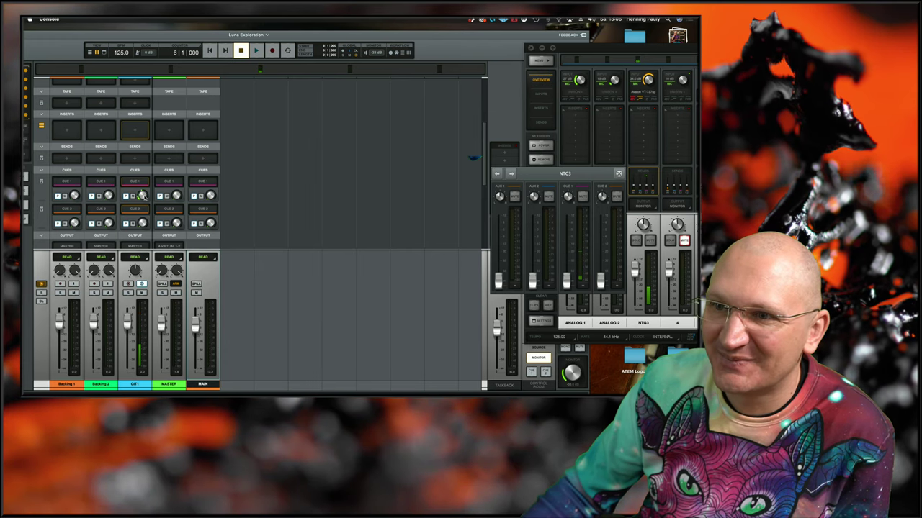
pyautogui.click(141, 195)
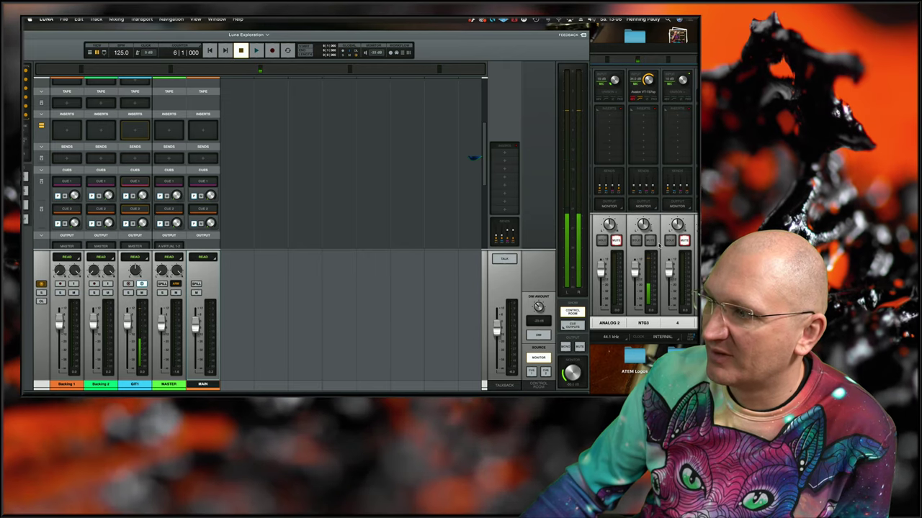
# - Switch the GIT1 track's input monitoring off and on again in LUNA to compare the NTG3 channel in Console
pyautogui.click(663, 253)
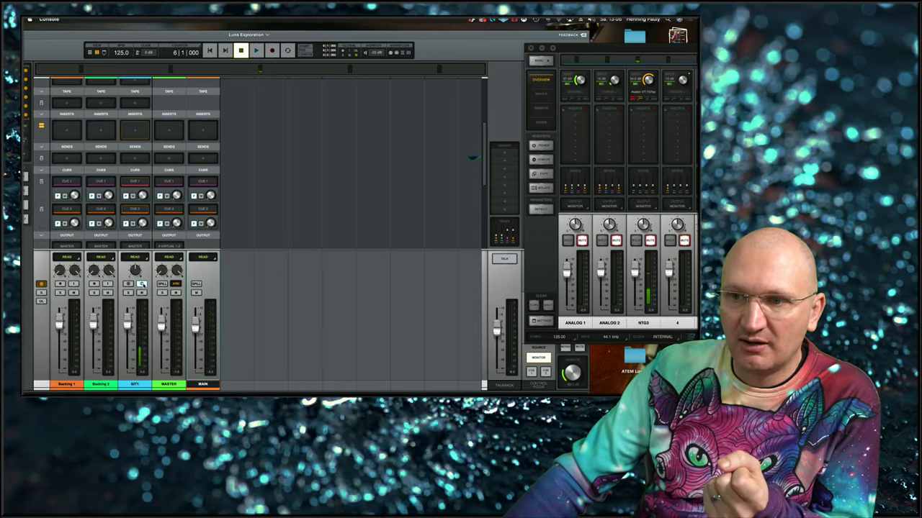
pyautogui.click(143, 284)
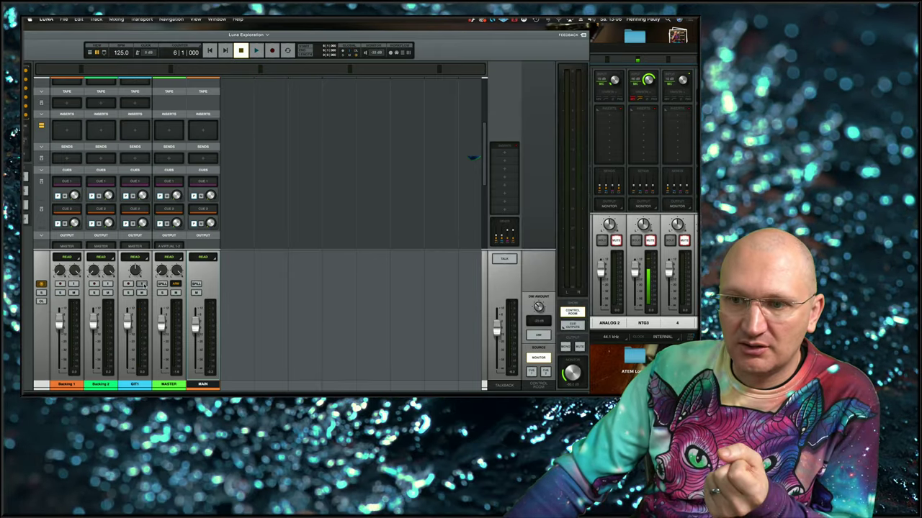
pyautogui.click(143, 284)
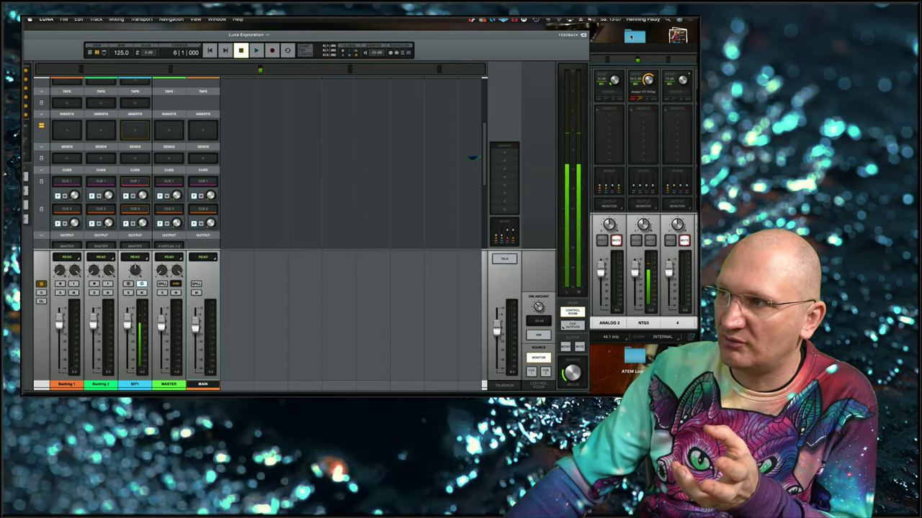
# - Bring Console forward, raise the NTG3 Cue 1 send, and compare it with the GIT1 Cue 1 level in LUNA
pyautogui.moveTo(648, 47); pyautogui.dragTo(426, 69)
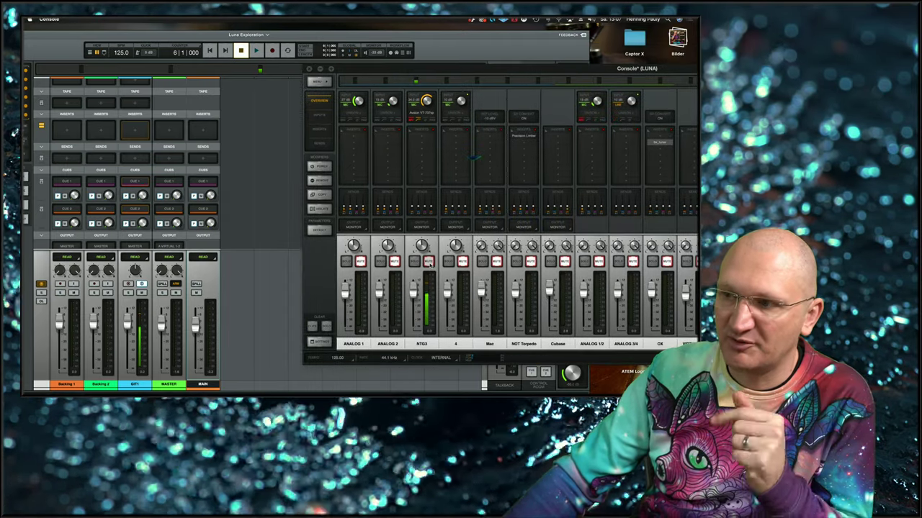
pyautogui.click(426, 201)
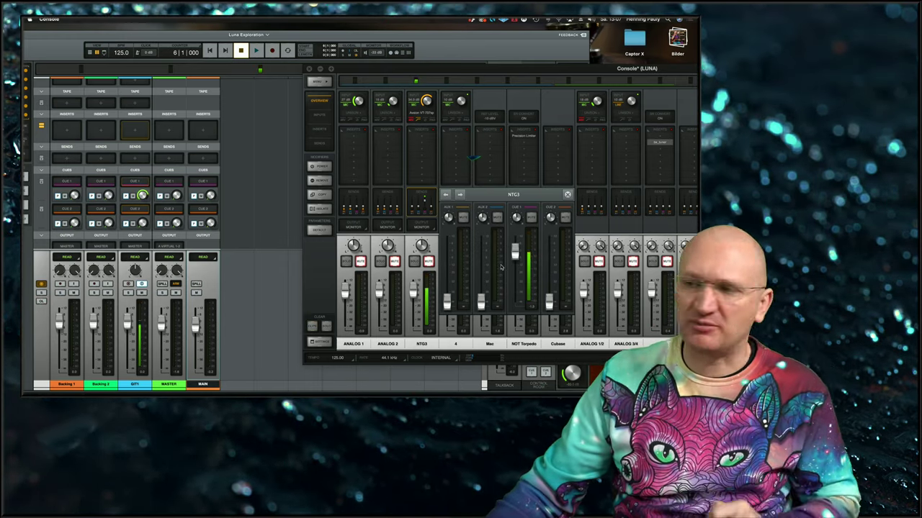
pyautogui.moveTo(492, 72); pyautogui.dragTo(438, 64)
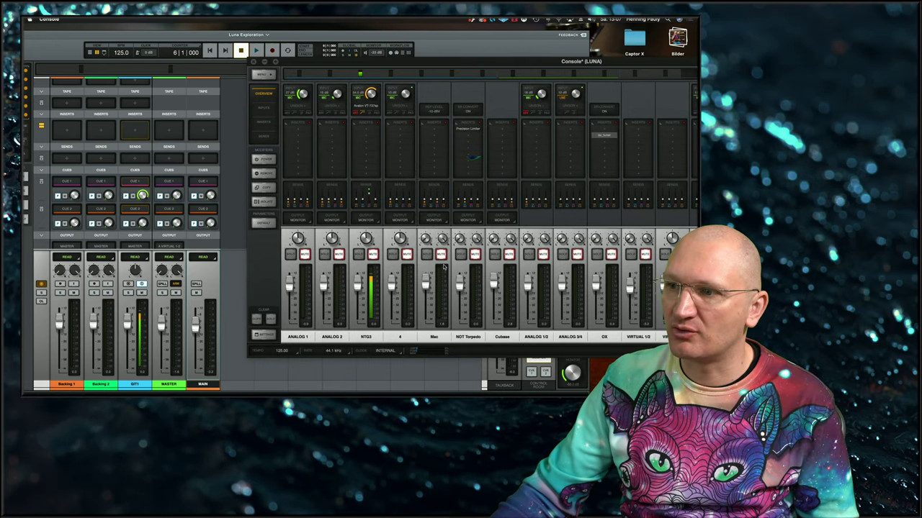
pyautogui.click(365, 194)
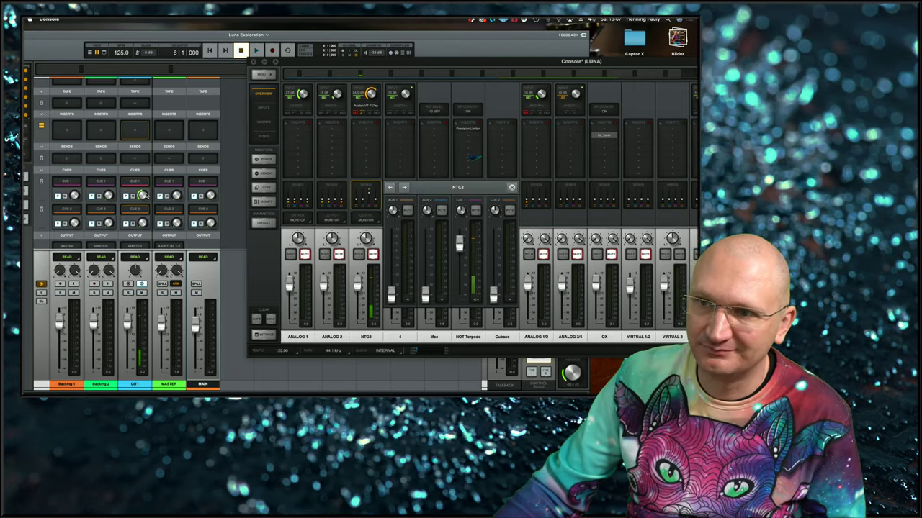
pyautogui.click(142, 195)
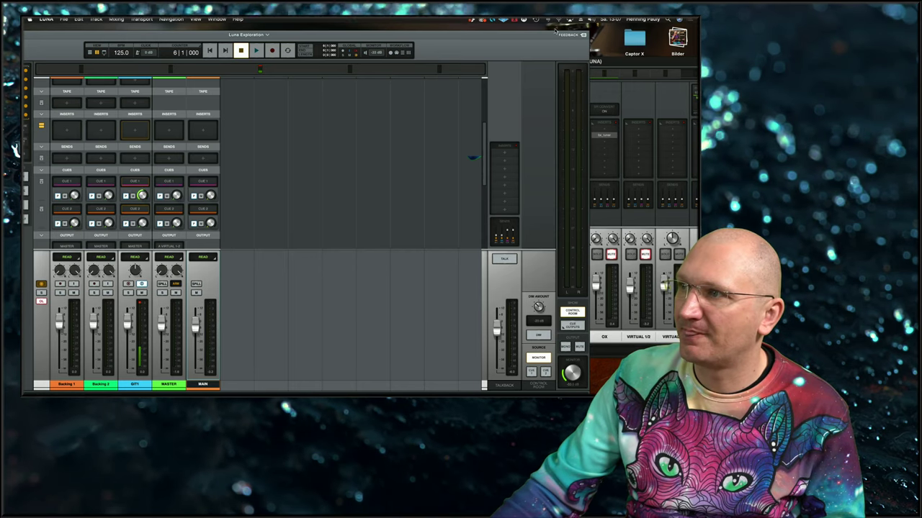
# - Reposition the LUNA and Console windows so the GIT1 Cue 1 control and the whole NTG3 channel stay visible together
pyautogui.moveTo(455, 32); pyautogui.dragTo(393, 27)
pyautogui.click(560, 61)
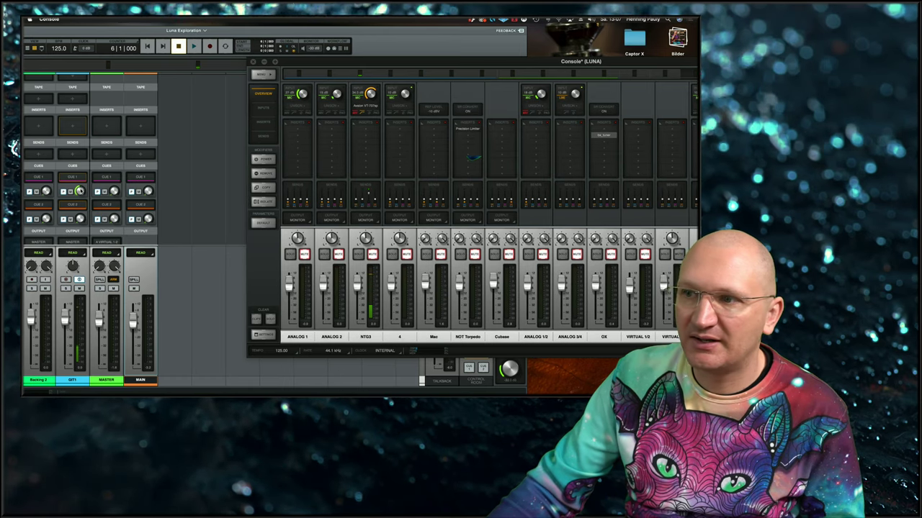
pyautogui.click(81, 180)
pyautogui.click(549, 62)
pyautogui.moveTo(470, 61); pyautogui.dragTo(605, 54)
pyautogui.moveTo(527, 56); pyautogui.dragTo(561, 50)
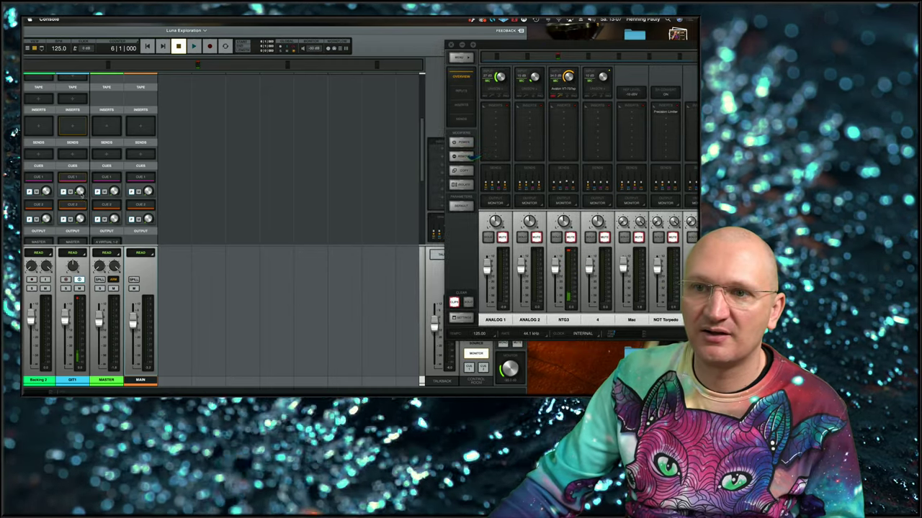
# - Raise the GIT1 track's Cue 1 level in LUNA and adjust the matching NTG3 Cue 1 send in Console
pyautogui.moveTo(79, 190); pyautogui.dragTo(87, 159)
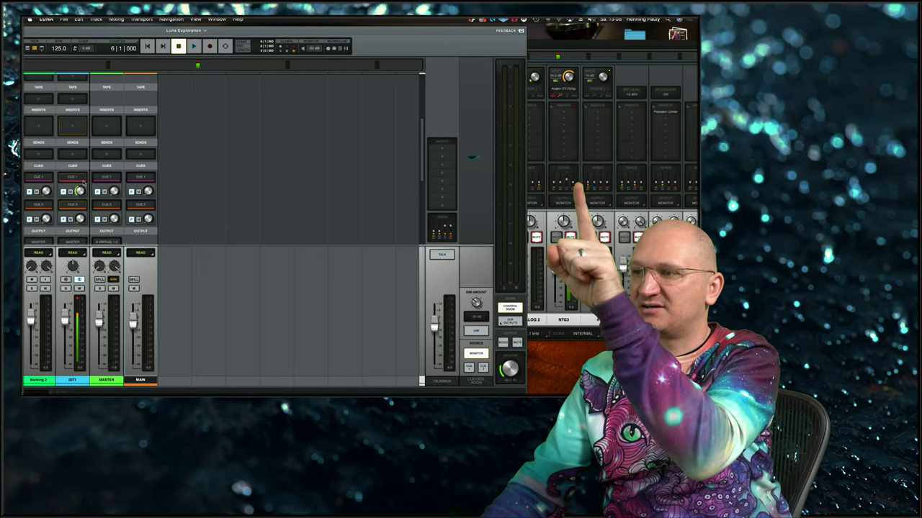
pyautogui.click(569, 181)
pyautogui.click(569, 182)
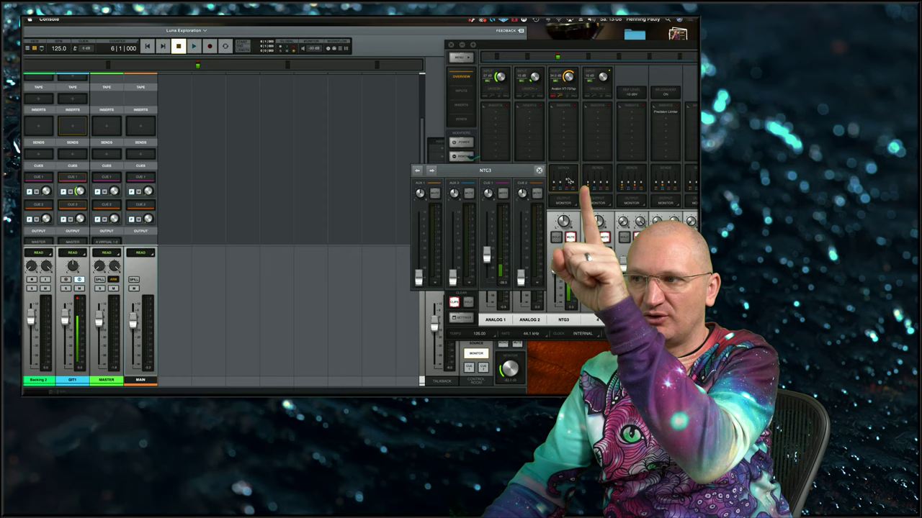
pyautogui.moveTo(488, 258)
pyautogui.mouseDown()
pyautogui.moveTo(487, 221)
pyautogui.moveTo(487, 275)
pyautogui.moveTo(487, 232)
pyautogui.moveTo(488, 261)
pyautogui.mouseUp()
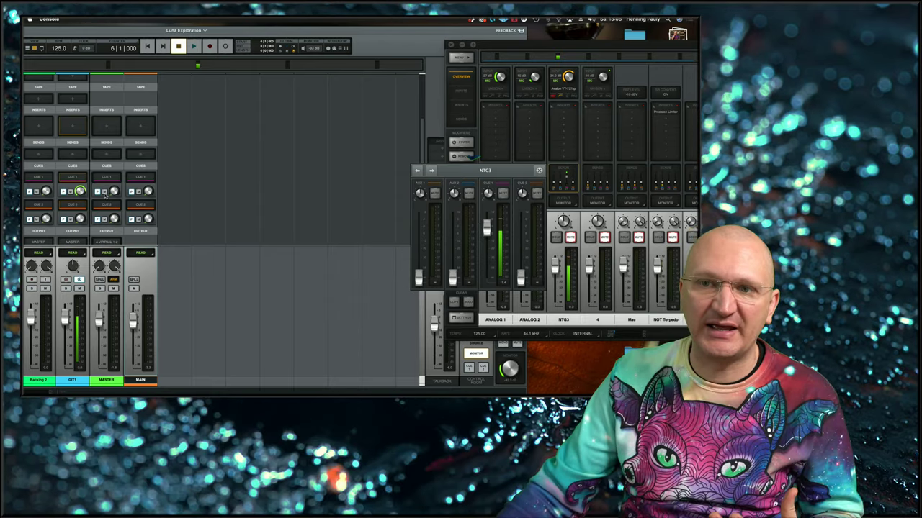
# - Lower the GIT1 Cue 1 level in LUNA, and raise the matching NTG3 Cue 1 send in Console
pyautogui.click(80, 191)
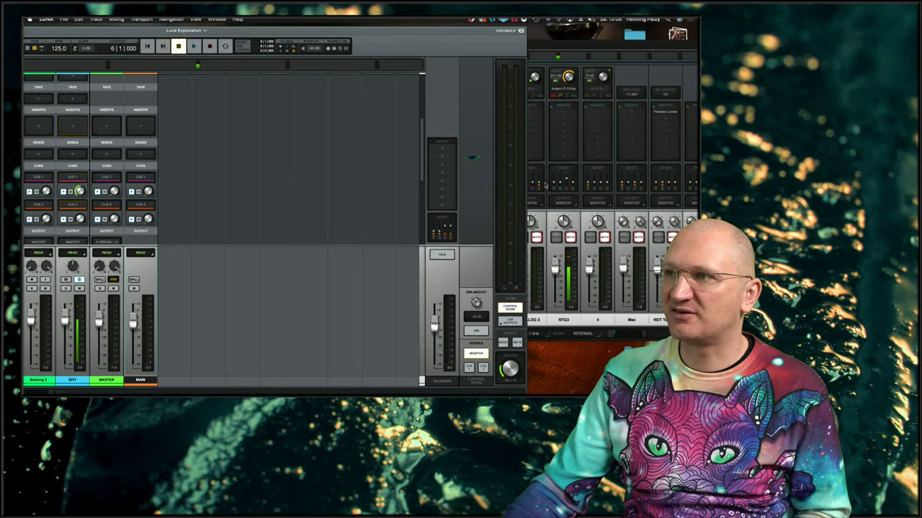
pyautogui.moveTo(585, 46); pyautogui.dragTo(216, 61)
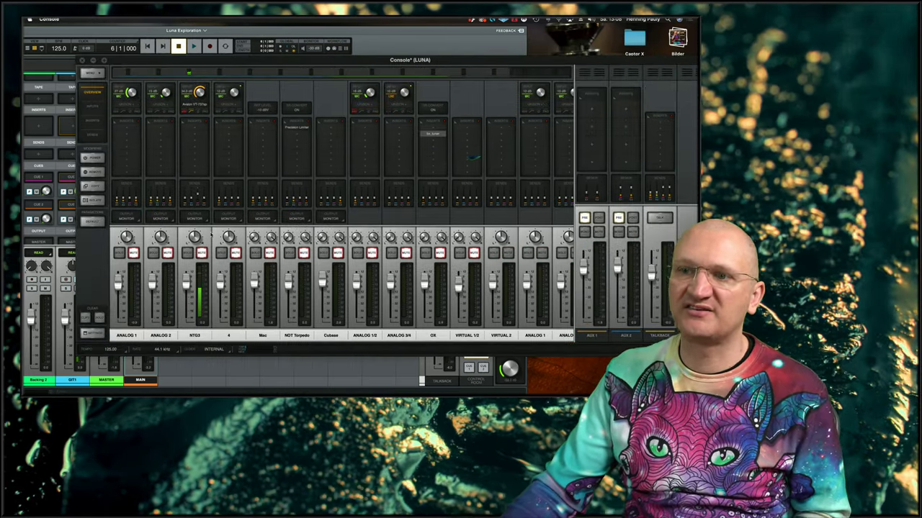
pyautogui.click(197, 193)
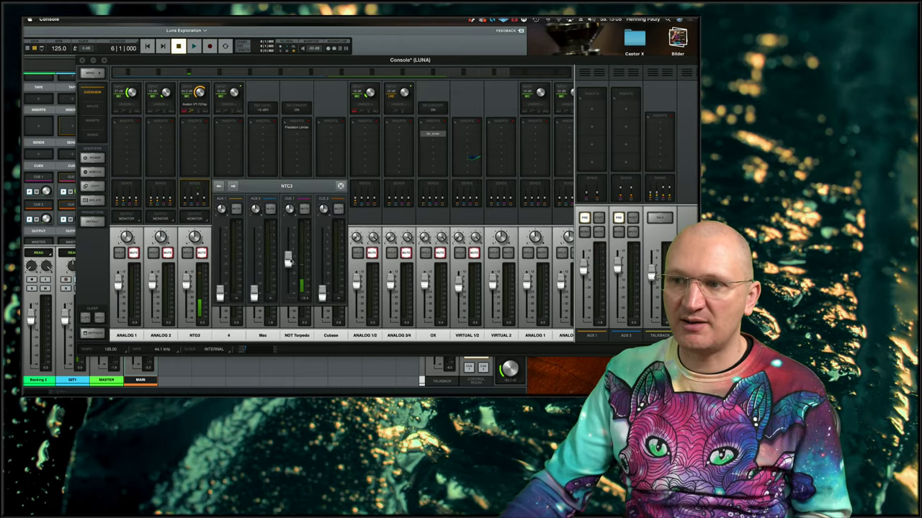
pyautogui.moveTo(288, 248); pyautogui.dragTo(286, 244)
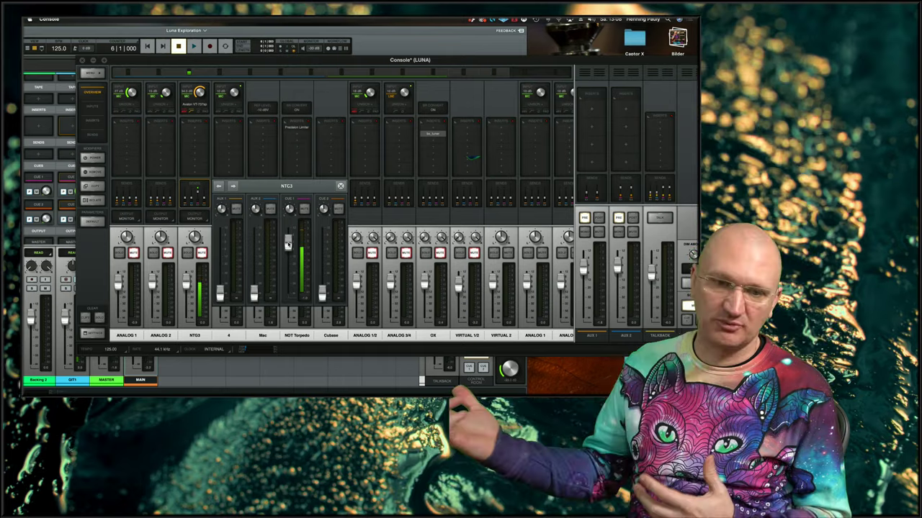
pyautogui.click(340, 187)
pyautogui.moveTo(227, 67); pyautogui.dragTo(279, 61)
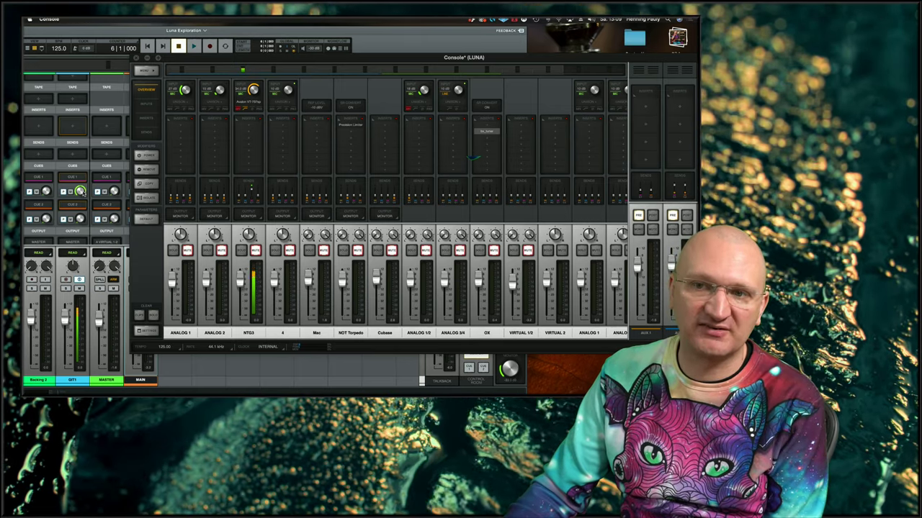
# - Turn down the GIT1 track's Cue 1 level in LUNA and compare it with the NTG3 sends in Console
pyautogui.click(79, 191)
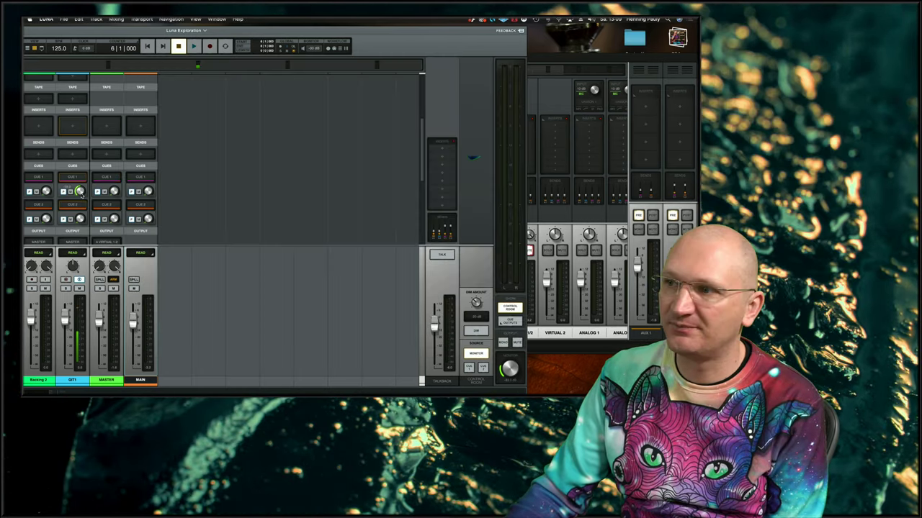
pyautogui.click(550, 62)
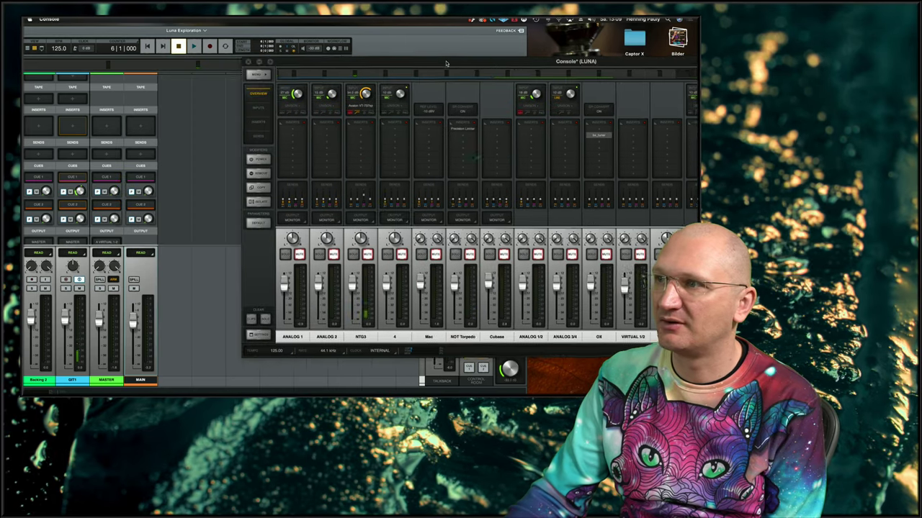
pyautogui.moveTo(557, 52); pyautogui.dragTo(561, 51)
pyautogui.click(551, 182)
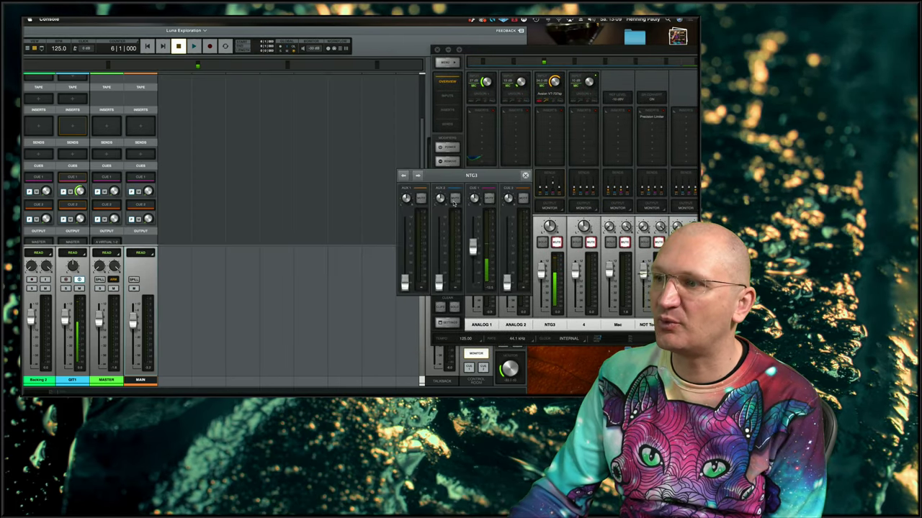
# - Turn the GIT1 Cue 1 level back up in LUNA, checking the NTG3 Cue 1 send in Console between changes
pyautogui.click(84, 193)
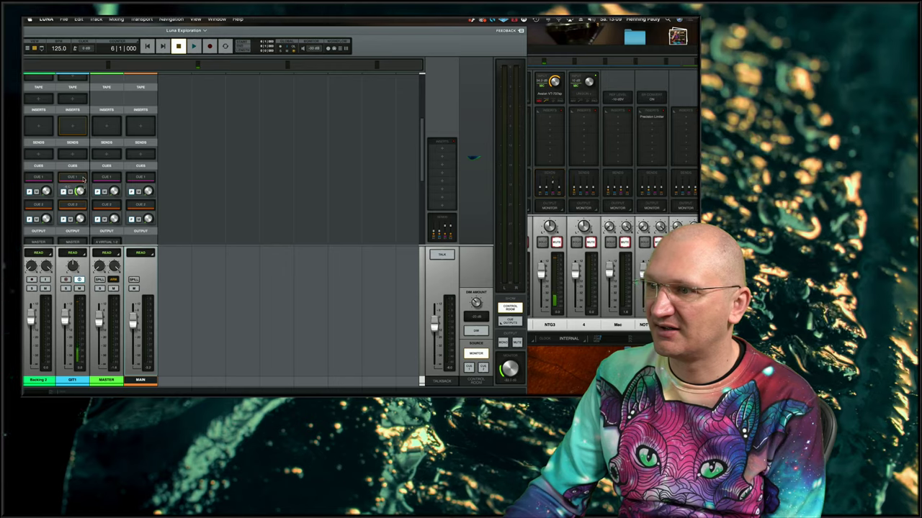
pyautogui.moveTo(83, 180); pyautogui.dragTo(84, 169)
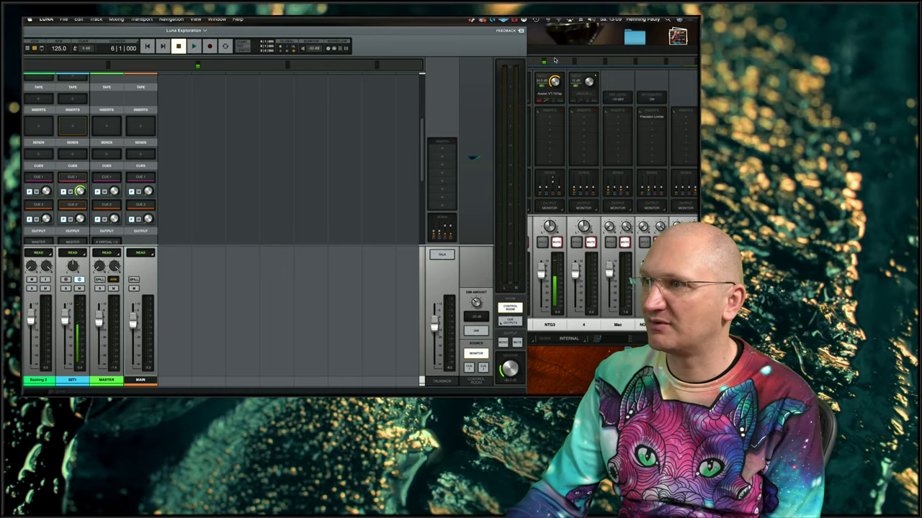
pyautogui.click(554, 60)
pyautogui.click(553, 181)
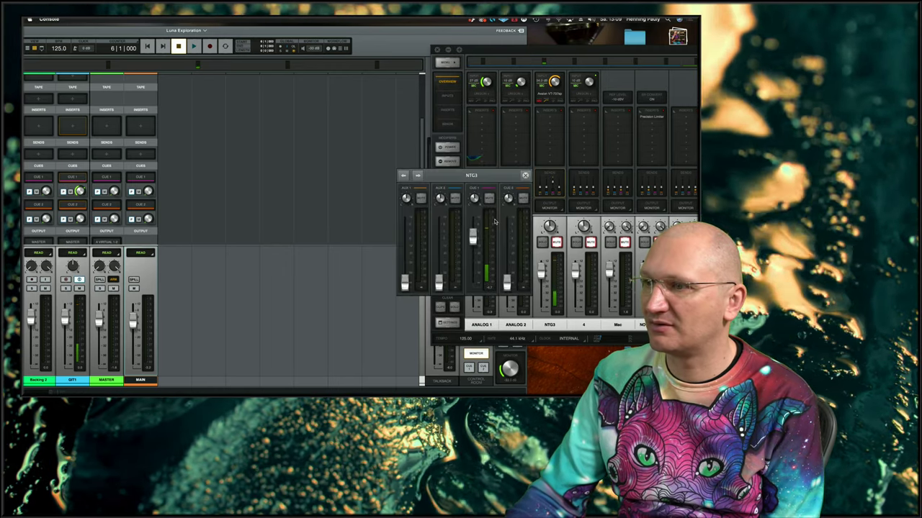
pyautogui.click(83, 193)
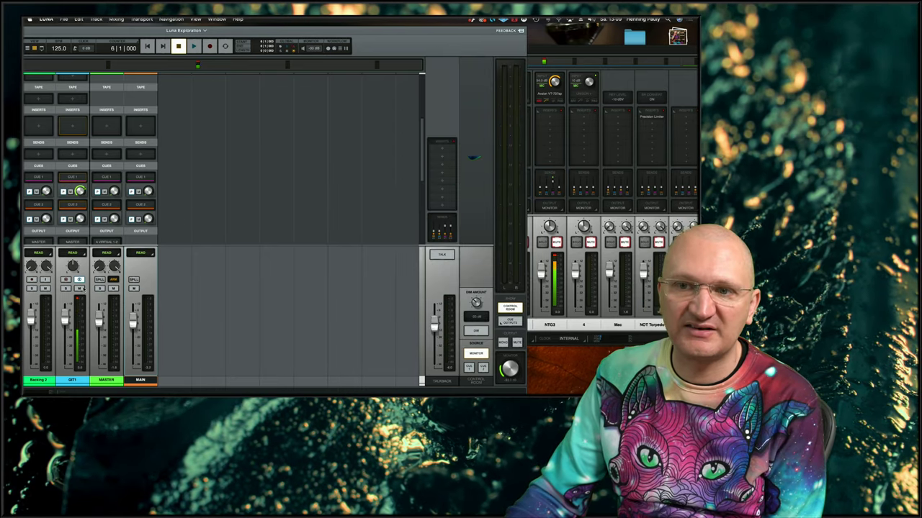
pyautogui.click(556, 59)
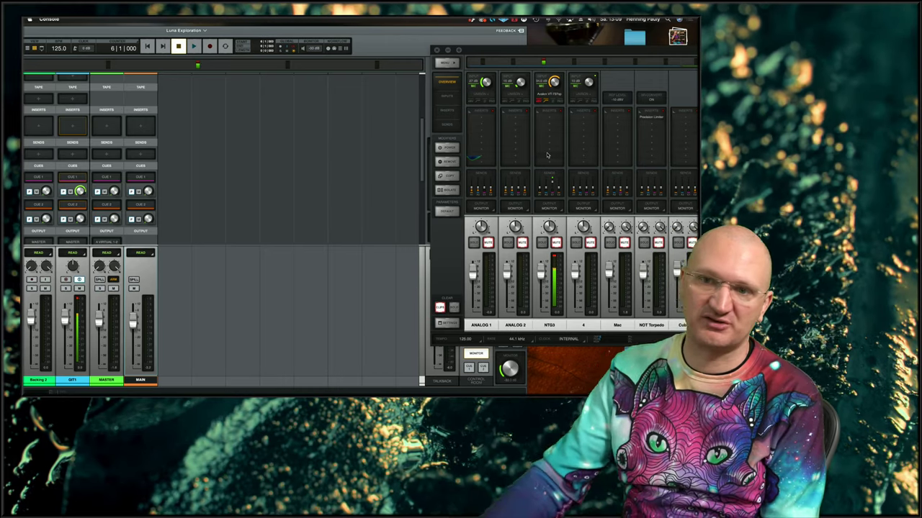
# - Bring the LUNA mixer fully into view and close the GIT1 input routing browser
pyautogui.moveTo(126, 31); pyautogui.dragTo(216, 33)
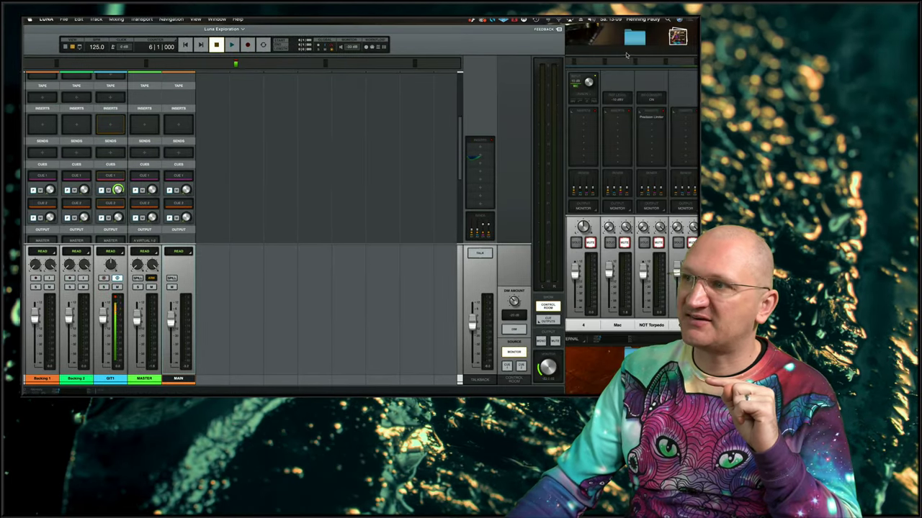
pyautogui.click(542, 190)
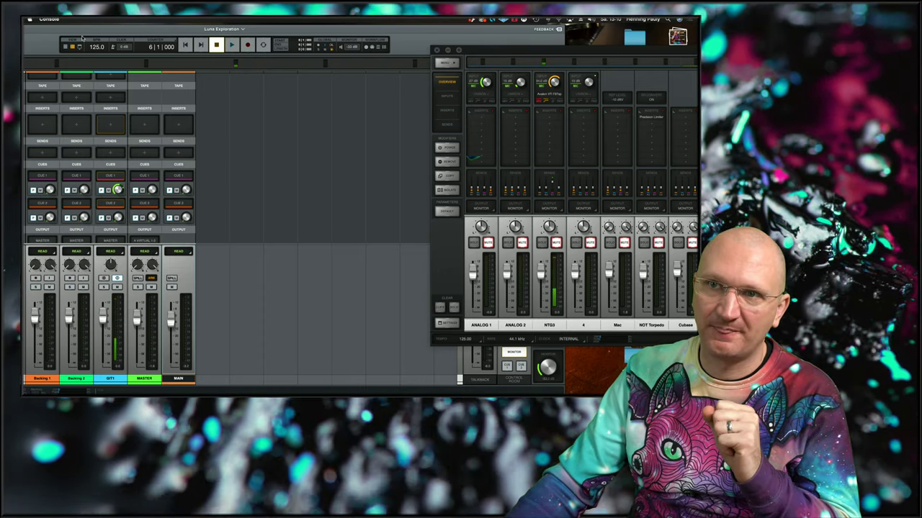
pyautogui.moveTo(80, 30); pyautogui.dragTo(214, 29)
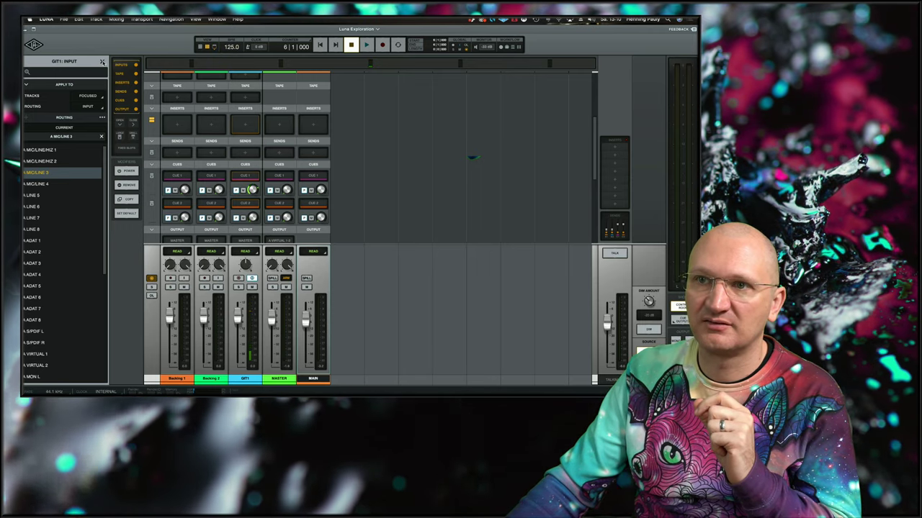
pyautogui.click(102, 62)
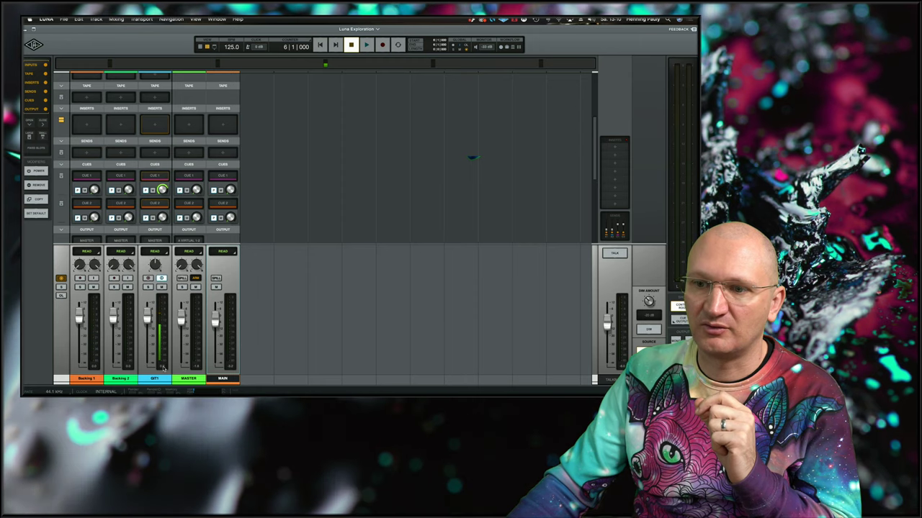
# - Show LUNA's timeline with the track browser and create one mono audio track named TRACK
pyautogui.click(205, 47)
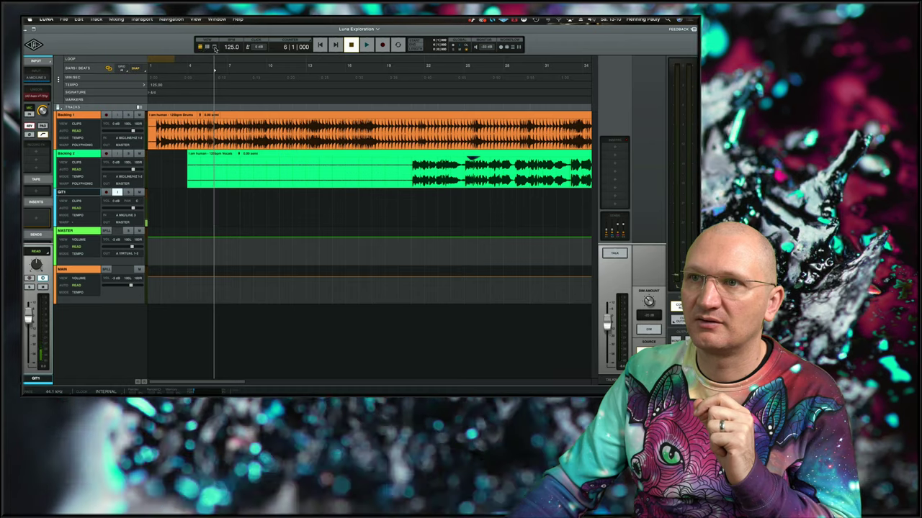
pyautogui.click(186, 60)
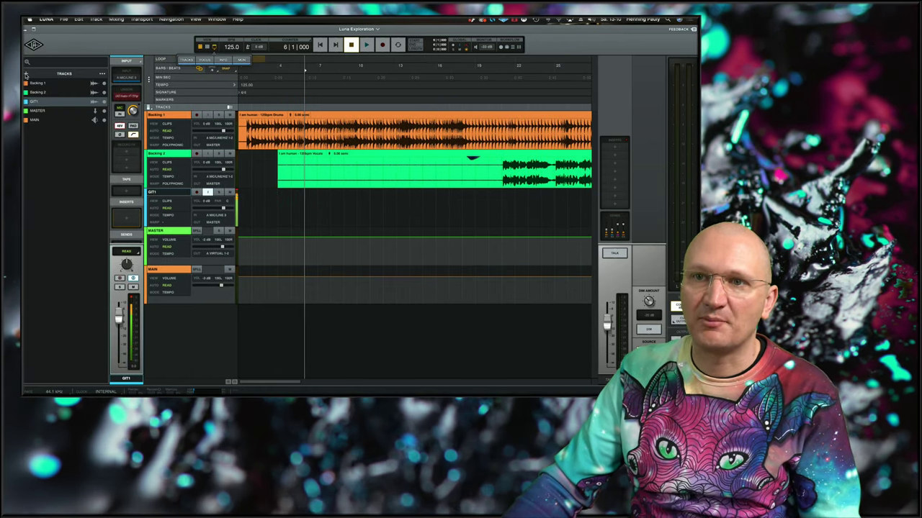
pyautogui.click(26, 73)
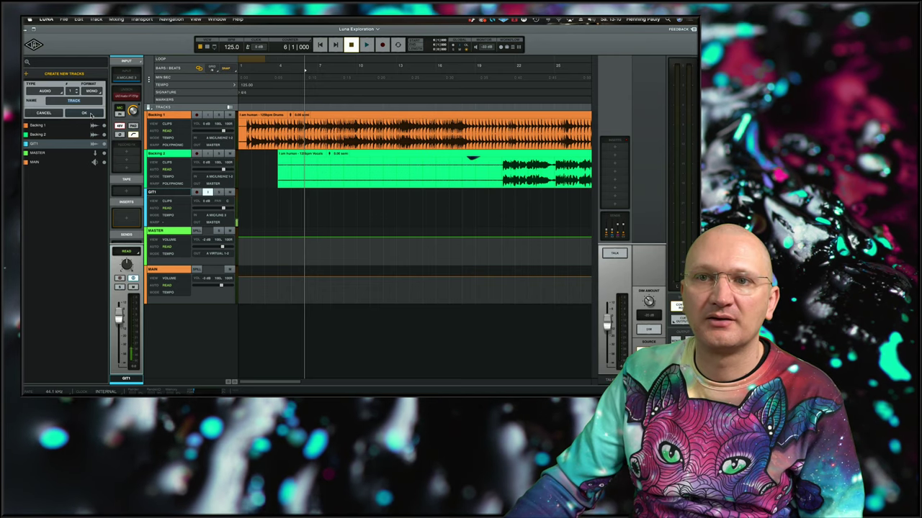
pyautogui.click(85, 113)
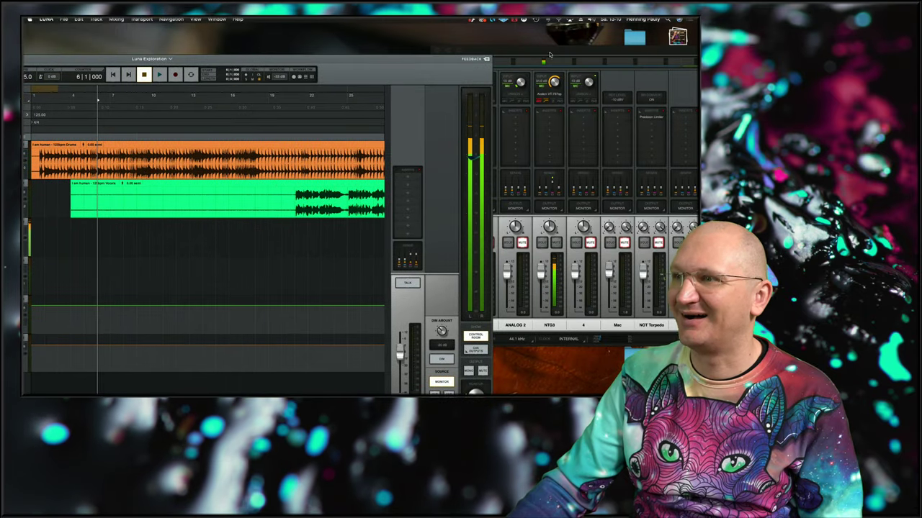
# - Rearrange the windows, show LUNA's mixer, and toggle GIT1's input monitoring, leaving it off
pyautogui.moveTo(489, 69); pyautogui.dragTo(181, 68)
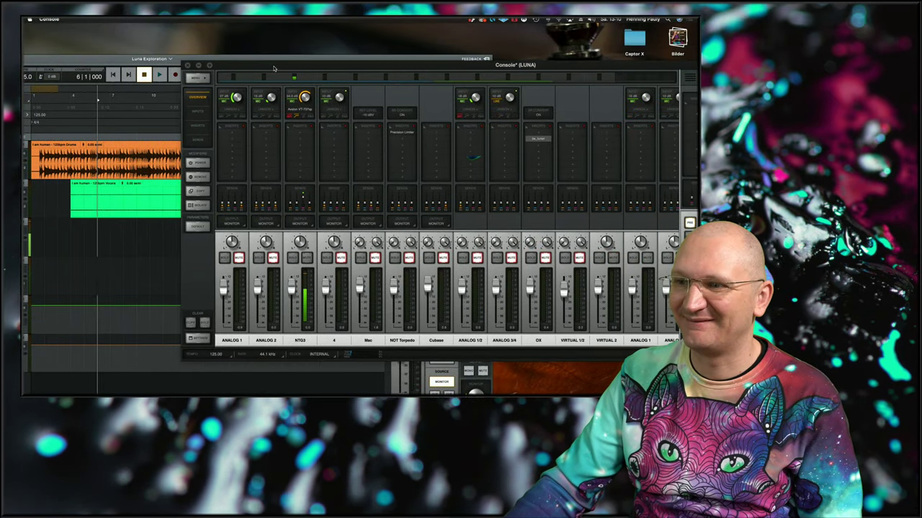
pyautogui.moveTo(273, 69); pyautogui.dragTo(418, 88)
pyautogui.moveTo(378, 61); pyautogui.dragTo(594, 36)
pyautogui.click(216, 52)
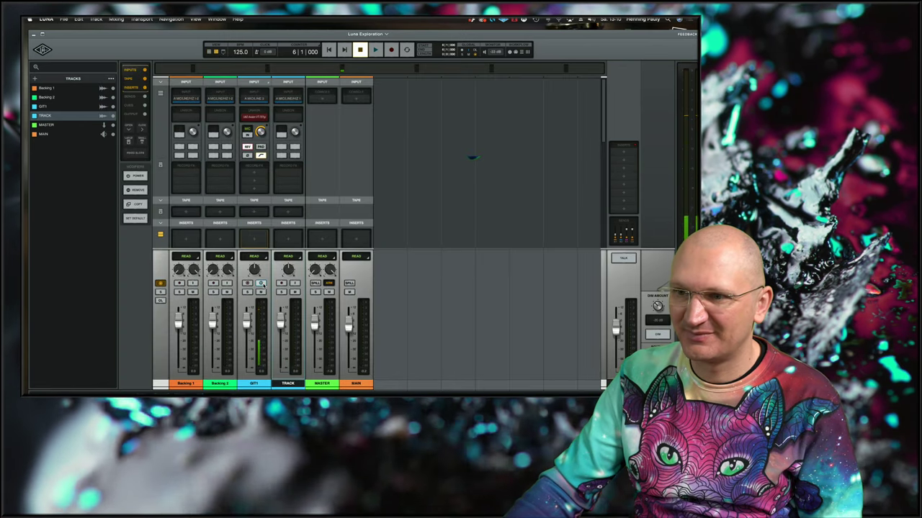
pyautogui.click(262, 283)
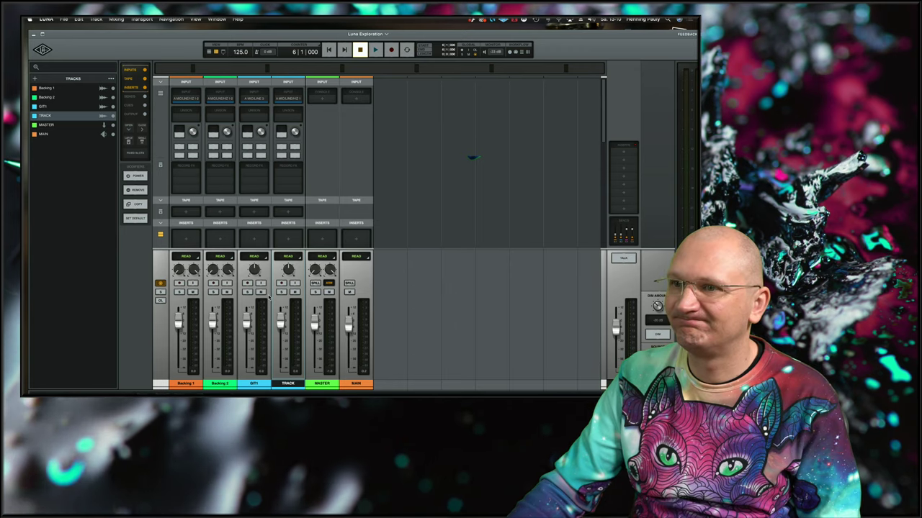
pyautogui.click(261, 283)
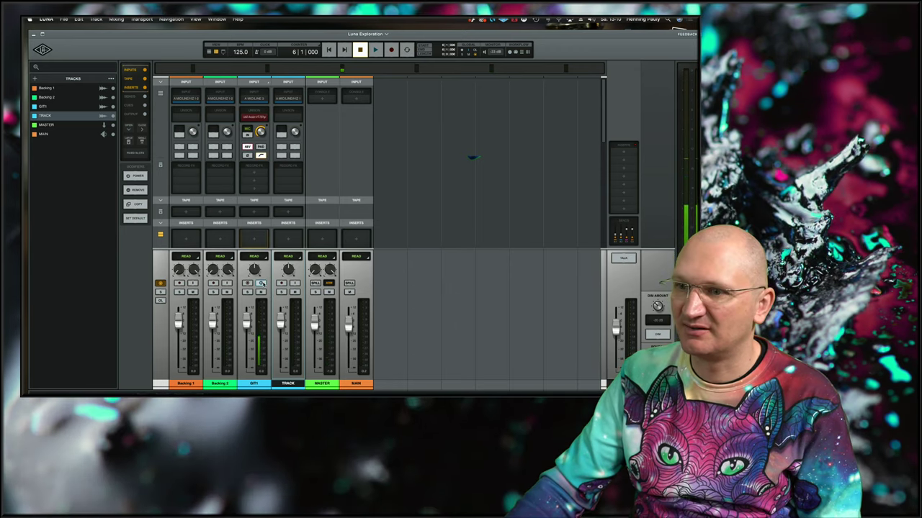
pyautogui.click(262, 284)
# - Bring Console forward and raise the NTG3 channel's Cue 1 send with the cue muted, closing its sends window
pyautogui.moveTo(631, 34); pyautogui.dragTo(425, 55)
pyautogui.moveTo(505, 84); pyautogui.dragTo(344, 60)
pyautogui.click(280, 205)
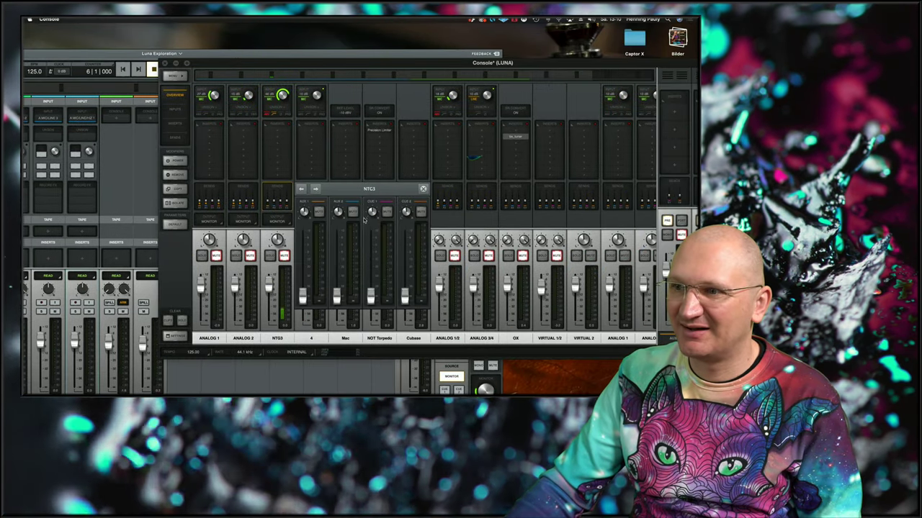
pyautogui.moveTo(371, 298); pyautogui.dragTo(371, 242)
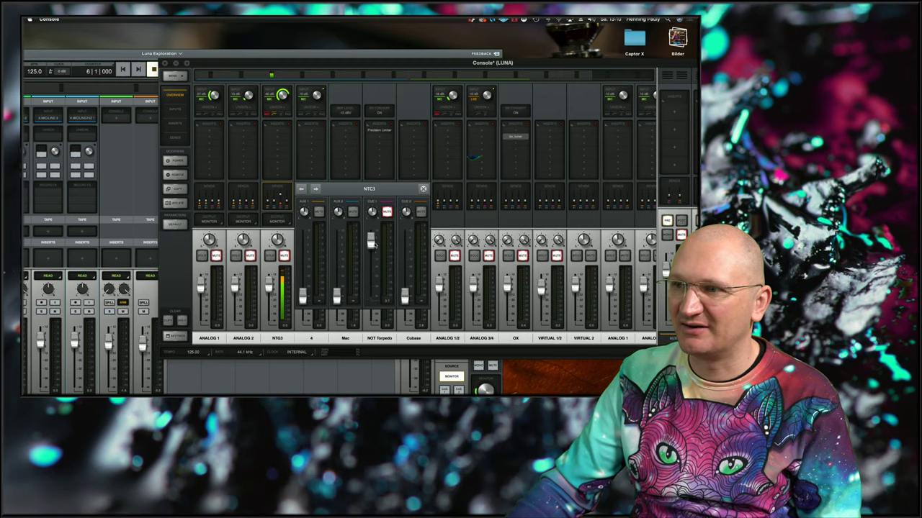
pyautogui.click(423, 190)
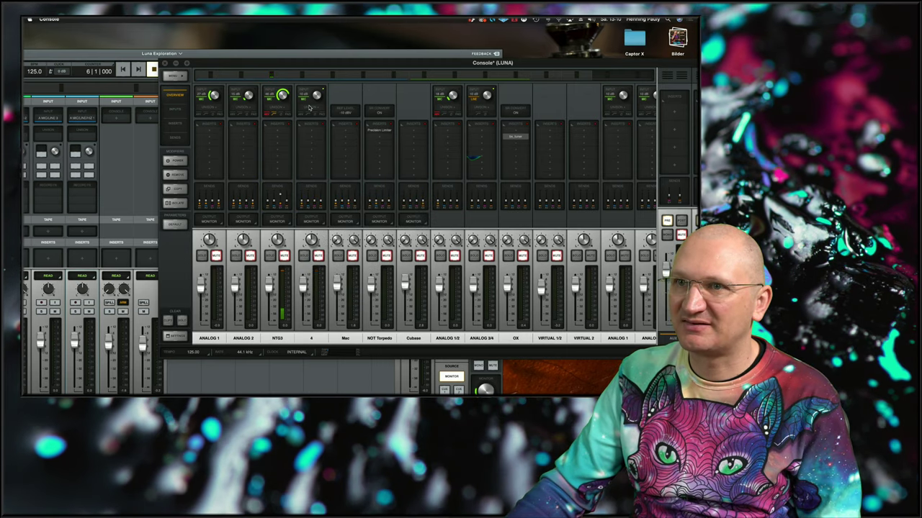
# - Reveal the cue sections in LUNA's mixer and place the Console window so GIT1 and NTG3 are visible together
pyautogui.moveTo(273, 63); pyautogui.dragTo(345, 100)
pyautogui.moveTo(249, 54); pyautogui.dragTo(454, 31)
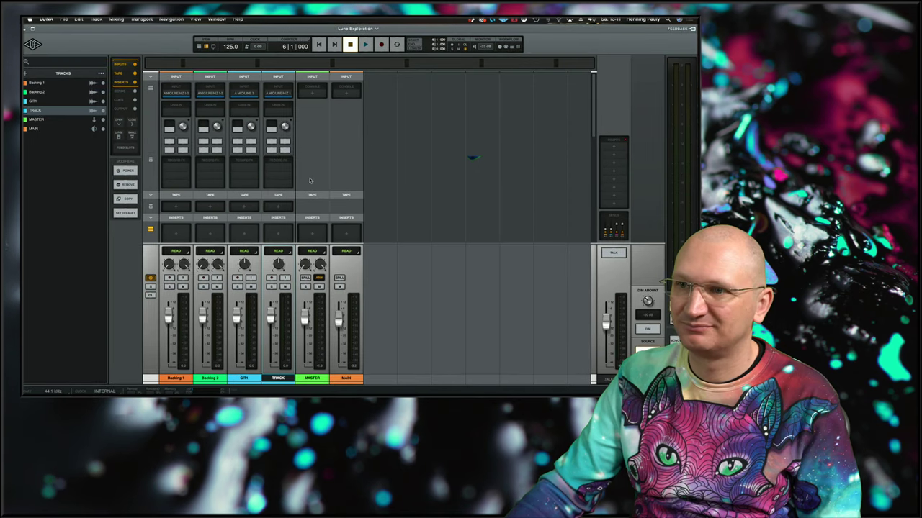
pyautogui.scroll(-5, 309, 180)
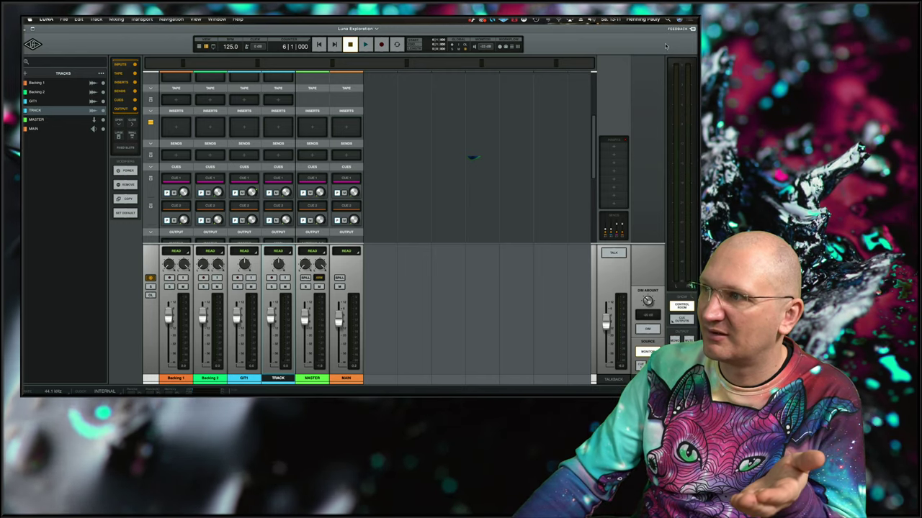
pyautogui.moveTo(662, 30); pyautogui.dragTo(588, 39)
pyautogui.moveTo(630, 101); pyautogui.dragTo(572, 77)
pyautogui.moveTo(430, 75); pyautogui.dragTo(587, 65)
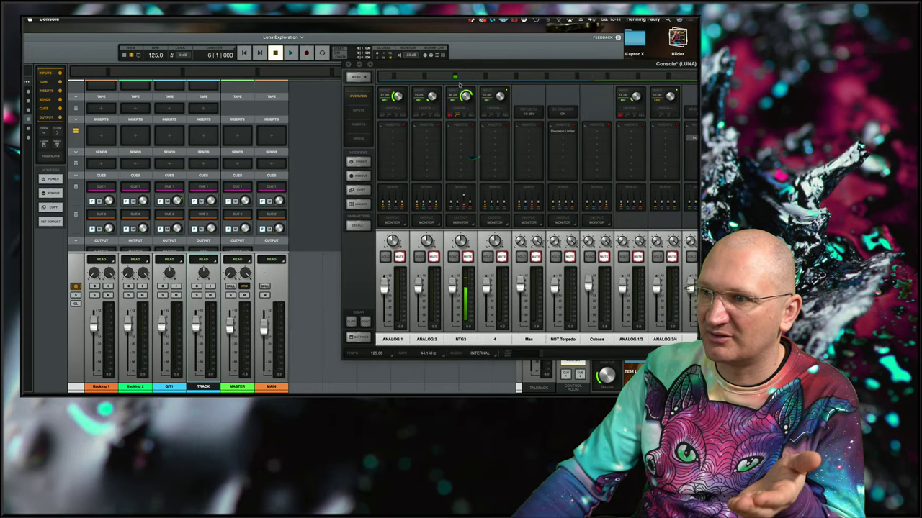
# - Unmute the NTG3 Cue 1 send and pull it all the way down, and enable GIT1's input monitoring in LUNA
pyautogui.click(461, 204)
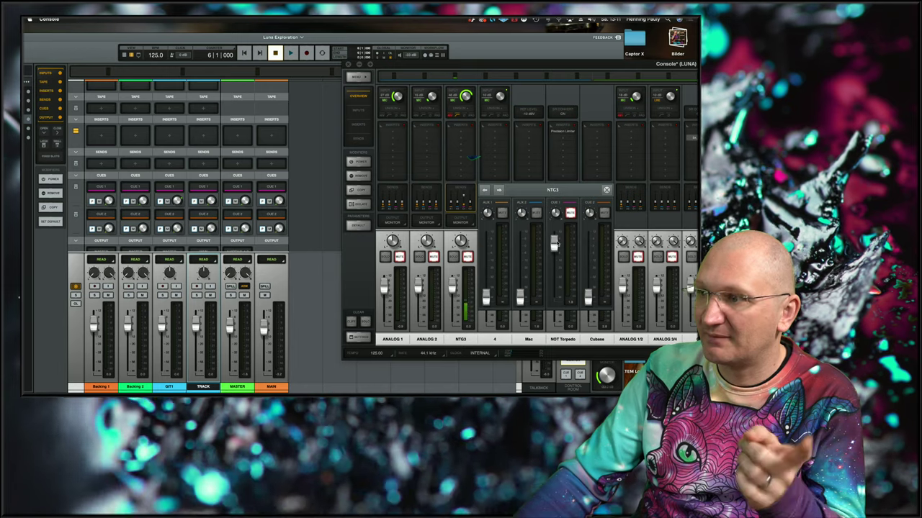
pyautogui.click(570, 213)
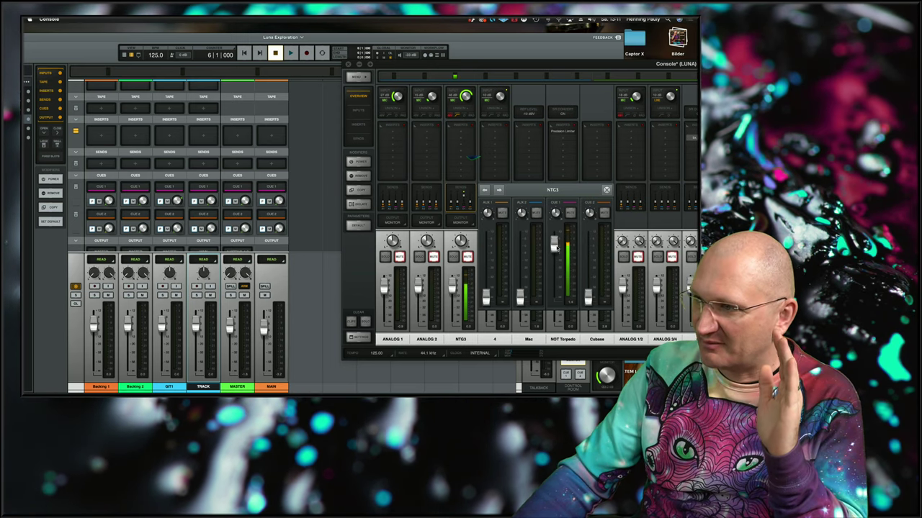
pyautogui.moveTo(555, 247); pyautogui.dragTo(555, 302)
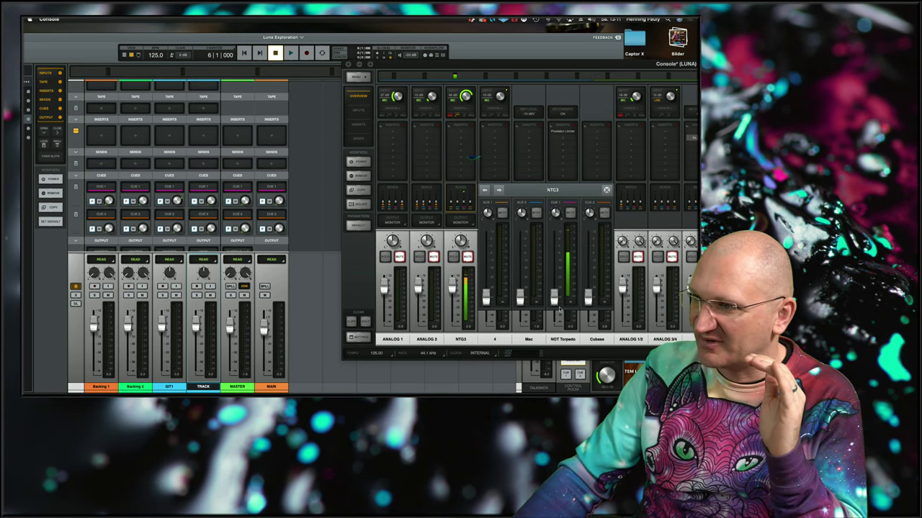
pyautogui.click(177, 287)
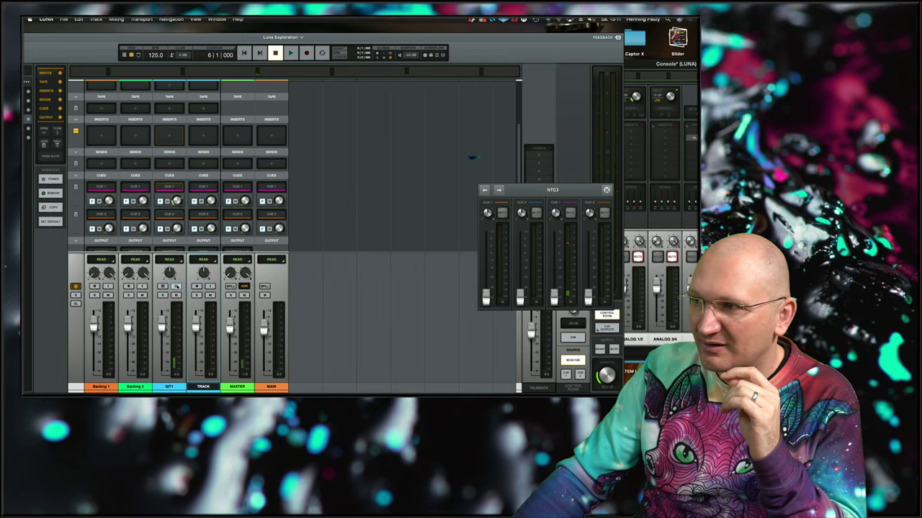
# - Turn off GIT1's input monitoring in LUNA, then raise the NTG3 channel's Cue 1 send in Console
pyautogui.click(661, 75)
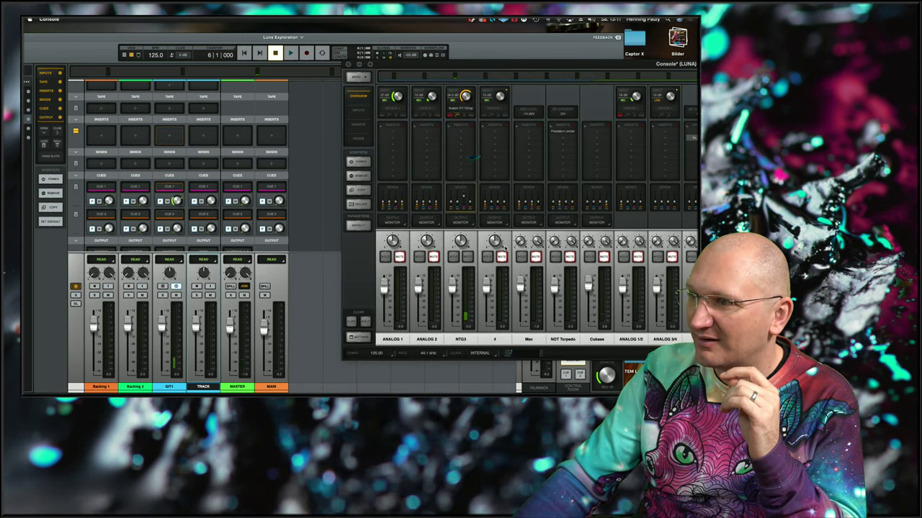
pyautogui.click(177, 287)
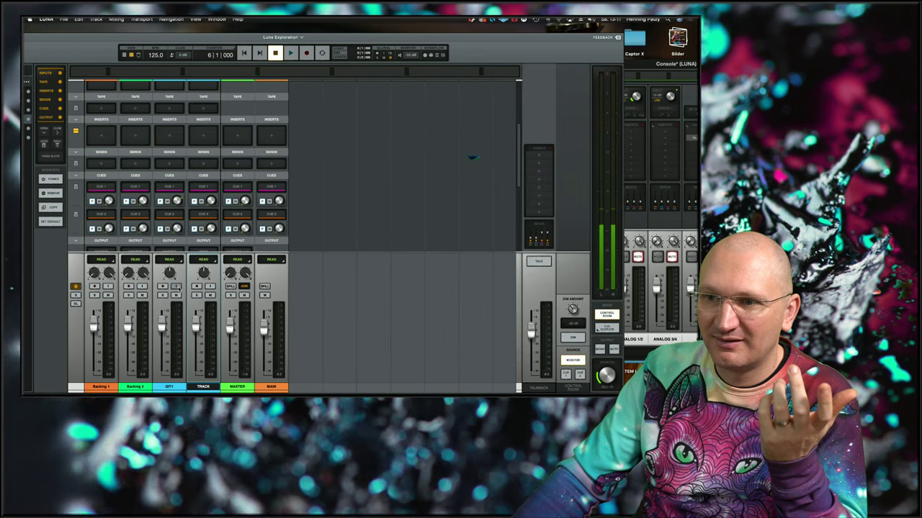
pyautogui.click(660, 73)
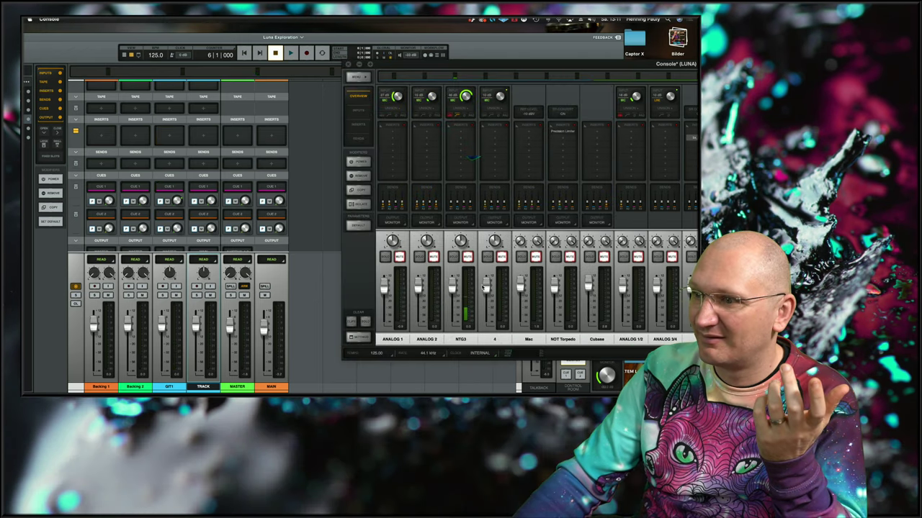
pyautogui.click(463, 201)
pyautogui.moveTo(554, 297); pyautogui.dragTo(553, 246)
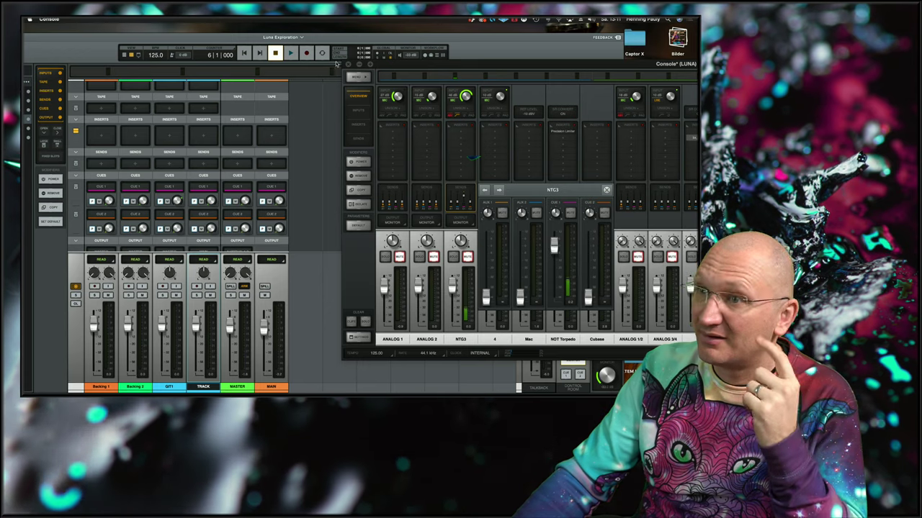
# - Bring LUNA forward, move its window to show the full mixer, and route the MASTER bus output to MAIN
pyautogui.click(319, 36)
pyautogui.moveTo(216, 41); pyautogui.dragTo(292, 32)
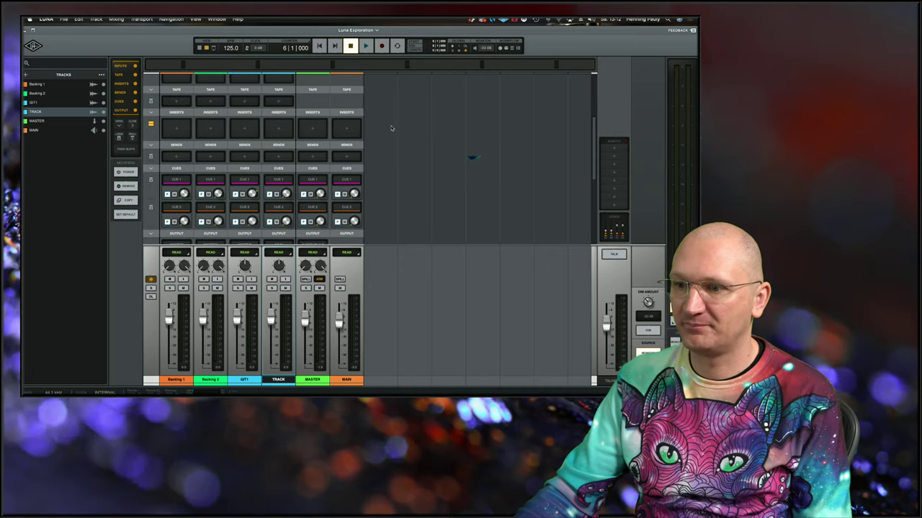
pyautogui.scroll(-3, 388, 206)
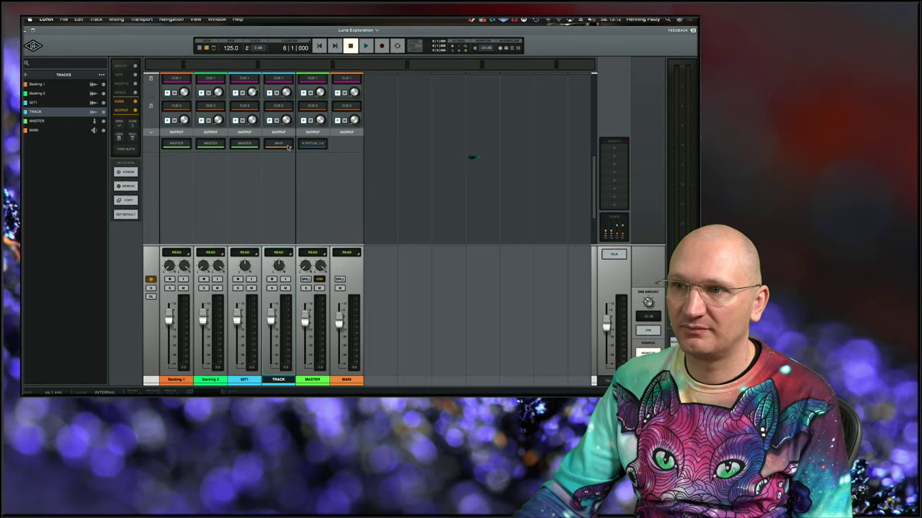
pyautogui.click(317, 145)
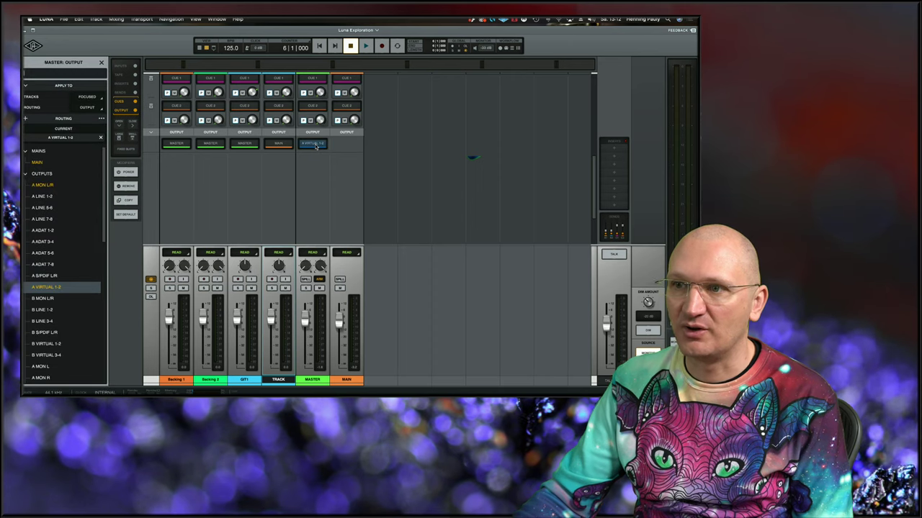
pyautogui.click(37, 162)
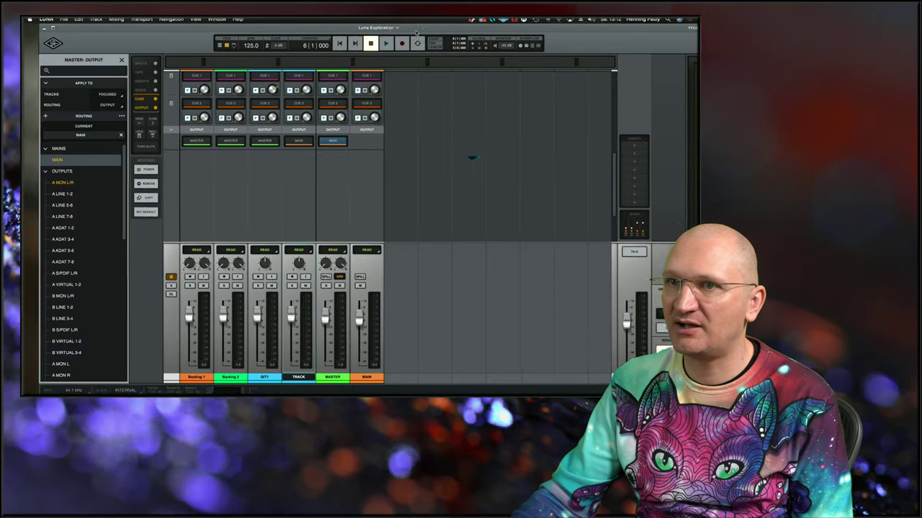
pyautogui.moveTo(416, 32); pyautogui.dragTo(411, 33)
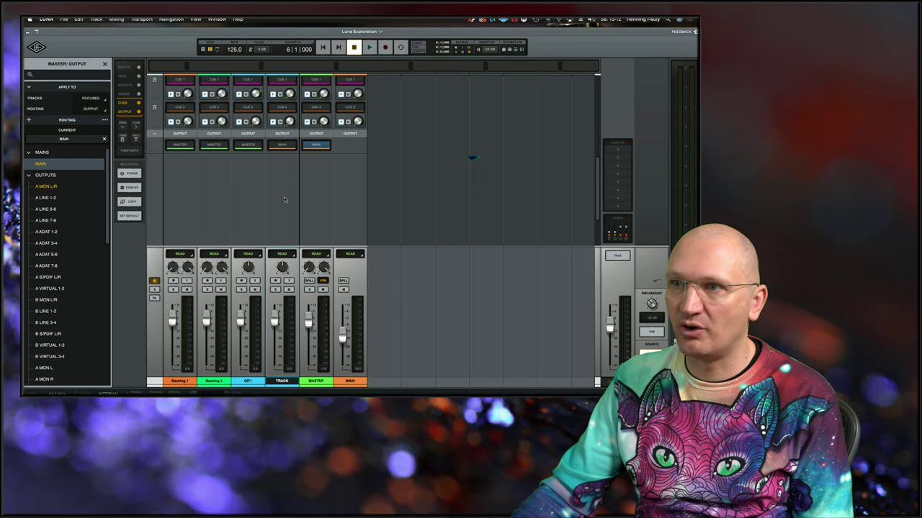
# - Start playback from the GIT1 track's lane in the timeline view and return to the mixer
pyautogui.click(202, 49)
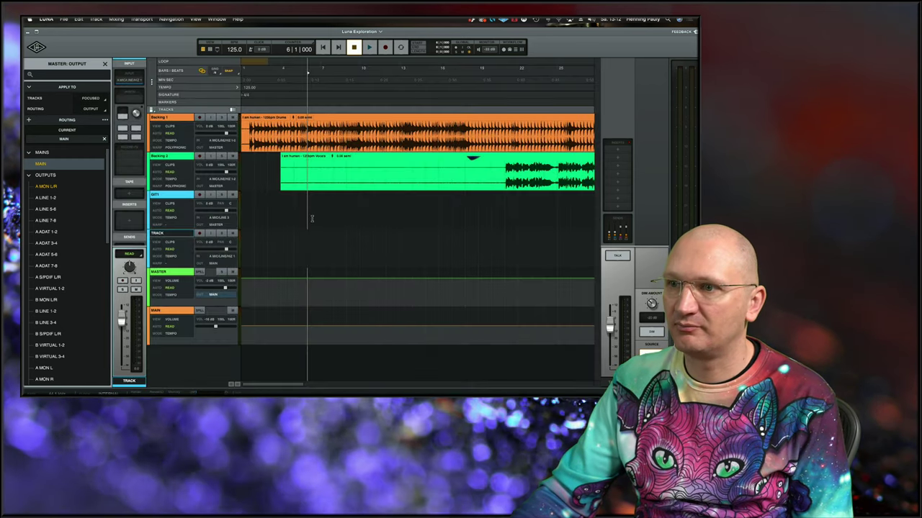
pyautogui.click(312, 218)
pyautogui.press('space')
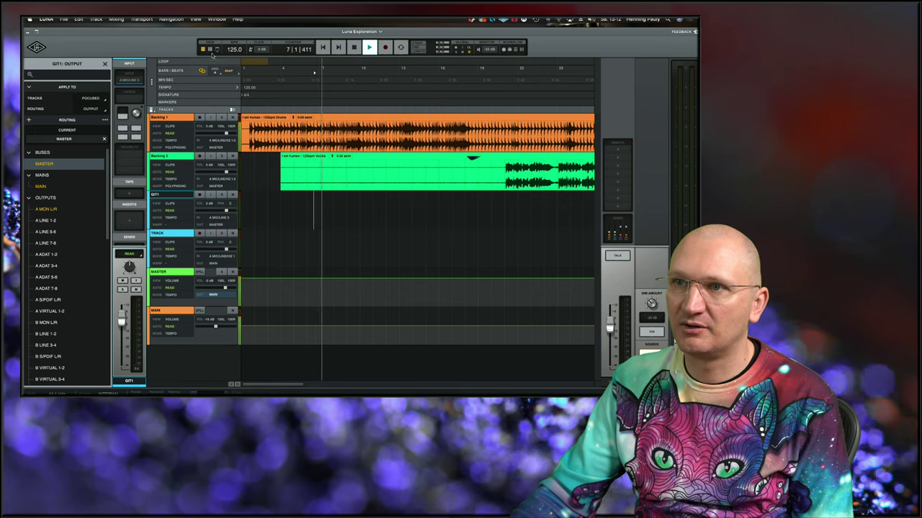
pyautogui.click(211, 50)
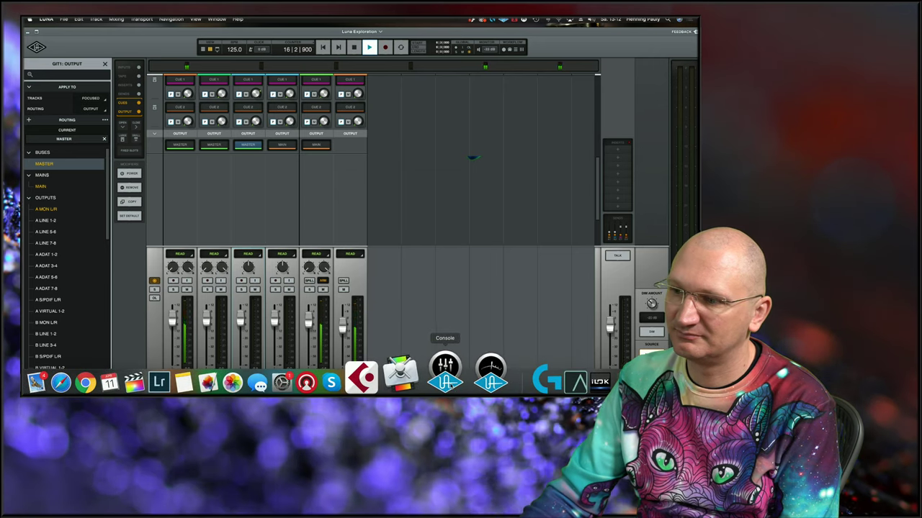
pyautogui.click(442, 370)
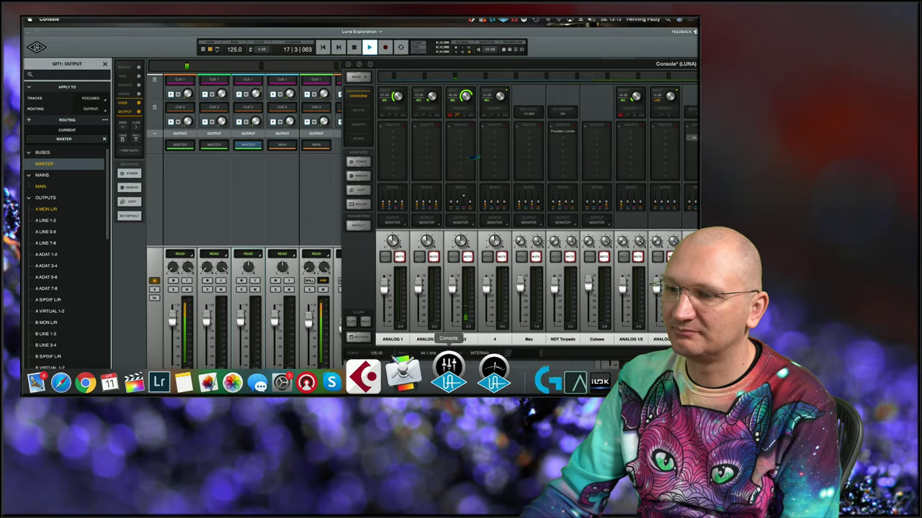
pyautogui.click(326, 382)
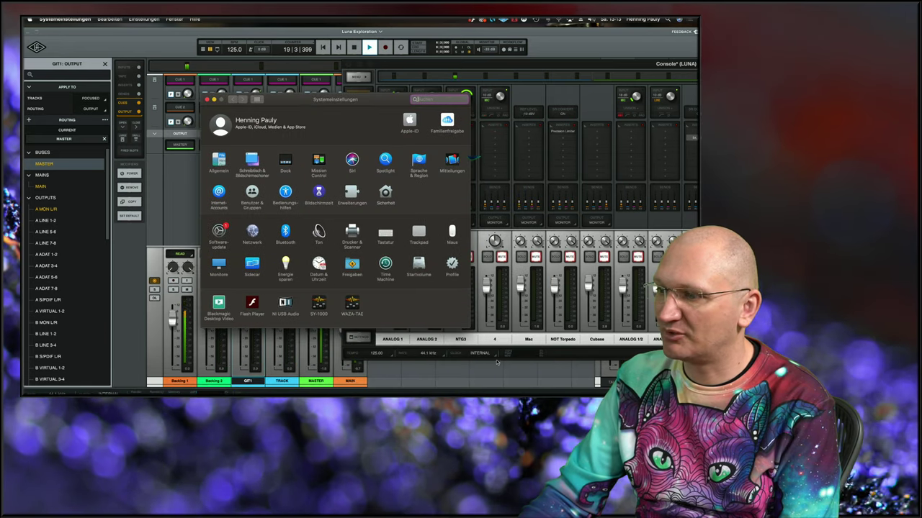
pyautogui.click(473, 157)
# - Switch to the macOS System Preferences and set the sound output device to Universal Audio Thunderbolt
pyautogui.moveTo(274, 364)
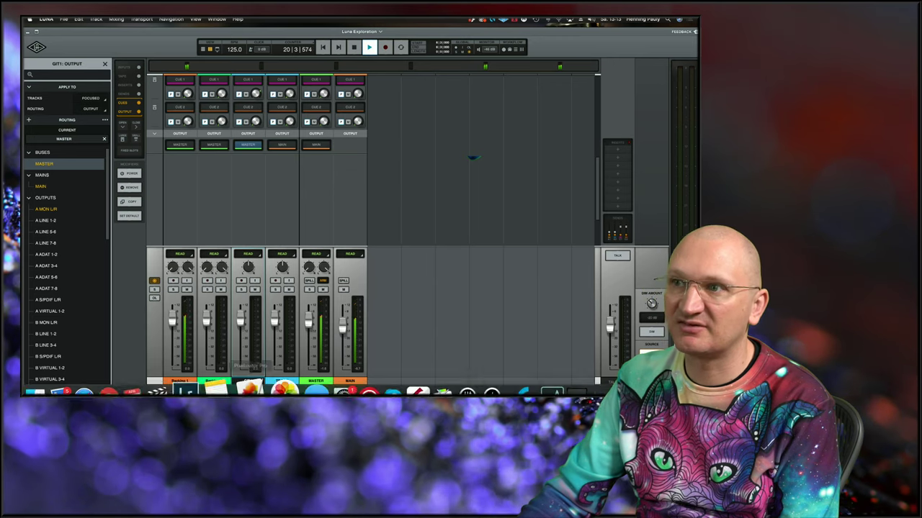
pyautogui.click(329, 375)
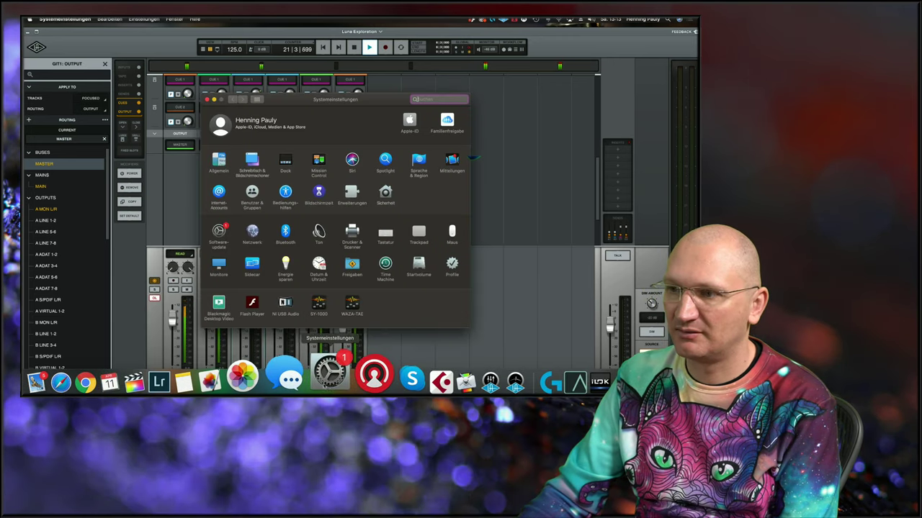
pyautogui.click(319, 234)
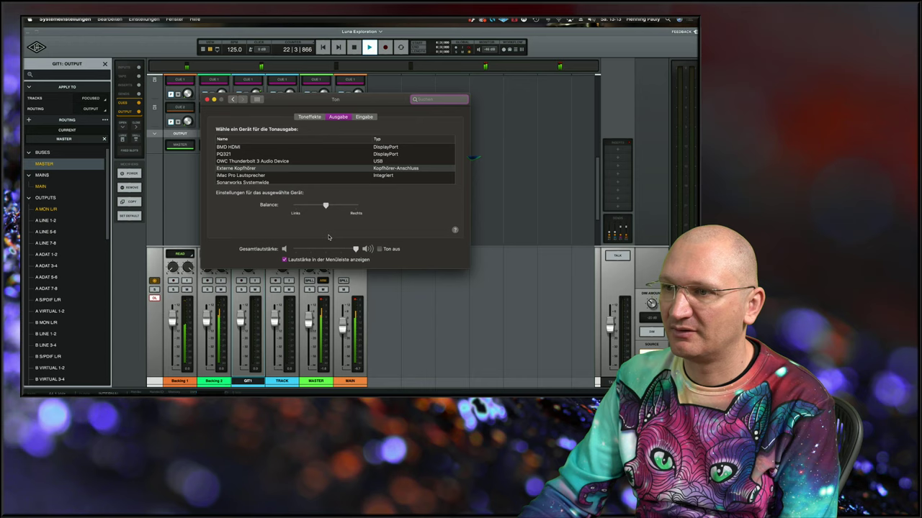
pyautogui.scroll(-3, 283, 174)
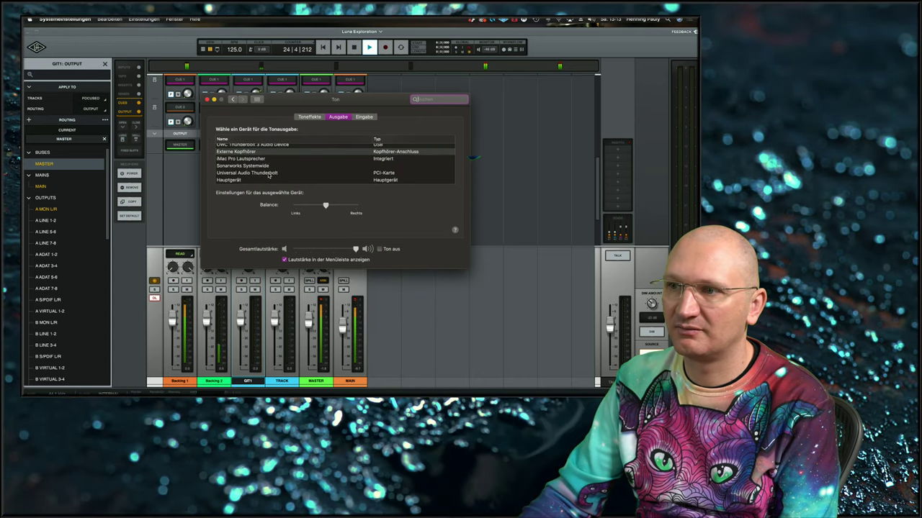
pyautogui.click(269, 174)
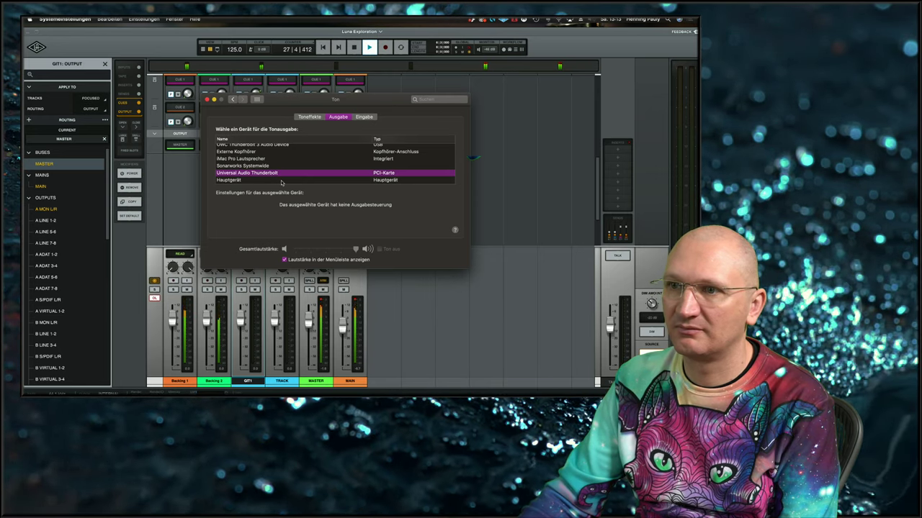
# - Set the sound output device back to Externe Kopfhörer and close the sound settings
pyautogui.scroll(1, 282, 182)
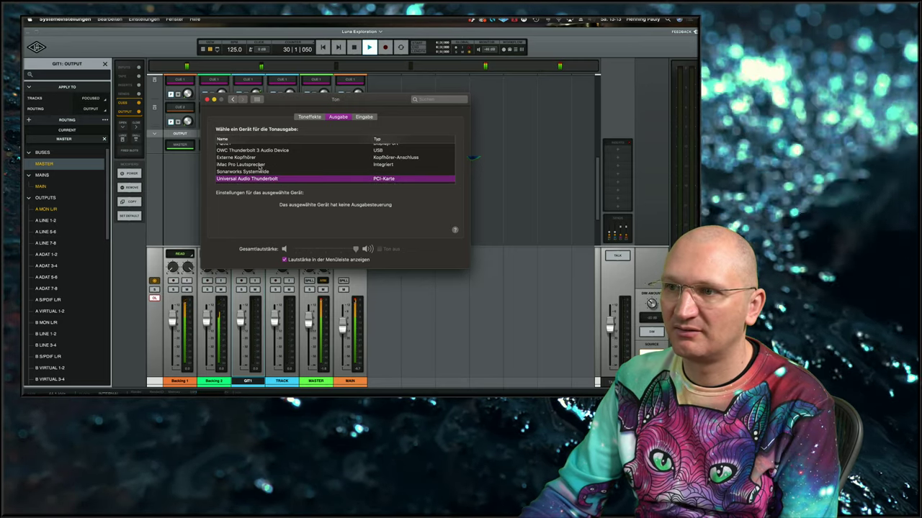
pyautogui.click(257, 158)
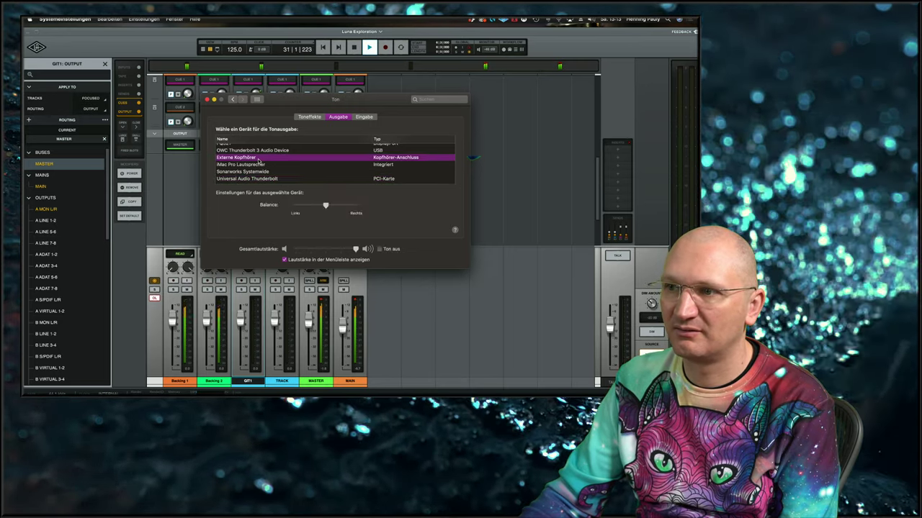
pyautogui.click(207, 100)
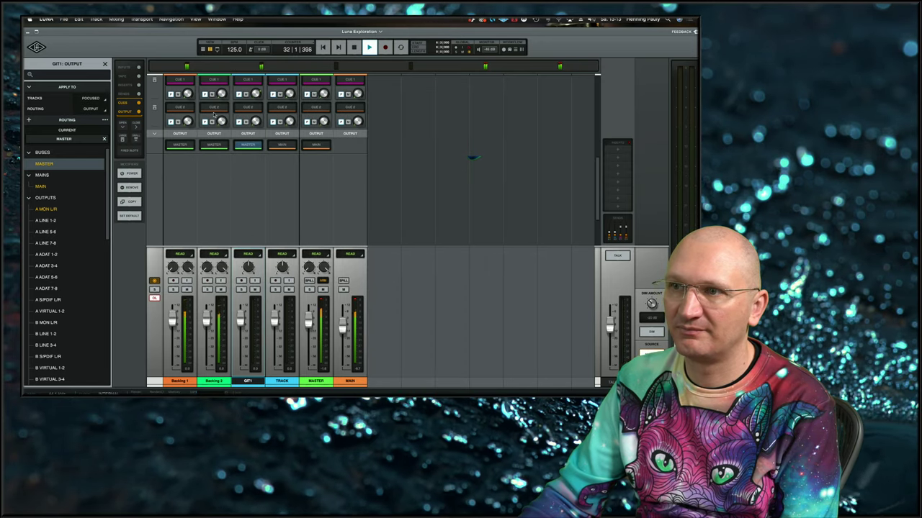
# - Route the MASTER bus output in LUNA's mixer to A VIRTUAL 1-2
pyautogui.scroll(2, 358, 220)
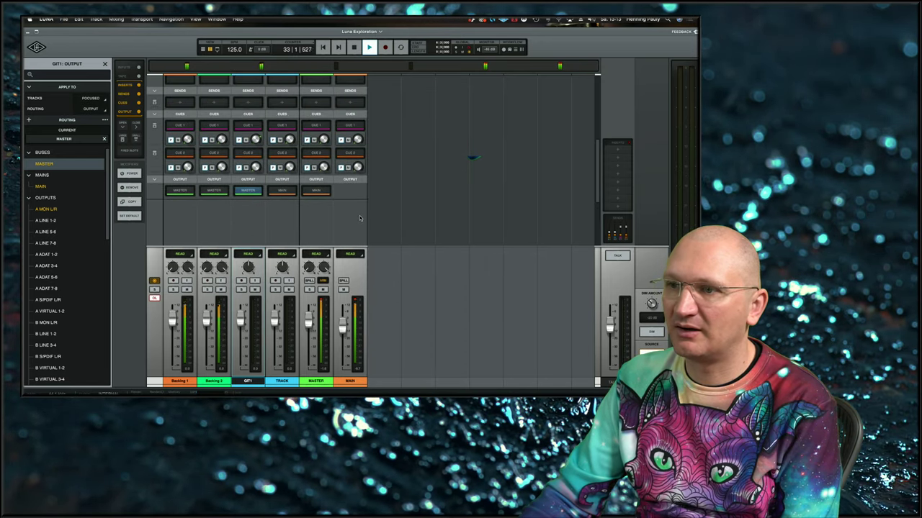
pyautogui.scroll(1, 360, 219)
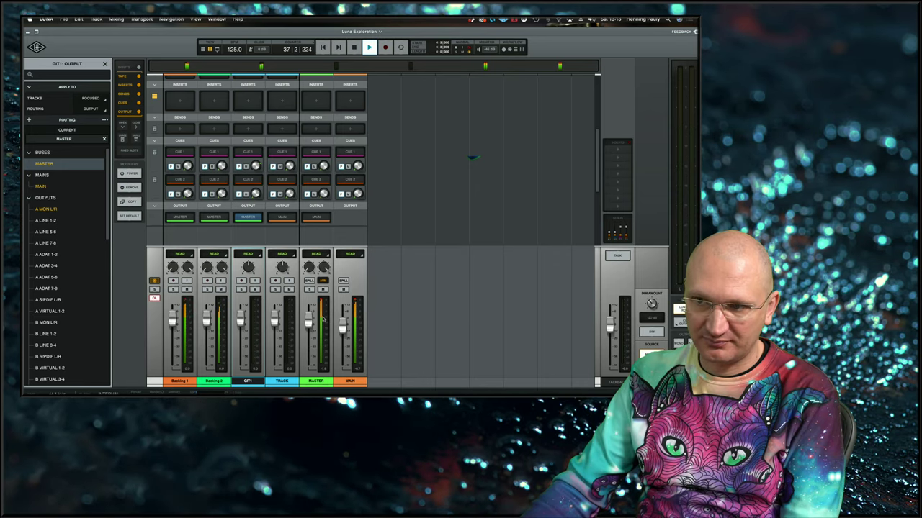
pyautogui.click(321, 218)
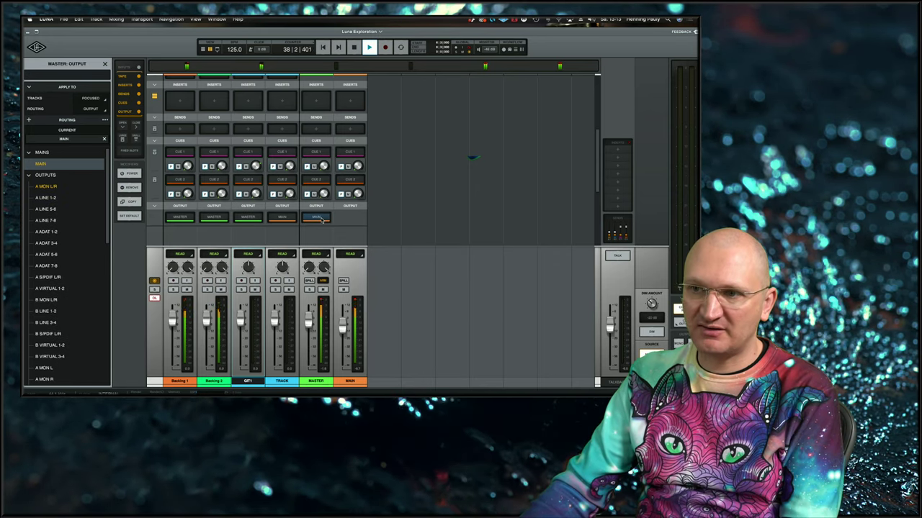
pyautogui.click(62, 289)
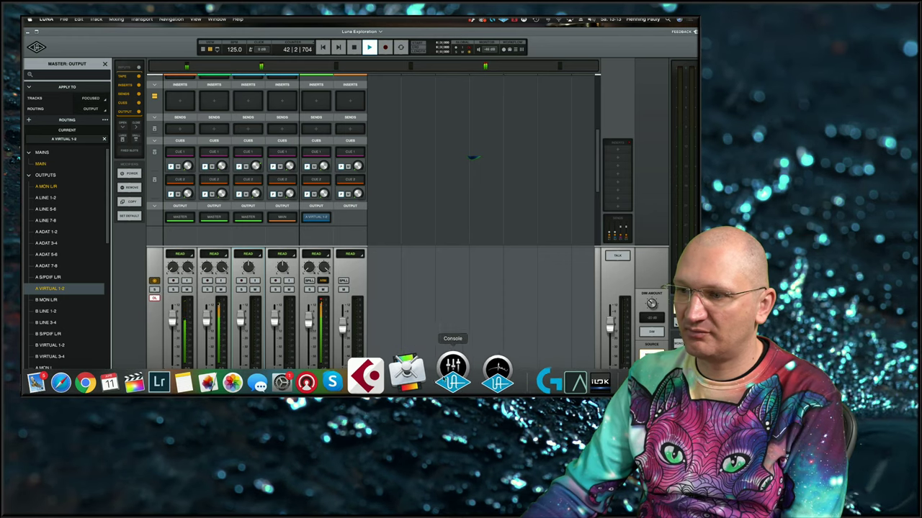
# - Bring Console forward and reposition its window to examine the input channel meters and the control room section during playback
pyautogui.click(448, 369)
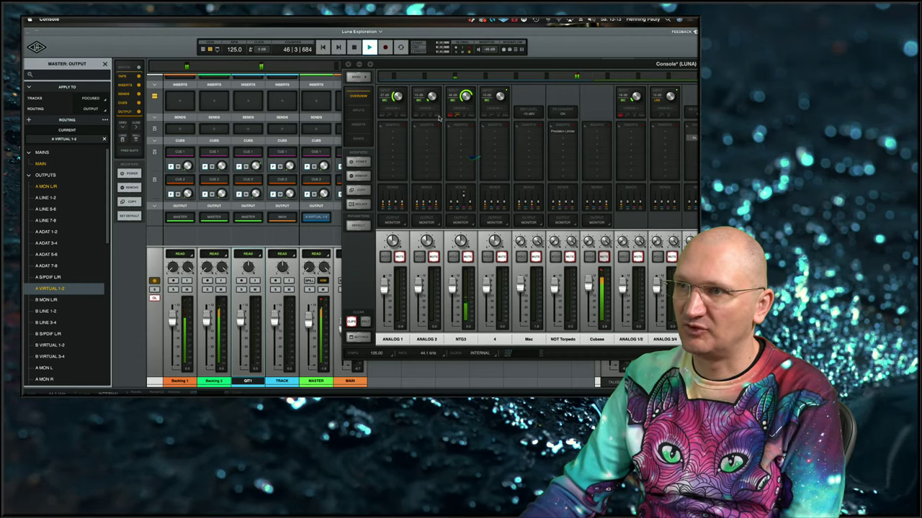
pyautogui.moveTo(426, 68); pyautogui.dragTo(203, 73)
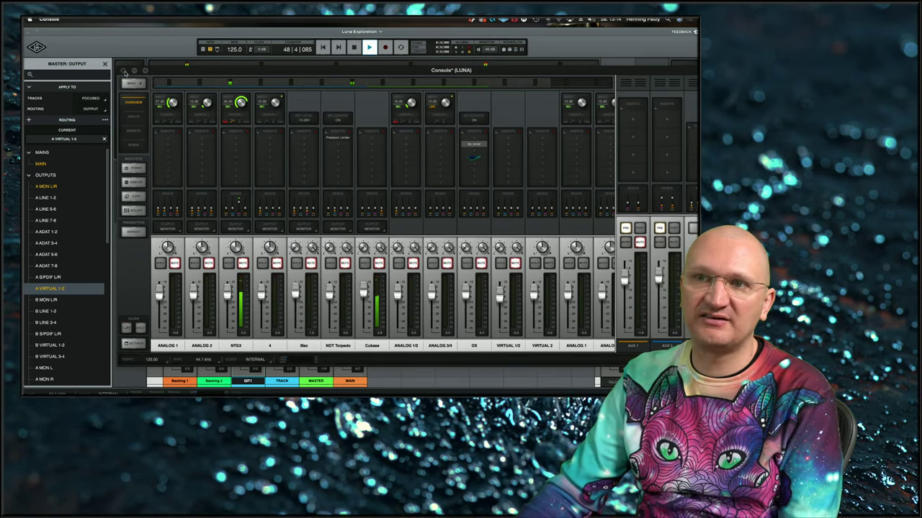
pyautogui.click(123, 70)
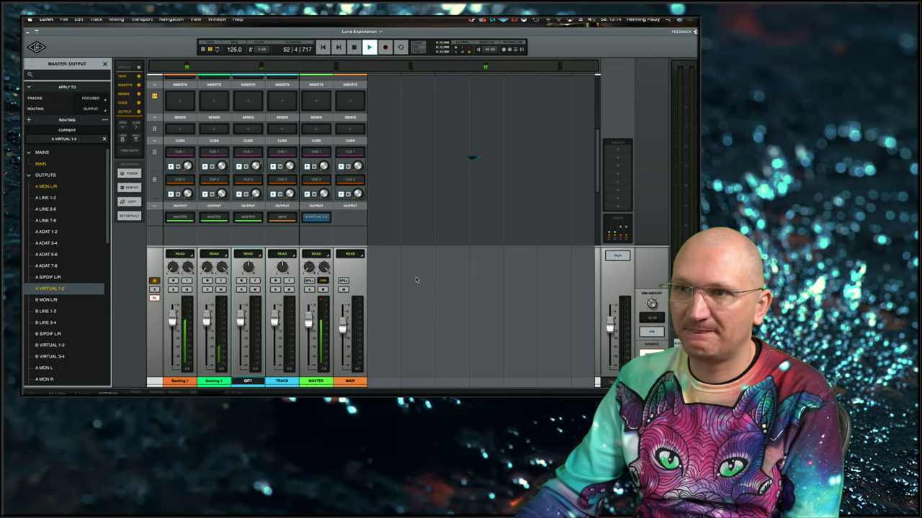
pyautogui.moveTo(447, 382)
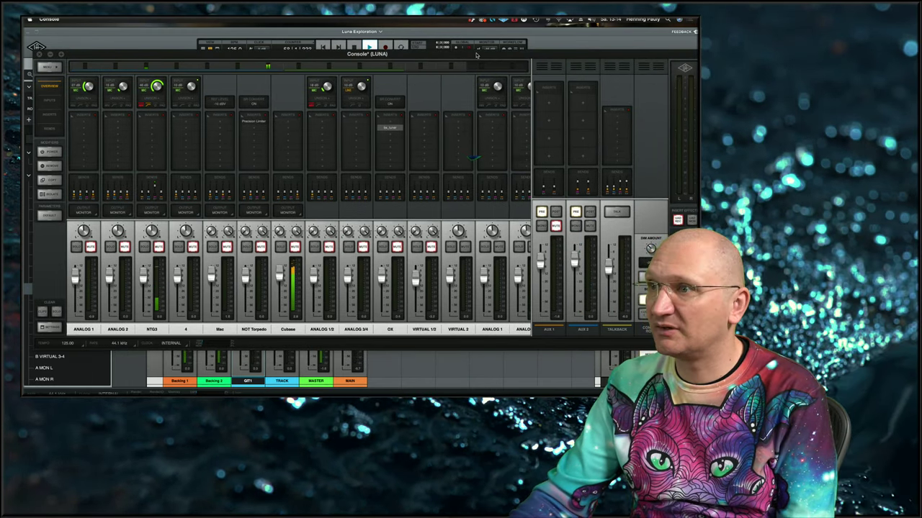
pyautogui.moveTo(428, 51); pyautogui.dragTo(188, 51)
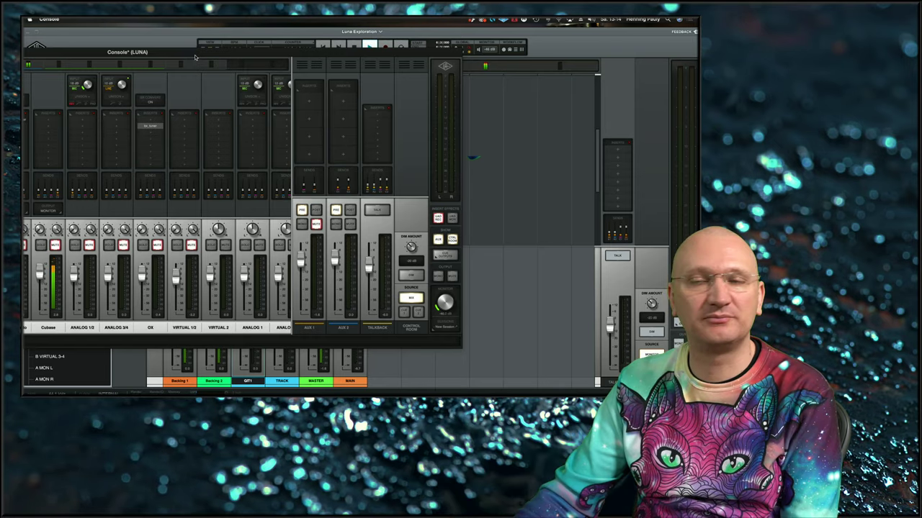
pyautogui.moveTo(195, 57); pyautogui.dragTo(342, 59)
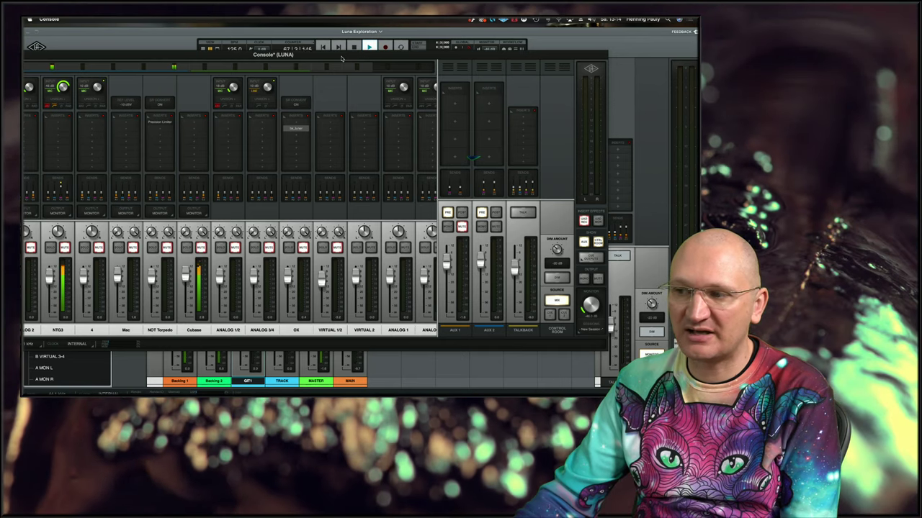
pyautogui.moveTo(341, 59); pyautogui.dragTo(443, 60)
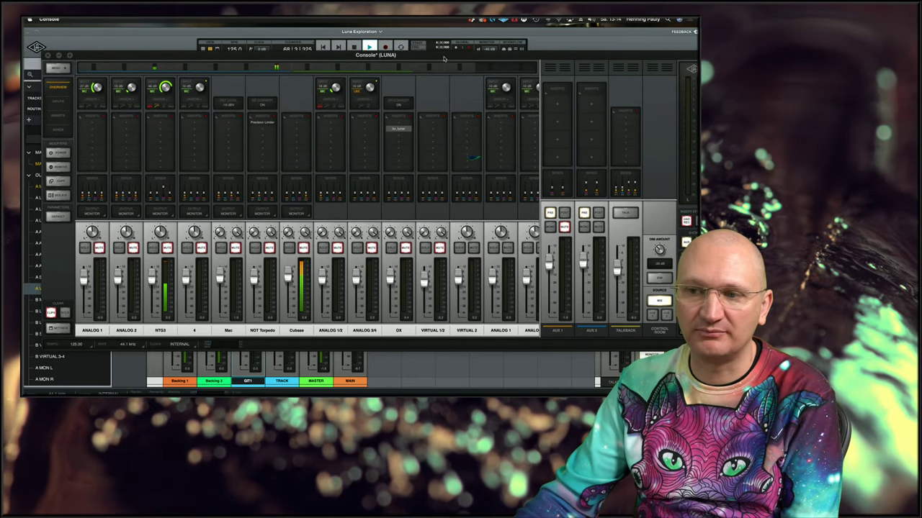
# - Return to LUNA's mixer and route the MASTER bus output back to MAIN
pyautogui.click(372, 381)
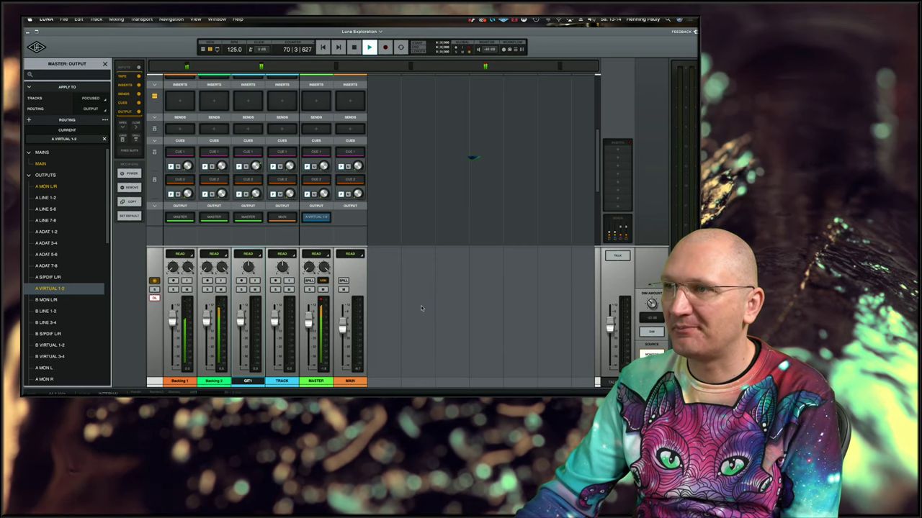
pyautogui.click(325, 220)
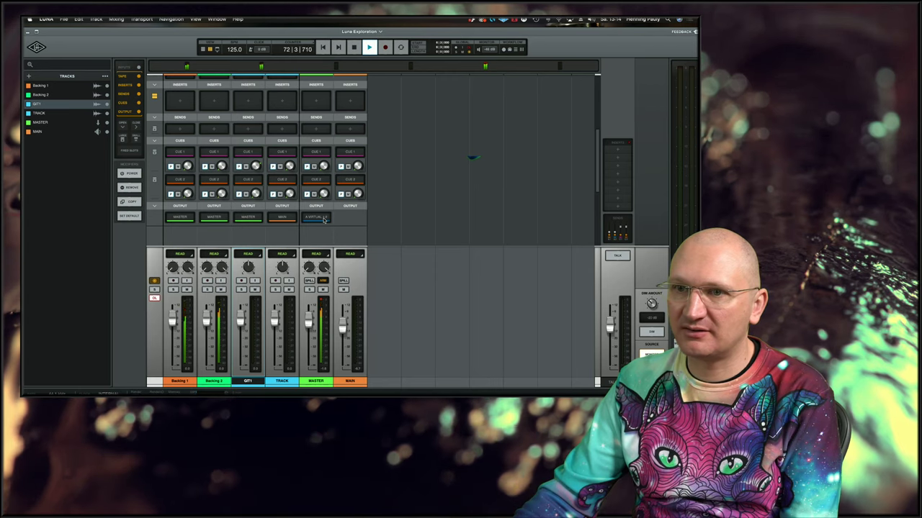
pyautogui.click(325, 219)
pyautogui.click(41, 164)
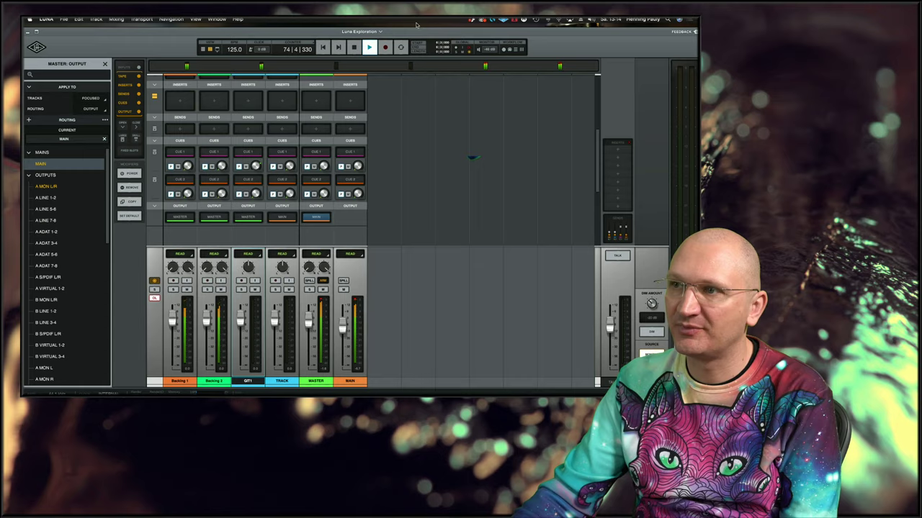
pyautogui.moveTo(425, 36)
pyautogui.mouseDown()
pyautogui.moveTo(309, 36)
pyautogui.moveTo(420, 33)
pyautogui.mouseUp()
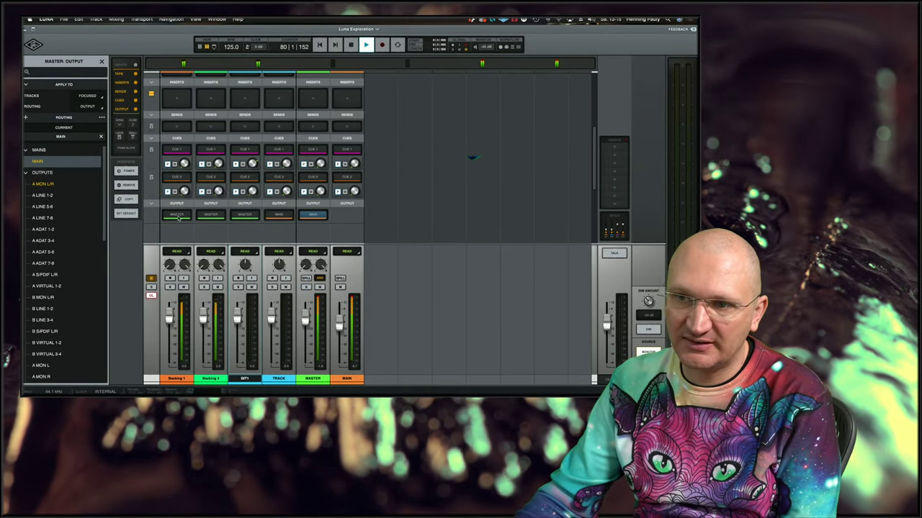
# - Open GIT1's output routing and examine its track scope and routing type options, then inspect the MASTER and MAIN channels
pyautogui.click(245, 215)
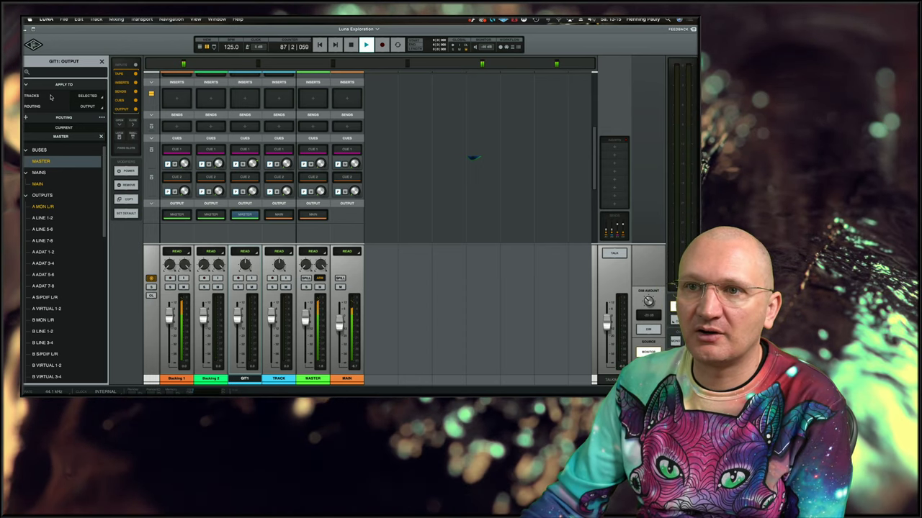
pyautogui.click(87, 106)
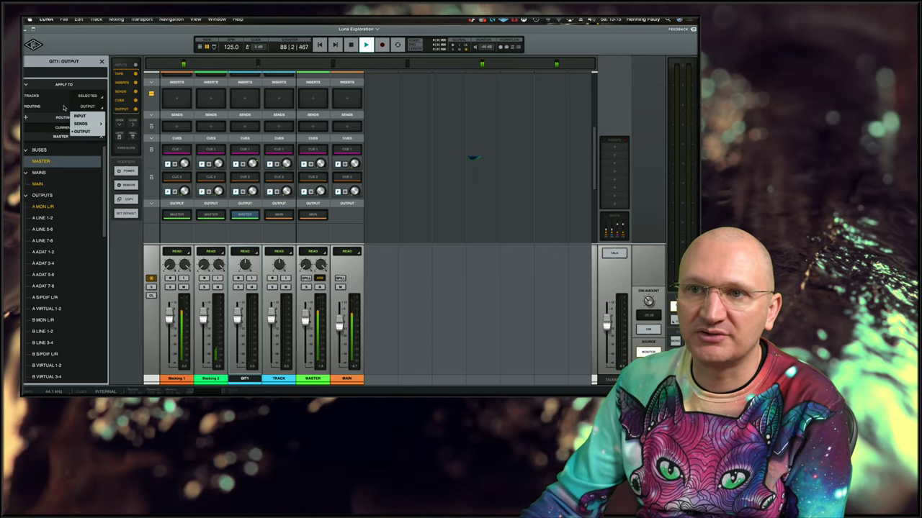
pyautogui.moveTo(86, 127)
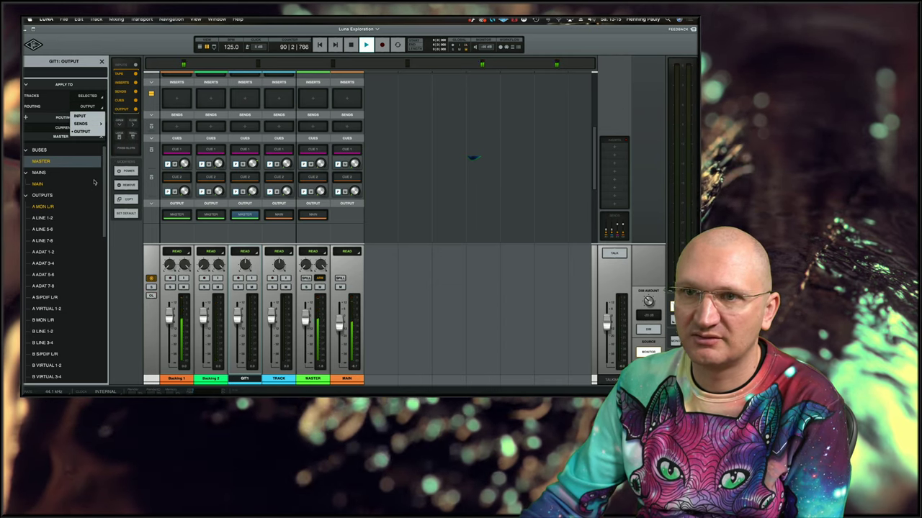
pyautogui.click(60, 101)
pyautogui.click(87, 95)
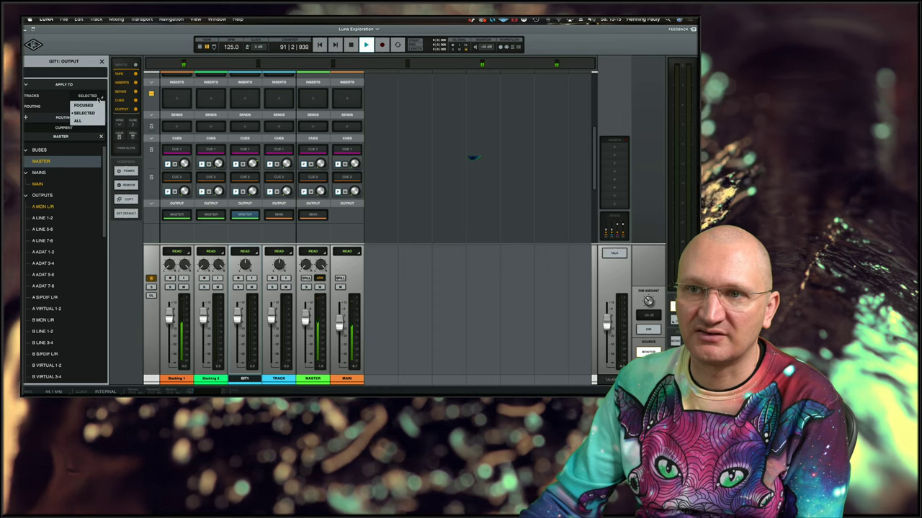
pyautogui.click(56, 105)
pyautogui.click(100, 106)
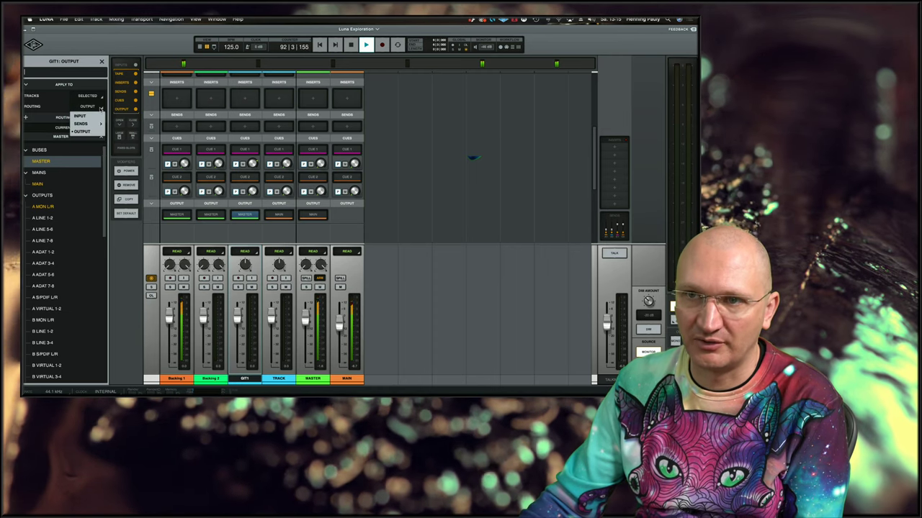
pyautogui.click(60, 106)
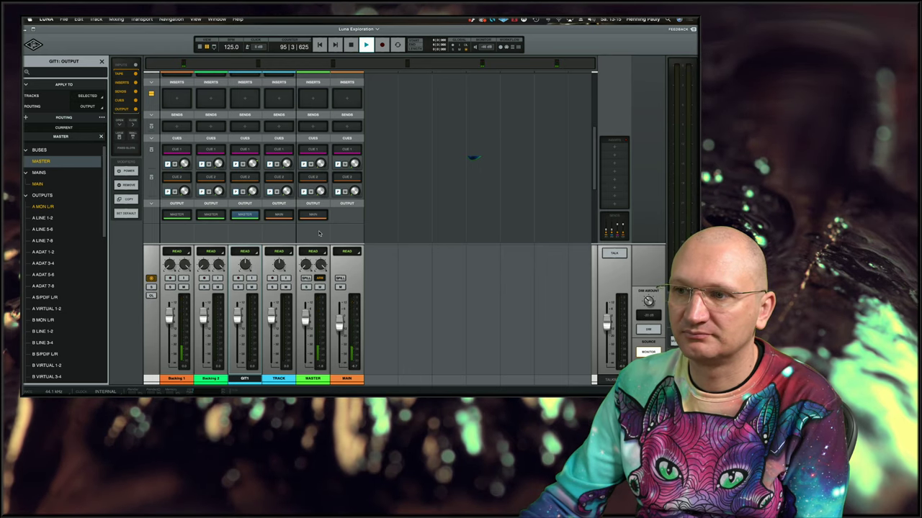
pyautogui.click(312, 379)
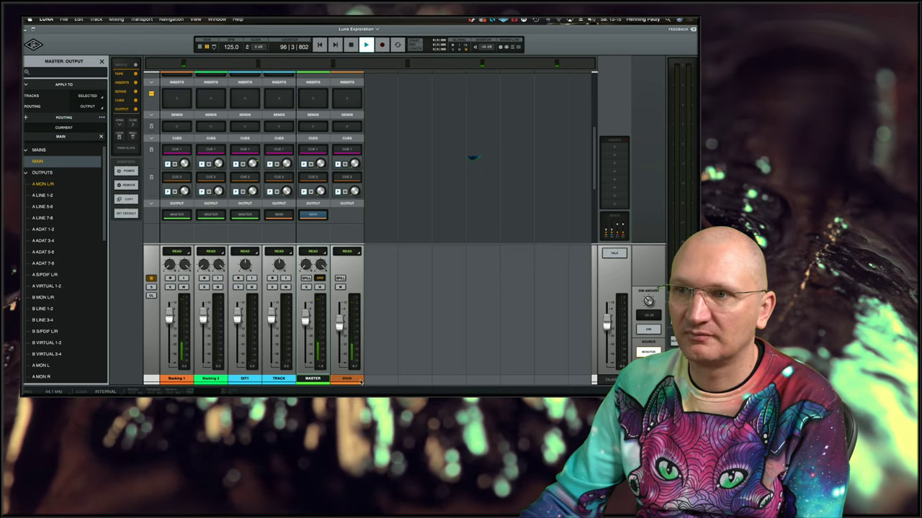
pyautogui.click(359, 379)
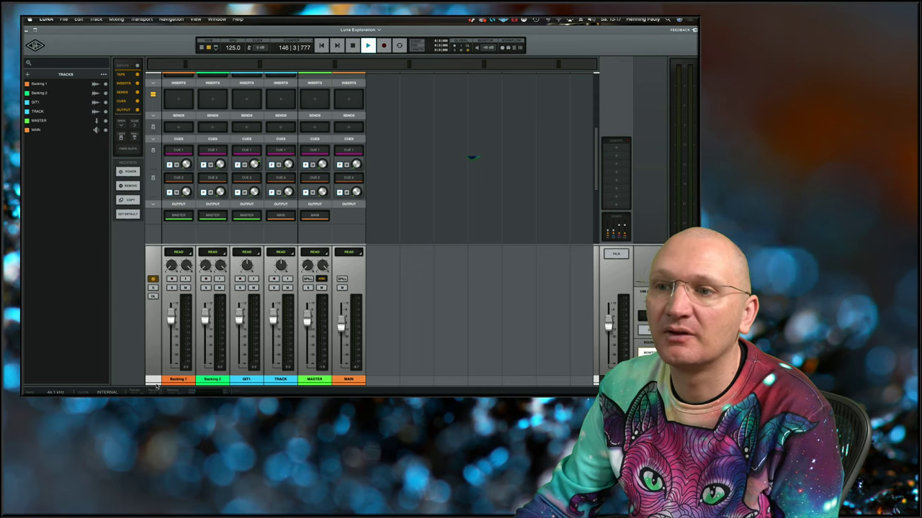
# - Collapse and re-expand the OUTPUT section across the mixer channels
pyautogui.click(152, 205)
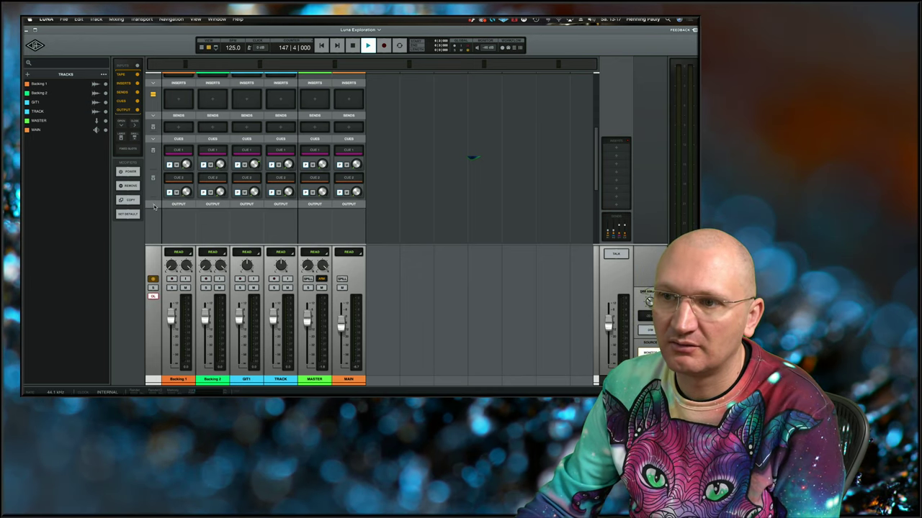
pyautogui.click(153, 206)
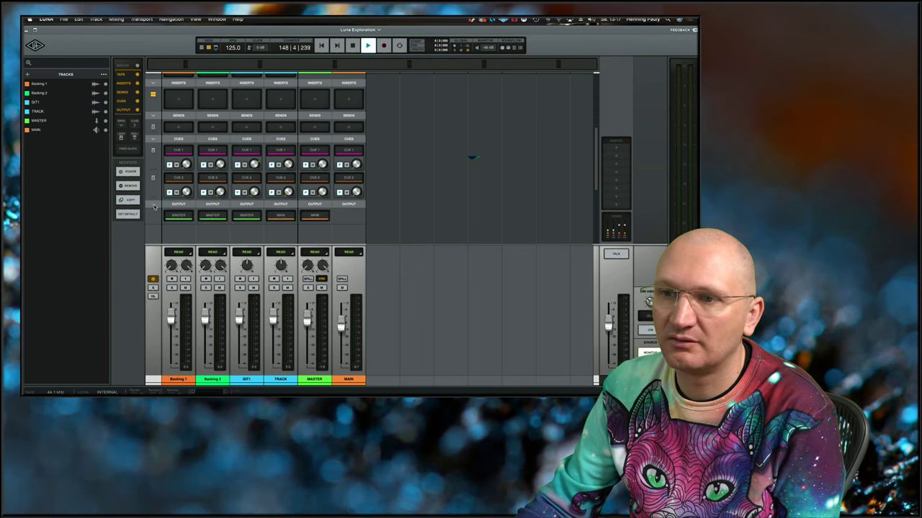
pyautogui.click(153, 206)
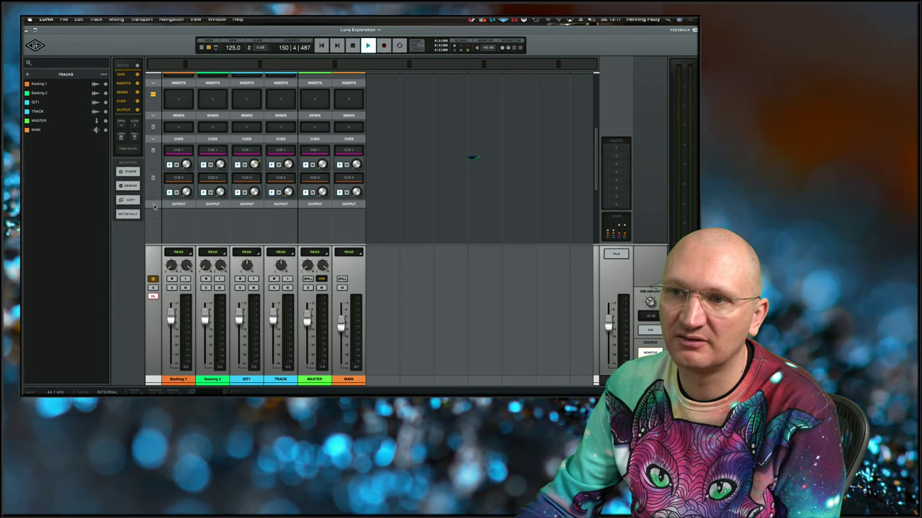
pyautogui.click(154, 206)
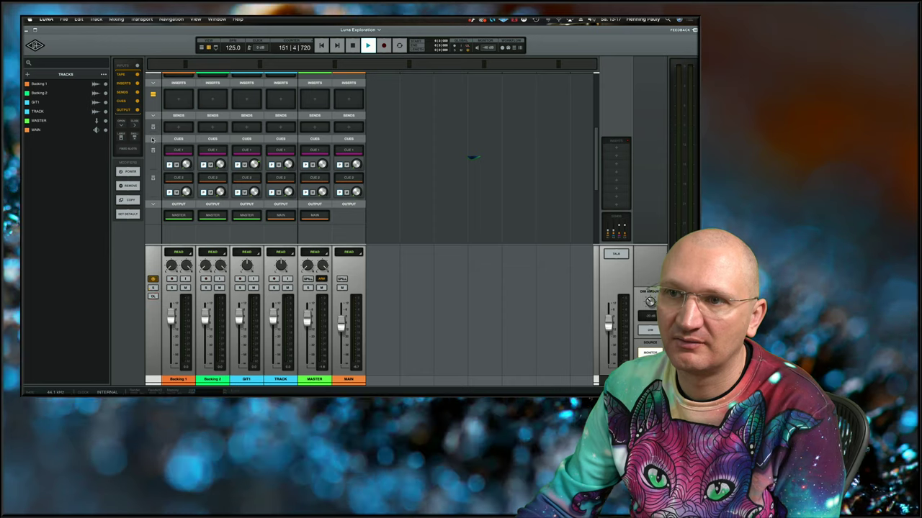
# - Collapse the CUES and SENDS sections across the mixer channels, leaving the OUTPUT section expanded
pyautogui.click(156, 151)
pyautogui.click(152, 117)
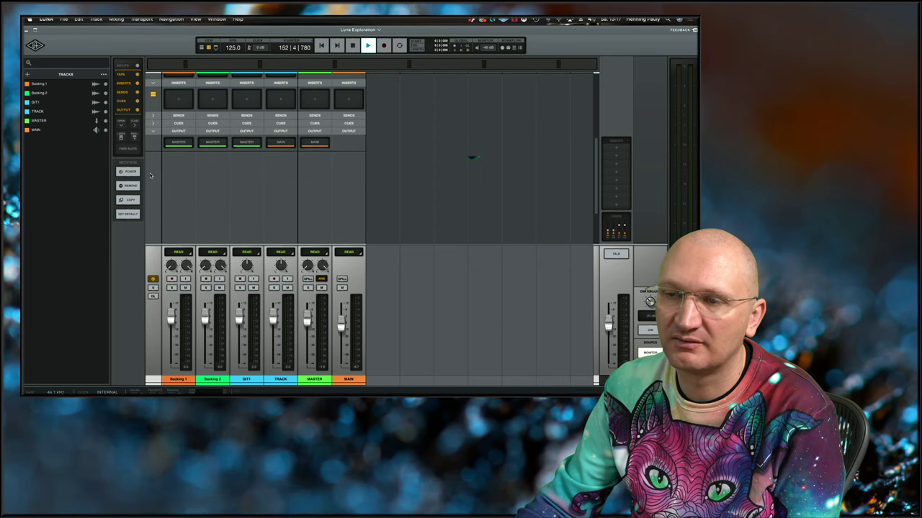
pyautogui.scroll(4, 165, 180)
pyautogui.scroll(3, 165, 190)
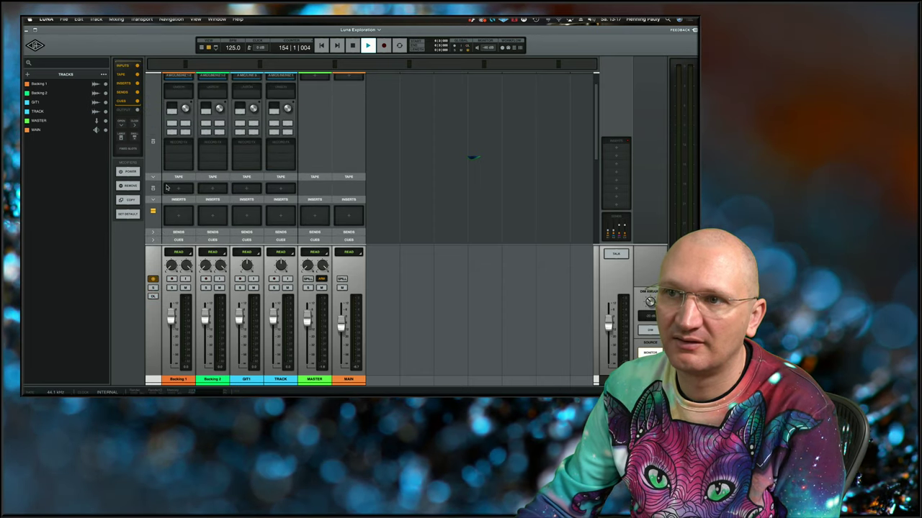
pyautogui.scroll(-3, 166, 189)
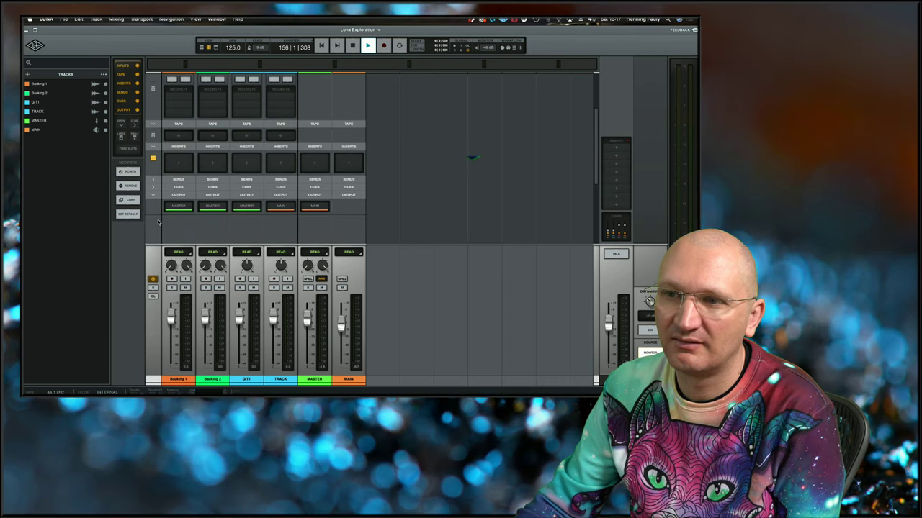
pyautogui.click(152, 196)
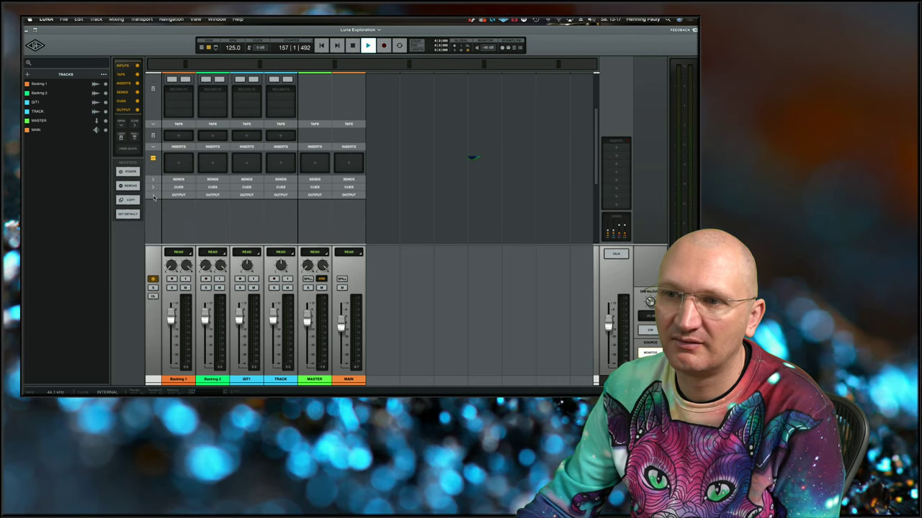
pyautogui.click(152, 195)
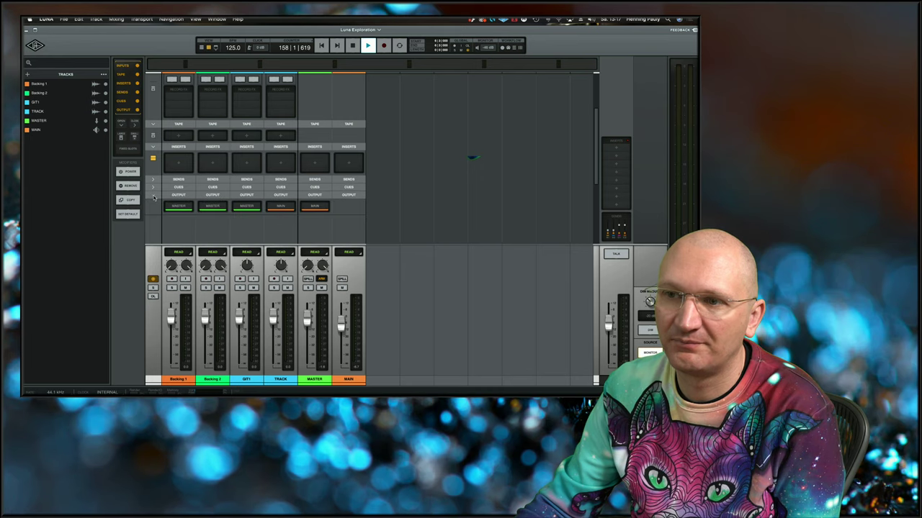
# - Browse the available output destinations for Backing 1 and route its output to MAIN
pyautogui.click(179, 206)
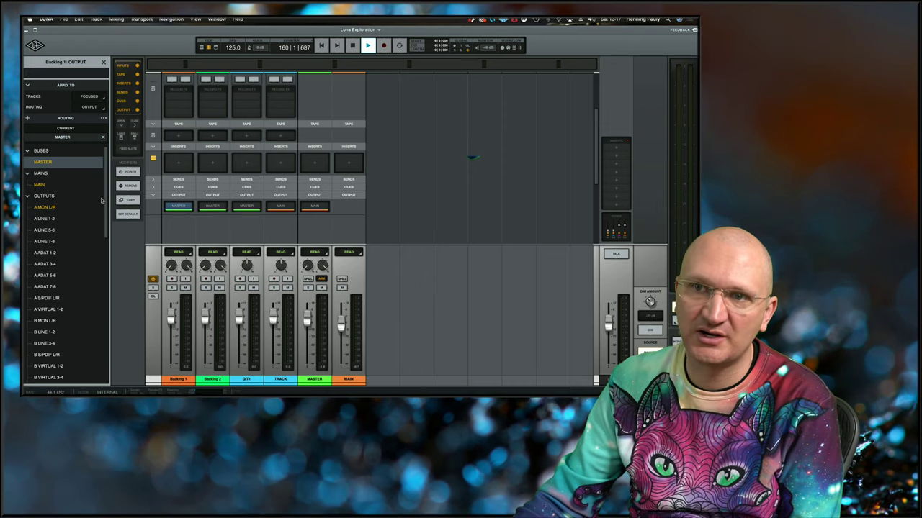
pyautogui.moveTo(104, 207); pyautogui.dragTo(102, 296)
pyautogui.scroll(2, 97, 309)
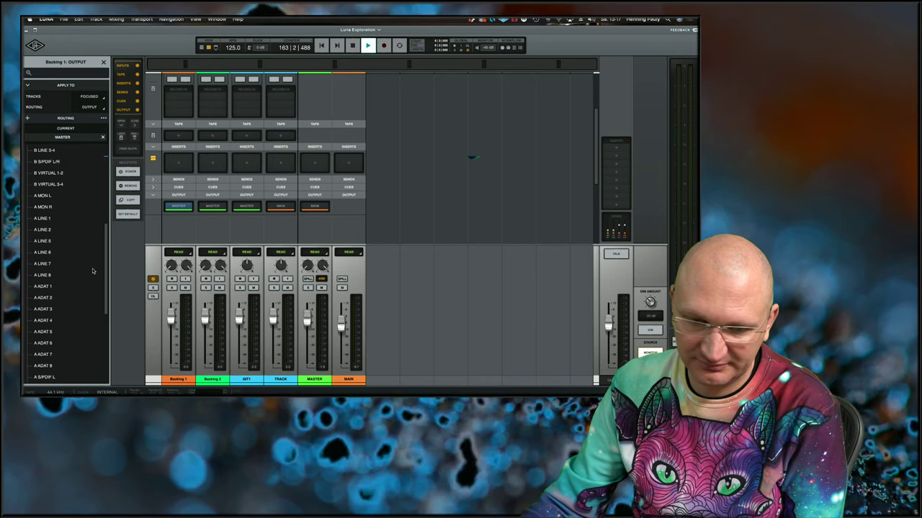
pyautogui.scroll(8, 92, 269)
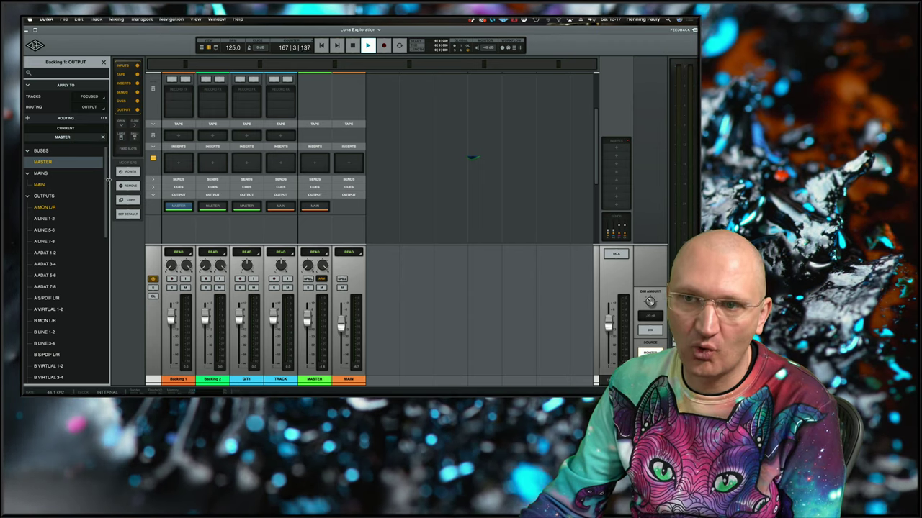
pyautogui.scroll(-10, 108, 290)
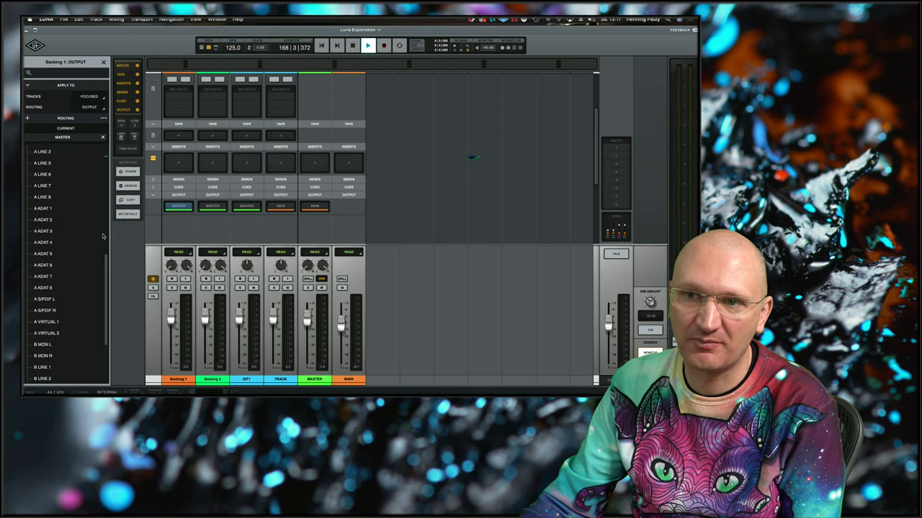
pyautogui.moveTo(110, 291); pyautogui.dragTo(110, 164)
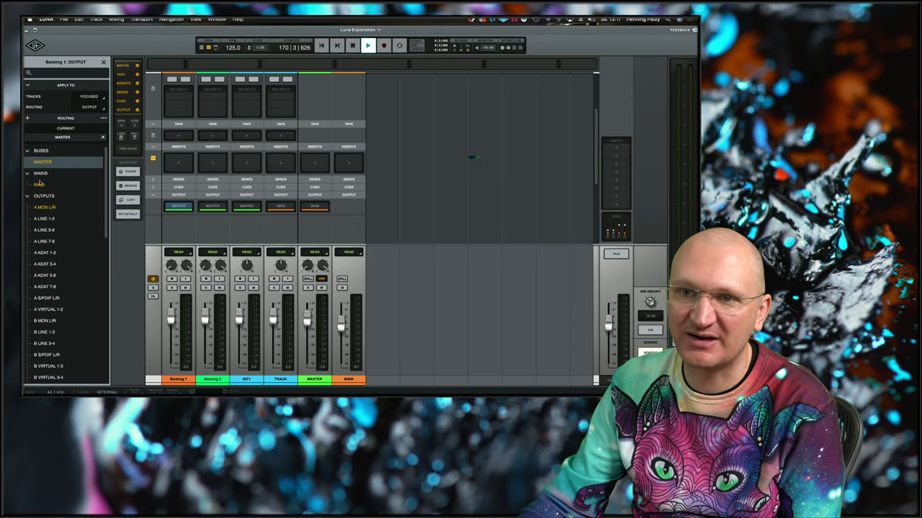
pyautogui.click(39, 185)
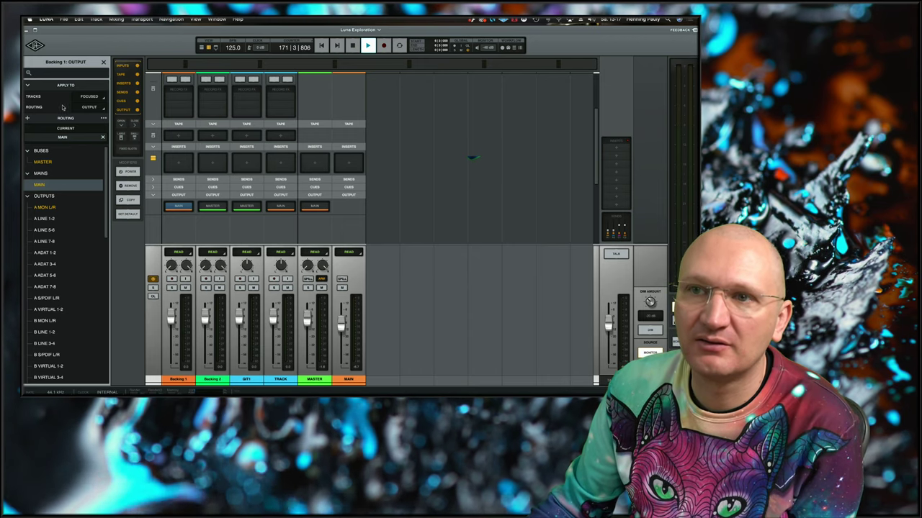
# - Examine the routing type options for Backing 1's output, then collapse and reopen the Apply To section
pyautogui.click(90, 107)
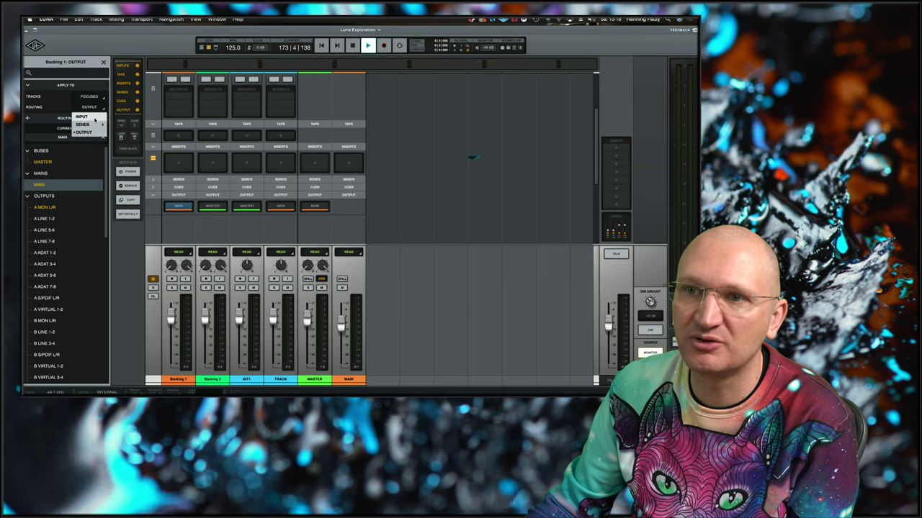
pyautogui.click(98, 96)
pyautogui.click(92, 85)
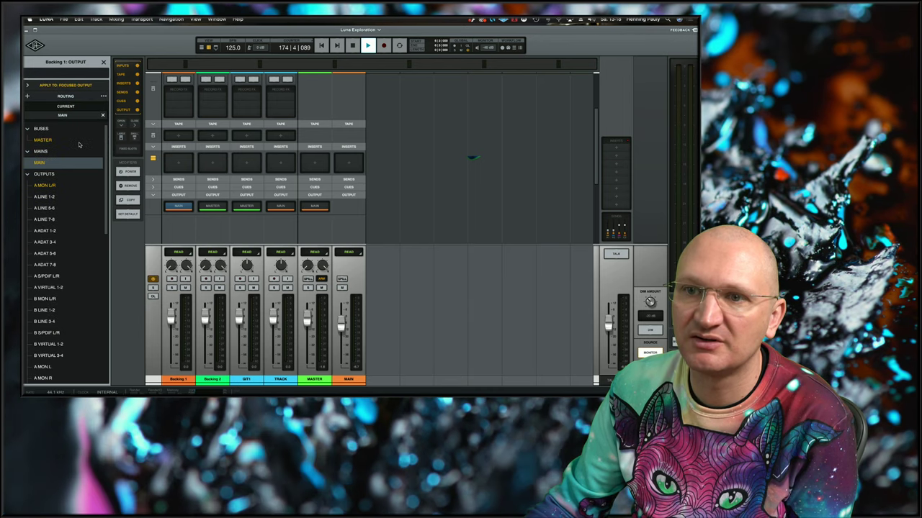
pyautogui.click(85, 85)
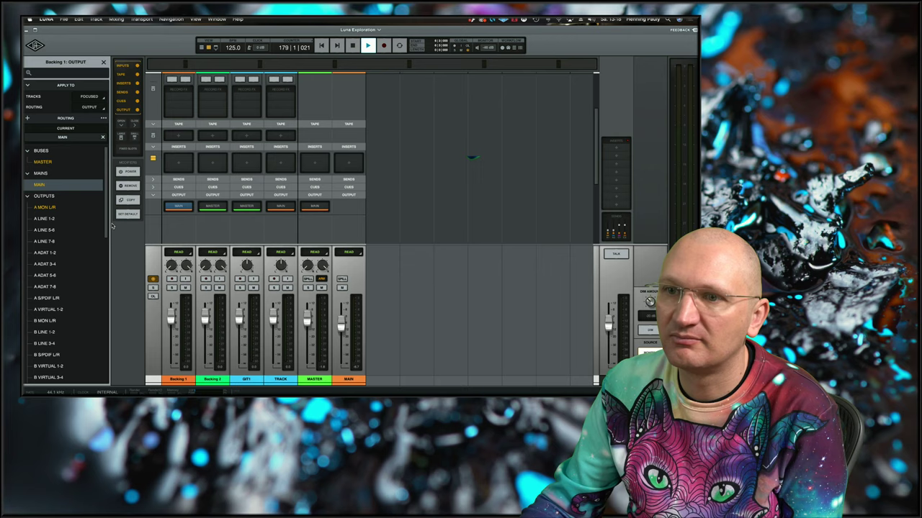
# - Enlarge the insert slots across the mixer channels and restore their previous display size
pyautogui.click(128, 149)
pyautogui.click(131, 151)
pyautogui.click(130, 151)
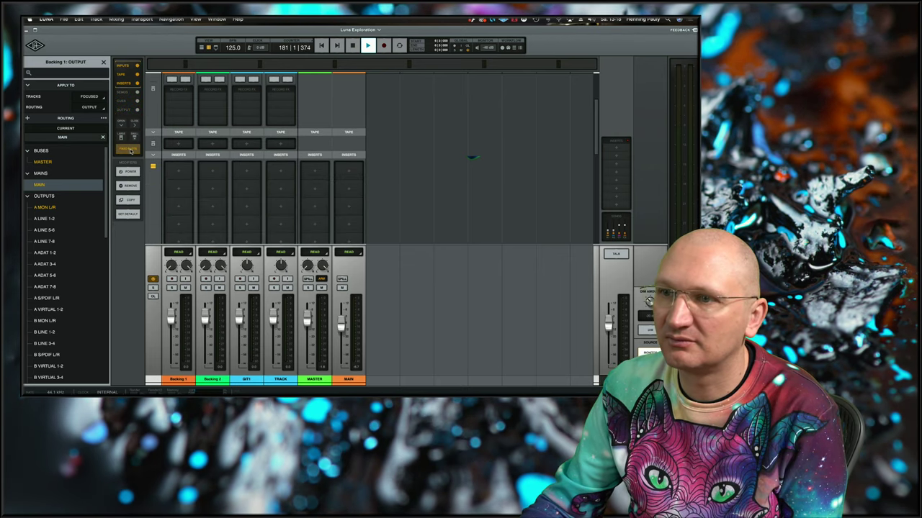
pyautogui.click(130, 152)
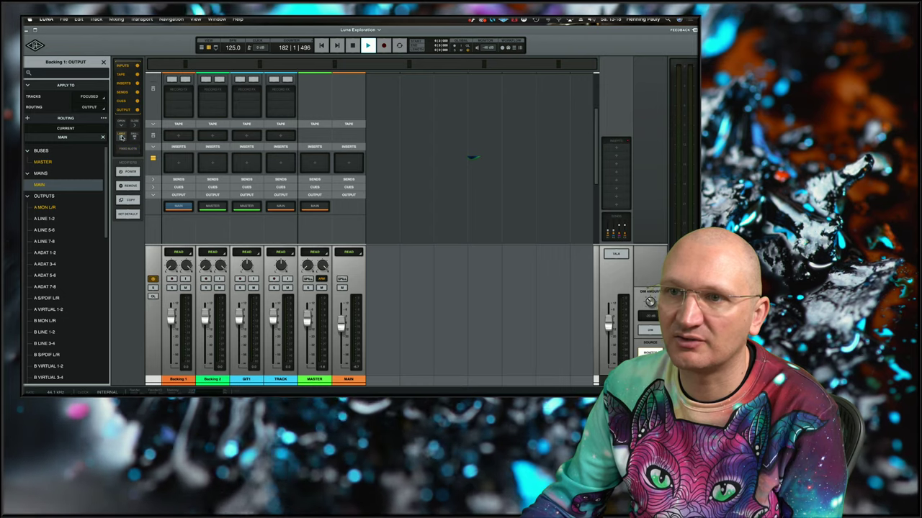
# - Expand the slots of the mixer sections, then reduce the insert slots to a compact display on all channels
pyautogui.click(122, 138)
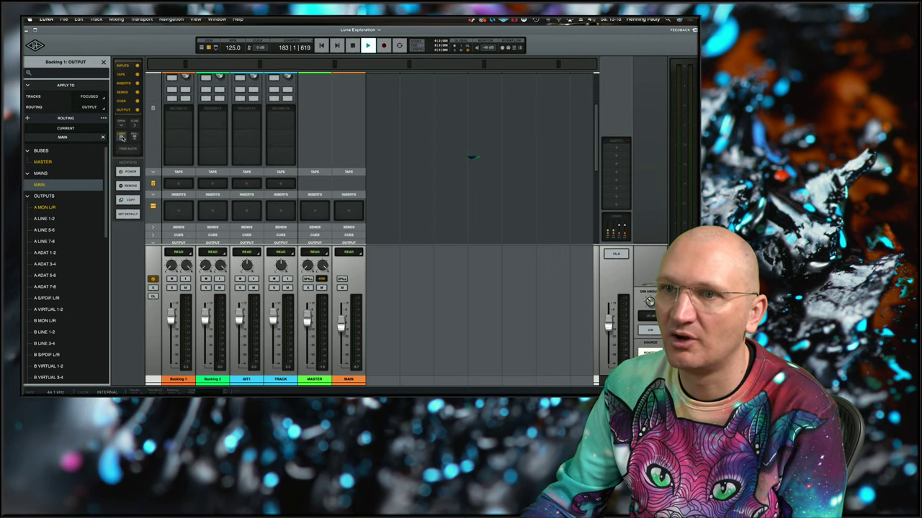
pyautogui.click(135, 139)
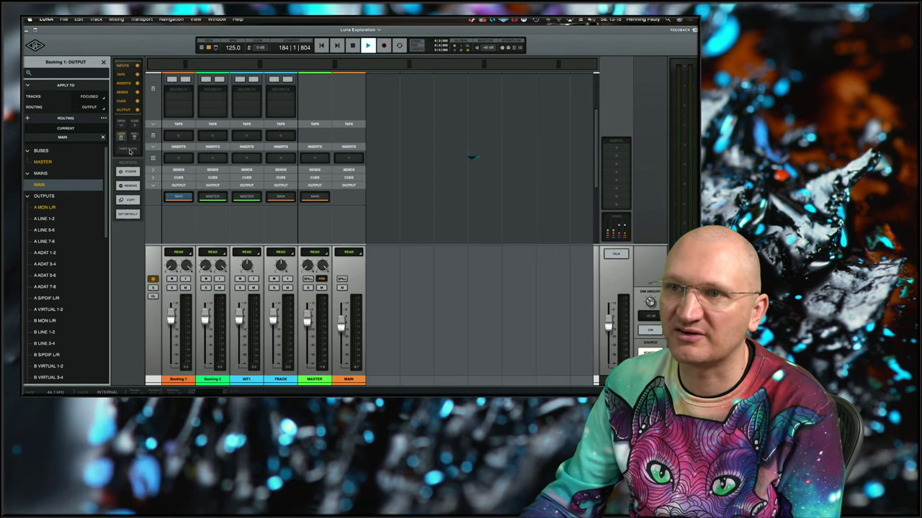
pyautogui.scroll(-2, 245, 193)
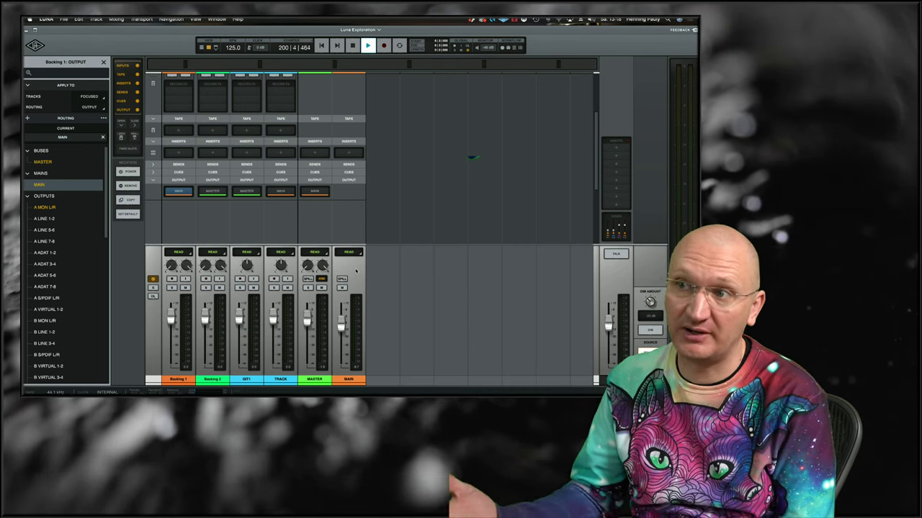
# - Stop playback and return the playhead to the start of the session
pyautogui.click(352, 46)
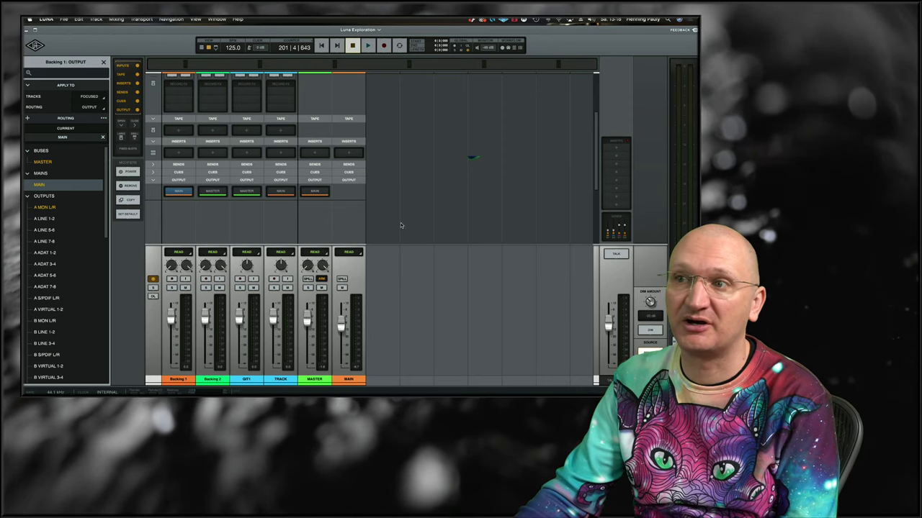
pyautogui.press('Return')
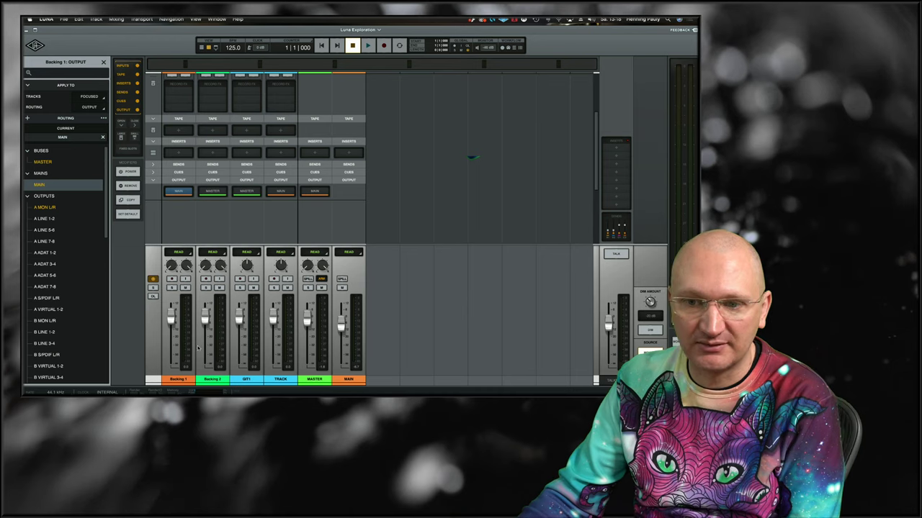
# - View the available sample rate and clock source options without changing them
pyautogui.click(55, 392)
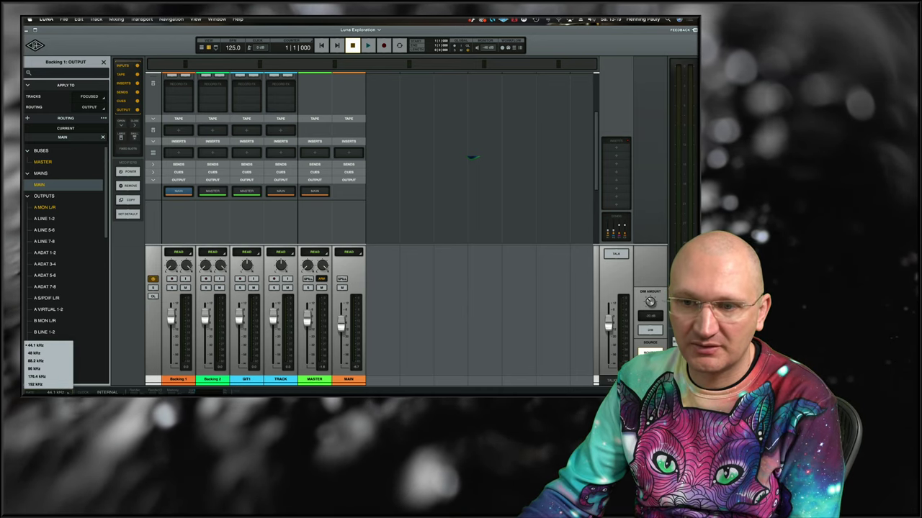
pyautogui.click(140, 337)
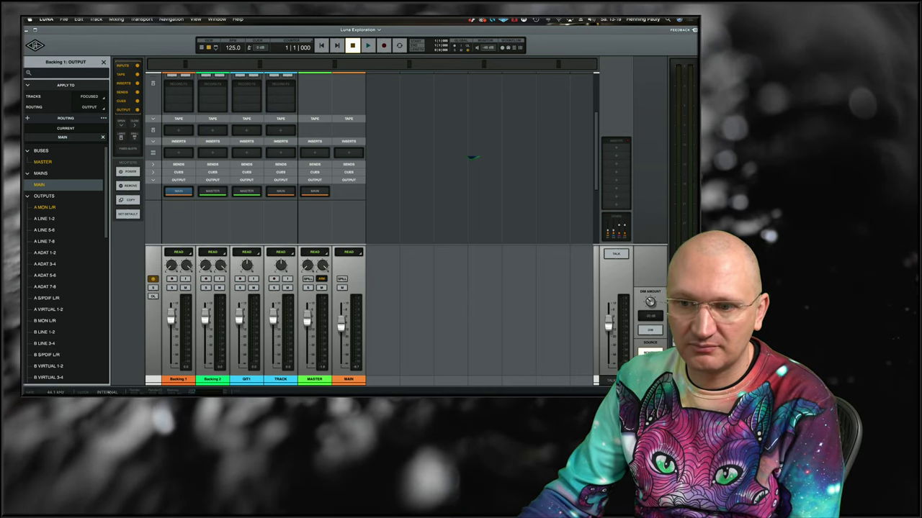
pyautogui.click(107, 392)
pyautogui.click(132, 311)
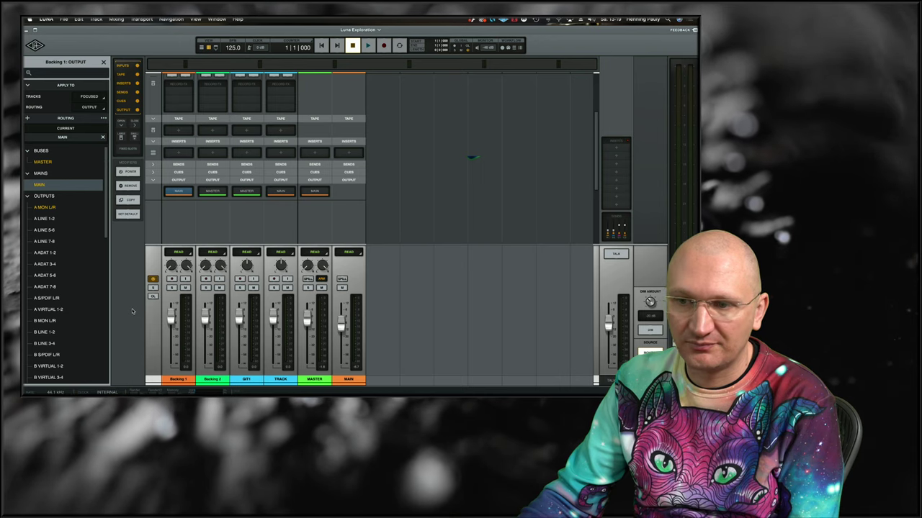
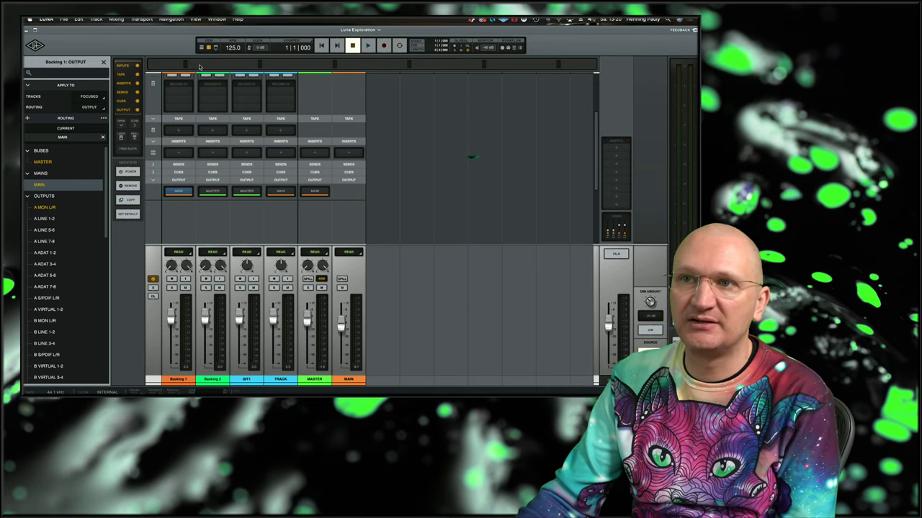
# - Lower the LUNA window to view the Console mixer behind it, shift Console upward, and move LUNA back over it
pyautogui.moveTo(101, 32); pyautogui.dragTo(104, 31)
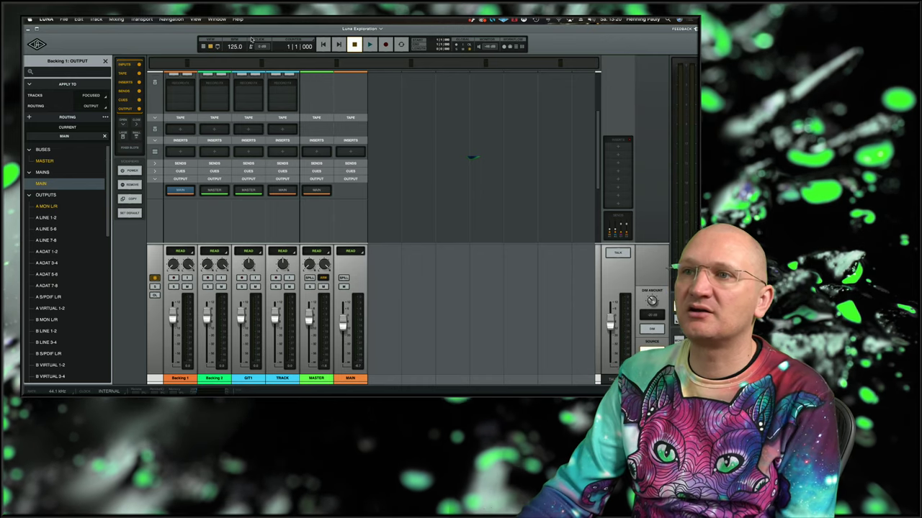
pyautogui.moveTo(256, 54); pyautogui.dragTo(253, 392)
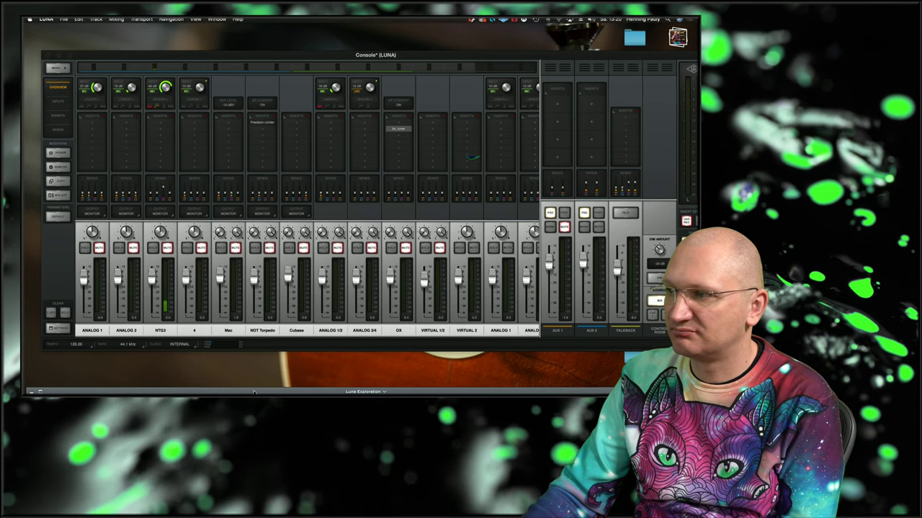
pyautogui.moveTo(254, 392); pyautogui.dragTo(252, 383)
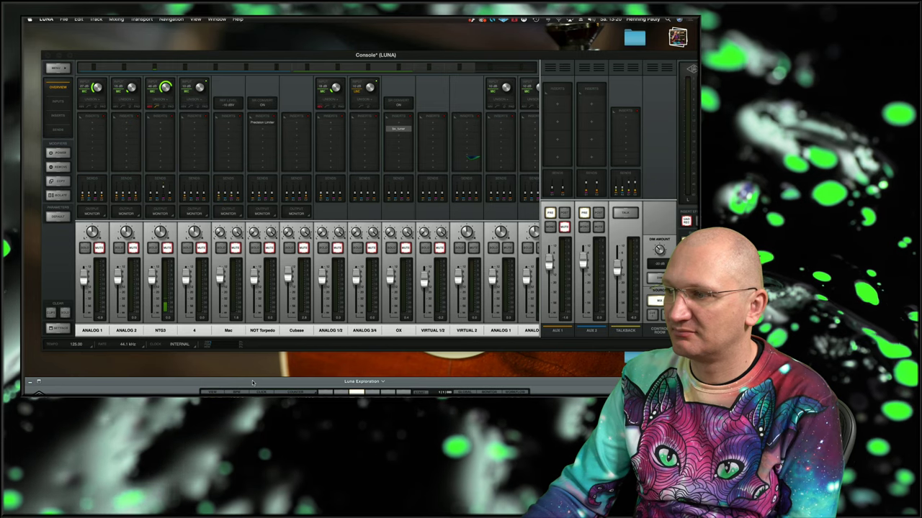
pyautogui.moveTo(252, 382); pyautogui.dragTo(251, 364)
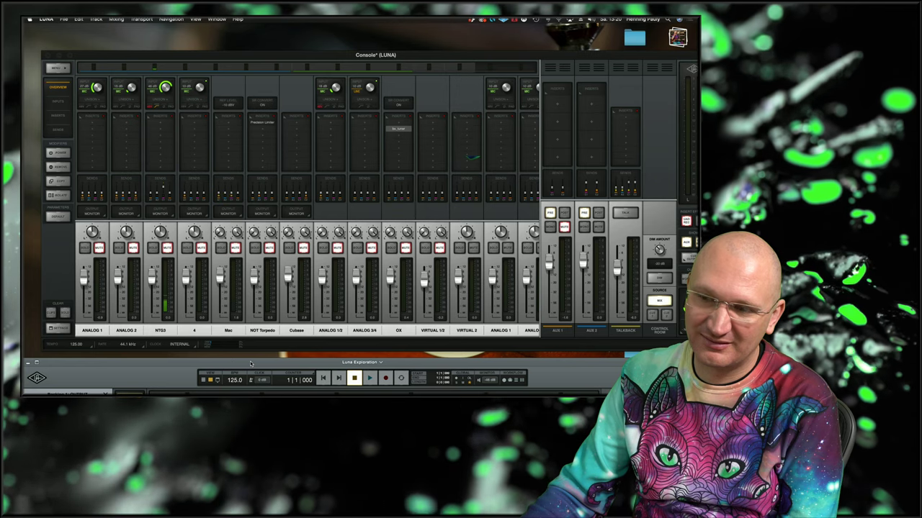
pyautogui.moveTo(250, 364); pyautogui.dragTo(249, 360)
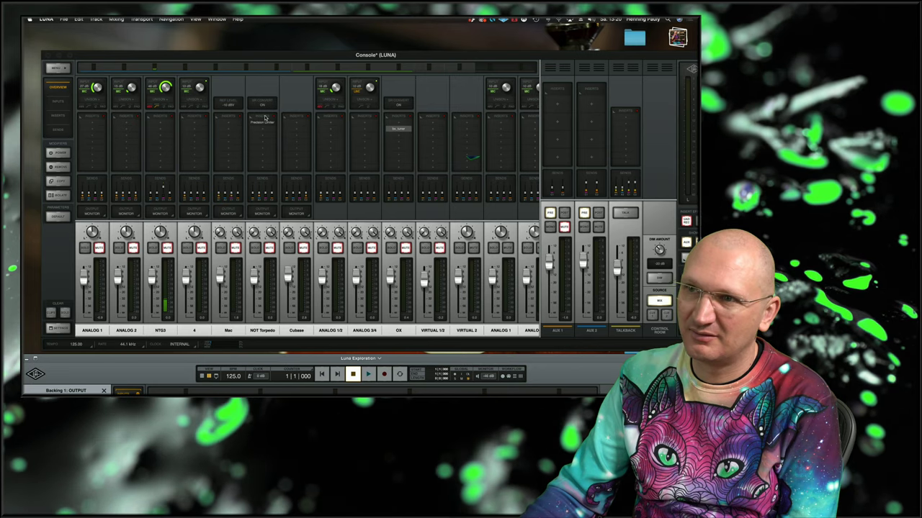
pyautogui.moveTo(267, 57); pyautogui.dragTo(253, 41)
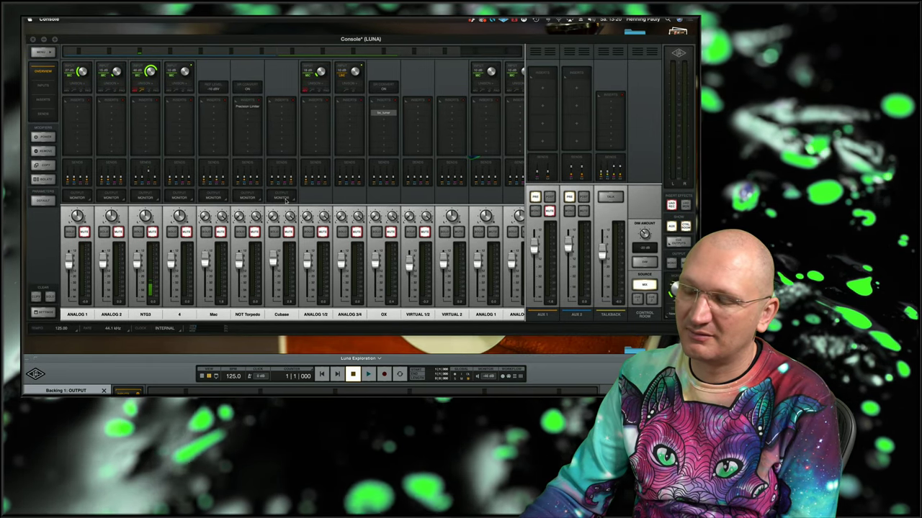
pyautogui.moveTo(263, 360); pyautogui.dragTo(263, 346)
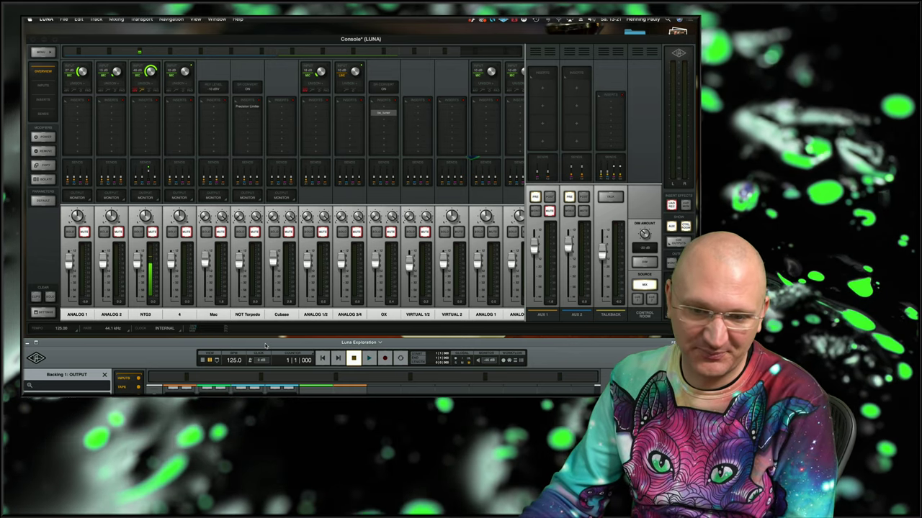
pyautogui.moveTo(276, 342); pyautogui.dragTo(278, 32)
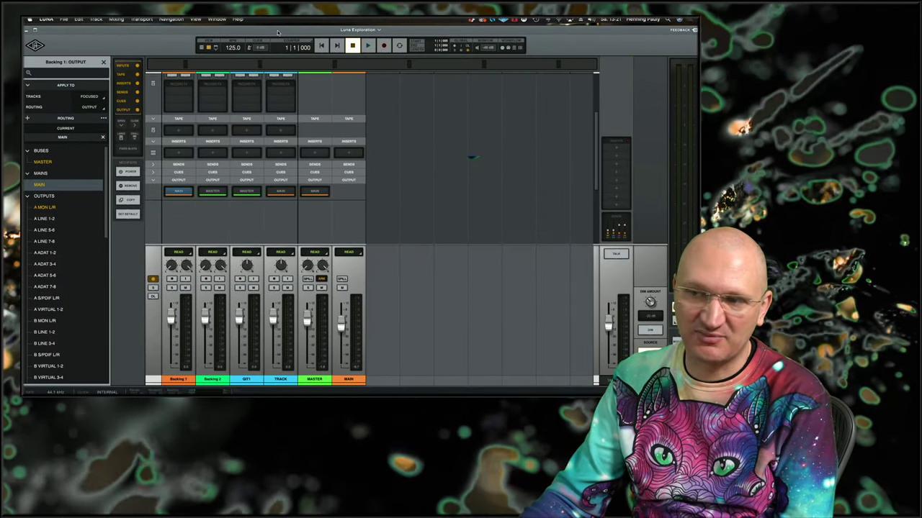
# - Route Backing 1's output to MASTER and the MASTER bus output to A VIRTUAL 1-2
pyautogui.click(315, 193)
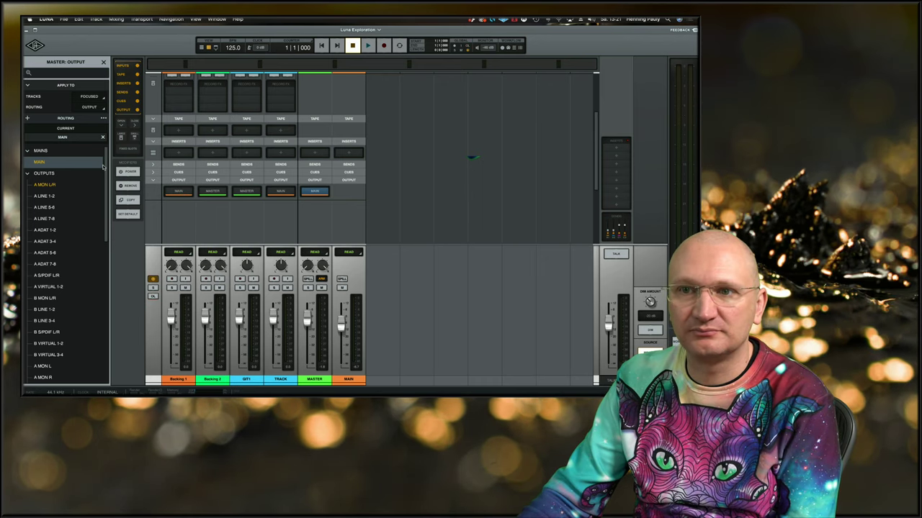
pyautogui.click(179, 192)
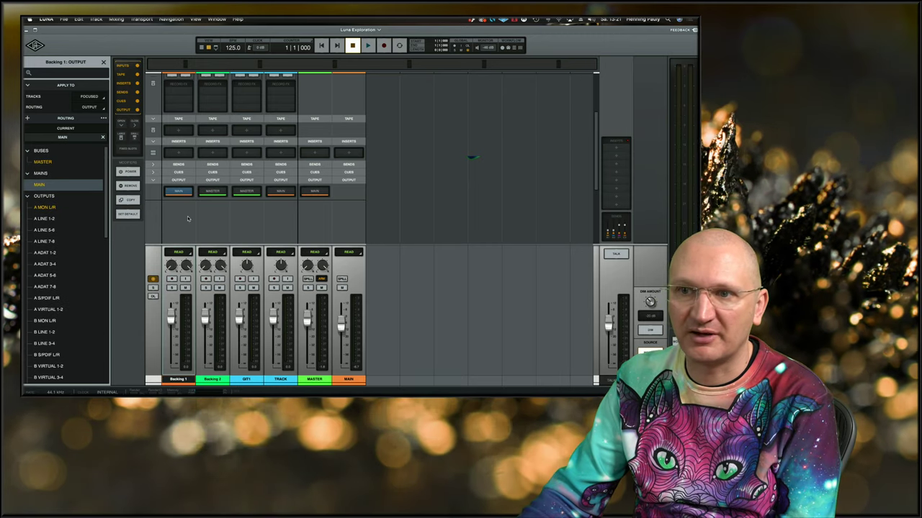
pyautogui.click(44, 163)
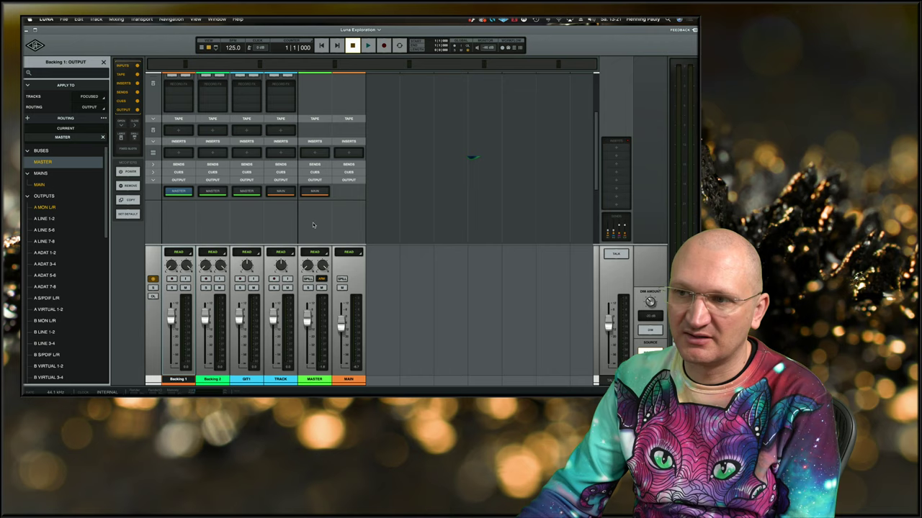
pyautogui.click(317, 190)
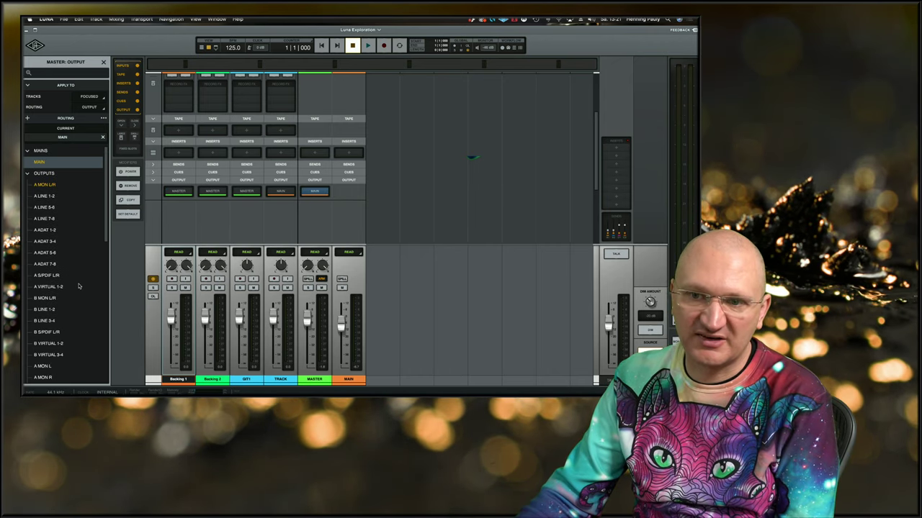
pyautogui.click(50, 286)
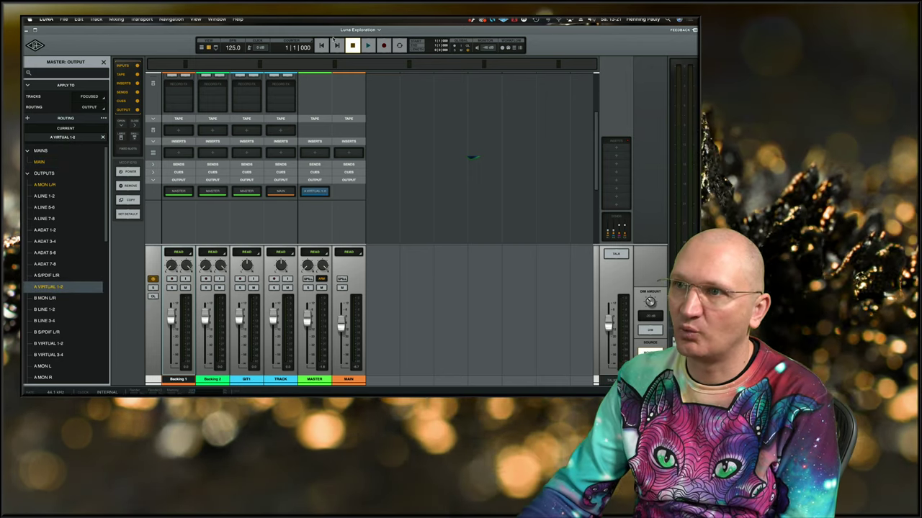
# - Play the session and check the signal meters in the Console window, then return to the LUNA mixer
pyautogui.press('space')
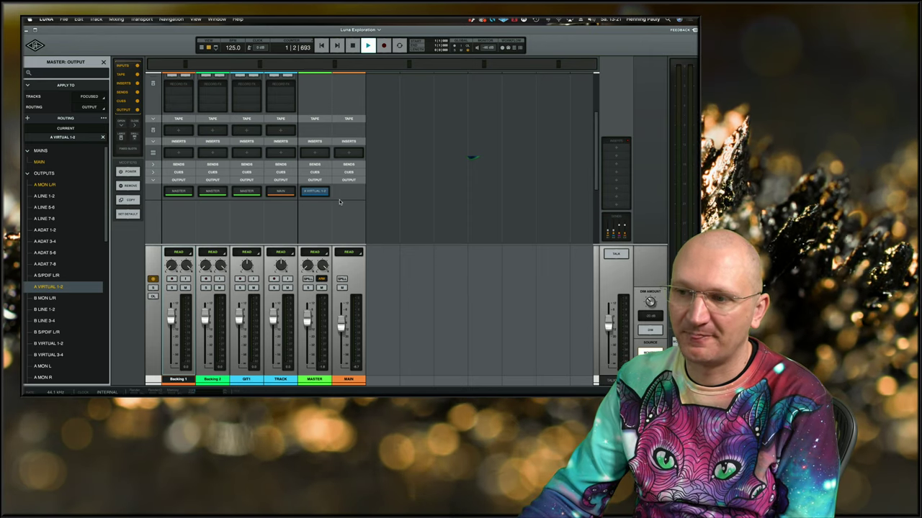
pyautogui.moveTo(446, 383)
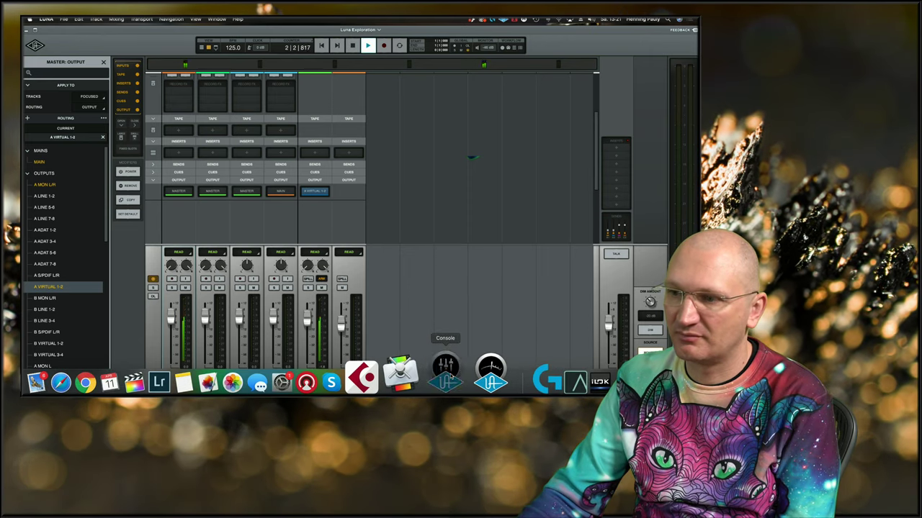
pyautogui.click(447, 374)
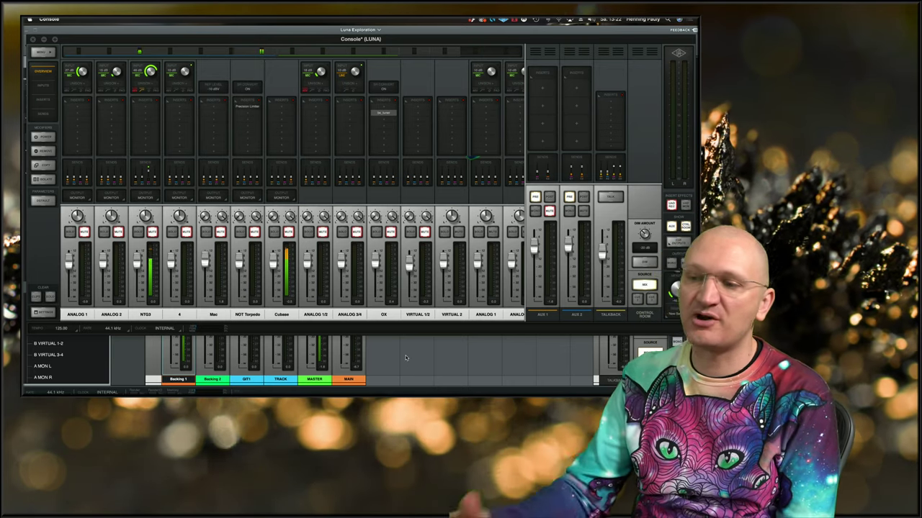
pyautogui.click(399, 355)
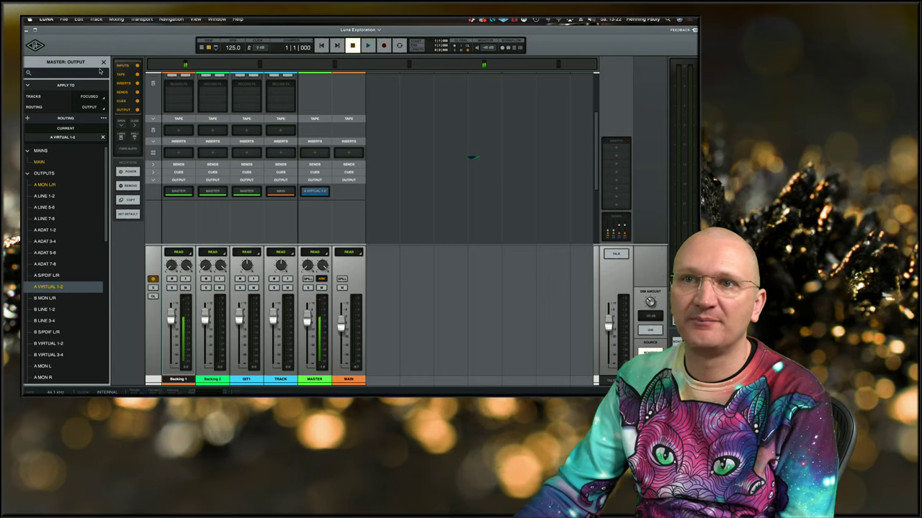
# - Open LUNA's preferences and examine all input and output assignments of both Apollo interfaces in the I/O matrix
pyautogui.click(46, 18)
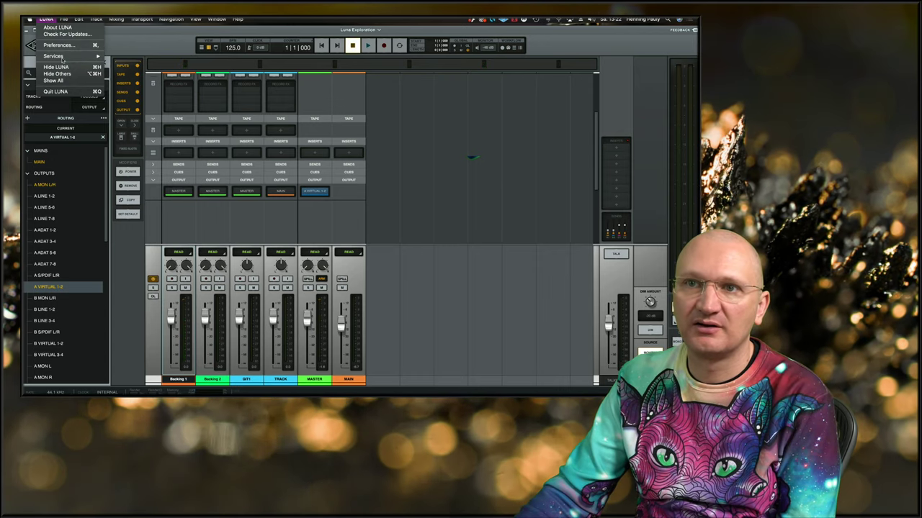
pyautogui.click(57, 44)
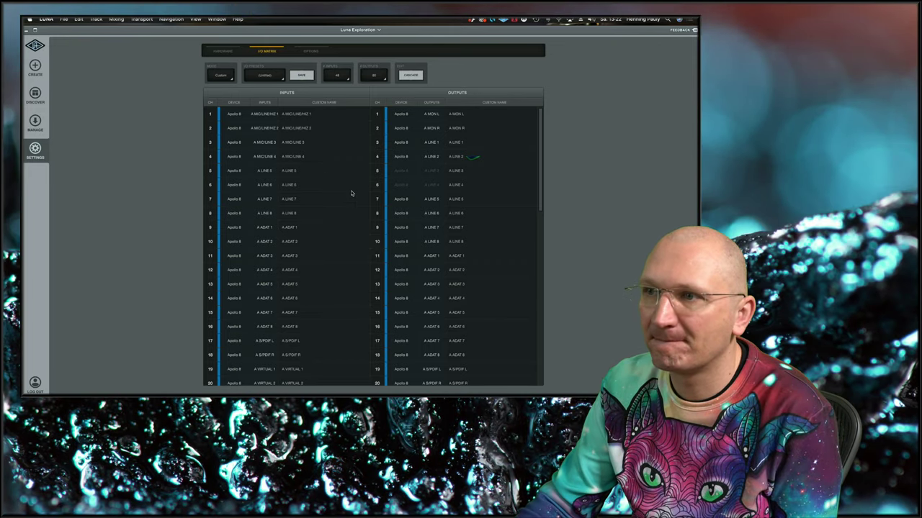
pyautogui.scroll(-10, 351, 193)
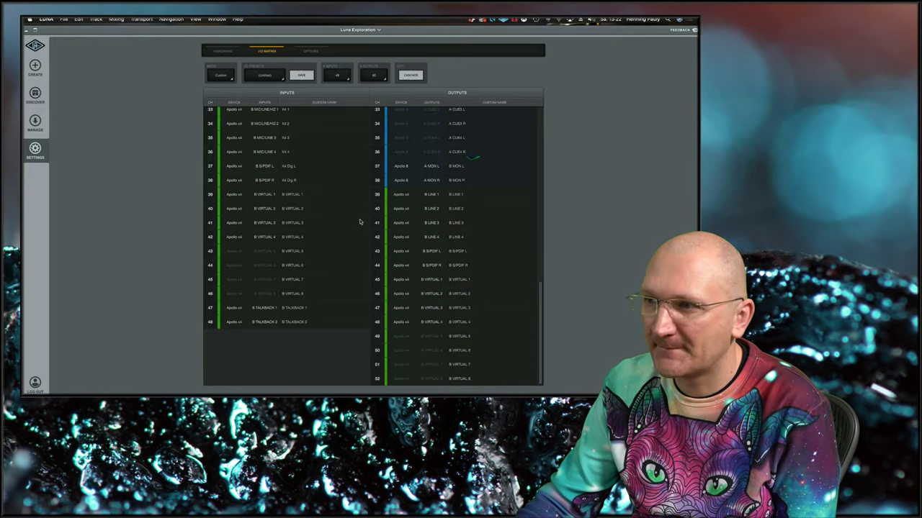
pyautogui.scroll(10, 360, 222)
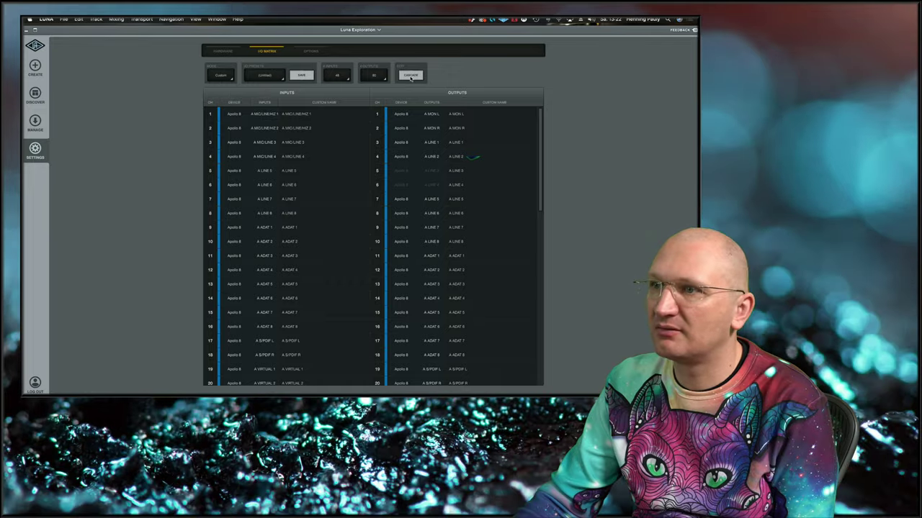
pyautogui.scroll(-3, 367, 149)
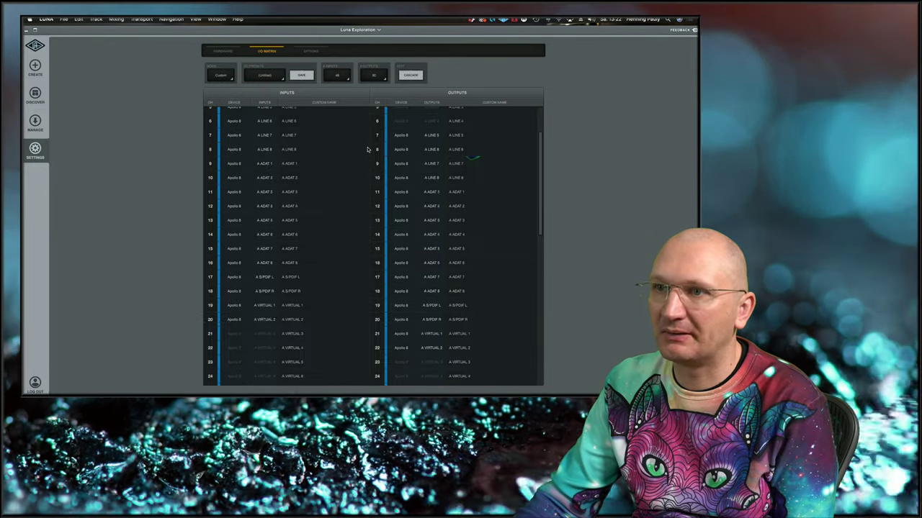
pyautogui.scroll(-3, 365, 168)
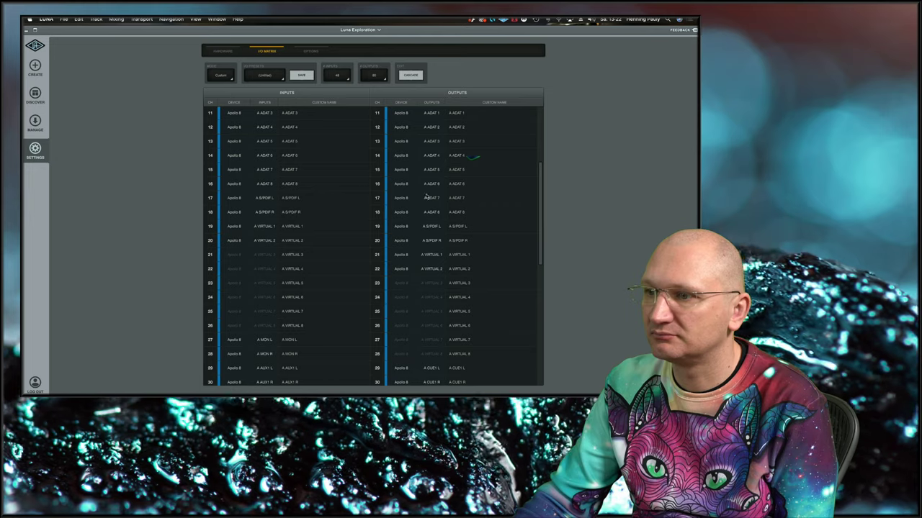
pyautogui.scroll(-10, 481, 212)
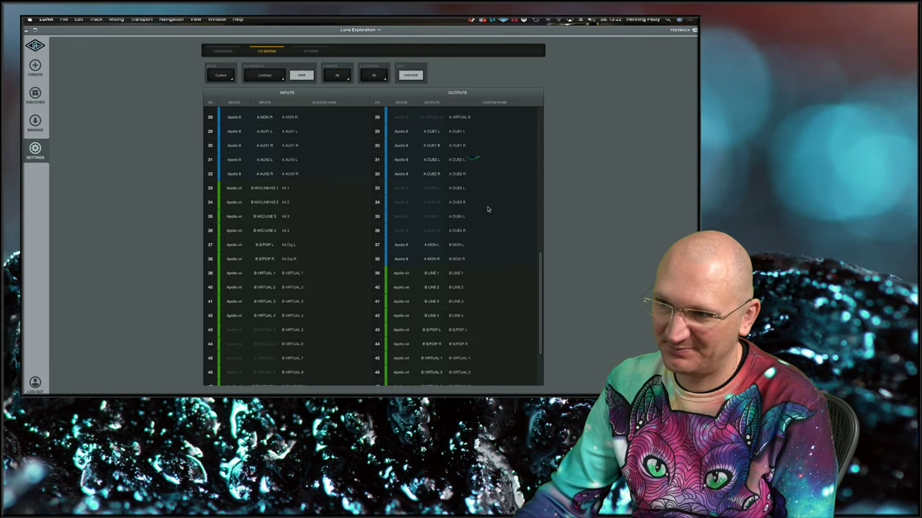
pyautogui.scroll(-3, 487, 209)
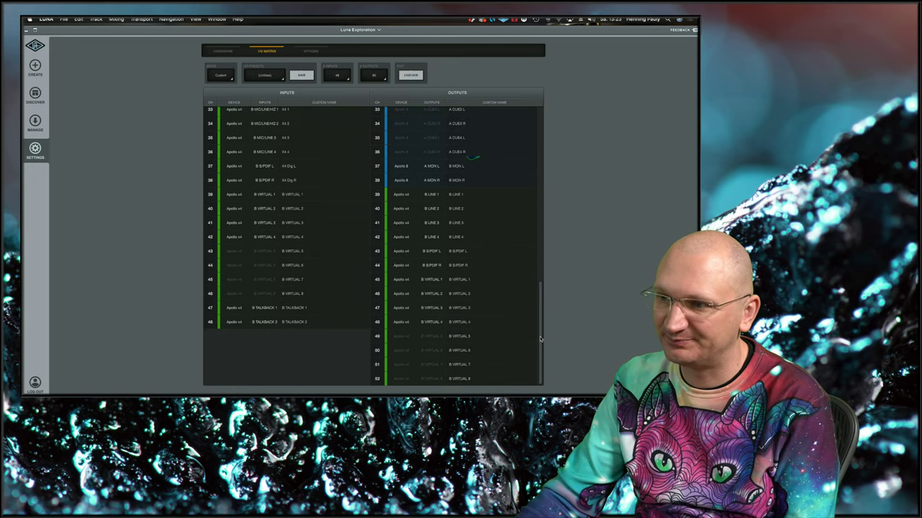
pyautogui.moveTo(540, 339)
pyautogui.mouseDown()
pyautogui.moveTo(544, 156)
pyautogui.moveTo(530, 345)
pyautogui.mouseUp()
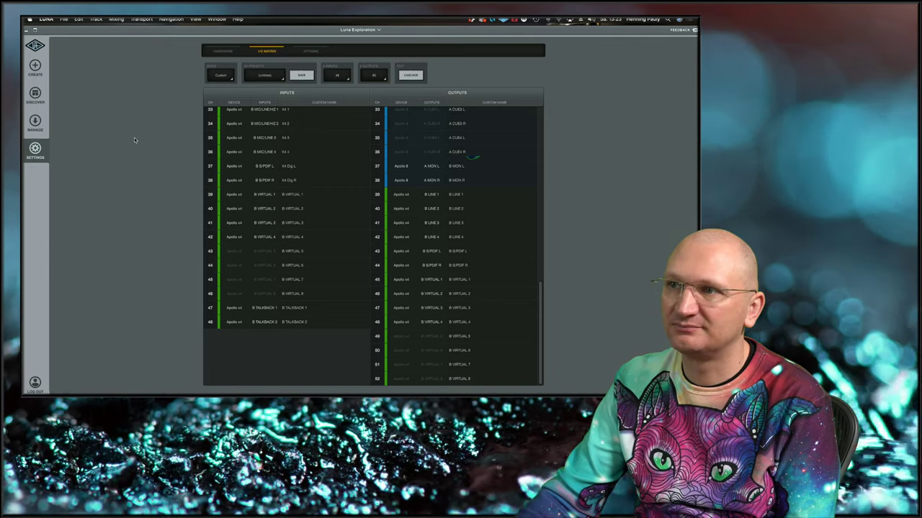
# - View the list of LUNA products, then go back to the session and show its timeline
pyautogui.click(39, 122)
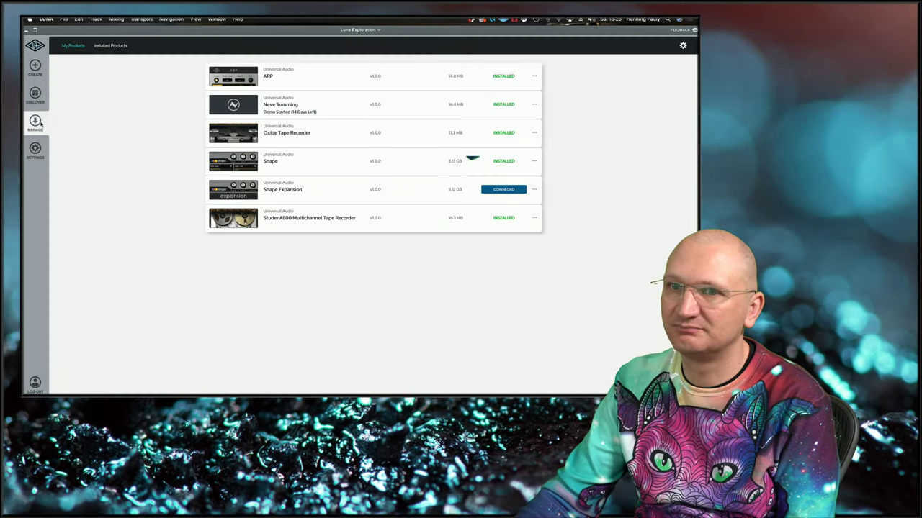
pyautogui.click(35, 45)
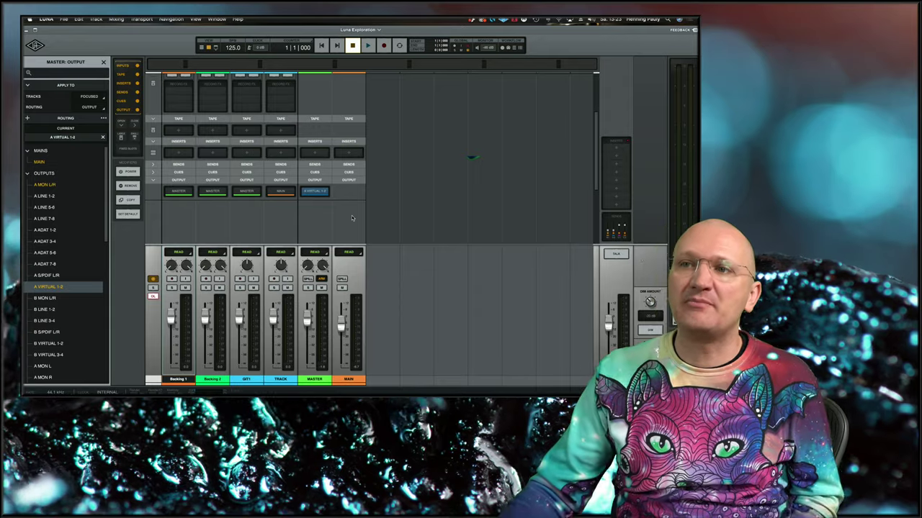
pyautogui.press('super+equal')
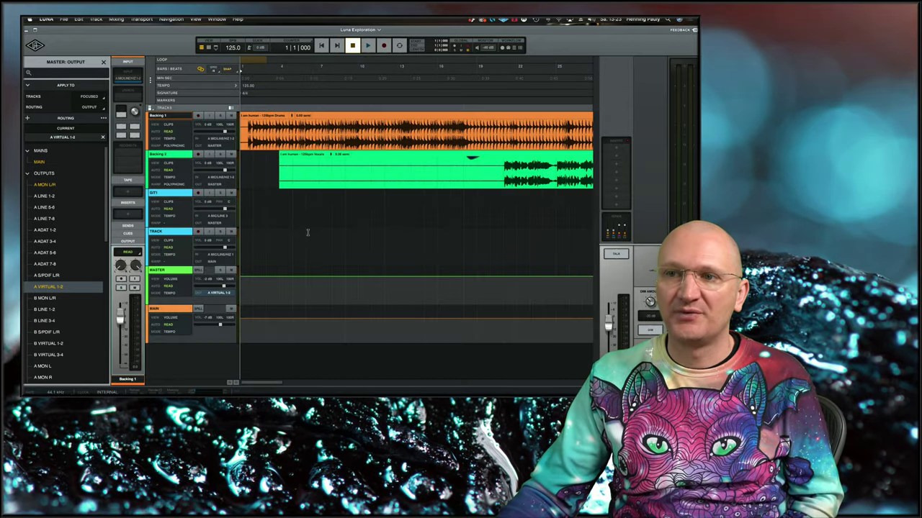
# - Place the playhead at 6|4|000 and go through the MAIN, MASTER, TRACK, GIT1 and Backing 2 tracks
pyautogui.click(314, 225)
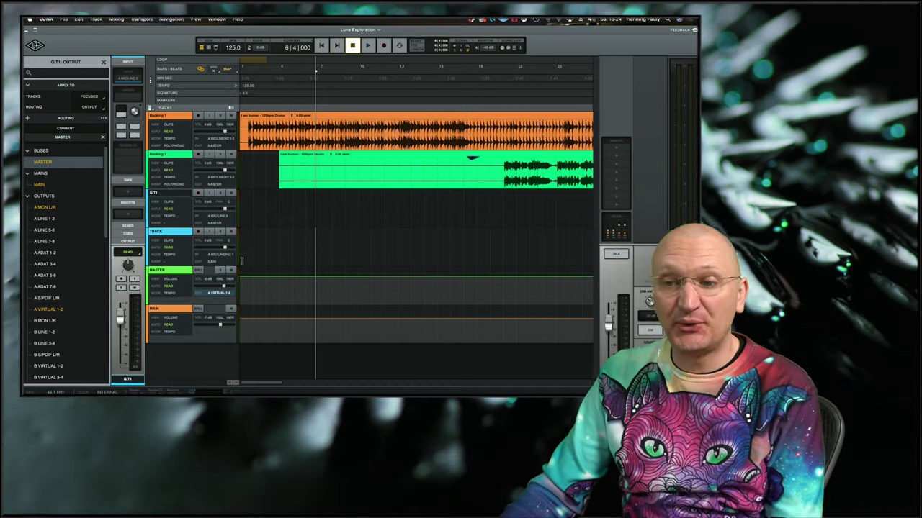
pyautogui.click(189, 319)
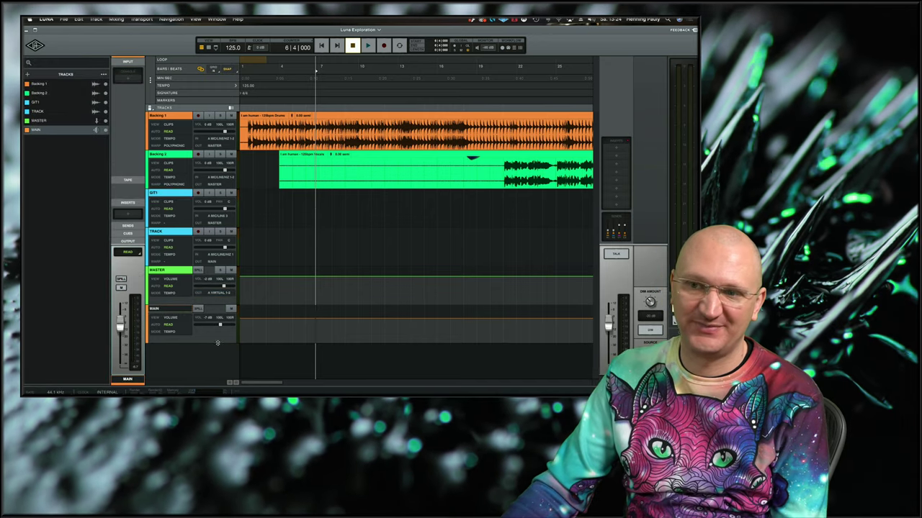
pyautogui.click(186, 272)
pyautogui.click(181, 234)
pyautogui.click(182, 195)
pyautogui.click(183, 162)
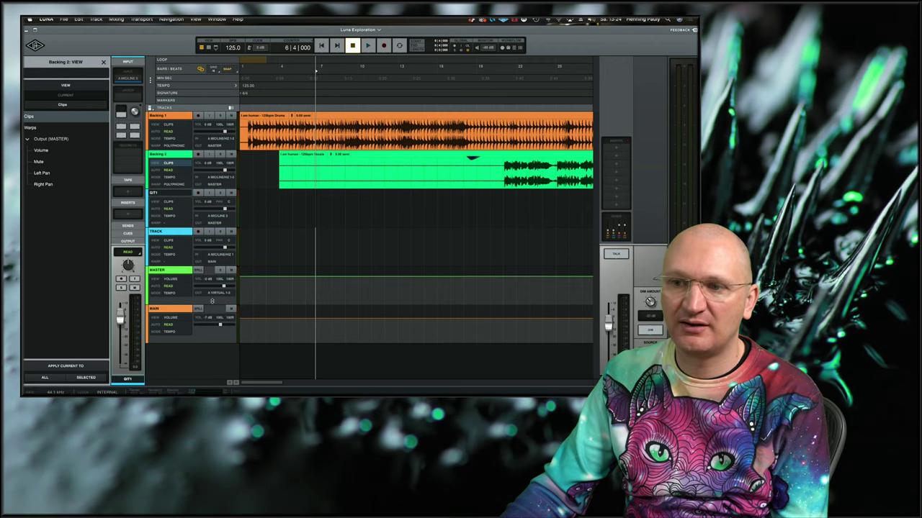
# - Examine the output destinations available to the MASTER bus and the cue and output sections of GIT1's channel strip
pyautogui.click(223, 294)
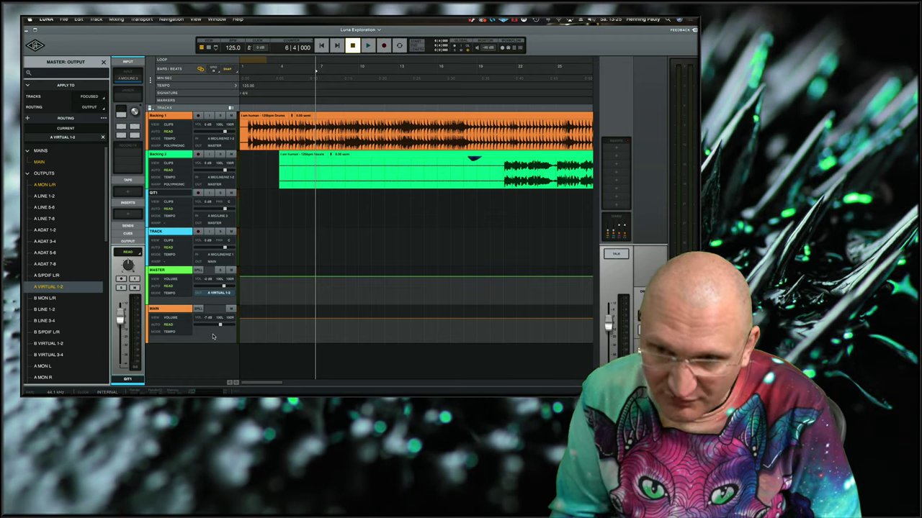
pyautogui.scroll(-5, 68, 281)
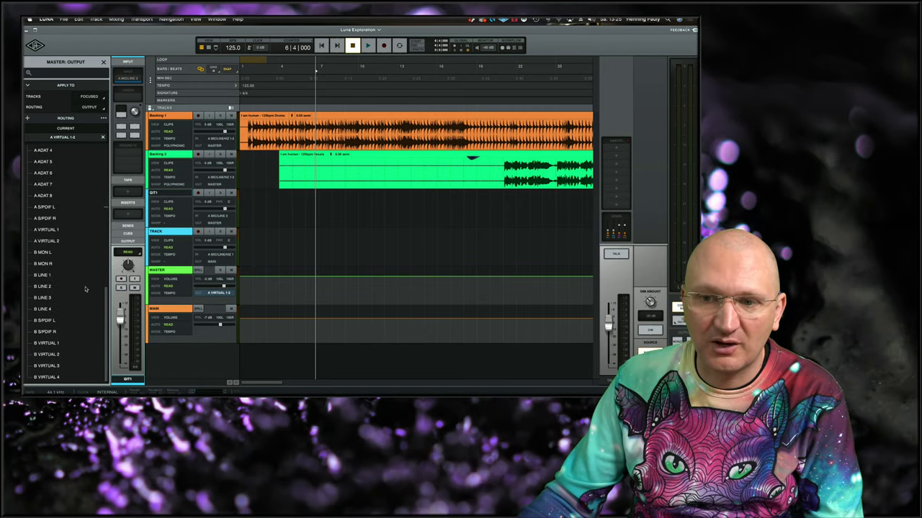
pyautogui.scroll(4, 85, 290)
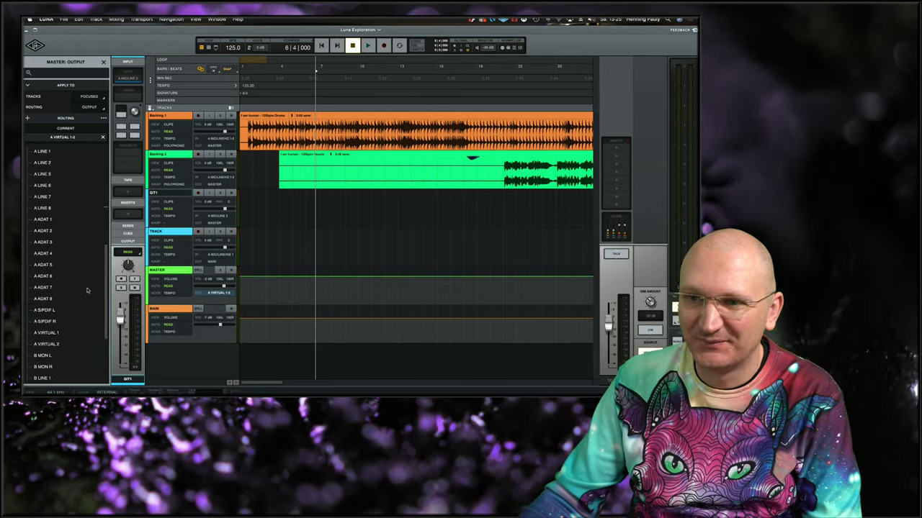
pyautogui.scroll(2, 88, 290)
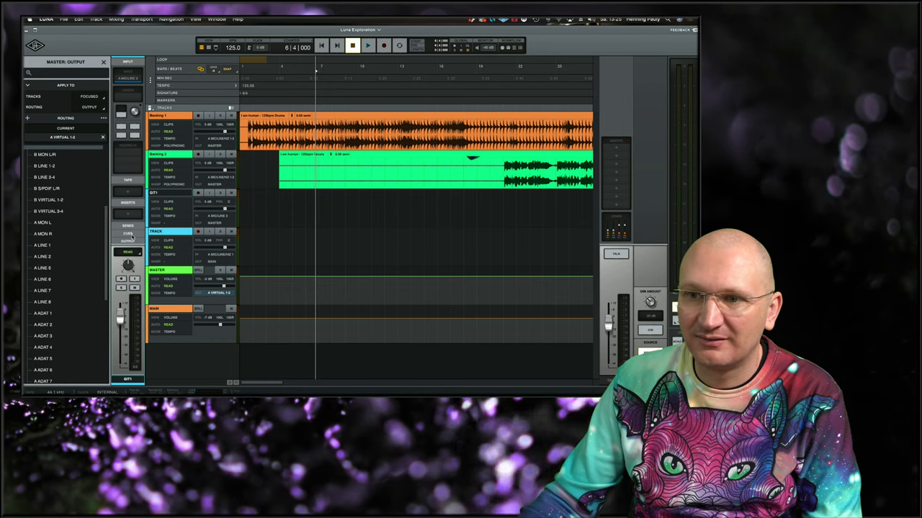
pyautogui.scroll(-5, 132, 236)
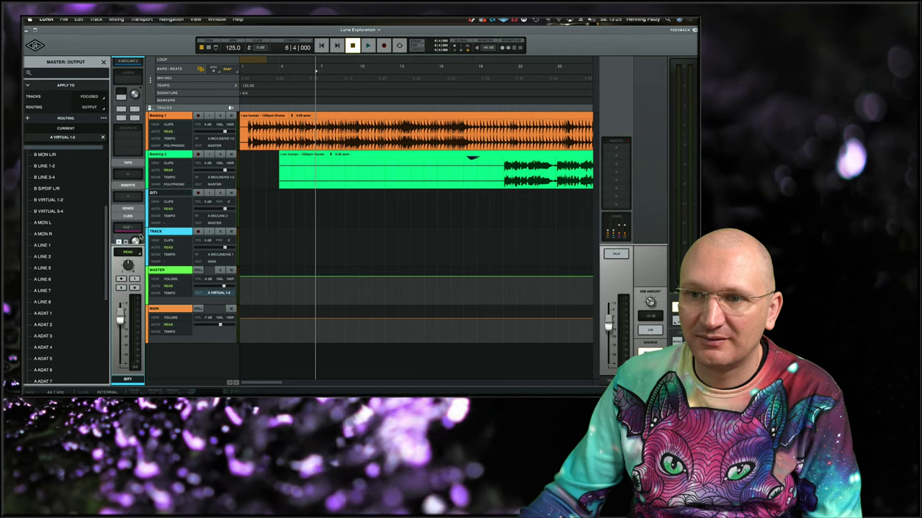
pyautogui.scroll(-3, 141, 238)
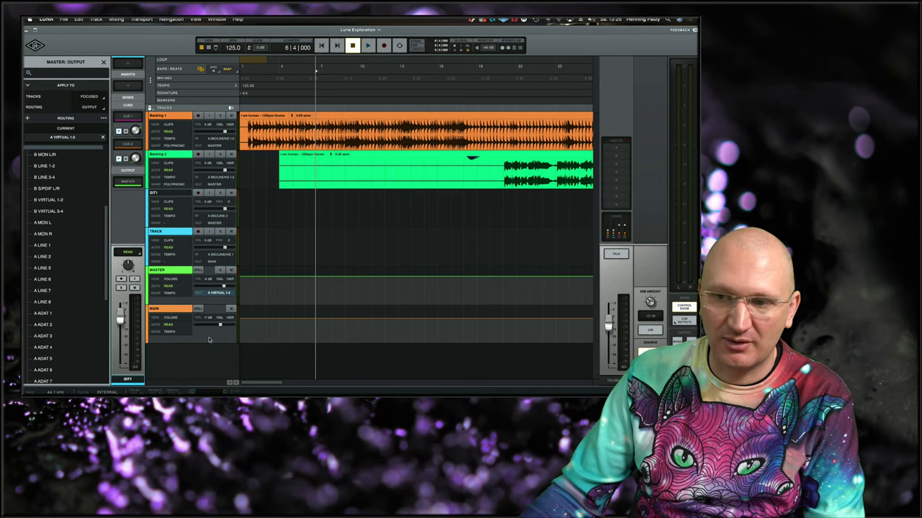
# - Select the MAIN track and view its name and comments information
pyautogui.click(186, 311)
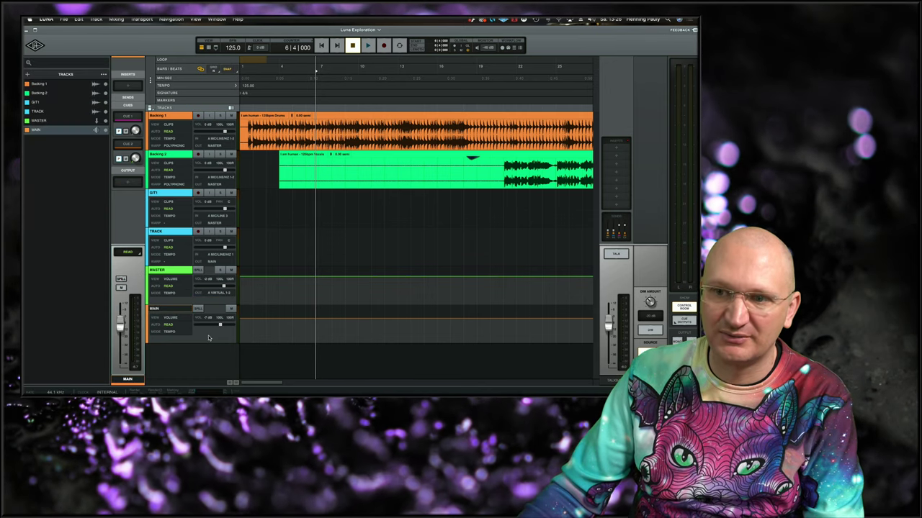
pyautogui.doubleClick(49, 133)
pyautogui.click(151, 129)
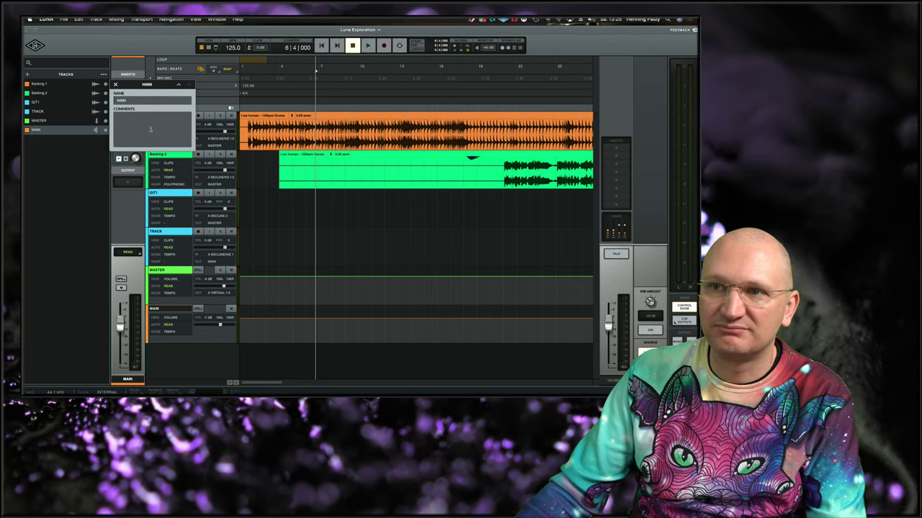
pyautogui.click(116, 85)
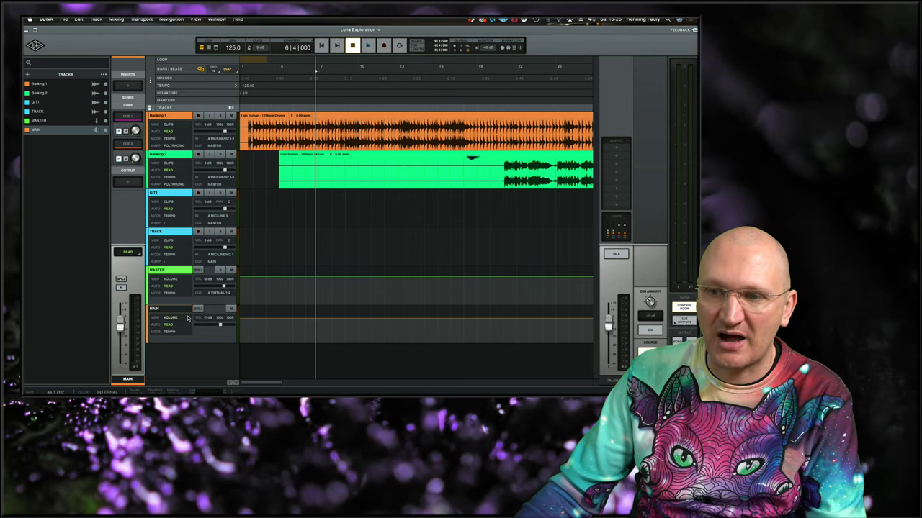
# - Route MAIN's output to A VIRTUAL 1-2 and briefly play the session to test the routing
pyautogui.click(133, 185)
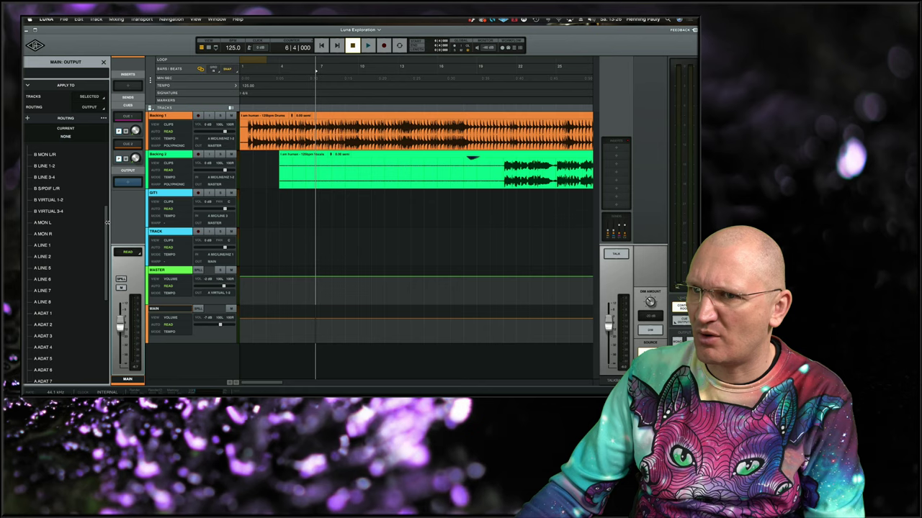
pyautogui.scroll(5, 106, 224)
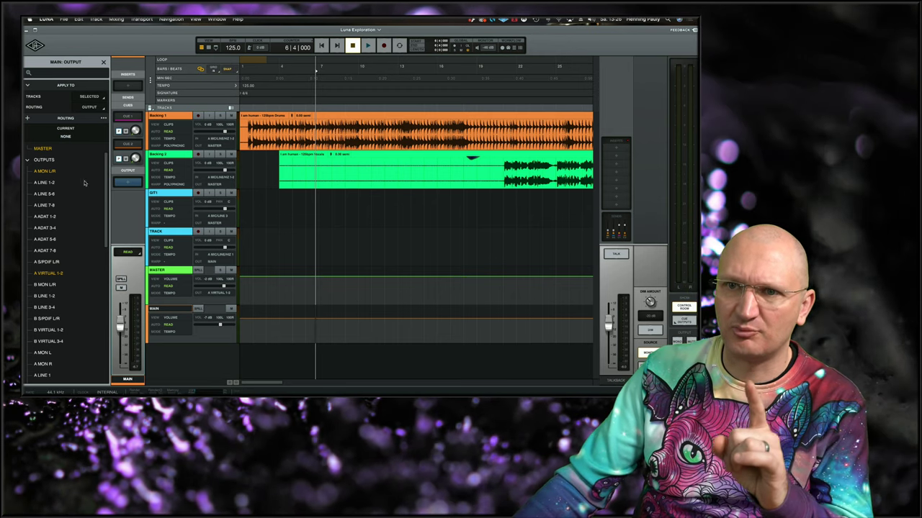
pyautogui.click(49, 273)
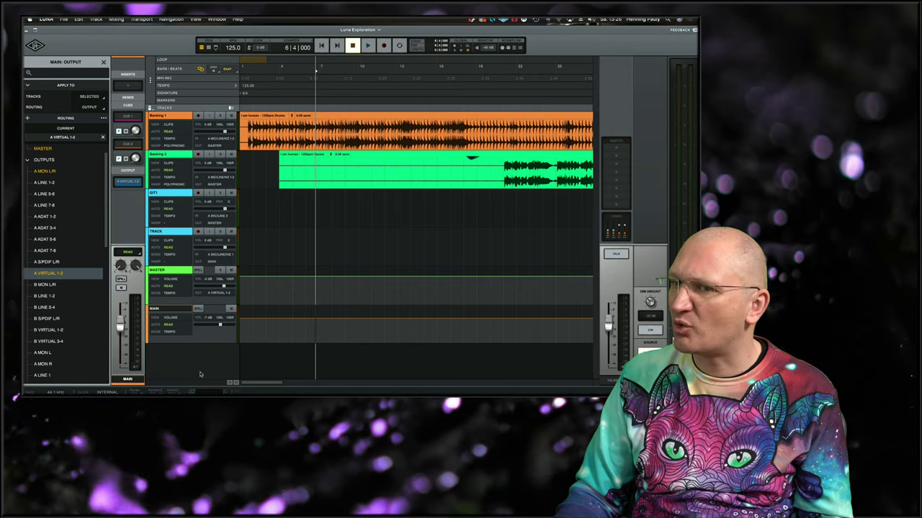
pyautogui.press('space')
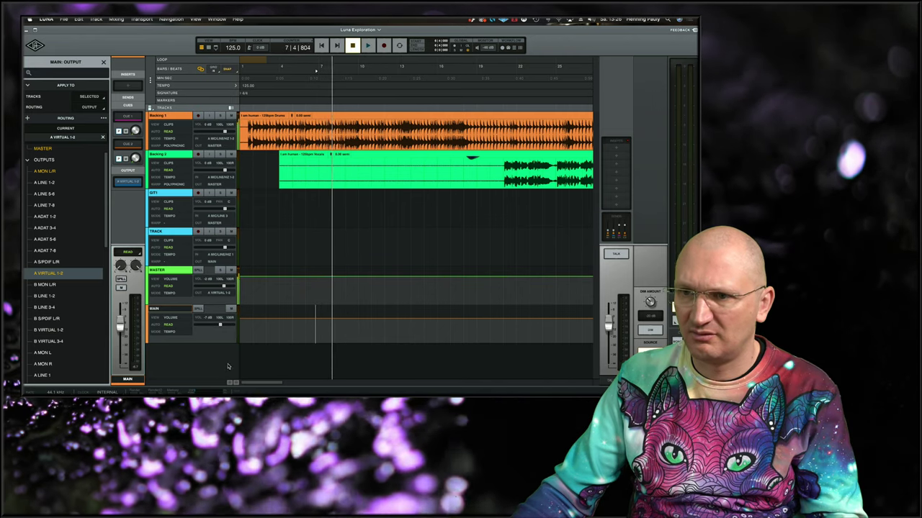
pyautogui.press('space')
# - Route the MASTER bus output to MAIN
pyautogui.click(219, 294)
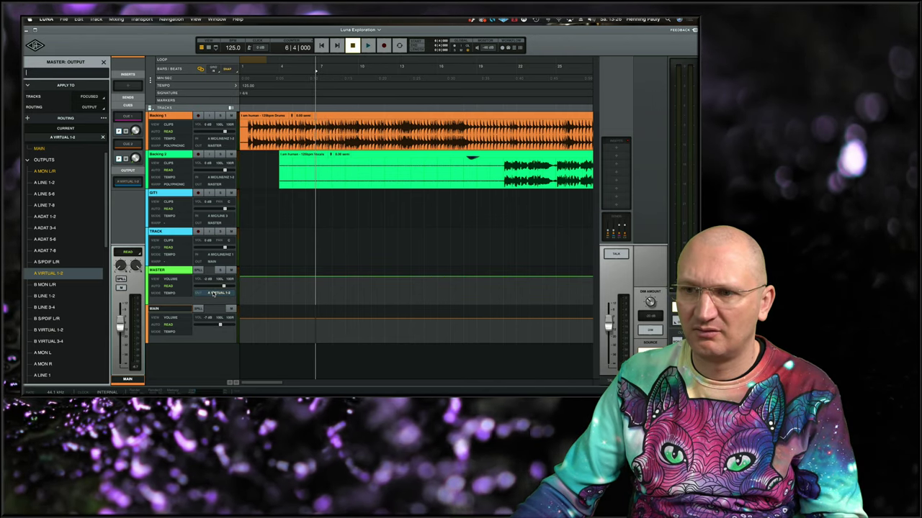
pyautogui.click(213, 295)
pyautogui.click(213, 295)
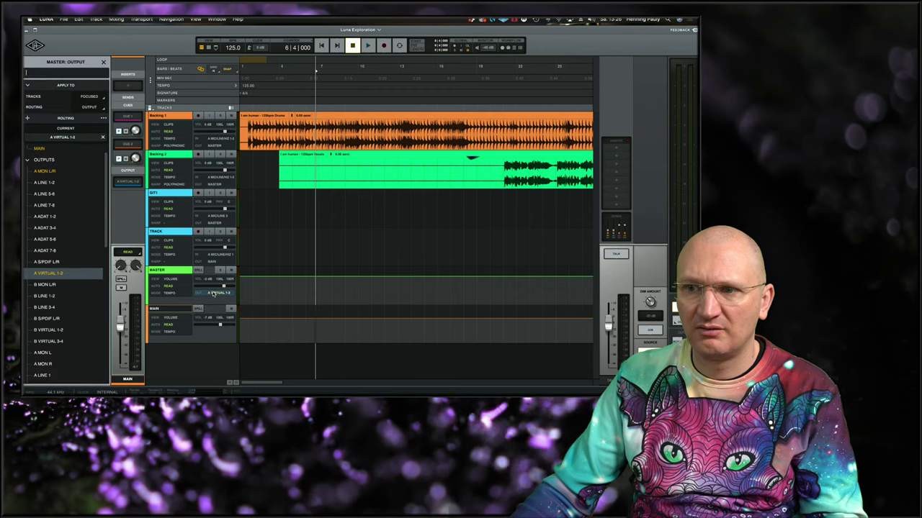
pyautogui.click(213, 295)
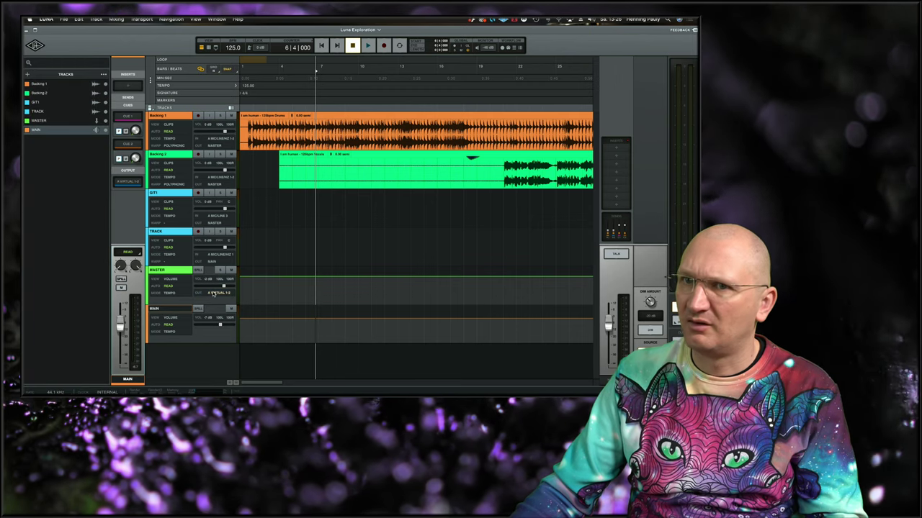
pyautogui.click(213, 294)
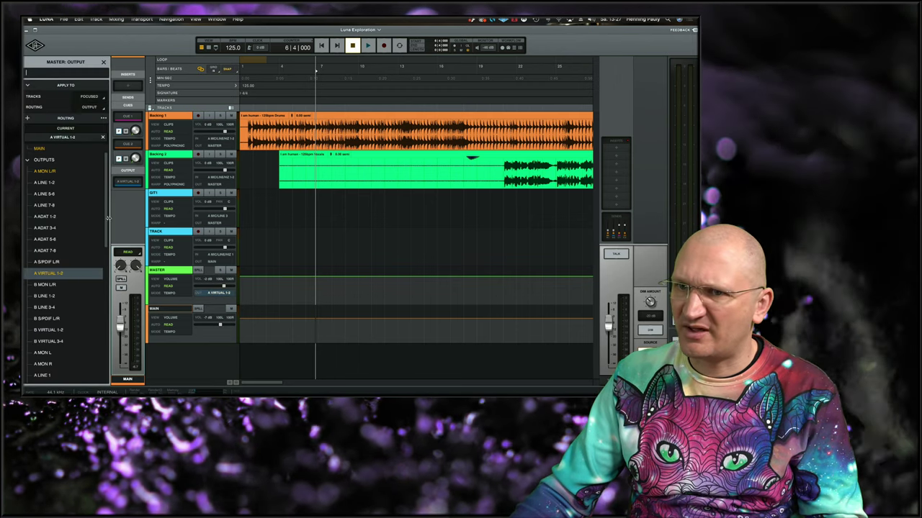
pyautogui.scroll(2, 104, 218)
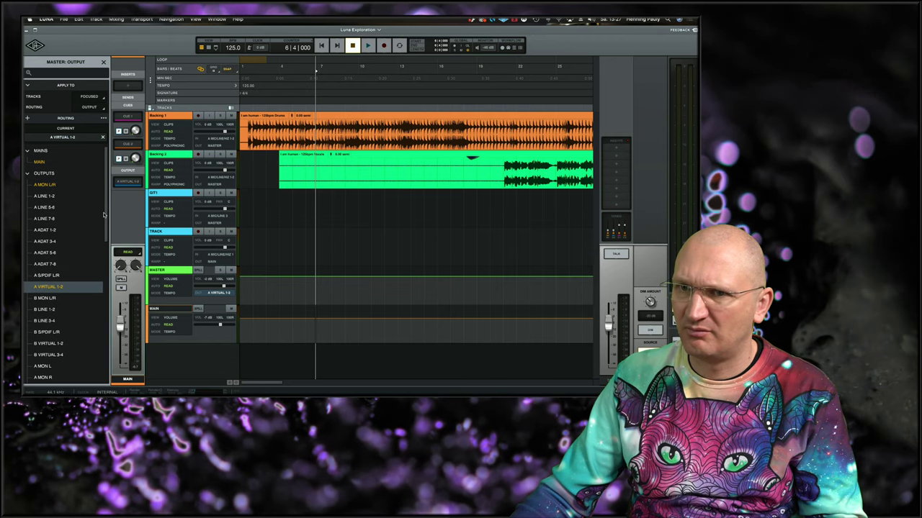
pyautogui.click(42, 163)
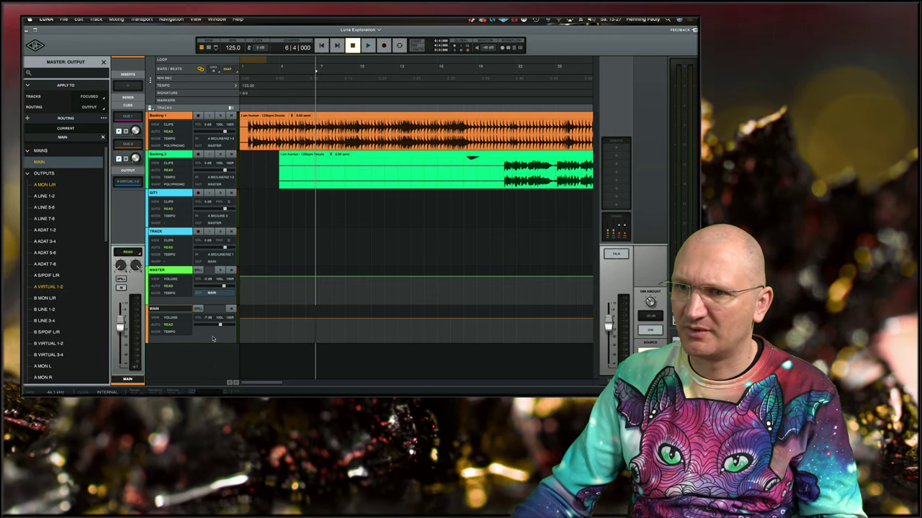
# - Compare the MASTER and MAIN channel strips, inspect all channels' outputs in the mixer, and return to the timeline
pyautogui.click(186, 271)
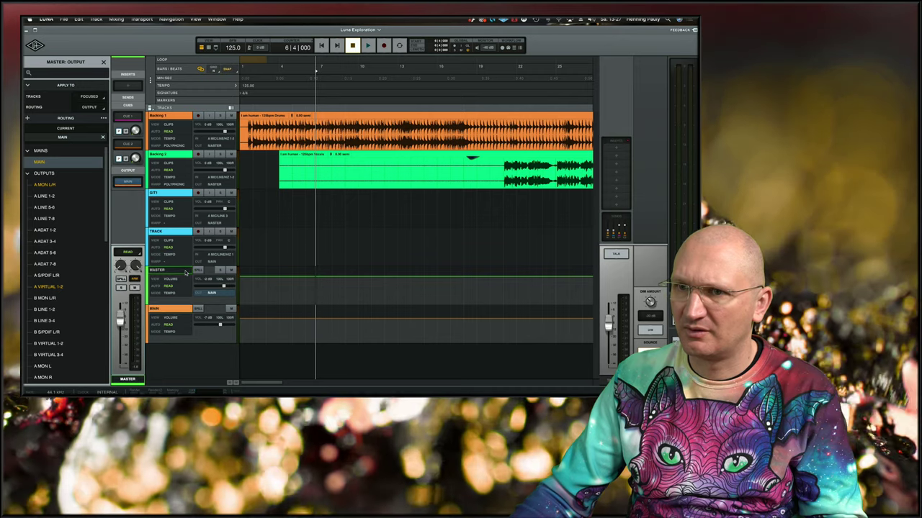
pyautogui.click(181, 308)
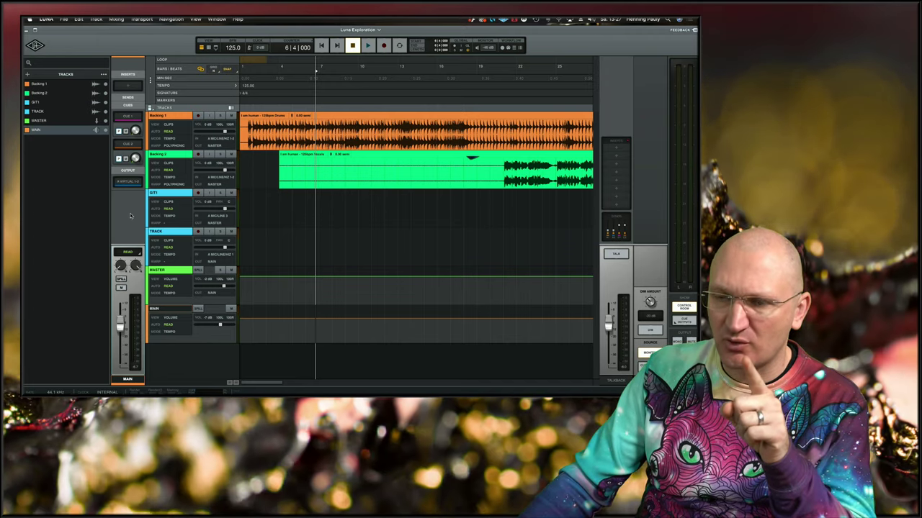
pyautogui.click(210, 48)
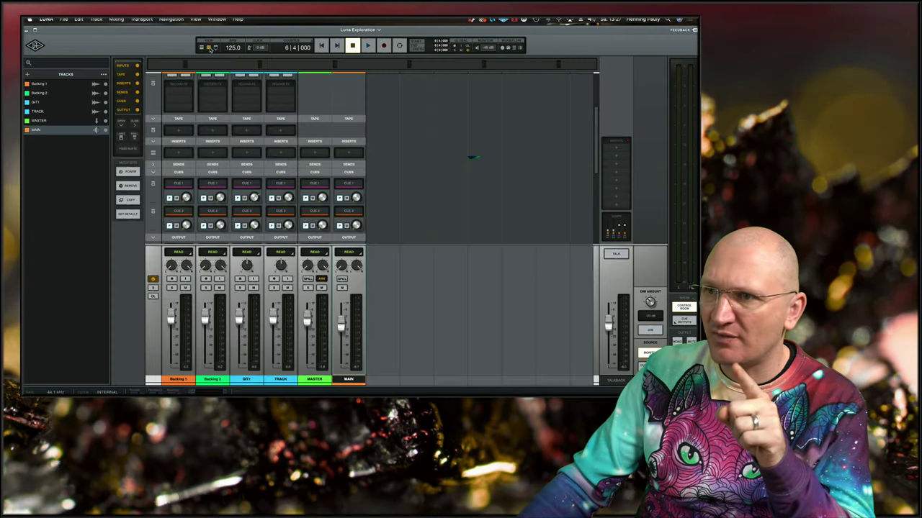
pyautogui.scroll(-2, 413, 244)
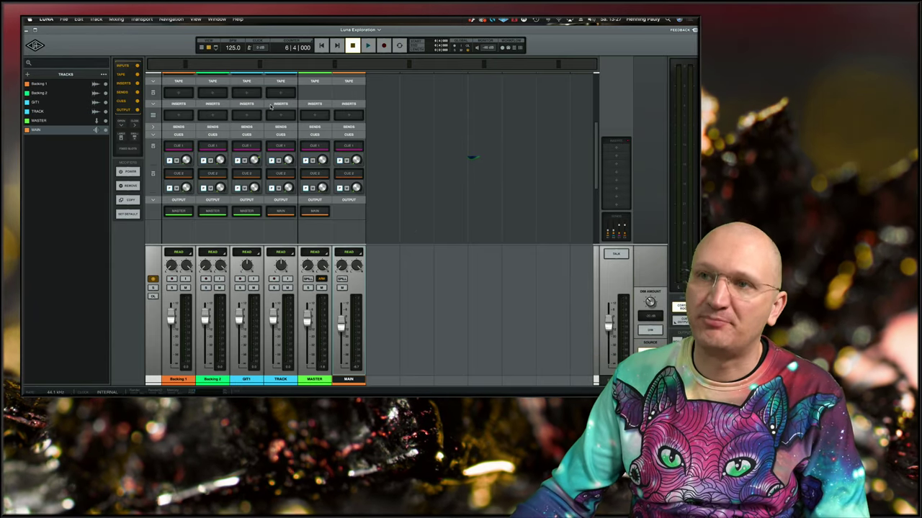
pyautogui.press('super+equal')
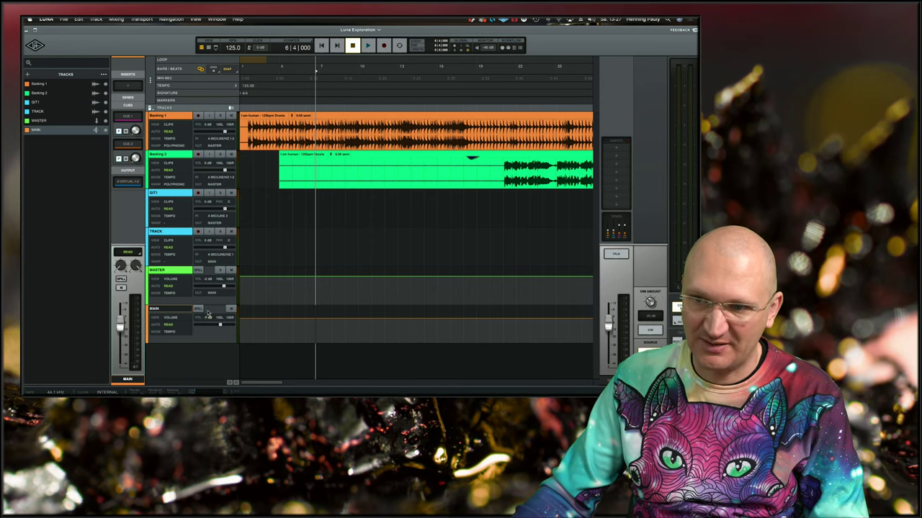
# - Hide the Focus channel strip beside the timeline and show it again
pyautogui.click(215, 48)
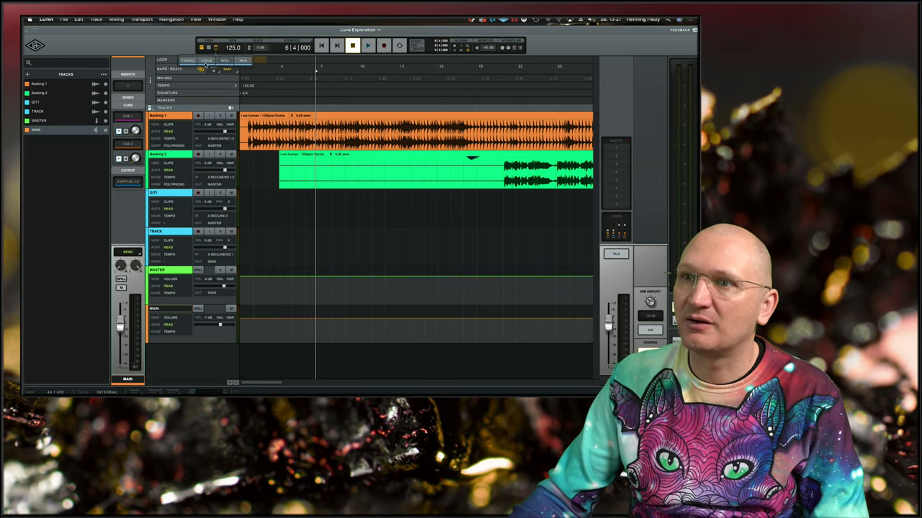
pyautogui.click(207, 61)
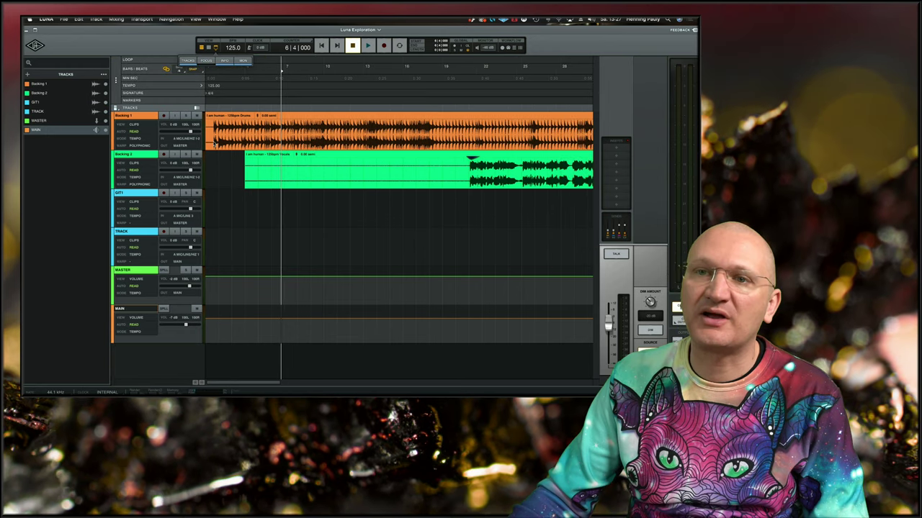
pyautogui.click(207, 62)
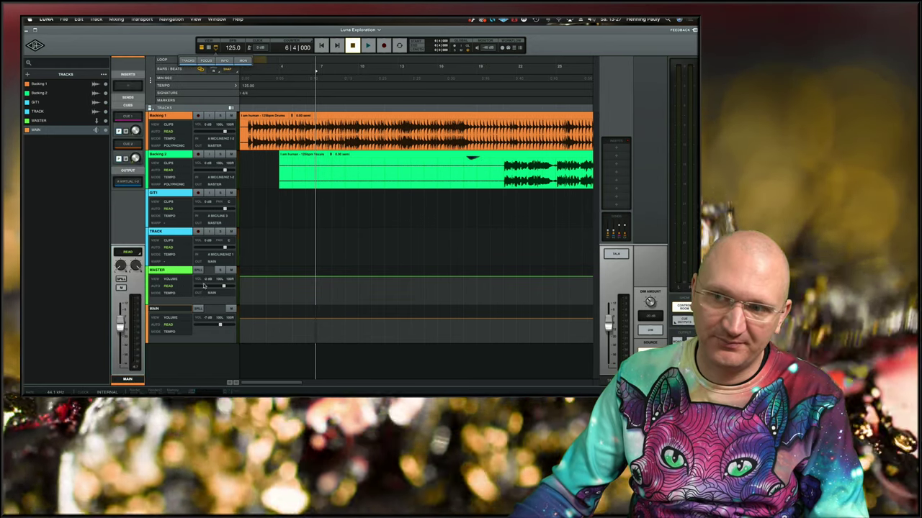
pyautogui.click(213, 339)
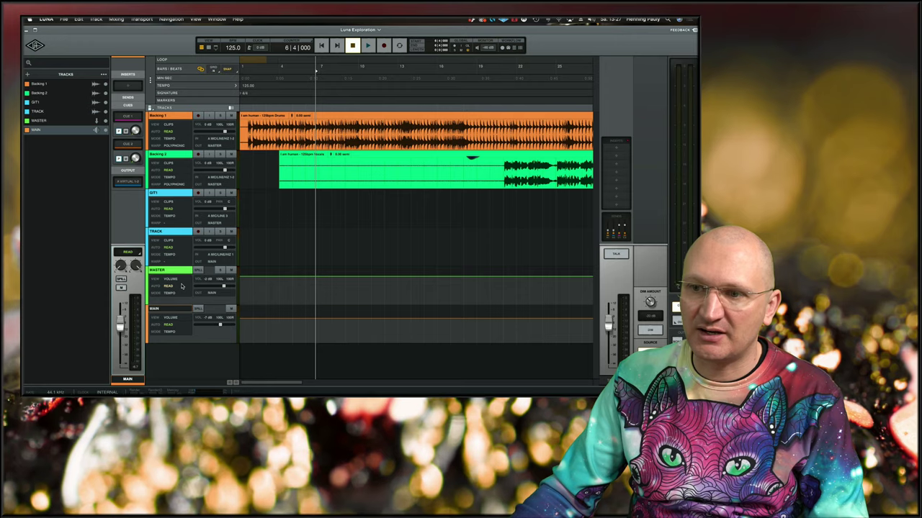
# - Show the output assignment of MASTER and then of MAIN in the focused channel strip
pyautogui.click(184, 284)
pyautogui.click(185, 271)
pyautogui.click(185, 271)
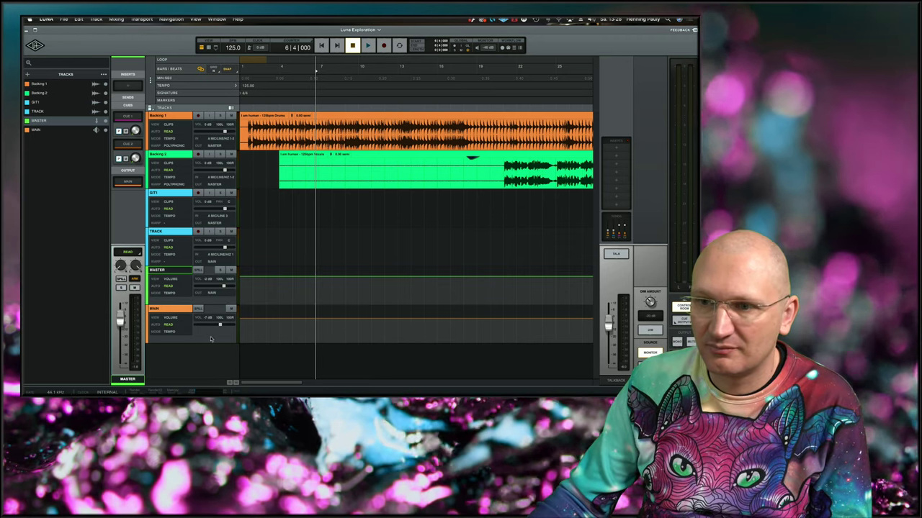
pyautogui.click(194, 321)
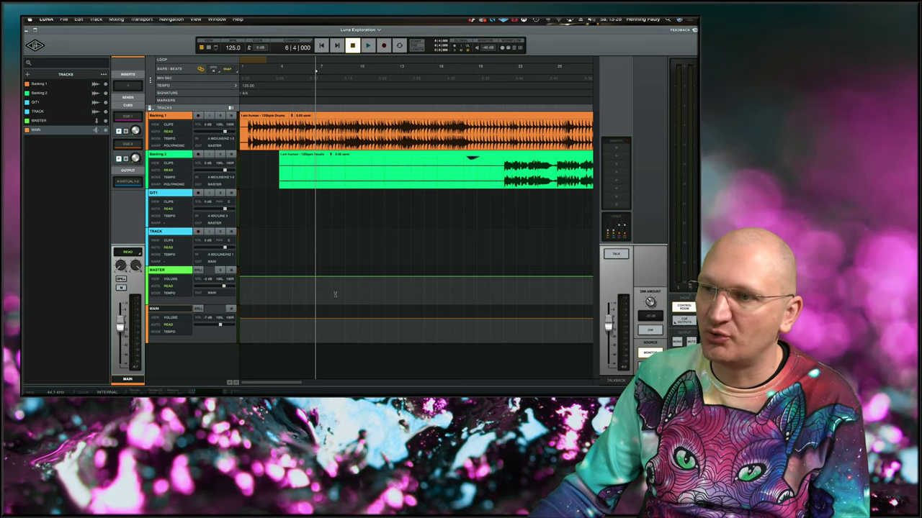
# - Play the session and switch to the Console window to check the channel meters
pyautogui.press('space')
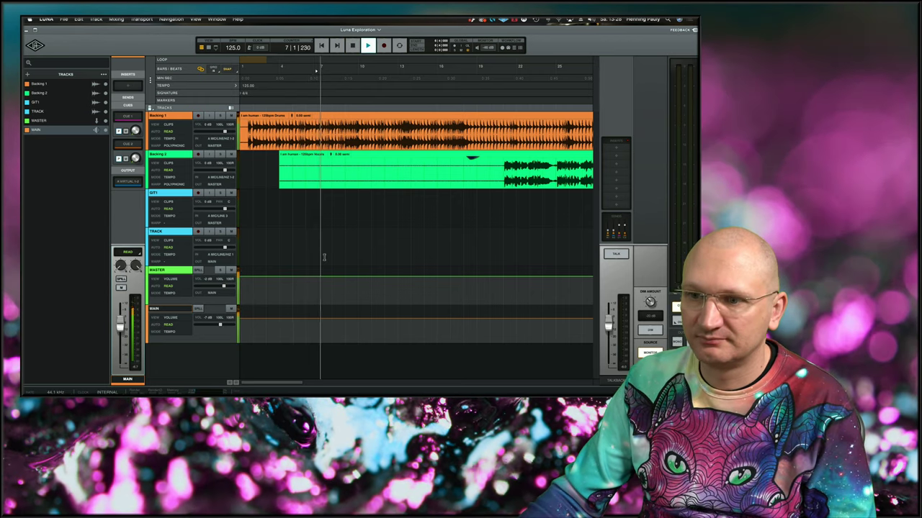
pyautogui.moveTo(420, 374)
pyautogui.click(465, 373)
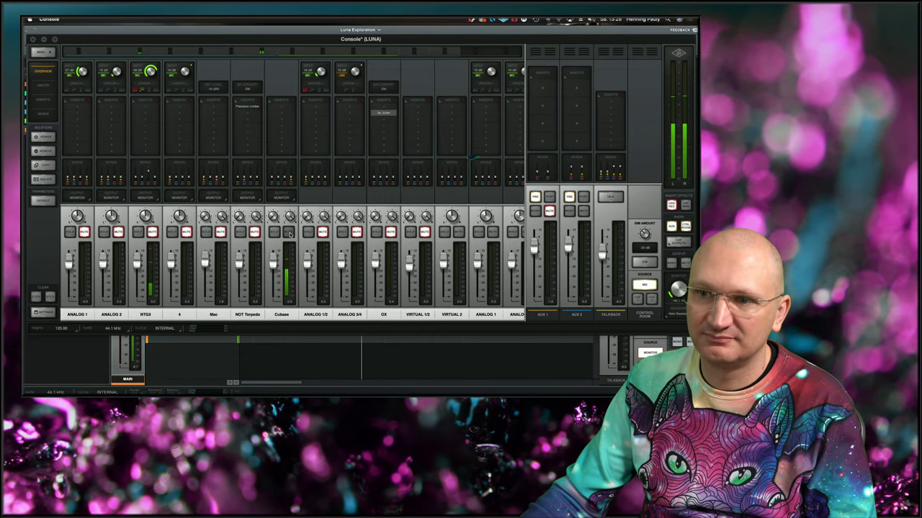
# - Return to the LUNA session window, stop playback and set MAIN's output to A MON L/R
pyautogui.click(356, 363)
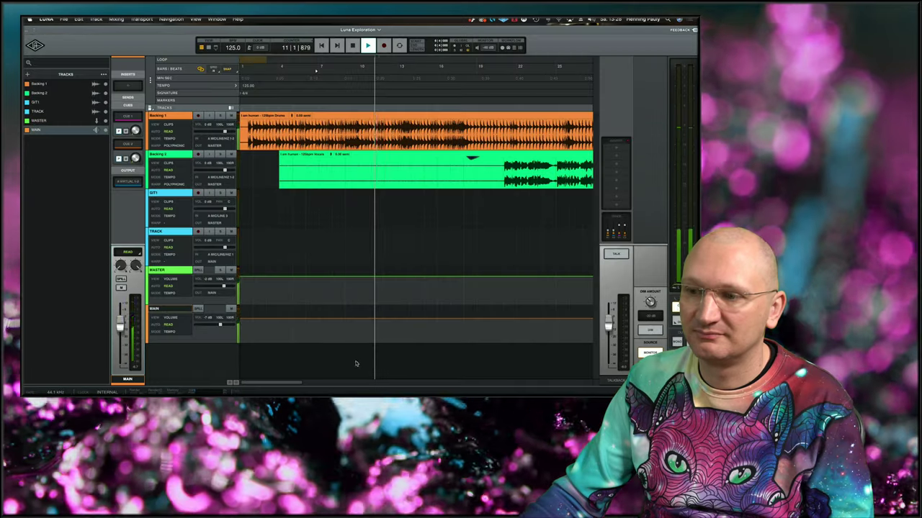
pyautogui.press('space')
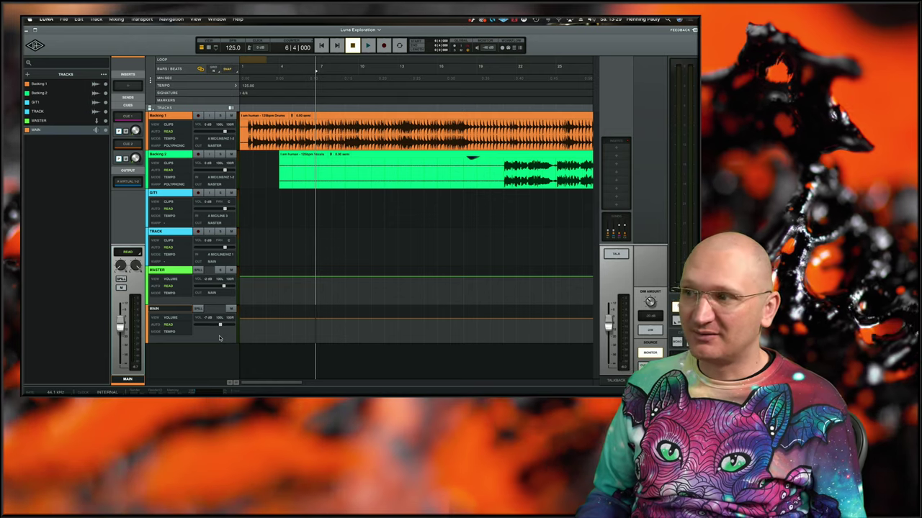
pyautogui.click(130, 182)
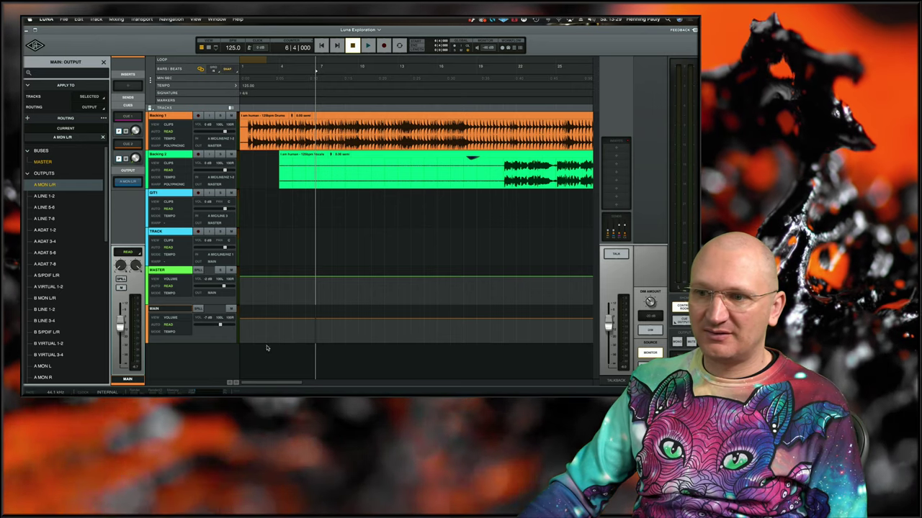
# - Place the playhead in bar 6 on the GIT1 track, play the session briefly and stop
pyautogui.click(310, 221)
pyautogui.press('space')
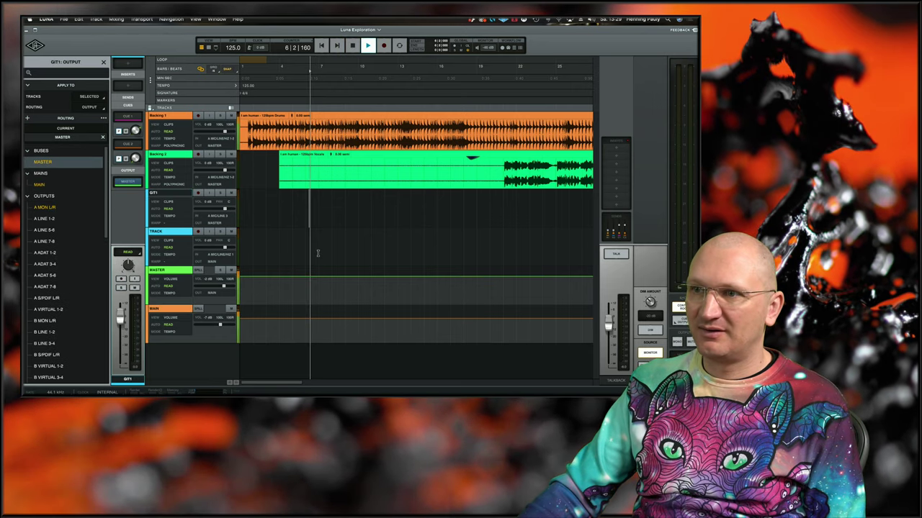
pyautogui.press('space')
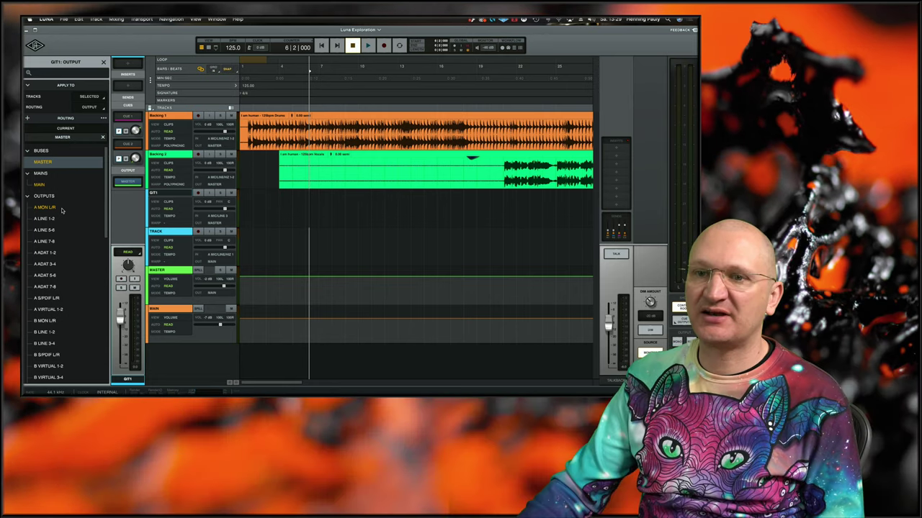
# - Compare the output routing lists of TRACK and MAIN by selecting each in turn
pyautogui.click(323, 247)
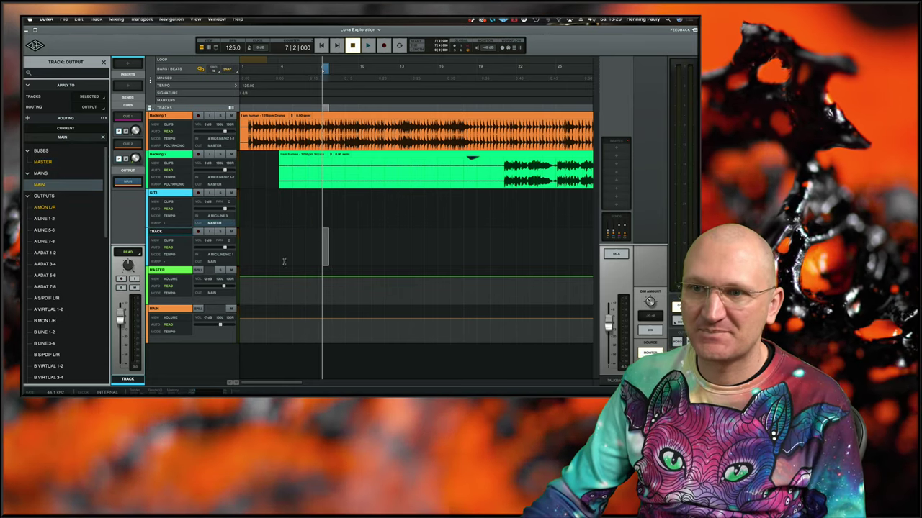
pyautogui.click(295, 235)
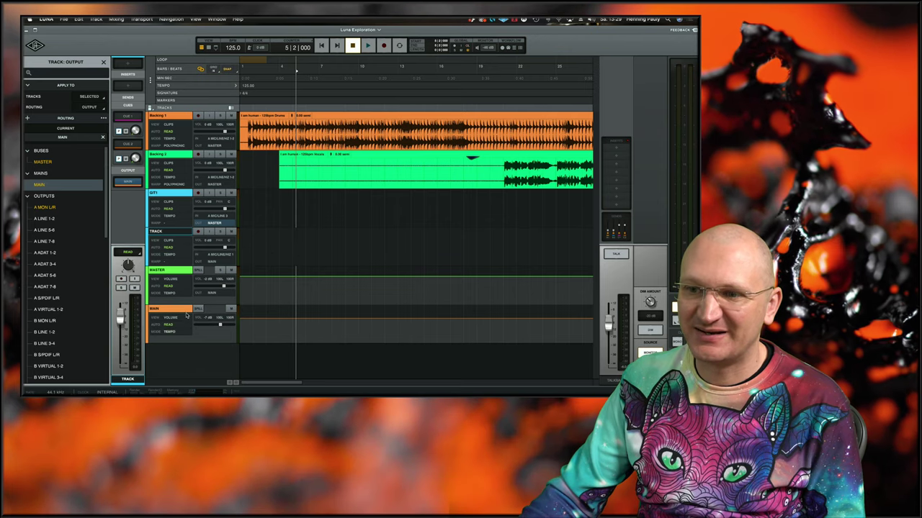
pyautogui.click(128, 181)
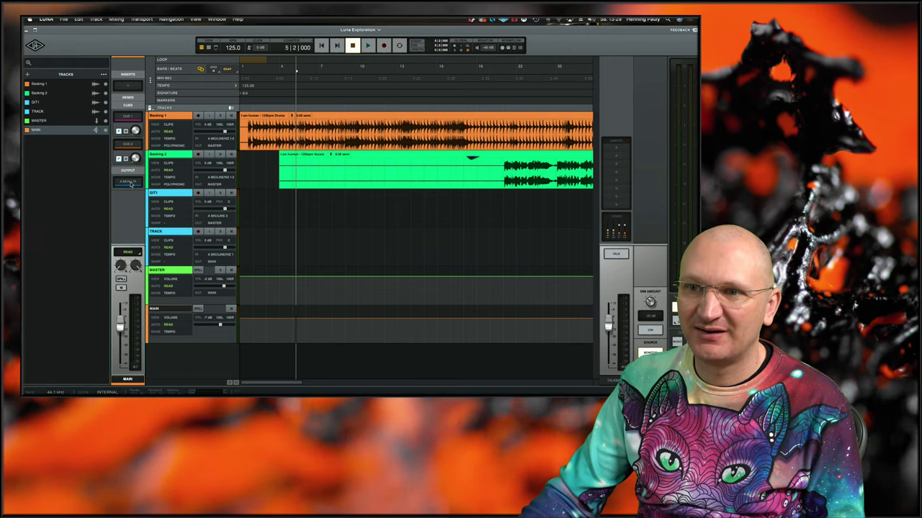
pyautogui.click(128, 182)
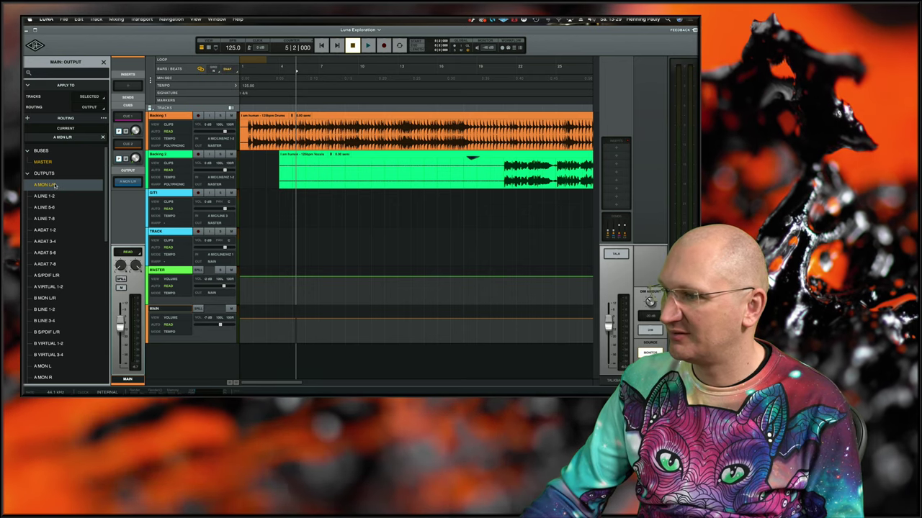
pyautogui.click(305, 245)
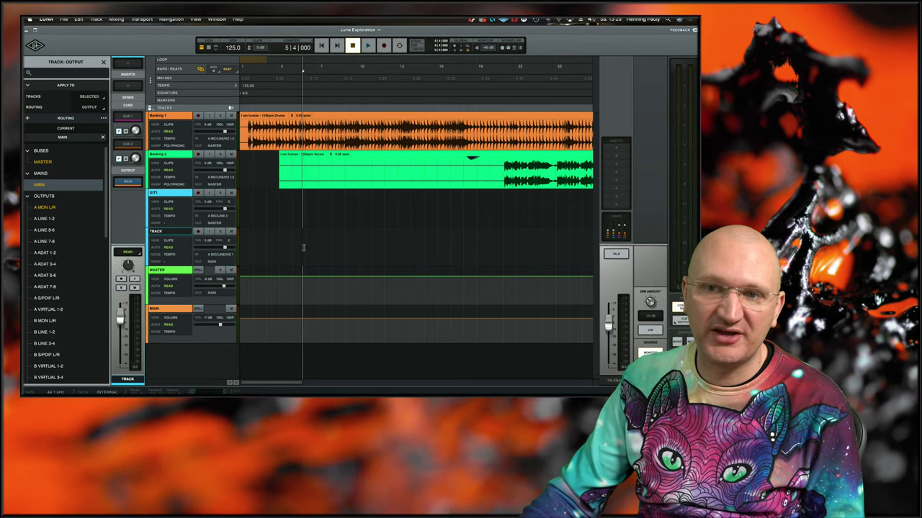
# - Select MAIN, play the session from bar 5 to check its meter, and stop
pyautogui.click(302, 337)
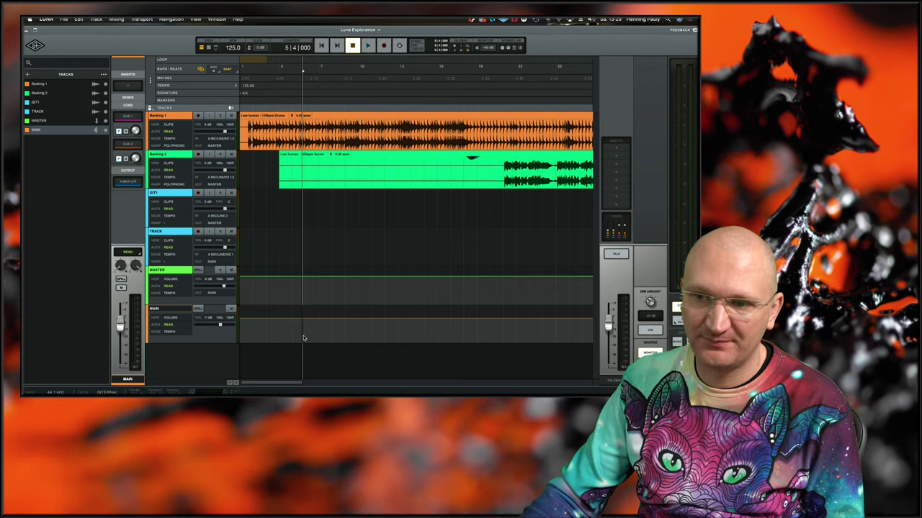
pyautogui.press('space')
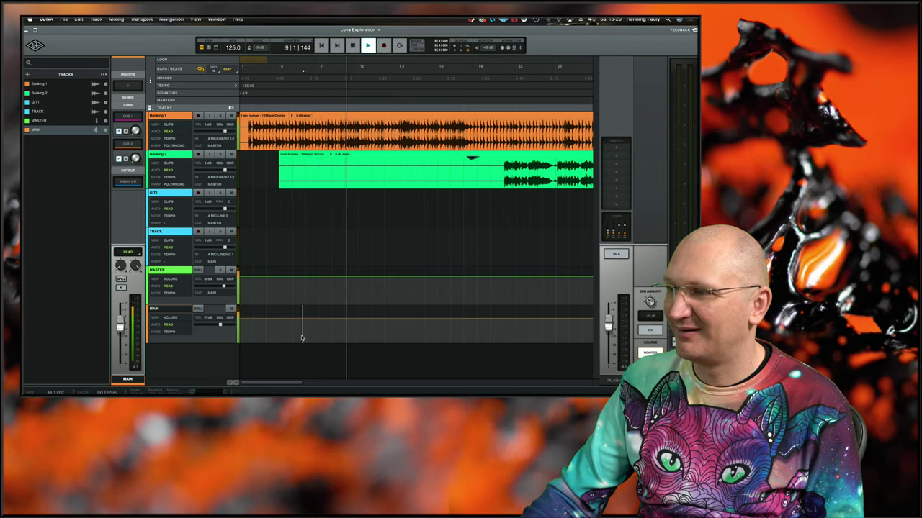
pyautogui.press('space')
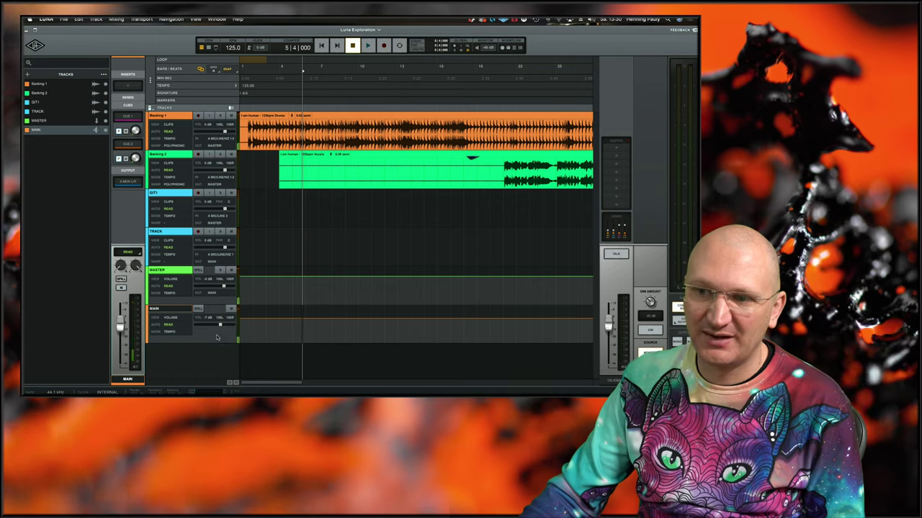
# - Set MAIN's output to A VIRTUAL 1-2 and place the playhead at bar 4 on the GIT1 track
pyautogui.click(128, 182)
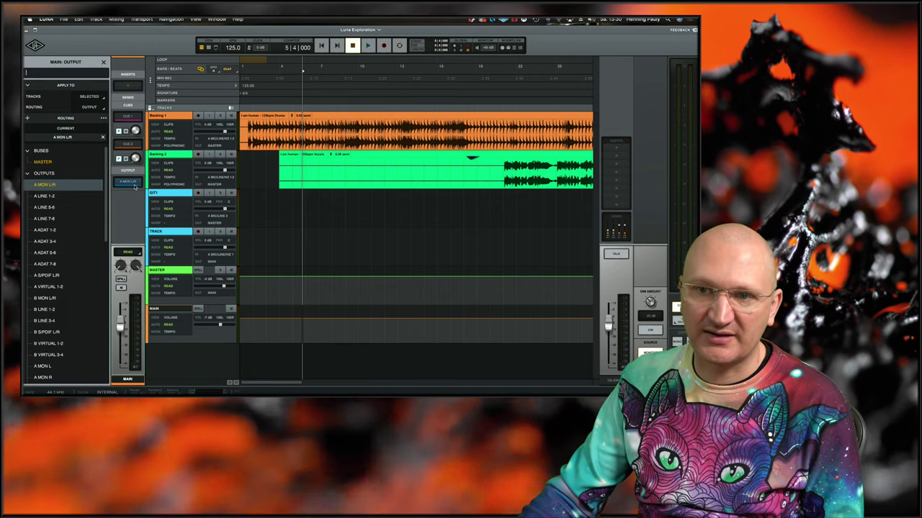
pyautogui.click(60, 287)
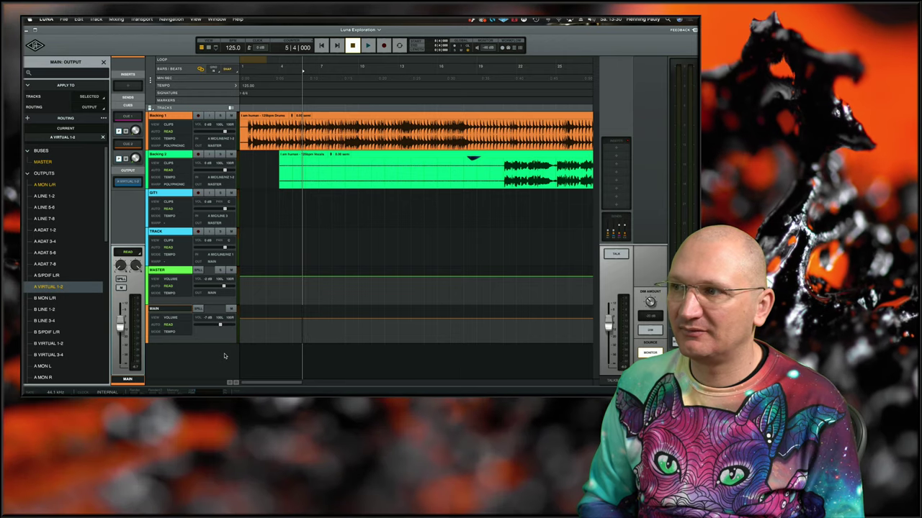
pyautogui.click(282, 220)
pyautogui.click(278, 221)
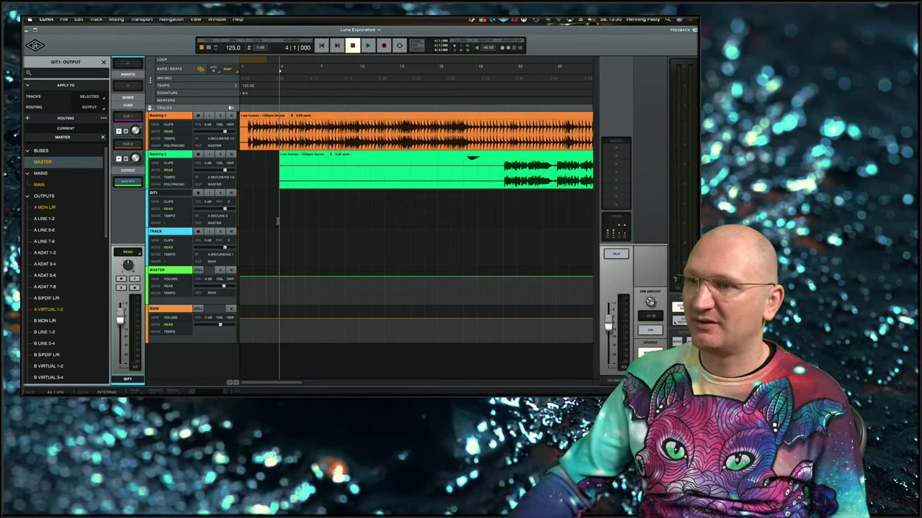
# - Move the Backing 2 clip to the start of the timeline at bar 1
pyautogui.click(326, 176)
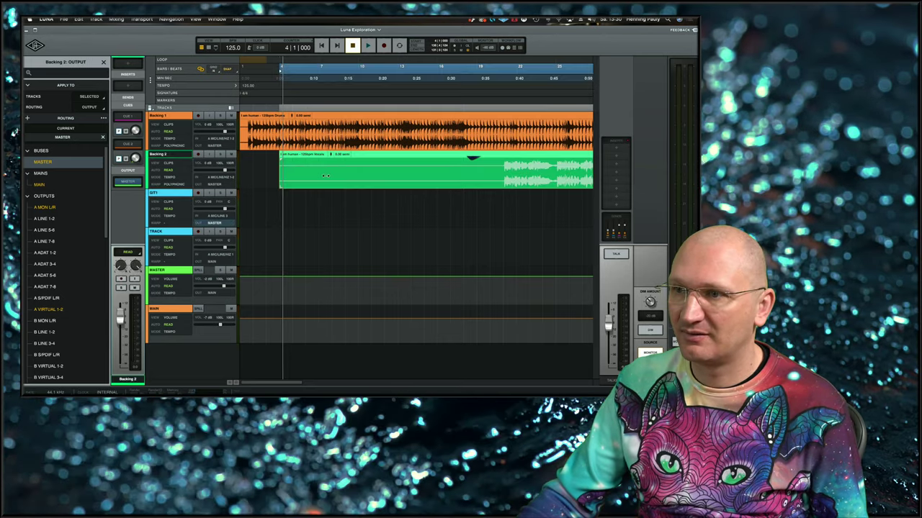
pyautogui.moveTo(326, 175); pyautogui.dragTo(209, 181)
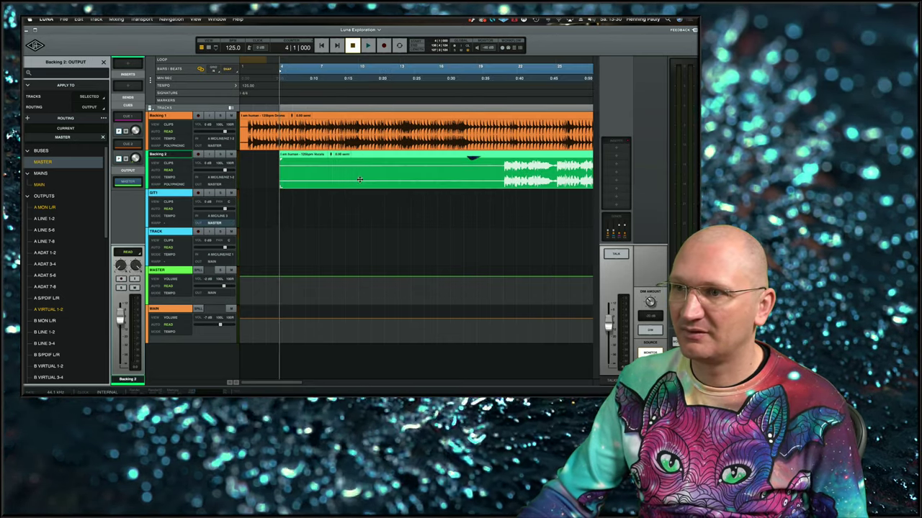
pyautogui.moveTo(367, 176); pyautogui.dragTo(328, 177)
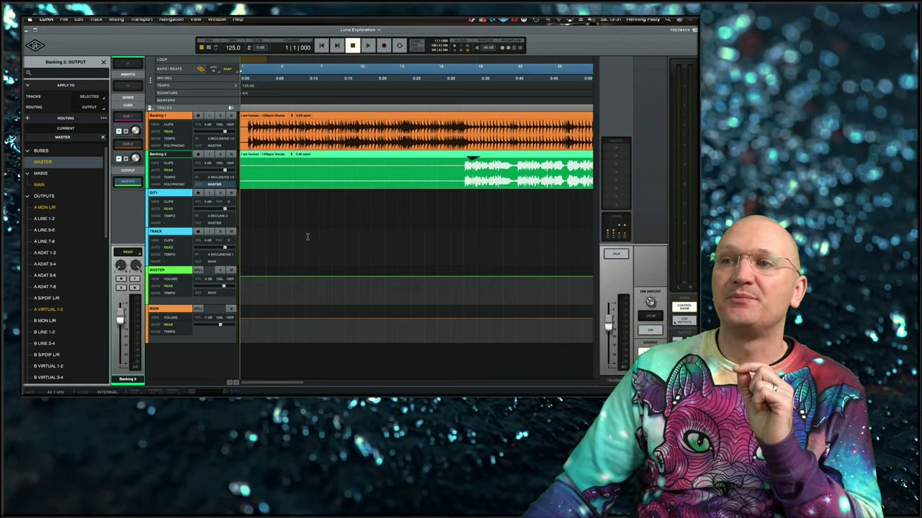
# - Collapse and reopen the Output section of the Backing 2 channel strip, collapse its Cues section and look over the strip
pyautogui.click(138, 173)
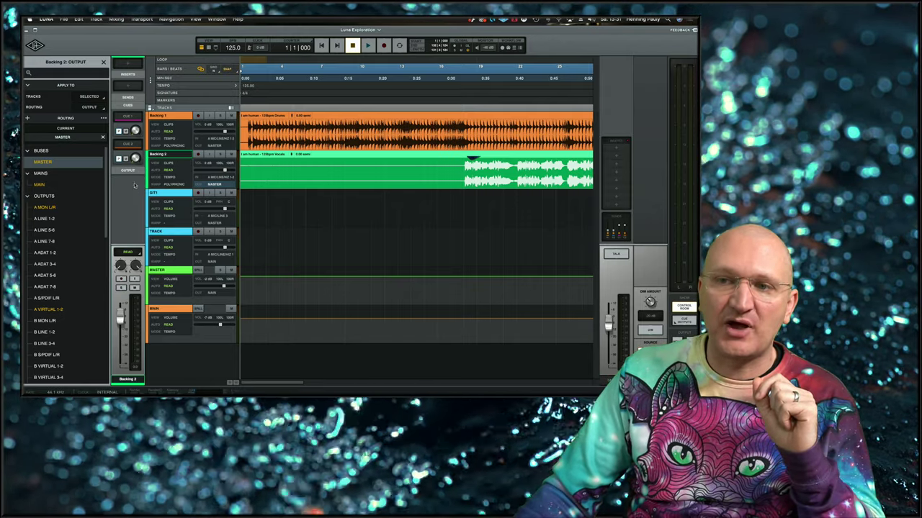
pyautogui.click(136, 172)
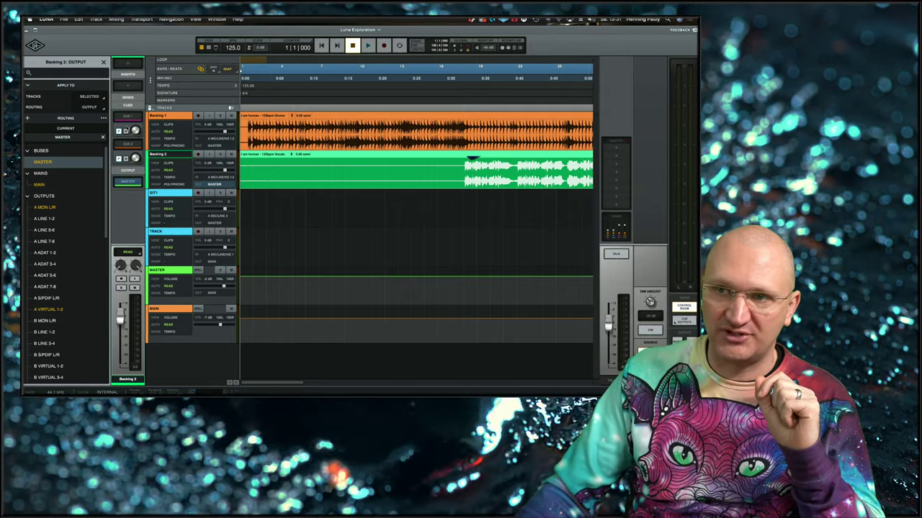
pyautogui.click(134, 106)
pyautogui.scroll(5, 134, 180)
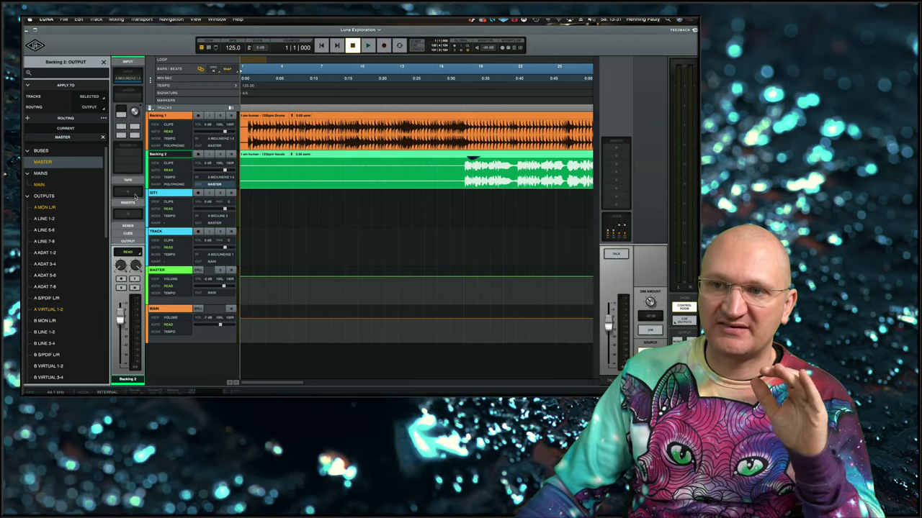
pyautogui.scroll(-2, 135, 199)
pyautogui.scroll(1, 136, 169)
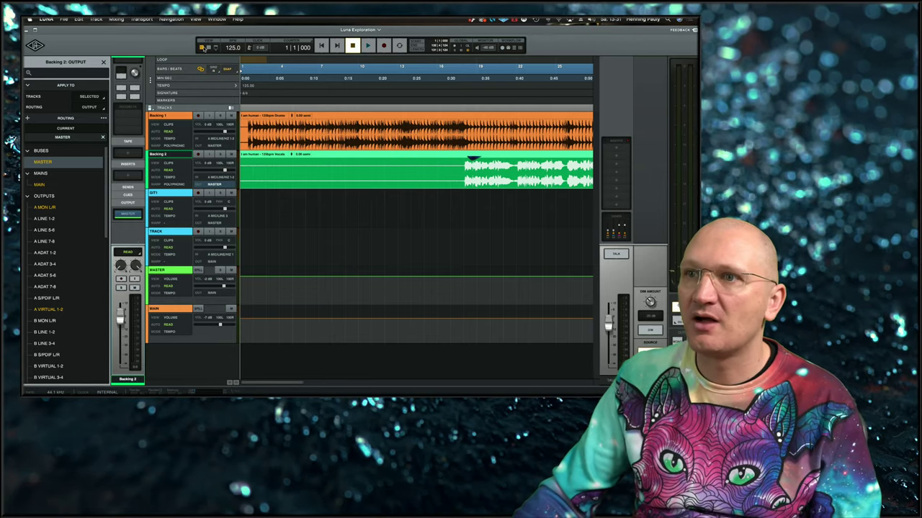
# - Show the mixer, collapse and reopen the Output section of all channels, and return to the timeline
pyautogui.click(205, 48)
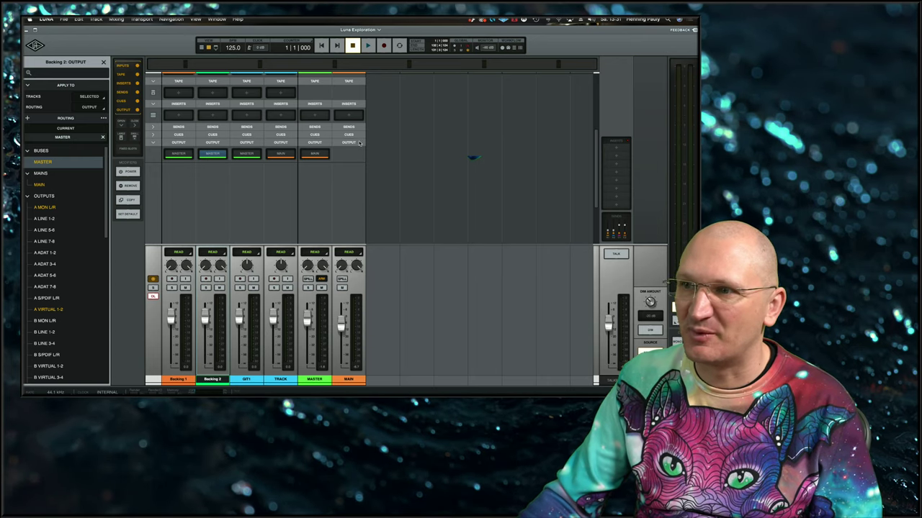
pyautogui.click(360, 144)
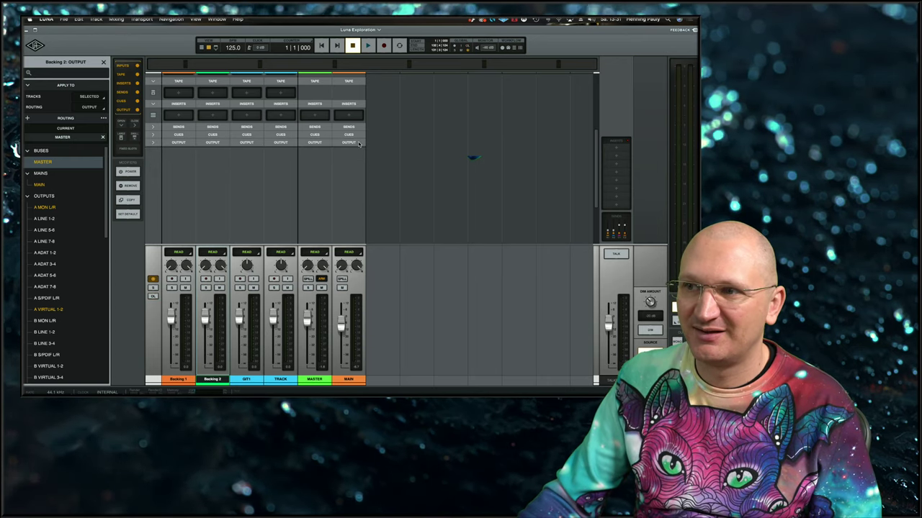
pyautogui.click(359, 144)
pyautogui.click(202, 47)
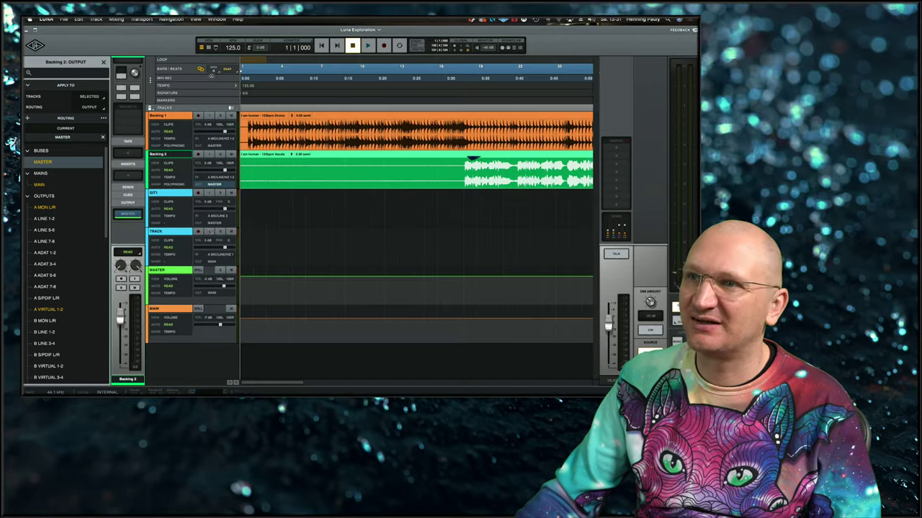
# - Show MAIN's output in the focused channel strip, play the session from bar 4 on GIT1, and stop
pyautogui.click(186, 310)
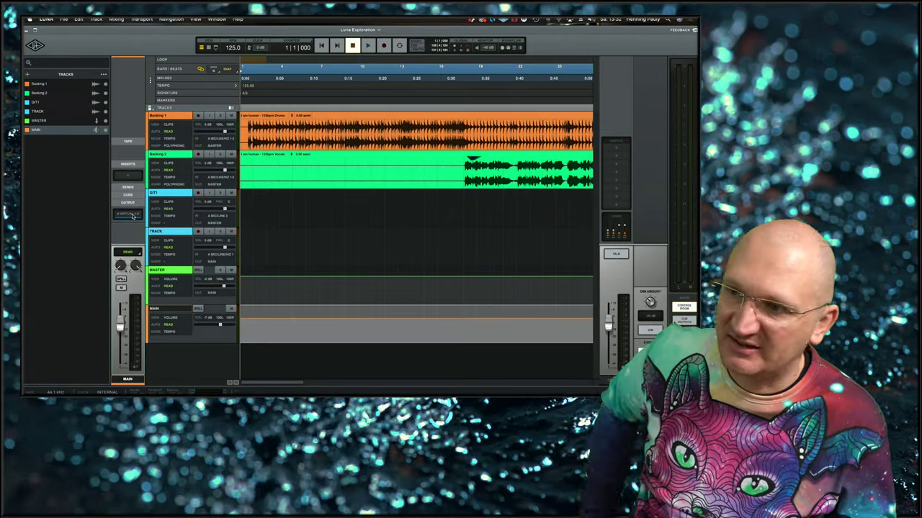
pyautogui.click(288, 224)
pyautogui.press('space')
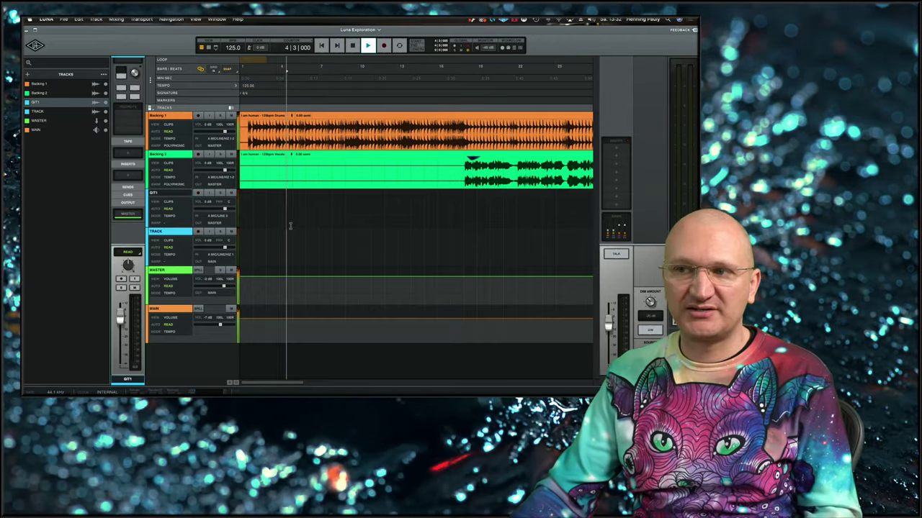
pyautogui.press('space')
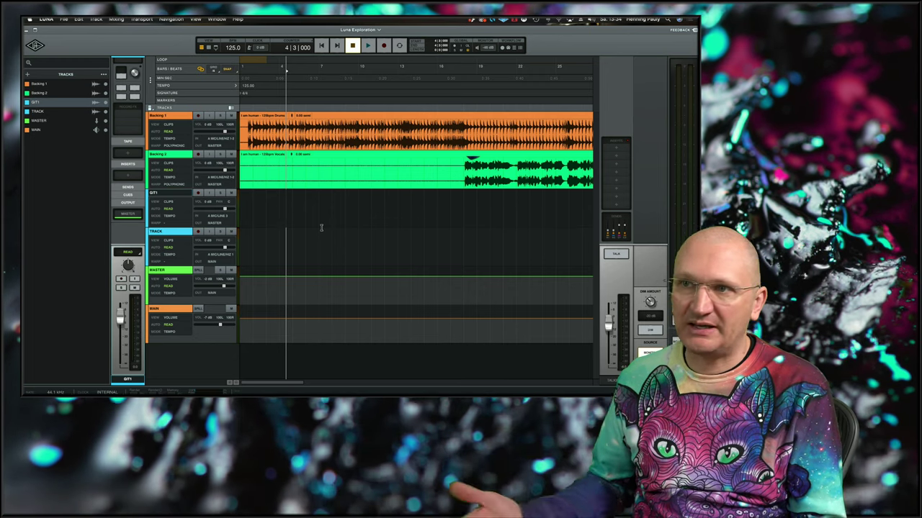
# - Switch to the mixer and inspect all channels' sections from Input down to Output
pyautogui.press('super+equal')
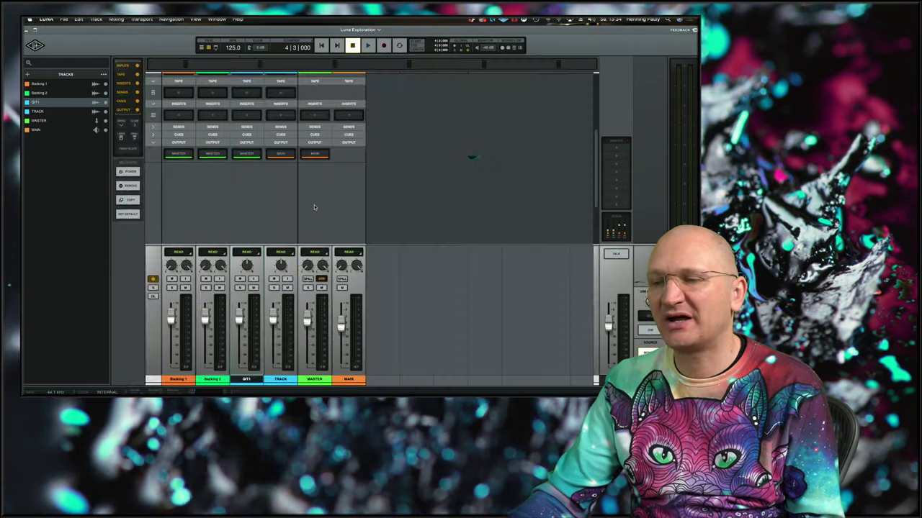
pyautogui.scroll(3, 346, 214)
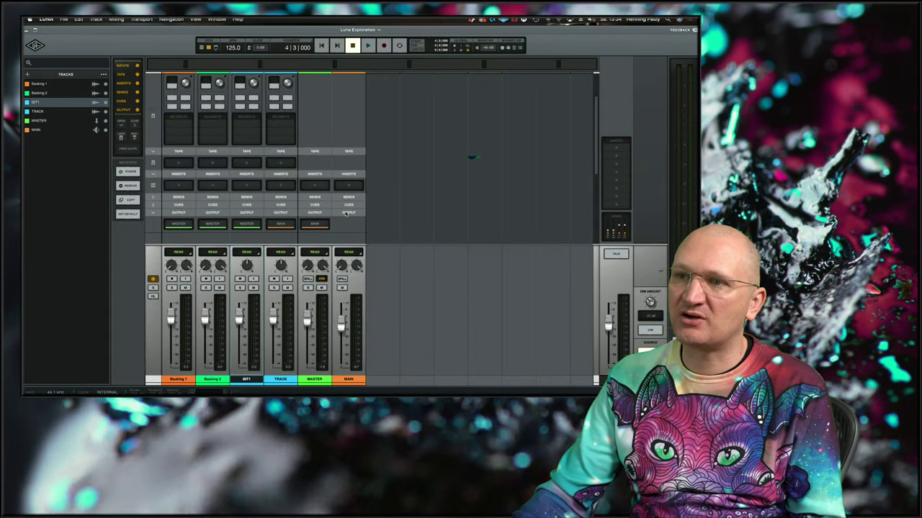
pyautogui.scroll(3, 346, 214)
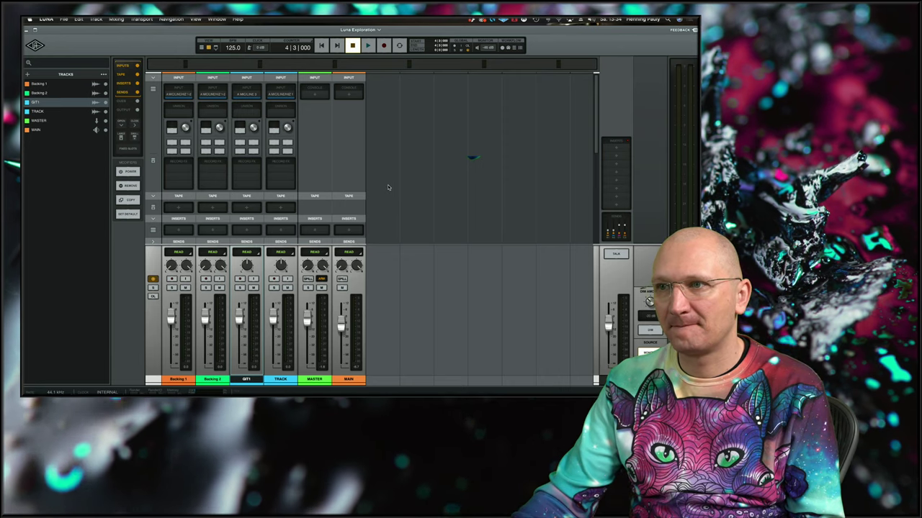
pyautogui.scroll(-3, 388, 187)
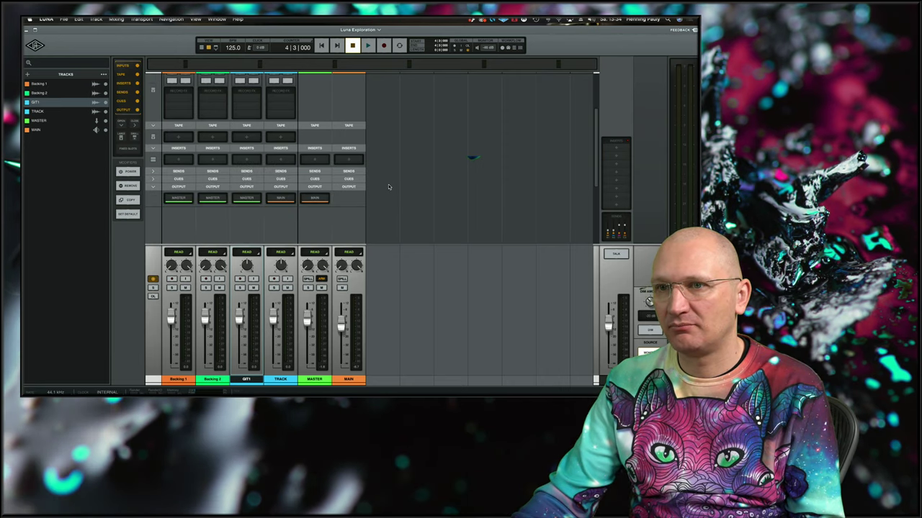
pyautogui.scroll(-3, 389, 186)
pyautogui.scroll(2, 390, 185)
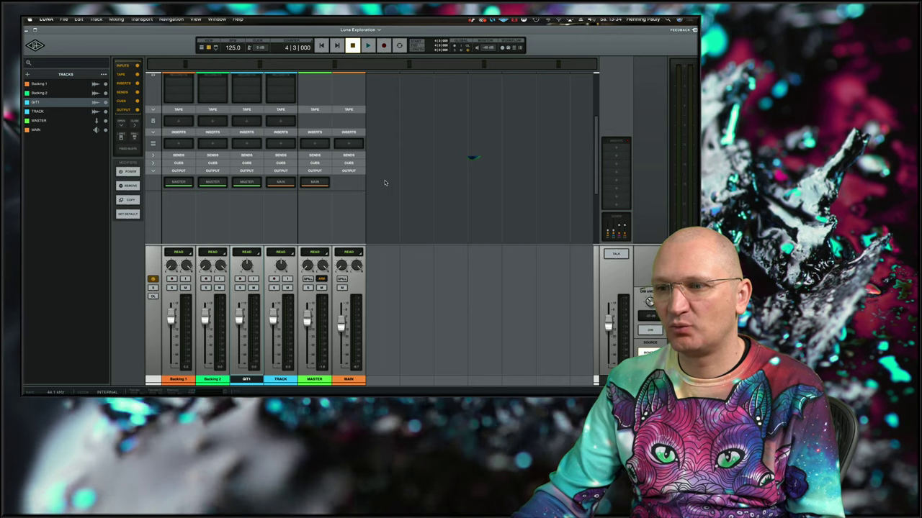
pyautogui.scroll(3, 384, 183)
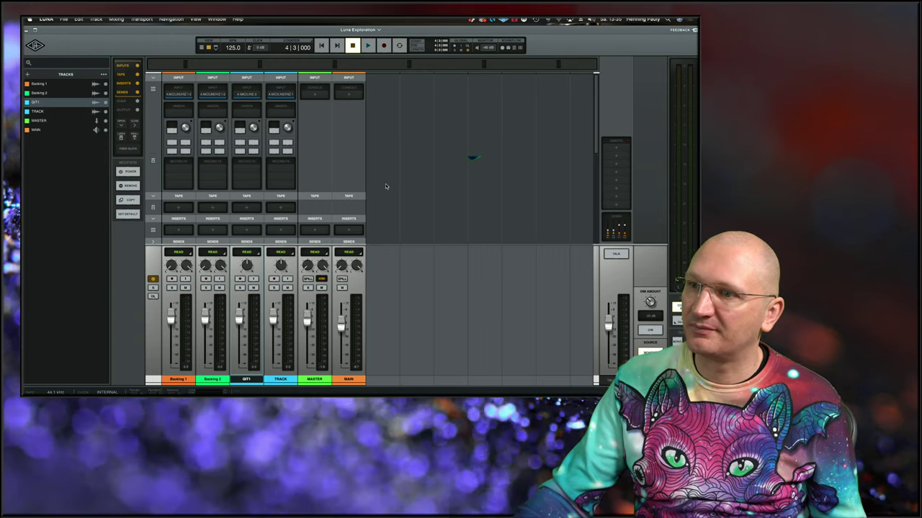
# - Check the output assignments of all mixer channels again and go back to their Input sections
pyautogui.scroll(-3, 388, 185)
pyautogui.scroll(2, 408, 178)
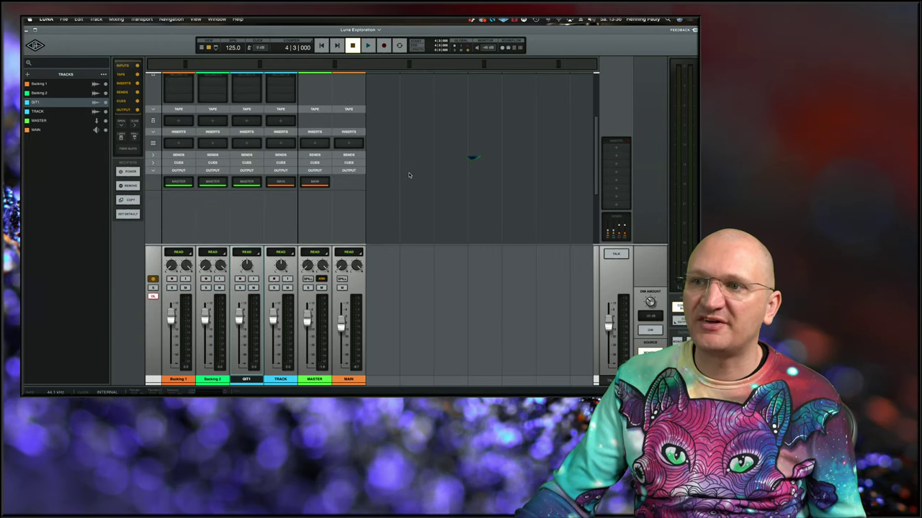
pyautogui.scroll(3, 410, 174)
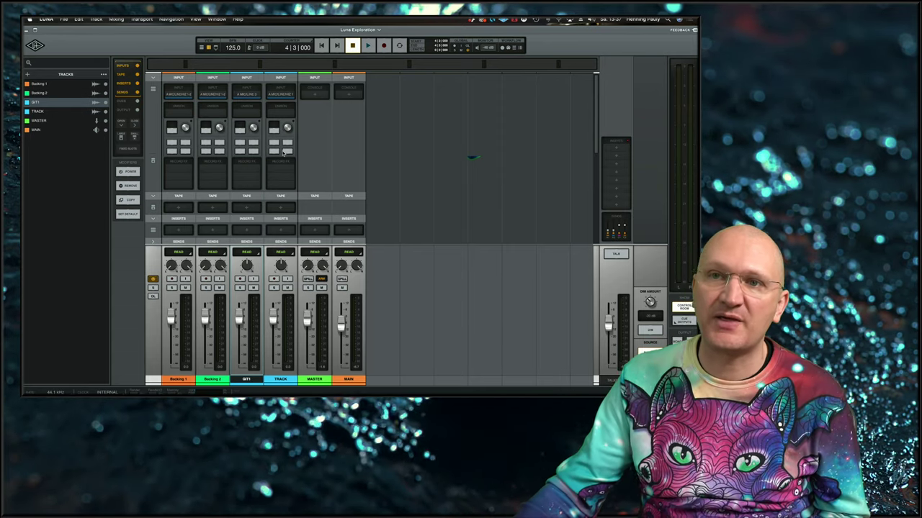
# - Look through LUNA's Discover, Manage and Settings pages, including My Products and the I/O Matrix, and return to the mixer
pyautogui.click(35, 45)
pyautogui.click(36, 95)
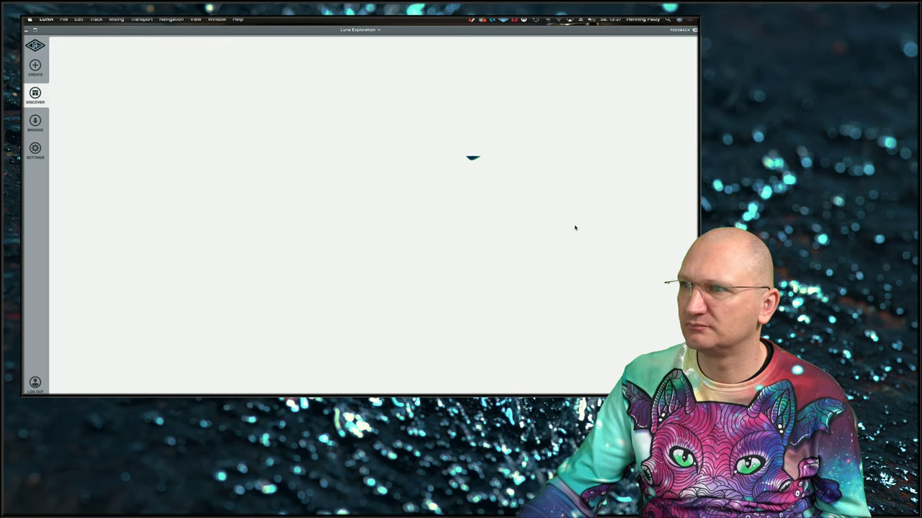
pyautogui.click(34, 120)
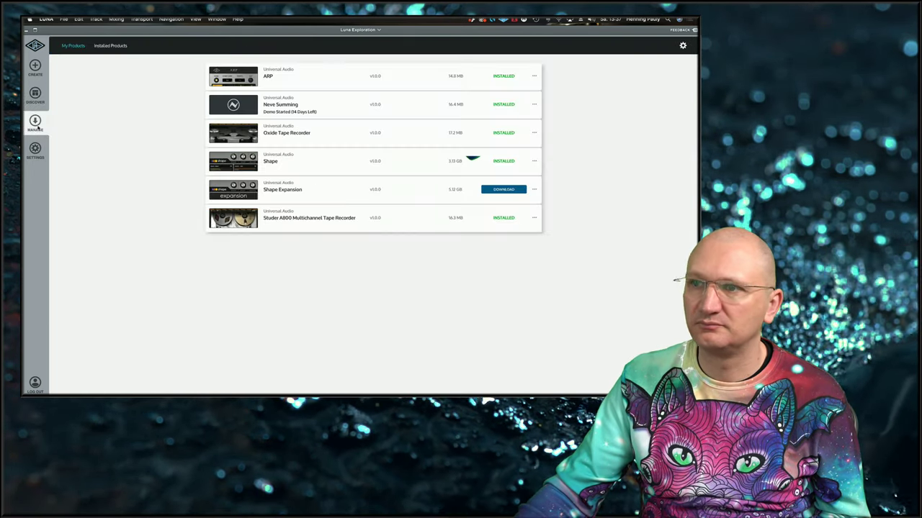
pyautogui.click(35, 149)
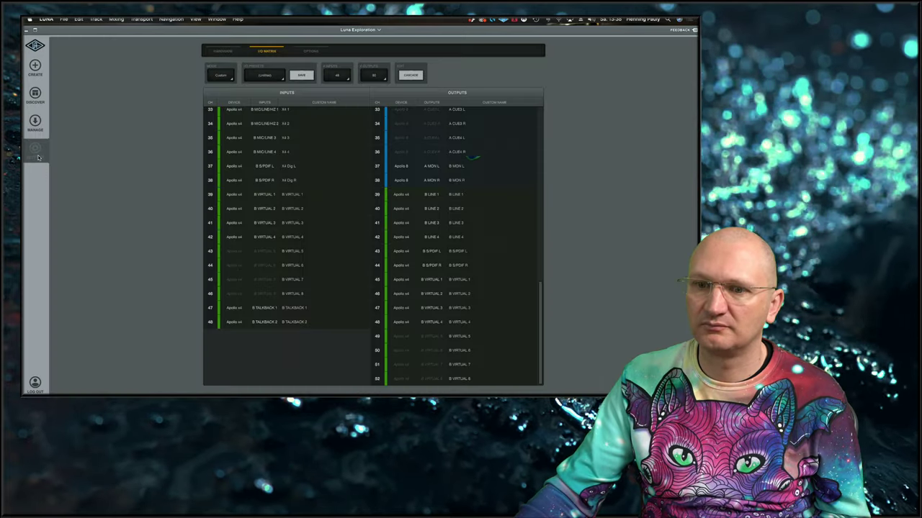
pyautogui.click(35, 94)
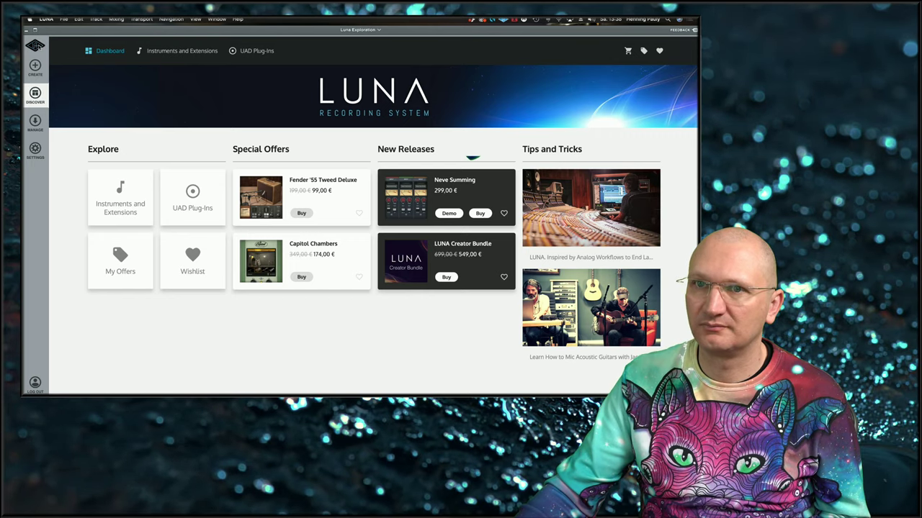
pyautogui.click(38, 47)
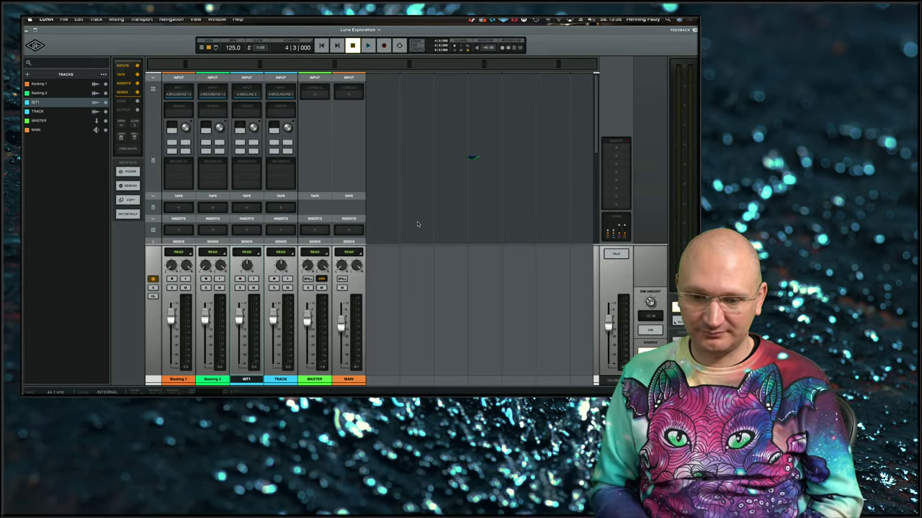
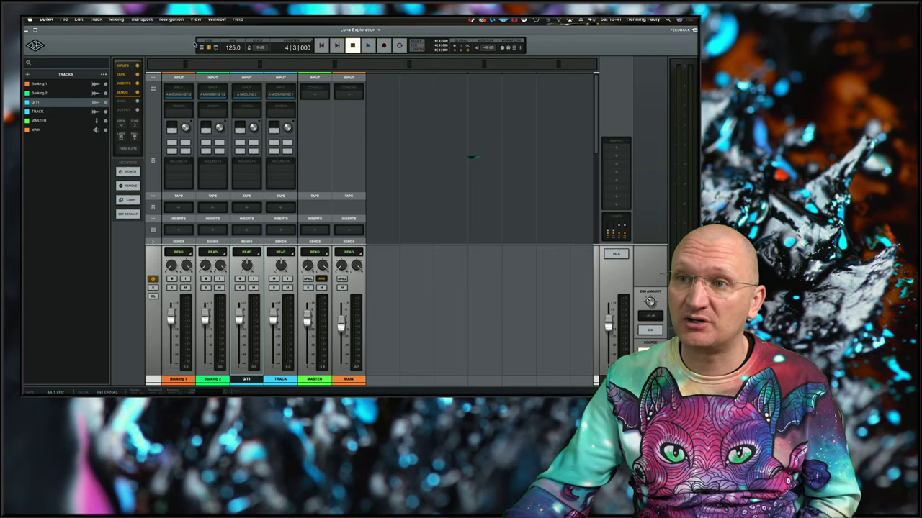
# - Switch to the timeline and zoom it horizontally until bars 1 to about 50 fit in the view
pyautogui.press('super+equal')
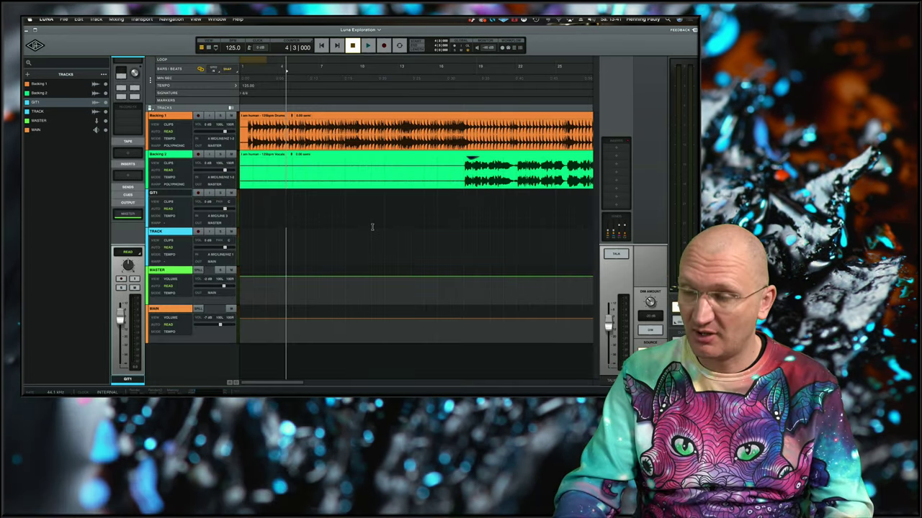
pyautogui.press('t')
pyautogui.press('t')
pyautogui.press('t')
pyautogui.press('r')
pyautogui.press('r')
pyautogui.press('r')
pyautogui.press('r')
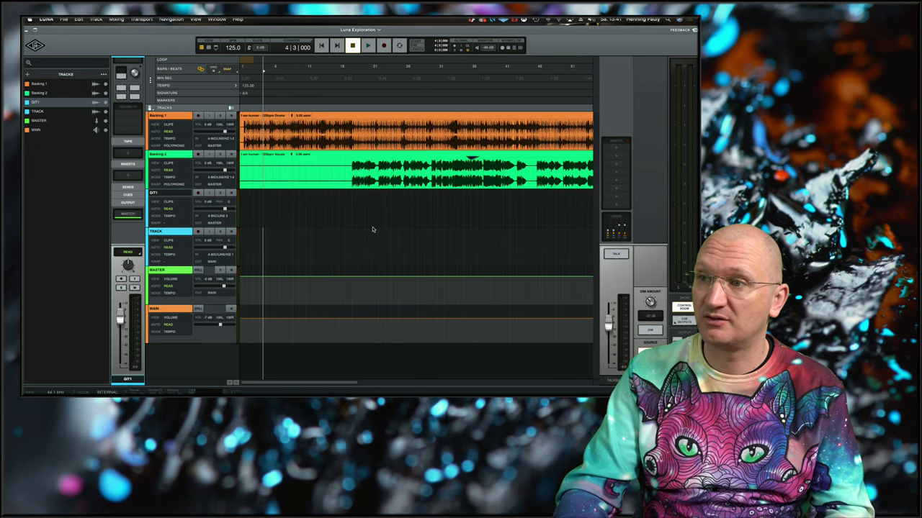
pyautogui.press('t')
pyautogui.press('r')
pyautogui.press('r')
pyautogui.press('t')
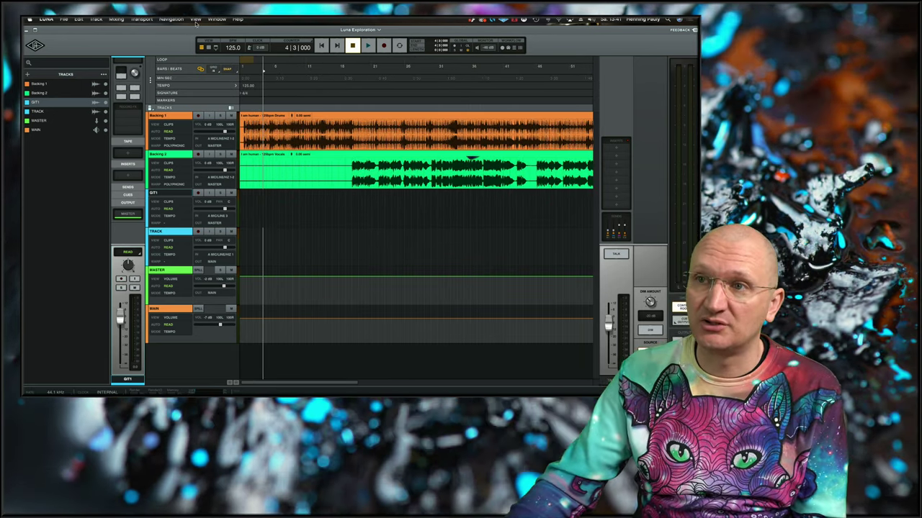
pyautogui.click(195, 20)
pyautogui.moveTo(181, 20)
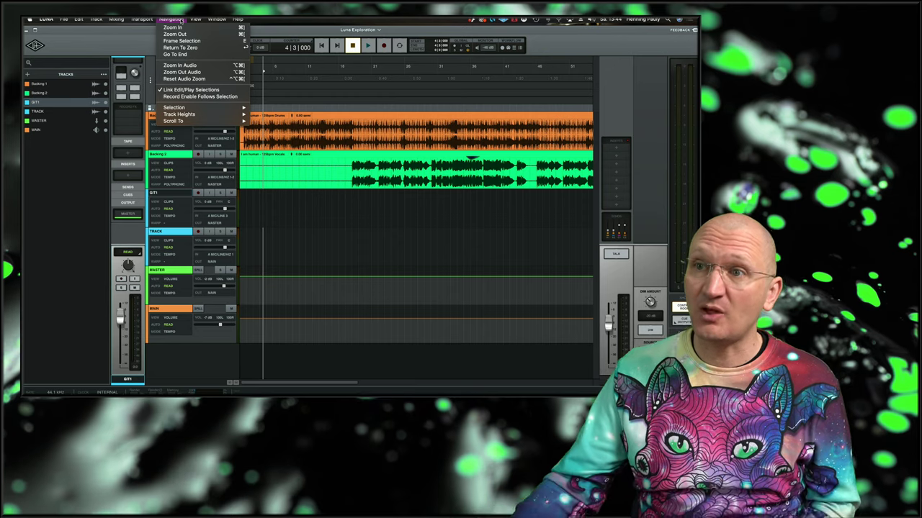
pyautogui.moveTo(62, 20)
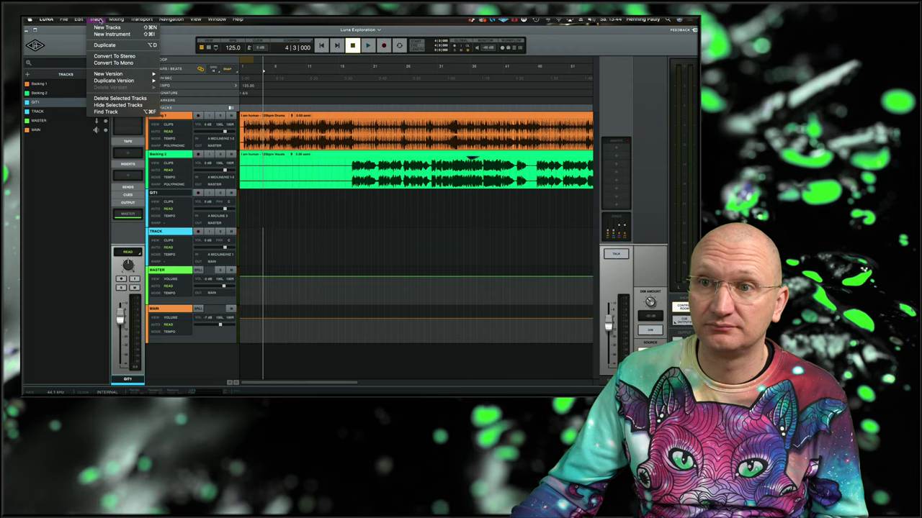
pyautogui.moveTo(116, 21)
pyautogui.moveTo(177, 20)
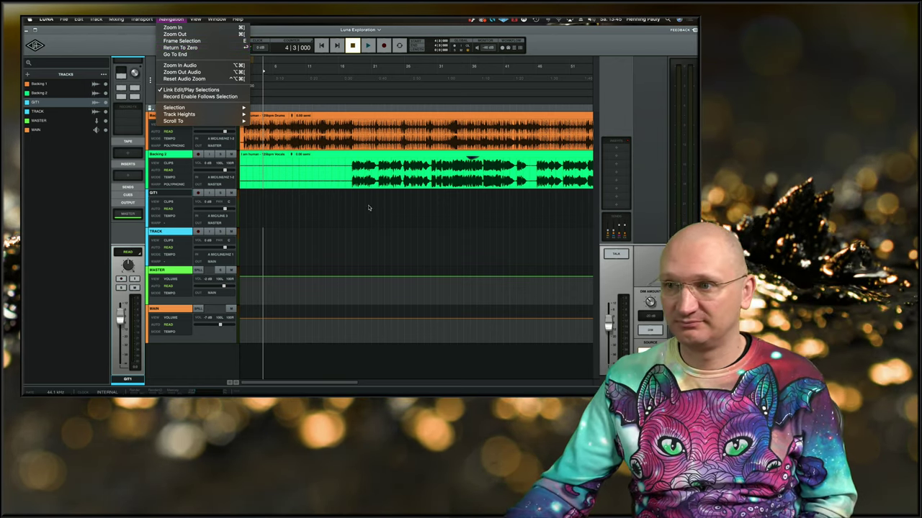
pyautogui.click(332, 228)
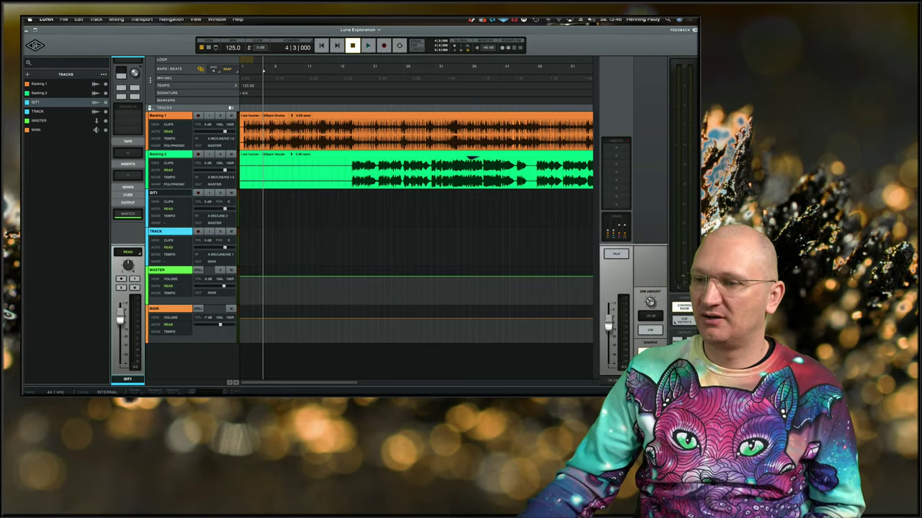
# - Switch to ATEM Software Control and run the flying key of Upstream-Key 2 to Vollbild mittig from the mixer page's palettes
pyautogui.moveTo(360, 388)
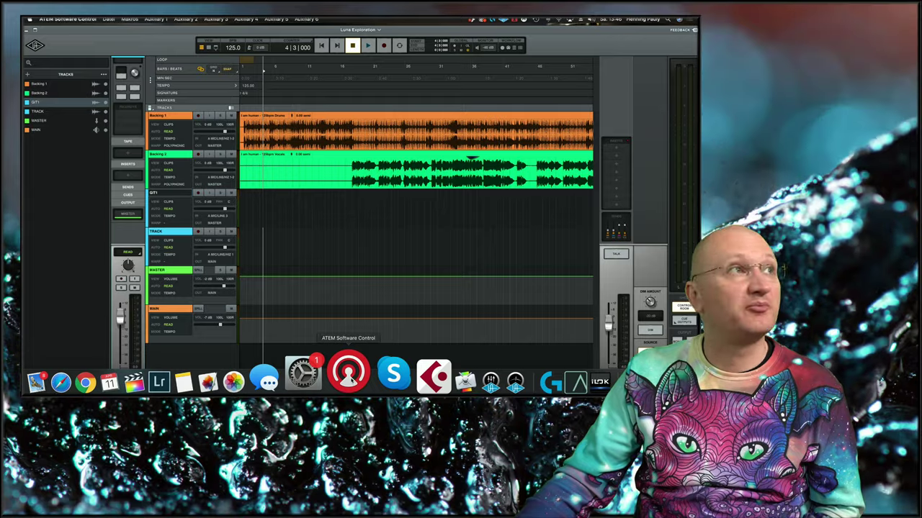
pyautogui.click(337, 372)
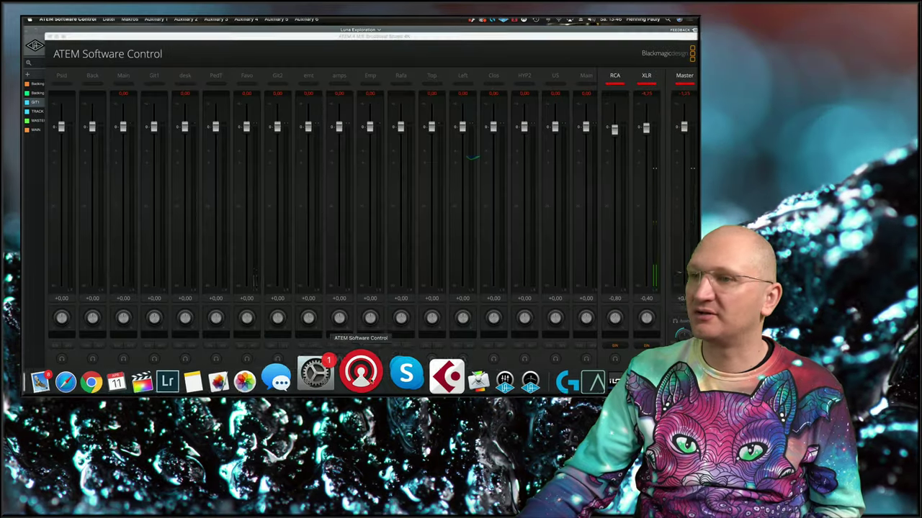
pyautogui.moveTo(630, 39); pyautogui.dragTo(605, 36)
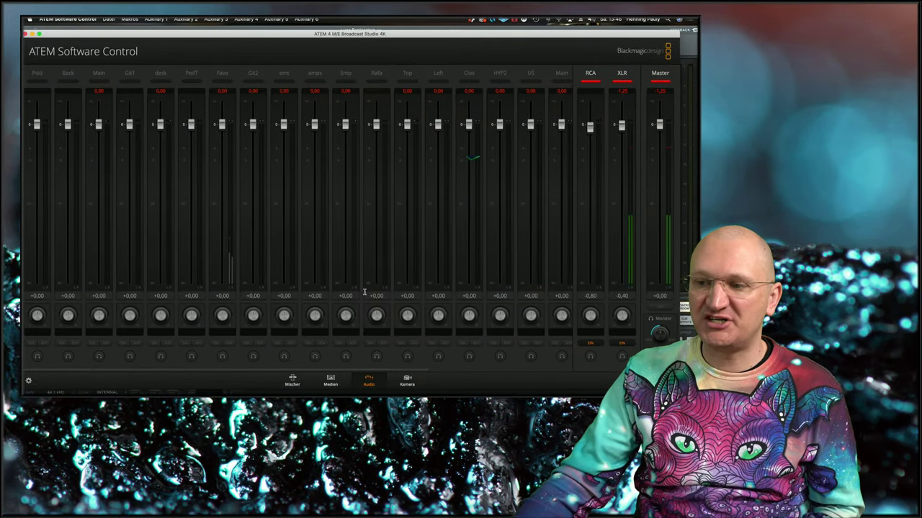
pyautogui.click(292, 382)
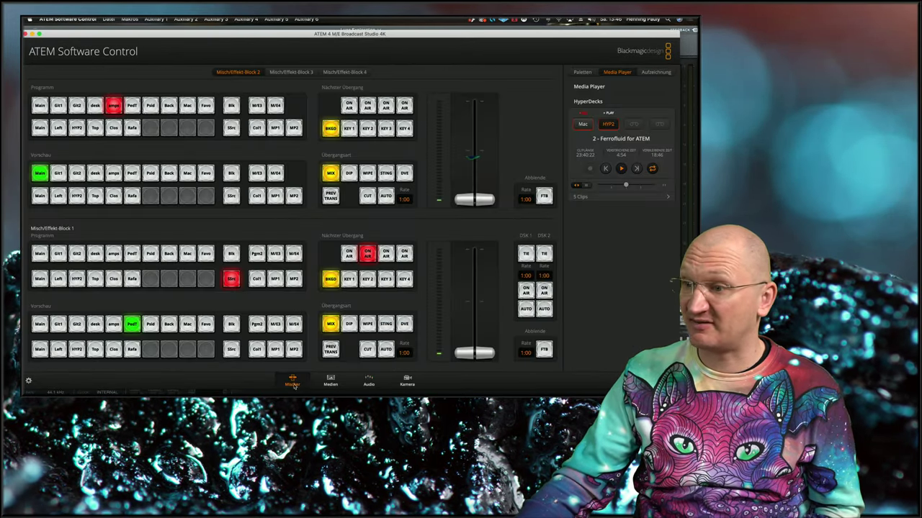
pyautogui.click(588, 74)
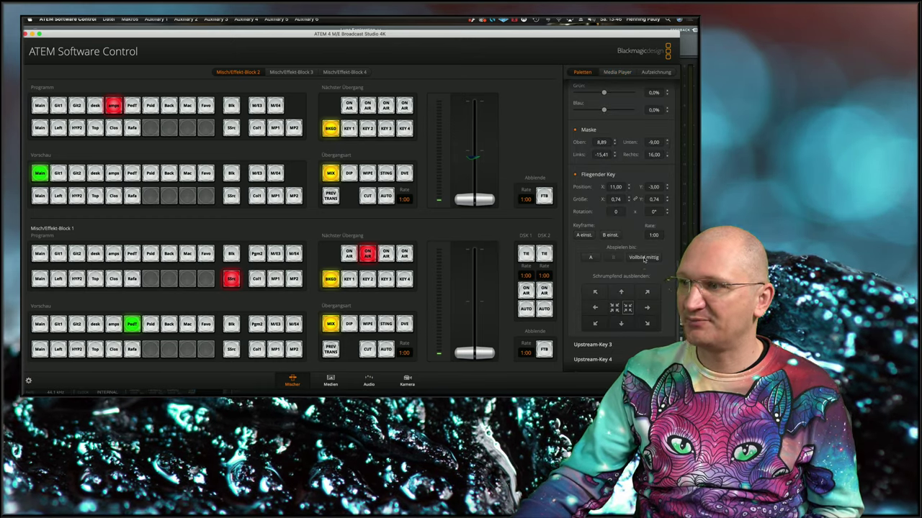
pyautogui.click(643, 258)
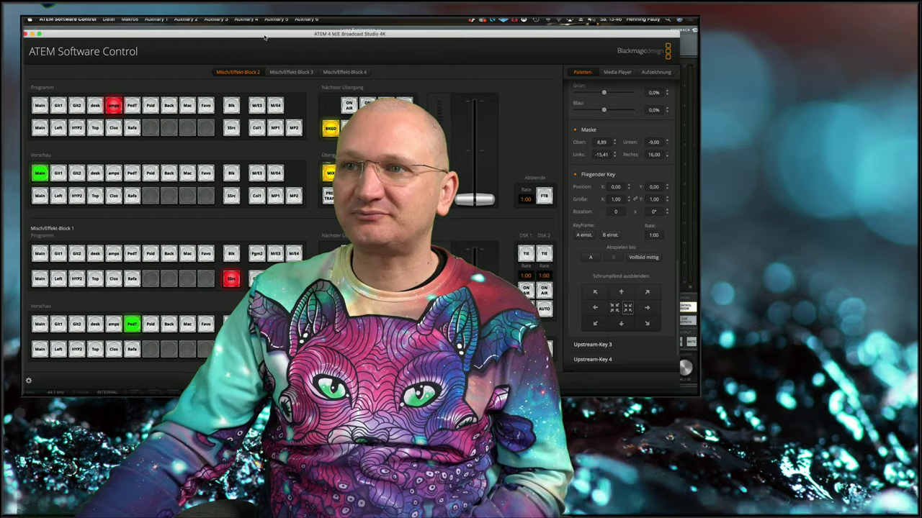
# - Minimise the ATEM Software Control window and place LUNA's playhead in bar 5 on the GIT1 track
pyautogui.moveTo(264, 37); pyautogui.dragTo(279, 37)
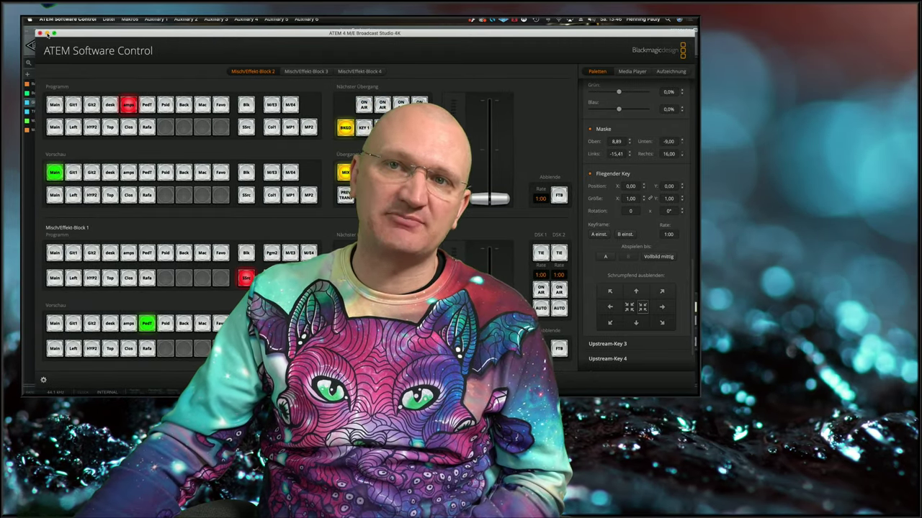
pyautogui.click(47, 34)
pyautogui.click(268, 211)
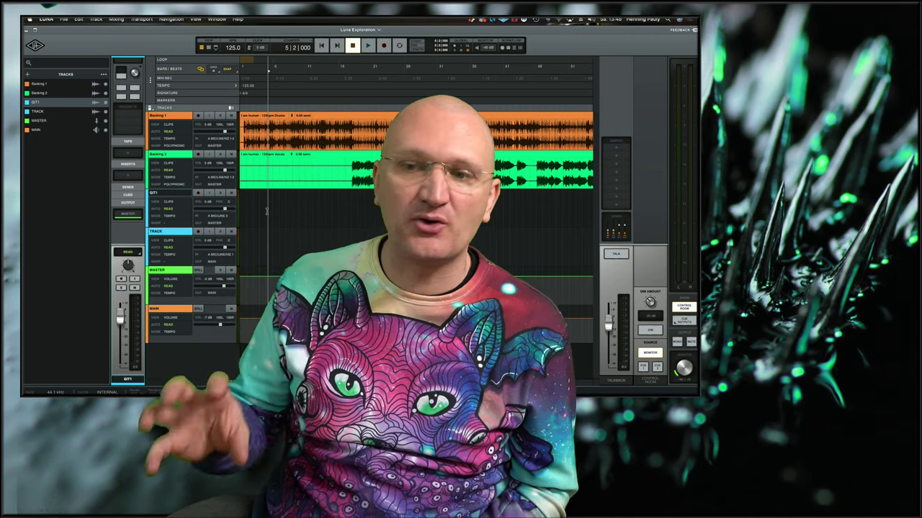
# - Show the mixer, bring the Cues and Output sections of the channels into view, and return to the timeline
pyautogui.click(208, 47)
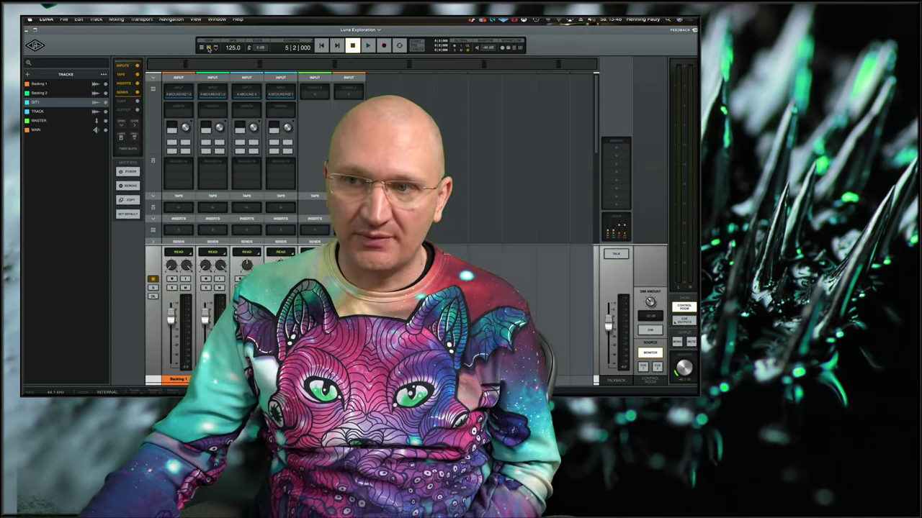
pyautogui.click(124, 101)
pyautogui.click(124, 110)
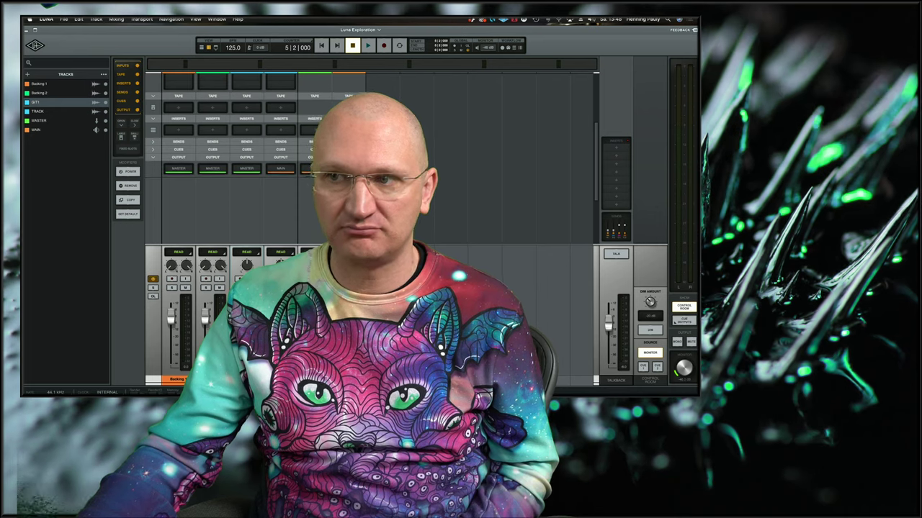
pyautogui.click(202, 47)
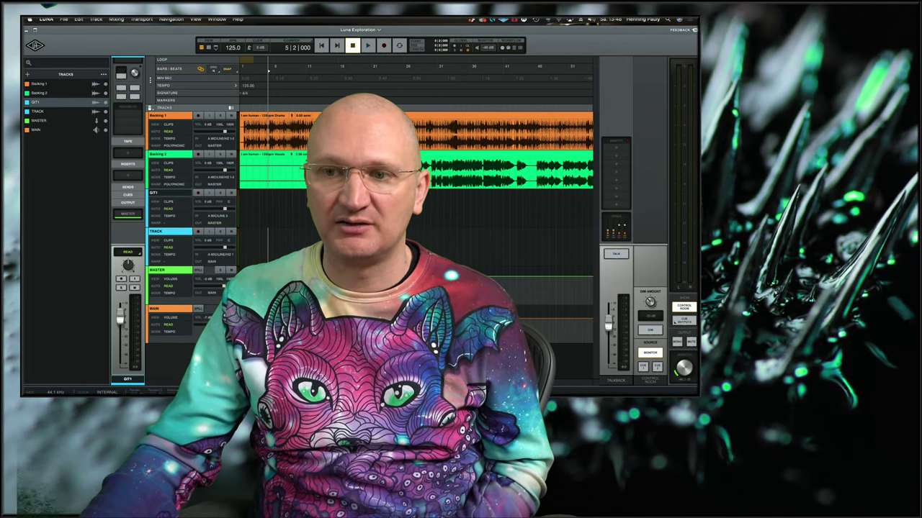
# - Show MAIN in the focused channel strip, then place the playhead in bar 8 on the TRACK track
pyautogui.click(186, 311)
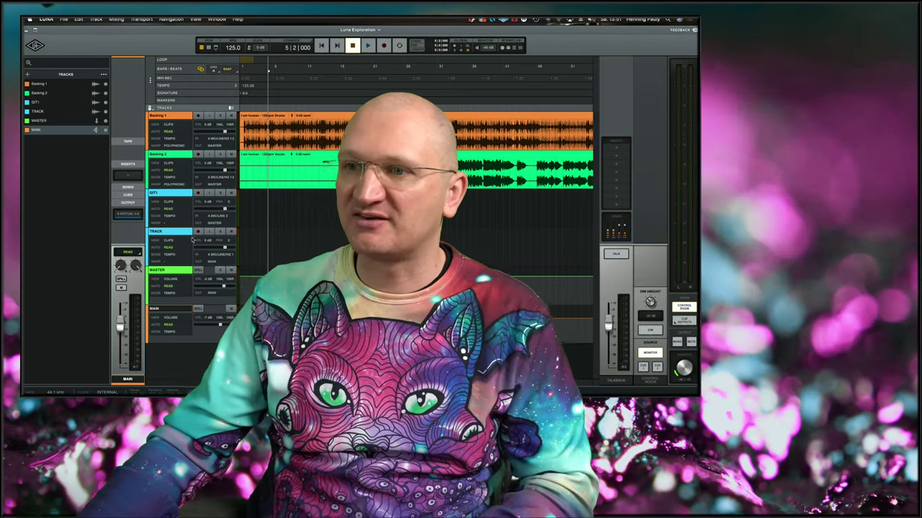
pyautogui.click(290, 229)
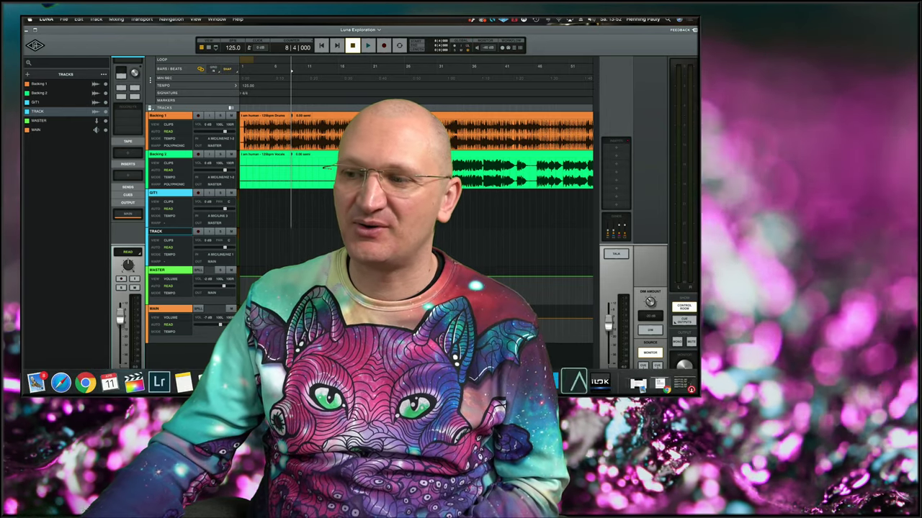
# - Restore the minimised ATEM Software Control window
pyautogui.click(684, 386)
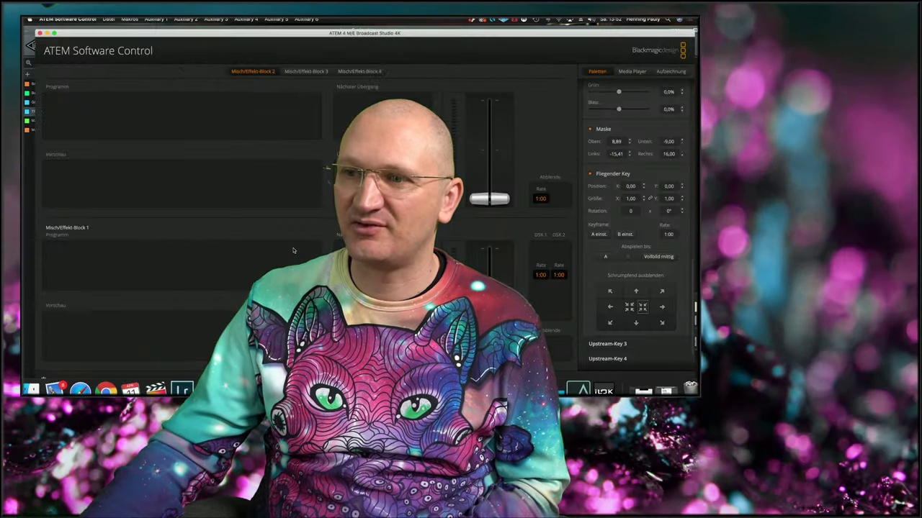